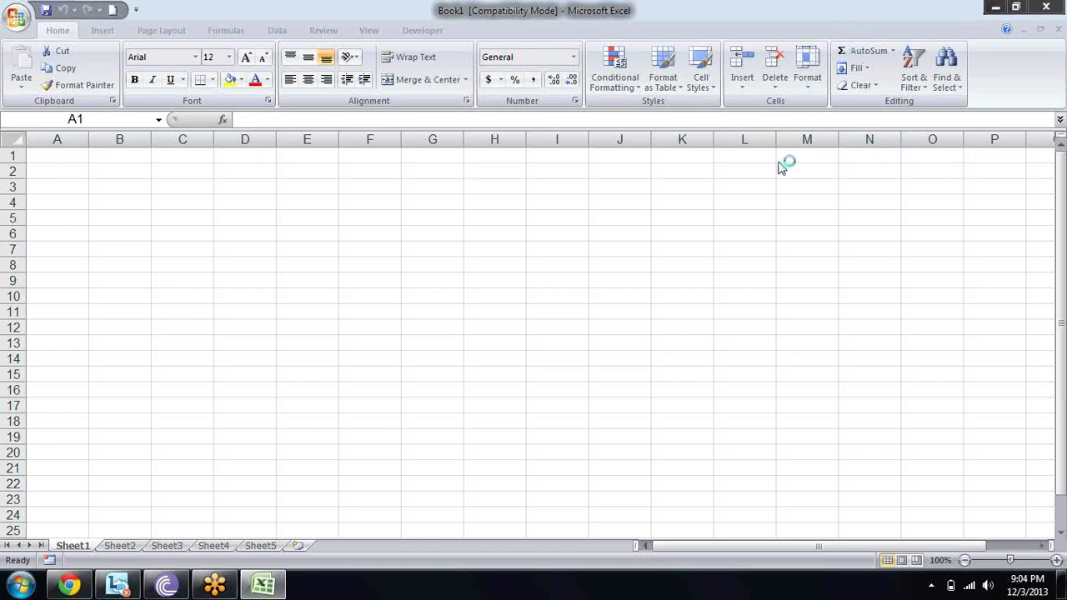
- Enter the headings Sl, Name and City across A2:C2
{"action": "key", "text": "Right"}
{"action": "key", "text": "Right"}
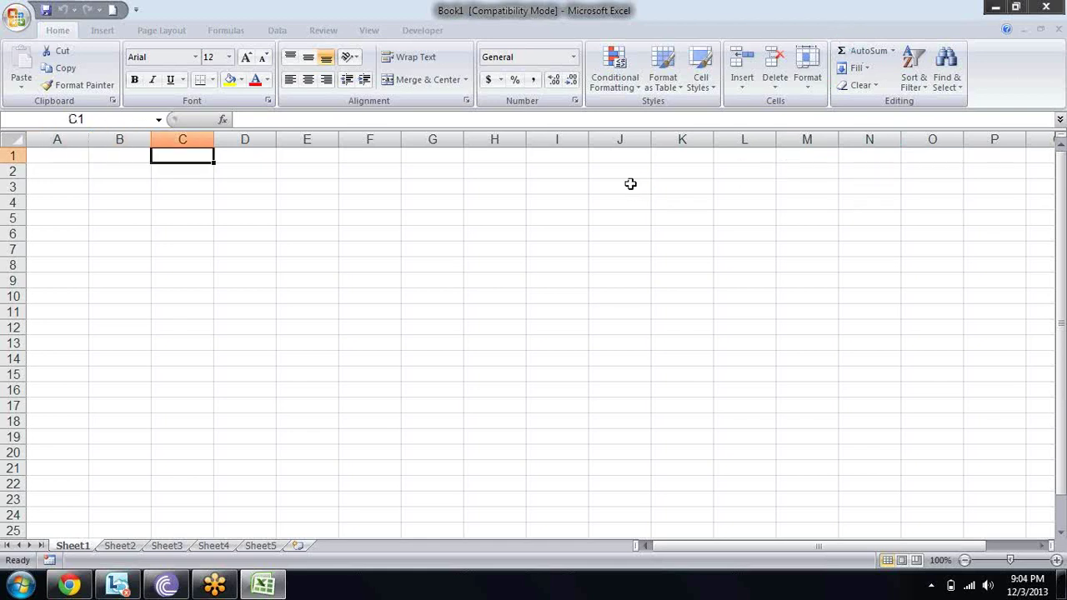
{"action": "key", "text": "Right"}
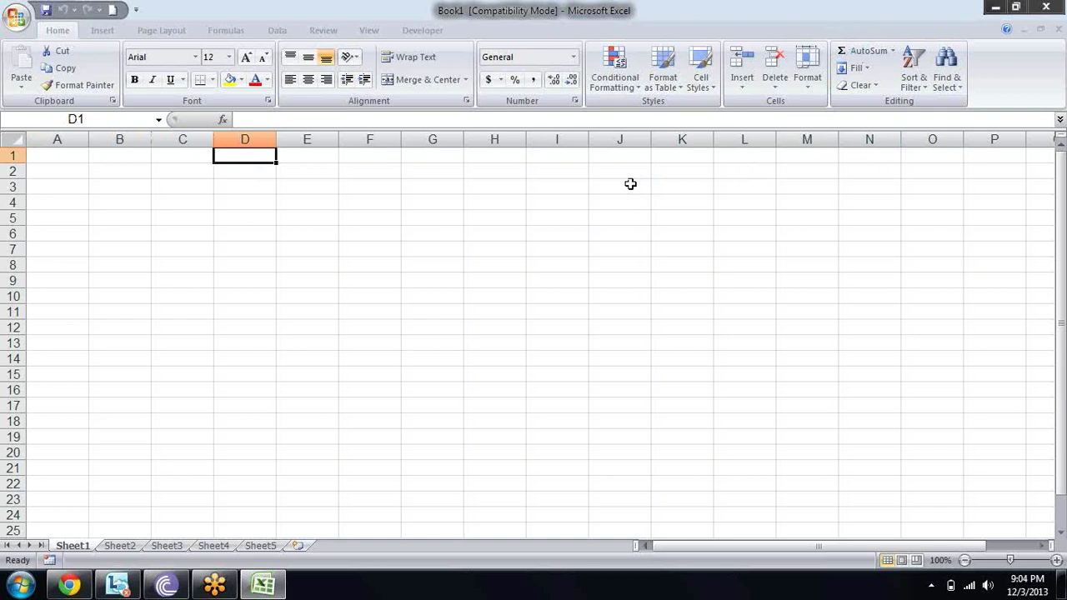
{"action": "key", "text": "Left"}
{"action": "key", "text": "Left"}
{"action": "key", "text": "Left"}
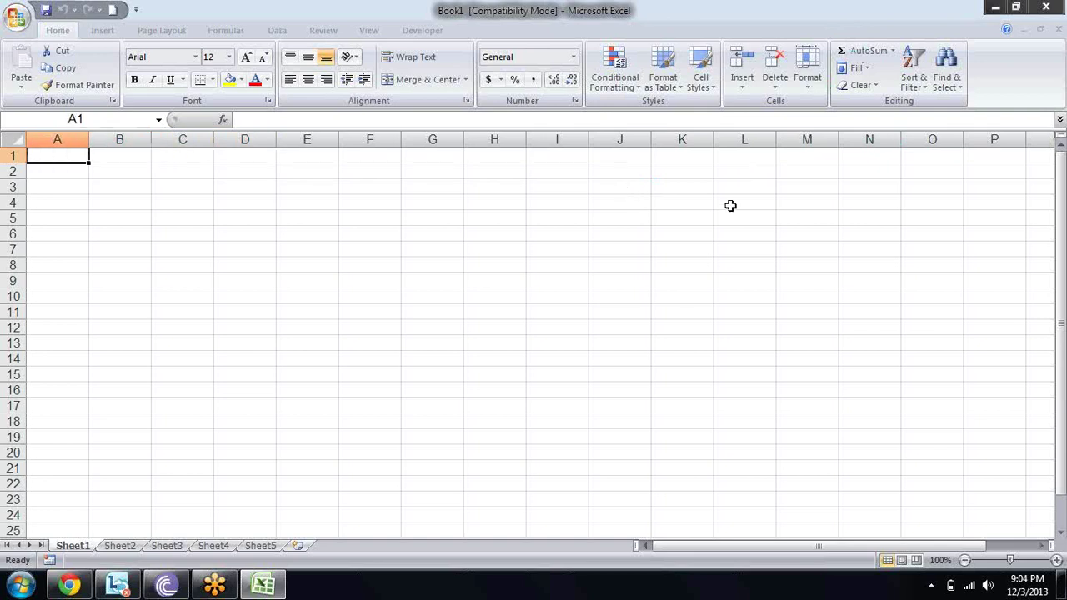
{"action": "key", "text": "Down"}
{"action": "type", "text": "Skl"}
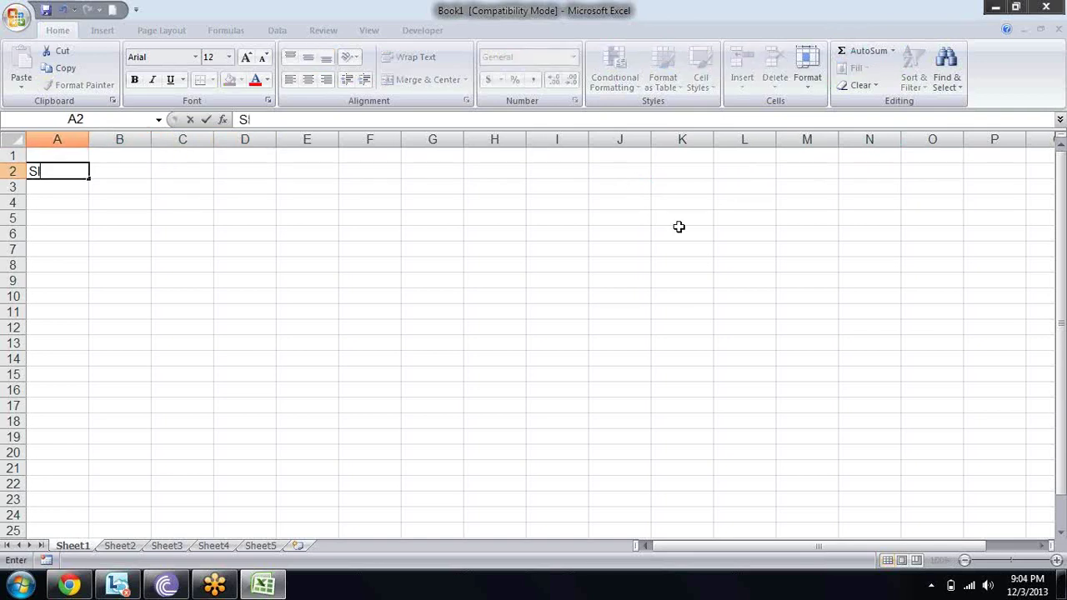
{"action": "key", "text": "Tab"}
{"action": "type", "text": "Name"}
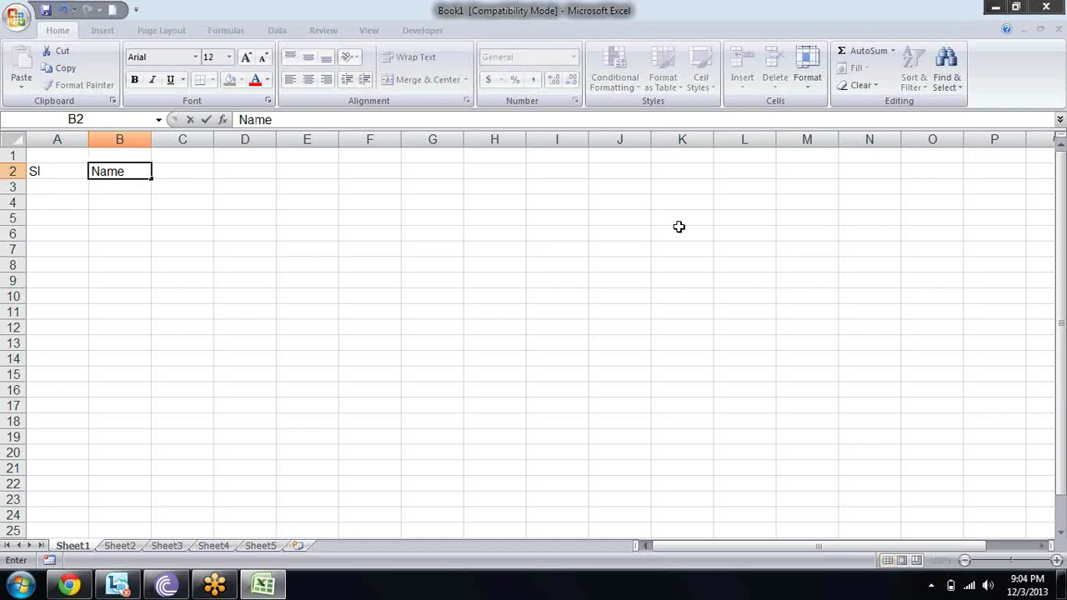
{"action": "key", "text": "Tab"}
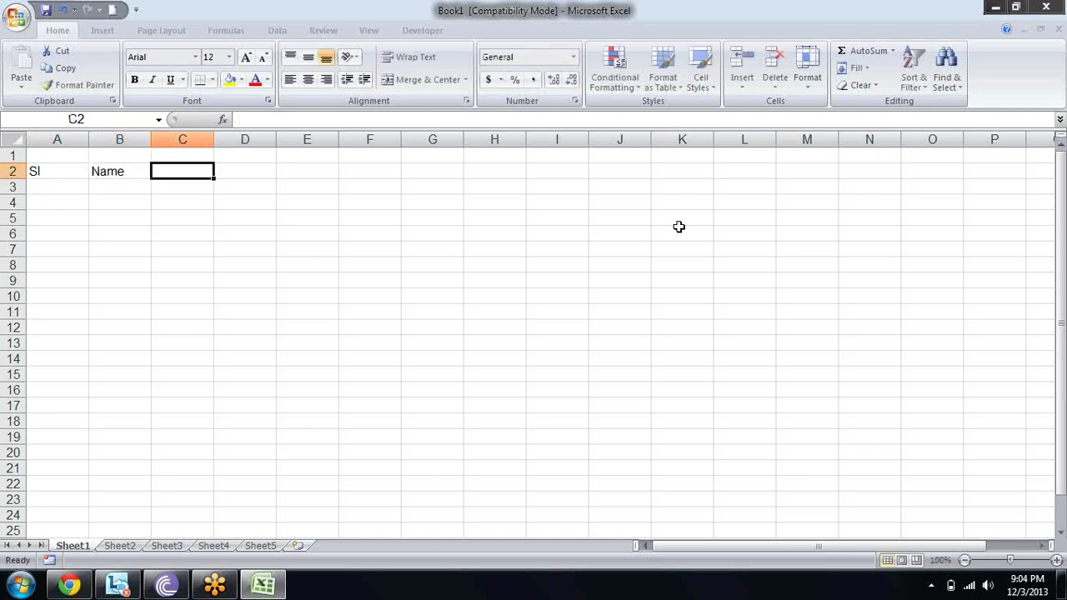
{"action": "type", "text": "City"}
{"action": "key", "text": "Return"}
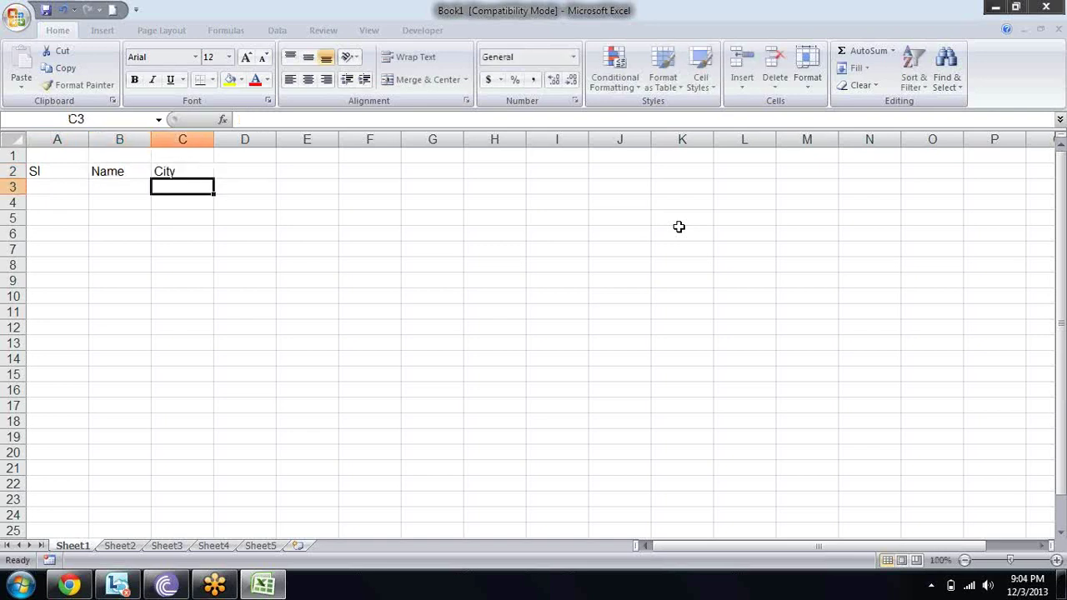
- Enter serial numbers 1 and 2 in A3 and A4
{"action": "key", "text": "Left"}
{"action": "key", "text": "Left"}
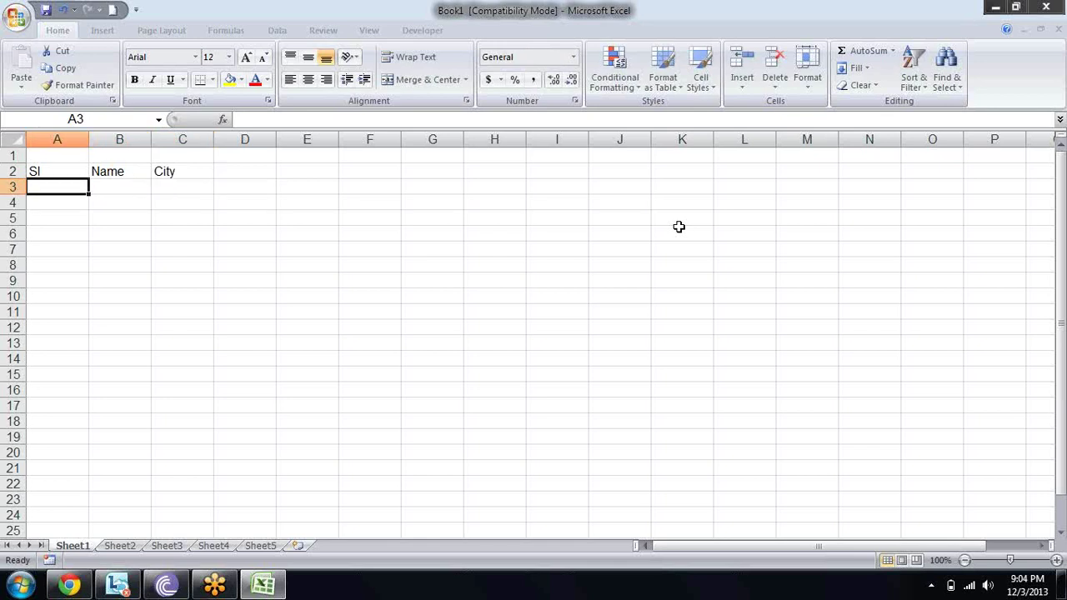
{"action": "type", "text": "1"}
{"action": "key", "text": "Return"}
{"action": "type", "text": "2"}
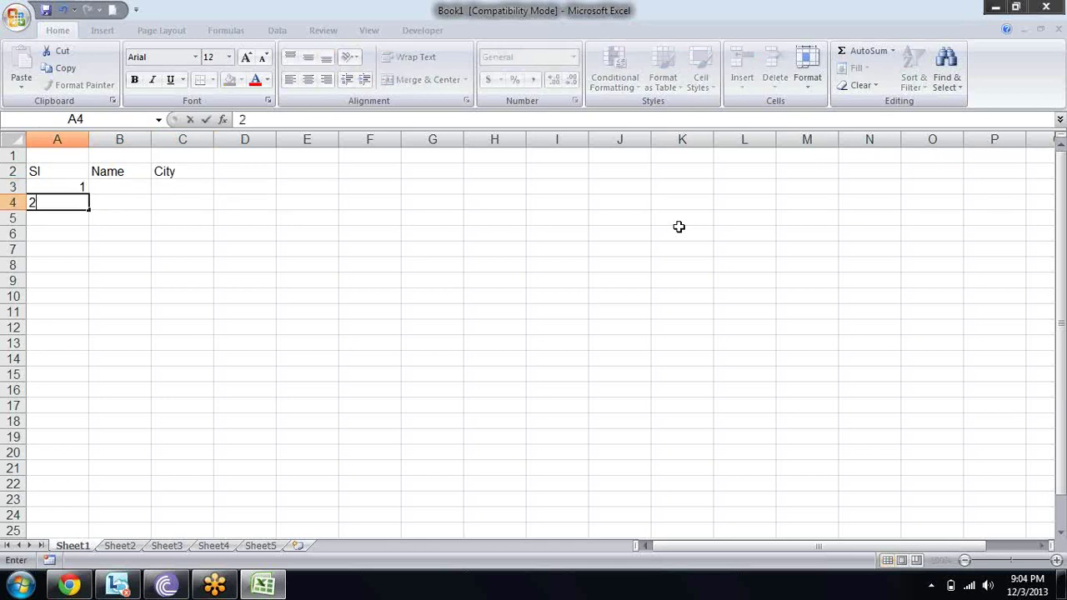
{"action": "key", "text": "Return"}
{"action": "key", "text": "Up"}
{"action": "key", "text": "Up"}
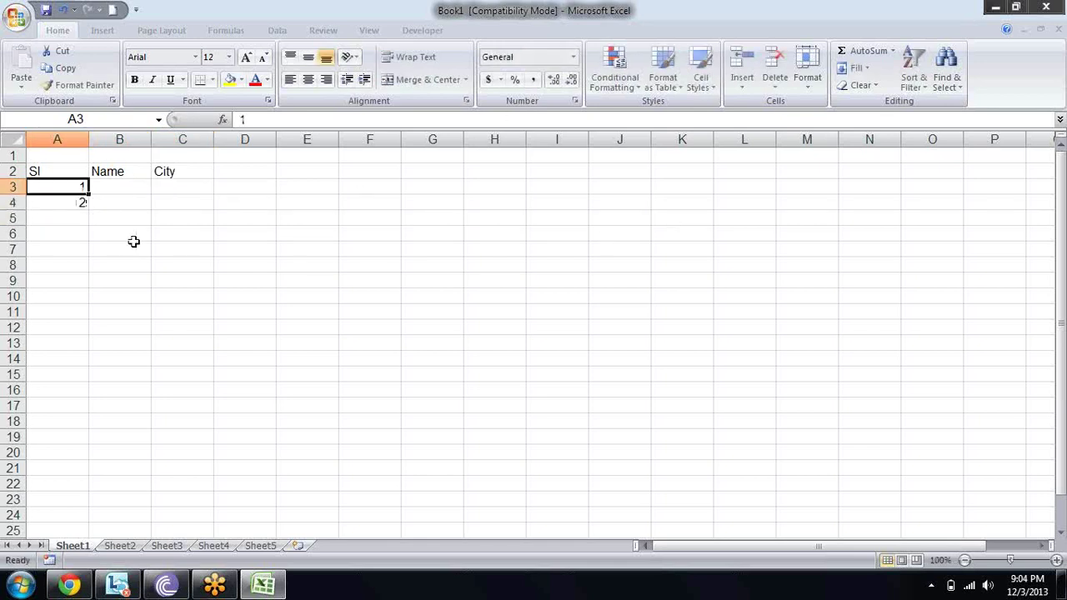
- Extend the serials to 18 and fill the name Sandeep down column B to row 20
{"action": "left_click_drag", "start_coordinate": [74, 189], "coordinate": [80, 455]}
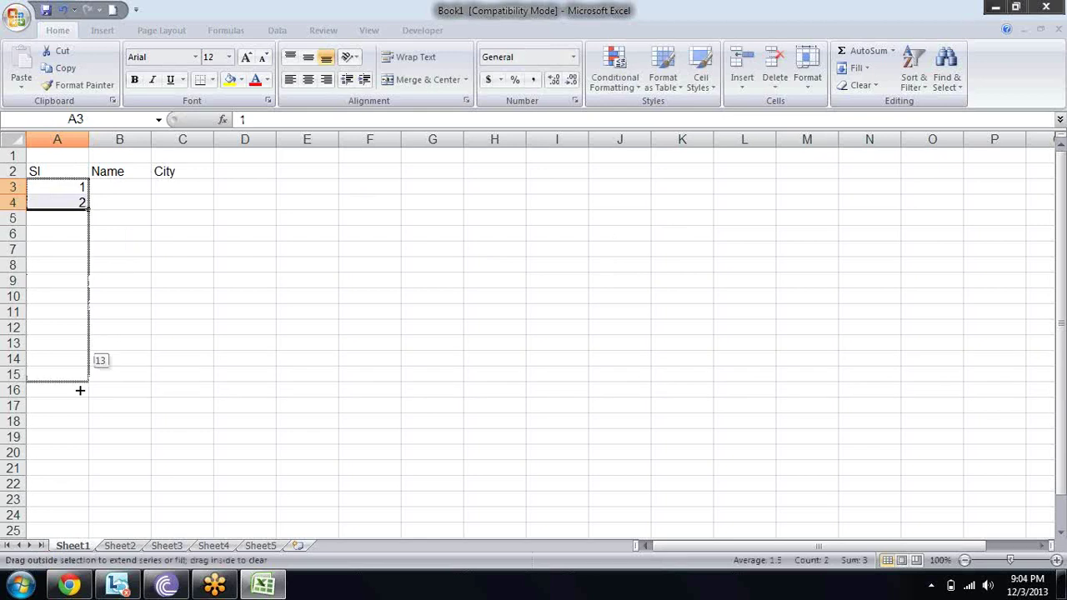
{"action": "left_click", "coordinate": [118, 186]}
{"action": "type", "text": "San"}
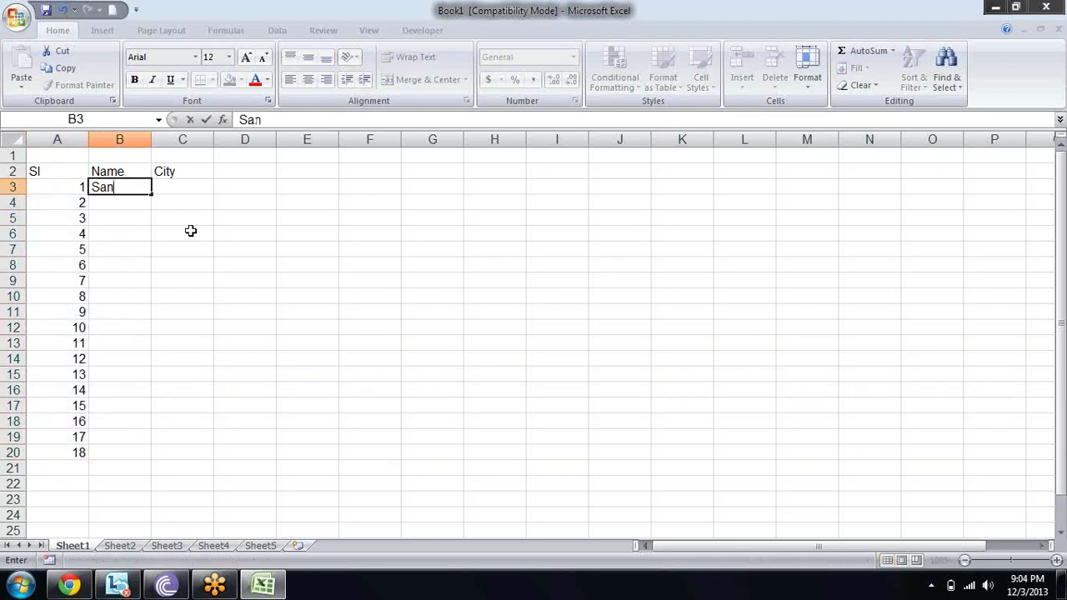
{"action": "type", "text": "deep"}
{"action": "key", "text": "Return"}
{"action": "key", "text": "Up"}
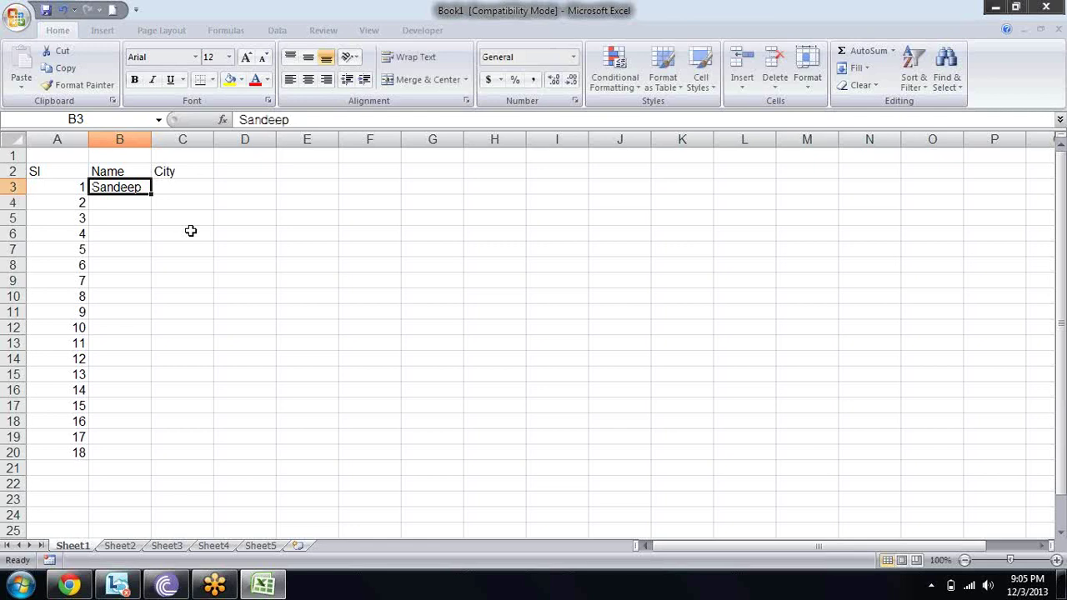
{"action": "double_click", "coordinate": [150, 194]}
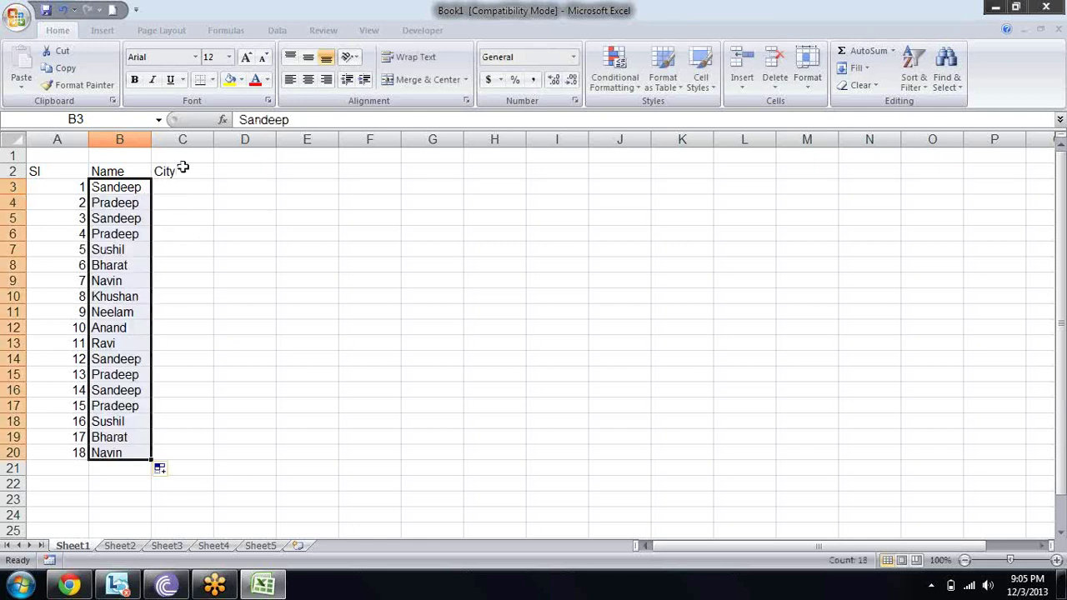
- Fill the city Palwal down column C to row 20 and autofit column A
{"action": "left_click", "coordinate": [202, 188]}
{"action": "type", "text": "P"}
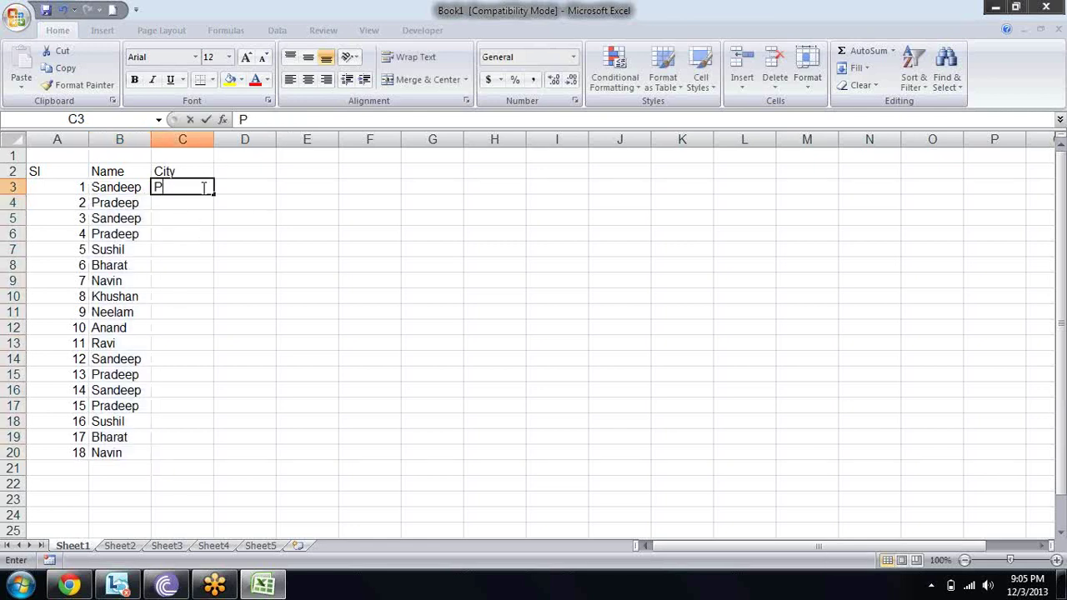
{"action": "type", "text": "alwar"}
{"action": "key", "text": "BackSpace"}
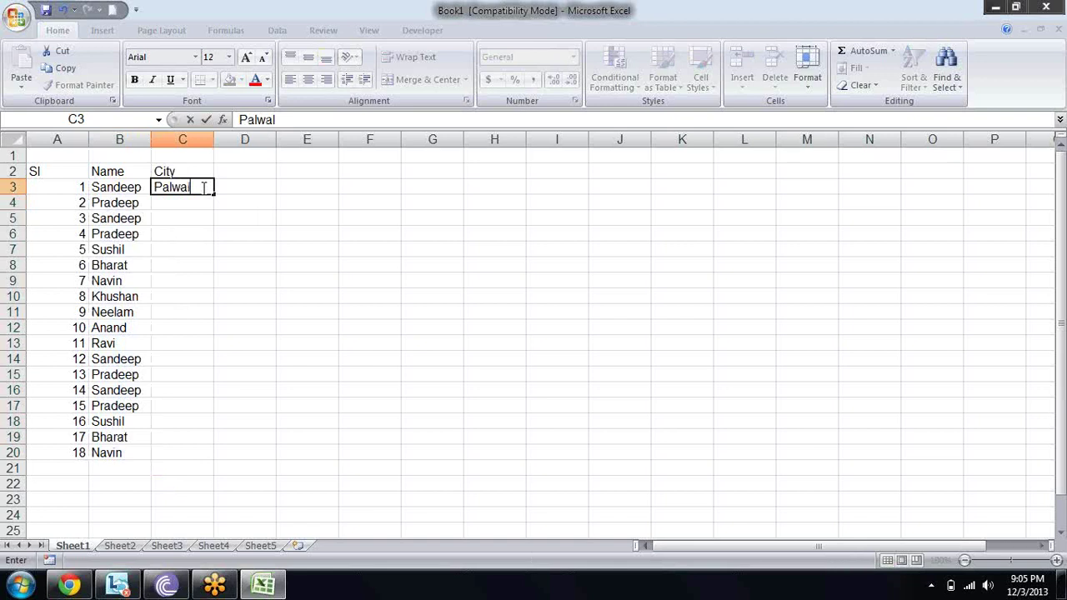
{"action": "key", "text": "Return"}
{"action": "left_click", "coordinate": [203, 187]}
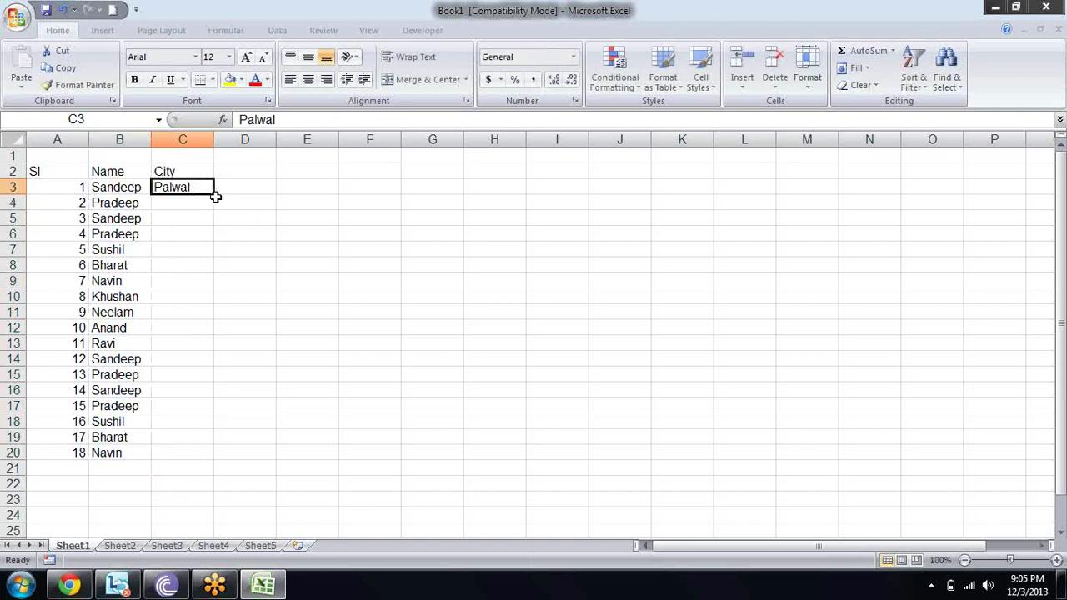
{"action": "double_click", "coordinate": [213, 195]}
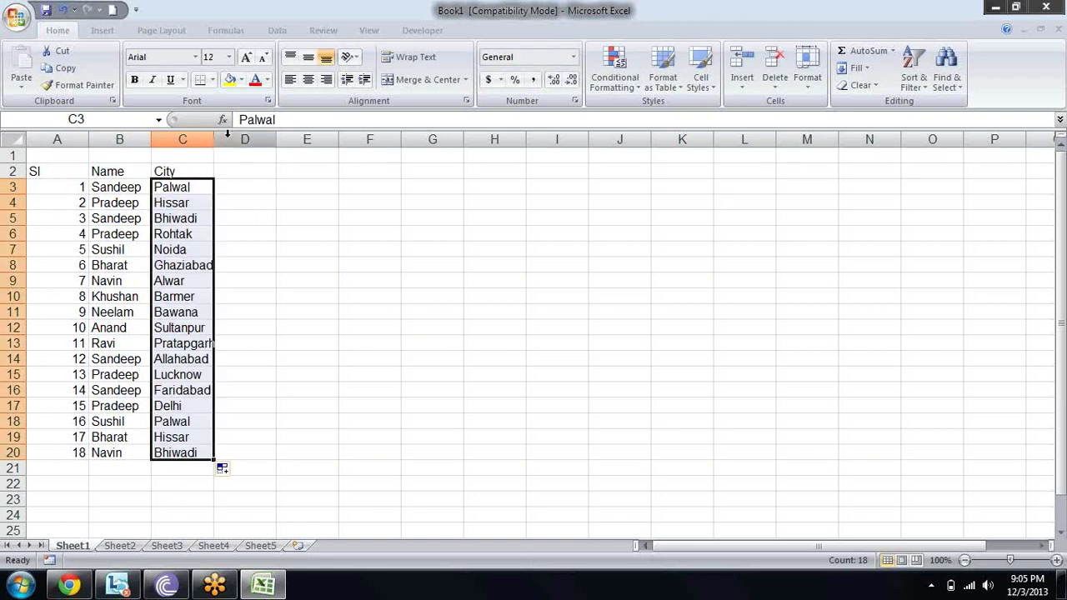
{"action": "double_click", "coordinate": [89, 139]}
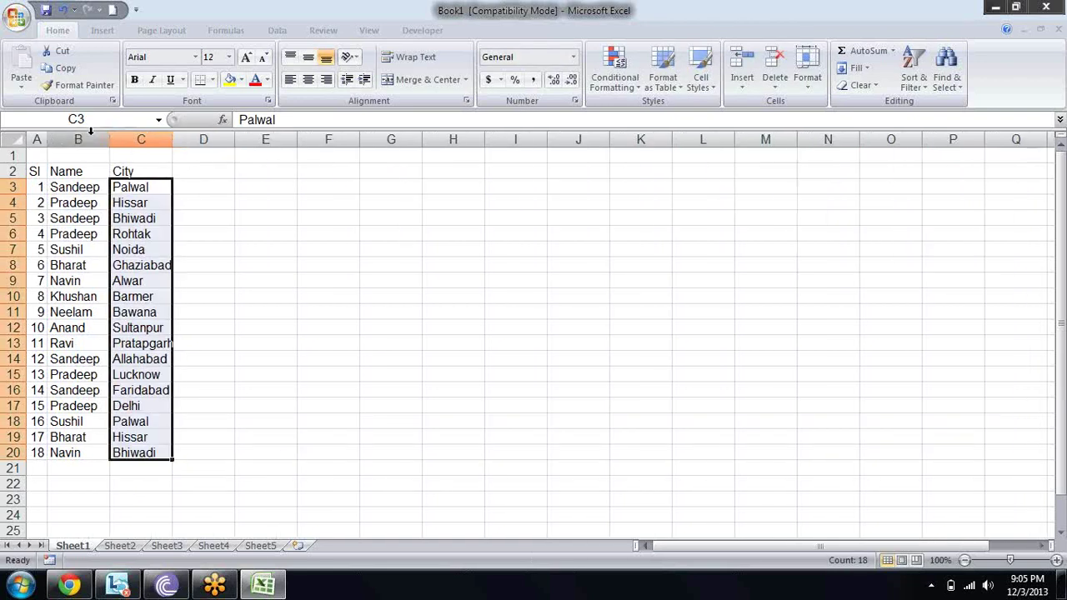
{"action": "left_click", "coordinate": [209, 167]}
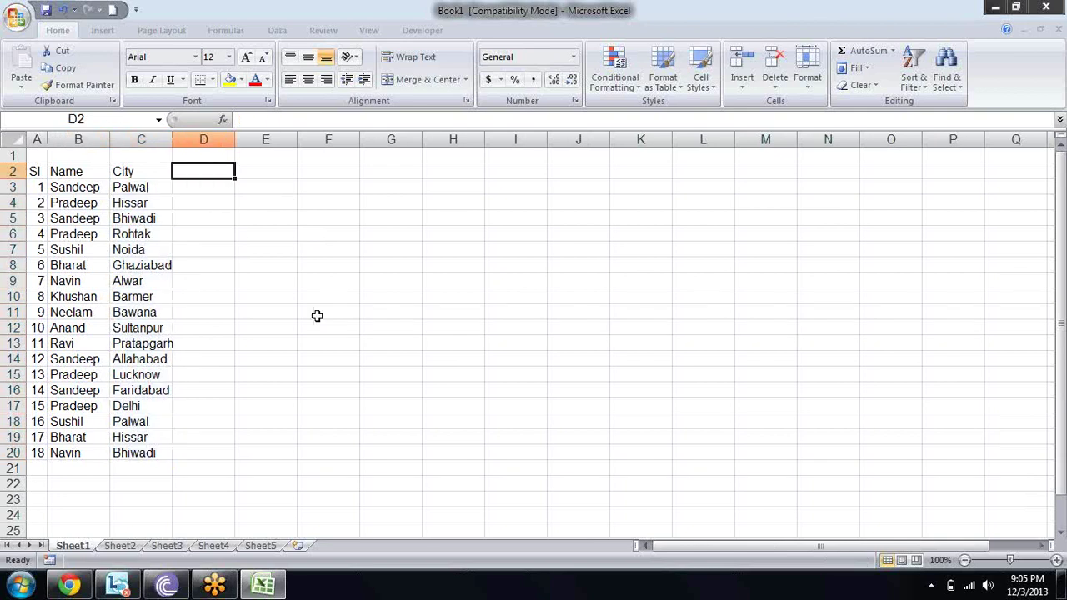
- Add the heading Sales in D2
{"action": "type", "text": "Xsa"}
{"action": "key", "text": "BackSpace"}
{"action": "key", "text": "BackSpace"}
{"action": "key", "text": "BackSpace"}
{"action": "type", "text": "Sa"}
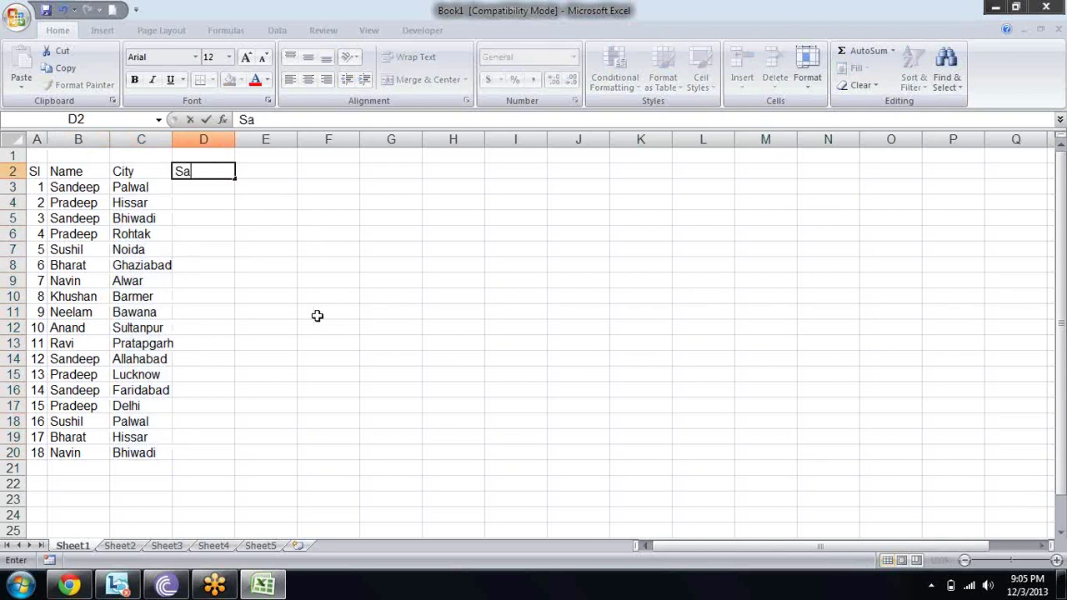
{"action": "type", "text": "les"}
{"action": "key", "text": "Return"}
- Fill D3:D20 with =RANDBETWEEN(10,90) in one entry
{"action": "key", "text": "shift+Down"}
{"action": "key", "text": "shift+Down"}
{"action": "key", "text": "shift+Down"}
{"action": "key", "text": "shift+Down"}
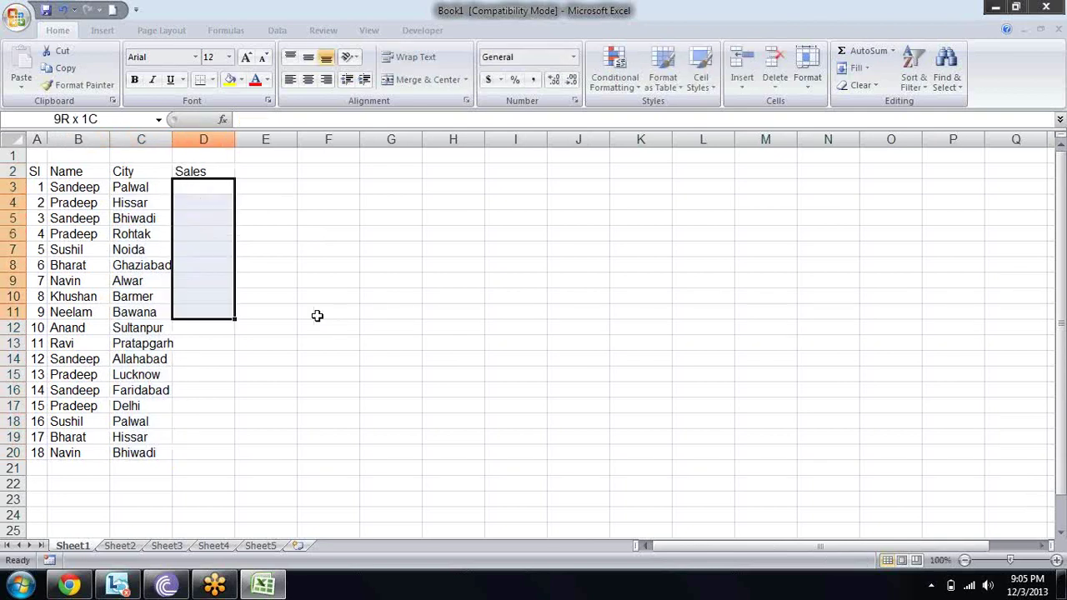
{"action": "key", "text": "shift+Down"}
{"action": "key", "text": "shift+Down"}
{"action": "key", "text": "shift+Down"}
{"action": "key", "text": "shift+Down"}
{"action": "type", "text": "=r"}
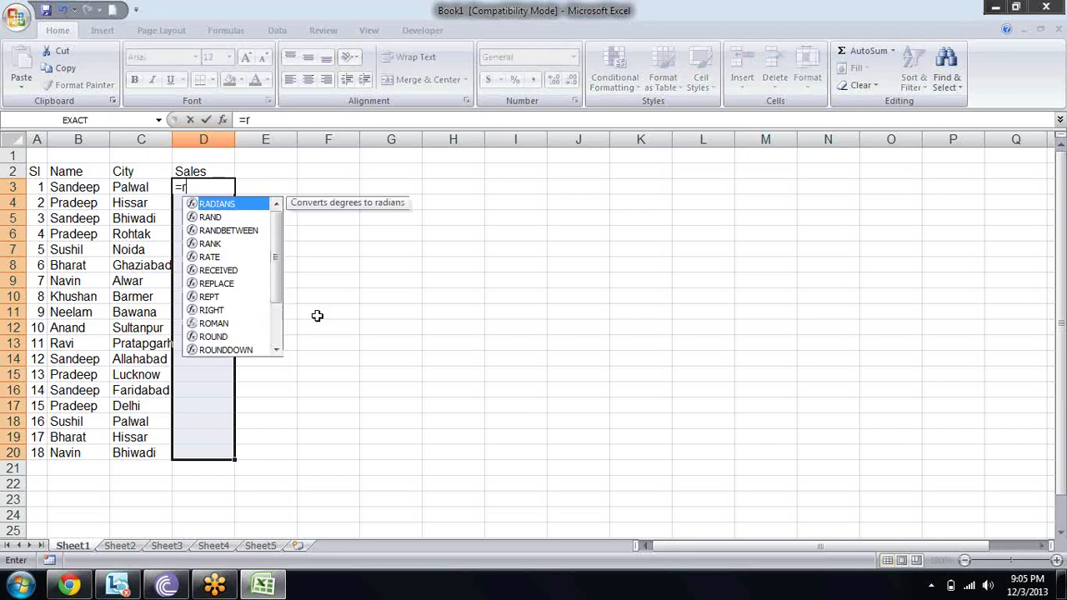
{"action": "type", "text": "an"}
{"action": "key", "text": "Down"}
{"action": "key", "text": "Tab"}
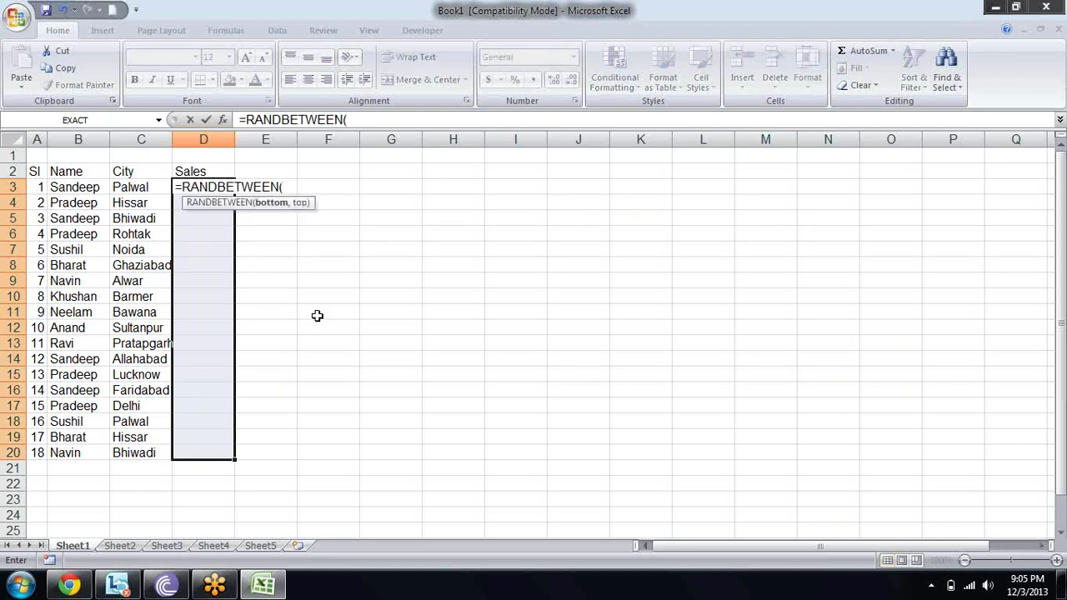
{"action": "type", "text": "10,90)"}
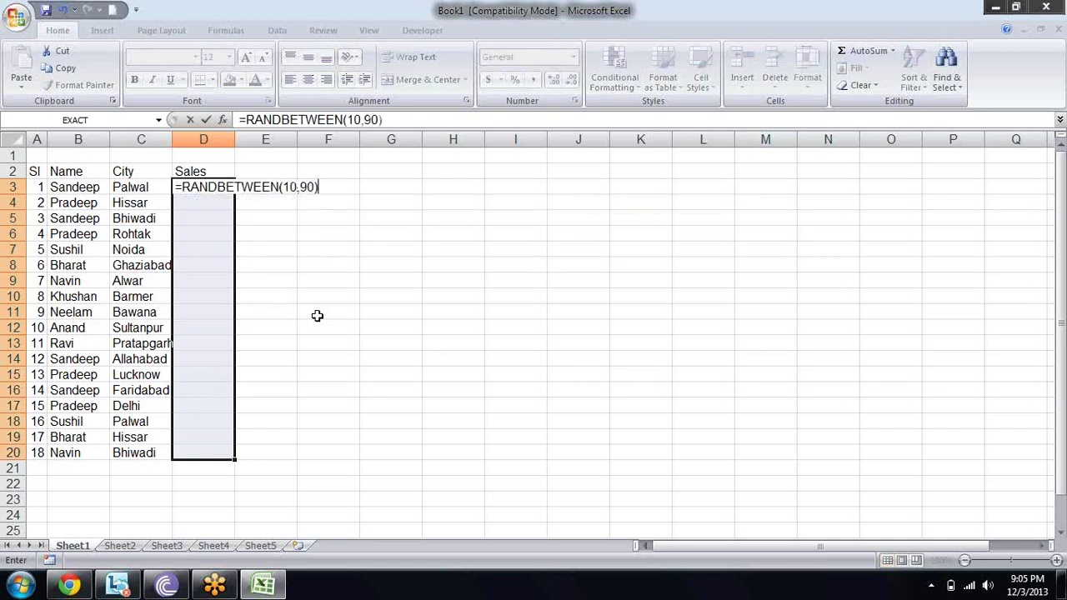
{"action": "key", "text": "ctrl+Return"}
- Convert the Sales formulas to fixed values with Paste Special > Values
{"action": "key", "text": "ctrl+c"}
{"action": "key", "text": "alt+e"}
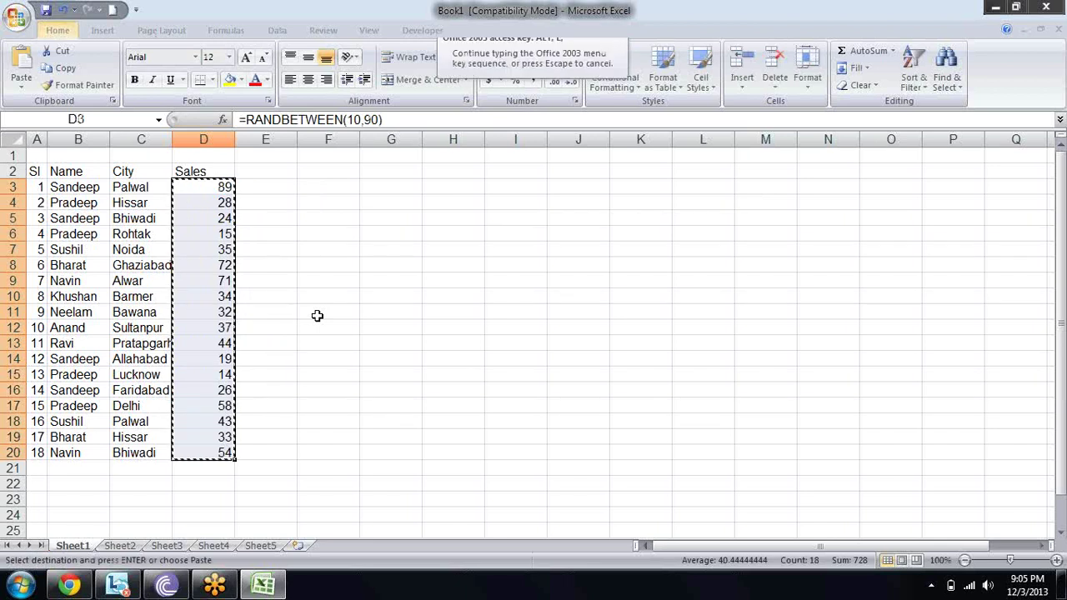
{"action": "key", "text": "s"}
{"action": "key", "text": "v"}
{"action": "key", "text": "Return"}
{"action": "key", "text": "Escape"}
{"action": "key", "text": "Right"}
{"action": "key", "text": "Left"}
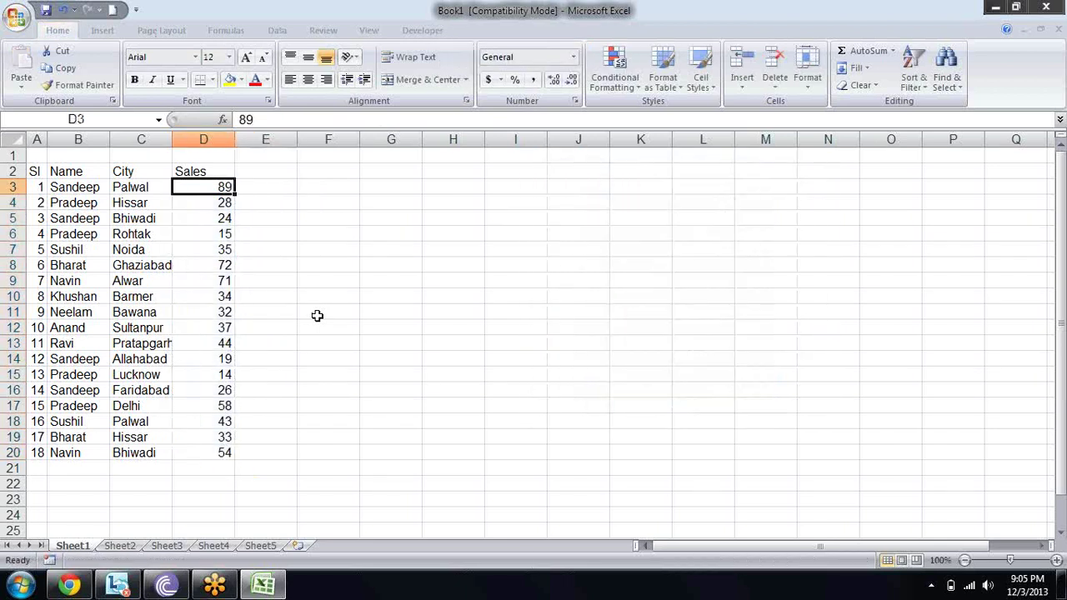
{"action": "key", "text": "Up"}
{"action": "key", "text": "ctrl+shift+Left"}
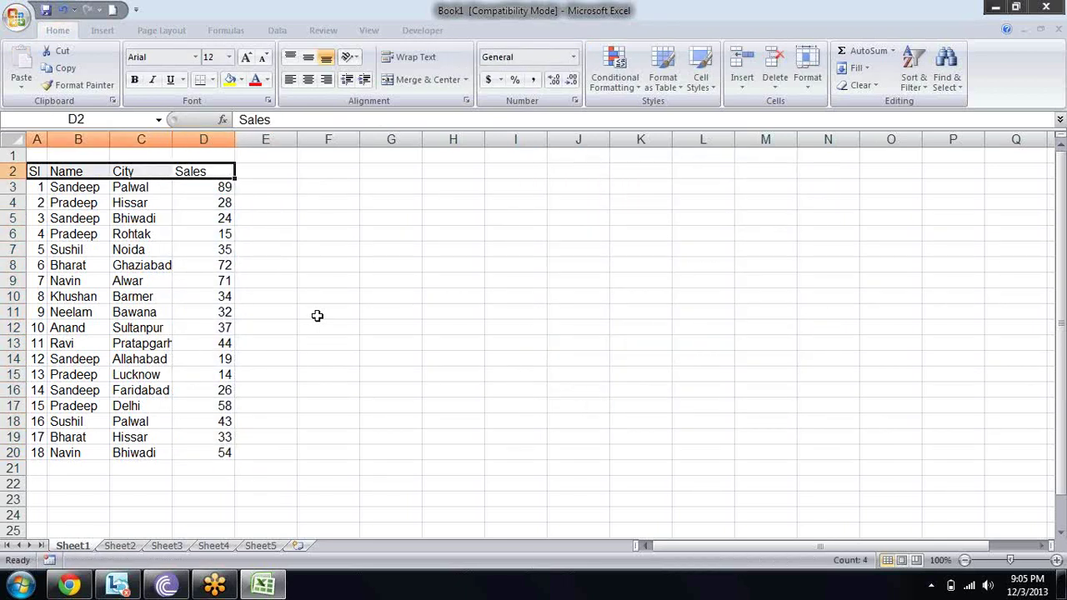
- Apply All Borders to the table A2:D20
{"action": "key", "text": "Left"}
{"action": "key", "text": "Left"}
{"action": "key", "text": "Left"}
{"action": "key", "text": "ctrl+shift+Right"}
{"action": "key", "text": "ctrl+shift+Down"}
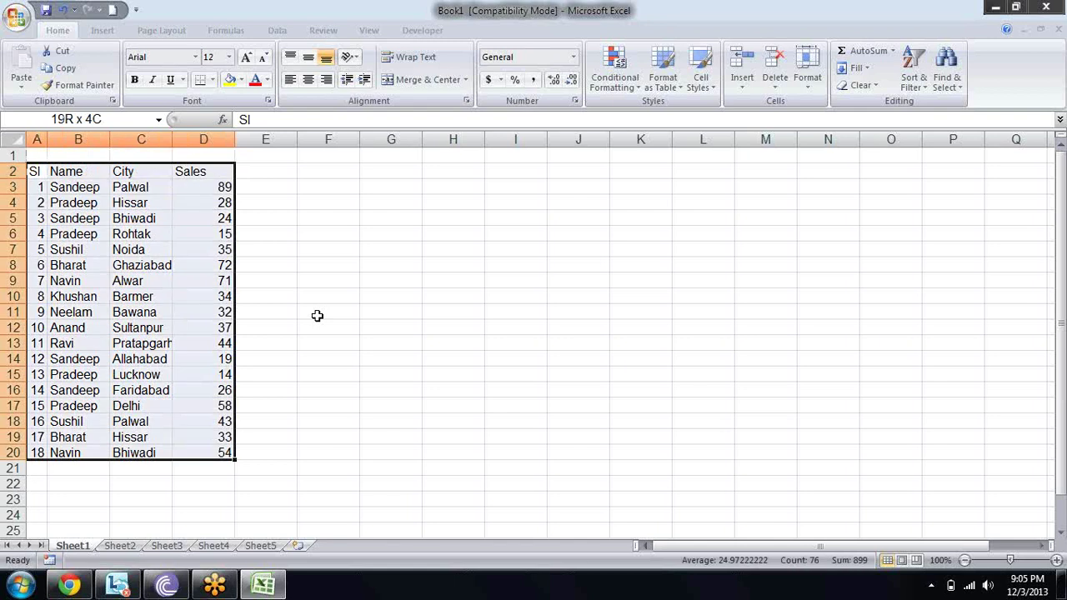
{"action": "key", "text": "alt+h"}
{"action": "key", "text": "b"}
{"action": "key", "text": "a"}
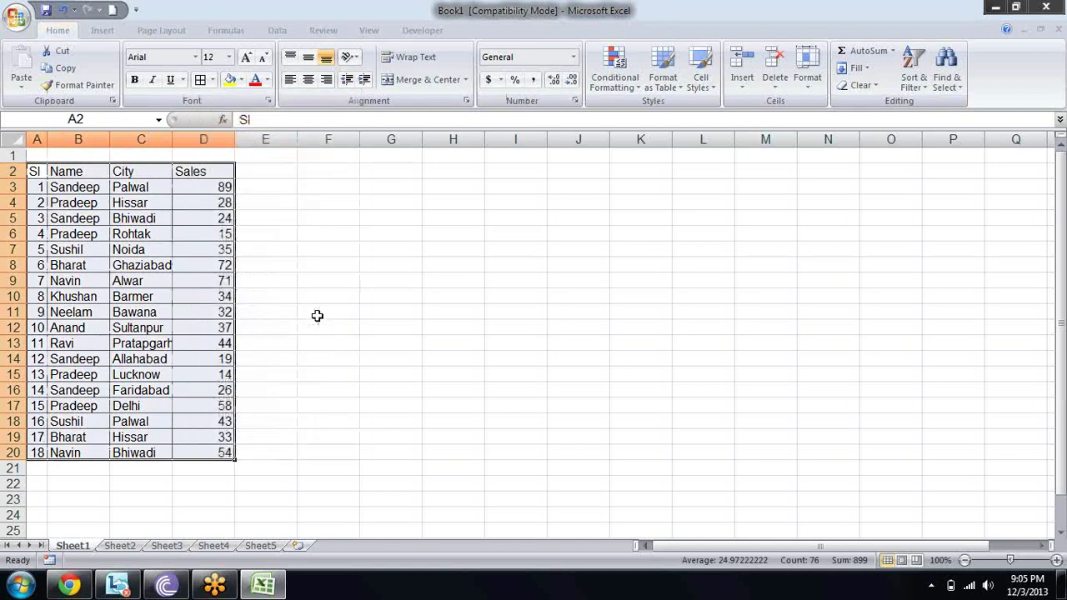
- Make the header row A2:D2 bold with a grey fill
{"action": "key", "text": "Left"}
{"action": "key", "text": "ctrl+shift+Right"}
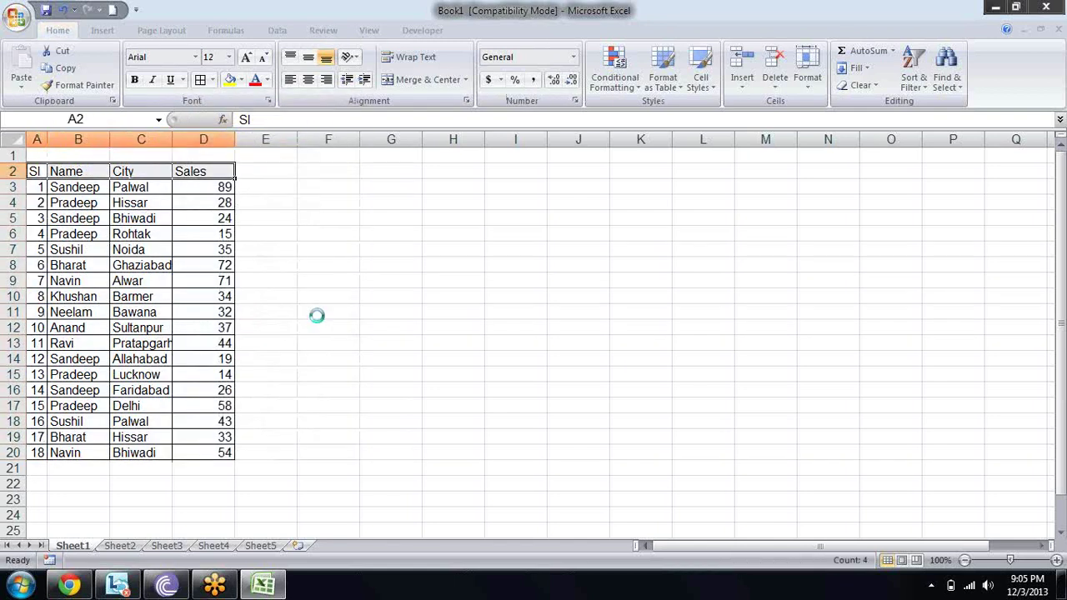
{"action": "key", "text": "ctrl+b"}
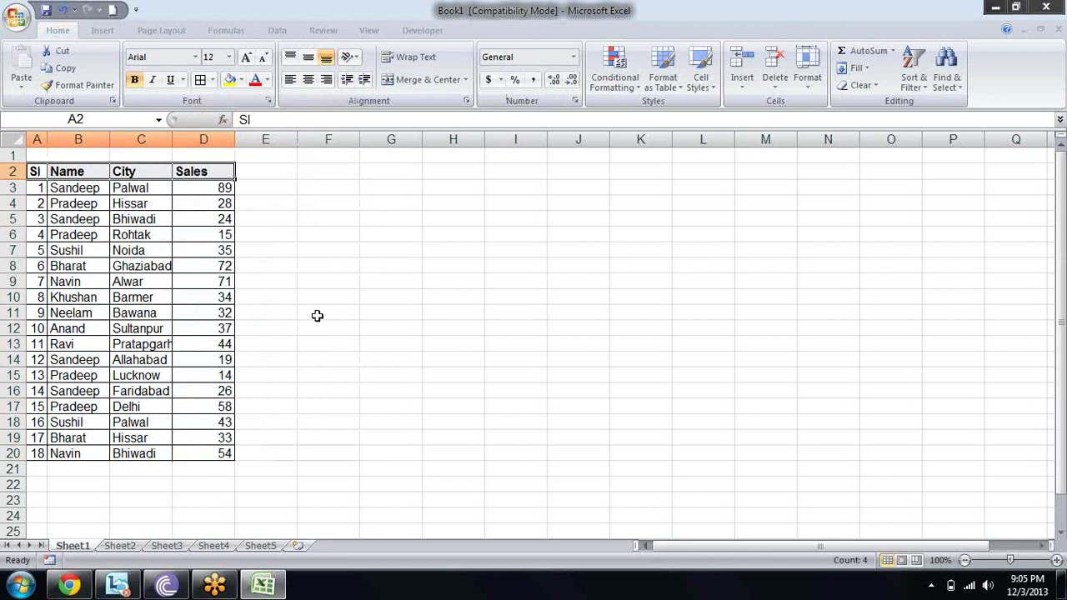
{"action": "key", "text": "alt+h"}
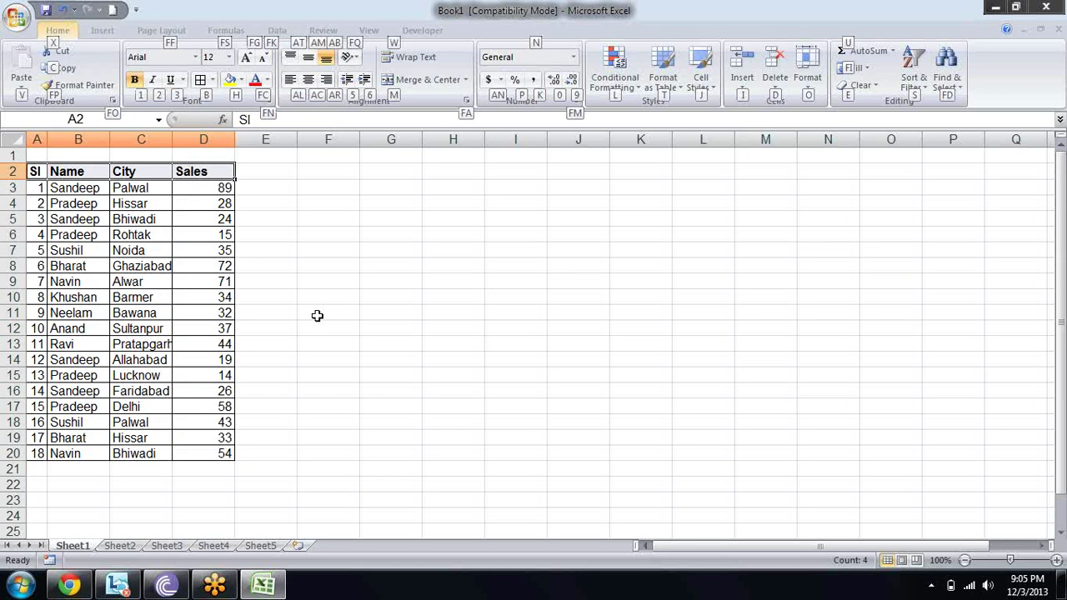
{"action": "key", "text": "h"}
{"action": "key", "text": "Down"}
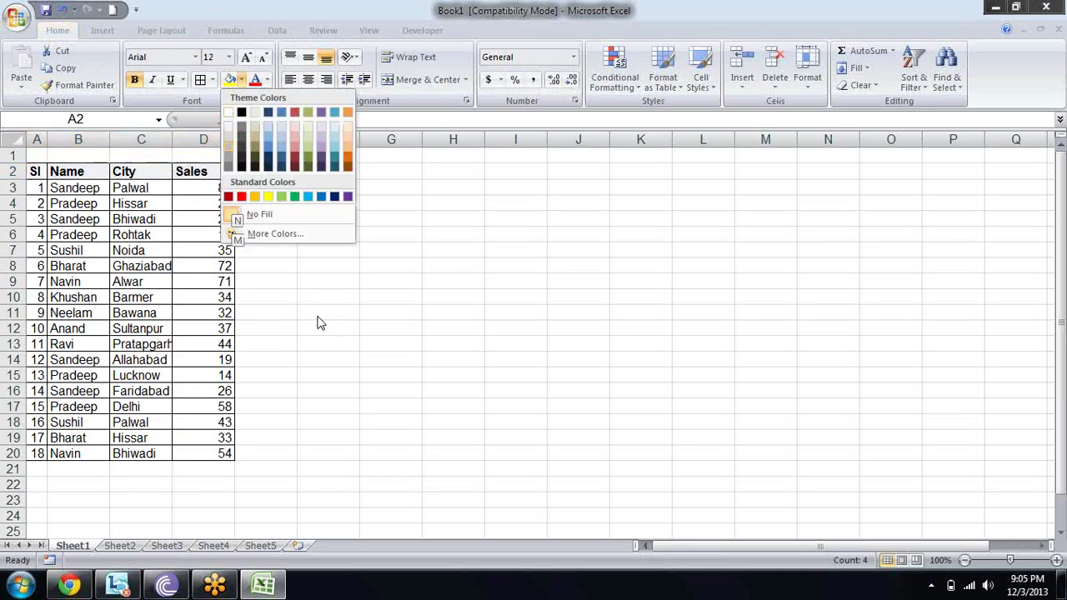
{"action": "key", "text": "Down"}
{"action": "key", "text": "Down"}
{"action": "key", "text": "Return"}
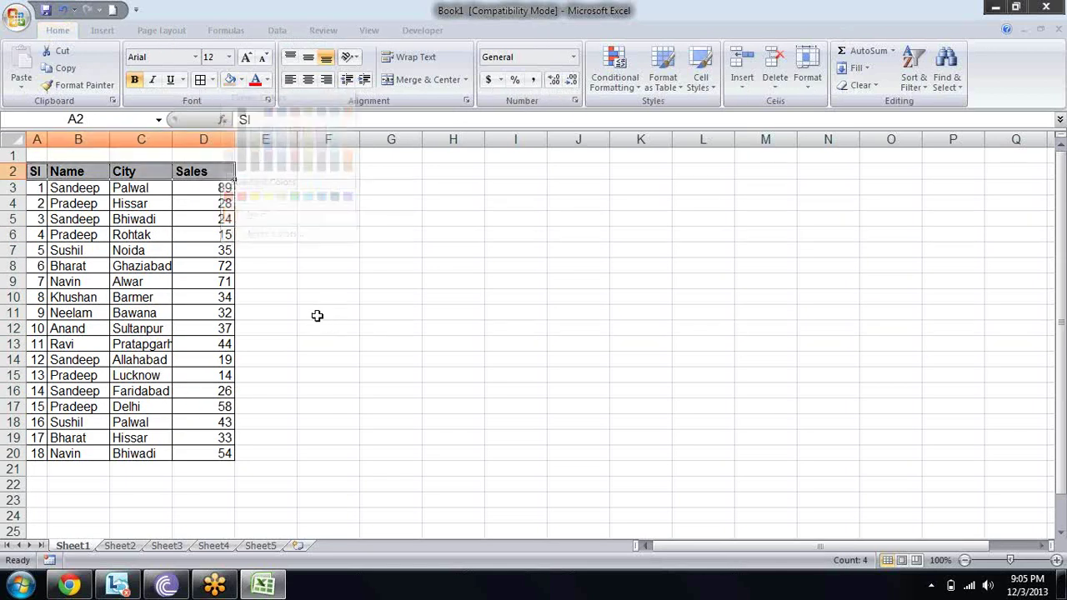
- Shade the data rows A3:D20 light blue
{"action": "key", "text": "Down"}
{"action": "key", "text": "ctrl+shift+Right"}
{"action": "key", "text": "ctrl+shift+Down"}
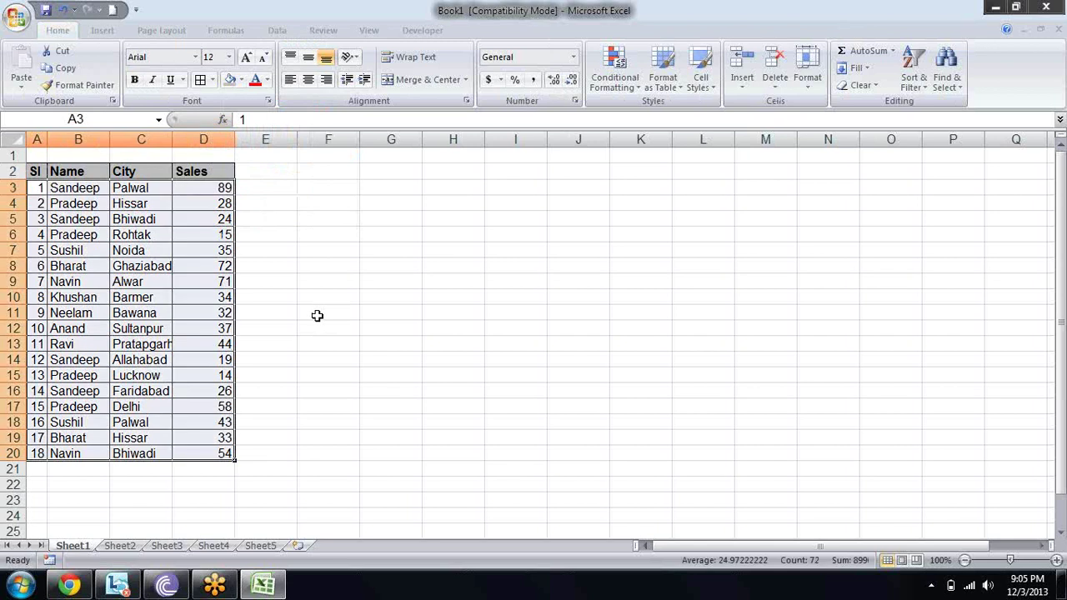
{"action": "key", "text": "alt"}
{"action": "key", "text": "h"}
{"action": "key", "text": "h"}
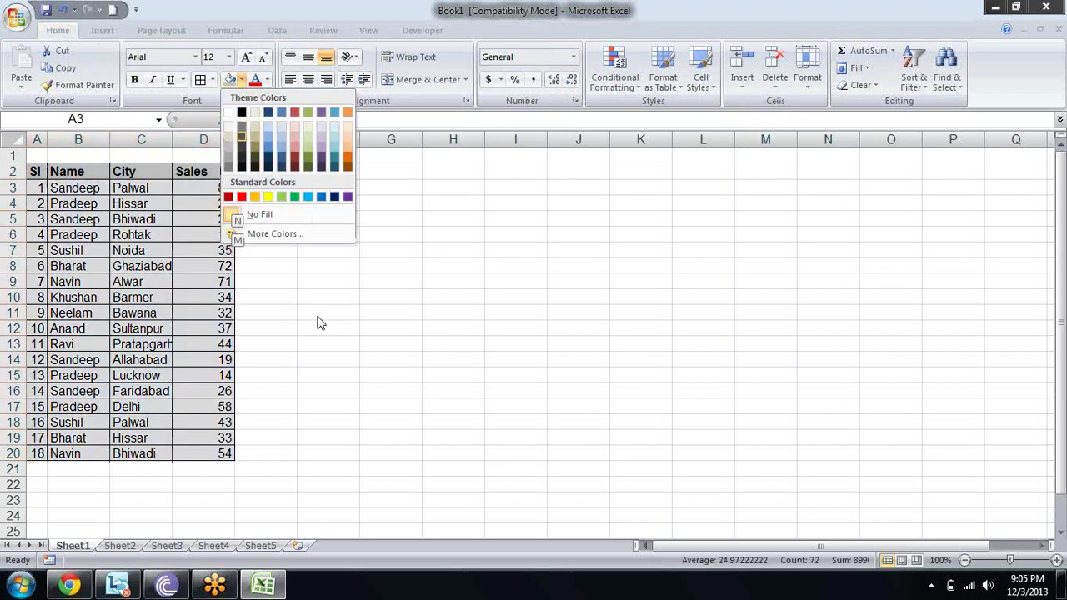
{"action": "key", "text": "Down"}
{"action": "key", "text": "Up"}
{"action": "key", "text": "Up"}
{"action": "key", "text": "Down"}
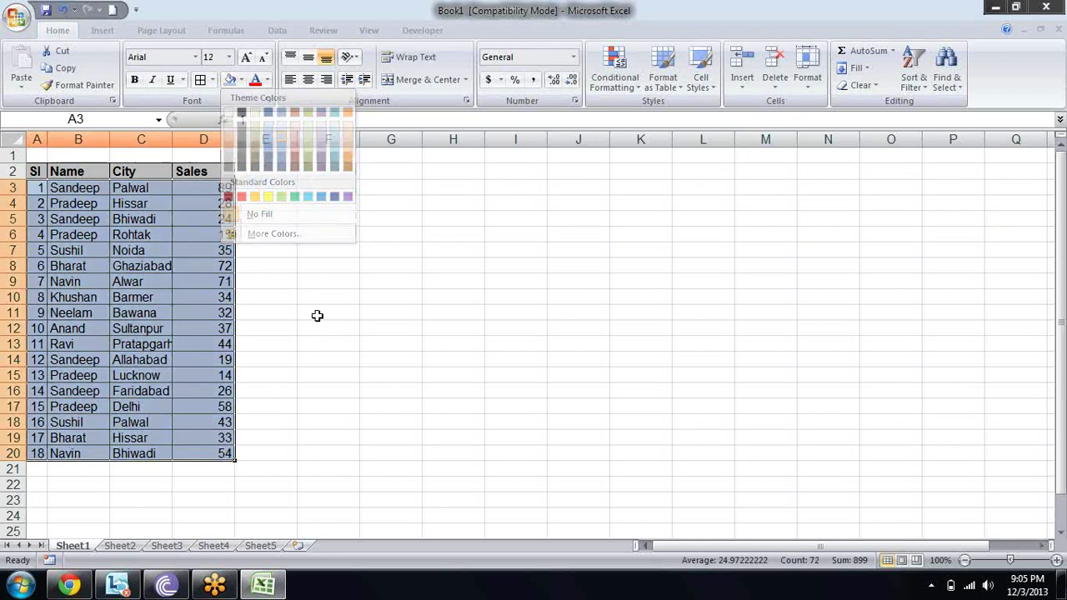
{"action": "key", "text": "Return"}
{"action": "key", "text": "Tab"}
{"action": "key", "text": "Tab"}
{"action": "key", "text": "shift+Tab"}
{"action": "key", "text": "Tab"}
{"action": "key", "text": "Tab"}
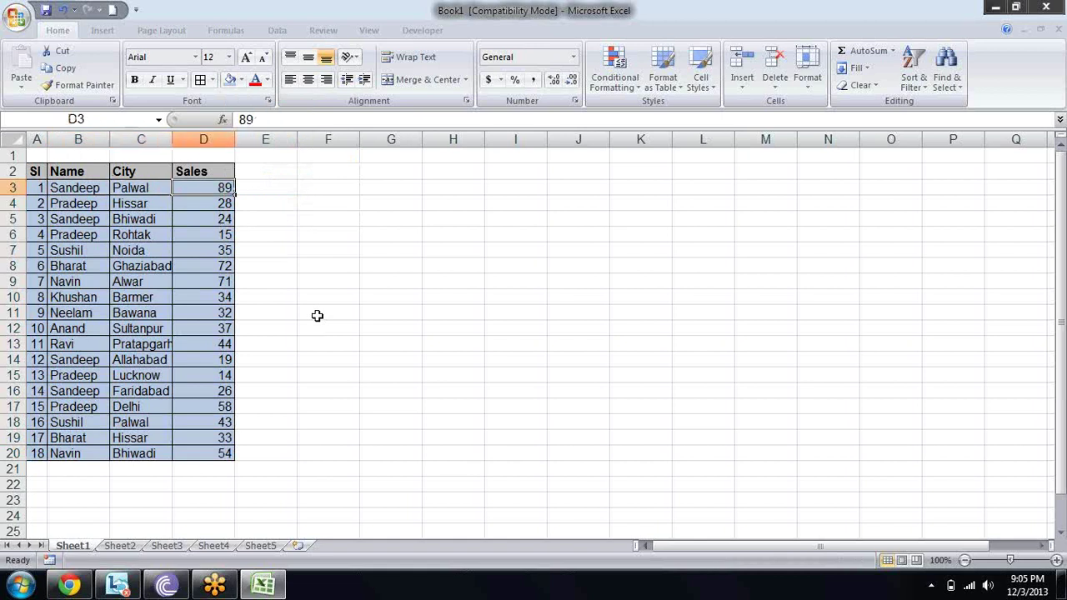
- Open the Fill dropdown in the Home tab's Editing group
{"action": "left_click", "coordinate": [858, 67]}
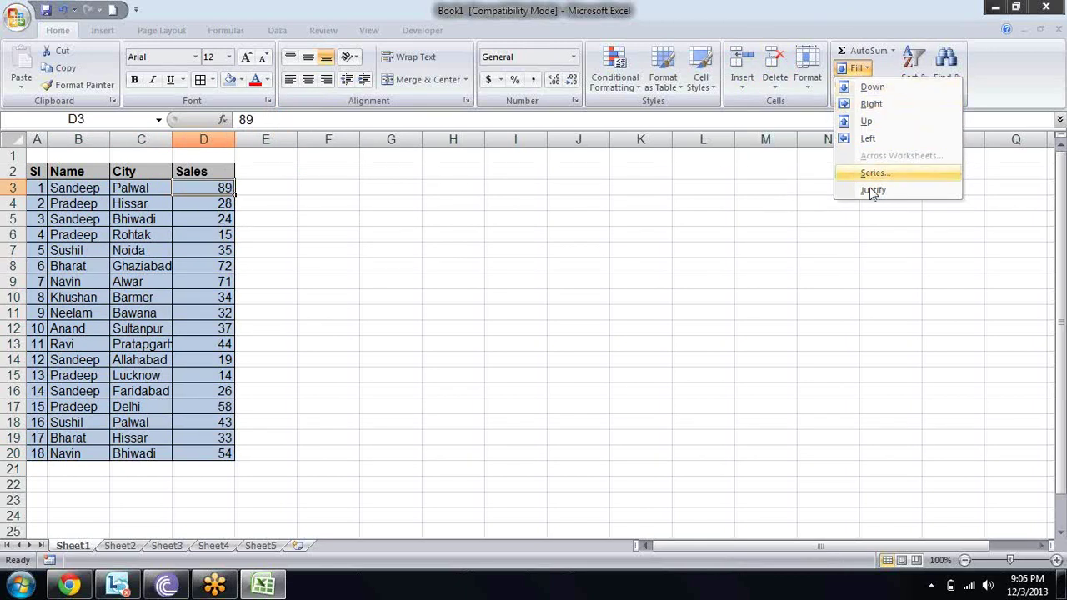
- Enter 1 in G3 and 2 in G4
{"action": "left_click", "coordinate": [718, 204]}
{"action": "key", "text": "Right"}
{"action": "key", "text": "Right"}
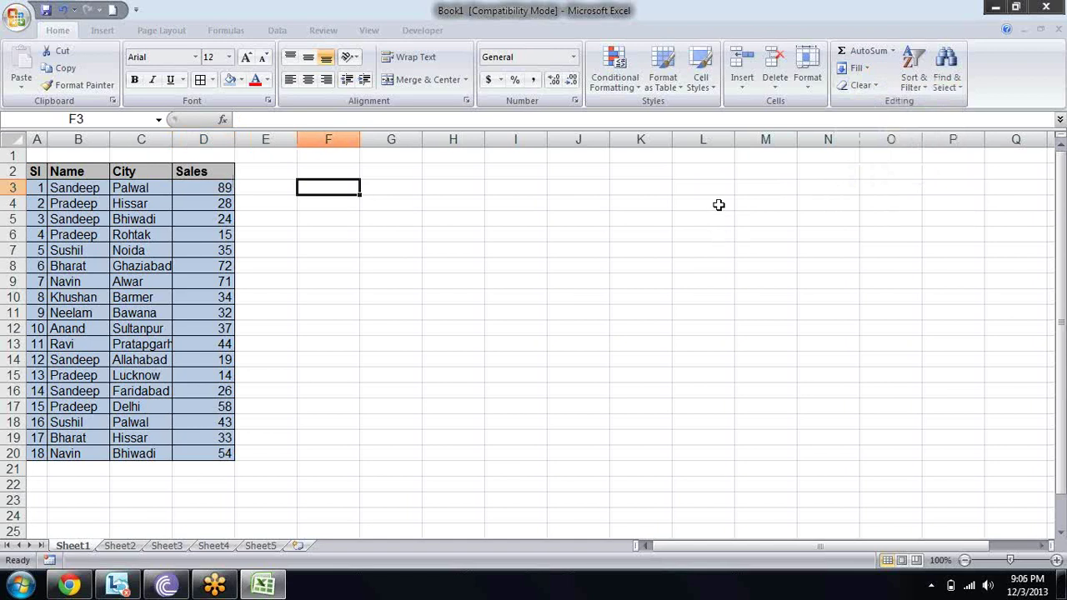
{"action": "key", "text": "Right"}
{"action": "type", "text": "1"}
{"action": "key", "text": "Return"}
{"action": "type", "text": "2"}
{"action": "key", "text": "Return"}
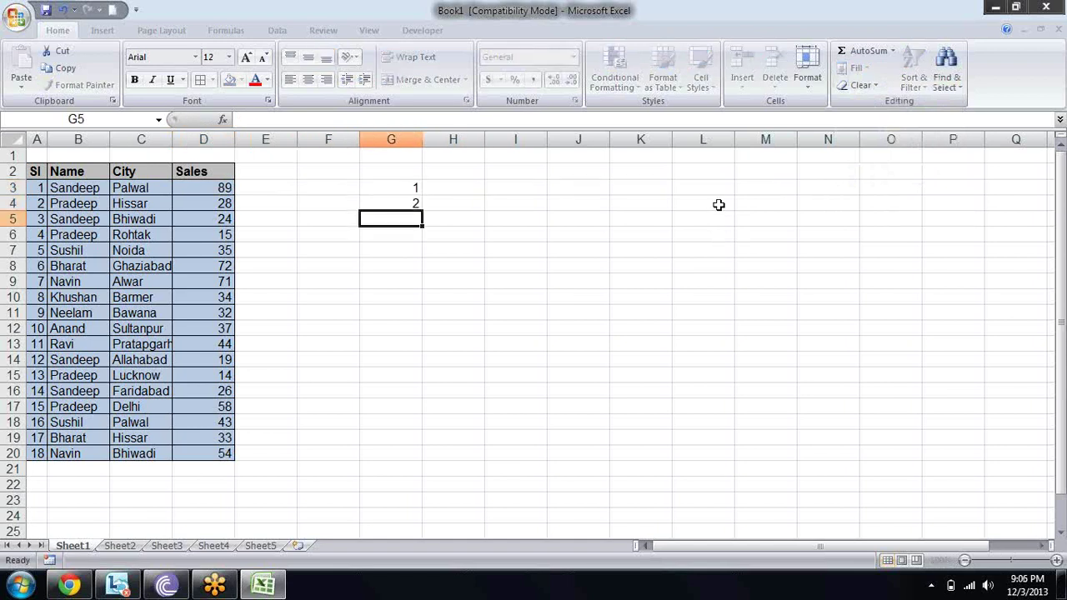
{"action": "key", "text": "Up"}
{"action": "key", "text": "Up"}
- Drag the 1, 2 pair down to extend the series to 13 in G15
{"action": "key", "text": "shift+Down"}
{"action": "key", "text": "shift+Down"}
{"action": "key", "text": "shift+Down"}
{"action": "key", "text": "shift+Down"}
{"action": "key", "text": "shift+Down"}
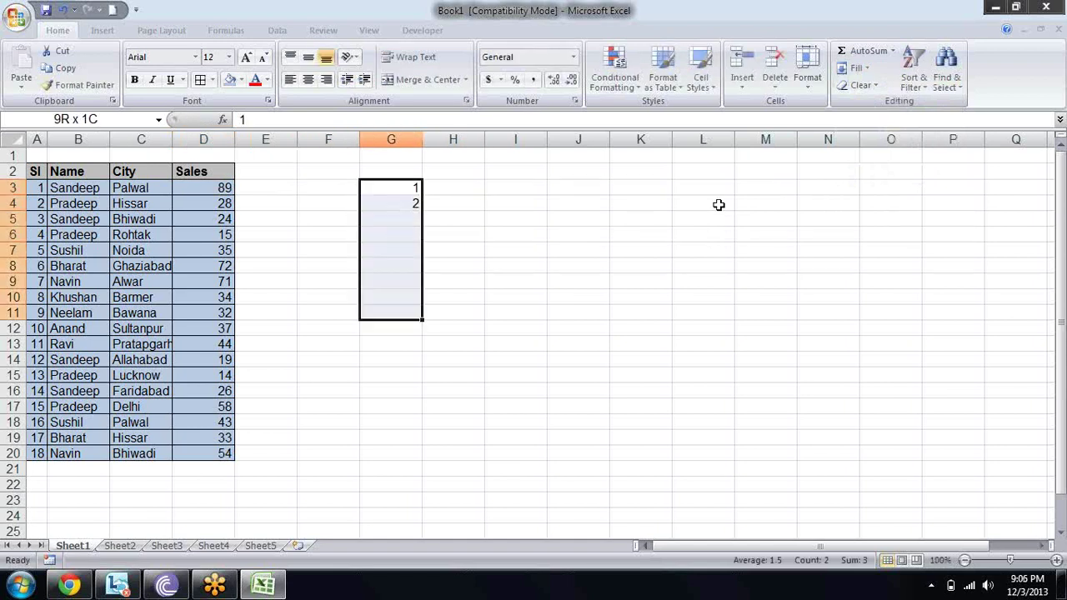
{"action": "key", "text": "shift+Up"}
{"action": "key", "text": "shift+Up"}
{"action": "key", "text": "shift+Up"}
{"action": "key", "text": "shift+Down"}
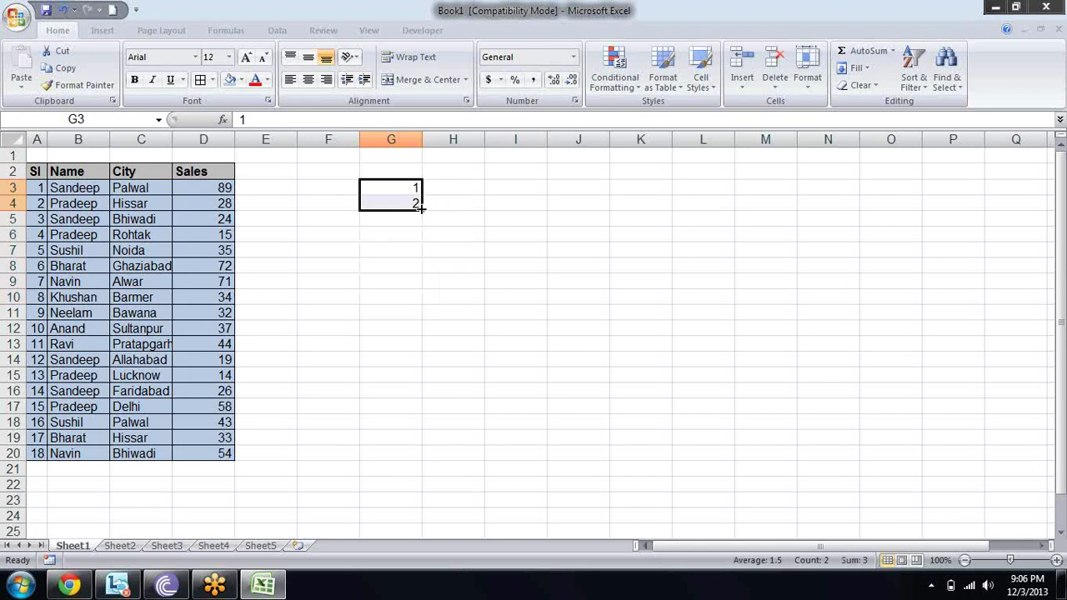
{"action": "left_click_drag", "start_coordinate": [421, 209], "coordinate": [417, 368]}
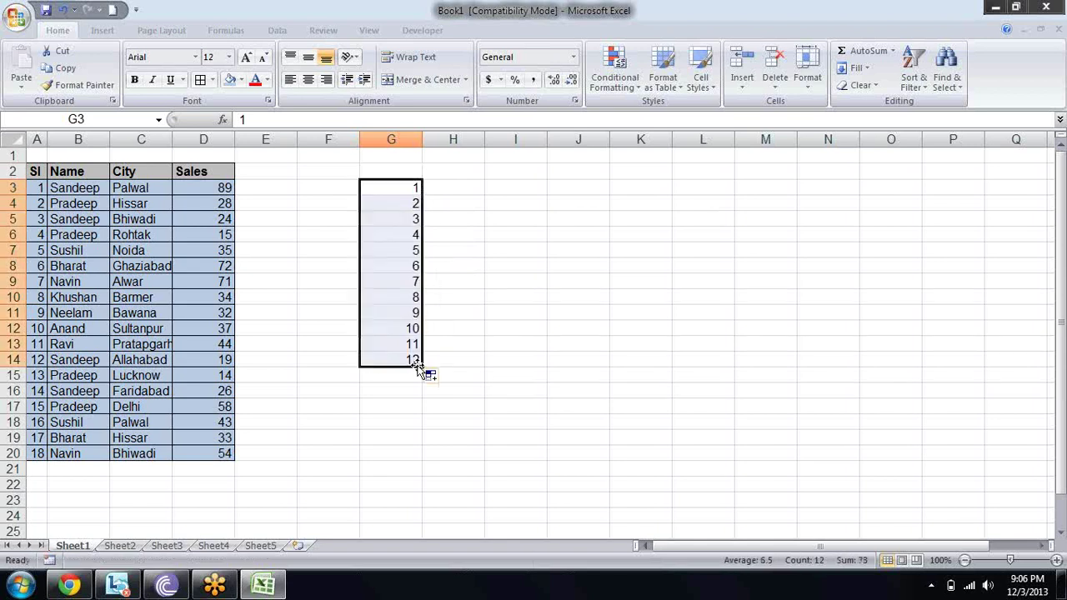
{"action": "left_click", "coordinate": [453, 185]}
{"action": "key", "text": "Left"}
{"action": "key", "text": "shift+Down"}
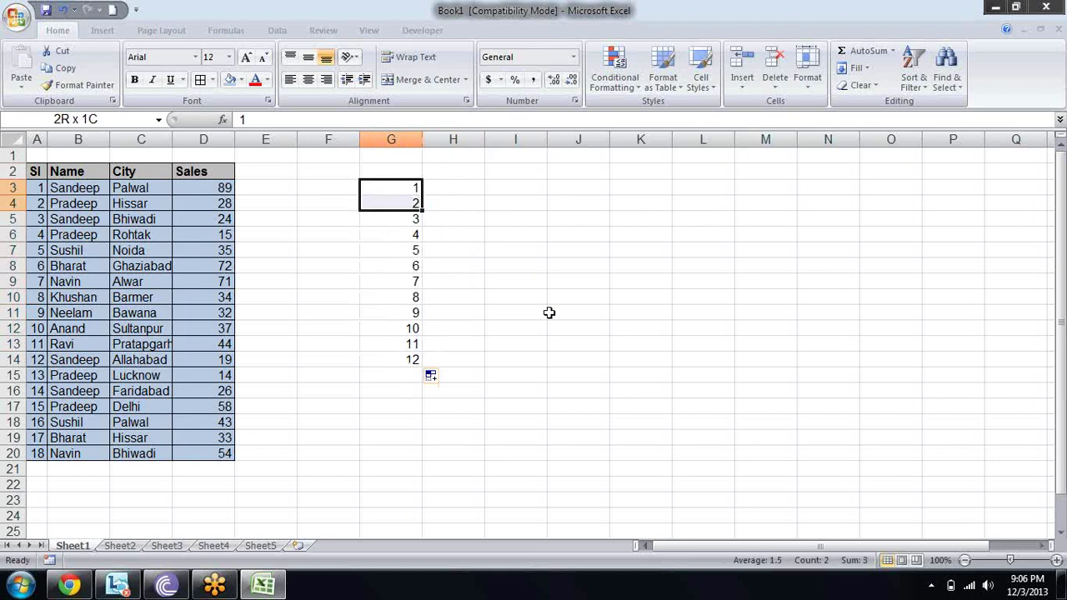
{"action": "left_click", "coordinate": [420, 214]}
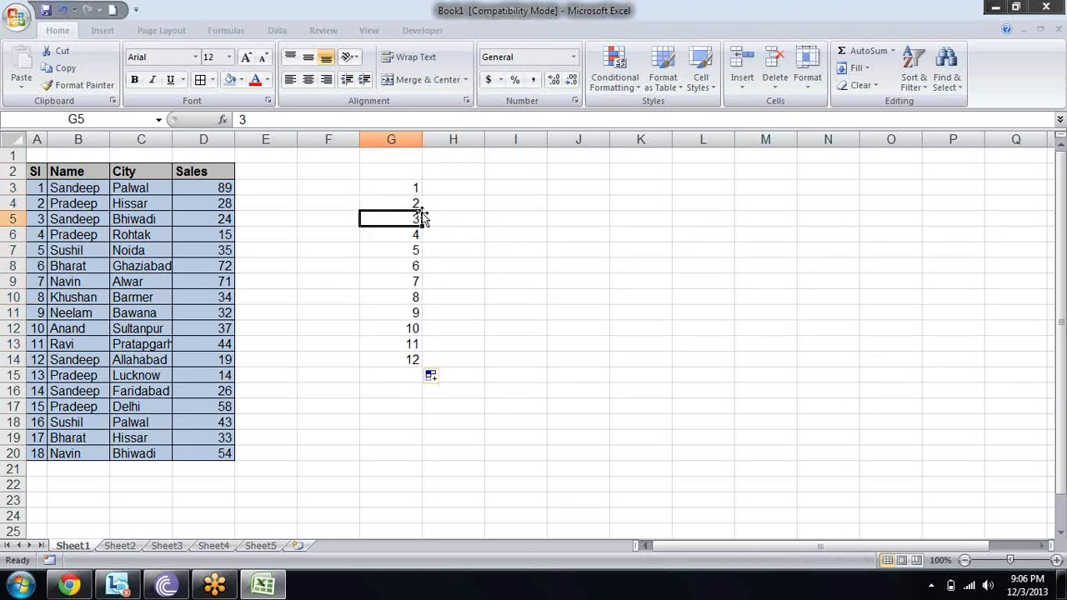
{"action": "left_click_drag", "start_coordinate": [414, 183], "coordinate": [420, 388]}
- Enter 1 in H3 and Ctrl-drag it down into a 1–13 series to H15
{"action": "left_click", "coordinate": [448, 185]}
{"action": "type", "text": "1"}
{"action": "key", "text": "Return"}
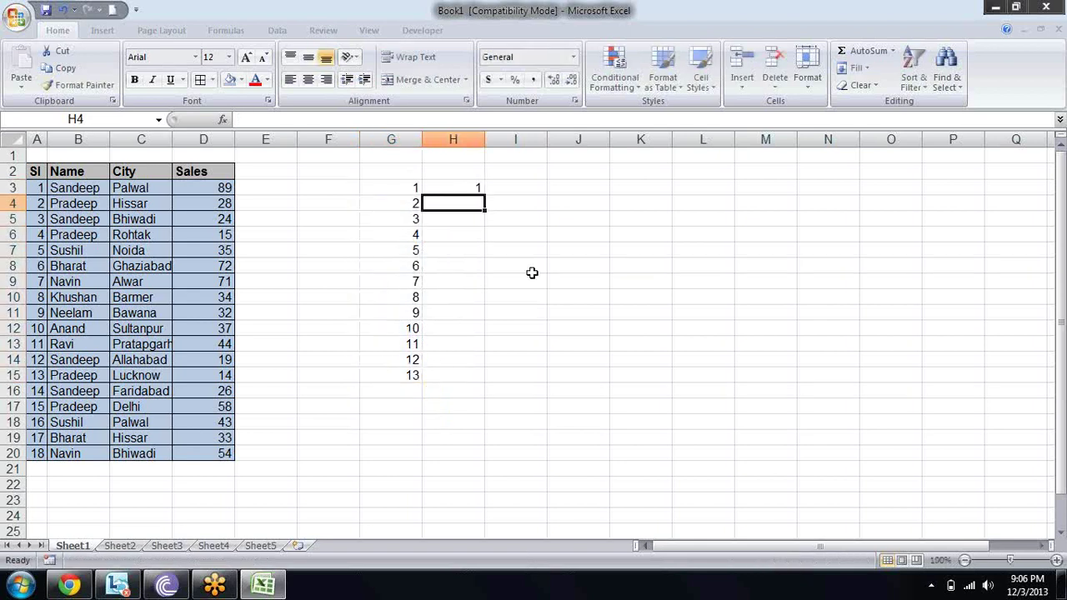
{"action": "key", "text": "Up"}
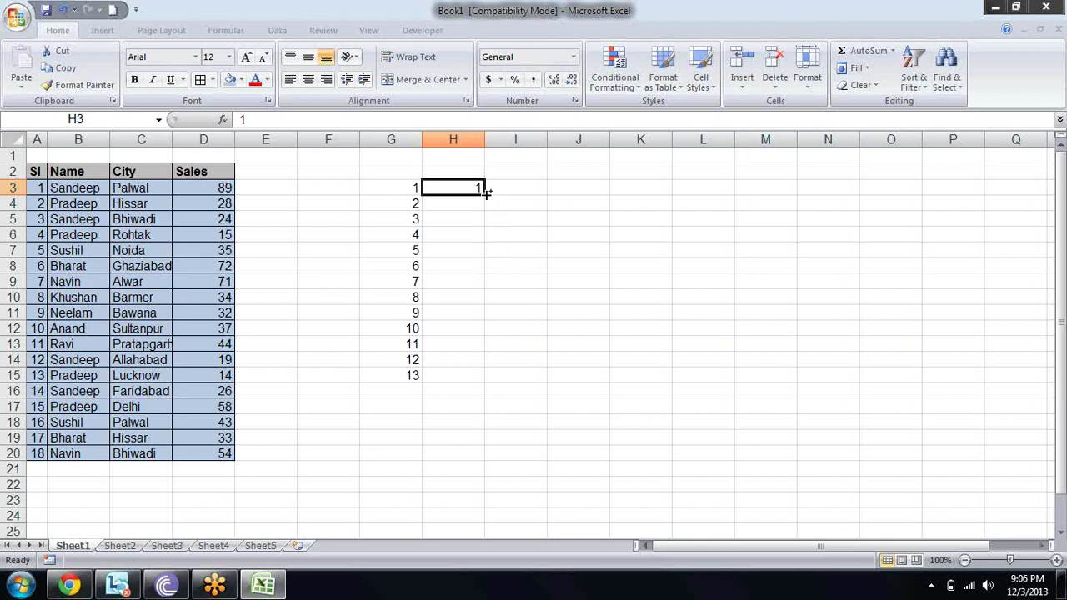
{"action": "mouse_move", "coordinate": [487, 192]}
{"action": "left_mouse_down"}
{"action": "mouse_move", "coordinate": [478, 374]}
{"action": "mouse_move", "coordinate": [469, 376]}
{"action": "left_mouse_up"}
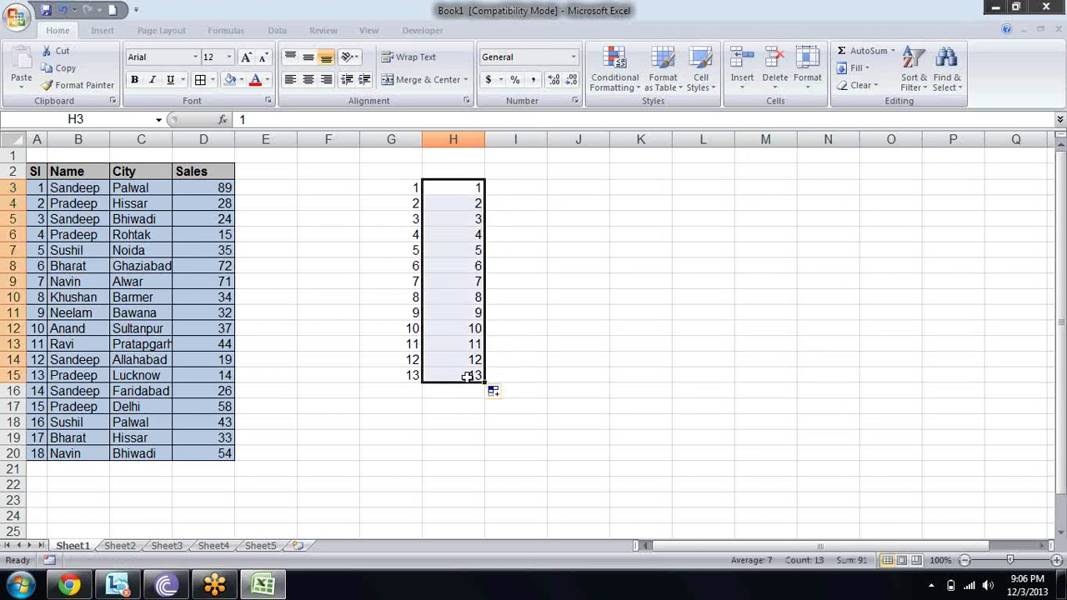
- Ctrl-drag H3 rightward so I3:K3 count 2, 3, 4
{"action": "left_click", "coordinate": [475, 189]}
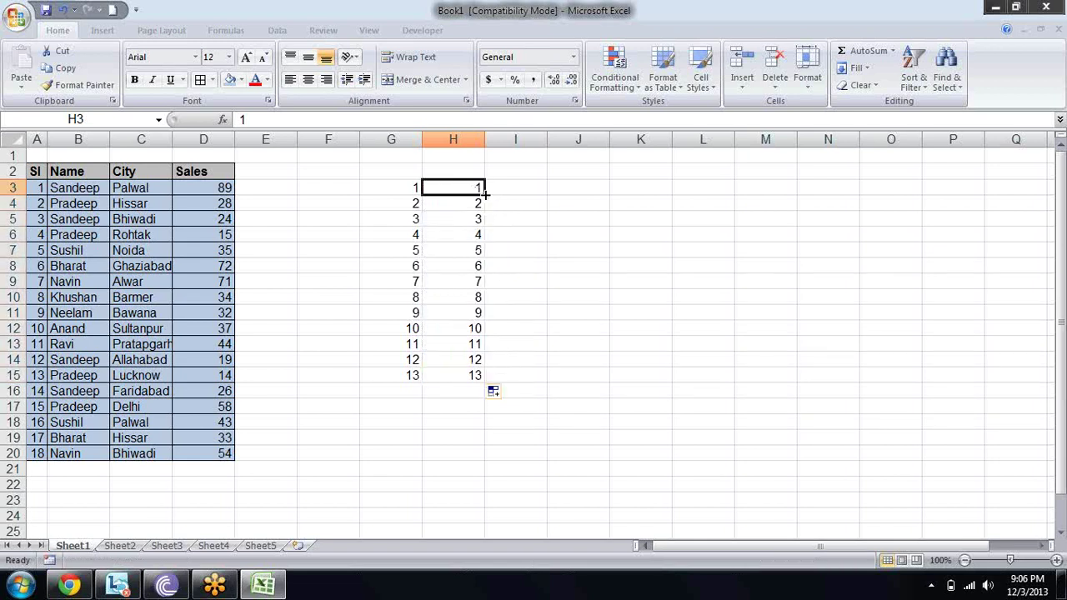
{"action": "left_click_drag", "start_coordinate": [485, 195], "coordinate": [667, 194]}
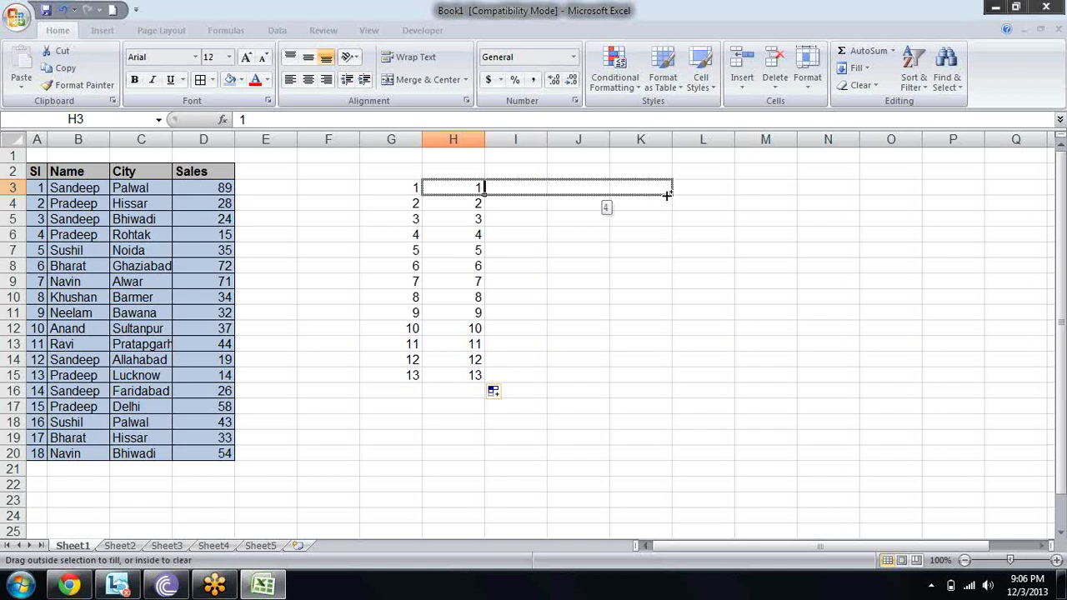
{"action": "left_click_drag", "start_coordinate": [666, 195], "coordinate": [667, 197]}
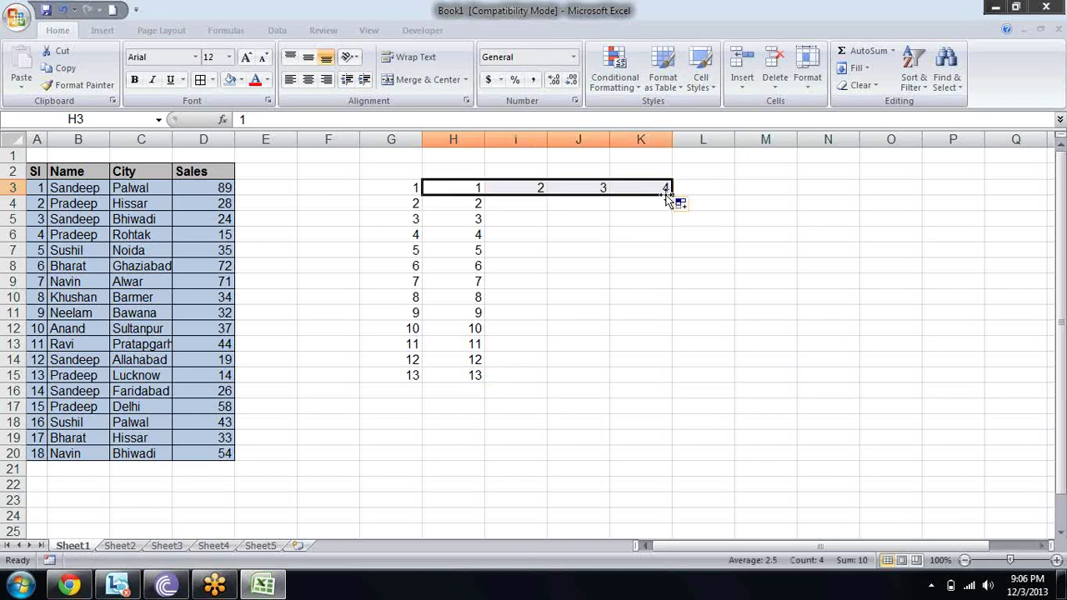
- Delete the practice number series in G3:K15
{"action": "key", "text": "Left"}
{"action": "key", "text": "Right"}
{"action": "key", "text": "Right"}
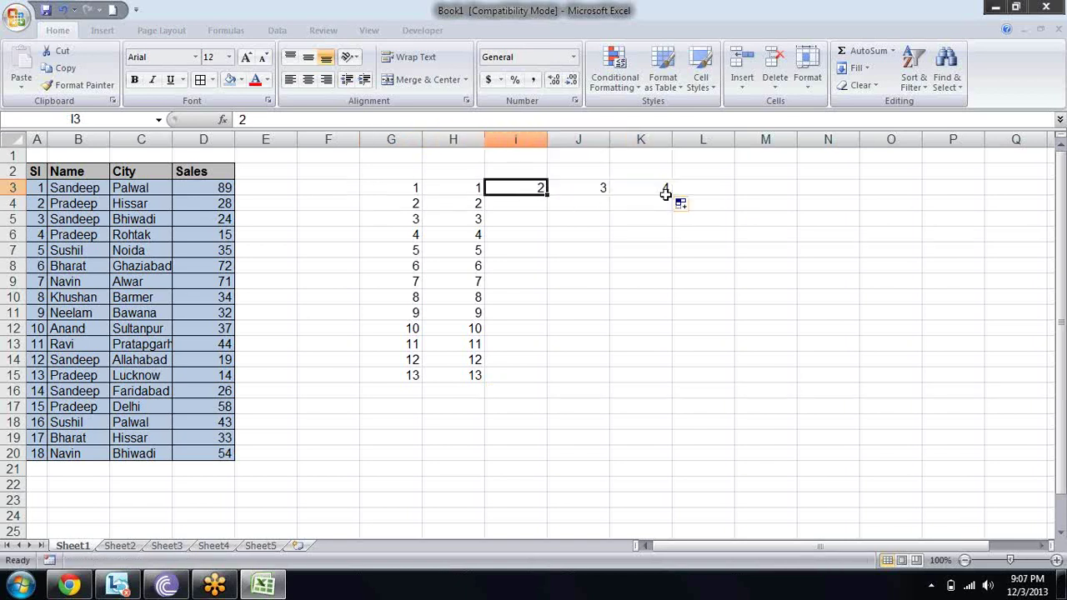
{"action": "key", "text": "Left"}
{"action": "key", "text": "Left"}
{"action": "key", "text": "ctrl+a"}
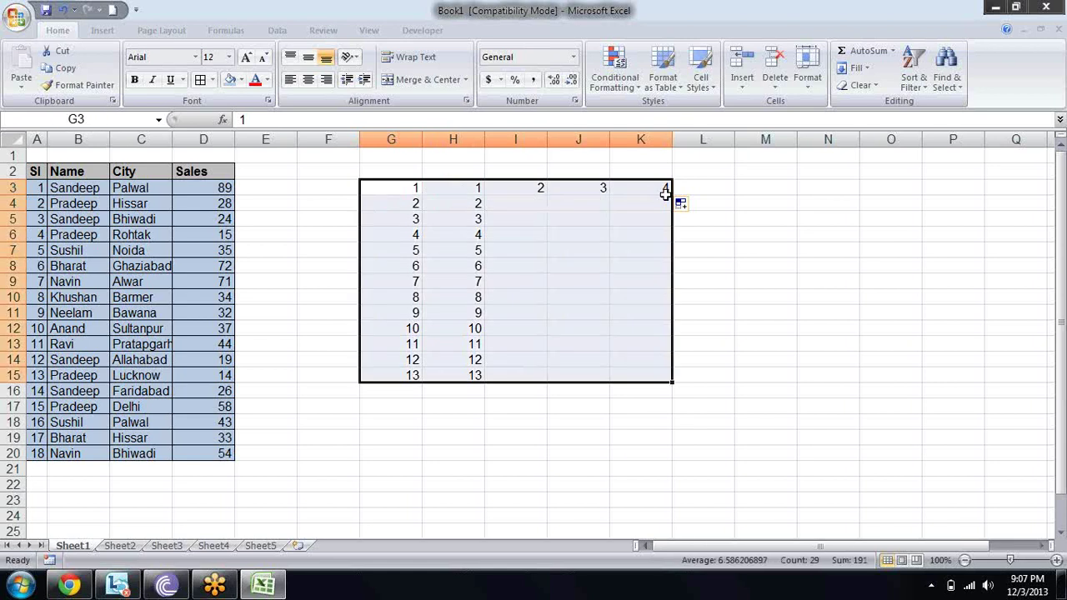
{"action": "key", "text": "Delete"}
{"action": "key", "text": "Left"}
{"action": "key", "text": "Right"}
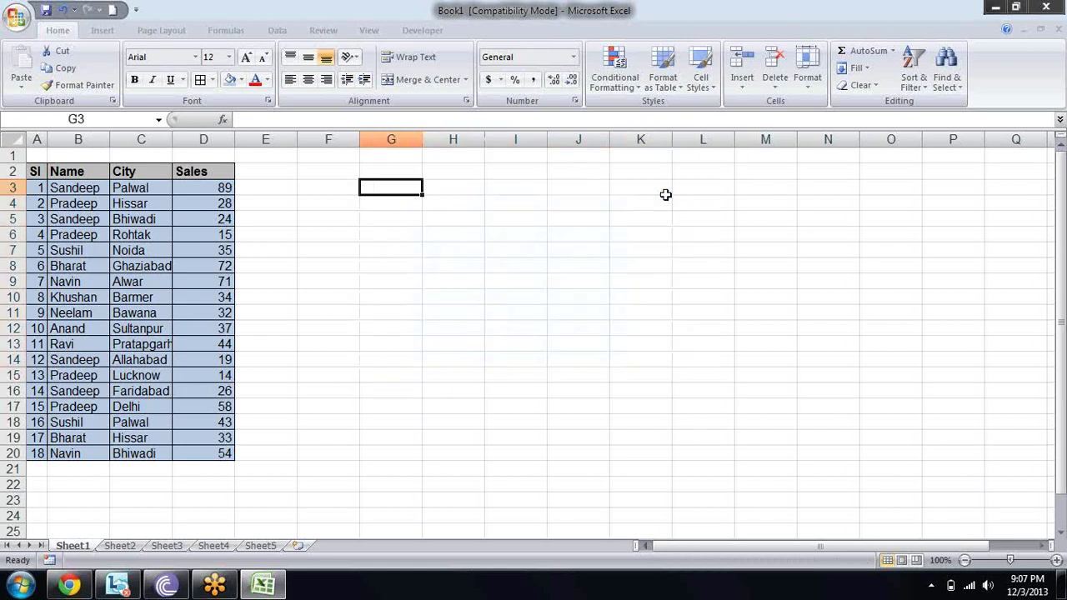
- Enter the date 1-Jan-13 in G3 and select G3:G17
{"action": "key", "text": "Down"}
{"action": "key", "text": "Up"}
{"action": "type", "text": "1"}
{"action": "key", "text": "Return"}
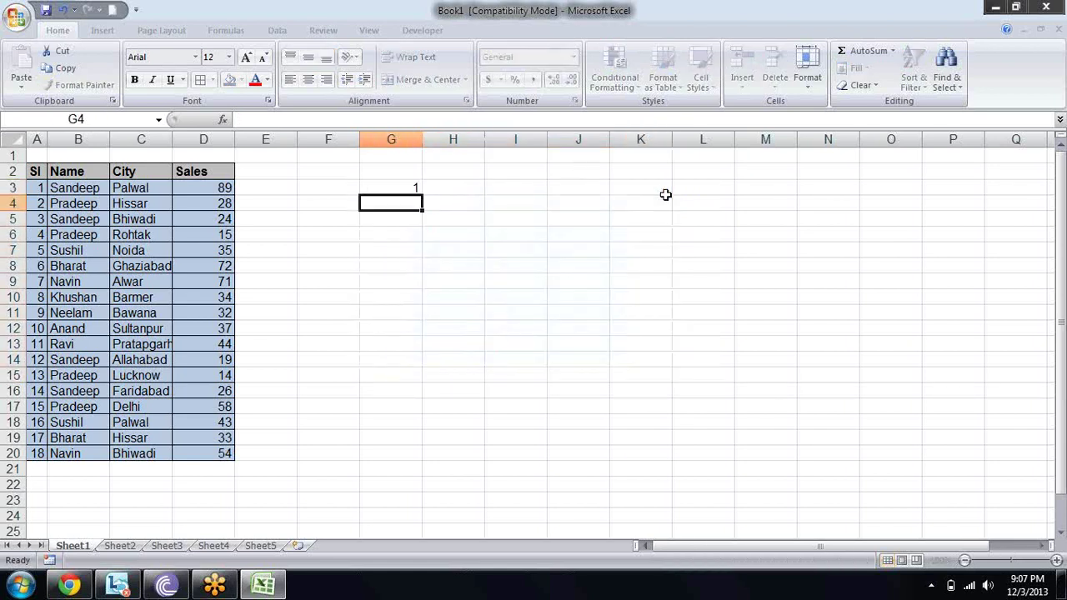
{"action": "key", "text": "Up"}
{"action": "key", "text": "BackSpace"}
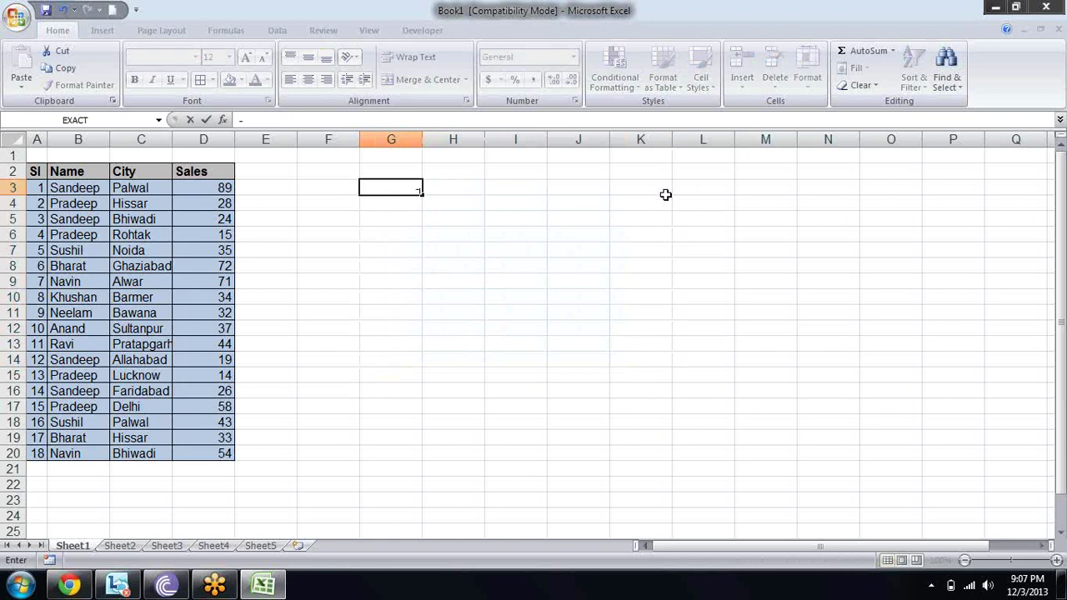
{"action": "type", "text": "a-"}
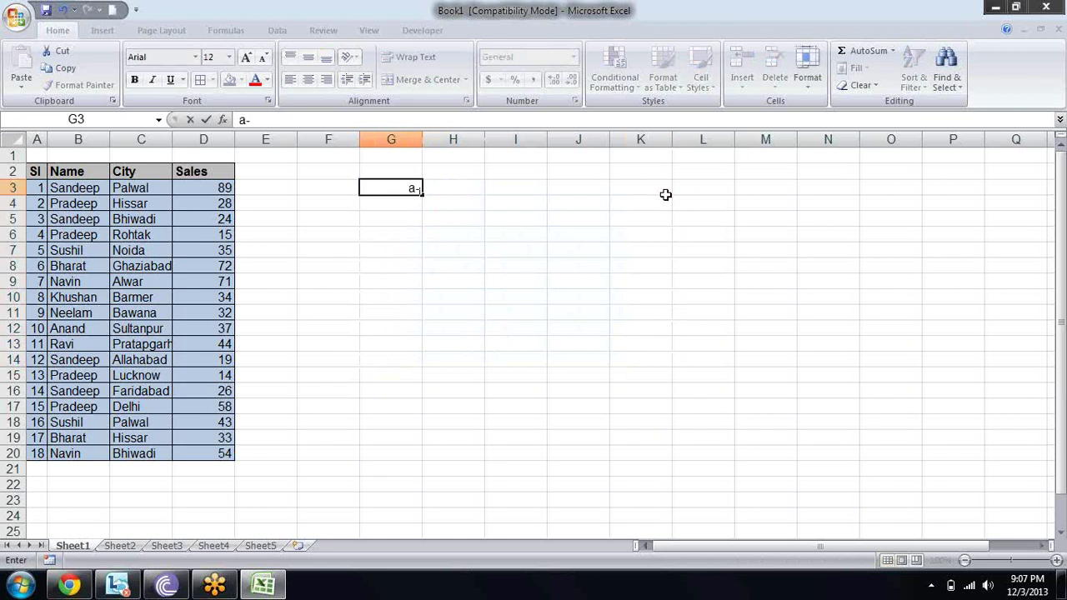
{"action": "type", "text": " date"}
{"action": "key", "text": "BackSpace"}
{"action": "key", "text": "BackSpace"}
{"action": "key", "text": "BackSpace"}
{"action": "key", "text": "BackSpace"}
{"action": "key", "text": "BackSpace"}
{"action": "type", "text": "jan"}
{"action": "key", "text": "BackSpace"}
{"action": "key", "text": "BackSpace"}
{"action": "type", "text": "an-13"}
{"action": "key", "text": "Return"}
{"action": "key", "text": "Up"}
{"action": "key", "text": "shift+Down"}
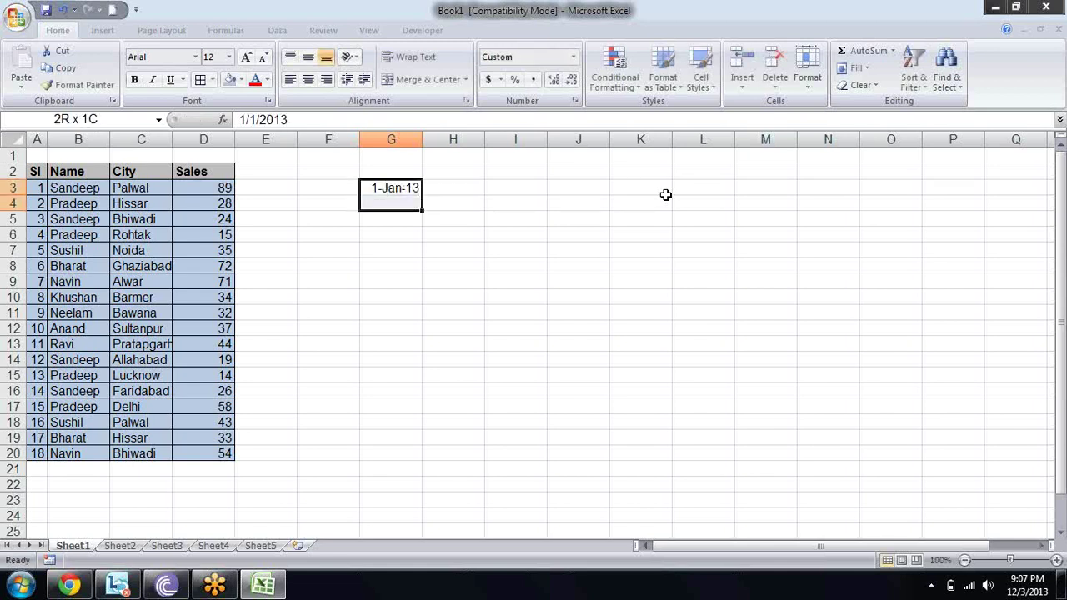
{"action": "key", "text": "shift+Down"}
{"action": "key", "text": "shift+Down"}
{"action": "key", "text": "shift+Down"}
{"action": "key", "text": "shift+Down"}
{"action": "key", "text": "shift+Down"}
{"action": "key", "text": "shift+Down"}
{"action": "key", "text": "shift+Down"}
{"action": "key", "text": "shift+Down"}
{"action": "key", "text": "shift+Down"}
{"action": "key", "text": "shift+Down"}
{"action": "key", "text": "shift+Down"}
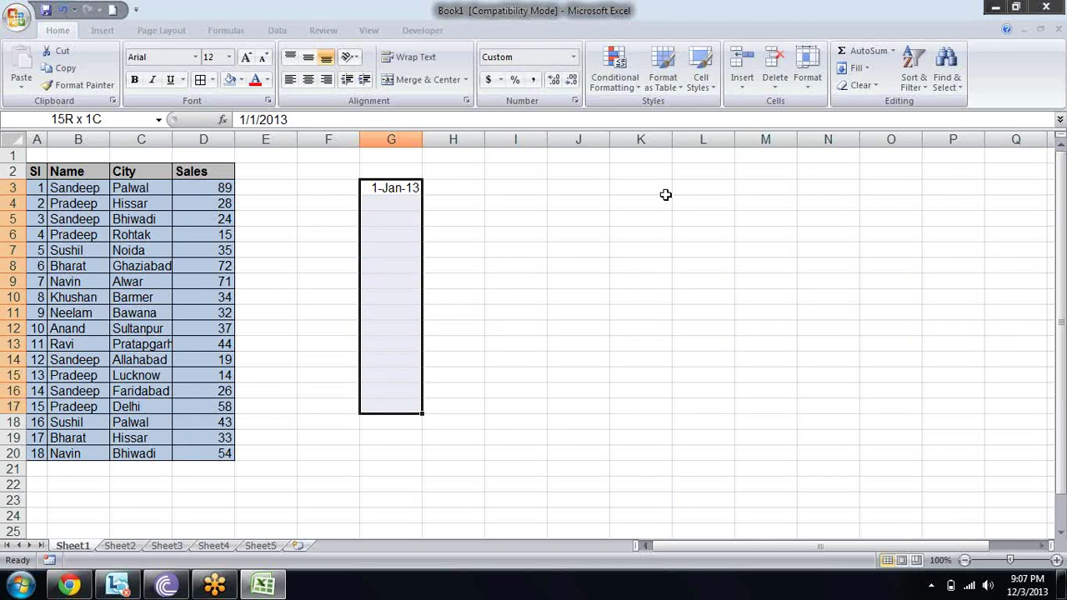
- Fill G3:G17 with a date series using step value 5 via Fill > Series
{"action": "left_click", "coordinate": [871, 70]}
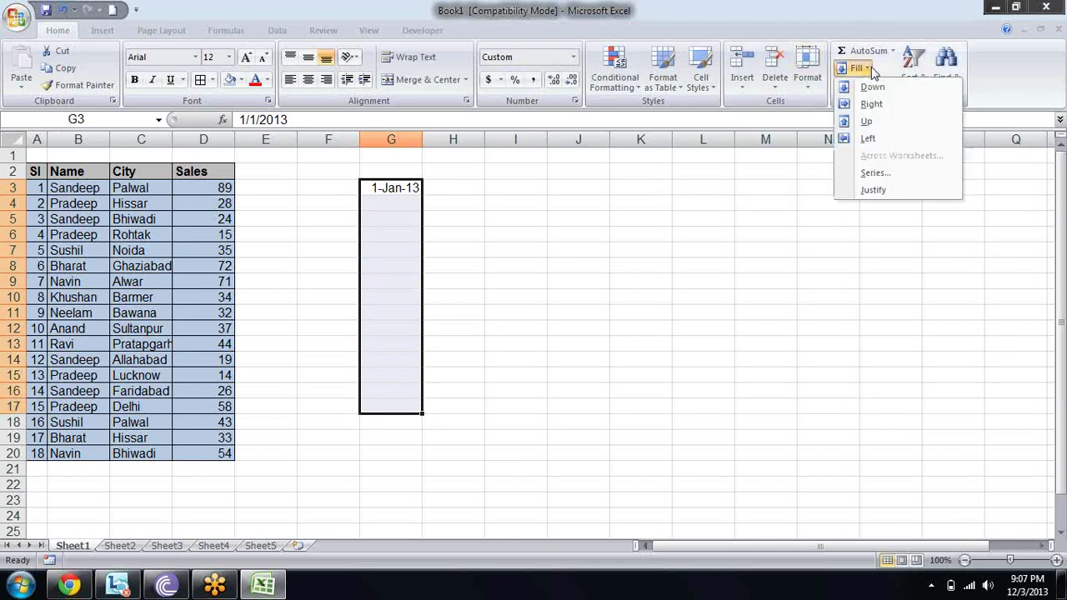
{"action": "left_click", "coordinate": [869, 173]}
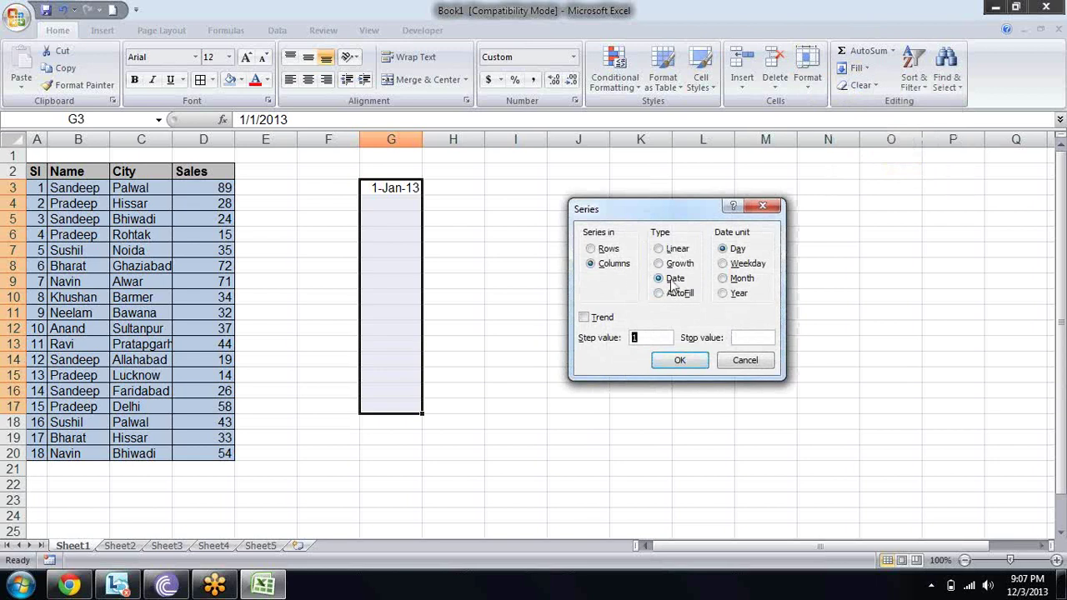
{"action": "left_click", "coordinate": [681, 360]}
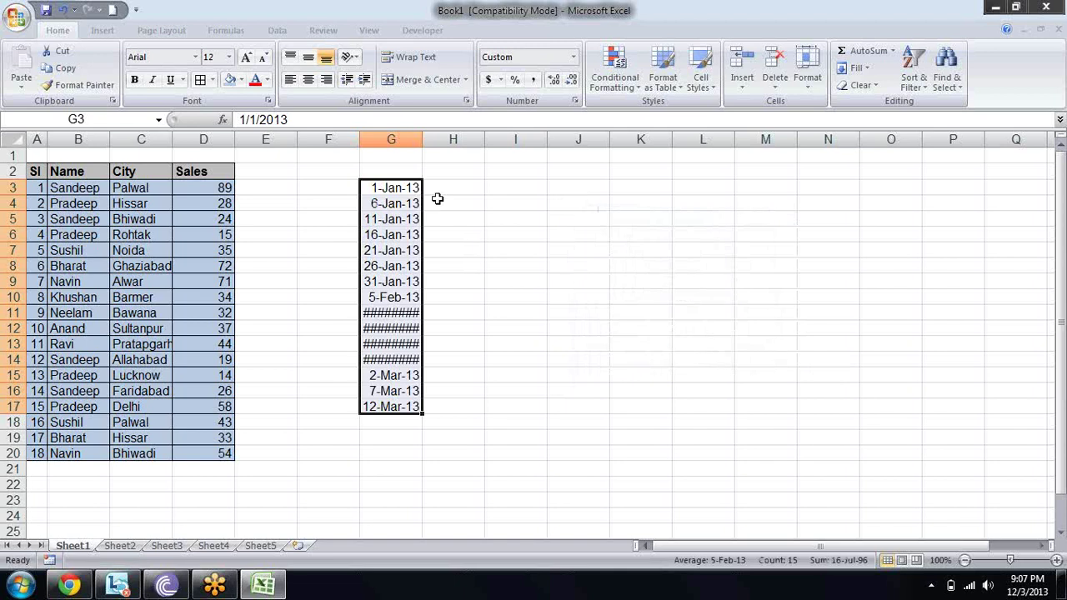
- Undo the autofit and date series, leaving 1-Jan-13 alone, then widen column G
{"action": "double_click", "coordinate": [421, 140]}
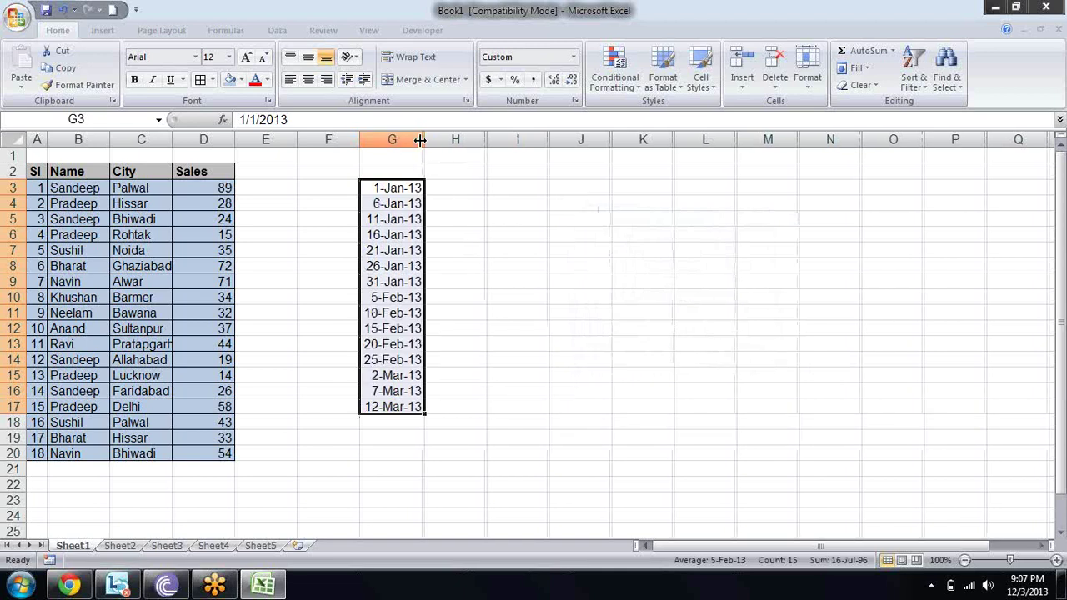
{"action": "key", "text": "ctrl+z"}
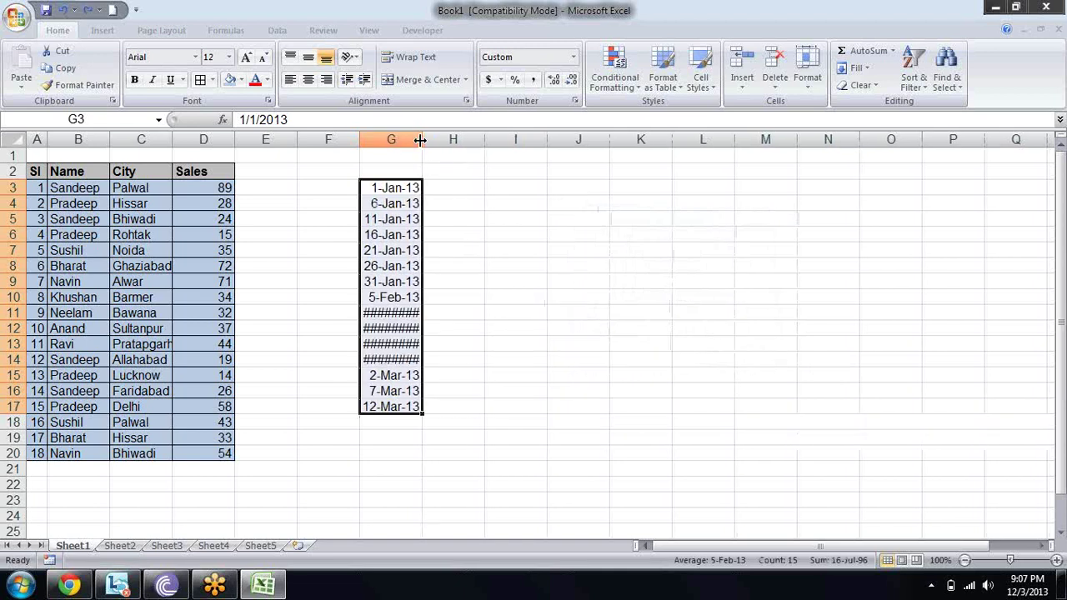
{"action": "key", "text": "ctrl+z"}
{"action": "left_click_drag", "start_coordinate": [421, 140], "coordinate": [459, 140]}
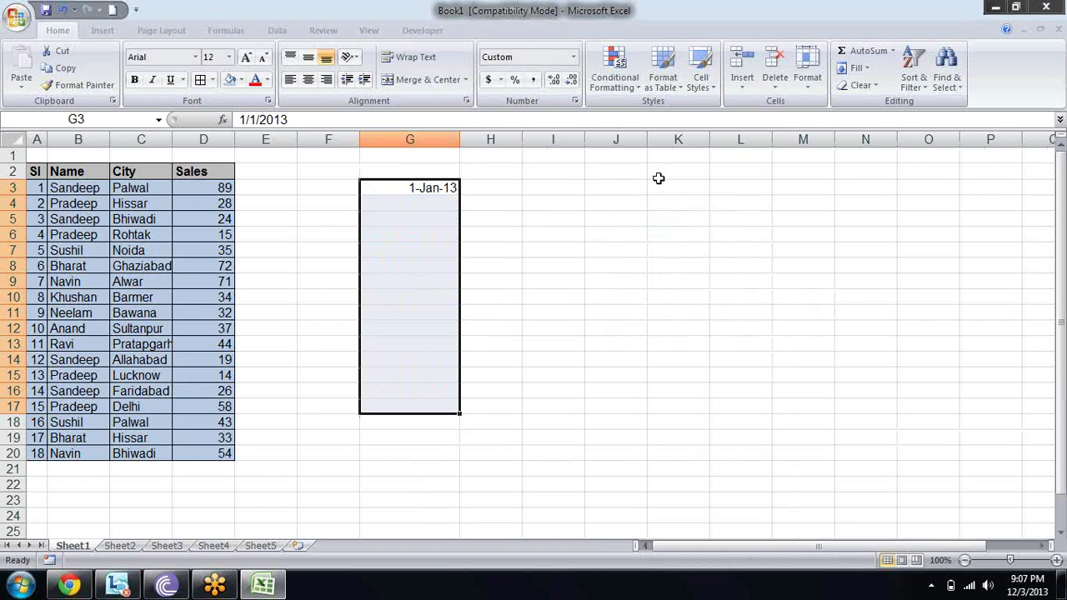
{"action": "left_click", "coordinate": [856, 67]}
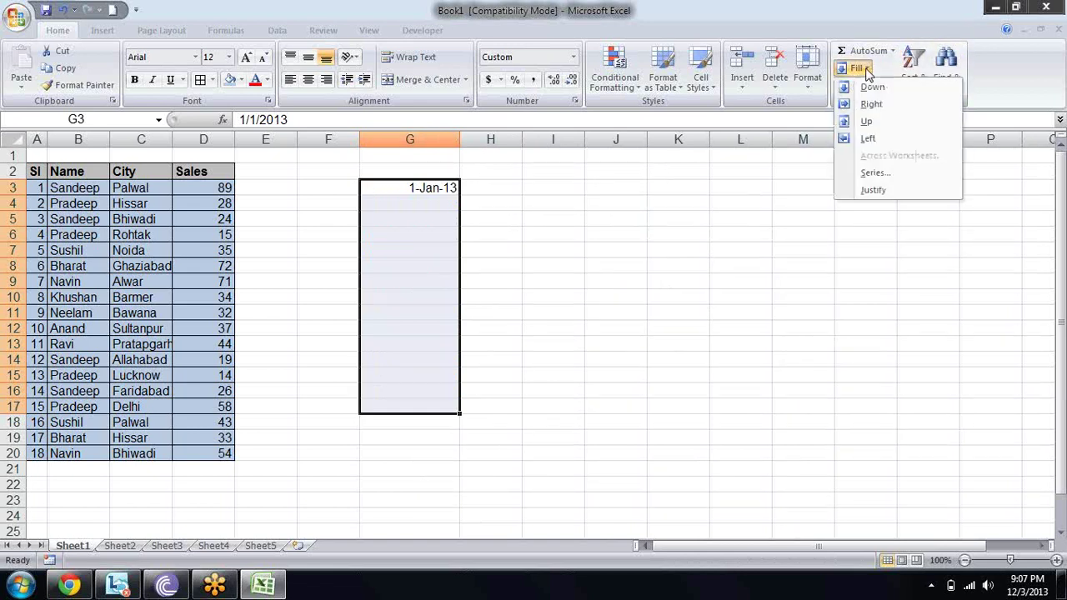
{"action": "left_click", "coordinate": [876, 173]}
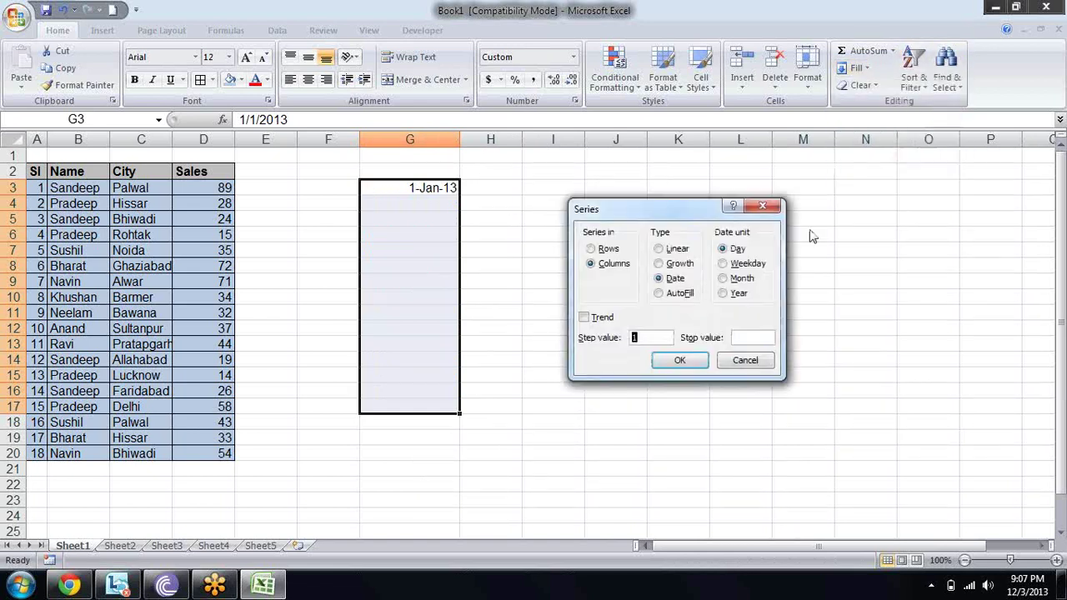
{"action": "left_click", "coordinate": [736, 263]}
{"action": "key", "text": "Return"}
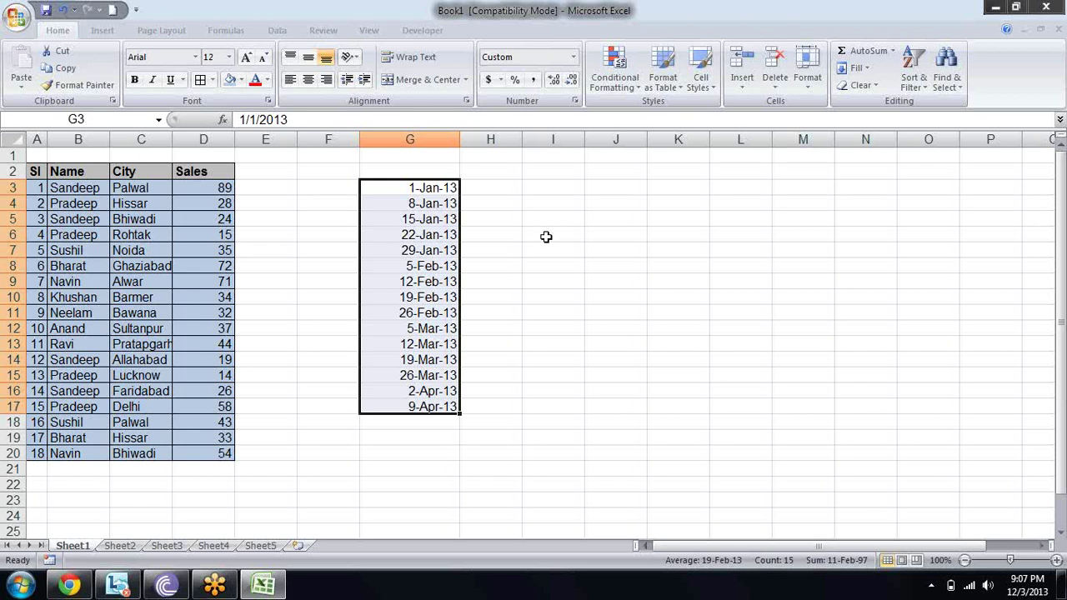
- Undo the weekly series and fill G3:G17 with dates two months apart
{"action": "key", "text": "ctrl+z"}
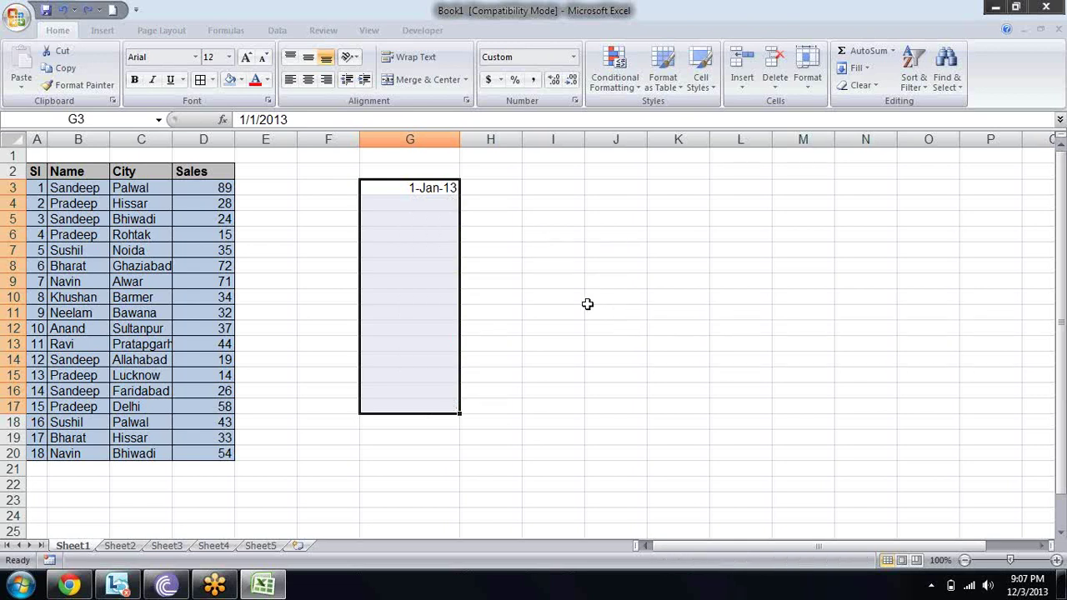
{"action": "left_click", "coordinate": [859, 69]}
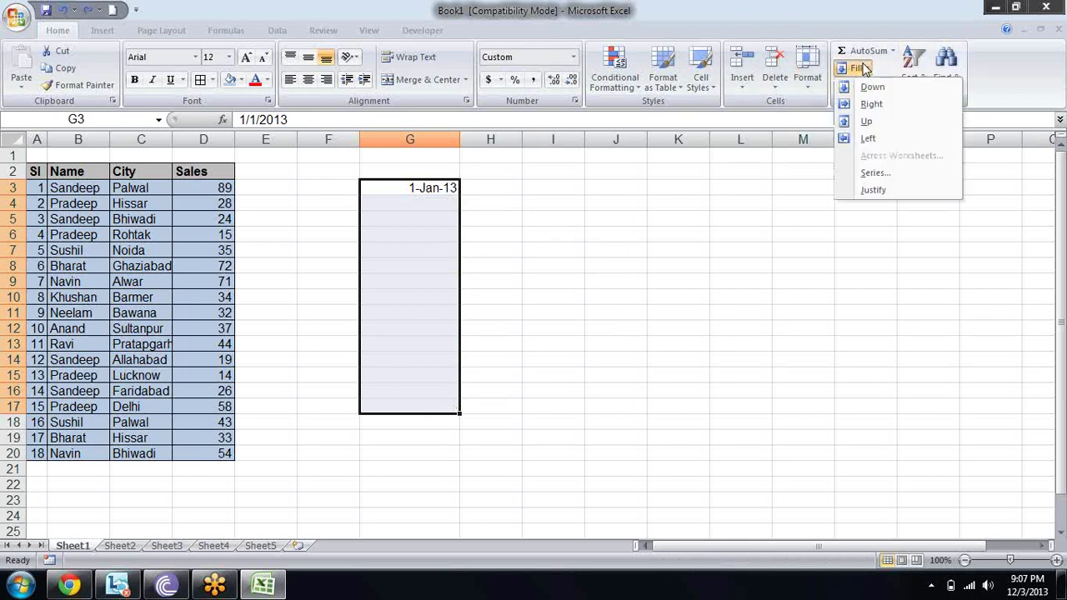
{"action": "left_click", "coordinate": [871, 173]}
{"action": "left_click", "coordinate": [733, 282]}
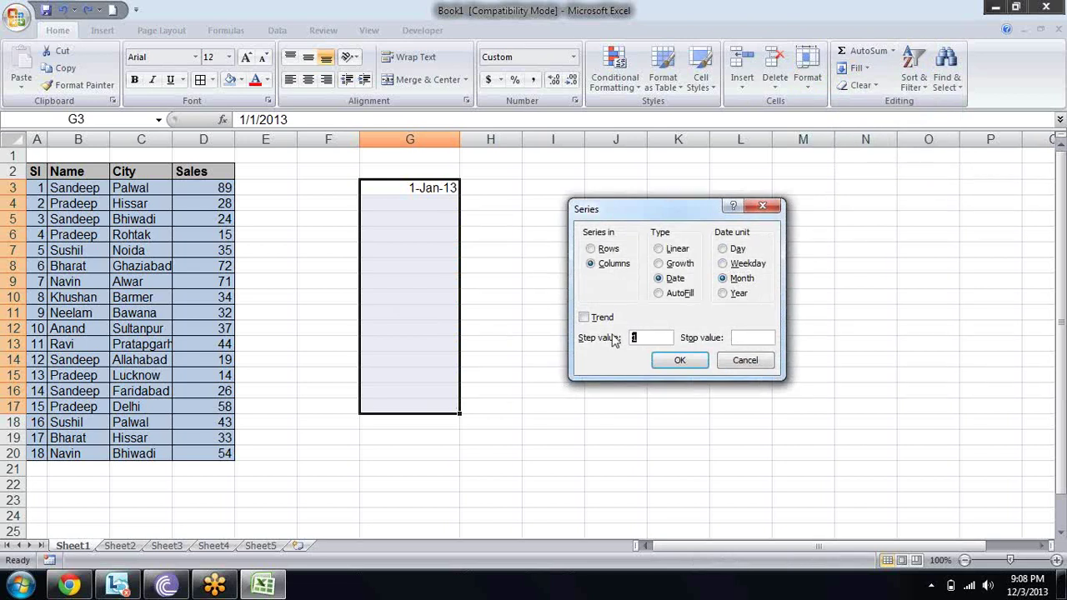
{"action": "type", "text": "2"}
{"action": "left_click", "coordinate": [680, 359]}
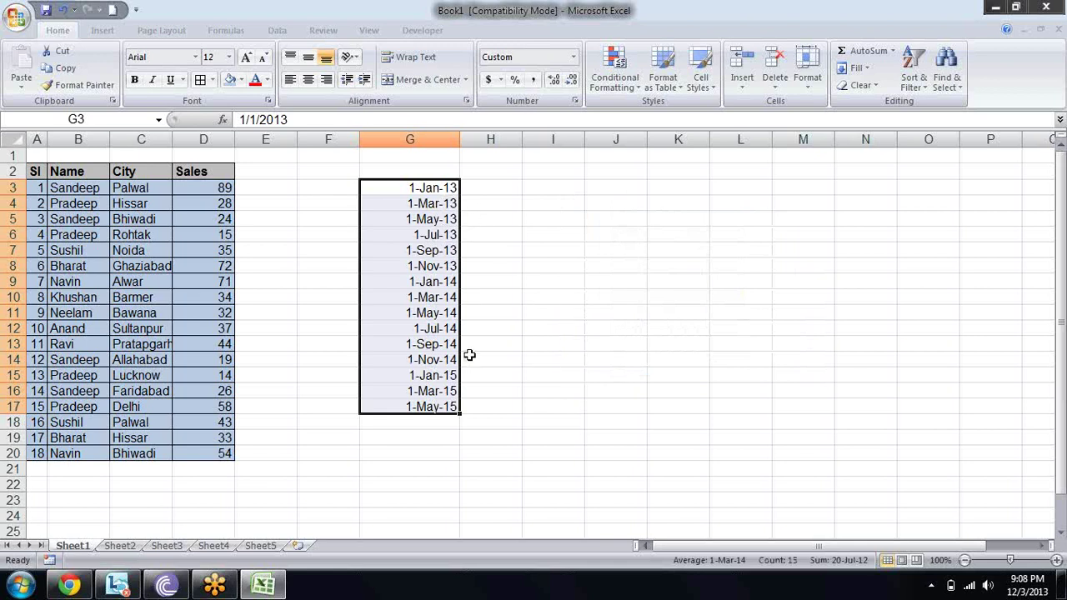
- Refill G3:G17 as a yearly date series, 1-Jan-13 to 1-Jan-27
{"action": "left_click", "coordinate": [857, 69]}
{"action": "left_click", "coordinate": [867, 173]}
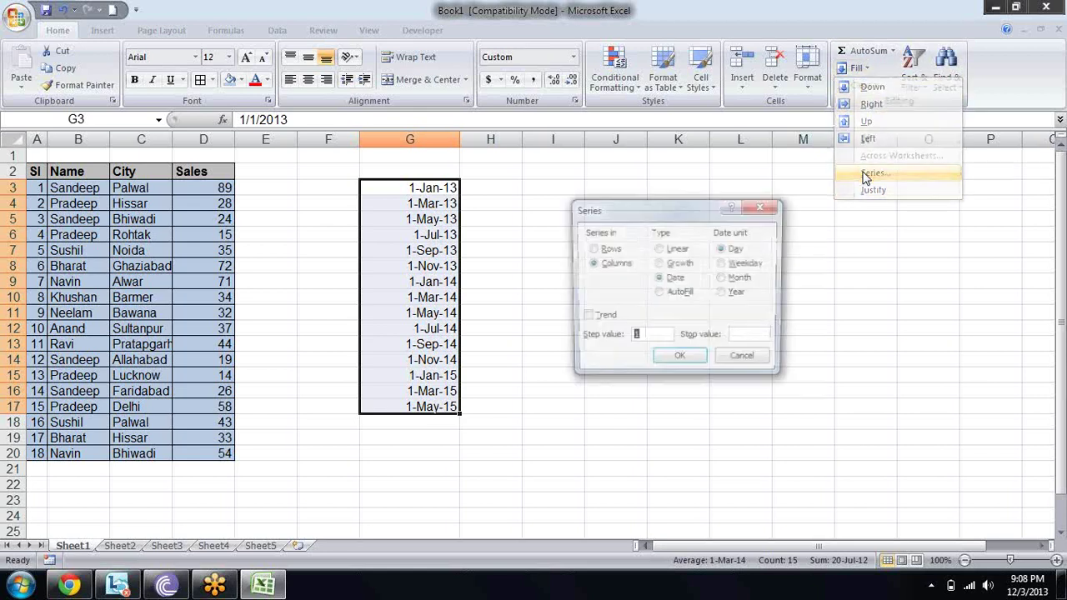
{"action": "left_click", "coordinate": [733, 293]}
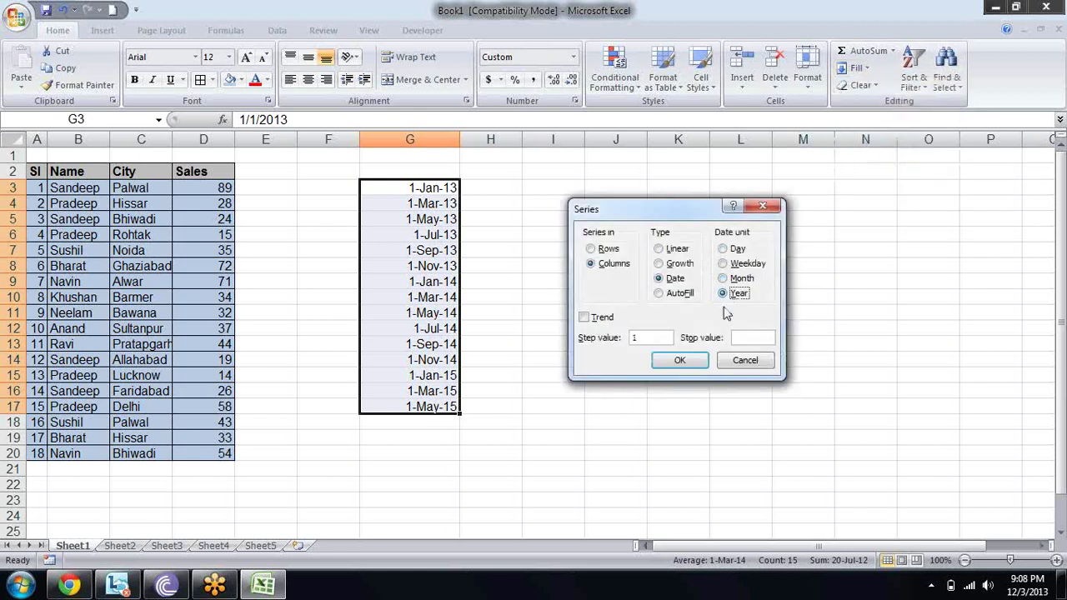
{"action": "left_click", "coordinate": [696, 363]}
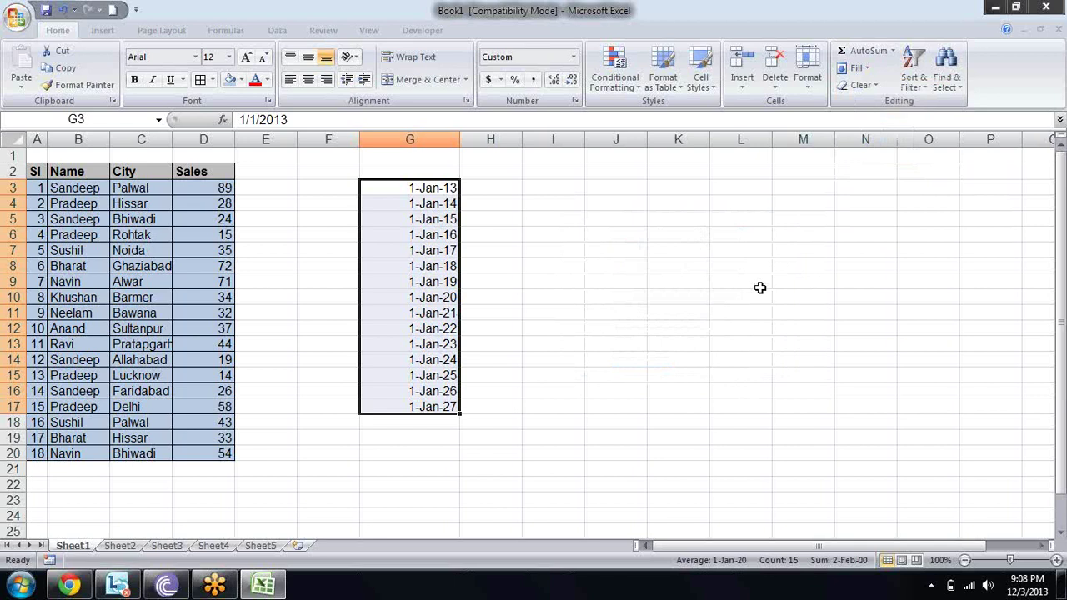
- Clear the dates, enter Jan in G3 and fill it down to G14 for Jan through Dec
{"action": "key", "text": "Delete"}
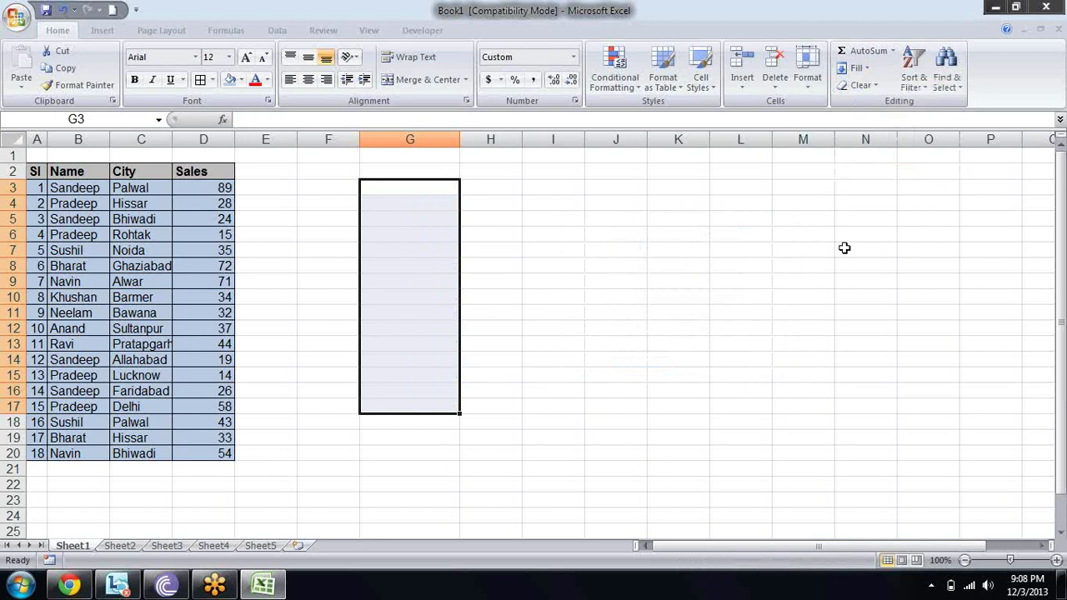
{"action": "key", "text": "shift+BackSpace"}
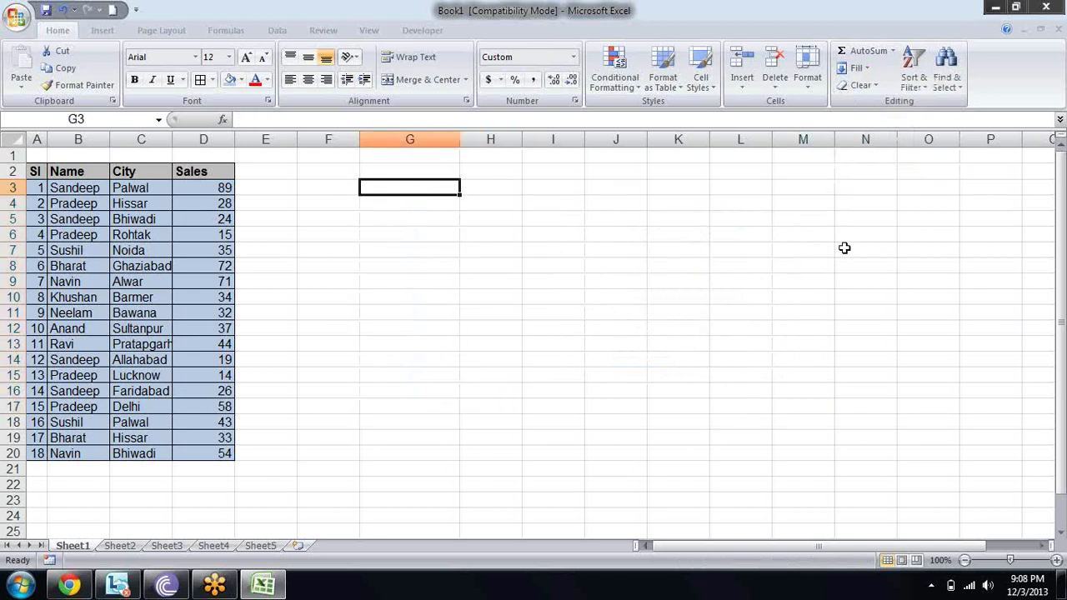
{"action": "type", "text": "J"}
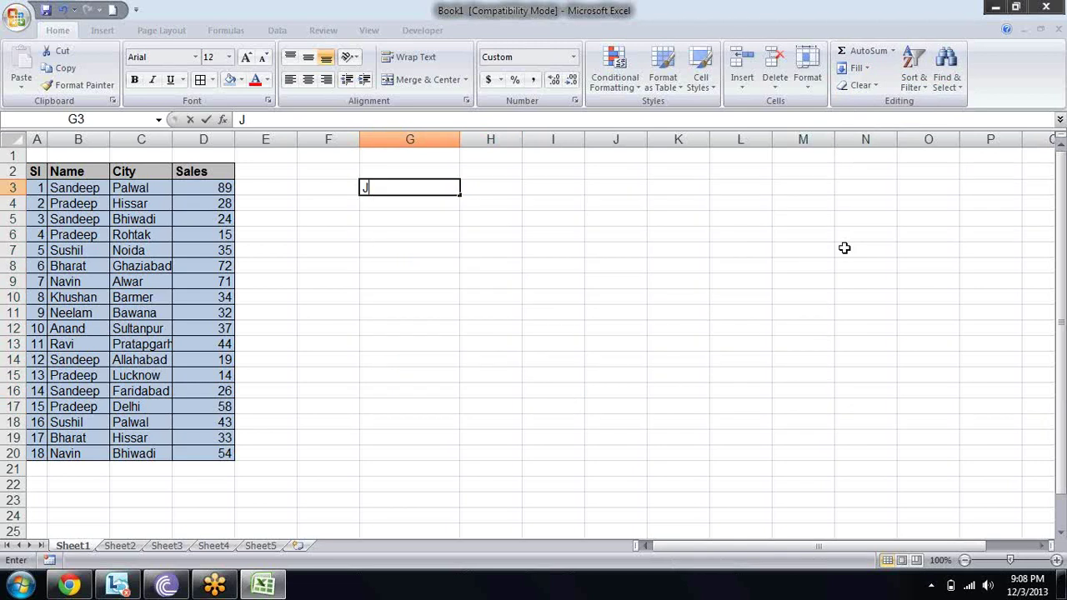
{"action": "type", "text": "an"}
{"action": "key", "text": "Return"}
{"action": "key", "text": "Up"}
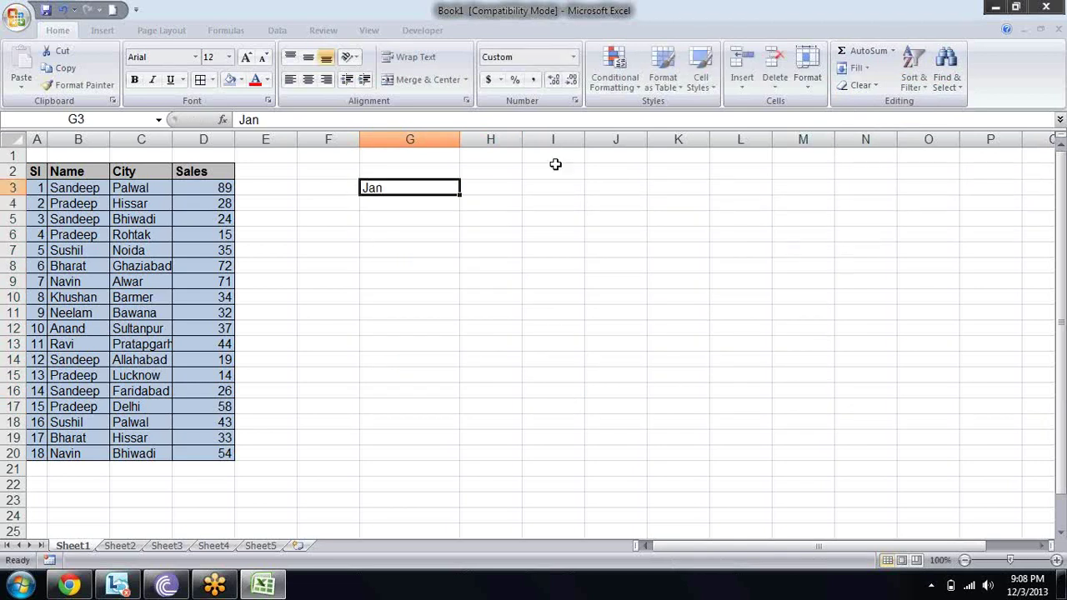
{"action": "mouse_move", "coordinate": [459, 194]}
{"action": "left_mouse_down"}
{"action": "mouse_move", "coordinate": [475, 390]}
{"action": "mouse_move", "coordinate": [460, 368]}
{"action": "left_mouse_up"}
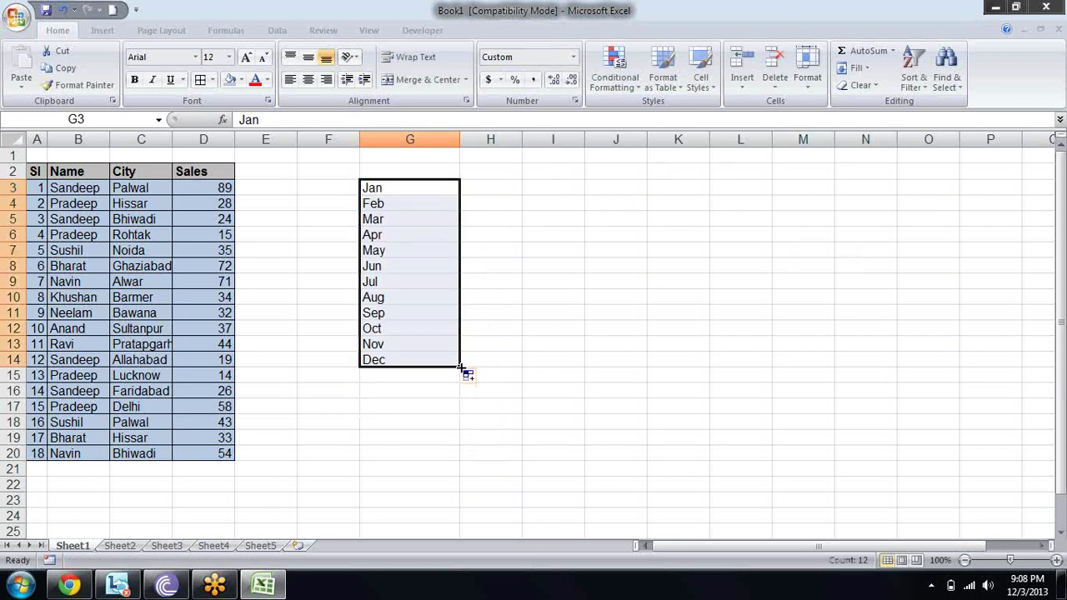
{"action": "left_click", "coordinate": [426, 236]}
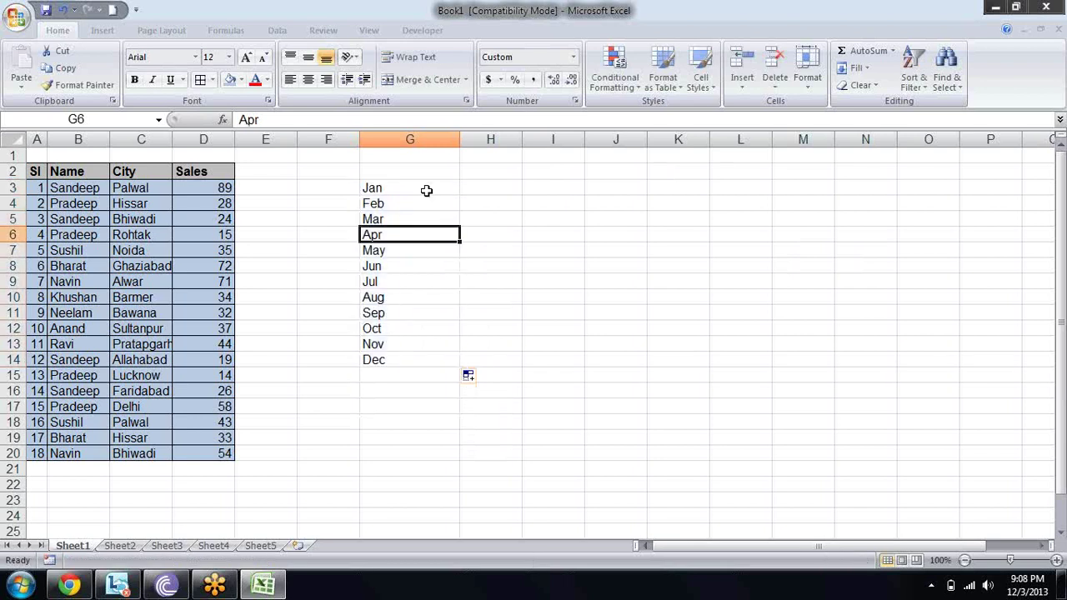
{"action": "left_click", "coordinate": [498, 186]}
{"action": "key", "text": "Up"}
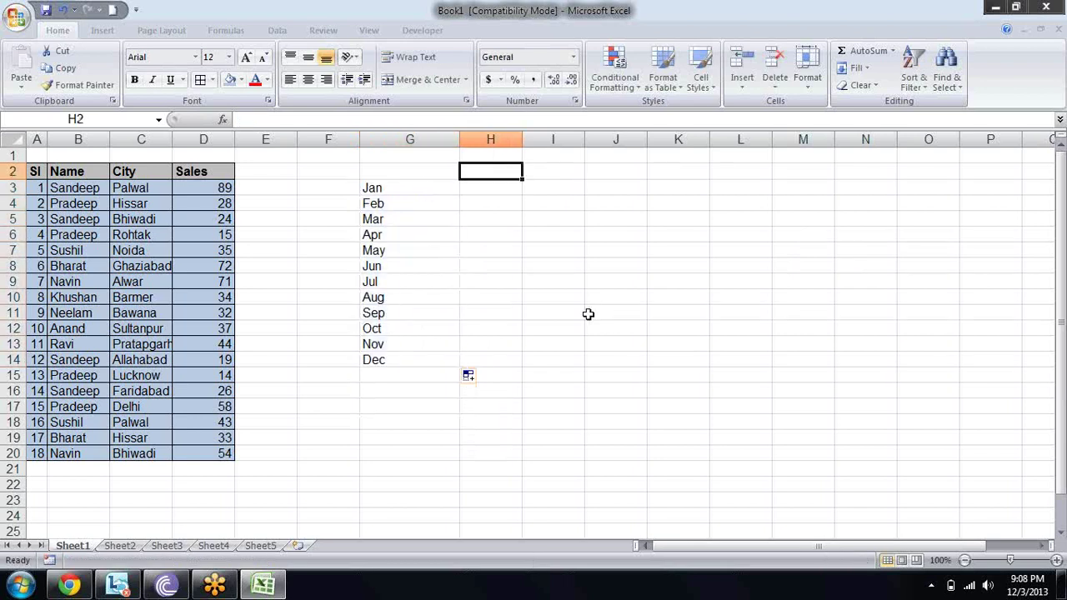
{"action": "key", "text": "Left"}
{"action": "key", "text": "Up"}
{"action": "type", "text": "Jann"}
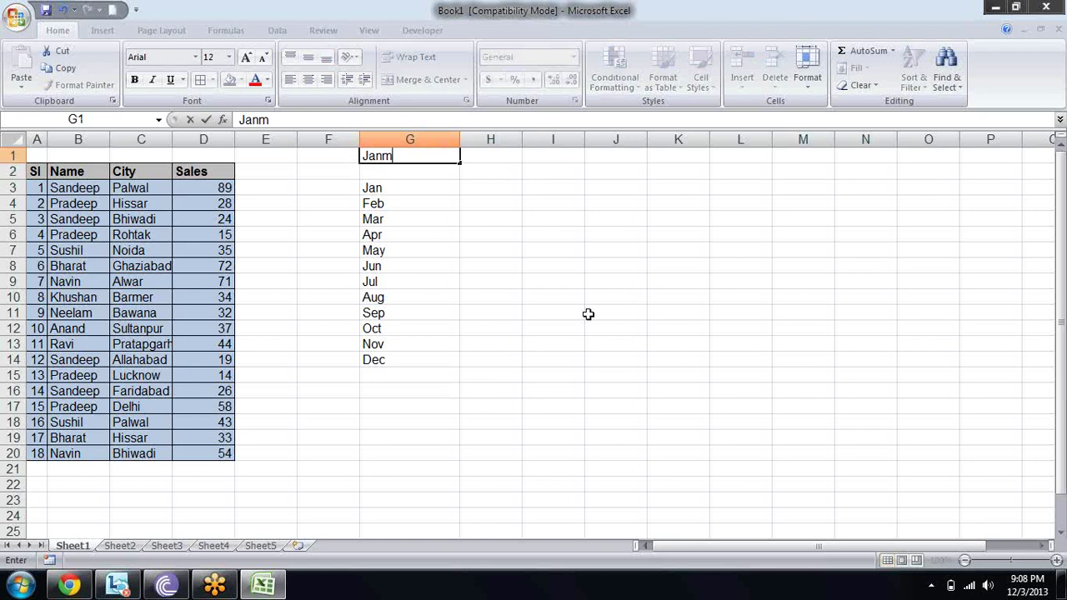
{"action": "key", "text": "BackSpace"}
{"action": "type", "text": "Feb, M"}
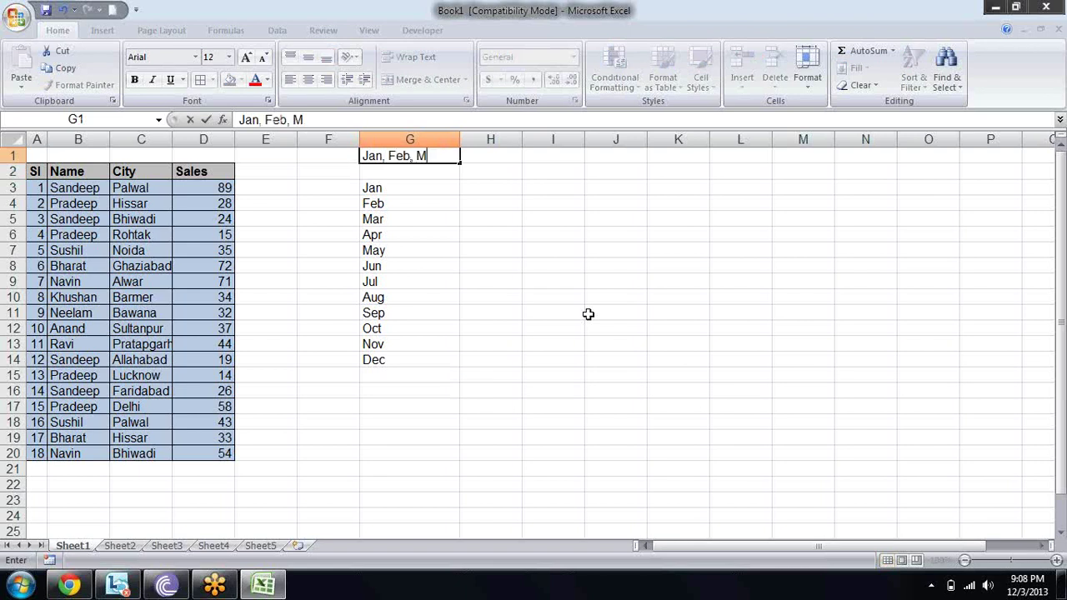
{"action": "type", "text": "ar, A"}
{"action": "type", "text": "pr,"}
{"action": "type", "text": " May"}
{"action": "key", "text": "Return"}
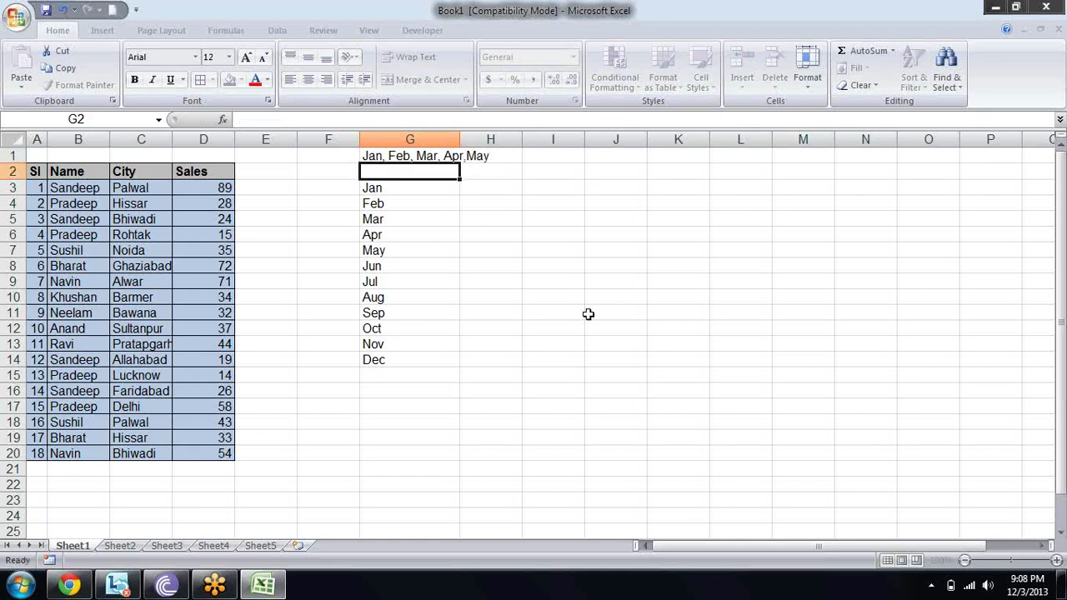
{"action": "key", "text": "Up"}
{"action": "key", "text": "Right"}
{"action": "key", "text": "Left"}
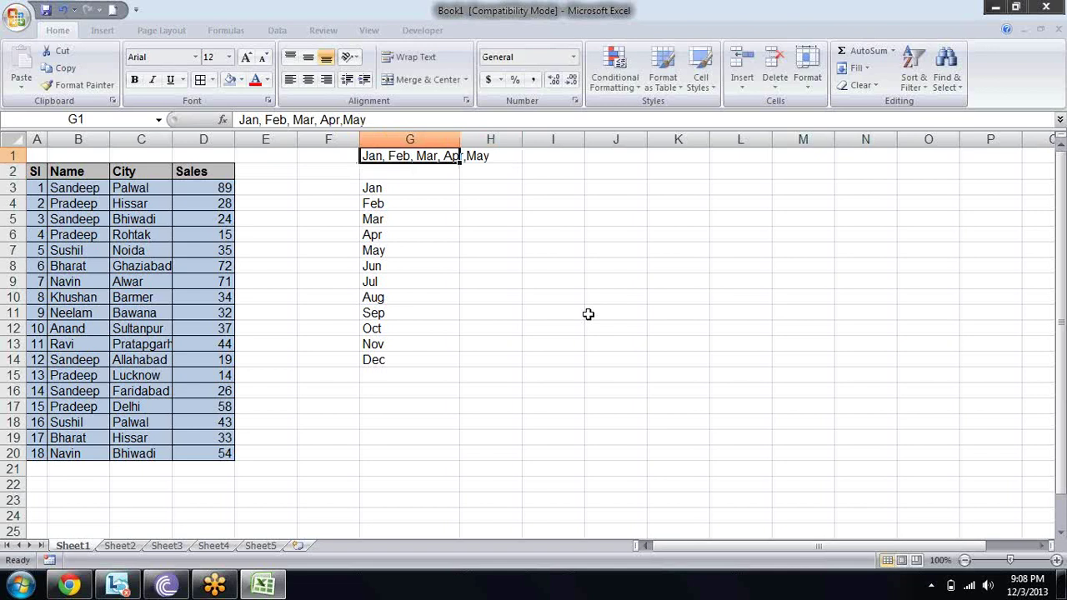
{"action": "key", "text": "Delete"}
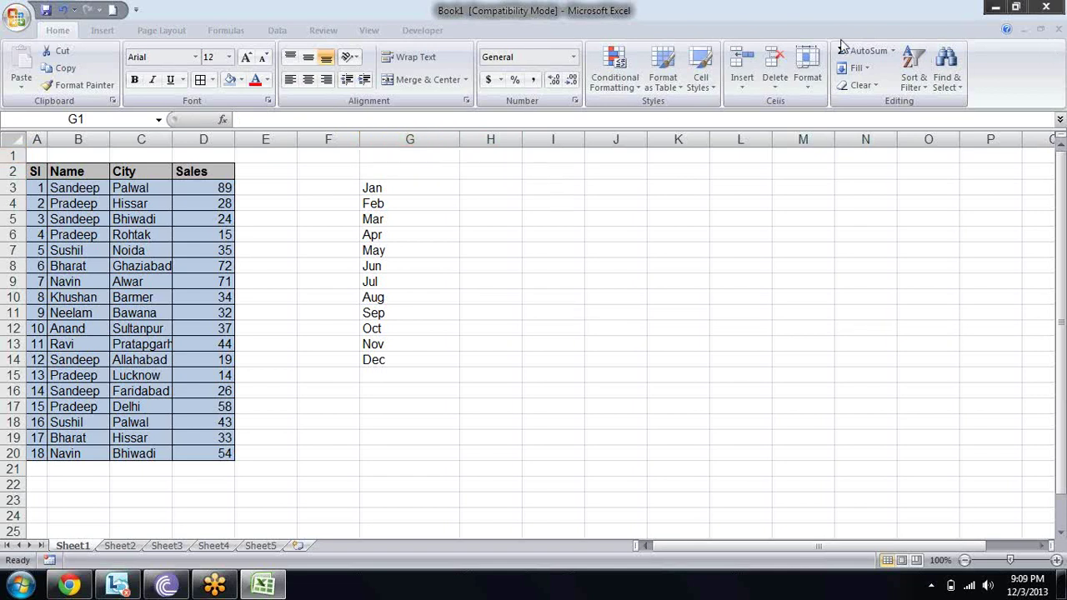
- Widen column G and use Fill > Justify on G3:G14 to join Jan–Dec into G3
{"action": "left_click", "coordinate": [439, 195]}
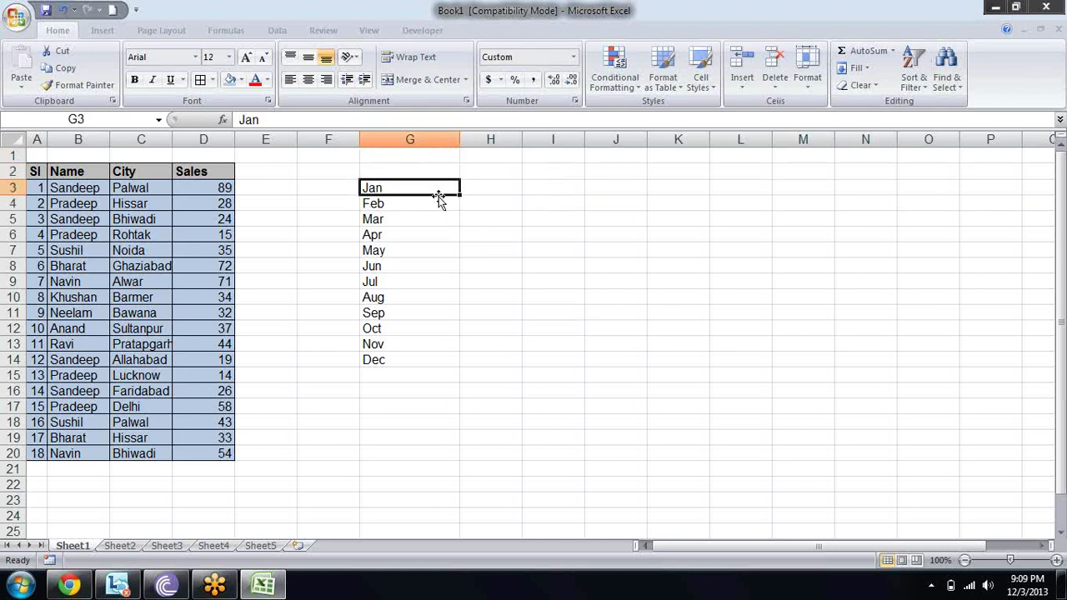
{"action": "mouse_move", "coordinate": [459, 141]}
{"action": "left_mouse_down"}
{"action": "mouse_move", "coordinate": [398, 159]}
{"action": "mouse_move", "coordinate": [853, 159]}
{"action": "mouse_move", "coordinate": [886, 142]}
{"action": "mouse_move", "coordinate": [941, 160]}
{"action": "left_mouse_up"}
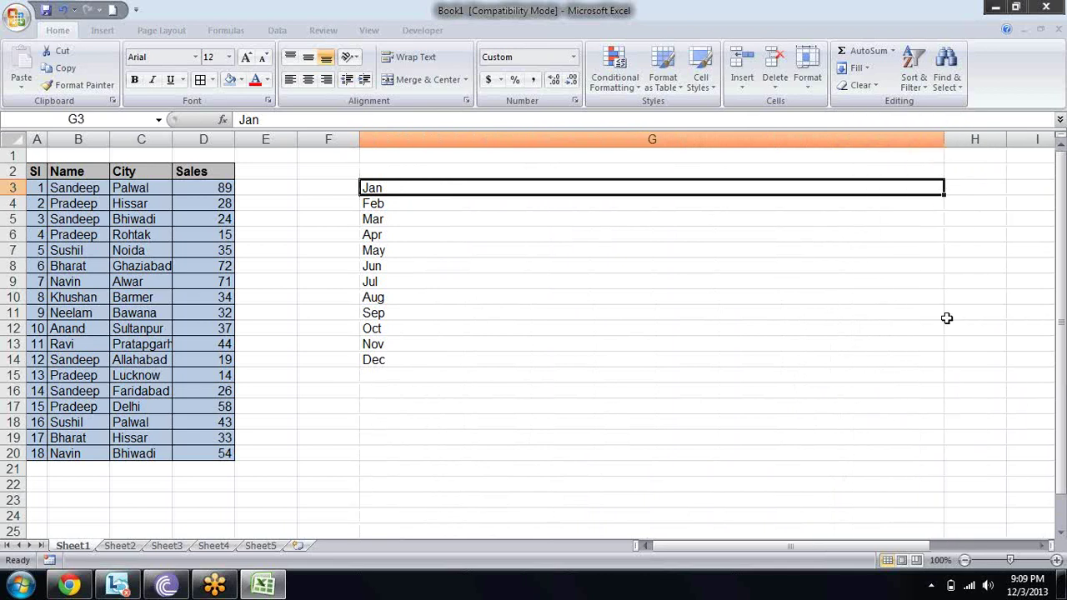
{"action": "key", "text": "shift+Down"}
{"action": "key", "text": "shift+Down"}
{"action": "key", "text": "shift+Down"}
{"action": "key", "text": "shift+Down"}
{"action": "key", "text": "shift+Up"}
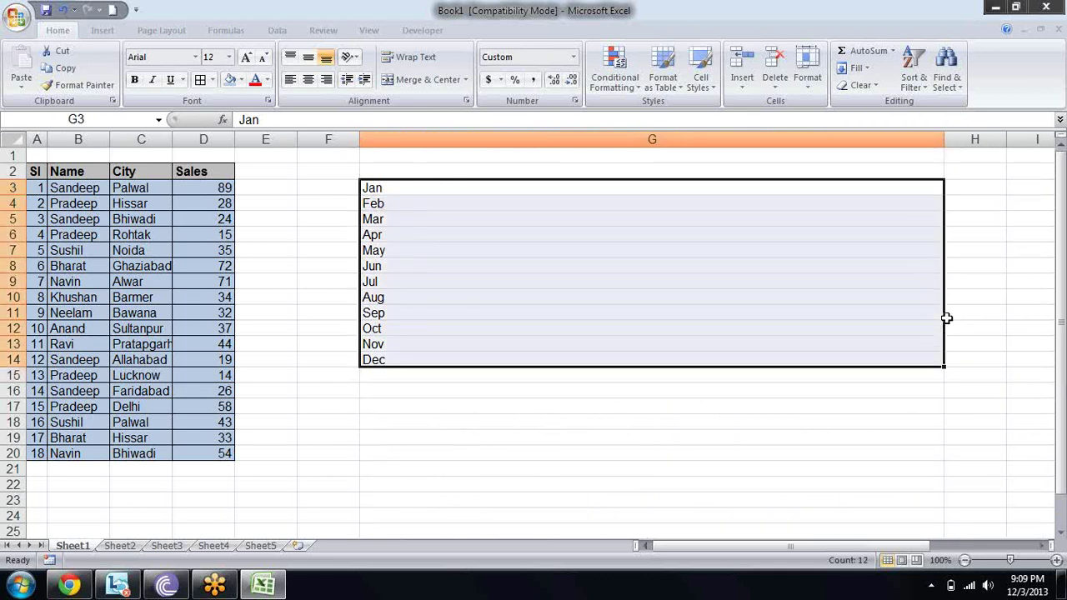
{"action": "left_click", "coordinate": [865, 70]}
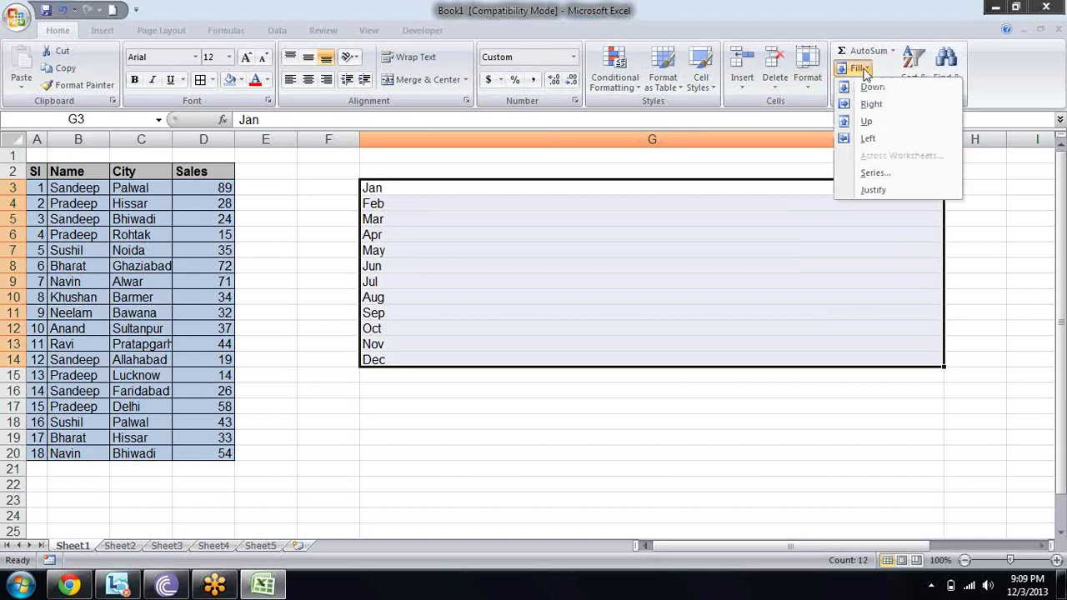
{"action": "left_click", "coordinate": [865, 192]}
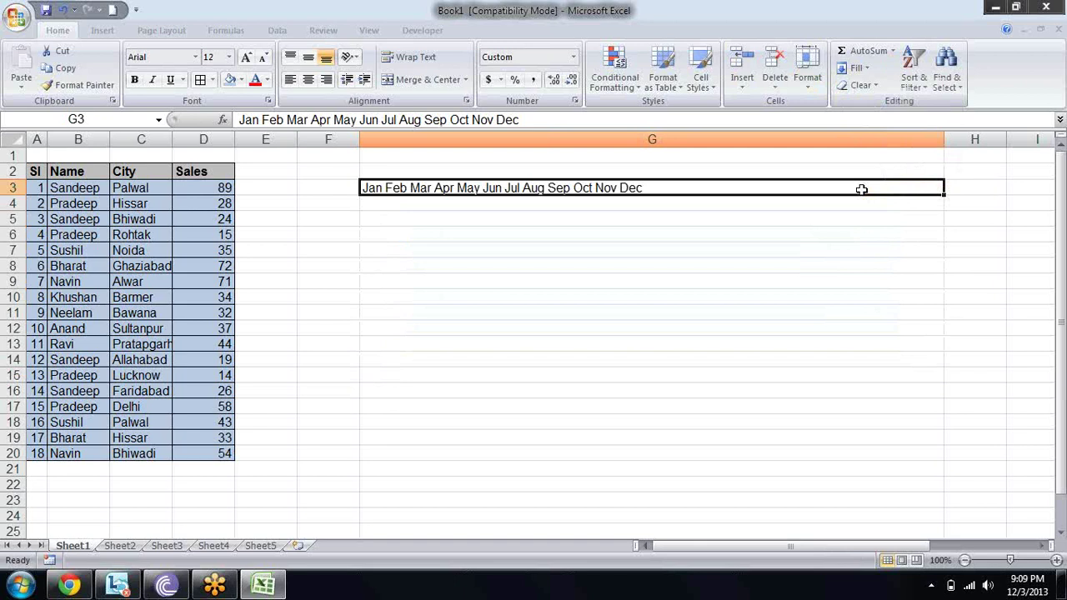
- Replace the spaces in G3 with ', ' so it reads Jan, Feb, Mar … Dec
{"action": "key", "text": "ctrl+f"}
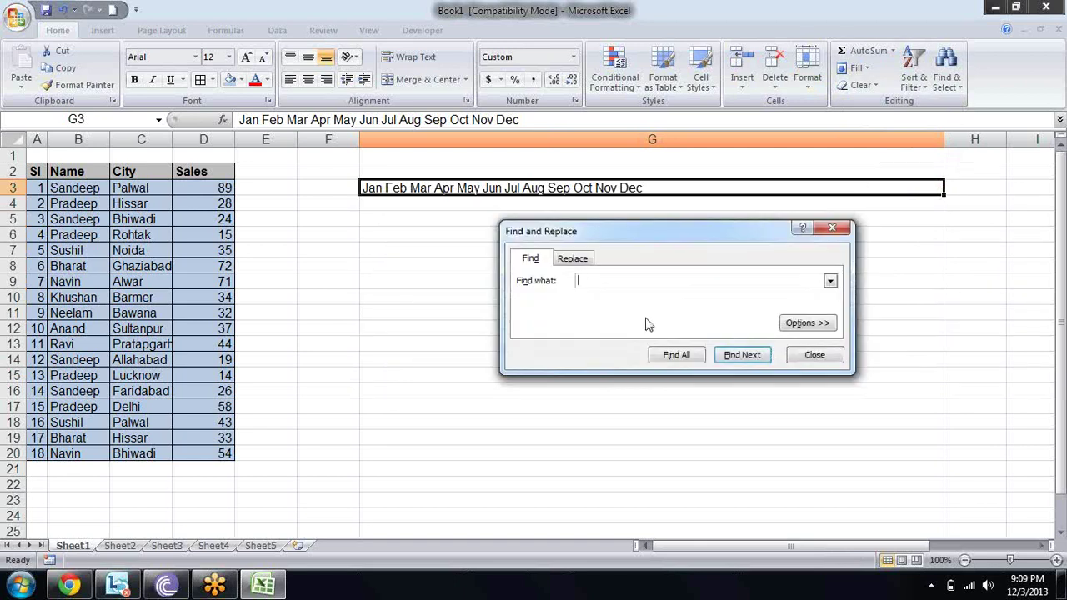
{"action": "left_click", "coordinate": [586, 260]}
{"action": "type", "text": ","}
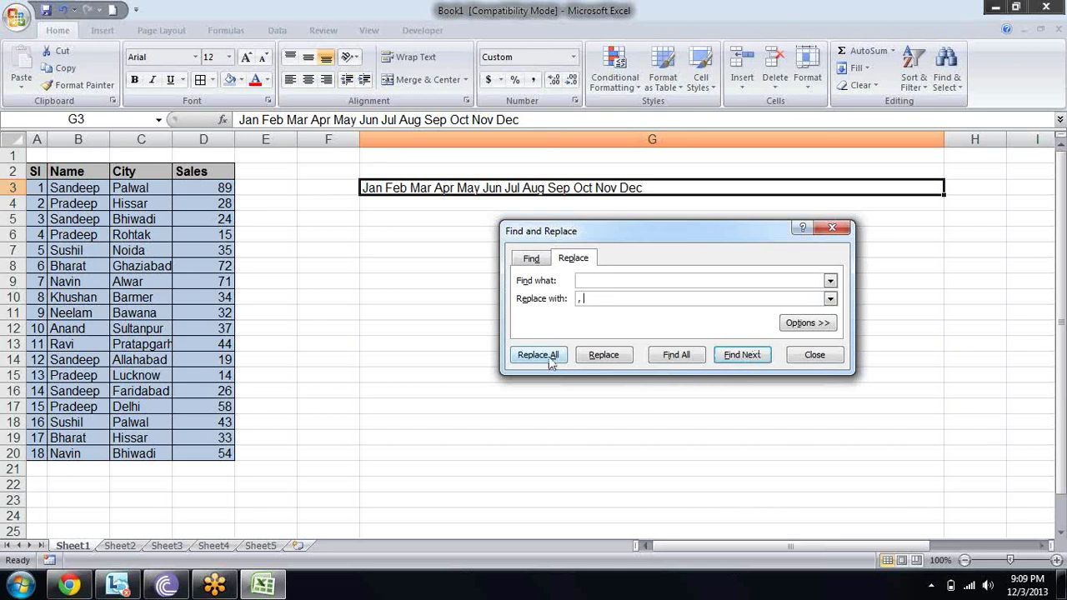
{"action": "left_click", "coordinate": [603, 356]}
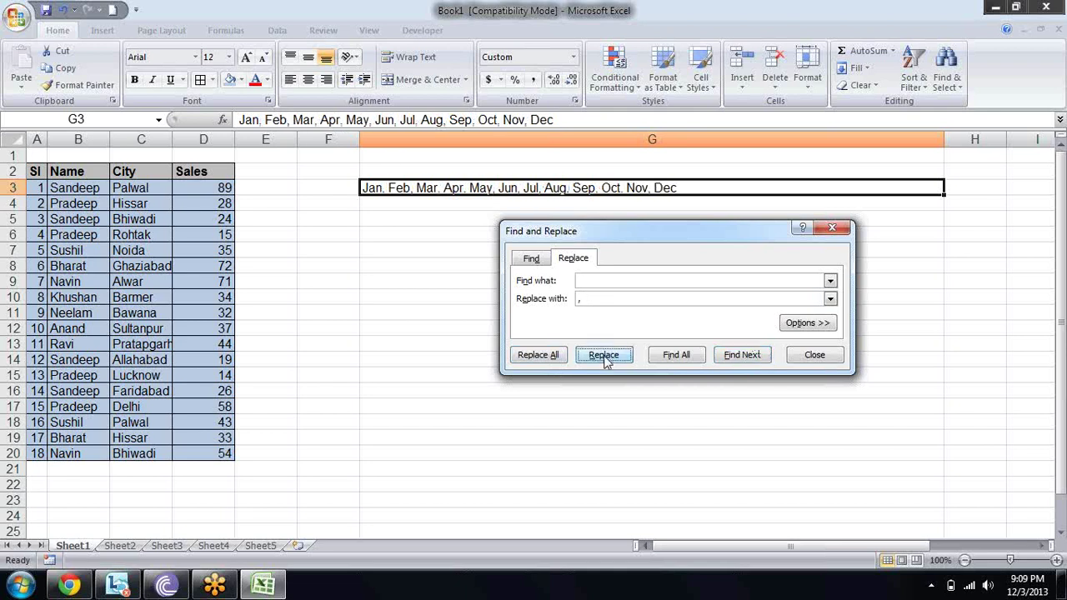
{"action": "left_click", "coordinate": [814, 355]}
{"action": "left_click", "coordinate": [603, 250]}
{"action": "key", "text": "Up"}
{"action": "key", "text": "Up"}
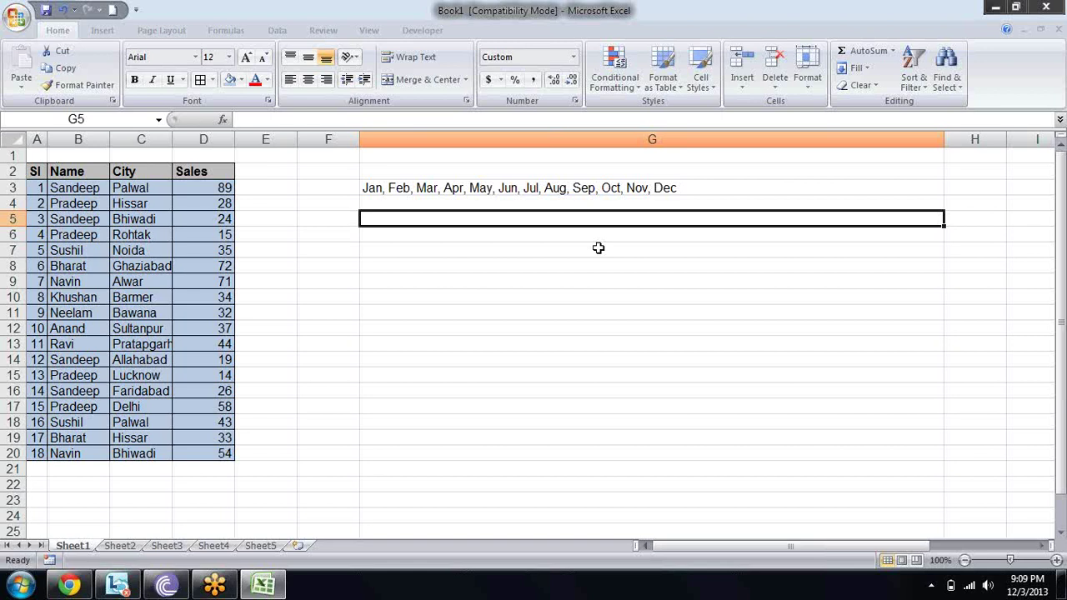
{"action": "key", "text": "Up"}
{"action": "key", "text": "Up"}
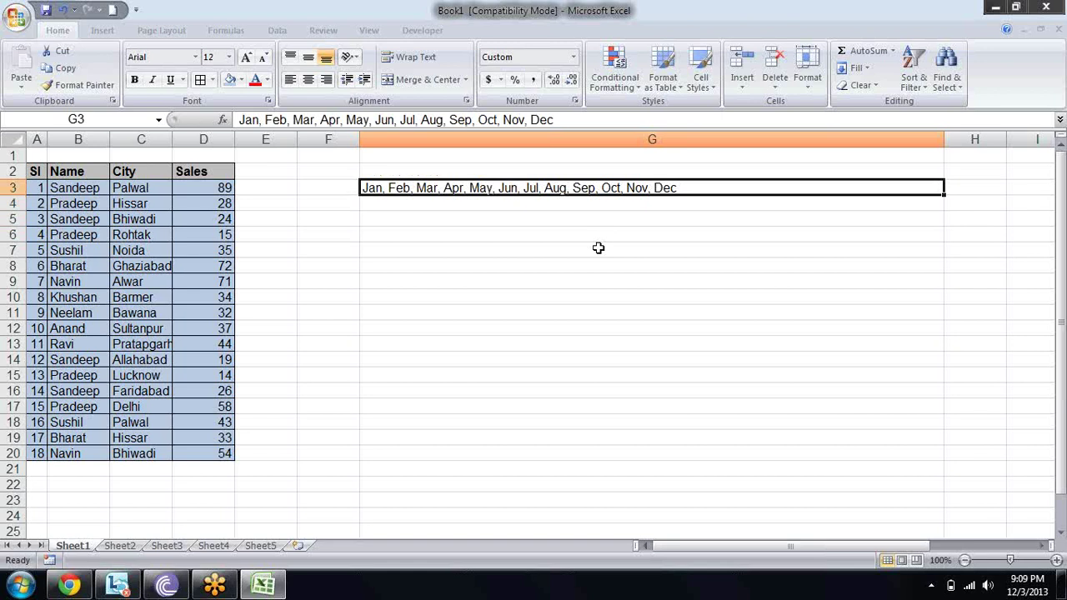
{"action": "key", "text": "Down"}
- Narrow column G to about half its width
{"action": "key", "text": "Up"}
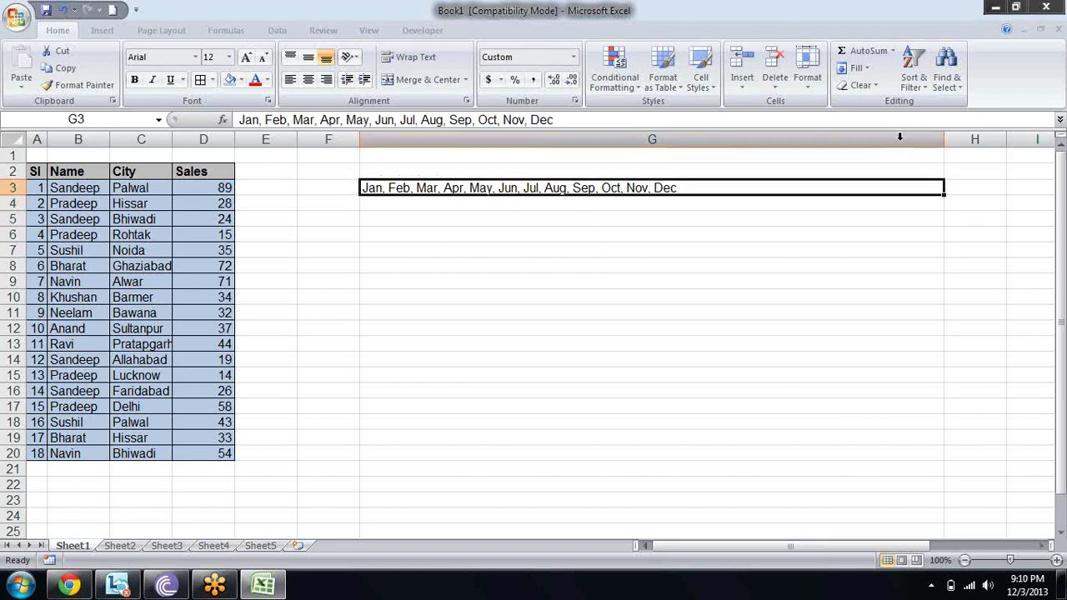
{"action": "left_click", "coordinate": [836, 203]}
{"action": "left_click_drag", "start_coordinate": [944, 140], "coordinate": [684, 139]}
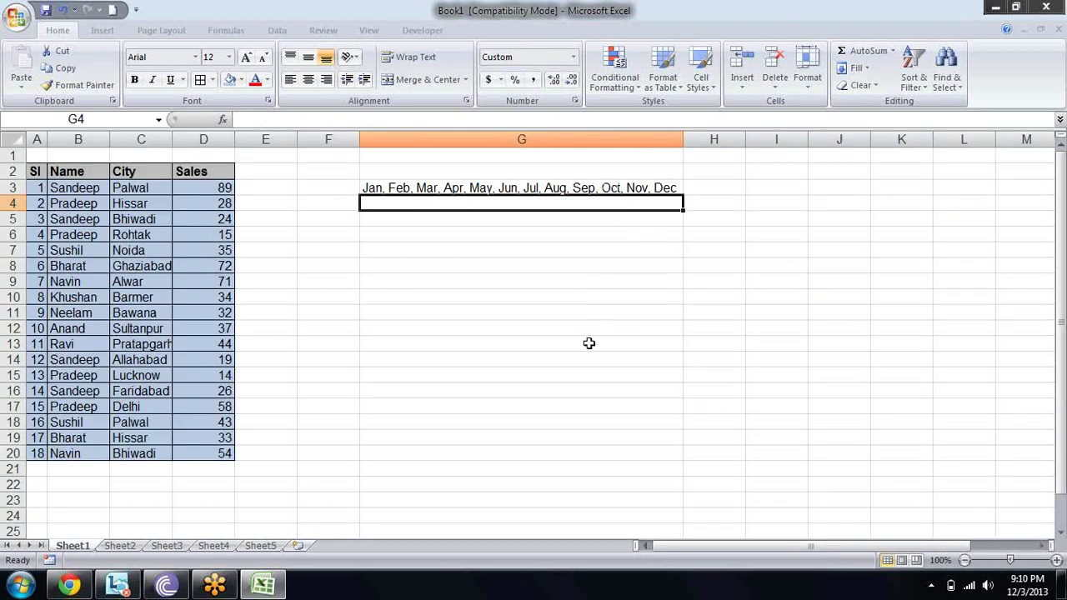
{"action": "key", "text": "shift+Down"}
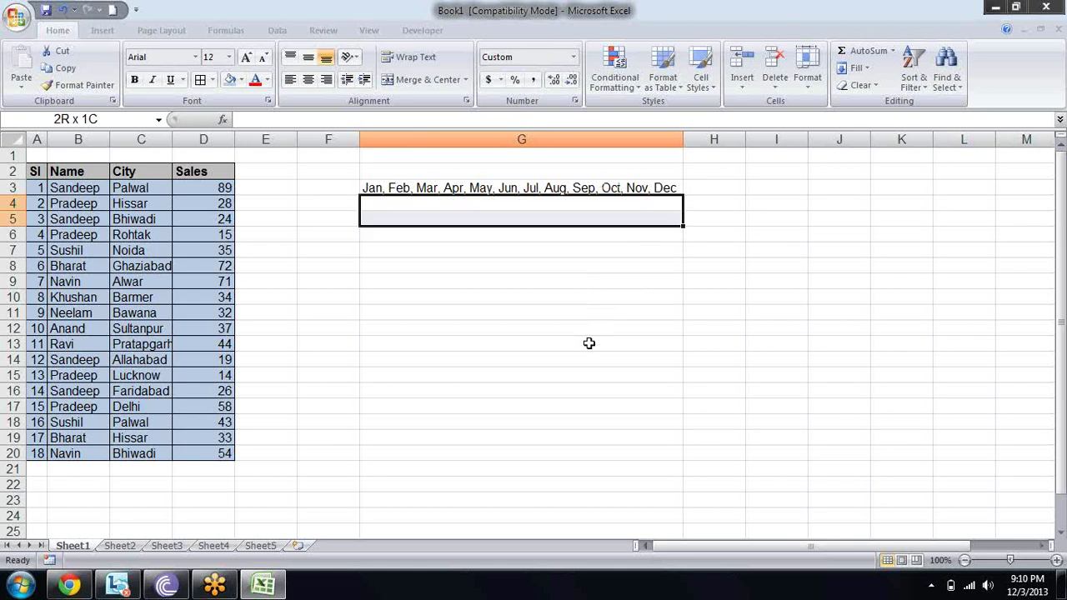
{"action": "key", "text": "shift+Down"}
{"action": "key", "text": "shift+Down"}
{"action": "key", "text": "shift+Down"}
{"action": "key", "text": "Up"}
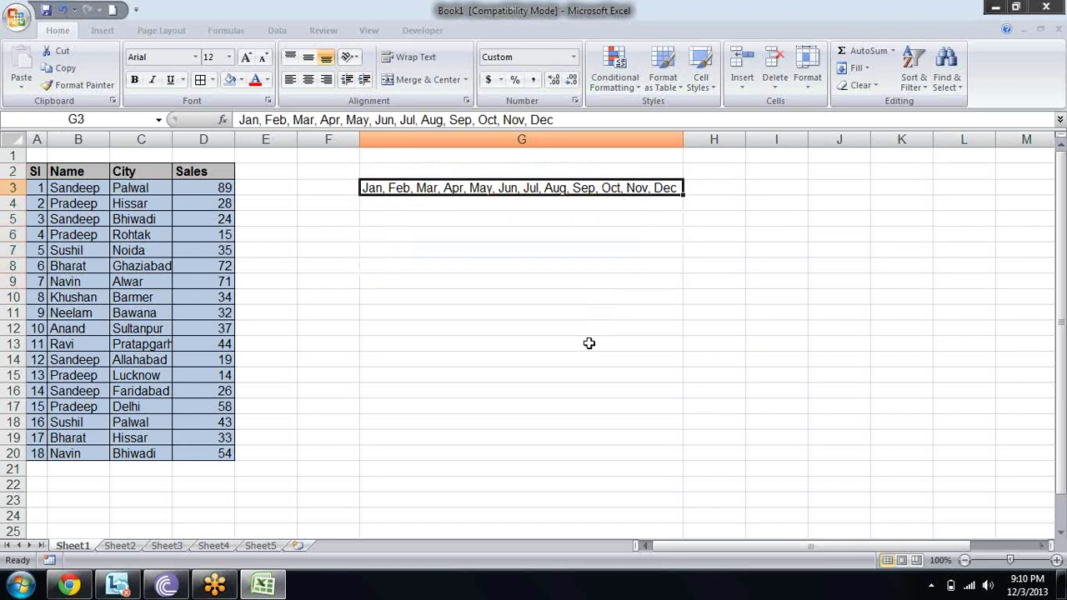
- Replace the commas in G3 with nothing, leaving Jan Feb … Dec space-separated
{"action": "key", "text": "ctrl+f"}
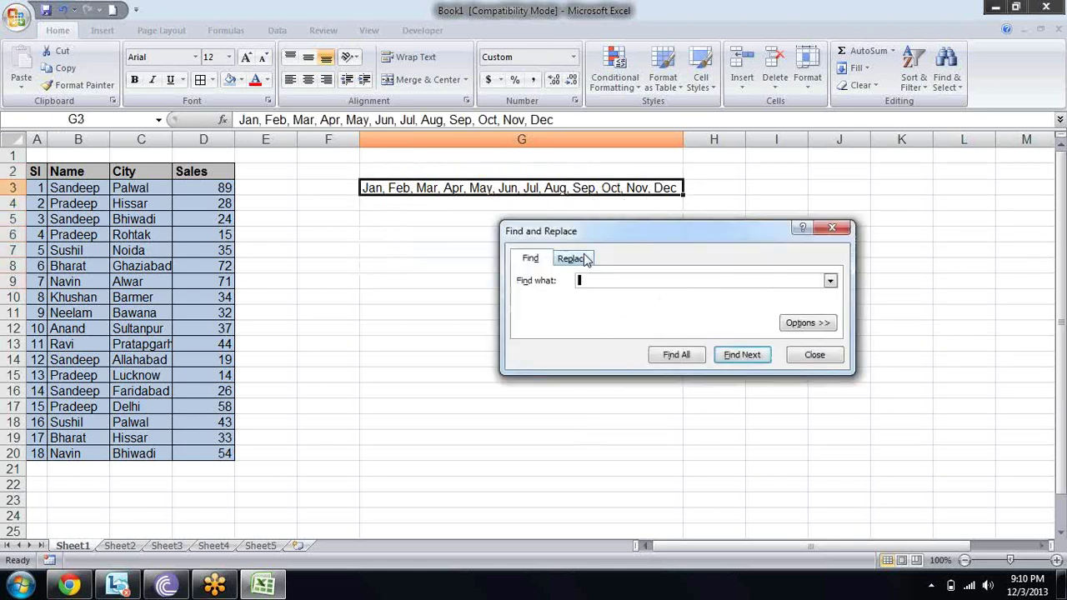
{"action": "left_click", "coordinate": [586, 258]}
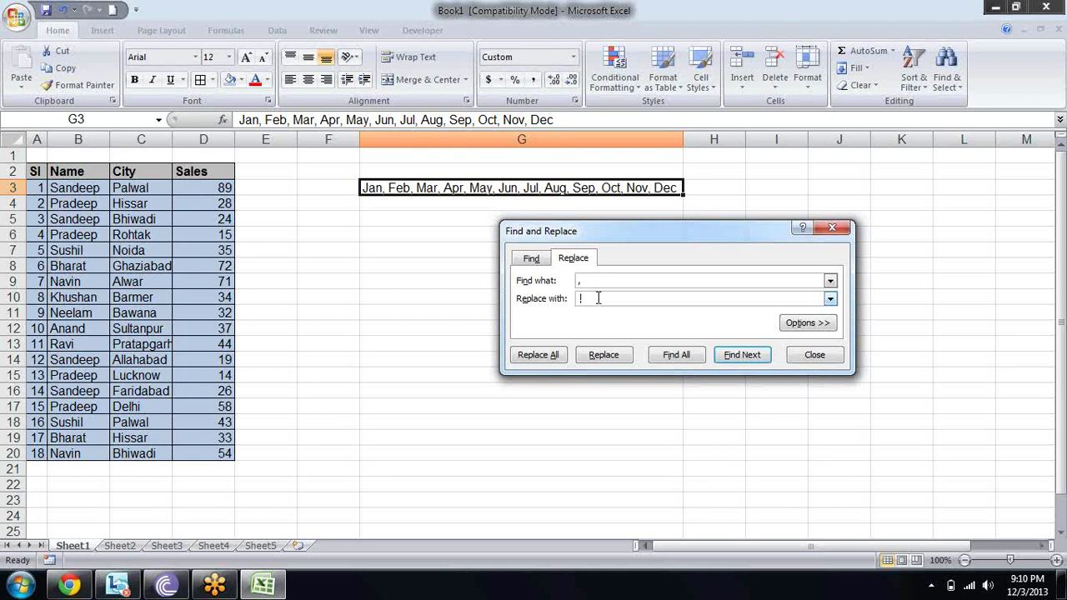
{"action": "left_click", "coordinate": [613, 356]}
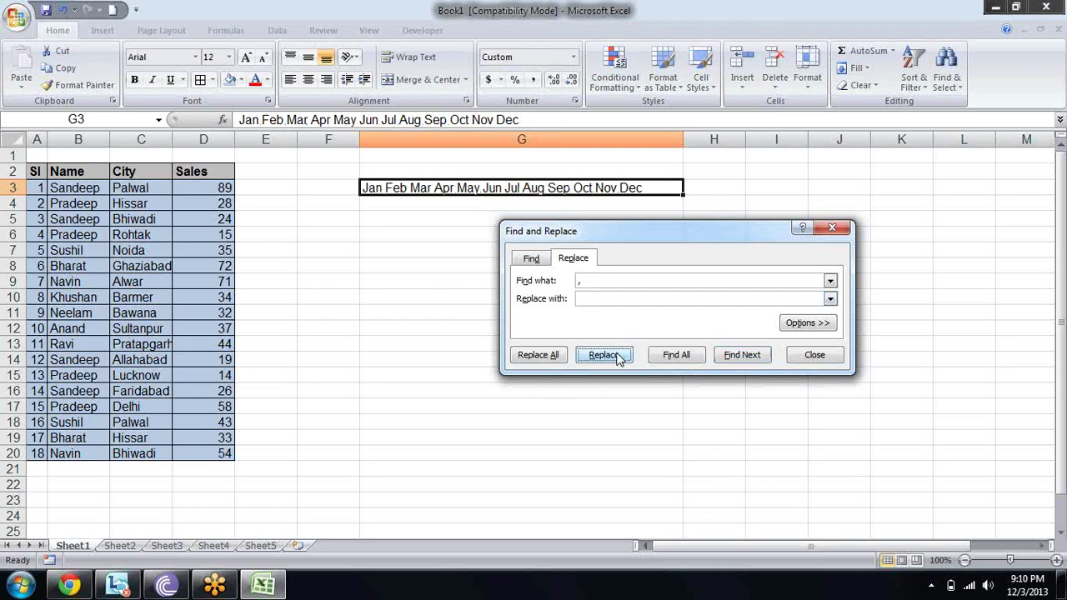
{"action": "left_click", "coordinate": [808, 359]}
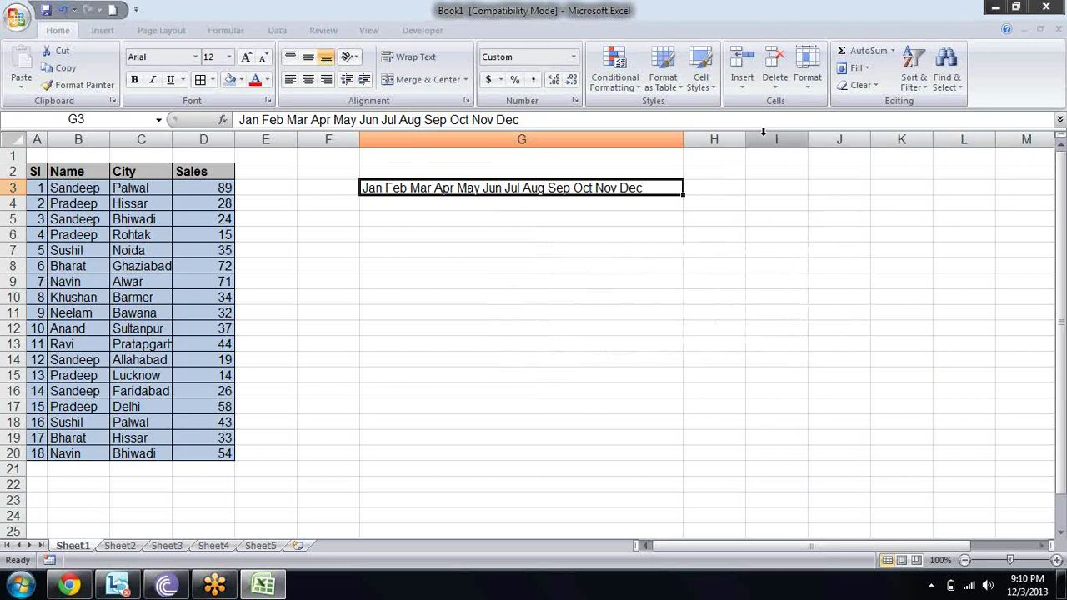
- Narrow column G, Justify-split G3 into Jan–Dec down G3:G14, then widen G to 73 pixels
{"action": "left_click_drag", "start_coordinate": [692, 138], "coordinate": [384, 138]}
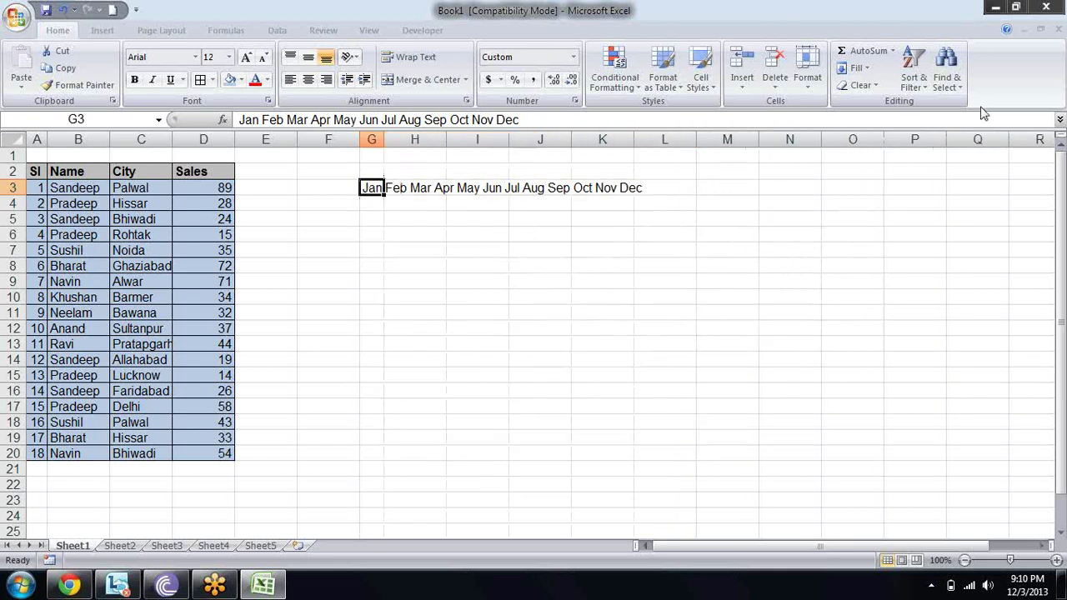
{"action": "left_click", "coordinate": [865, 68]}
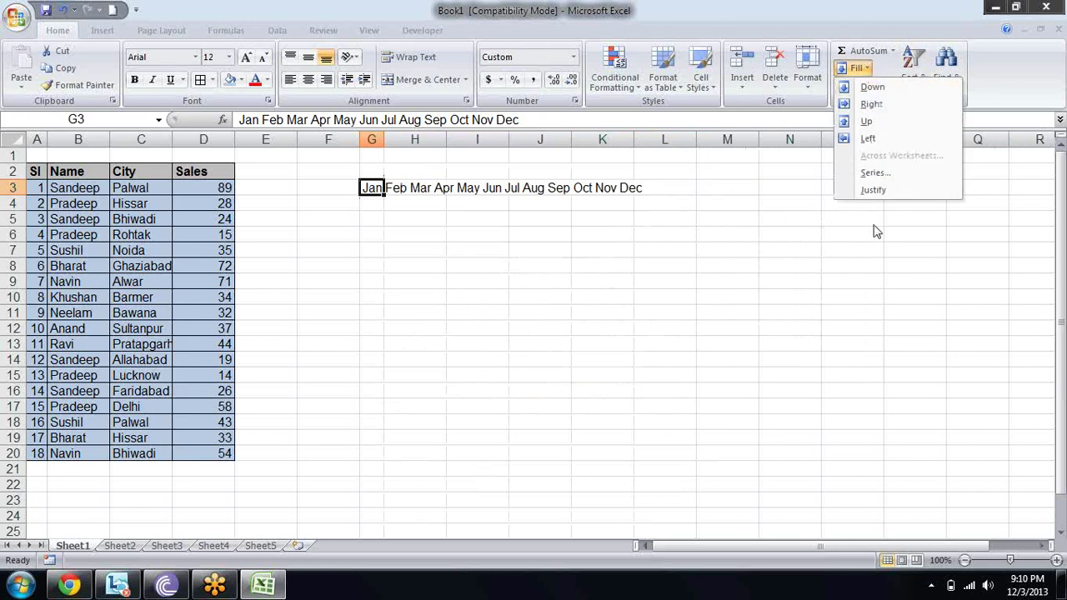
{"action": "left_click", "coordinate": [875, 191]}
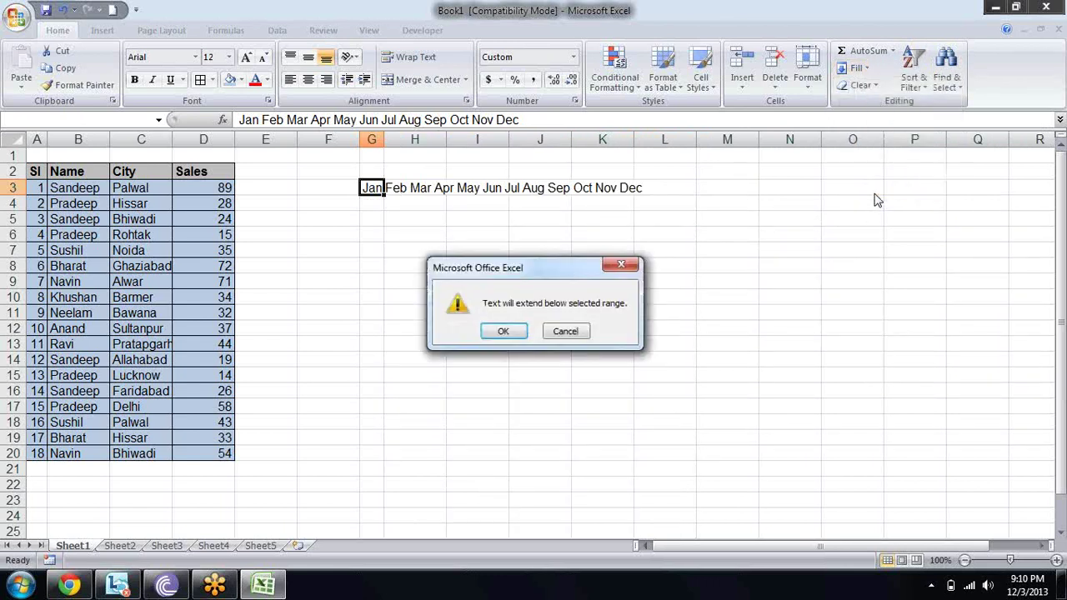
{"action": "key", "text": "Return"}
{"action": "key", "text": "Right"}
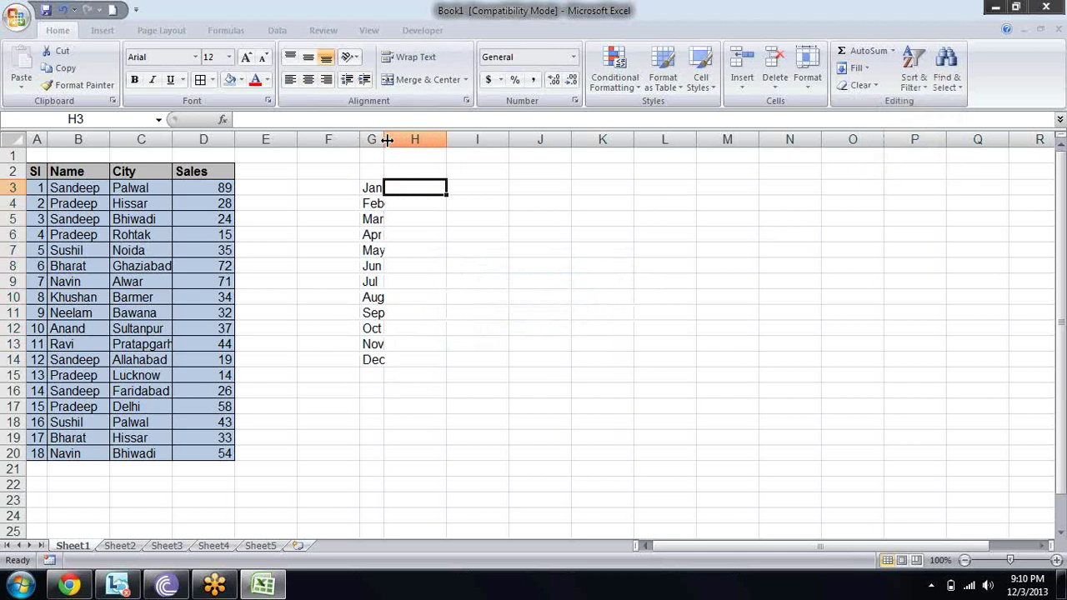
{"action": "left_click_drag", "start_coordinate": [383, 140], "coordinate": [420, 148]}
{"action": "key", "text": "Left"}
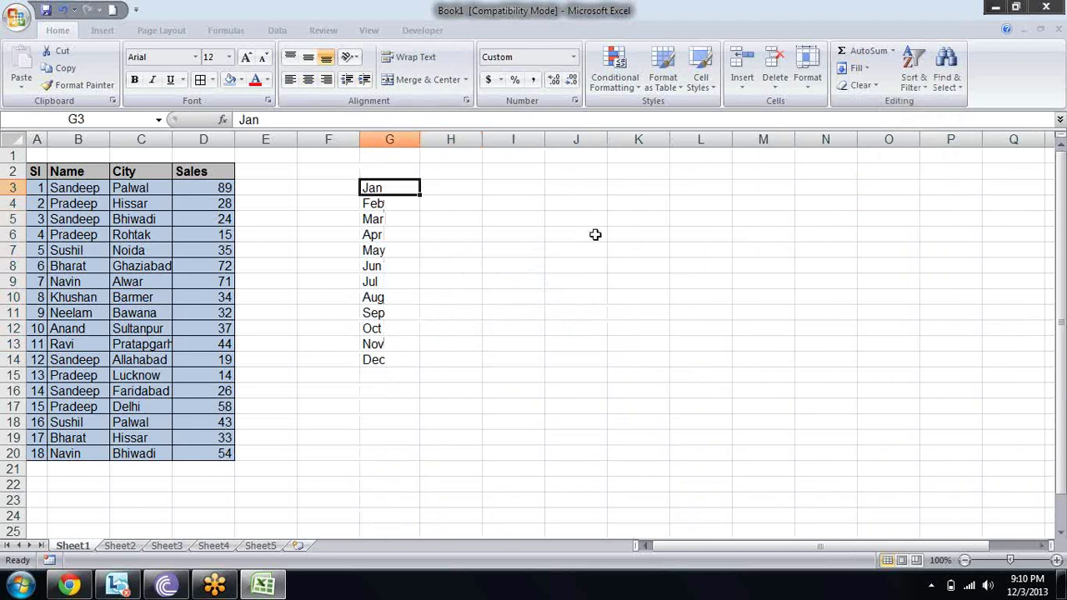
{"action": "key", "text": "Down"}
{"action": "key", "text": "Down"}
{"action": "key", "text": "Down"}
{"action": "key", "text": "Down"}
{"action": "key", "text": "Down"}
{"action": "key", "text": "Down"}
{"action": "key", "text": "Down"}
{"action": "key", "text": "Down"}
{"action": "key", "text": "Down"}
{"action": "key", "text": "Down"}
{"action": "key", "text": "Down"}
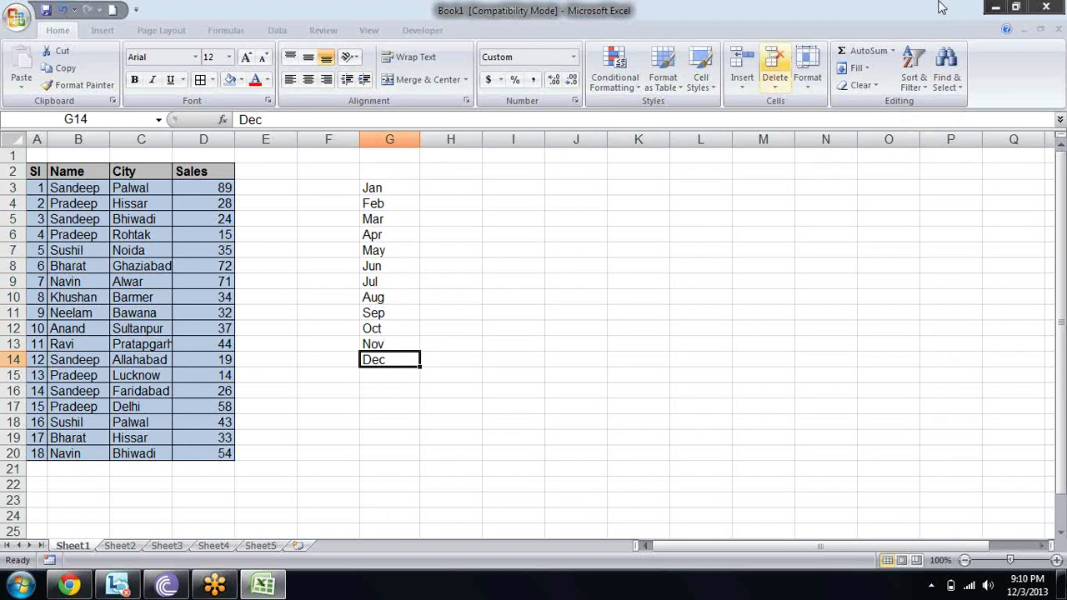
{"action": "left_click", "coordinate": [1058, 43]}
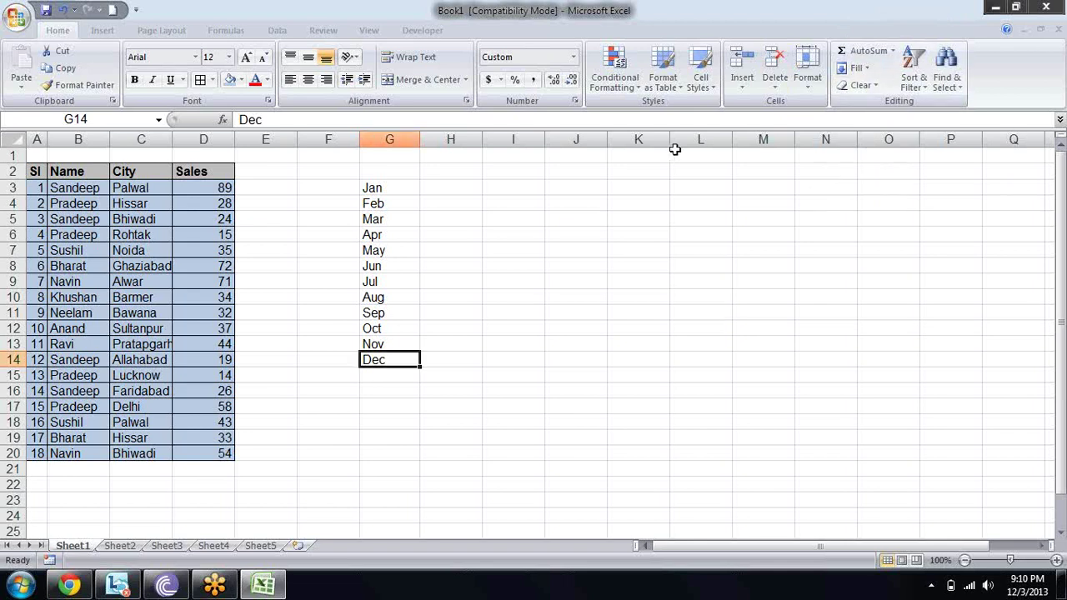
{"action": "left_click", "coordinate": [205, 172]}
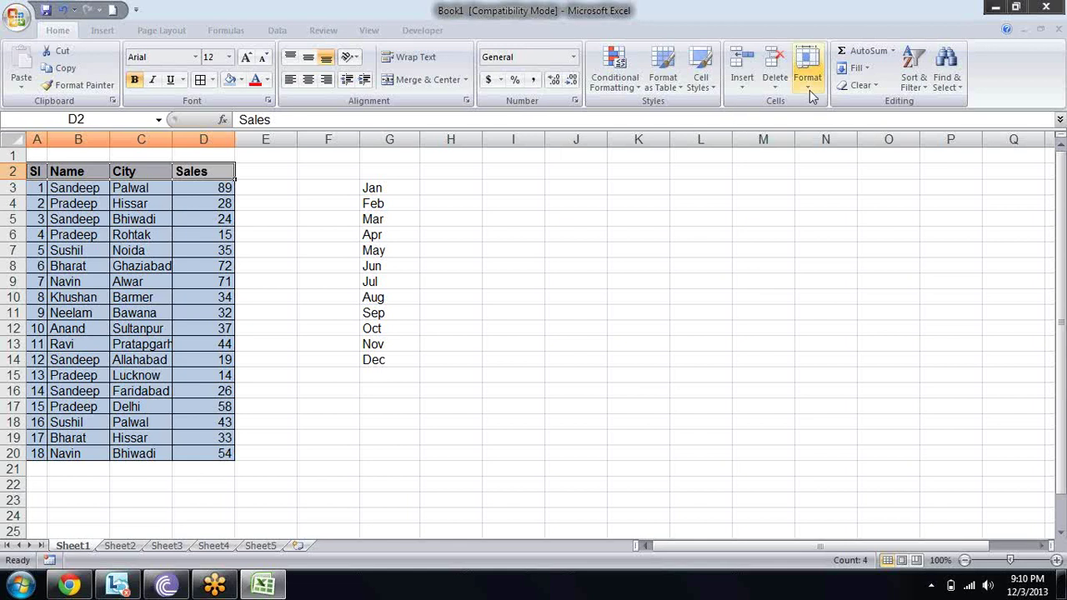
{"action": "left_click", "coordinate": [852, 86]}
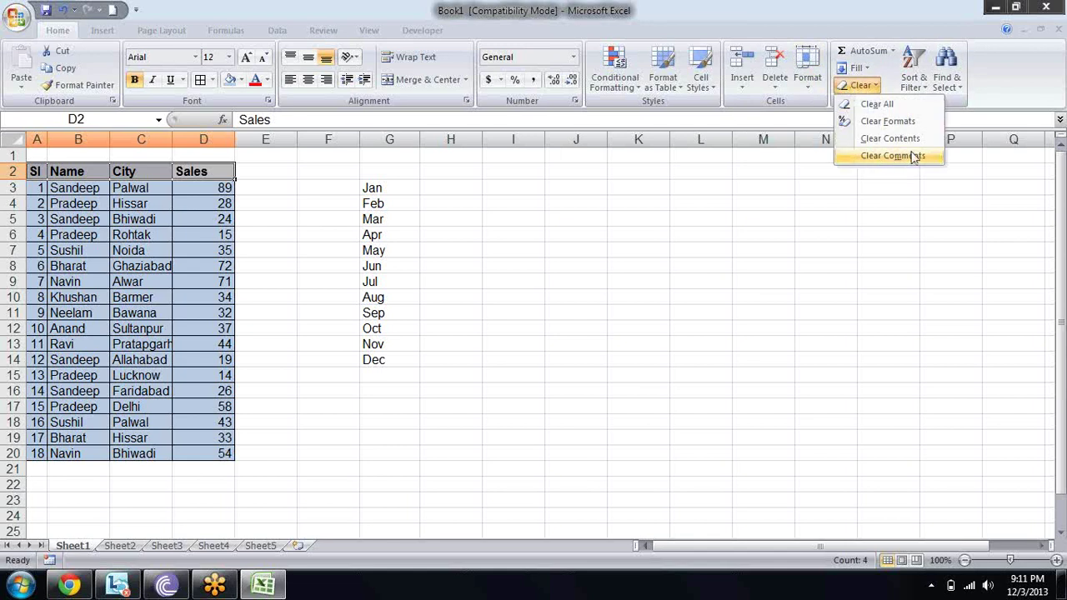
{"action": "left_click", "coordinate": [884, 104]}
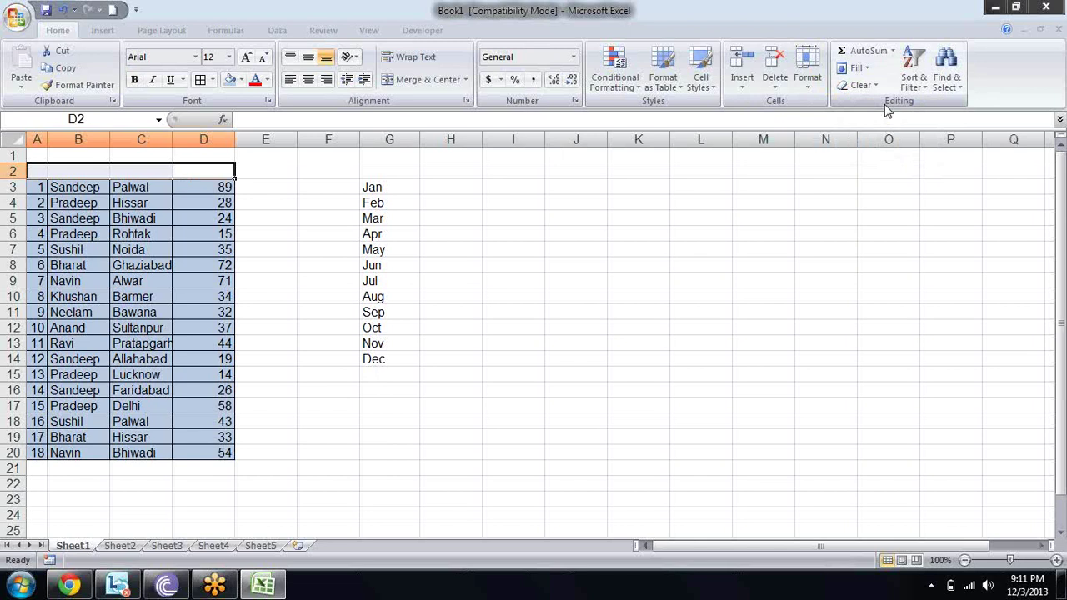
{"action": "key", "text": "ctrl+z"}
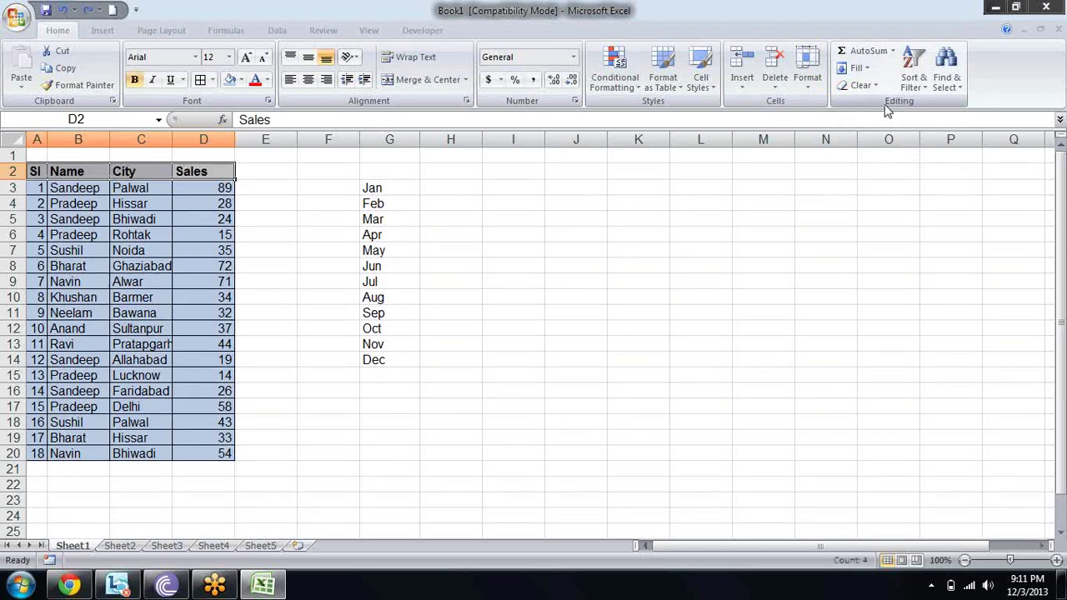
{"action": "left_click", "coordinate": [871, 85]}
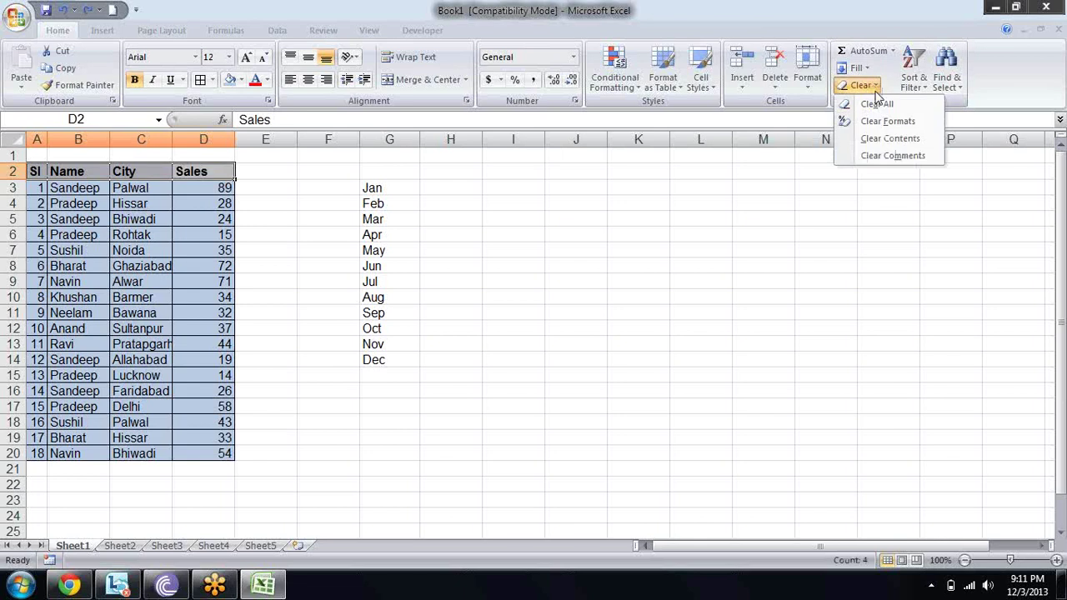
{"action": "left_click", "coordinate": [889, 121]}
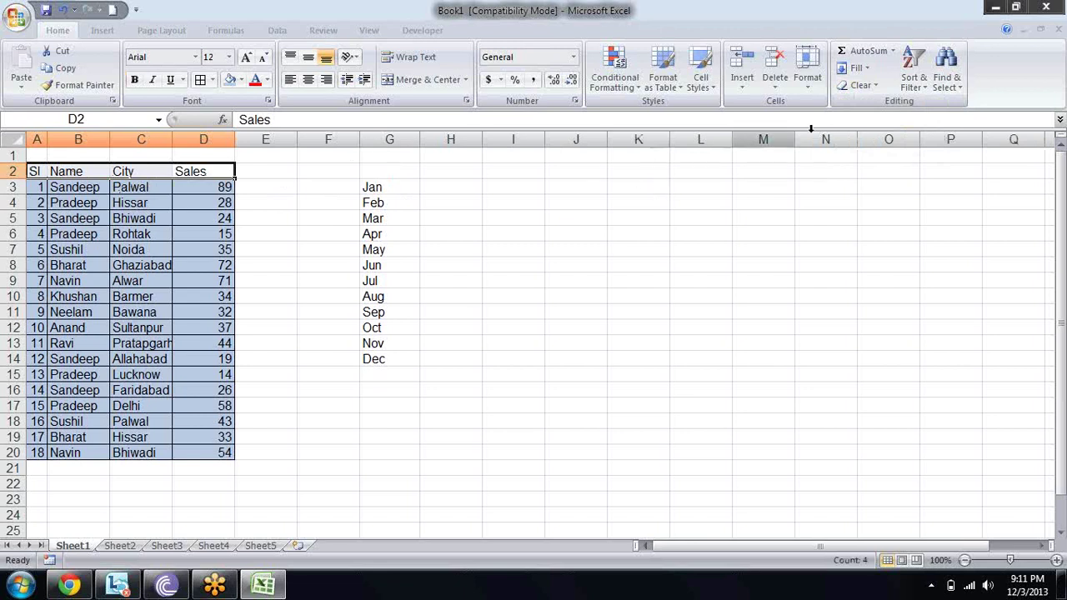
{"action": "left_click", "coordinate": [857, 69]}
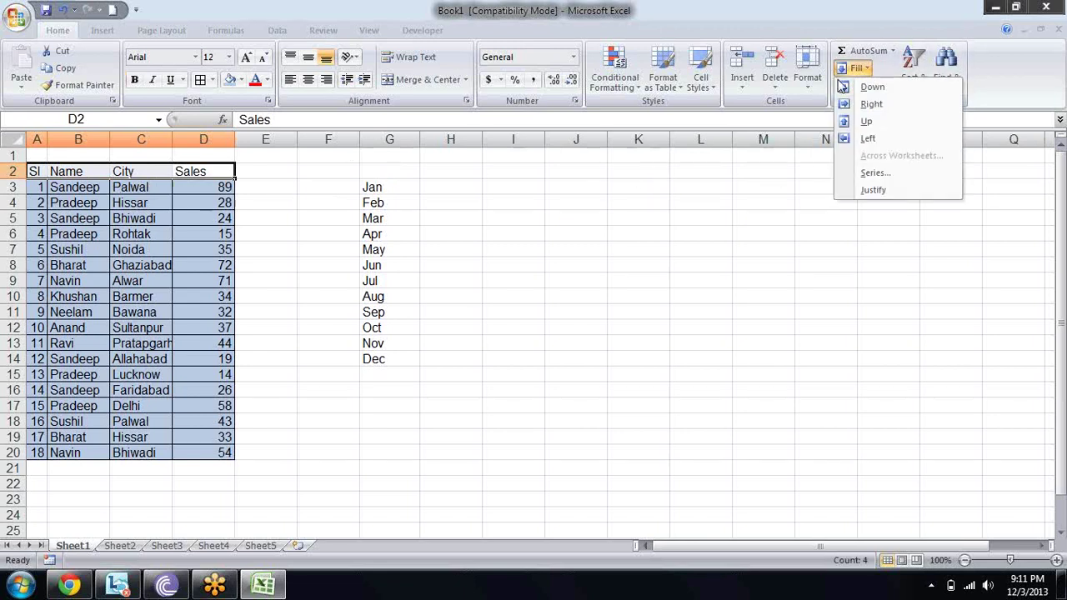
{"action": "left_click", "coordinate": [792, 189]}
{"action": "left_click", "coordinate": [860, 85]}
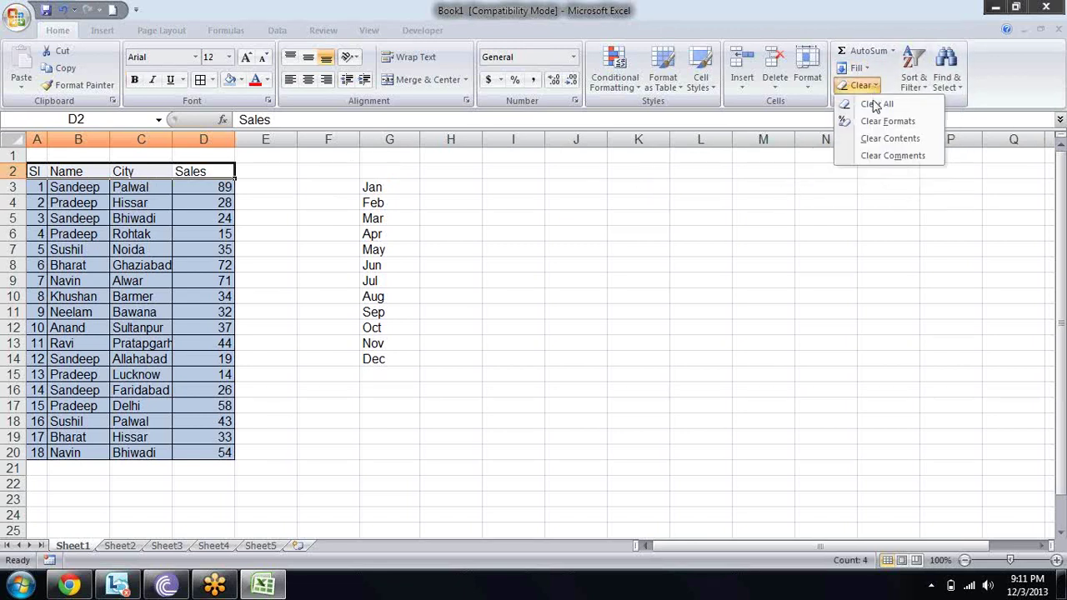
{"action": "left_click", "coordinate": [876, 140]}
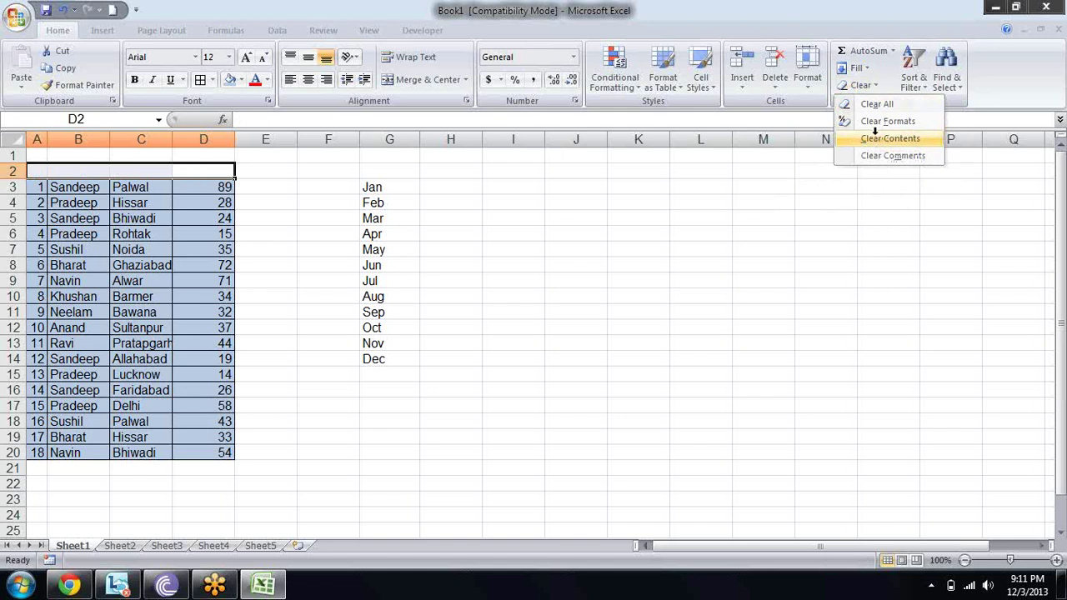
{"action": "key", "text": "ctrl+z"}
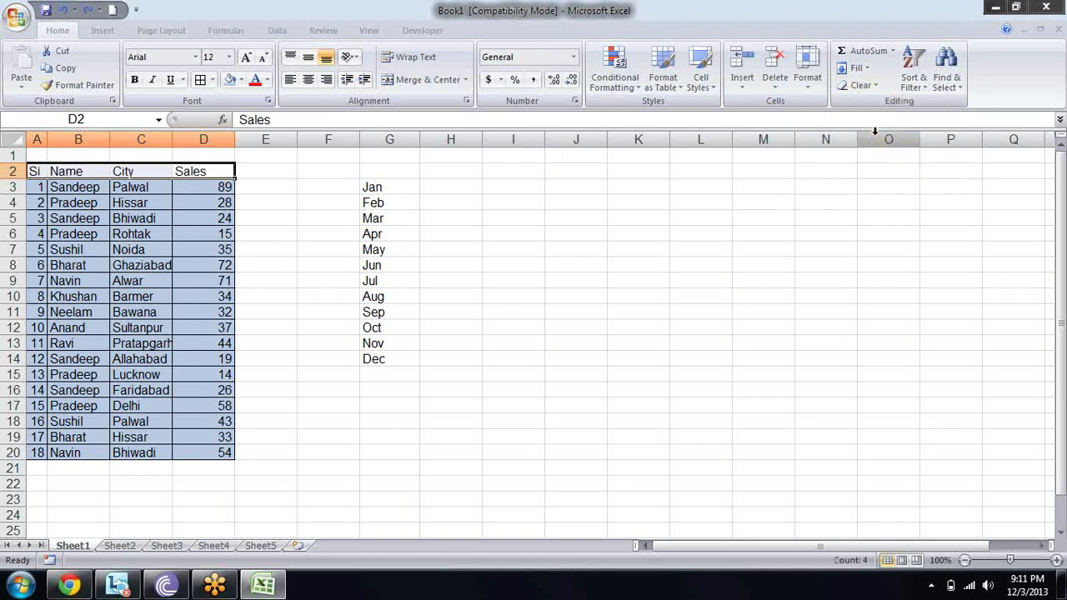
{"action": "left_click", "coordinate": [863, 85]}
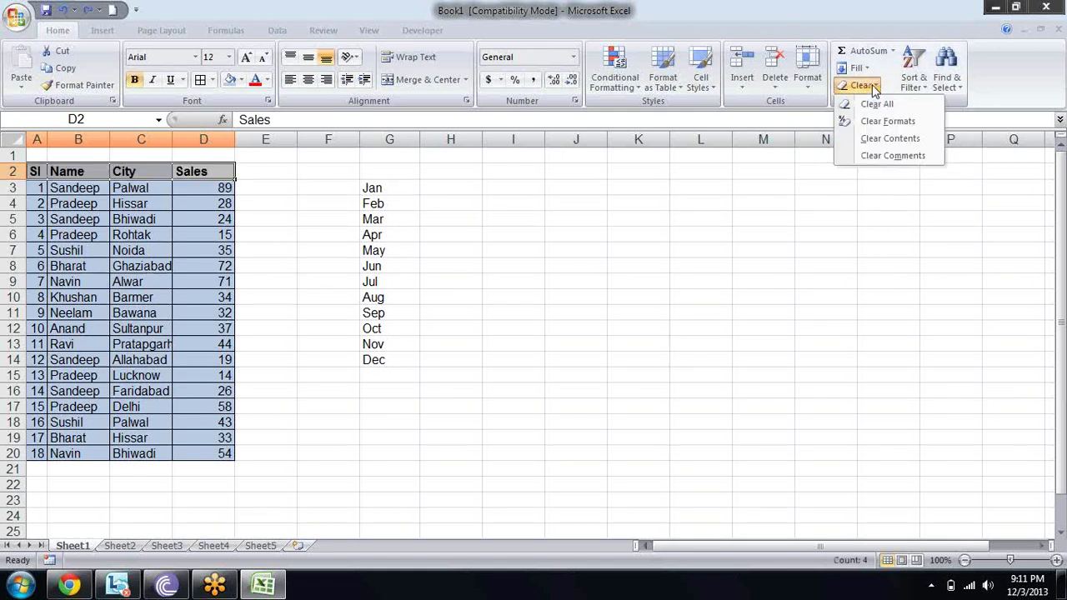
{"action": "left_click", "coordinate": [894, 142]}
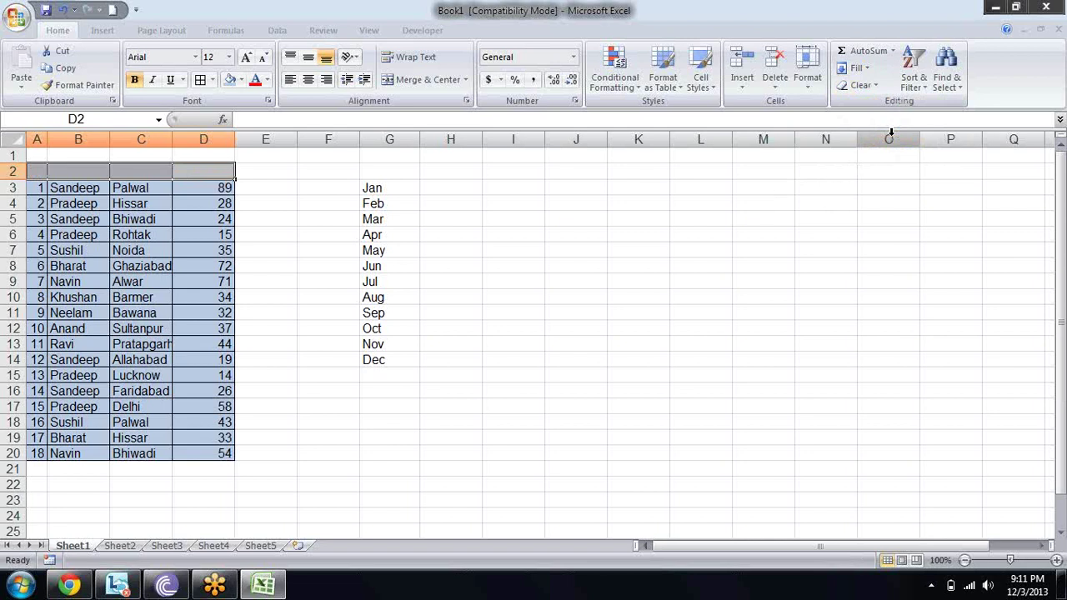
{"action": "key", "text": "ctrl+z"}
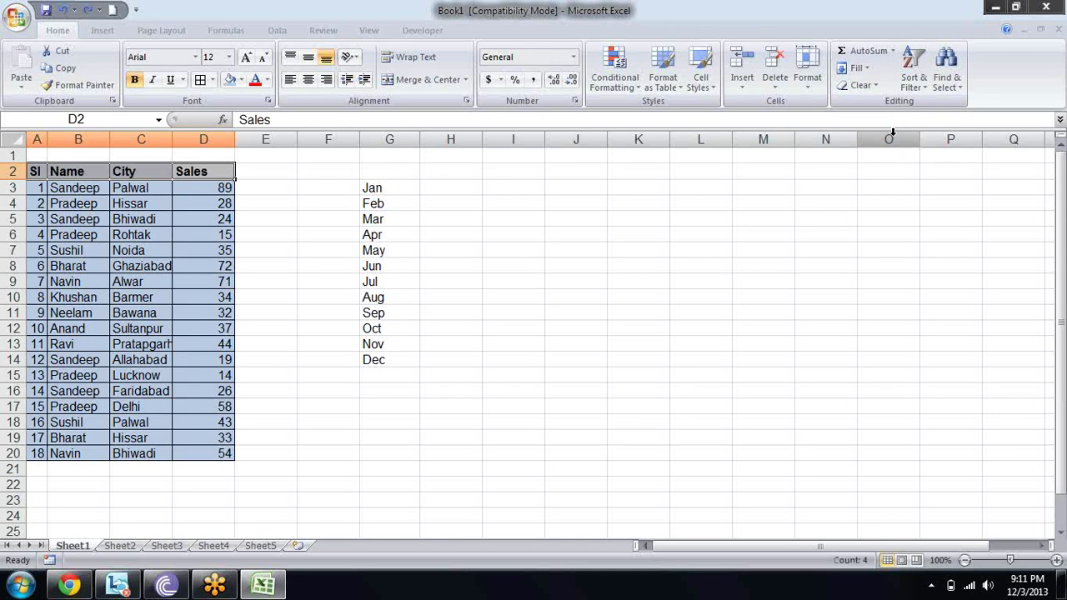
{"action": "left_click", "coordinate": [863, 86]}
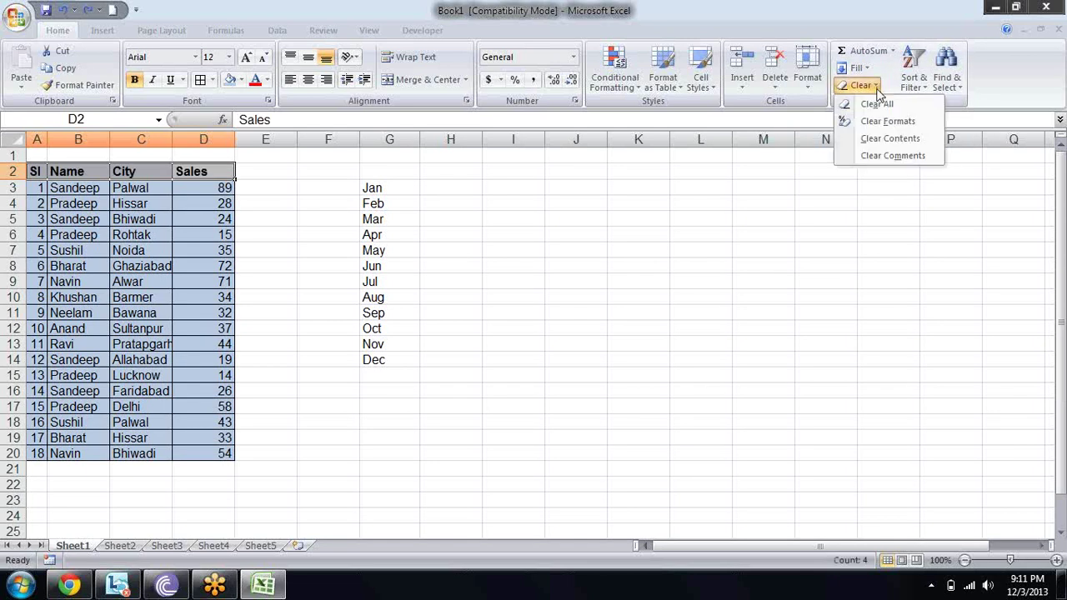
{"action": "left_click", "coordinate": [894, 156]}
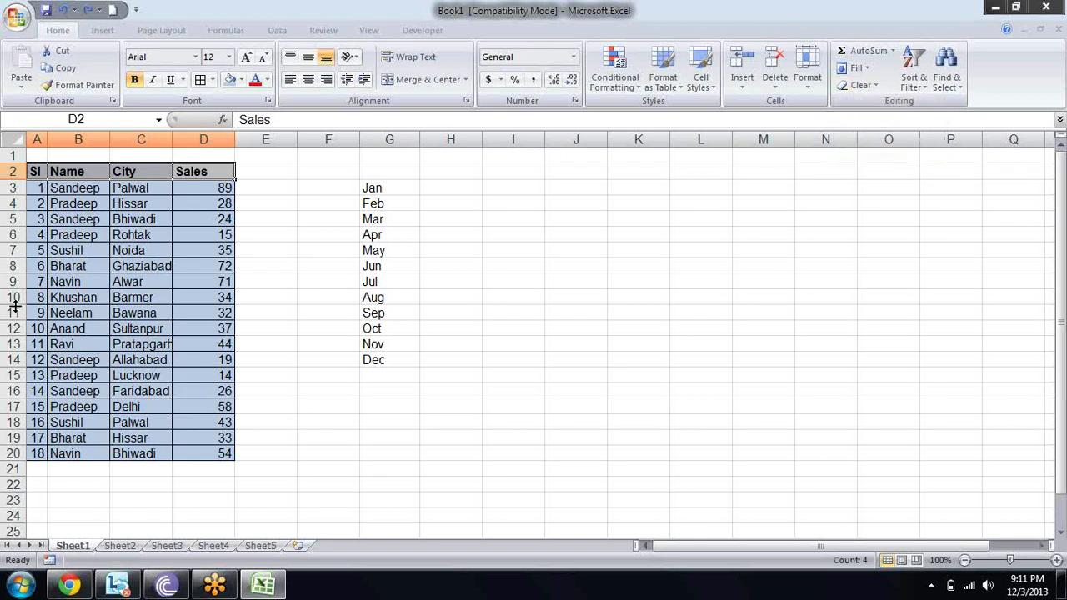
{"action": "right_click", "coordinate": [125, 203]}
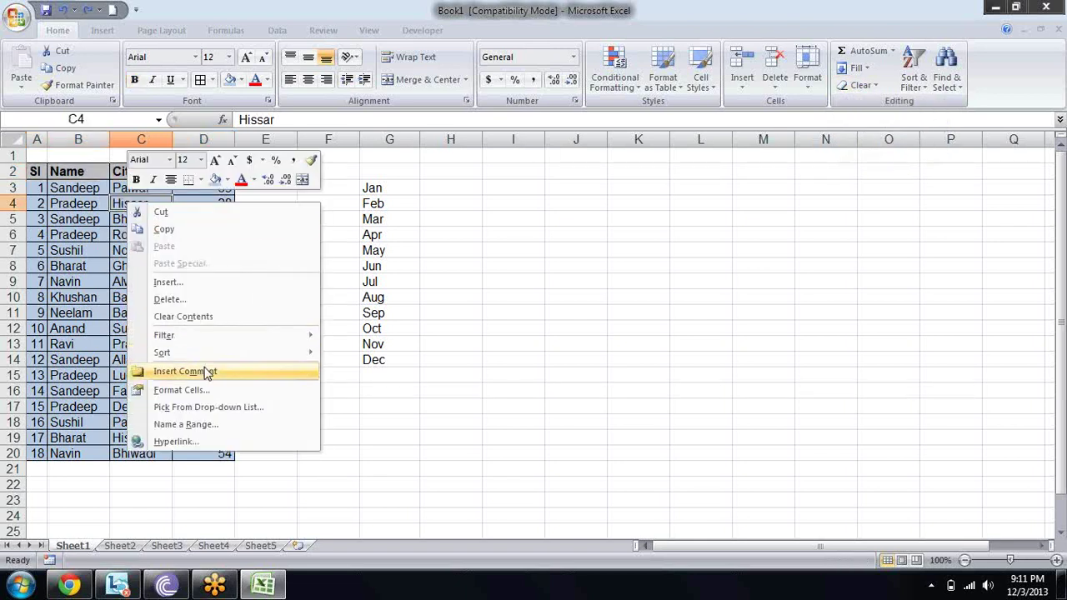
{"action": "left_click", "coordinate": [207, 370]}
{"action": "type", "text": "hello"}
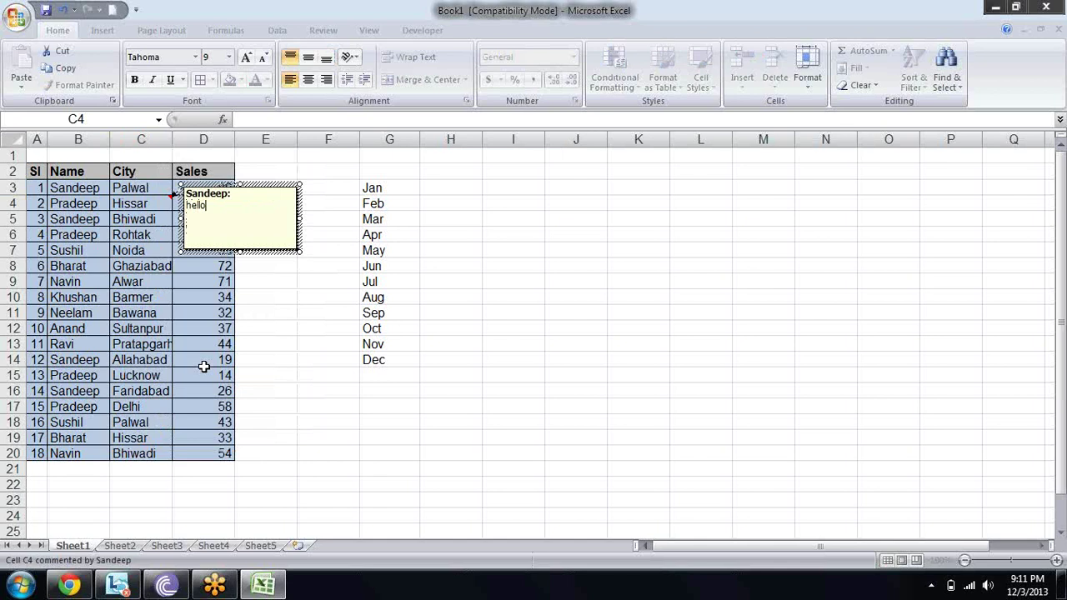
{"action": "left_click", "coordinate": [93, 313]}
{"action": "left_click_drag", "start_coordinate": [138, 190], "coordinate": [203, 375]}
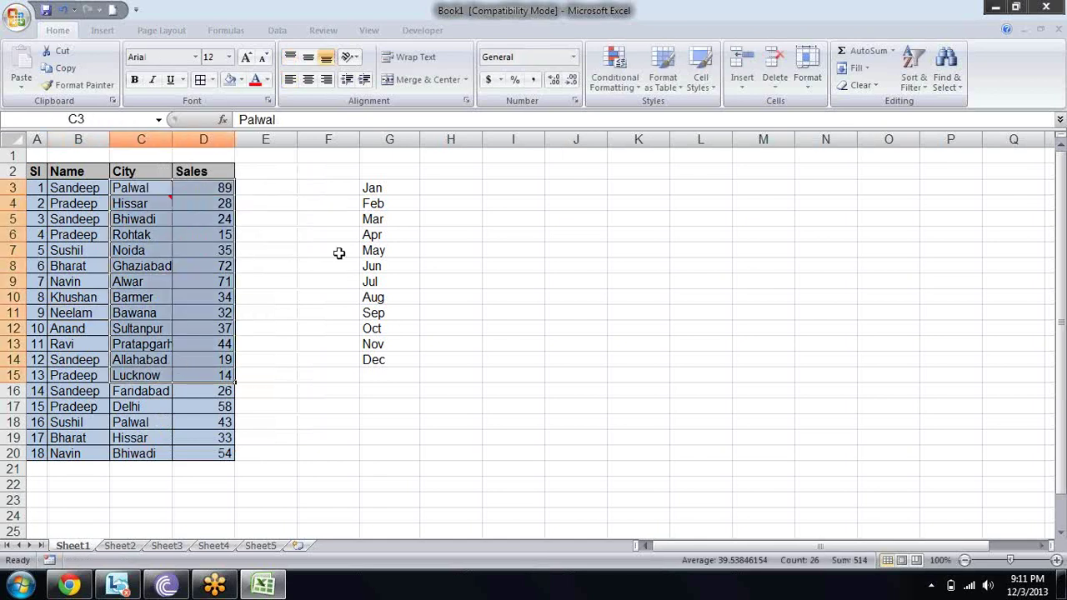
{"action": "left_click", "coordinate": [860, 85]}
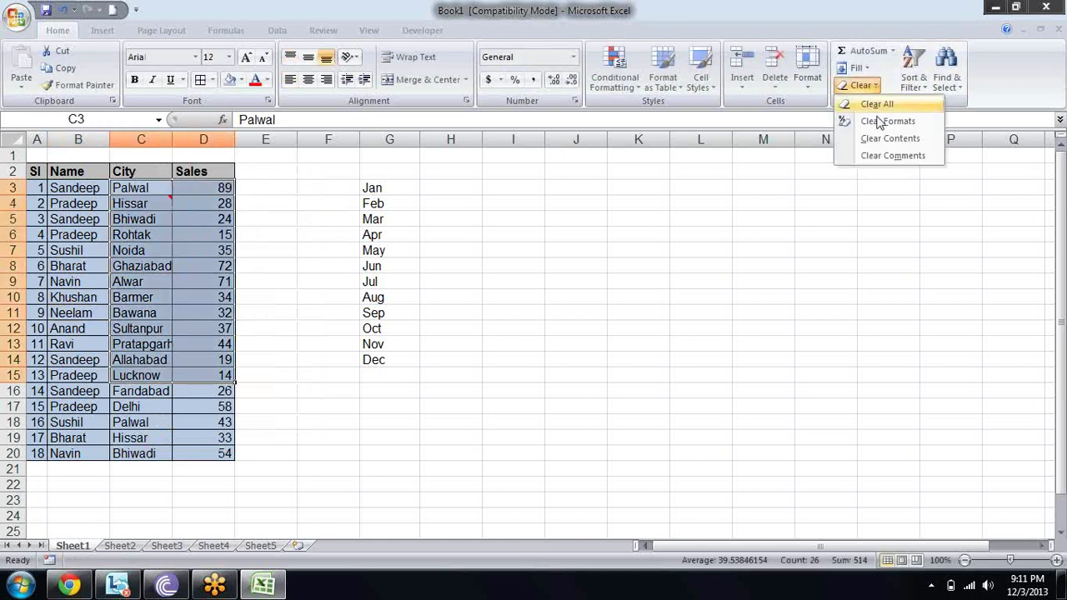
{"action": "left_click", "coordinate": [878, 156]}
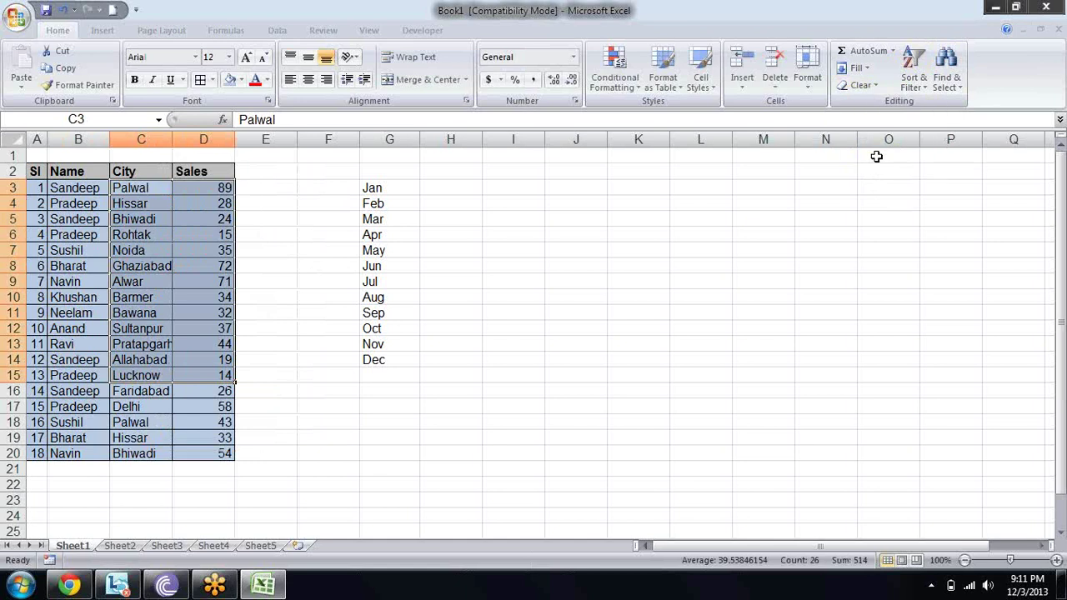
{"action": "key", "text": "Right"}
{"action": "key", "text": "Right"}
{"action": "key", "text": "Right"}
{"action": "key", "text": "Right"}
{"action": "key", "text": "Right"}
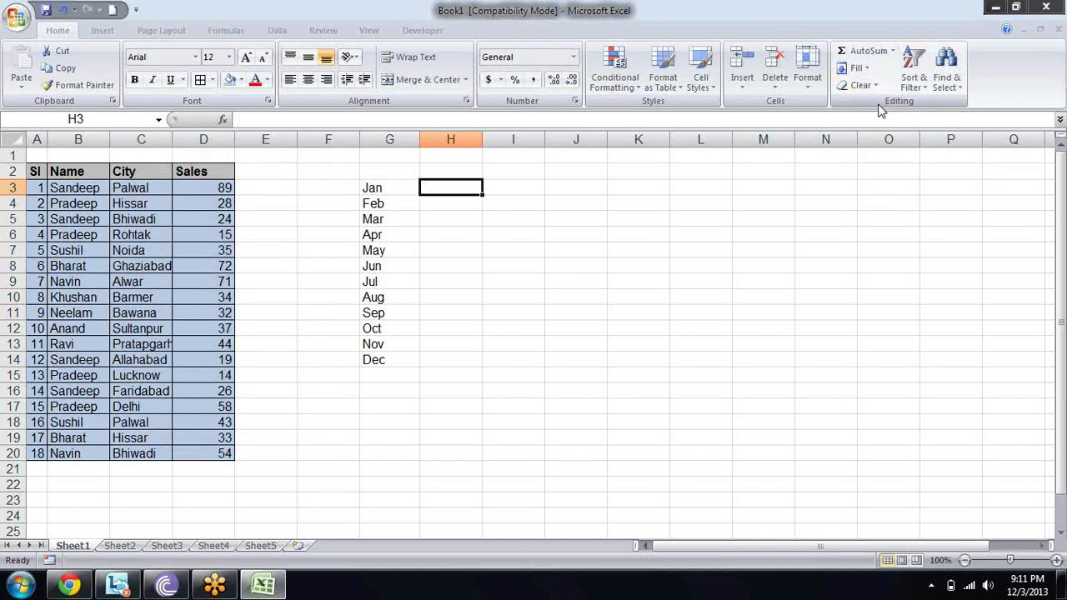
{"action": "left_click", "coordinate": [957, 92]}
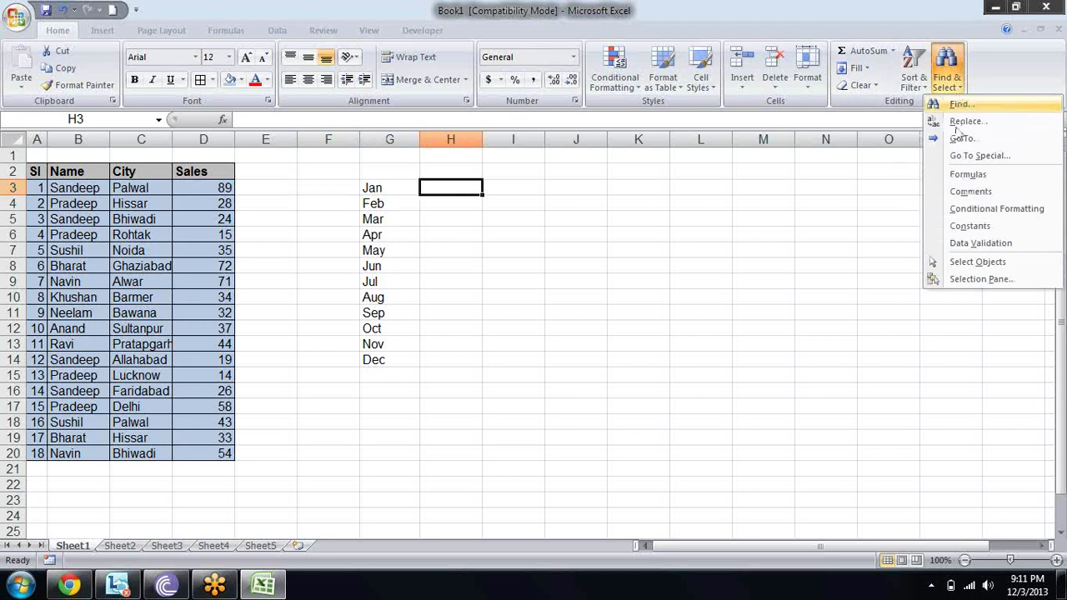
- Delete the Jan–Dec month list from G3:G14
{"action": "left_click", "coordinate": [614, 281]}
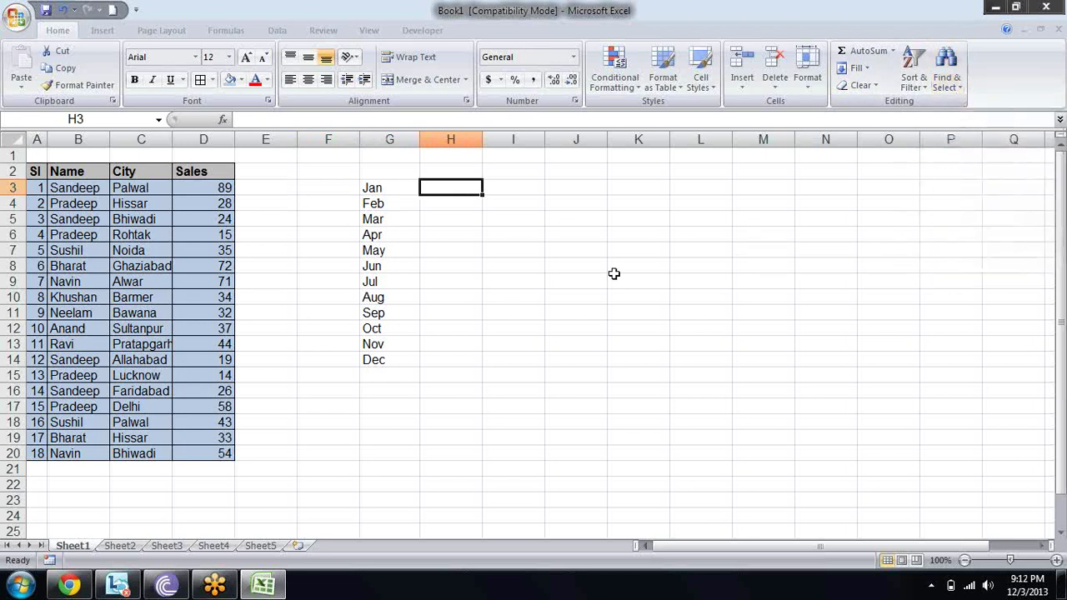
{"action": "left_click", "coordinate": [221, 174]}
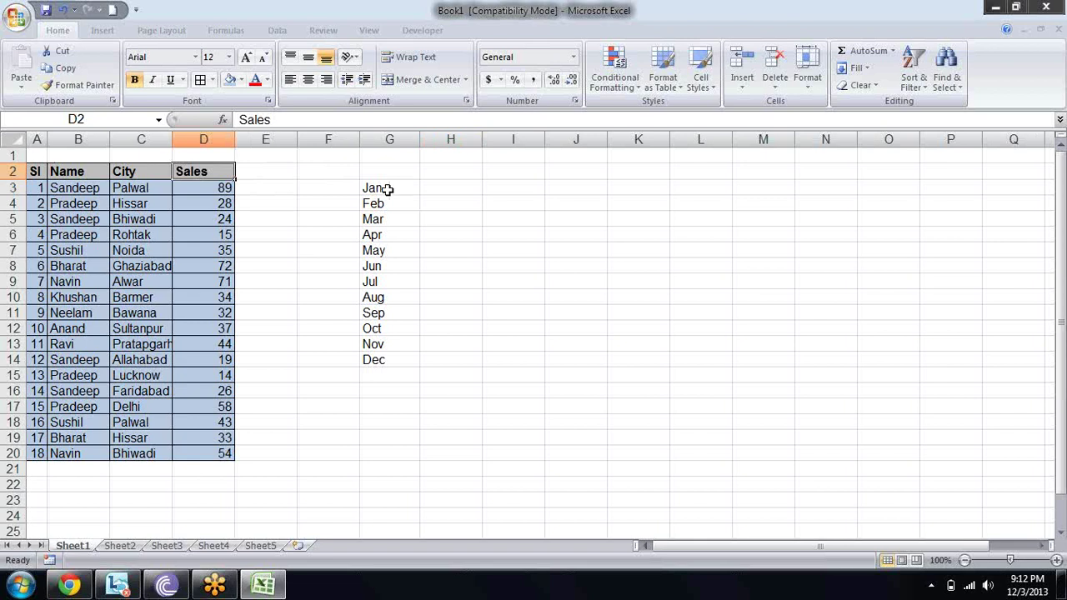
{"action": "left_click", "coordinate": [386, 190]}
{"action": "key", "text": "ctrl+shift+Down"}
{"action": "key", "text": "Delete"}
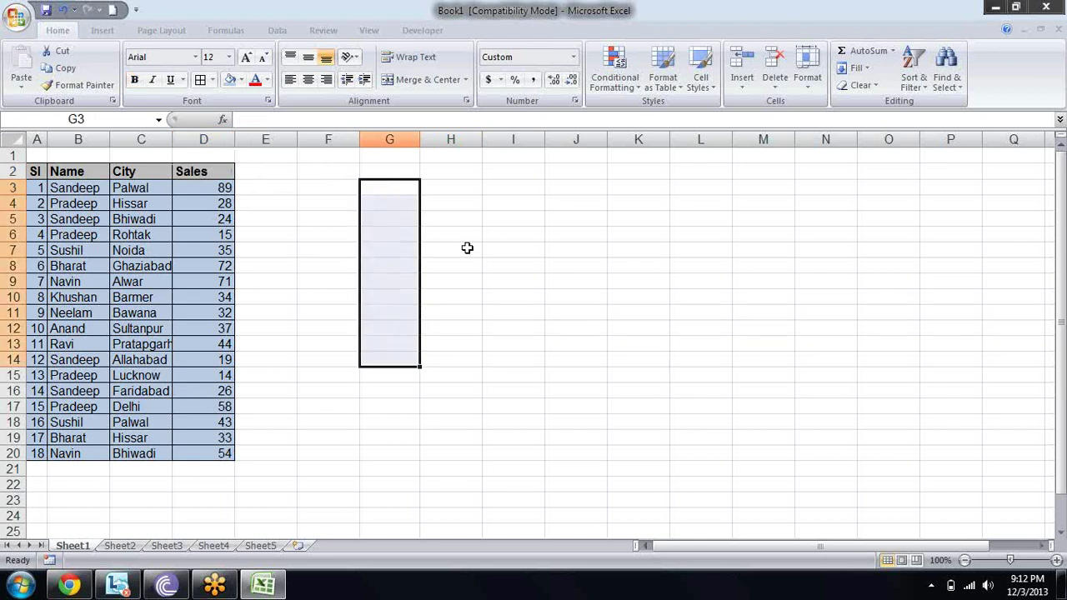
- Fill cells C3 (Palwal) and C10 (Barmer) with yellow
{"action": "key", "text": "Left"}
{"action": "key", "text": "Left"}
{"action": "key", "text": "Left"}
{"action": "key", "text": "Left"}
{"action": "key", "text": "Left"}
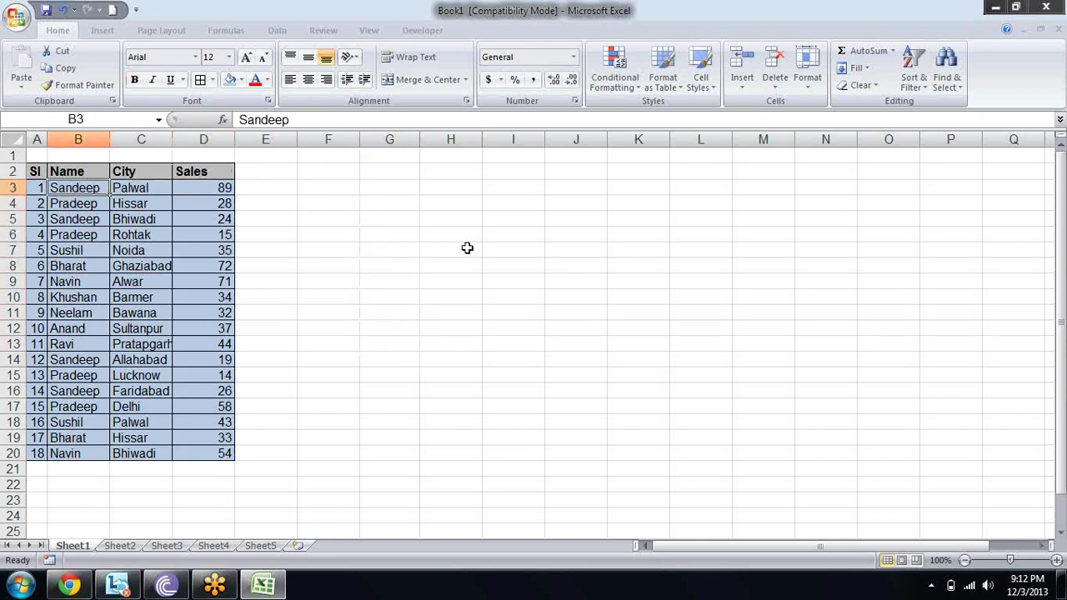
{"action": "key", "text": "Right"}
{"action": "key", "text": "Right"}
{"action": "key", "text": "Right"}
{"action": "key", "text": "Left"}
{"action": "key", "text": "Left"}
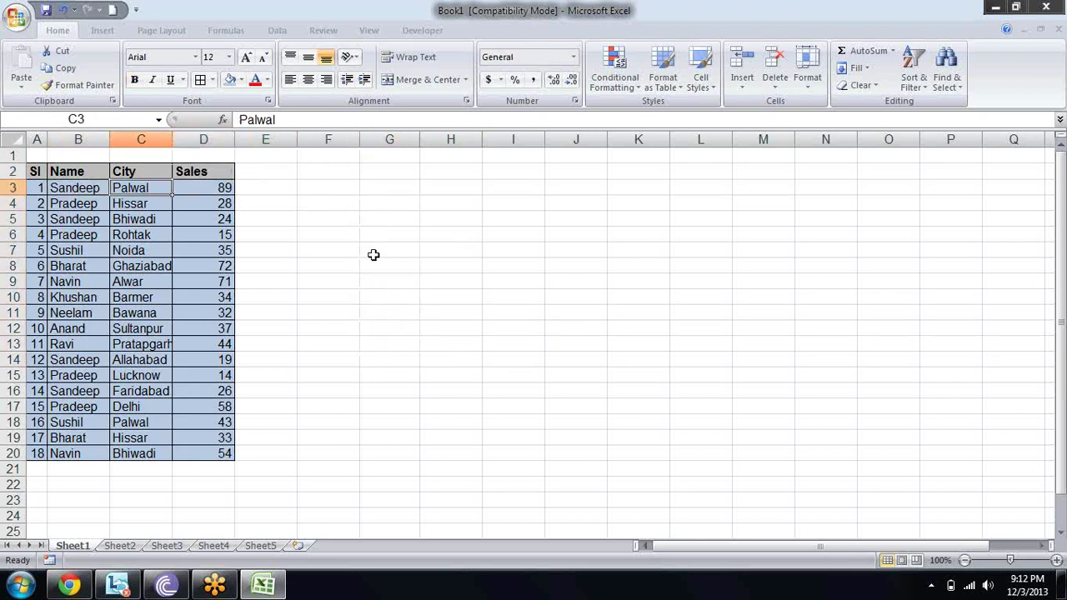
{"action": "left_click", "coordinate": [240, 80]}
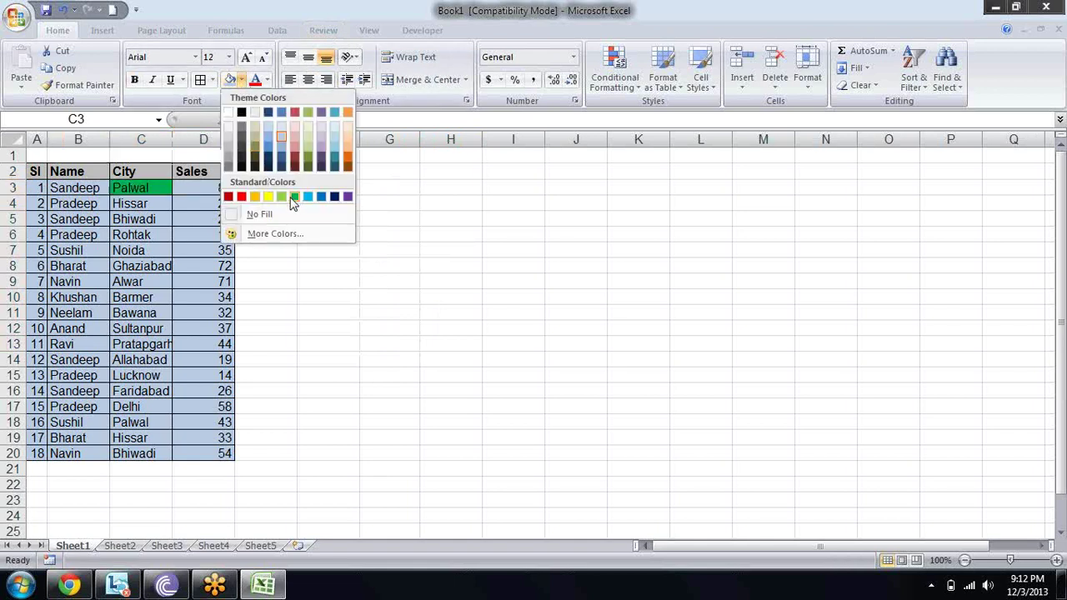
{"action": "left_click", "coordinate": [268, 197]}
{"action": "left_click", "coordinate": [121, 300]}
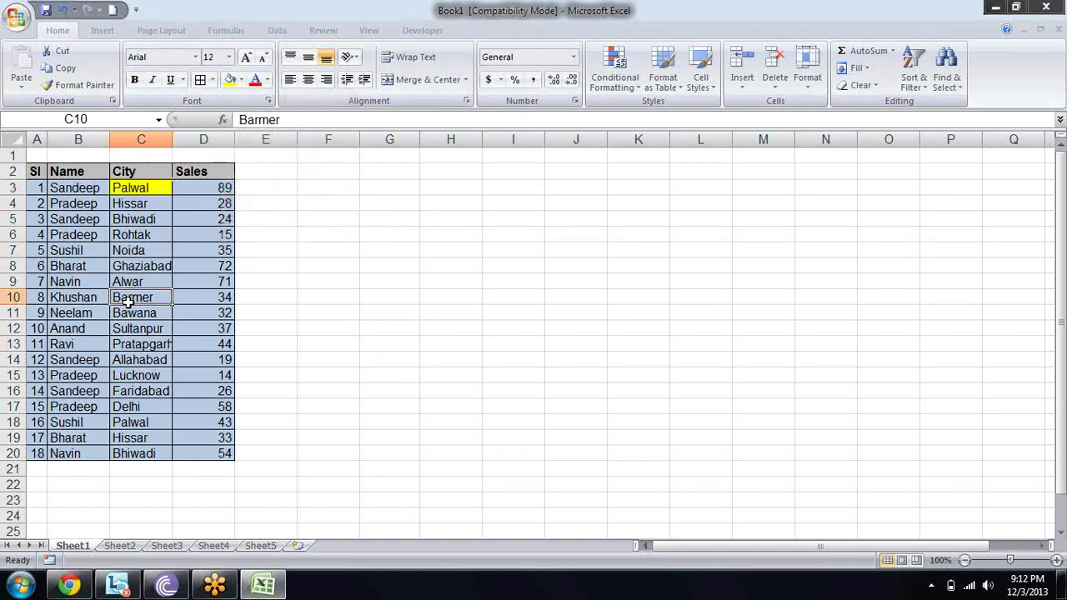
{"action": "left_click", "coordinate": [230, 80]}
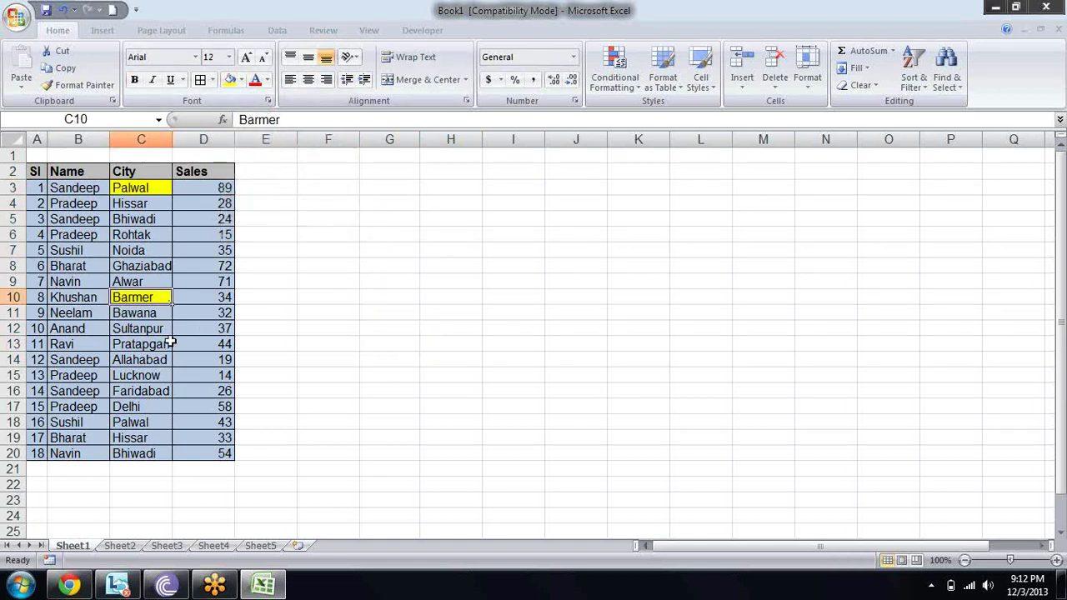
- Apply the yellow fill to table rows 14, 10 and 3 (A:D)
{"action": "left_click_drag", "start_coordinate": [43, 359], "coordinate": [209, 359]}
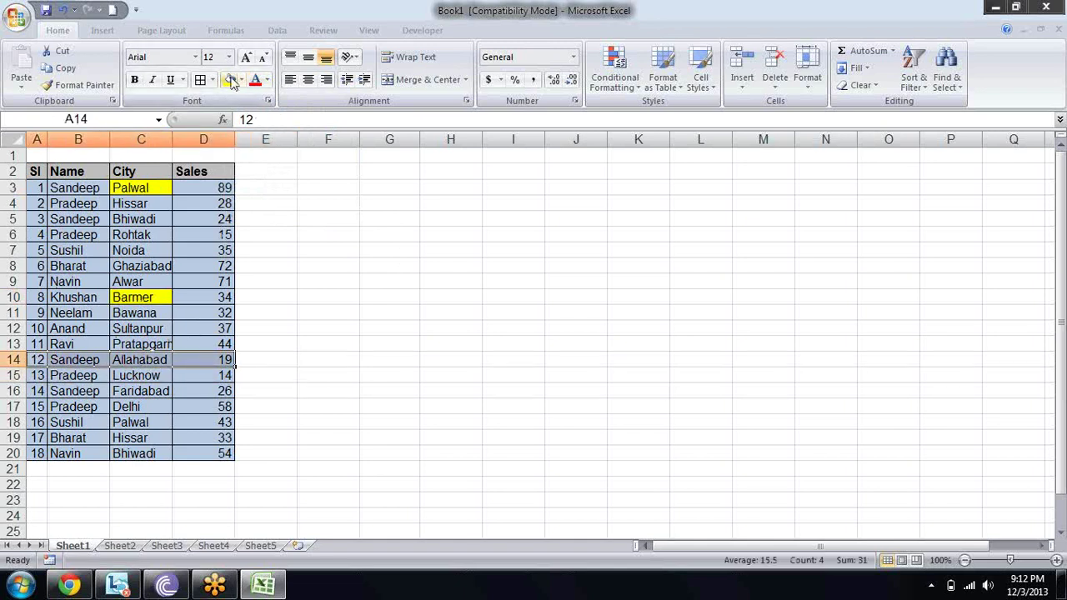
{"action": "left_click", "coordinate": [230, 80]}
{"action": "left_click_drag", "start_coordinate": [40, 296], "coordinate": [222, 296]}
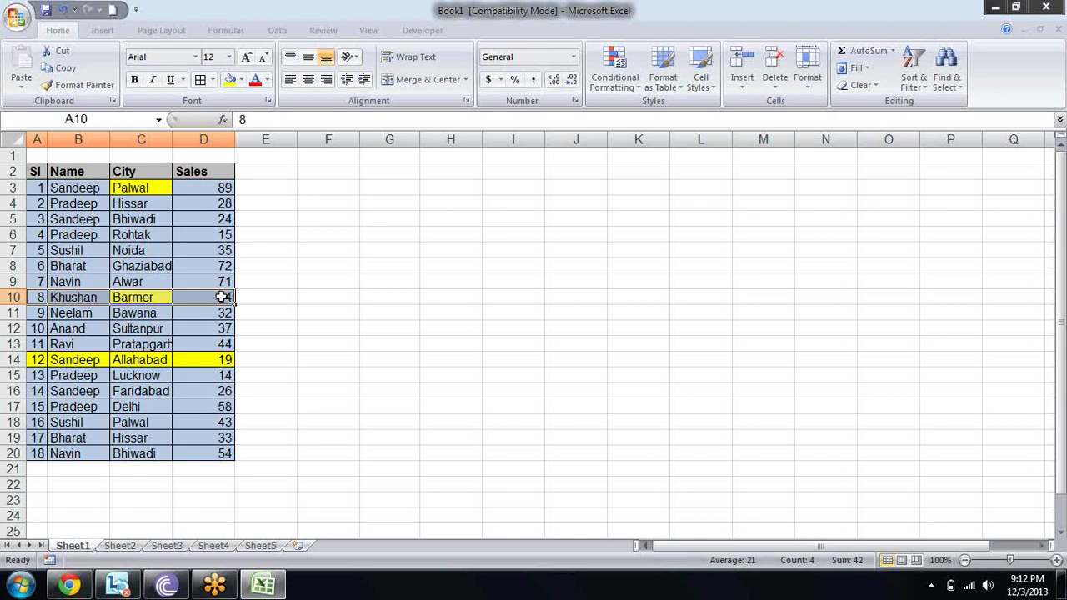
{"action": "key", "text": "F4"}
{"action": "left_click_drag", "start_coordinate": [42, 185], "coordinate": [204, 191]}
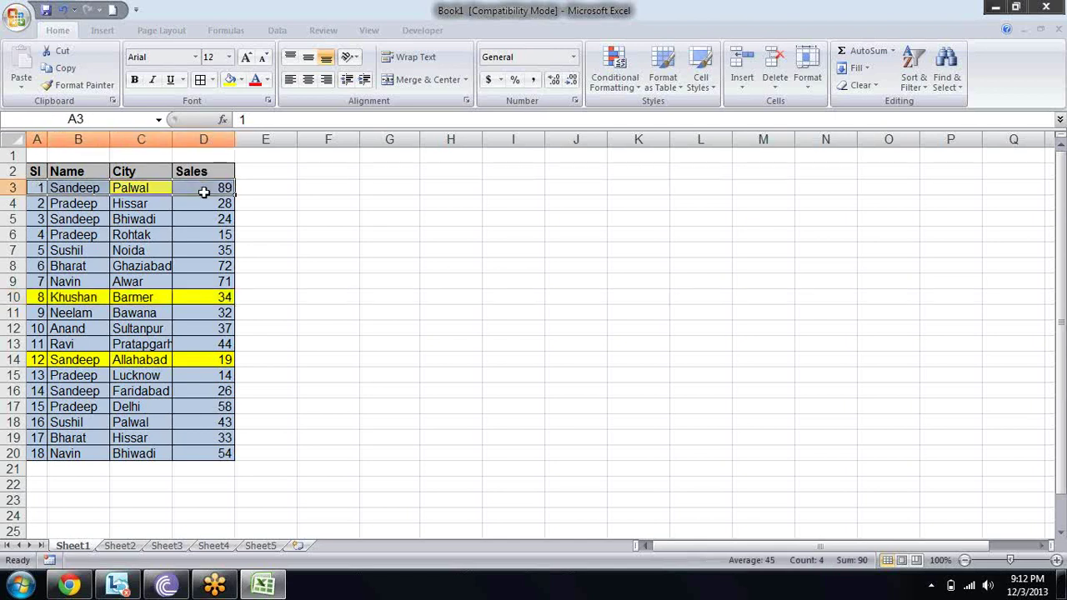
{"action": "key", "text": "F4"}
- Reselect row 3 and check the fill colour choices without changing anything
{"action": "key", "text": "Down"}
{"action": "key", "text": "Down"}
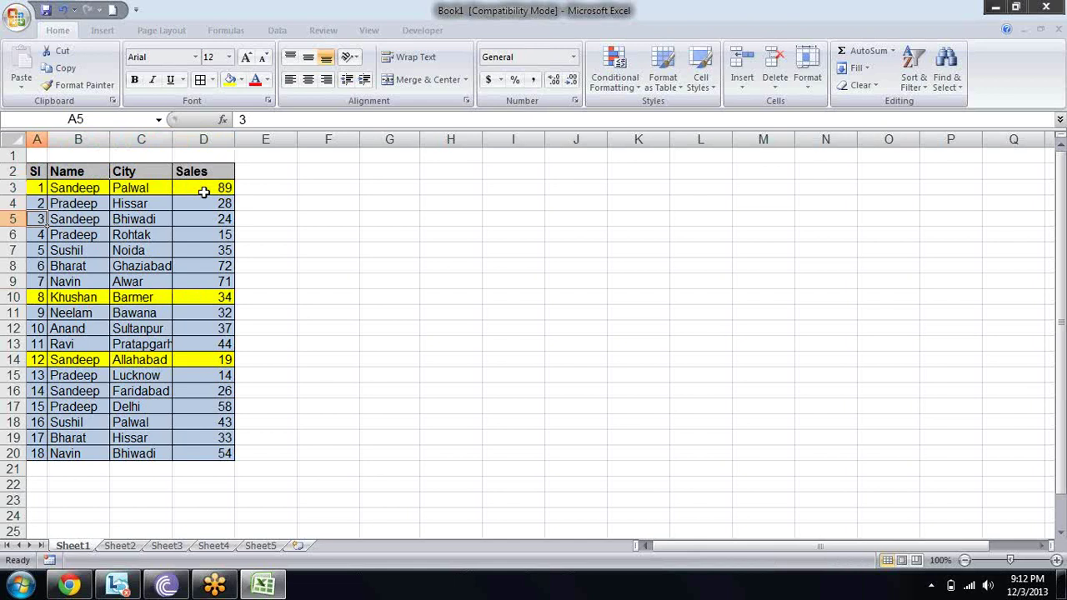
{"action": "key", "text": "Right"}
{"action": "key", "text": "Right"}
{"action": "key", "text": "Right"}
{"action": "key", "text": "Right"}
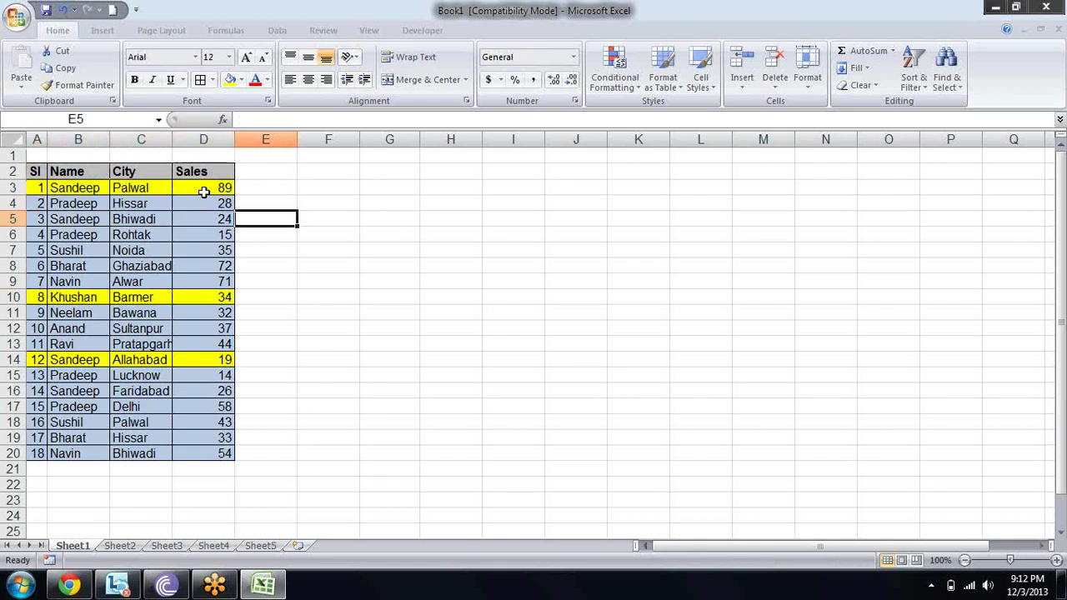
{"action": "key", "text": "Left"}
{"action": "key", "text": "Right"}
{"action": "left_click", "coordinate": [201, 192]}
{"action": "left_click_drag", "start_coordinate": [218, 188], "coordinate": [41, 187]}
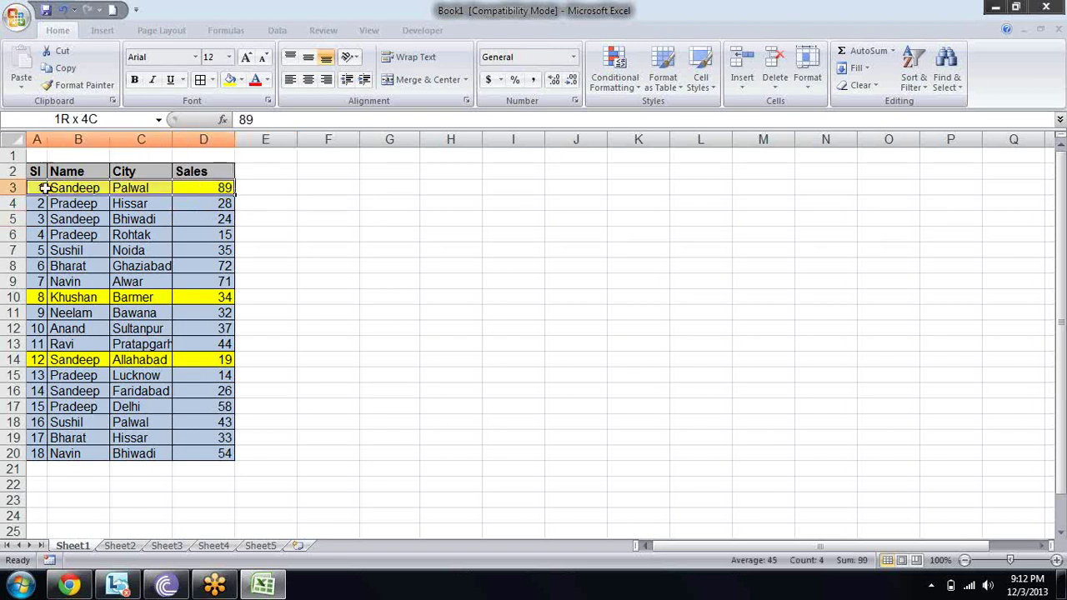
{"action": "left_click", "coordinate": [241, 80]}
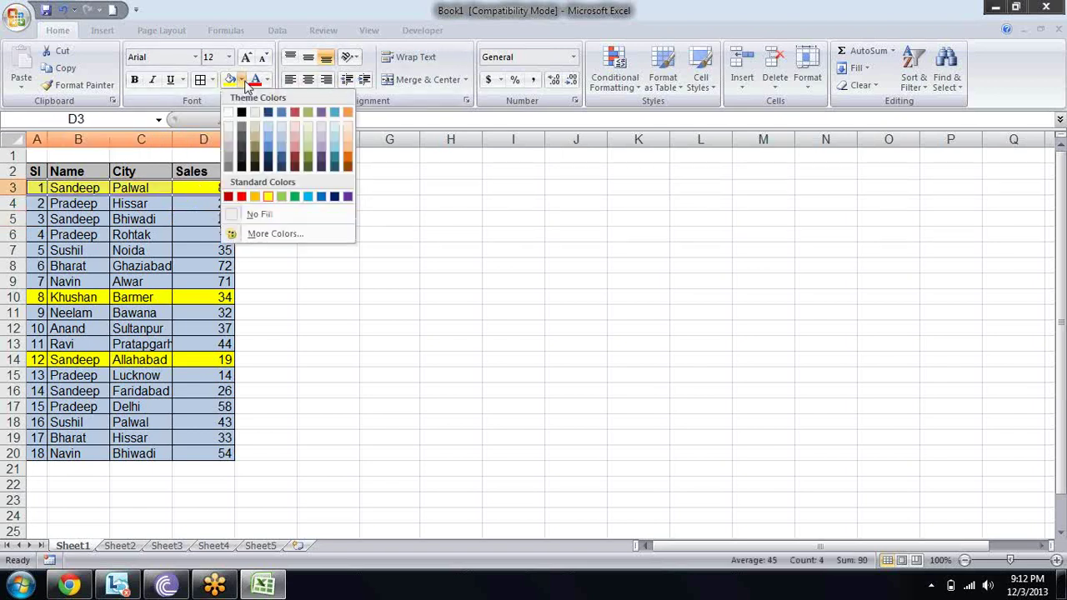
{"action": "left_click", "coordinate": [470, 212]}
{"action": "key", "text": "Down"}
{"action": "key", "text": "Up"}
{"action": "key", "text": "Up"}
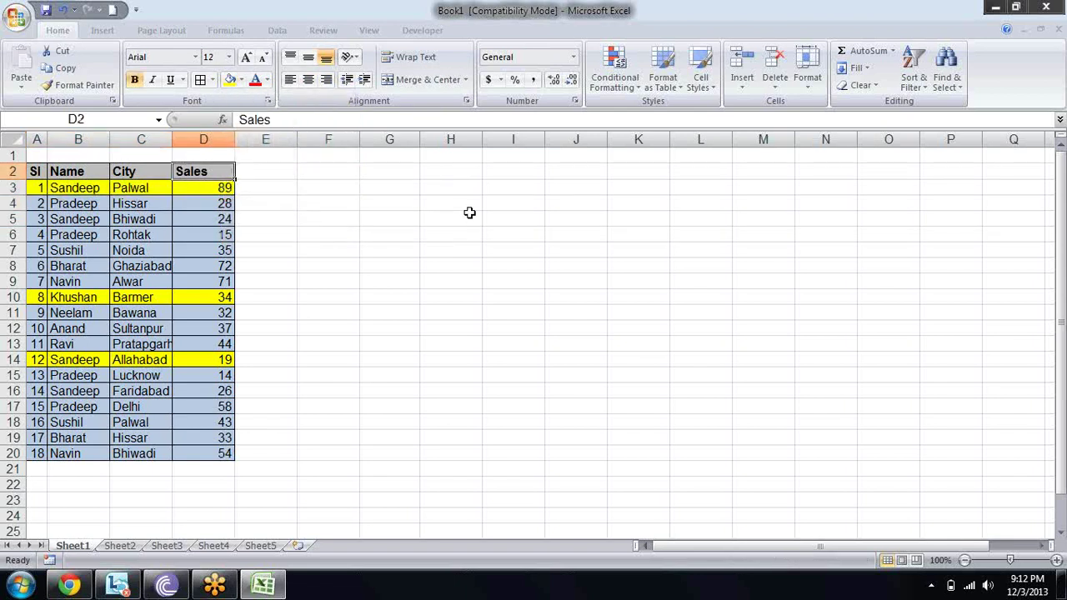
{"action": "key", "text": "Left"}
{"action": "key", "text": "Left"}
{"action": "key", "text": "Left"}
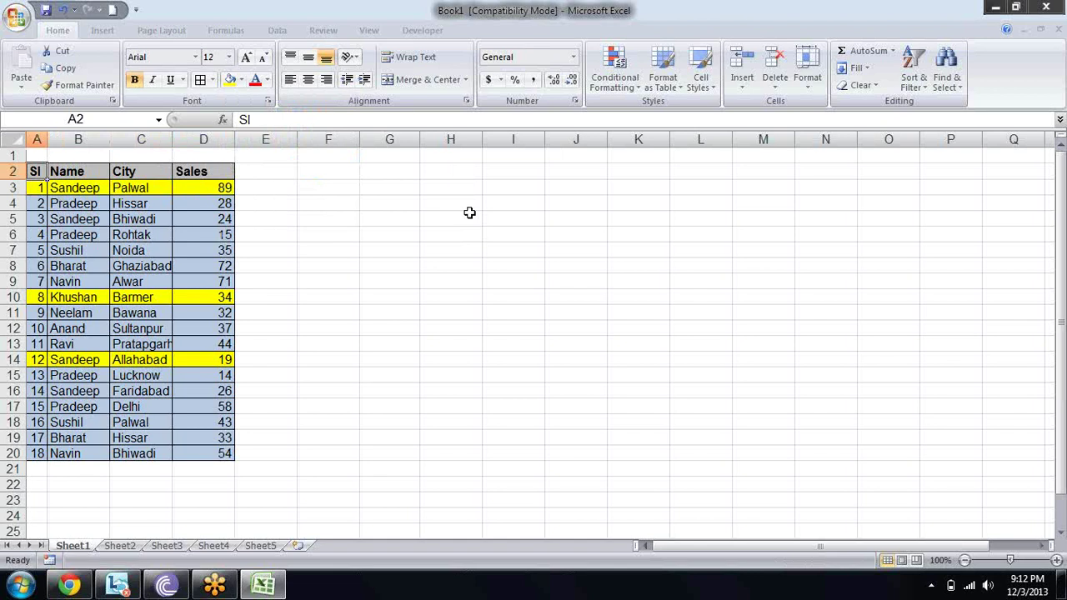
{"action": "key", "text": "Right"}
{"action": "key", "text": "Right"}
{"action": "key", "text": "Right"}
{"action": "key", "text": "Right"}
{"action": "key", "text": "Right"}
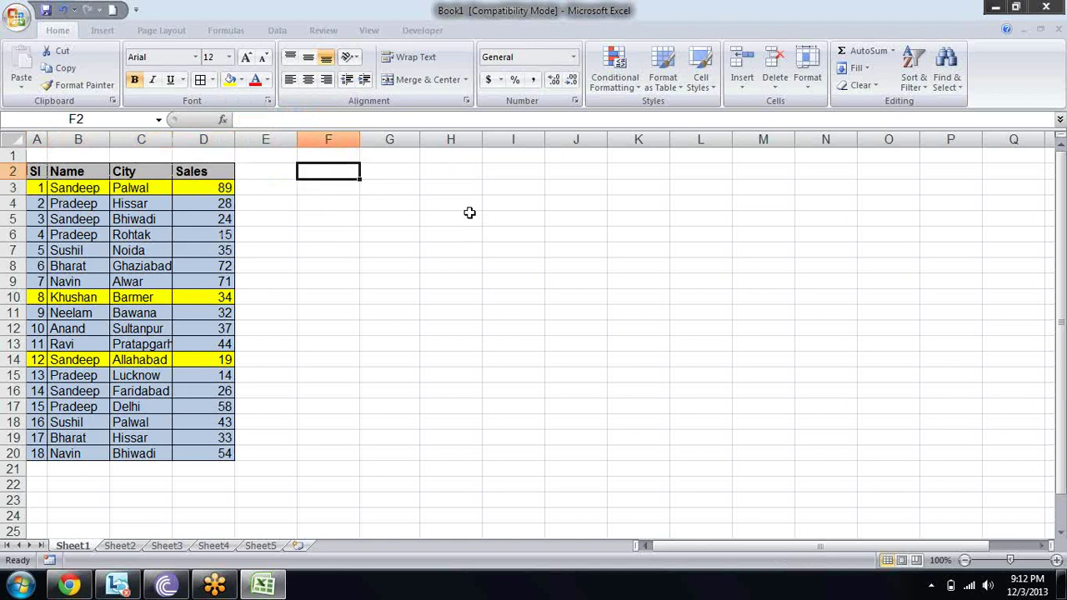
- Open Find and Replace on the Replace tab with the extra options shown
{"action": "left_click", "coordinate": [949, 84]}
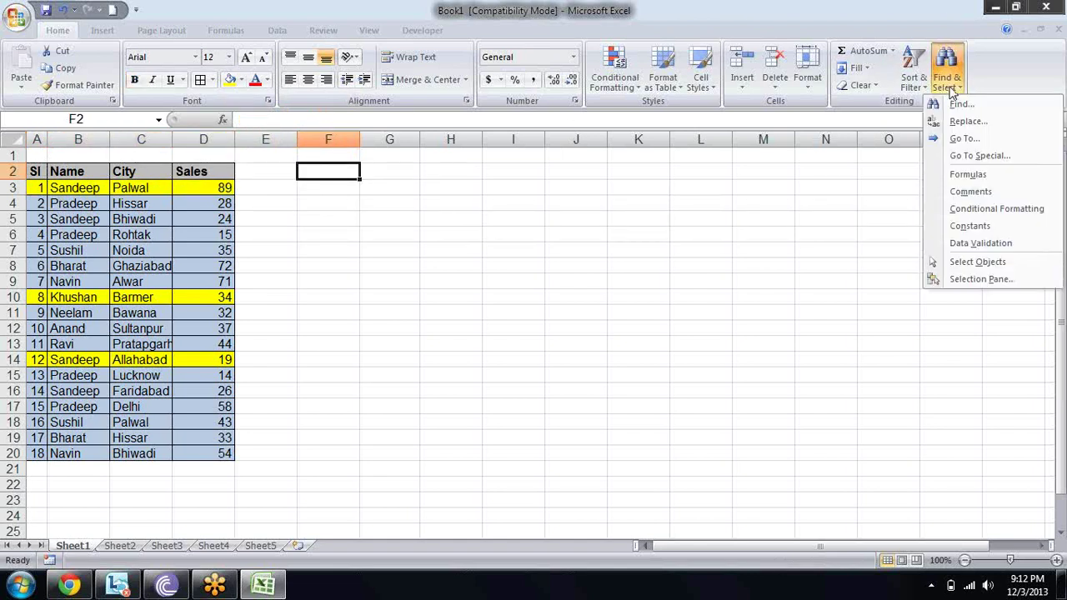
{"action": "left_click", "coordinate": [967, 104]}
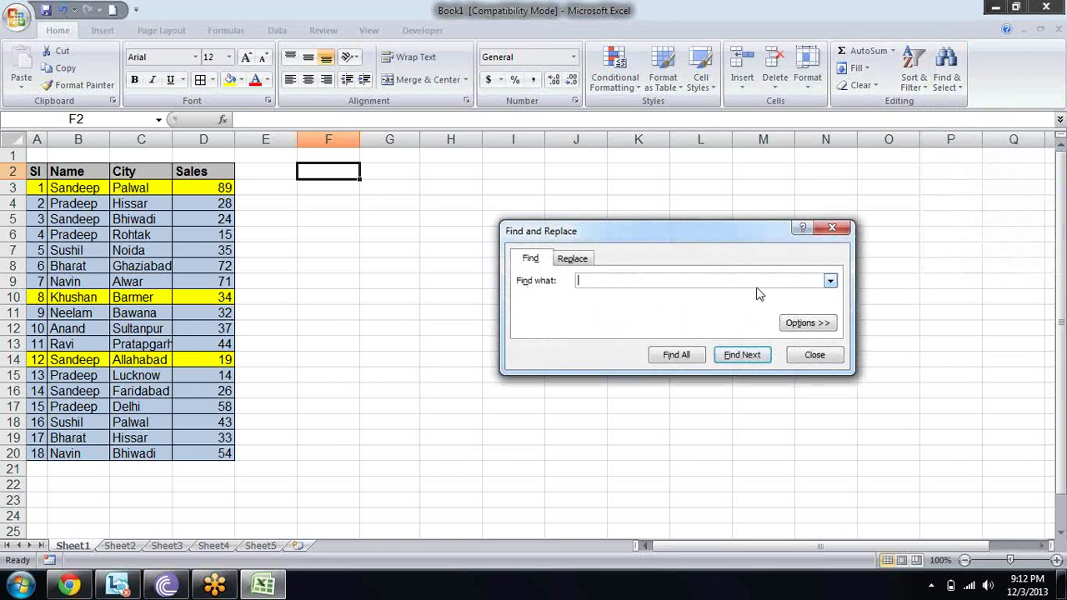
{"action": "left_click", "coordinate": [570, 257]}
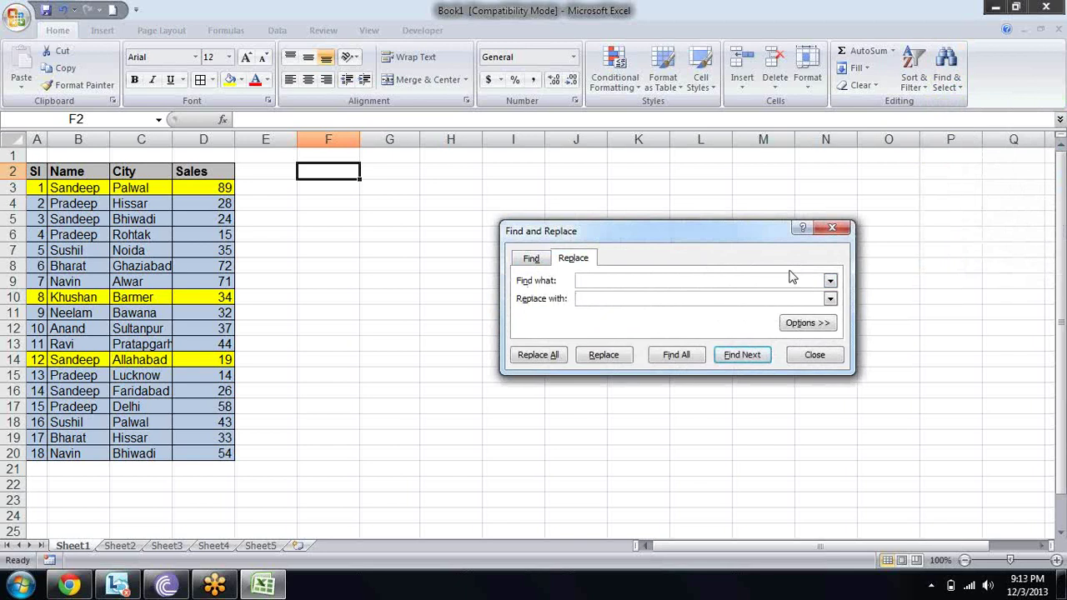
{"action": "left_click", "coordinate": [831, 281]}
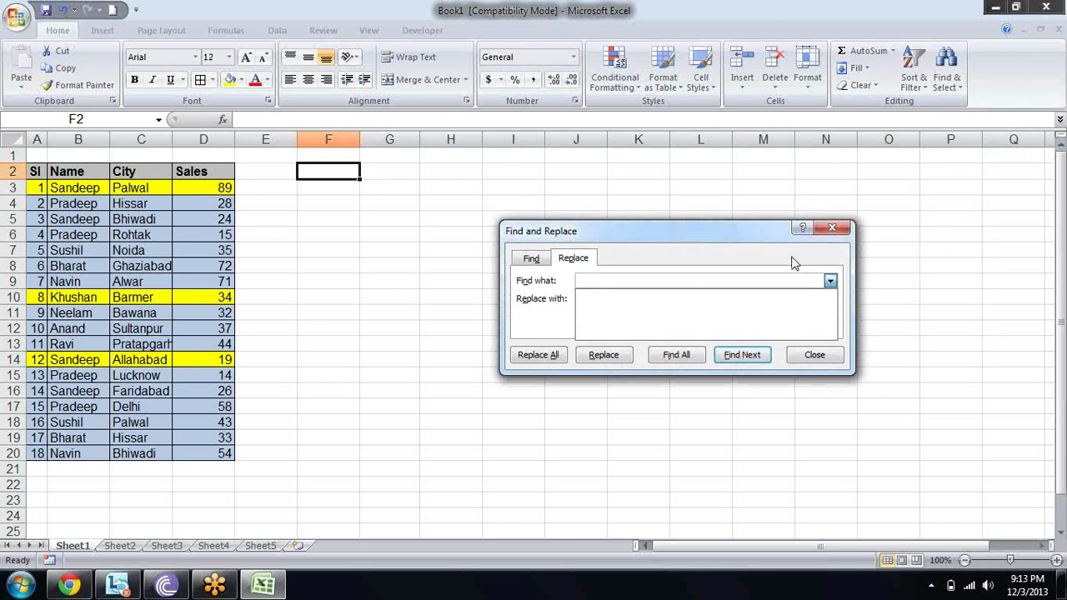
{"action": "left_click", "coordinate": [796, 264]}
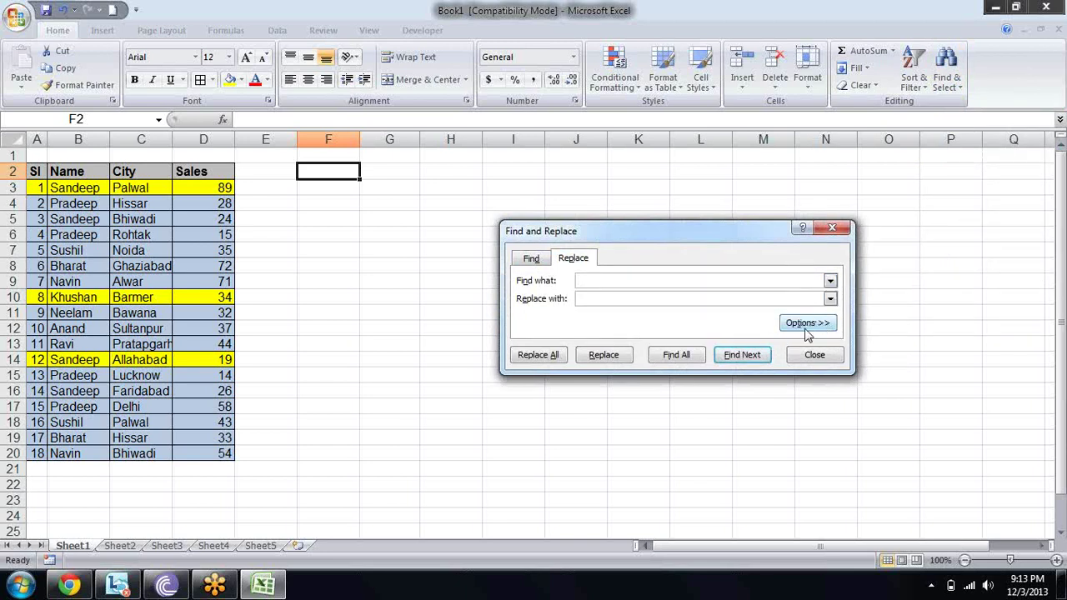
{"action": "left_click", "coordinate": [805, 325]}
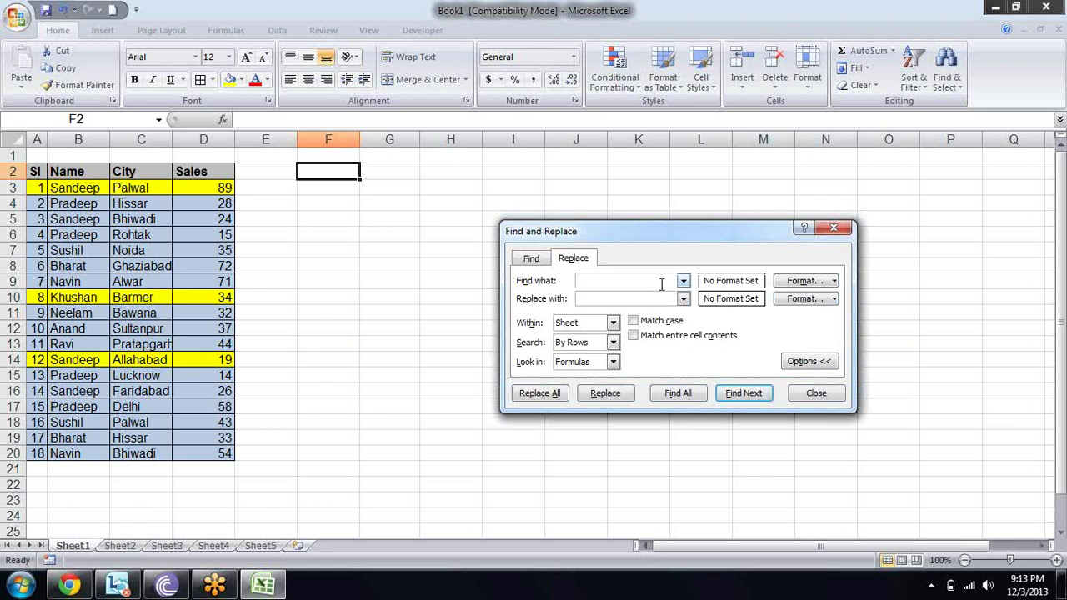
{"action": "left_click", "coordinate": [833, 282]}
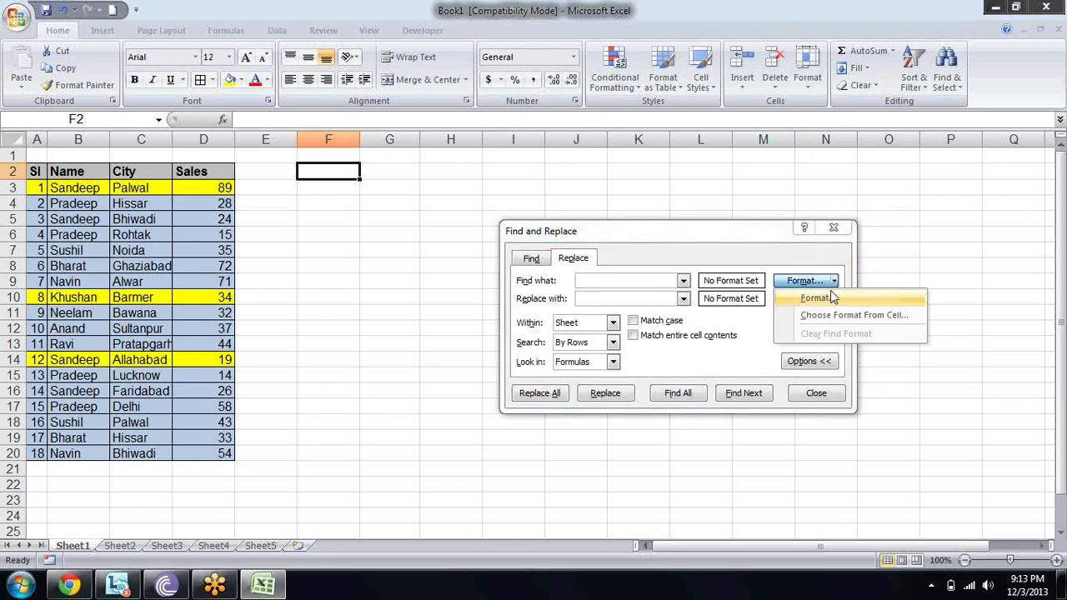
{"action": "left_click", "coordinate": [738, 286]}
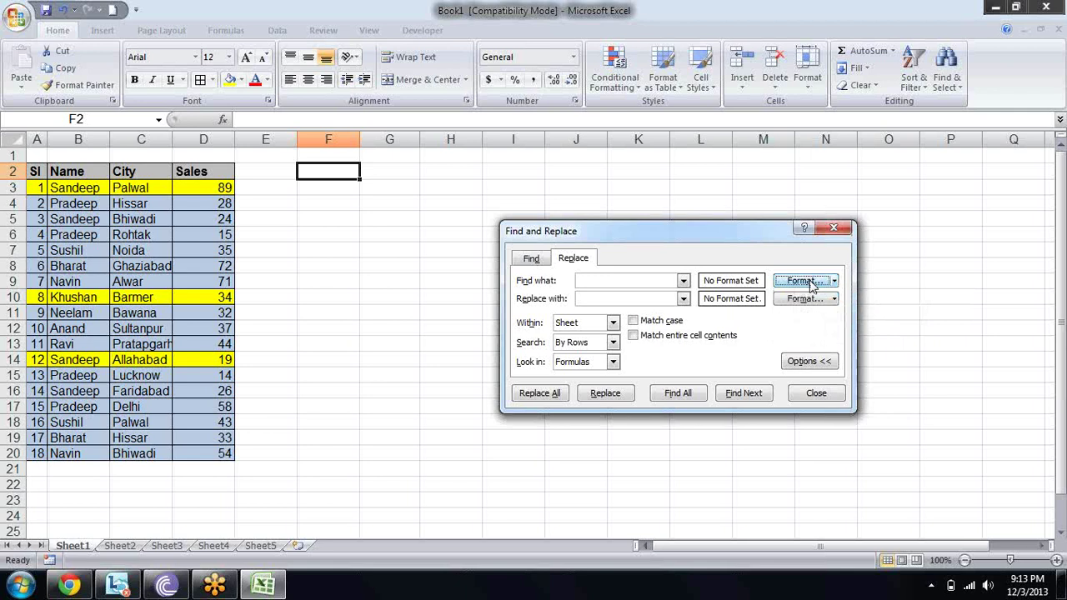
- Set the Find format to the yellow fill sampled from cell C3
{"action": "left_click", "coordinate": [804, 281]}
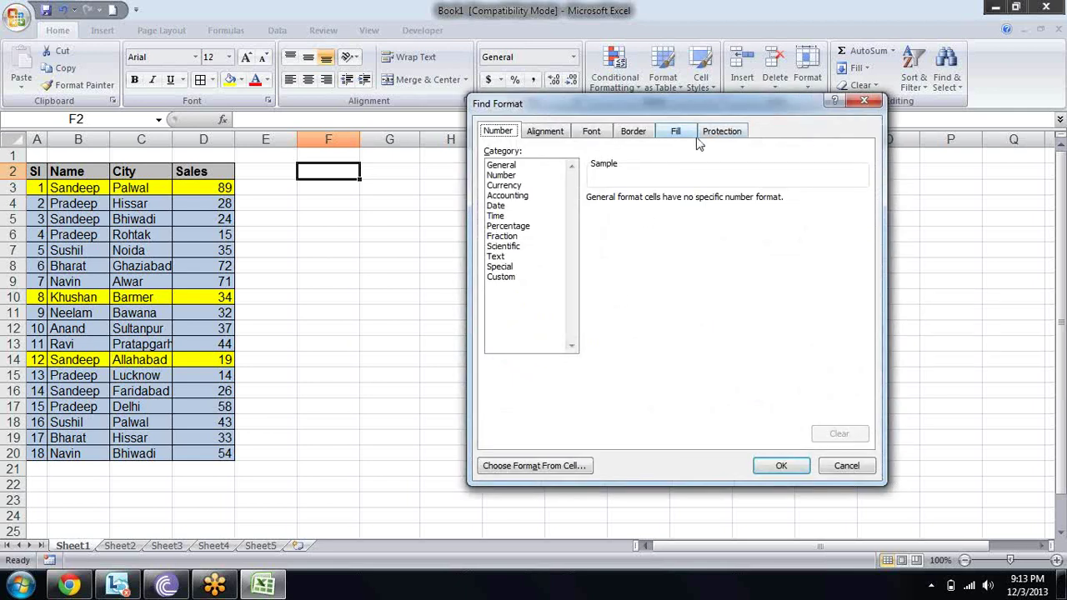
{"action": "left_click", "coordinate": [675, 134]}
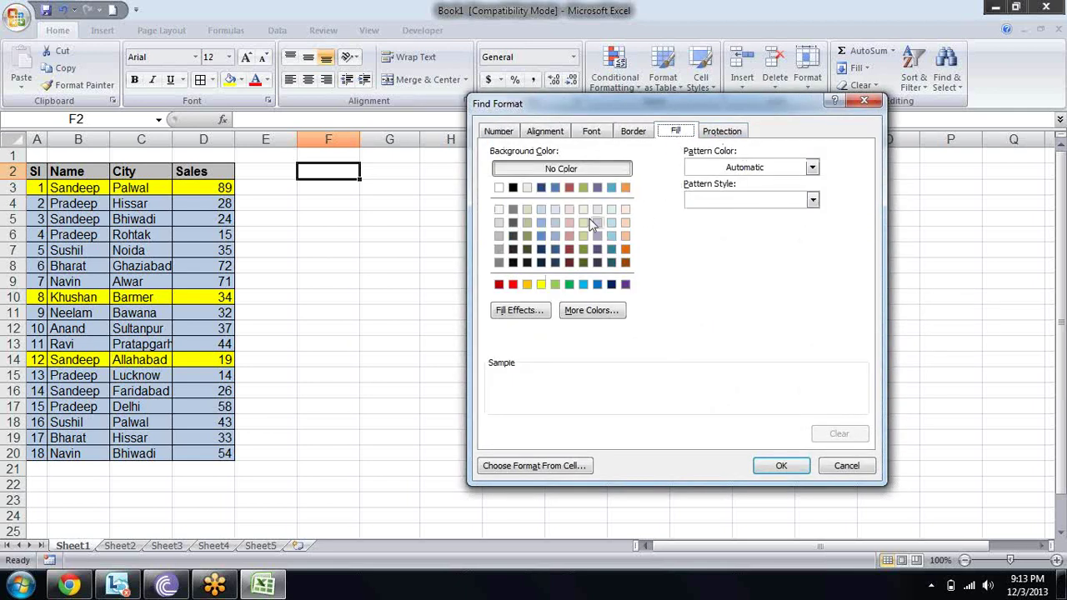
{"action": "left_click", "coordinate": [541, 285]}
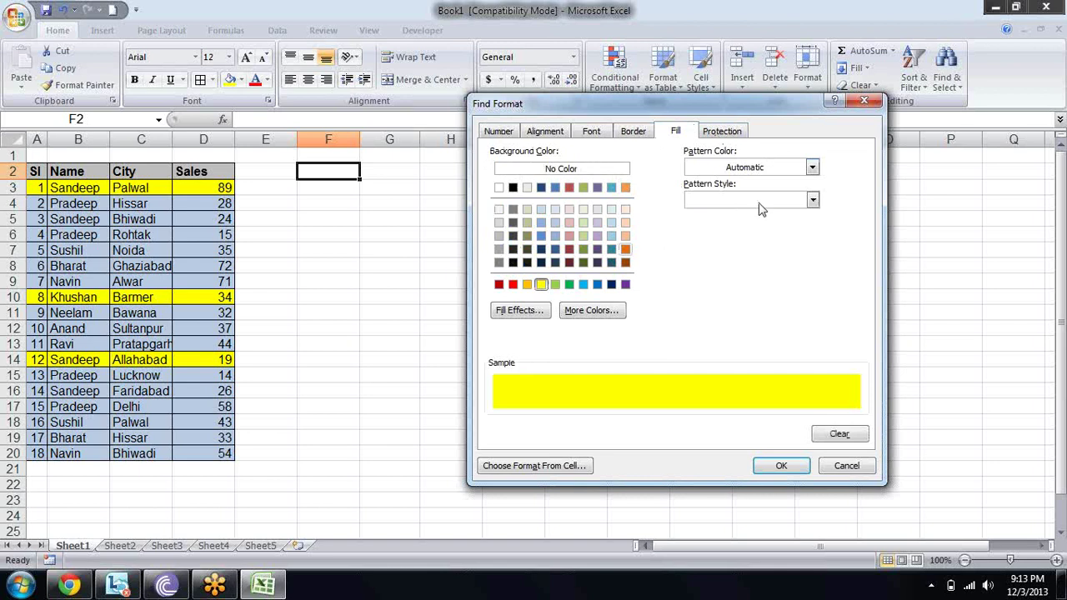
{"action": "left_click", "coordinate": [846, 465]}
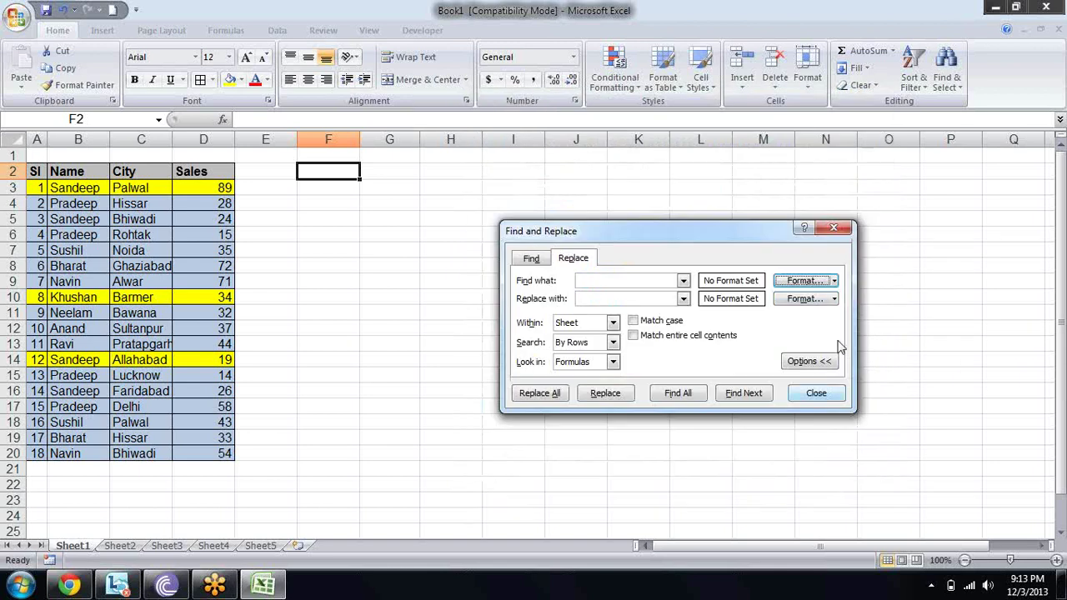
{"action": "left_click", "coordinate": [834, 281]}
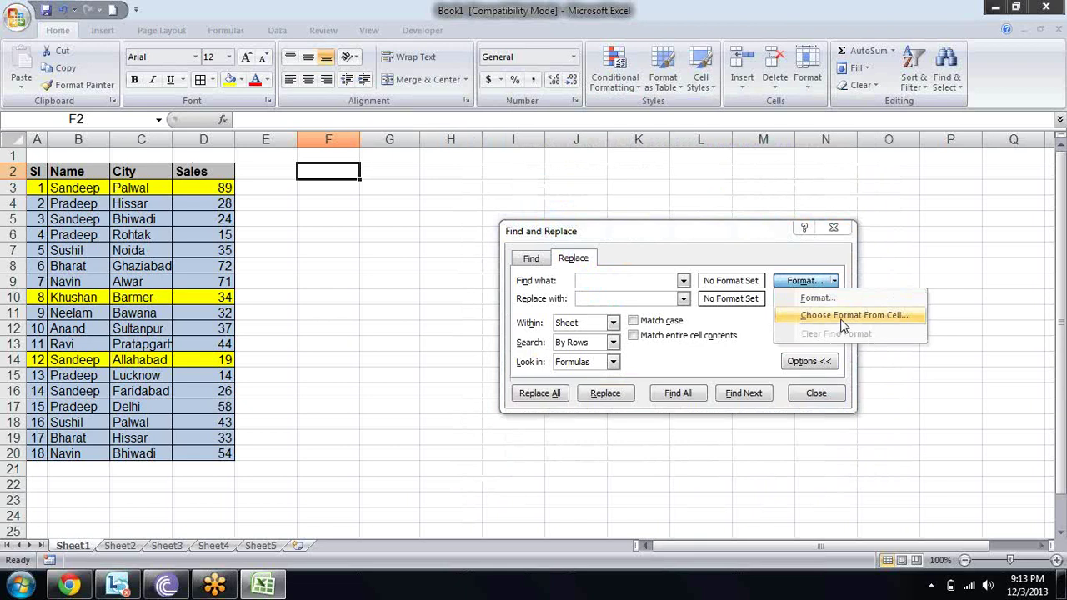
{"action": "left_click", "coordinate": [844, 317]}
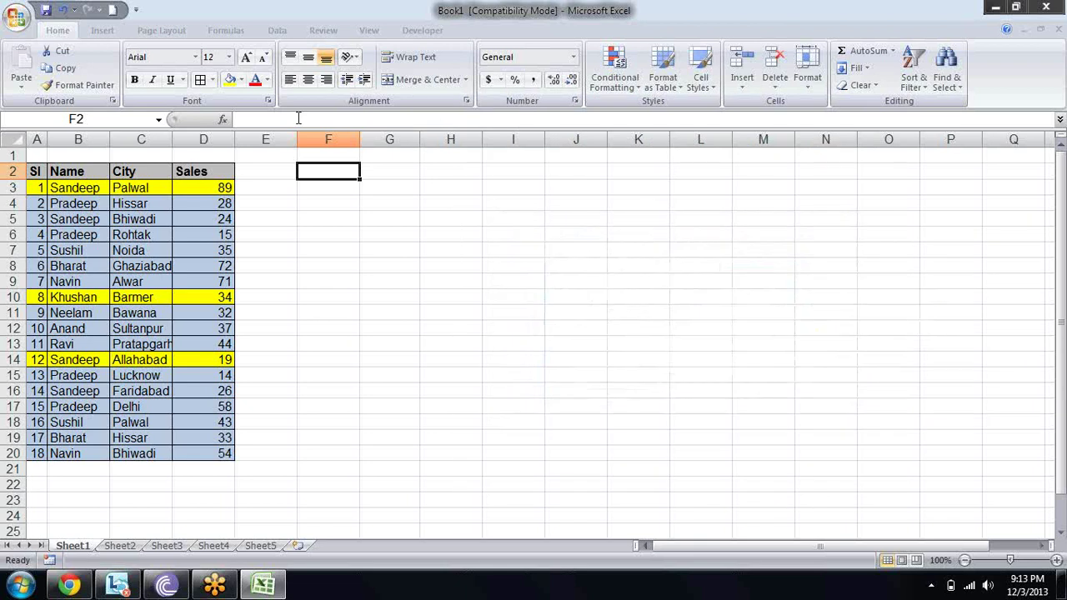
{"action": "left_click", "coordinate": [136, 183]}
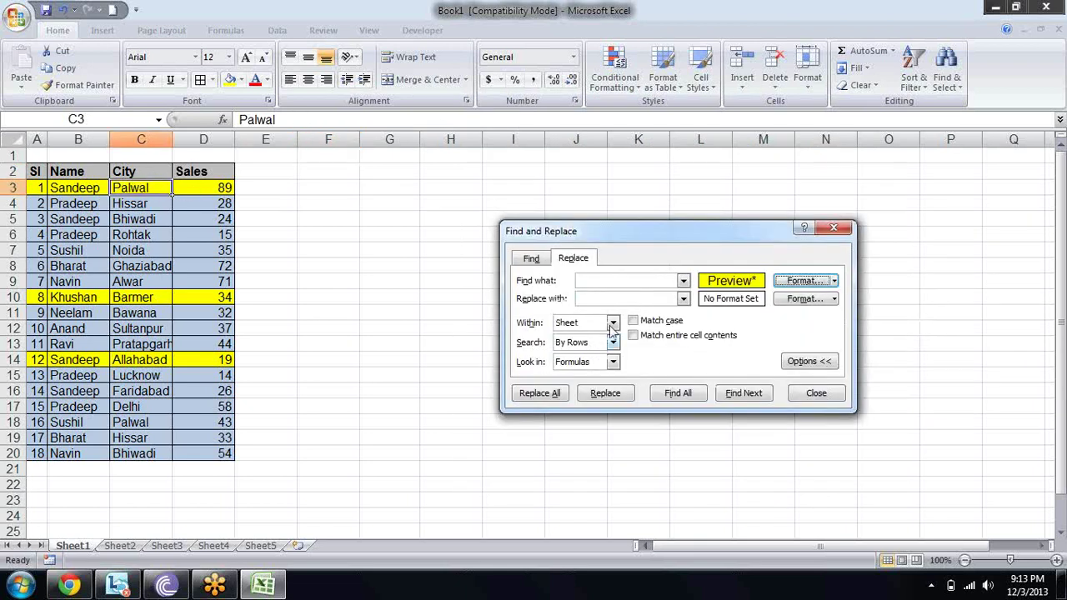
- Set the Replace format to a green fill
{"action": "left_click", "coordinate": [836, 300]}
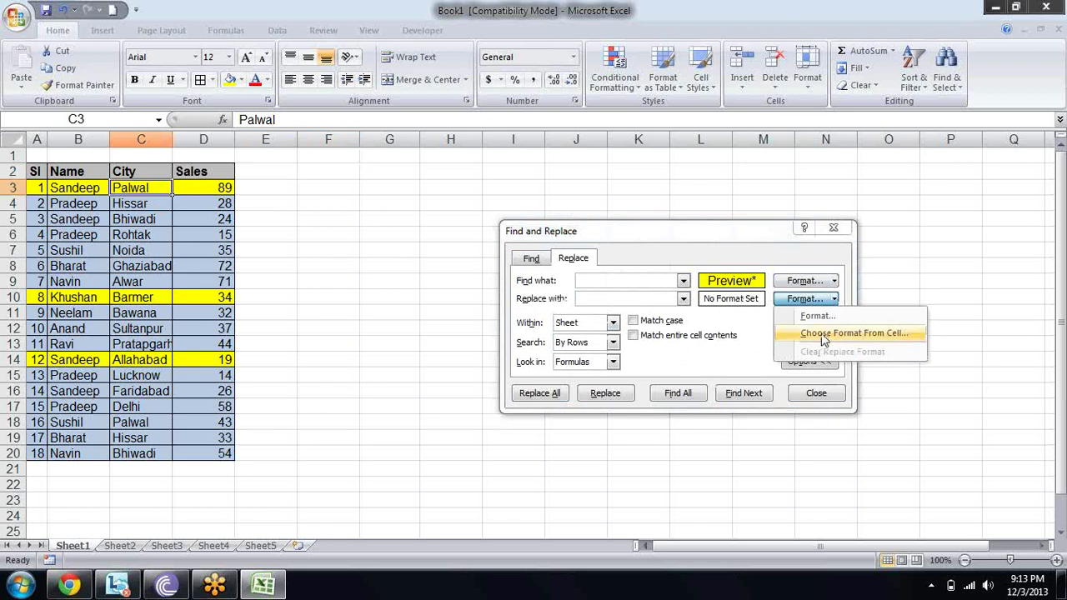
{"action": "left_click", "coordinate": [811, 319]}
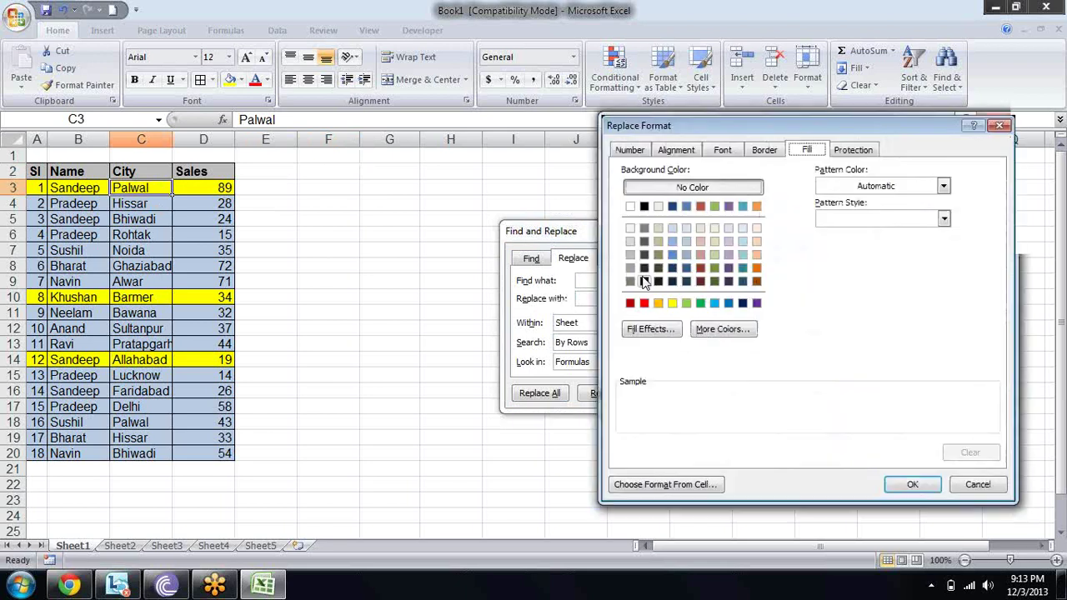
{"action": "left_click", "coordinate": [686, 303]}
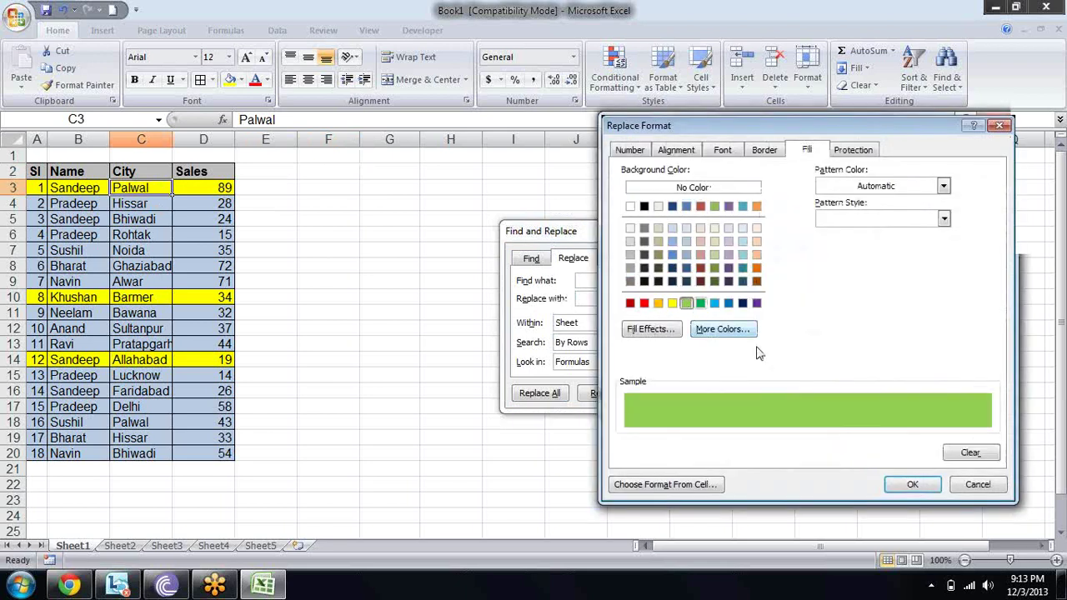
{"action": "left_click", "coordinate": [908, 490]}
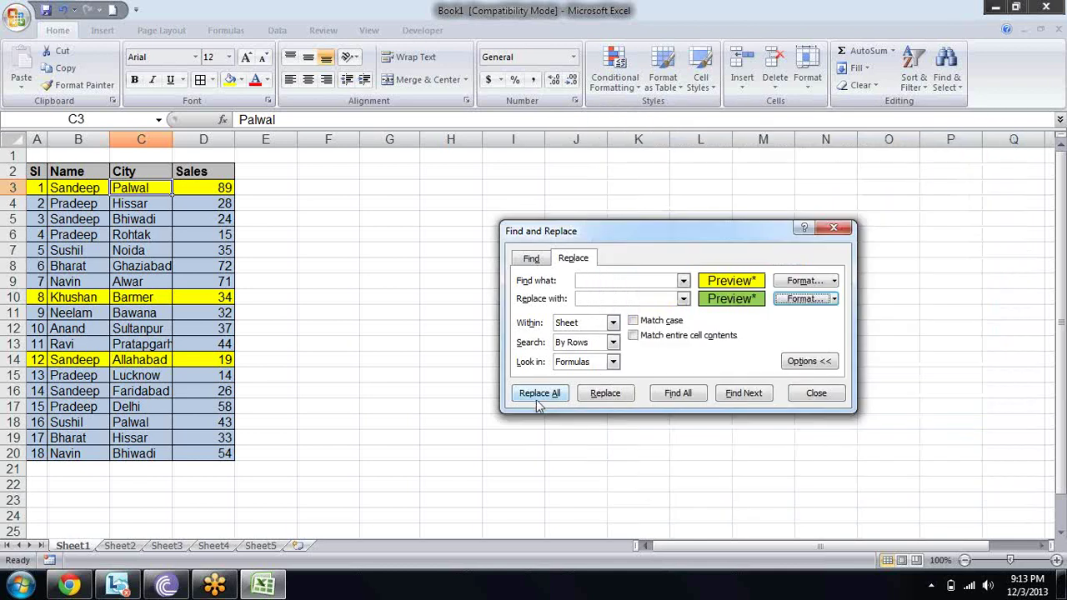
- Run the 12-cell yellow-to-green Replace All, then undo it since it blanked the rows
{"action": "left_click", "coordinate": [540, 394]}
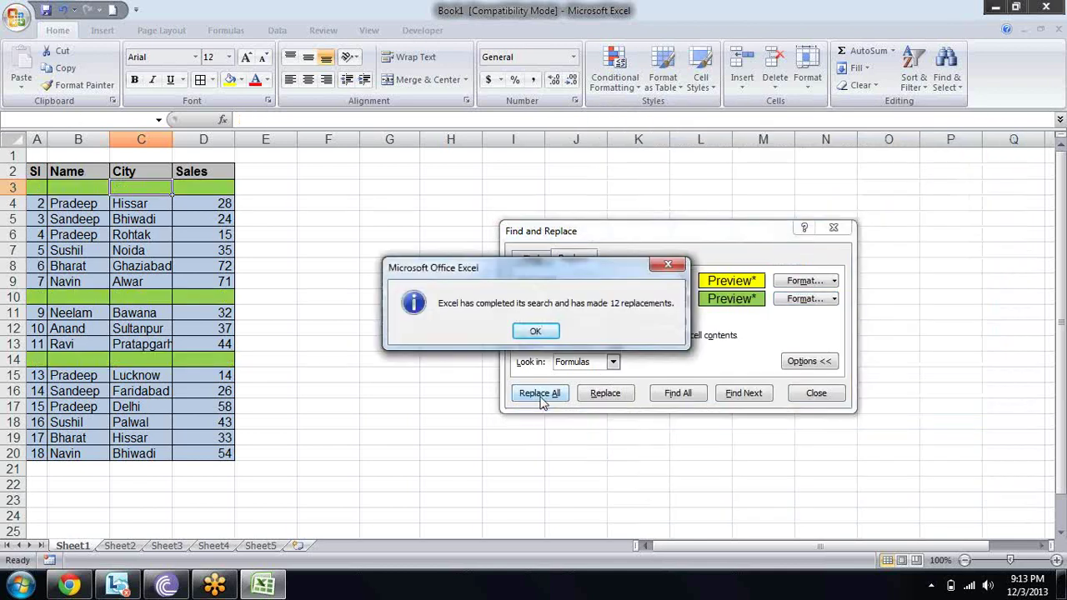
{"action": "mouse_move", "coordinate": [546, 279]}
{"action": "left_mouse_down"}
{"action": "mouse_move", "coordinate": [615, 417]}
{"action": "mouse_move", "coordinate": [556, 173]}
{"action": "left_mouse_up"}
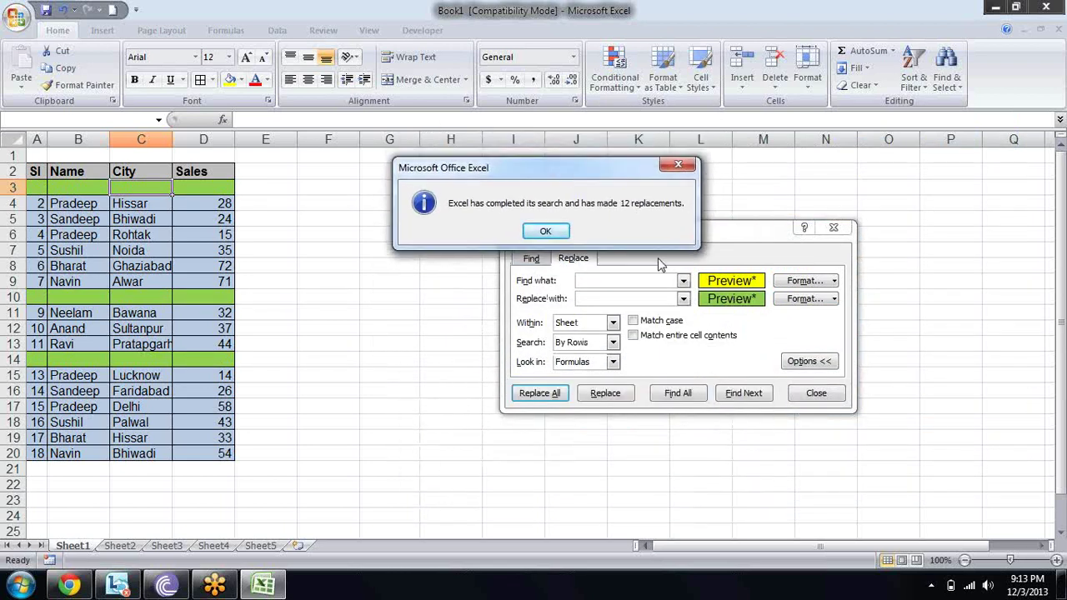
{"action": "left_click", "coordinate": [680, 165]}
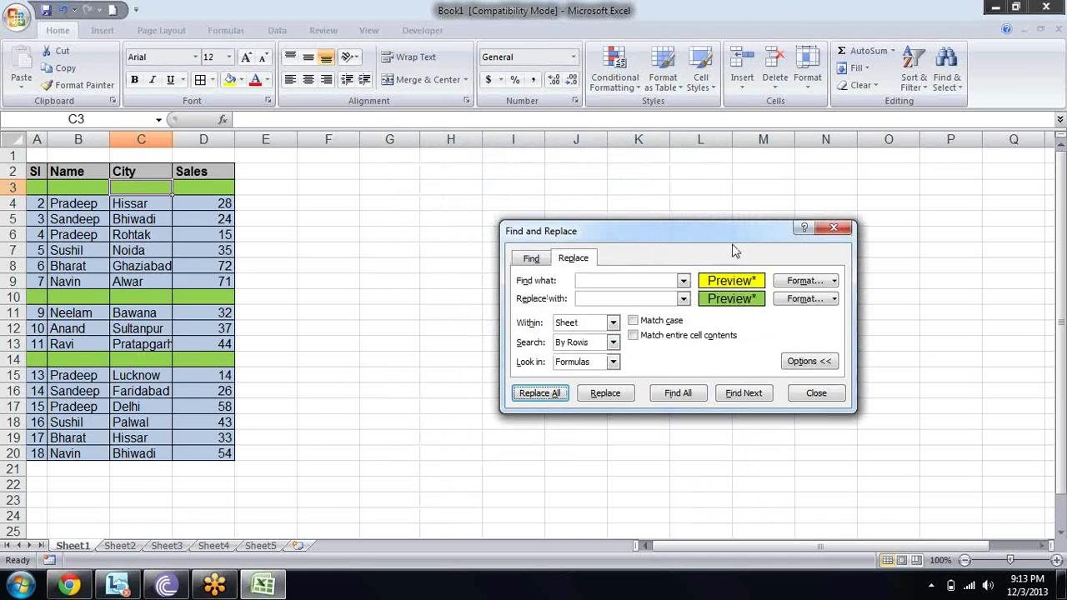
{"action": "left_click", "coordinate": [656, 285]}
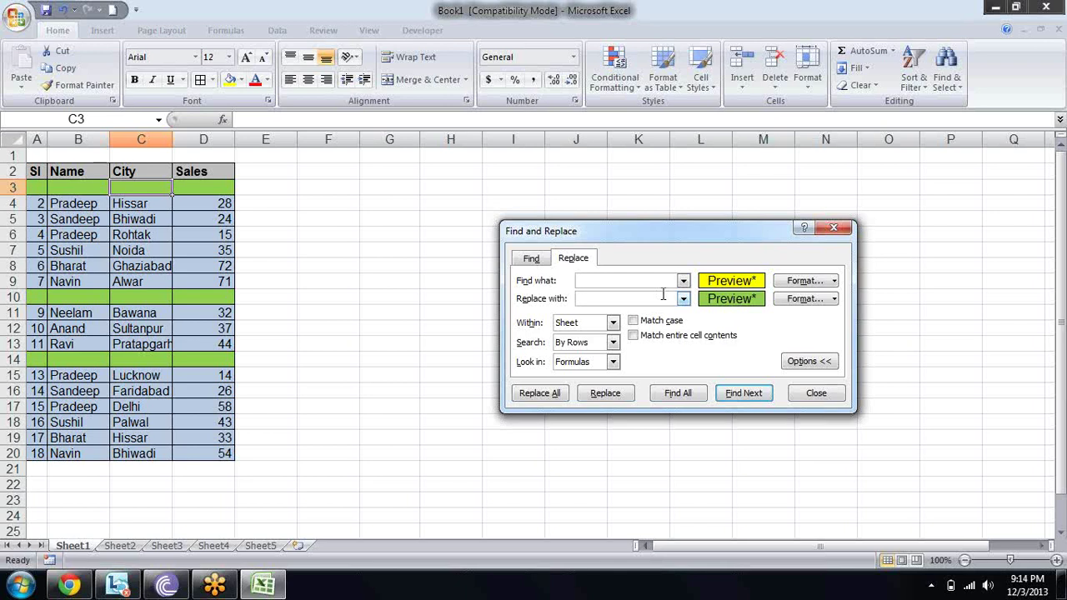
{"action": "left_click", "coordinate": [815, 393]}
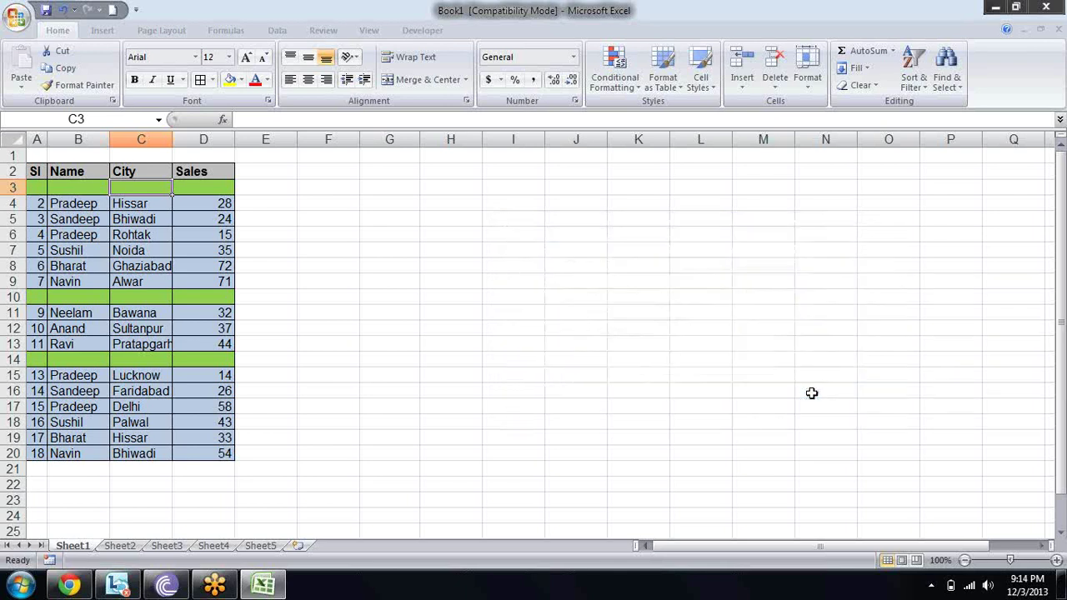
{"action": "key", "text": "ctrl+z"}
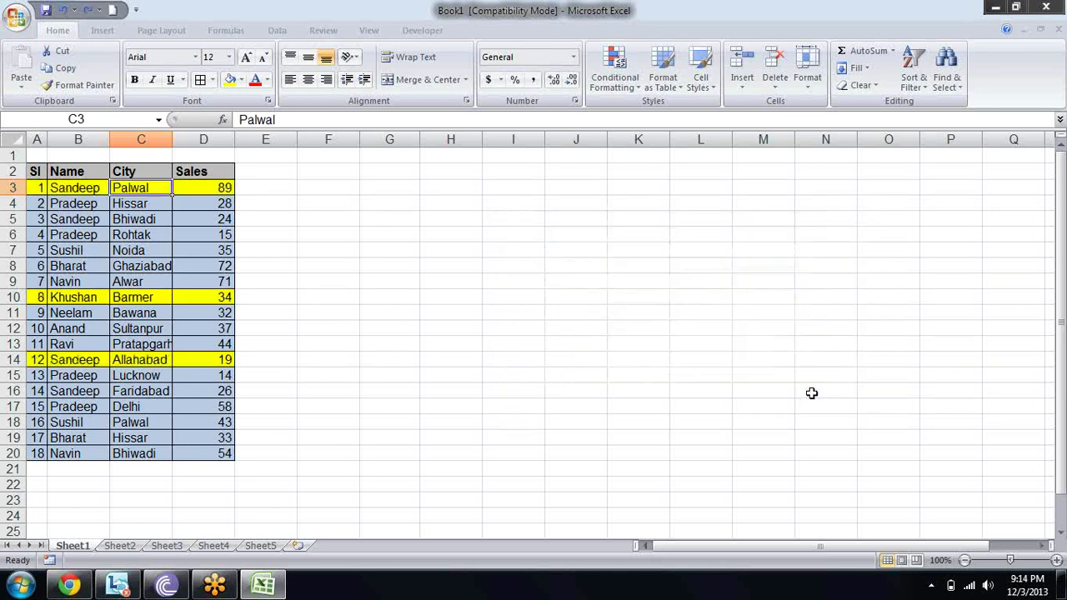
- Rerun Replace All so the 12 yellow cells in rows 3, 10 and 14 turn green
{"action": "key", "text": "ctrl+f"}
{"action": "left_click", "coordinate": [563, 260]}
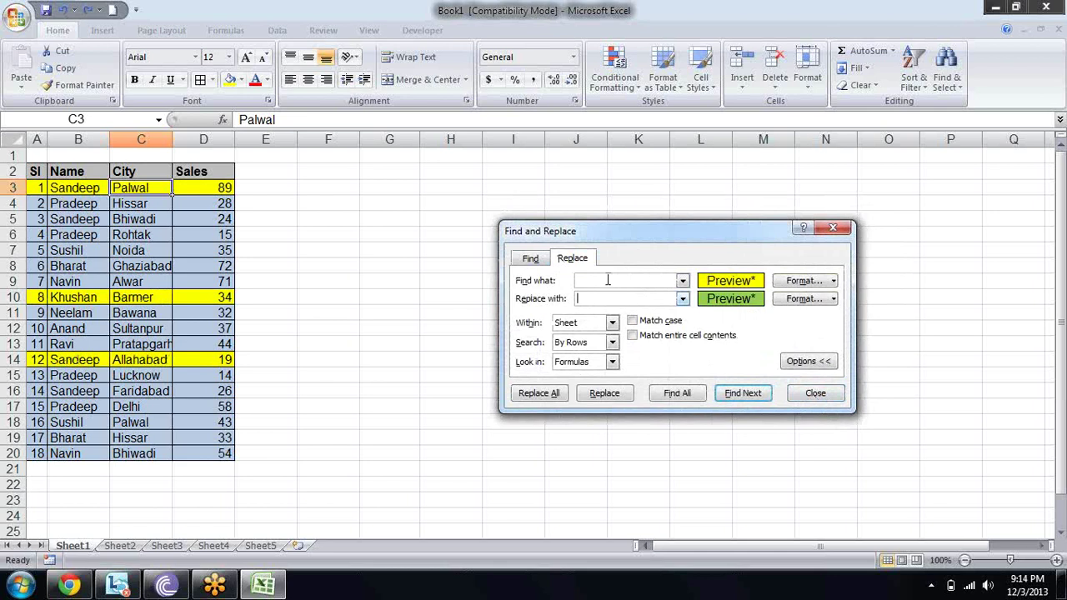
{"action": "left_click", "coordinate": [550, 396]}
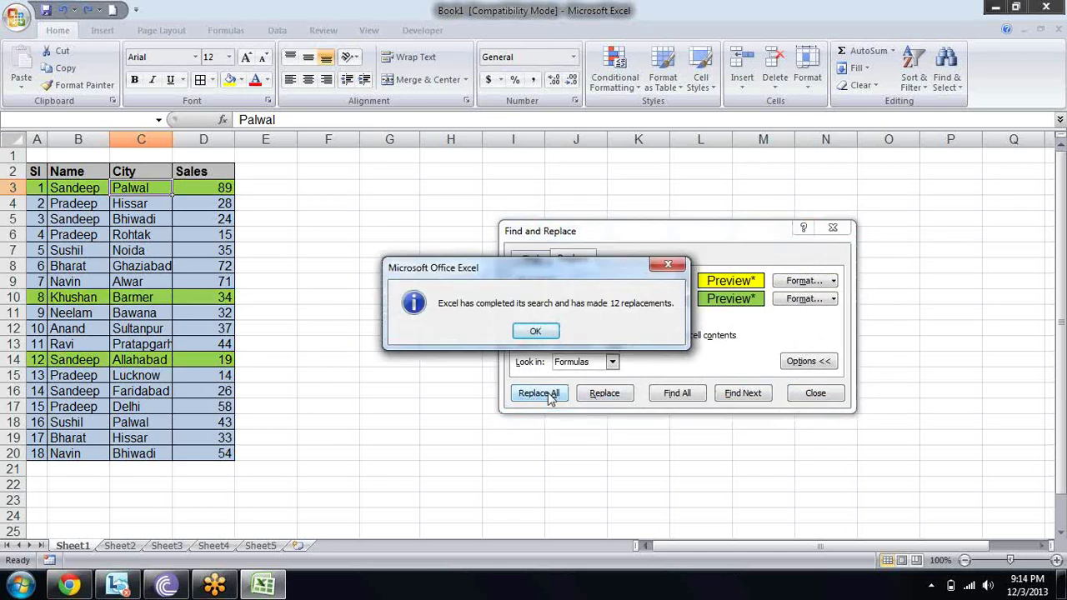
{"action": "left_click", "coordinate": [538, 332]}
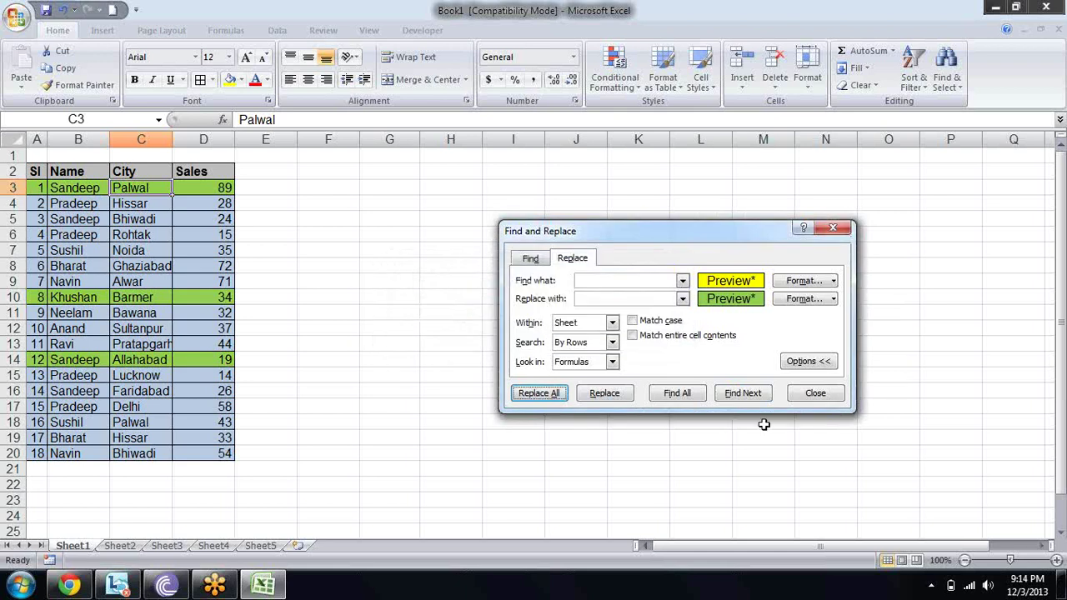
{"action": "left_click", "coordinate": [816, 393]}
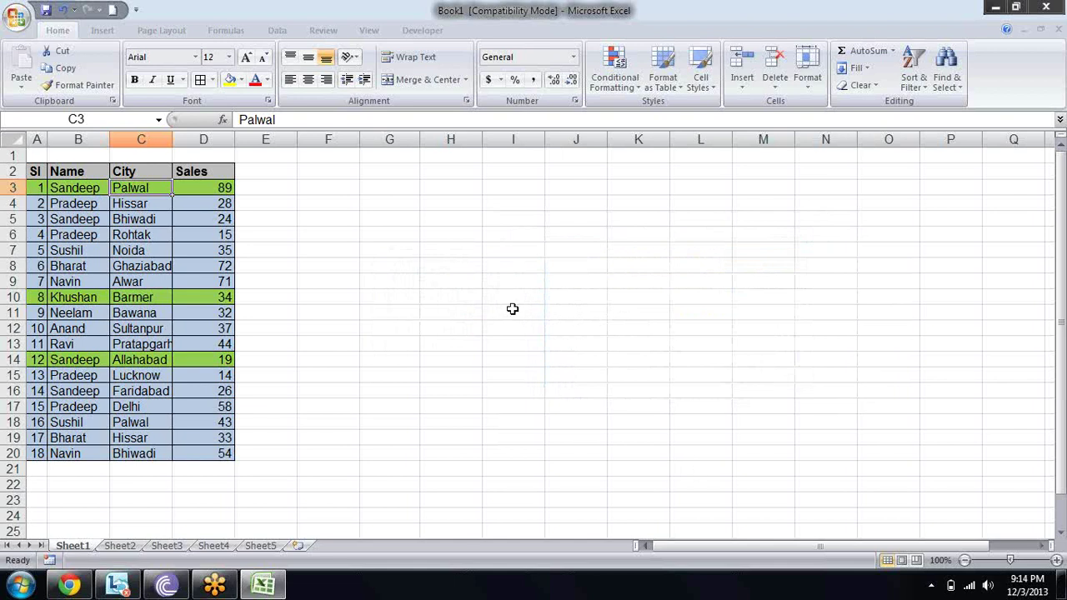
{"action": "left_click", "coordinate": [388, 236]}
- Clear the 9-Apr-00 date from cell G4
{"action": "key", "text": "Up"}
{"action": "key", "text": "Up"}
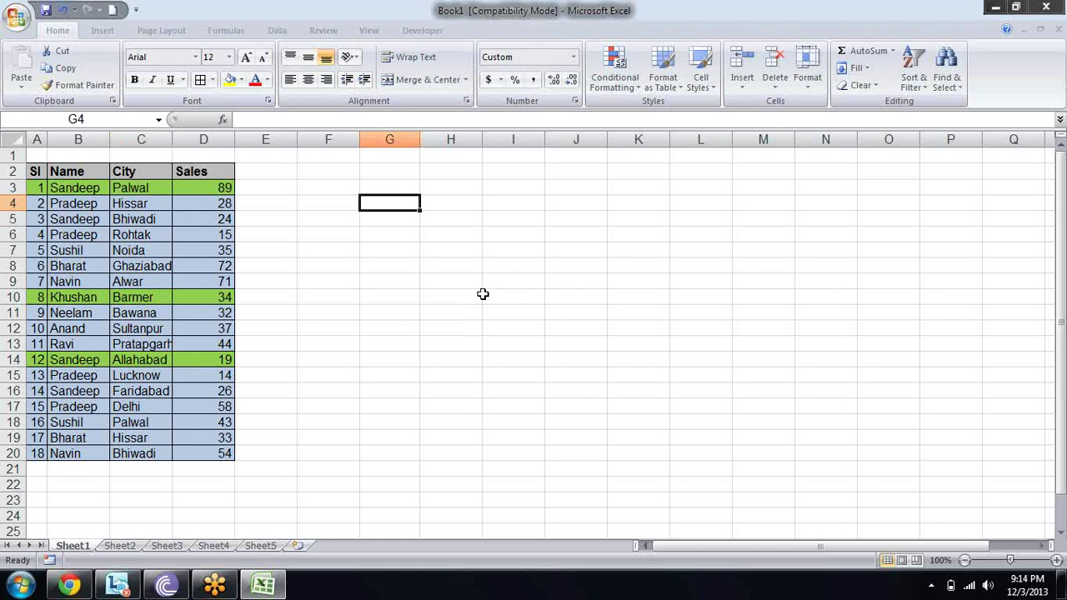
{"action": "type", "text": "100"}
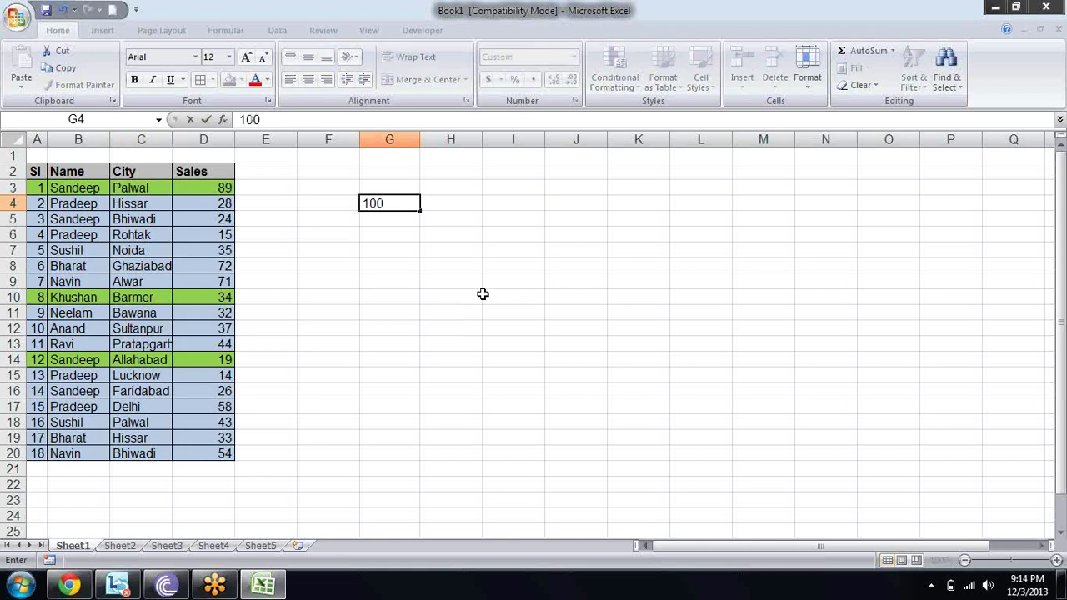
{"action": "key", "text": "Tab"}
{"action": "key", "text": "Left"}
{"action": "key", "text": "Delete"}
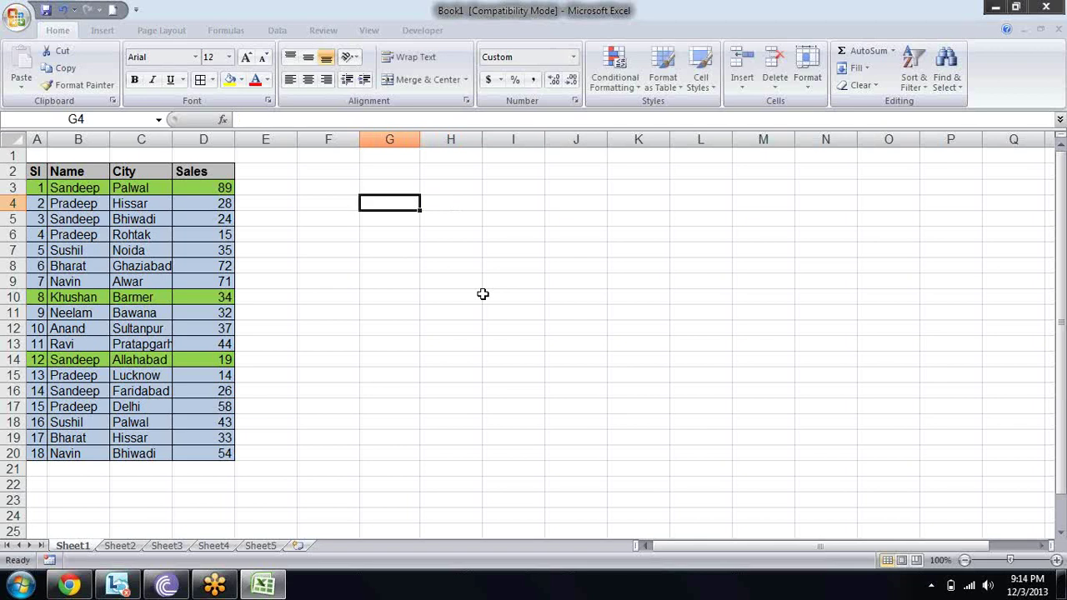
- Enter 200 in H6 and =H6*12.36% (24.72) in I6
{"action": "key", "text": "Down"}
{"action": "key", "text": "Down"}
{"action": "key", "text": "Right"}
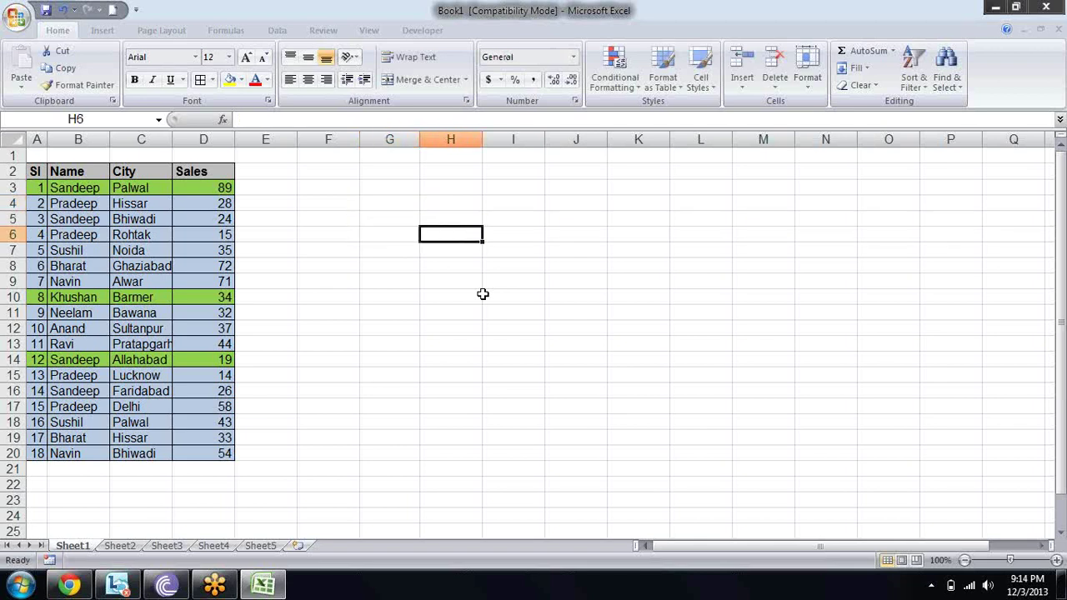
{"action": "type", "text": "200"}
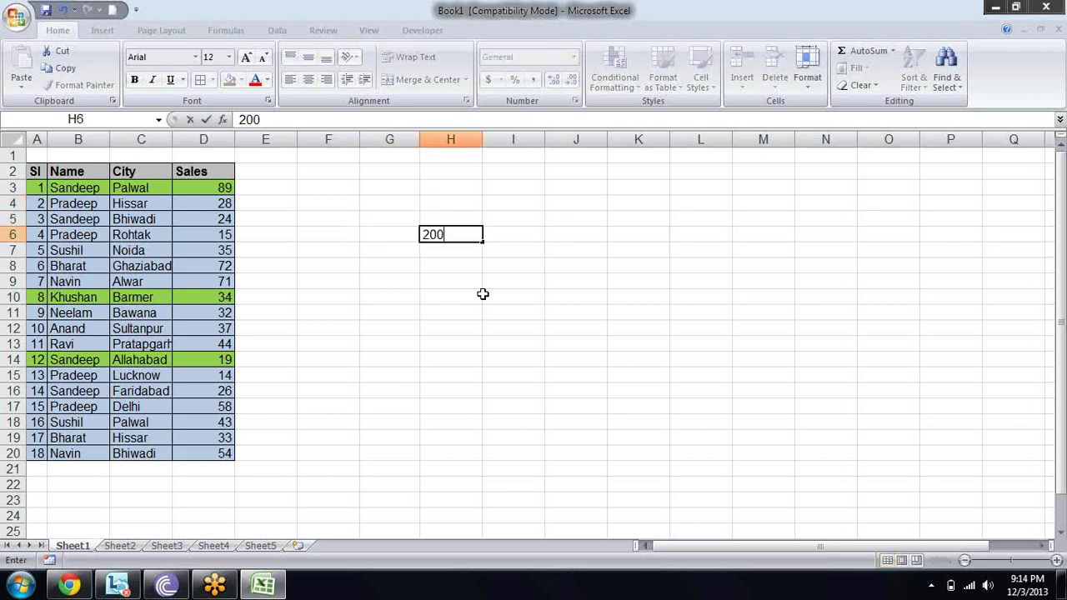
{"action": "key", "text": "Right"}
{"action": "type", "text": "="}
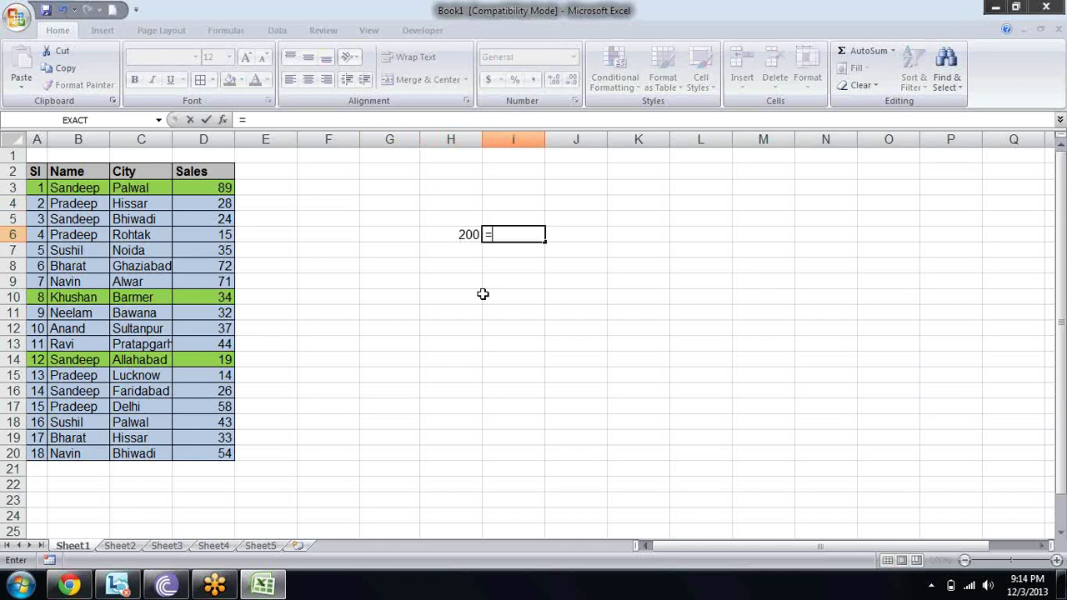
{"action": "key", "text": "Left"}
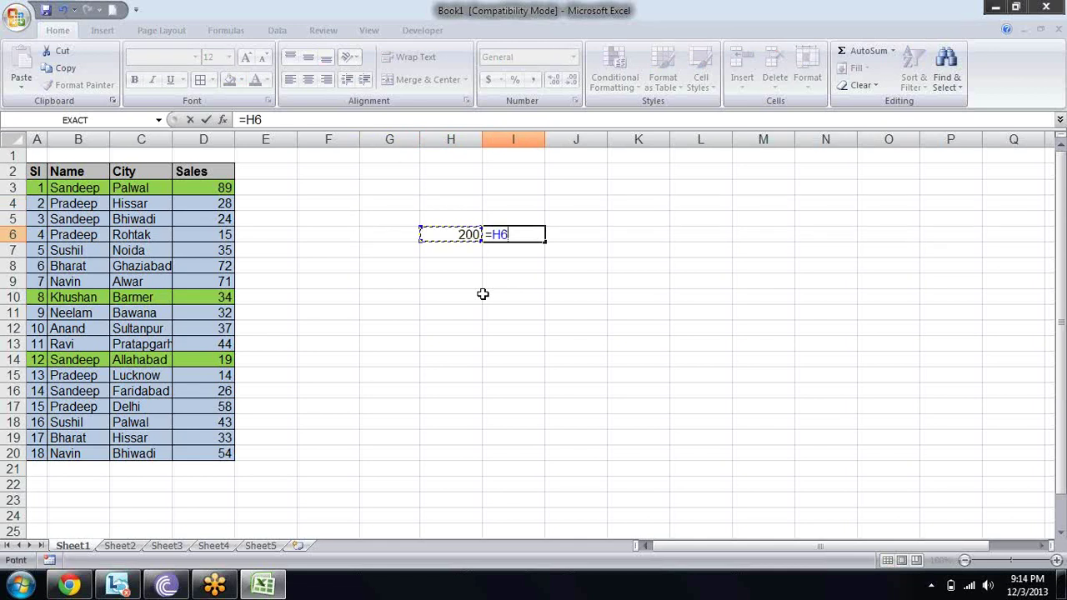
{"action": "type", "text": "*12."}
{"action": "type", "text": "36%"}
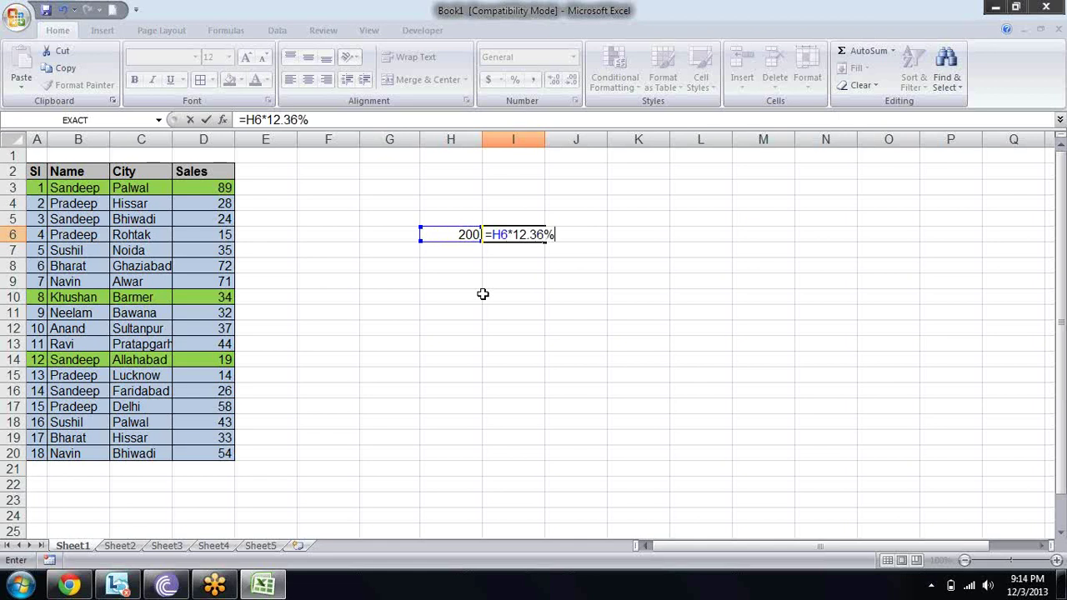
{"action": "key", "text": "Return"}
{"action": "key", "text": "Up"}
- Enter the total formula =H6+I6 (224.72) in J6
{"action": "key", "text": "Right"}
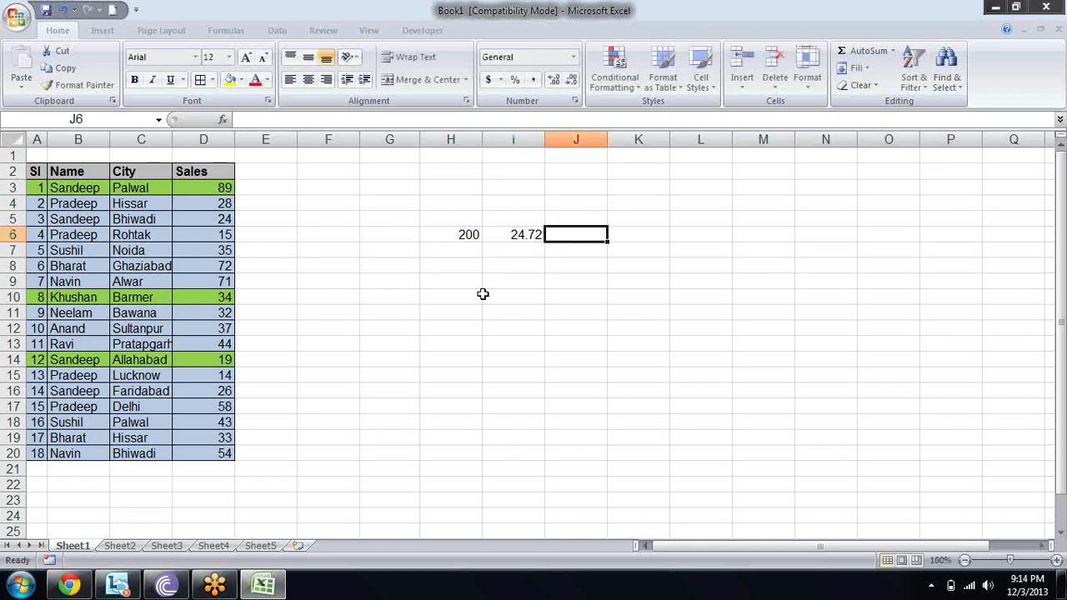
{"action": "type", "text": "="}
{"action": "key", "text": "Left"}
{"action": "key", "text": "Left"}
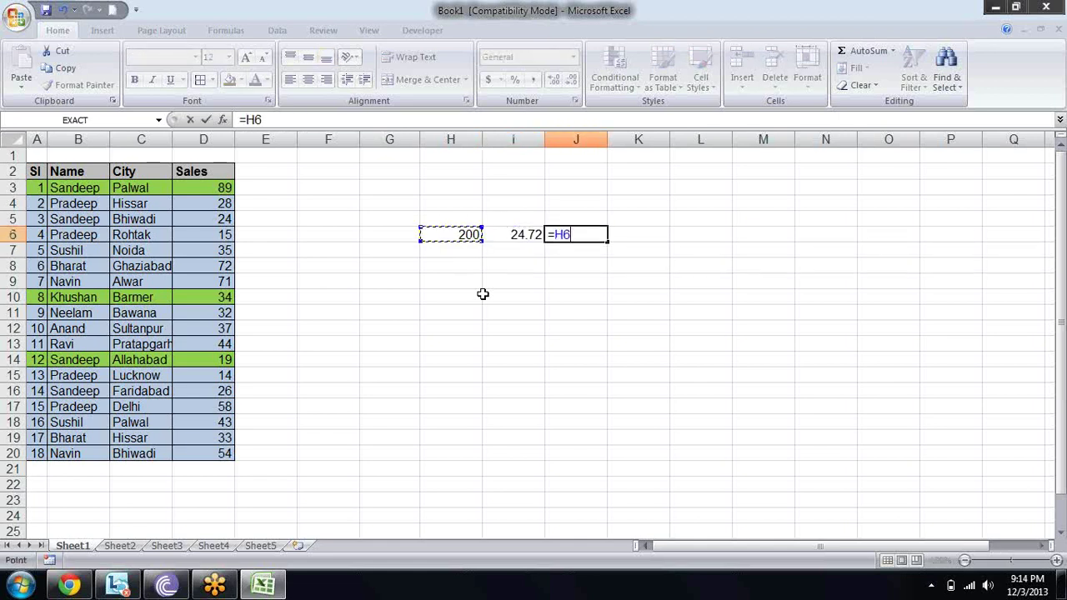
{"action": "type", "text": "+"}
{"action": "key", "text": "Left"}
{"action": "key", "text": "Return"}
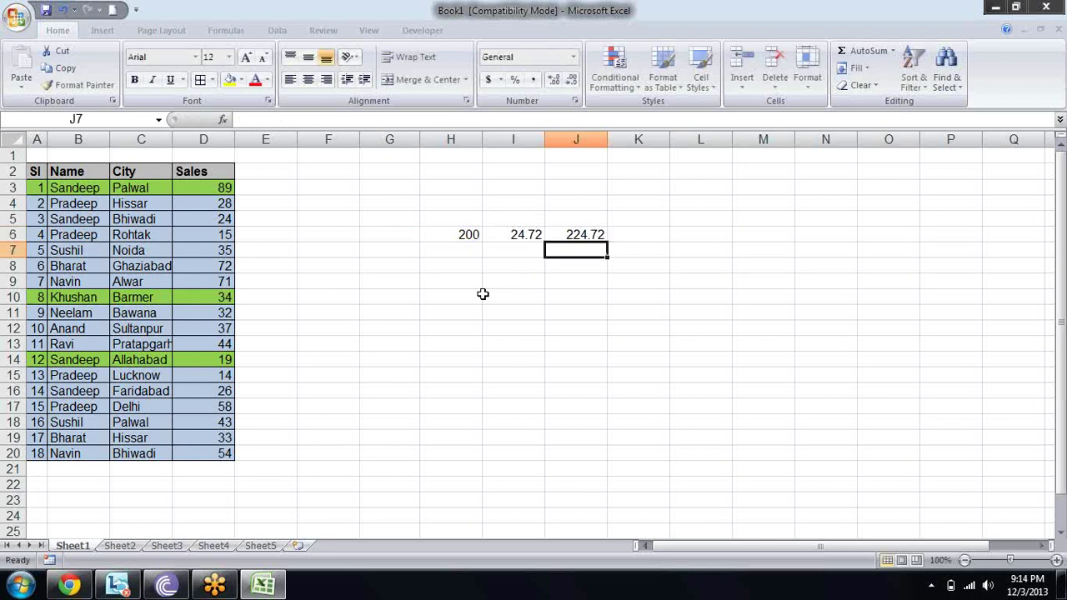
{"action": "key", "text": "Up"}
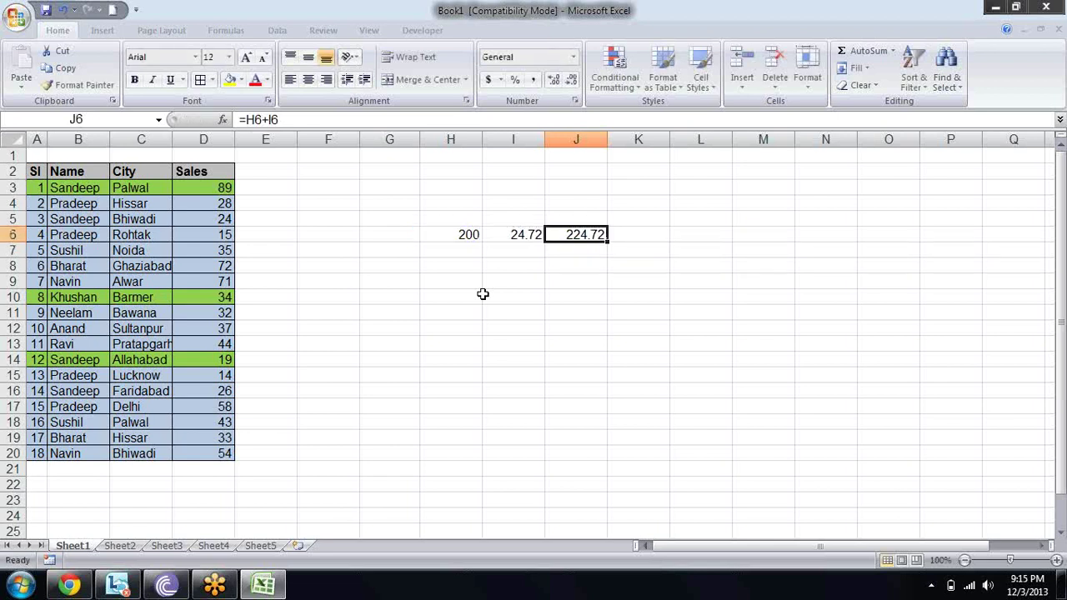
{"action": "key", "text": "ctrl+1"}
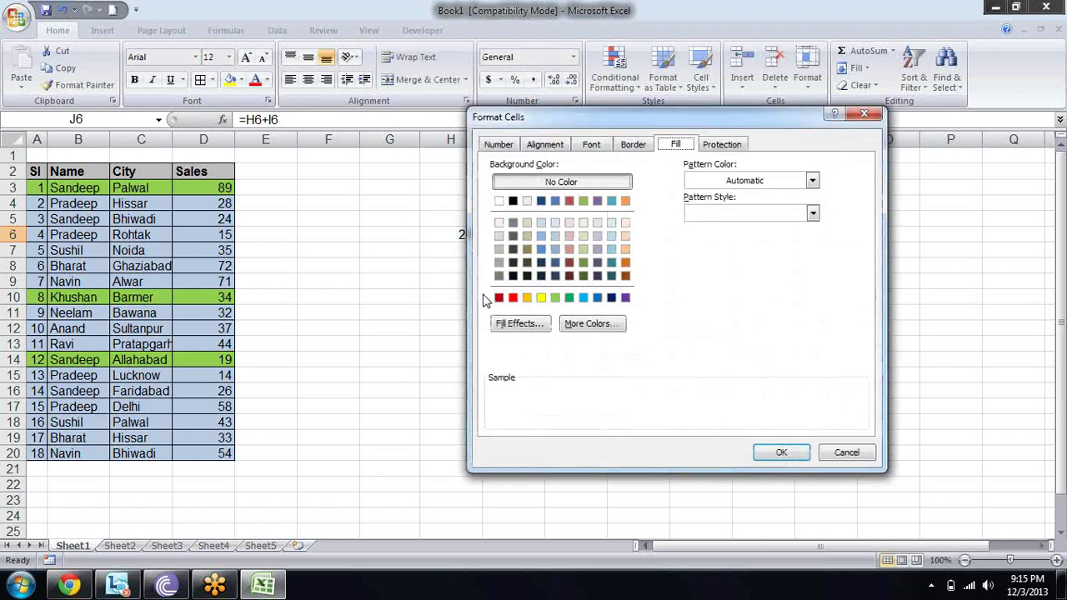
{"action": "key", "text": "Escape"}
{"action": "key", "text": "ctrl+grave"}
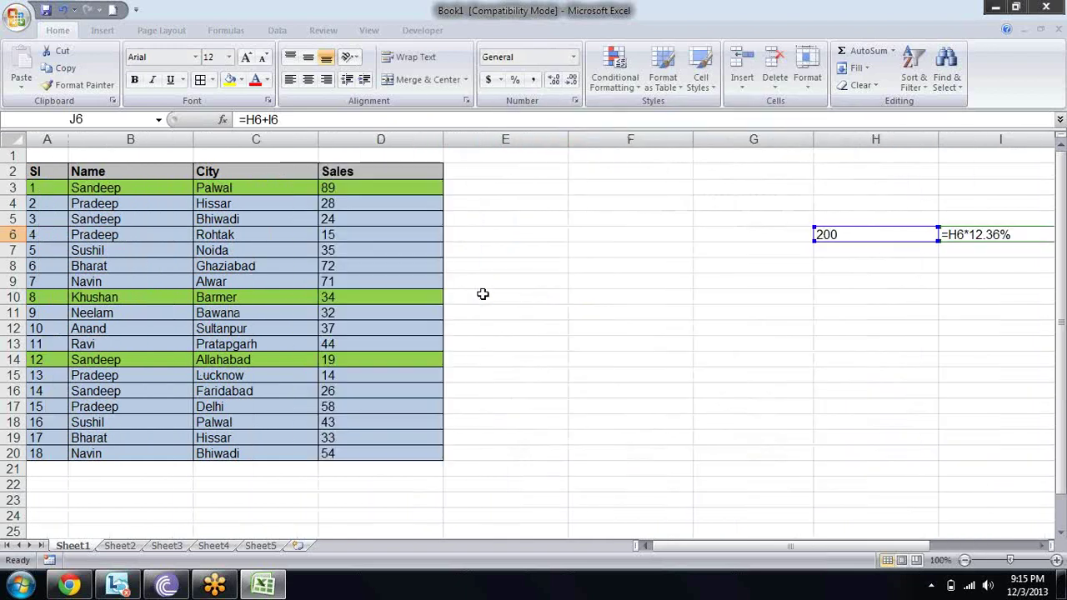
{"action": "key", "text": "Right"}
{"action": "key", "text": "Left"}
{"action": "key", "text": "Left"}
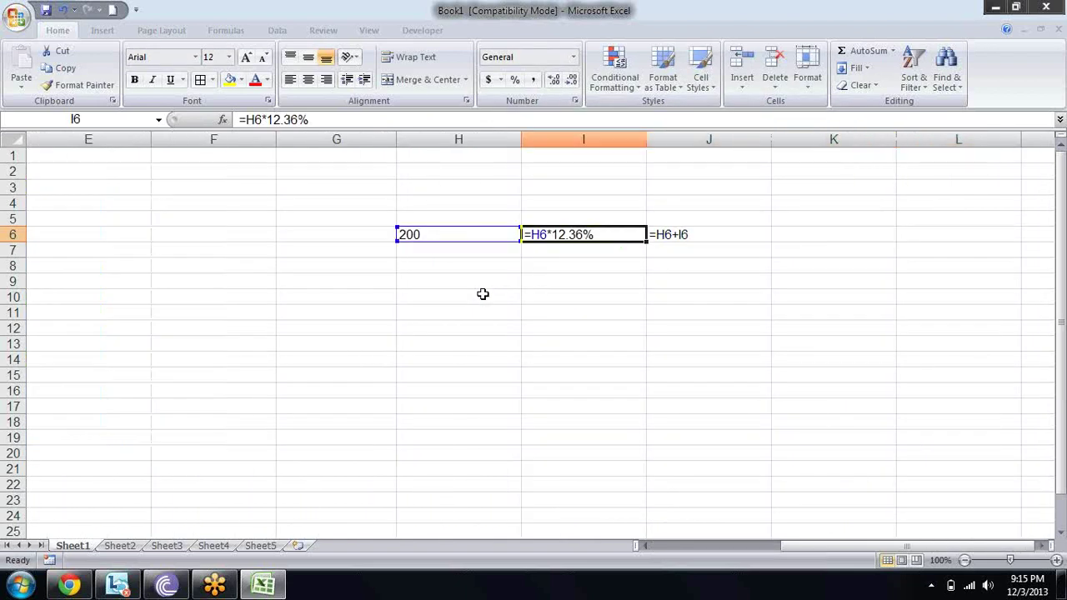
{"action": "key", "text": "Right"}
{"action": "key", "text": "Right"}
{"action": "key", "text": "Left"}
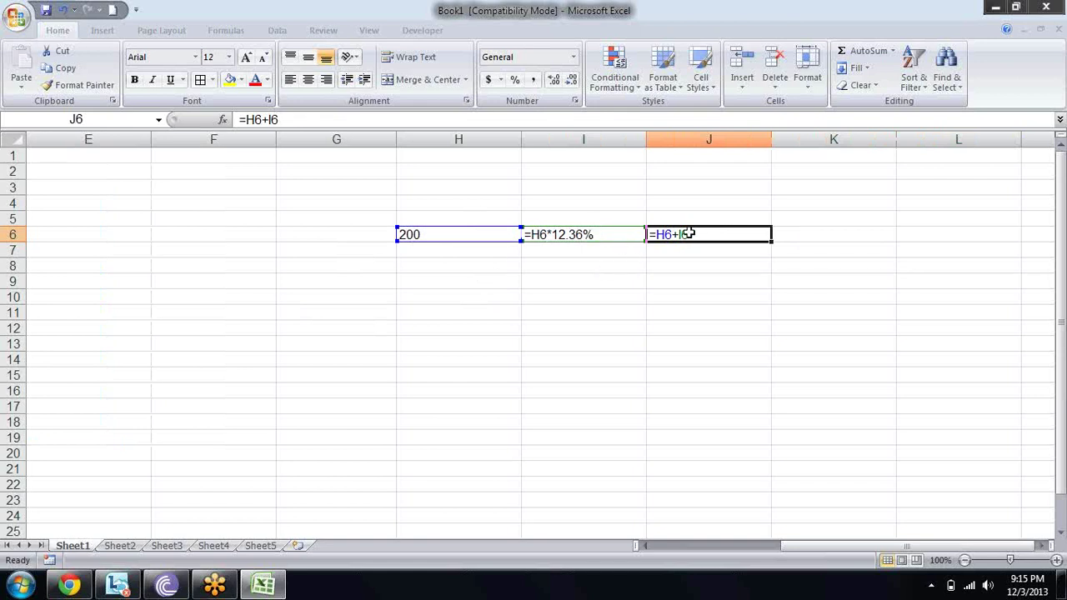
{"action": "key", "text": "ctrl+1"}
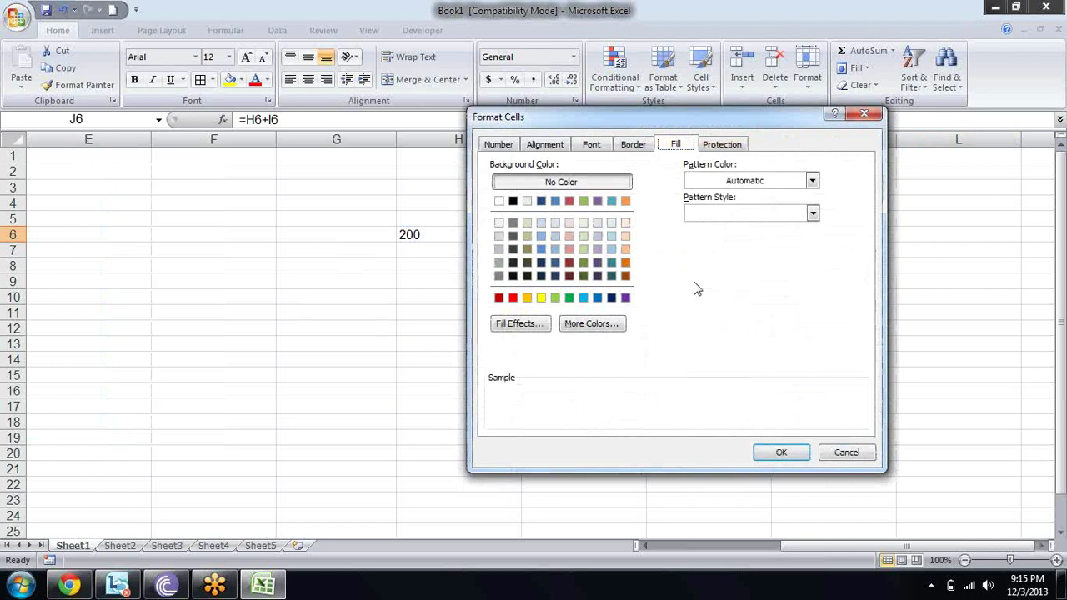
{"action": "key", "text": "Escape"}
{"action": "double_click", "coordinate": [613, 234]}
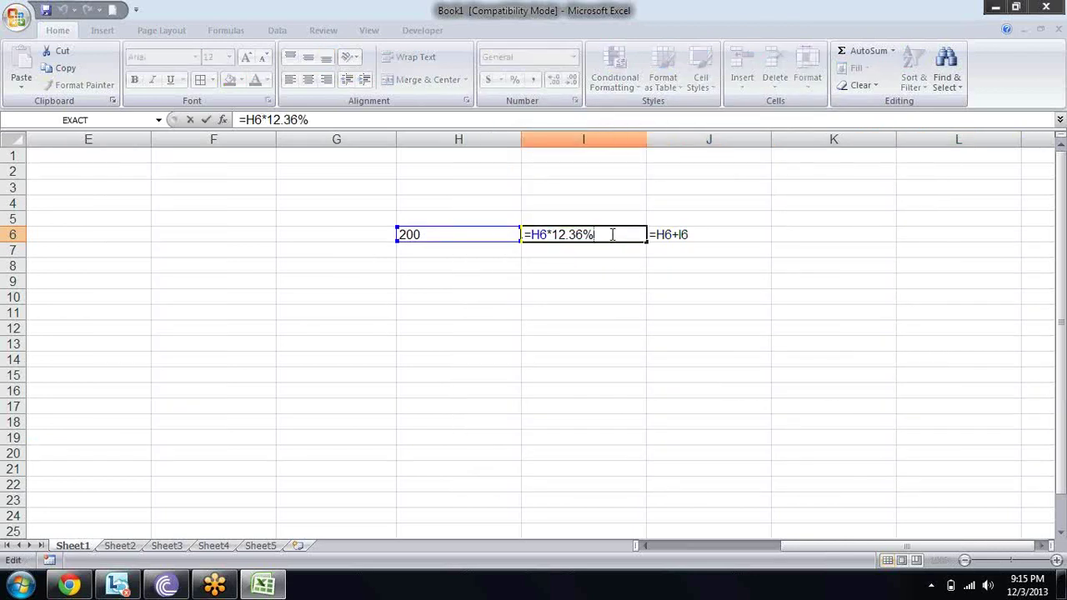
{"action": "left_click_drag", "start_coordinate": [595, 234], "coordinate": [532, 235]}
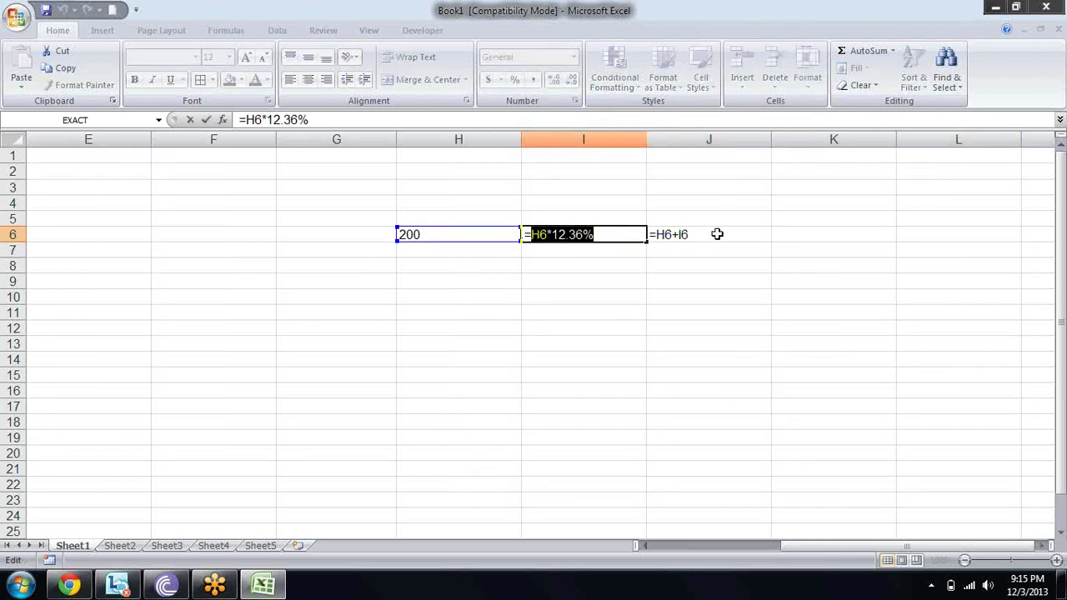
{"action": "key", "text": "Escape"}
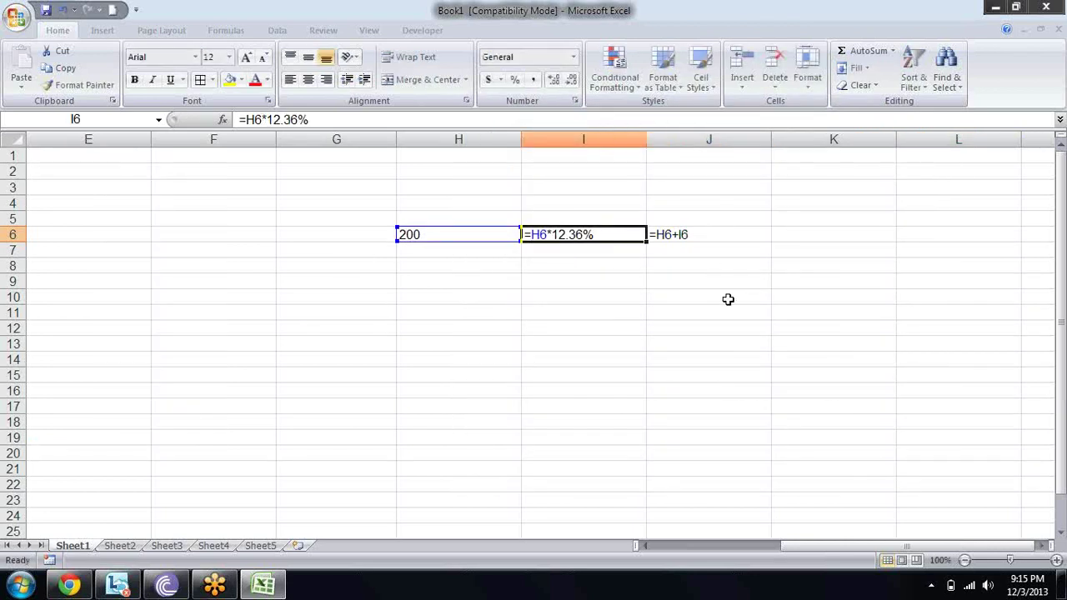
{"action": "key", "text": "ctrl+grave"}
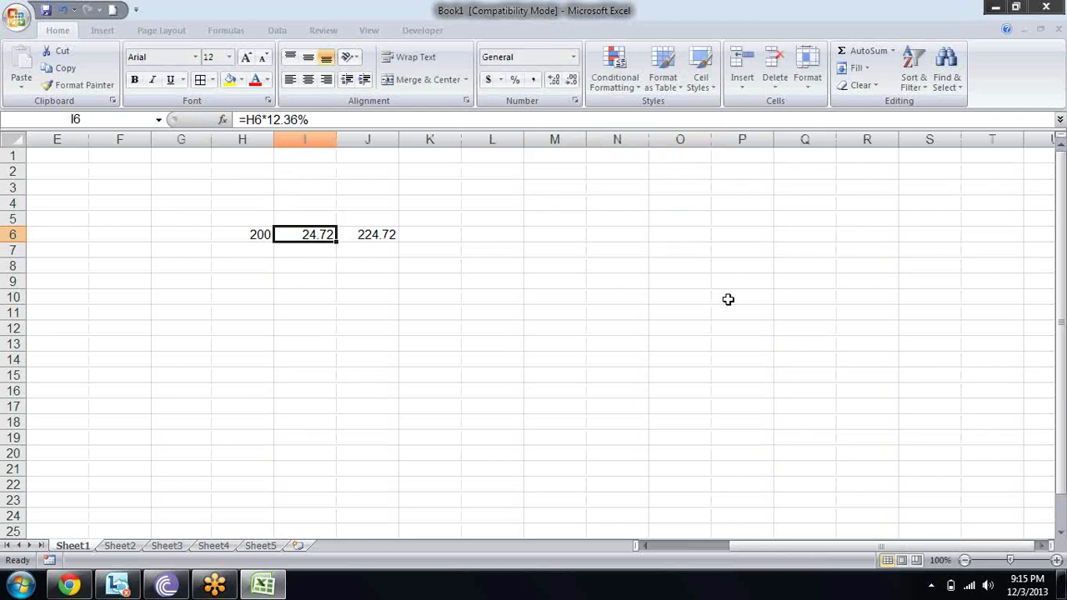
{"action": "key", "text": "Right"}
{"action": "key", "text": "Left"}
- Extend J6's formula to =H6+I6+I6, giving 249.44
{"action": "left_click", "coordinate": [387, 236]}
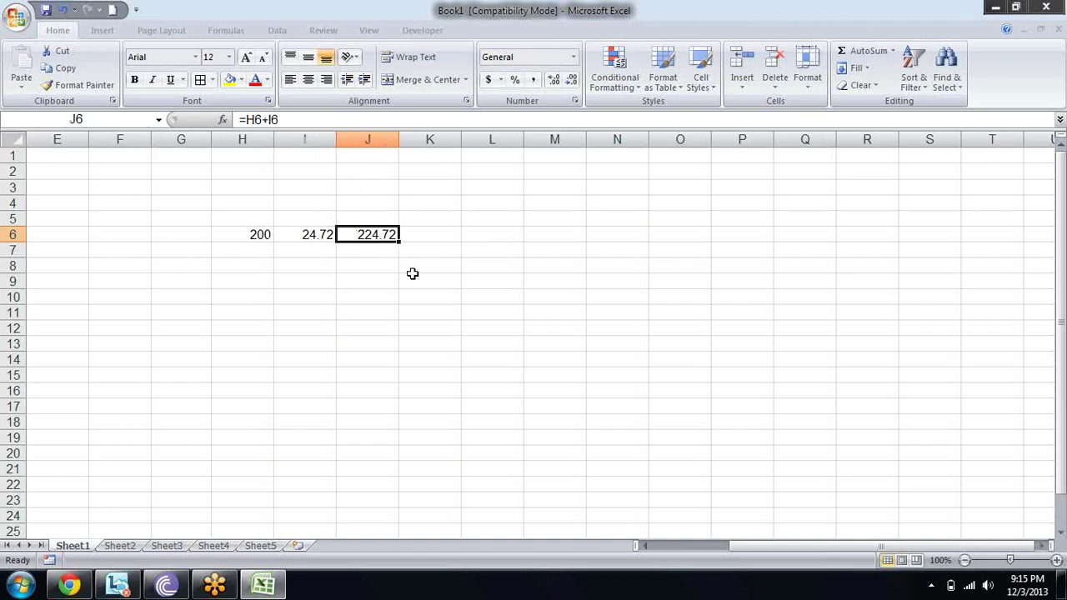
{"action": "key", "text": "F2"}
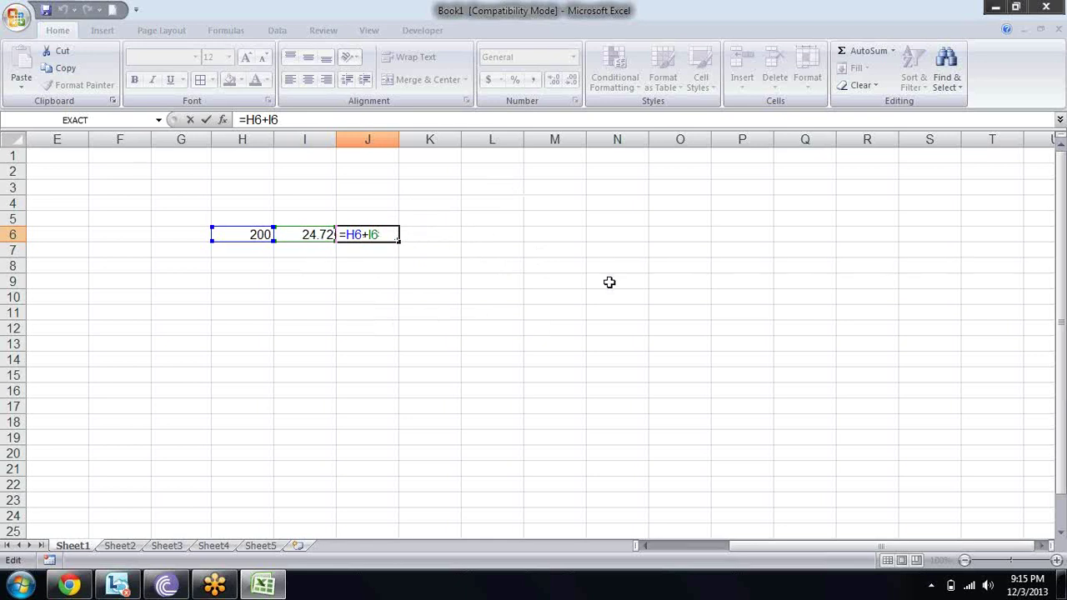
{"action": "type", "text": "+"}
{"action": "left_click", "coordinate": [311, 232]}
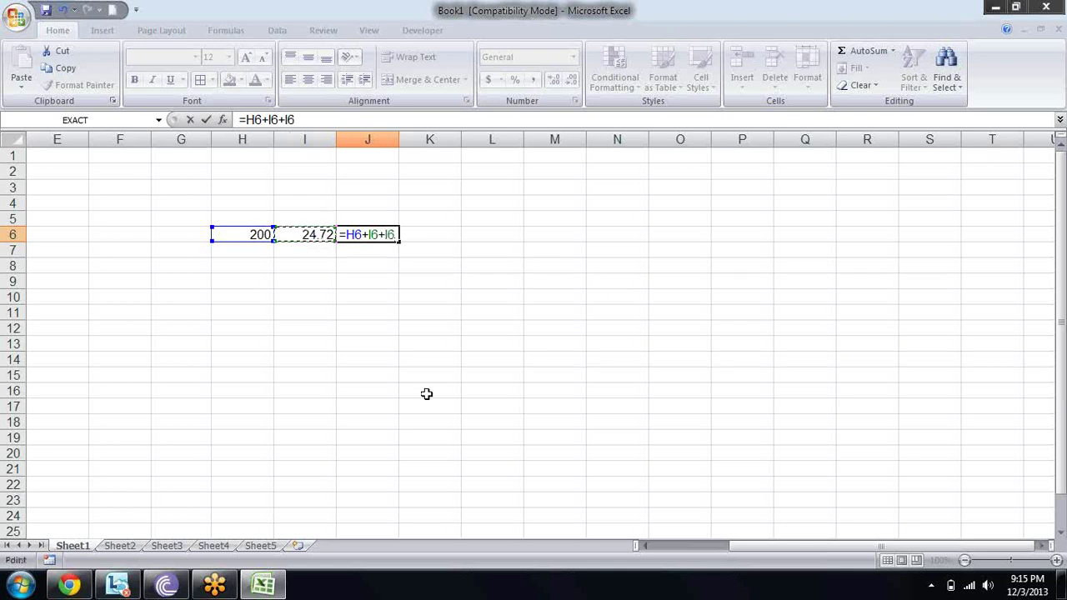
{"action": "key", "text": "Return"}
{"action": "key", "text": "Up"}
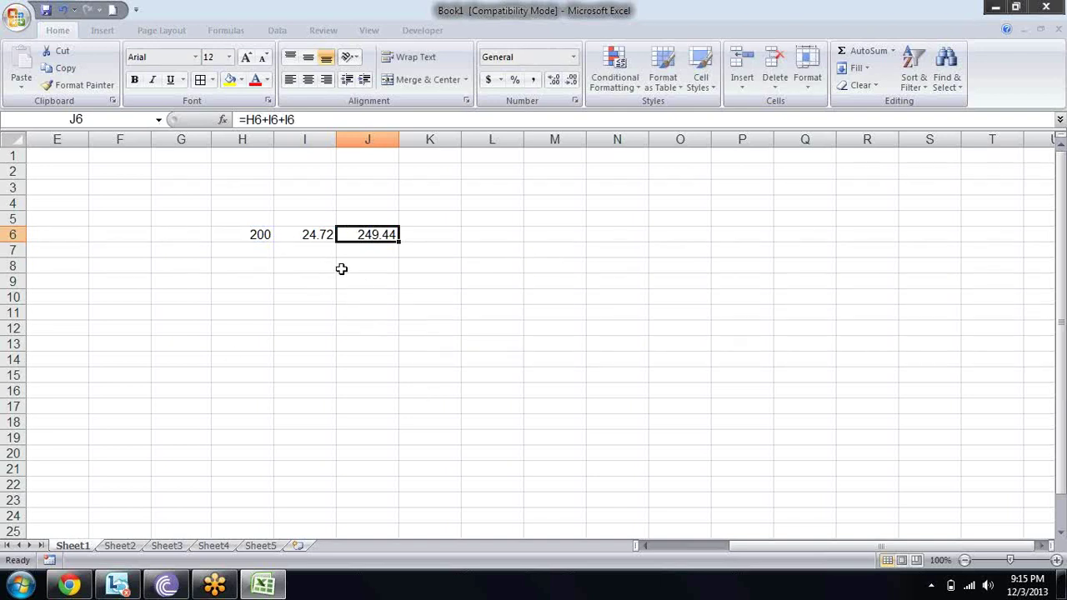
- Inspect I6's formula without changing it, then bring up Find and Replace on J6
{"action": "left_click", "coordinate": [317, 235]}
{"action": "left_click", "coordinate": [346, 122]}
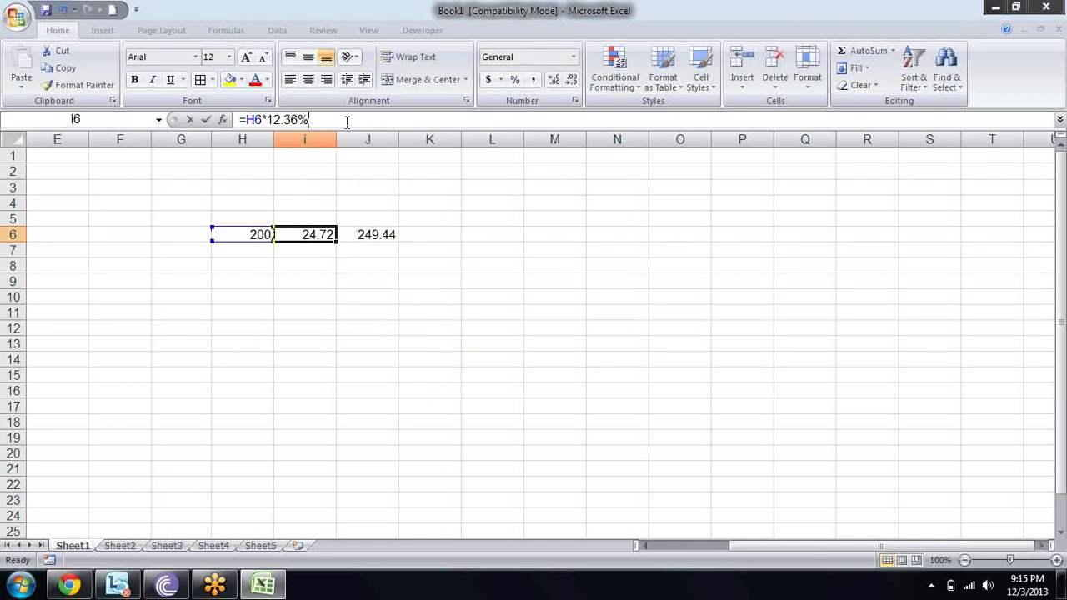
{"action": "mouse_move", "coordinate": [347, 122]}
{"action": "left_mouse_down"}
{"action": "mouse_move", "coordinate": [241, 119]}
{"action": "mouse_move", "coordinate": [248, 113]}
{"action": "left_mouse_up"}
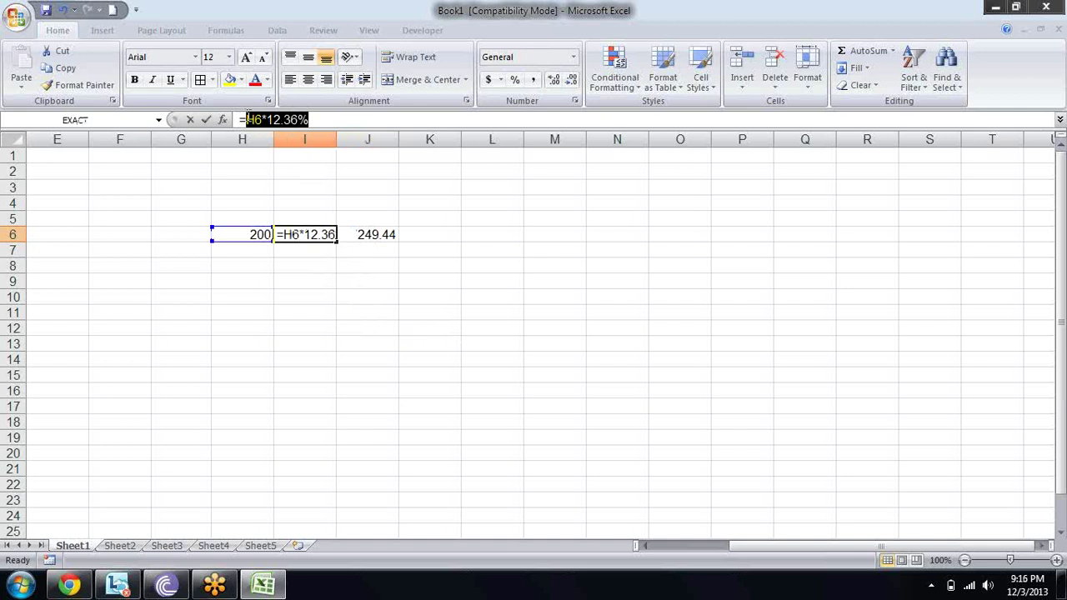
{"action": "key", "text": "ctrl+Return"}
{"action": "left_click", "coordinate": [339, 234]}
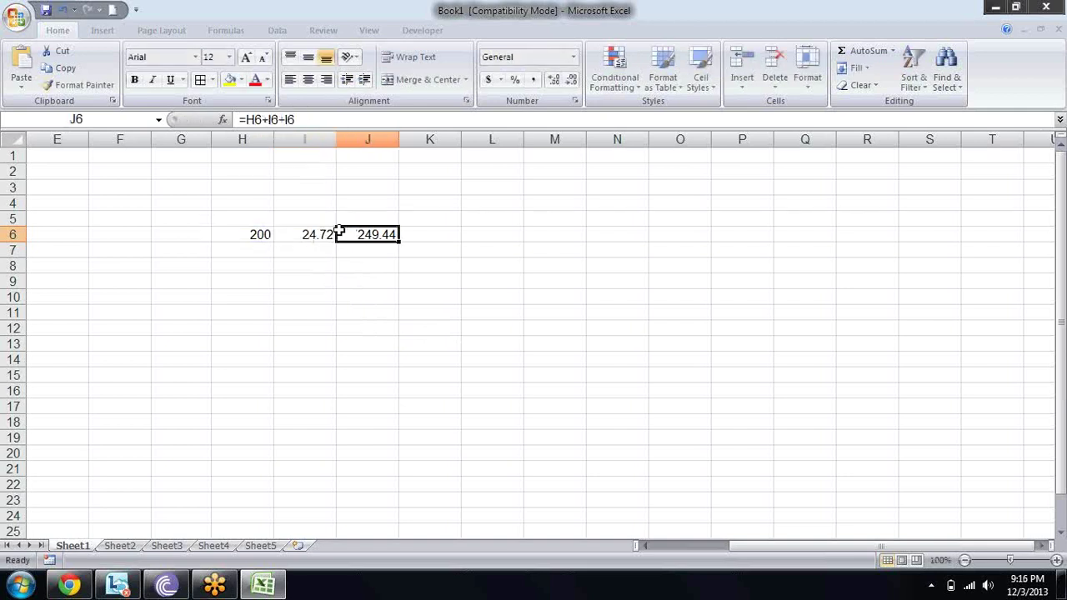
{"action": "key", "text": "ctrl+f"}
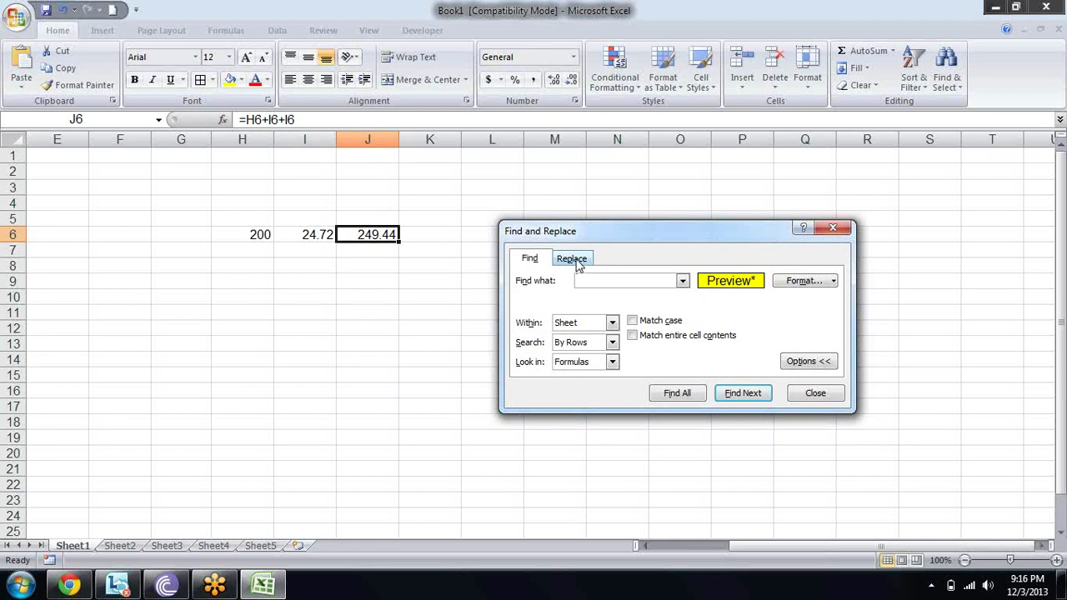
- Replace I6 with (H6*12.36%) in J6's formula, with no find or replace formats set
{"action": "left_click", "coordinate": [575, 259]}
{"action": "type", "text": "I6"}
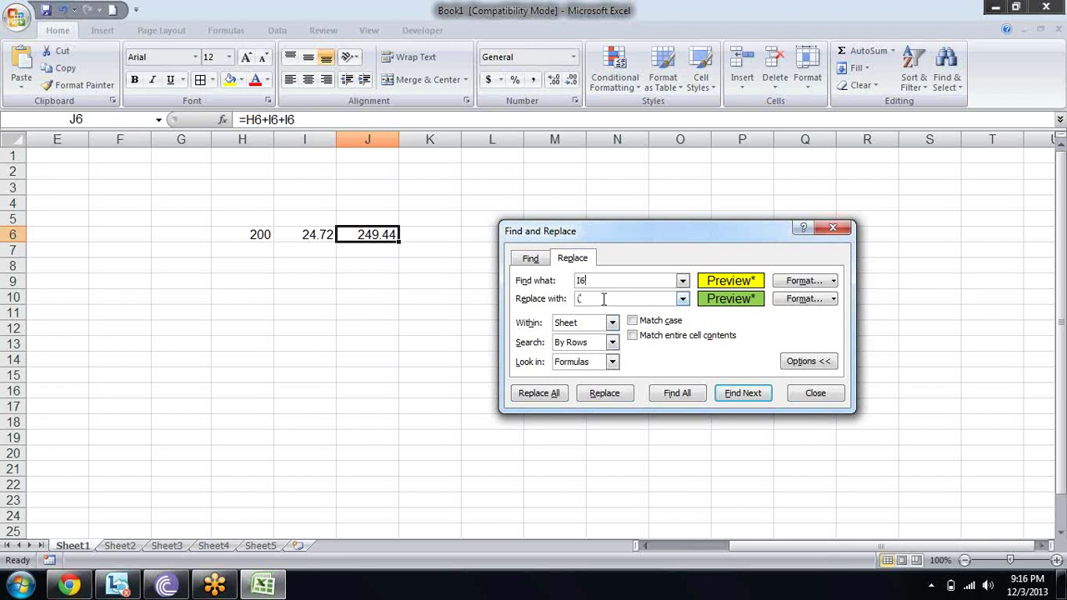
{"action": "type", "text": "H6*12.36%)"}
{"action": "type", "text": ","}
{"action": "left_click", "coordinate": [834, 281]}
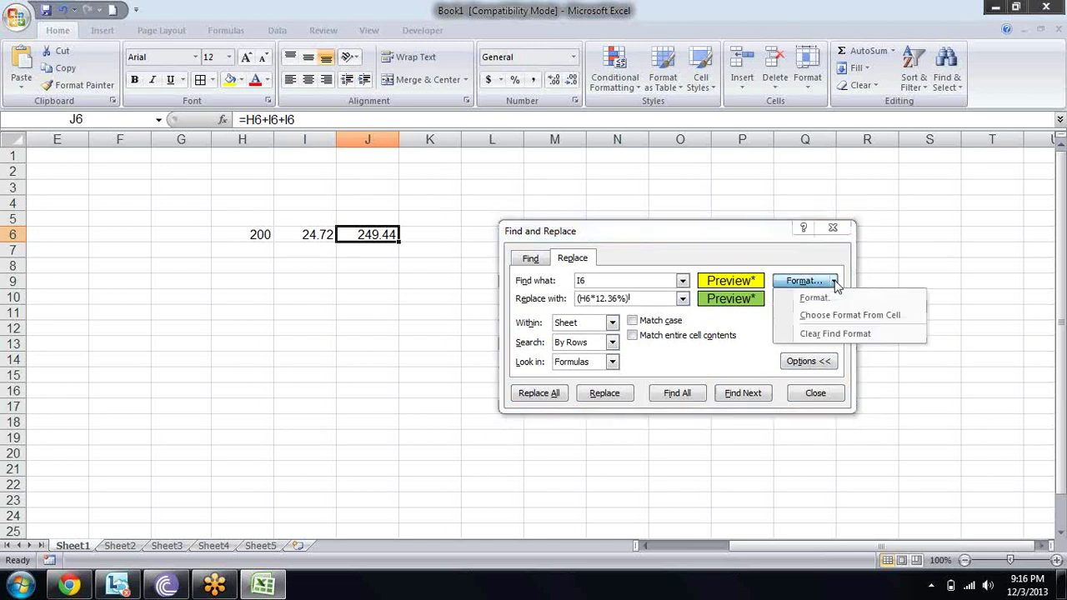
{"action": "left_click", "coordinate": [832, 298]}
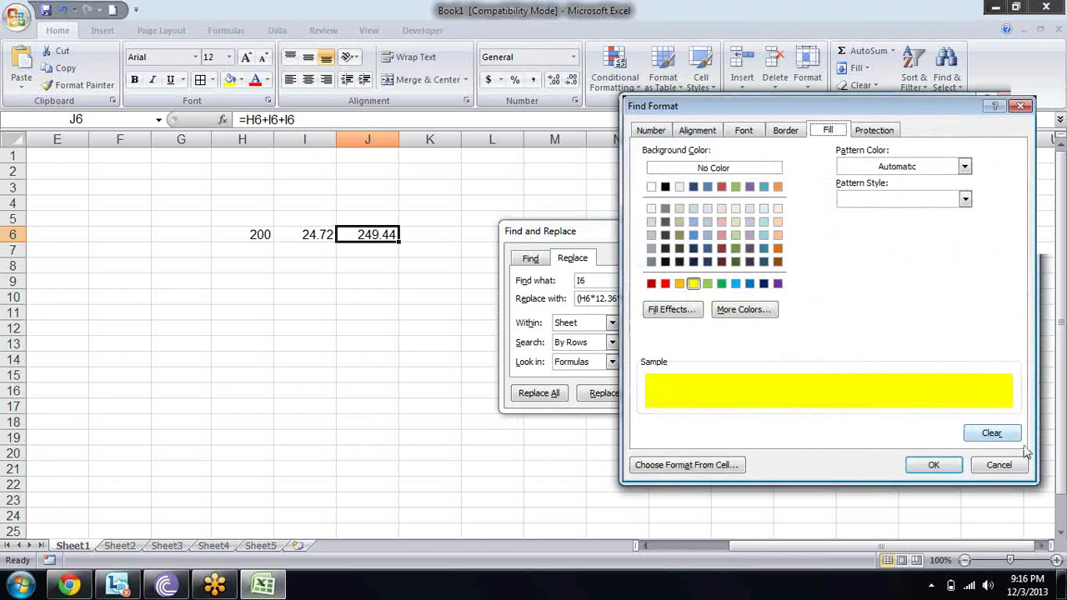
{"action": "left_click", "coordinate": [1007, 465]}
{"action": "left_click", "coordinate": [834, 281]}
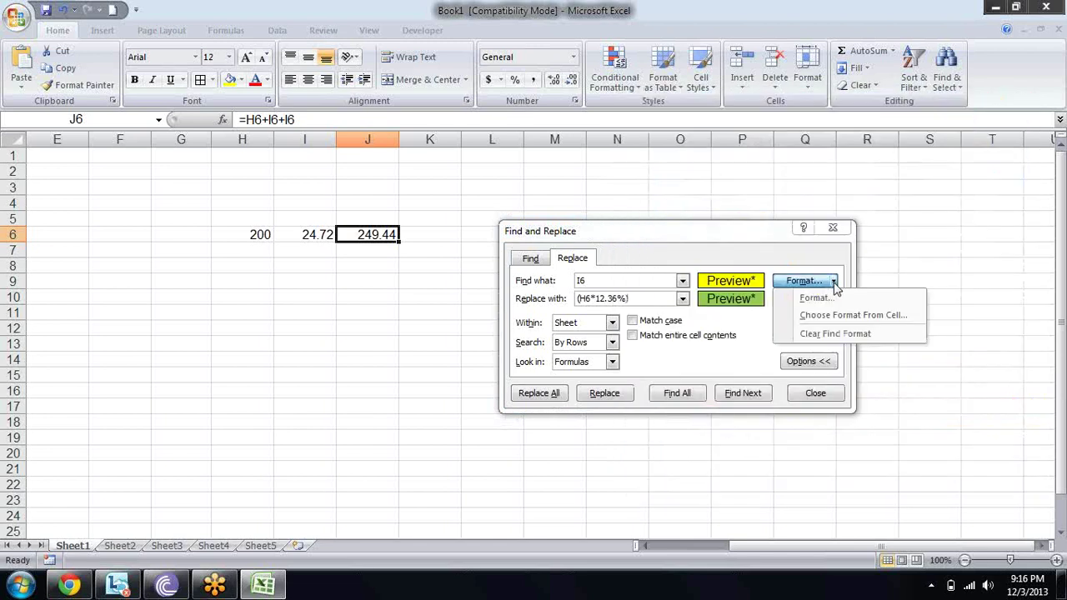
{"action": "left_click", "coordinate": [886, 336]}
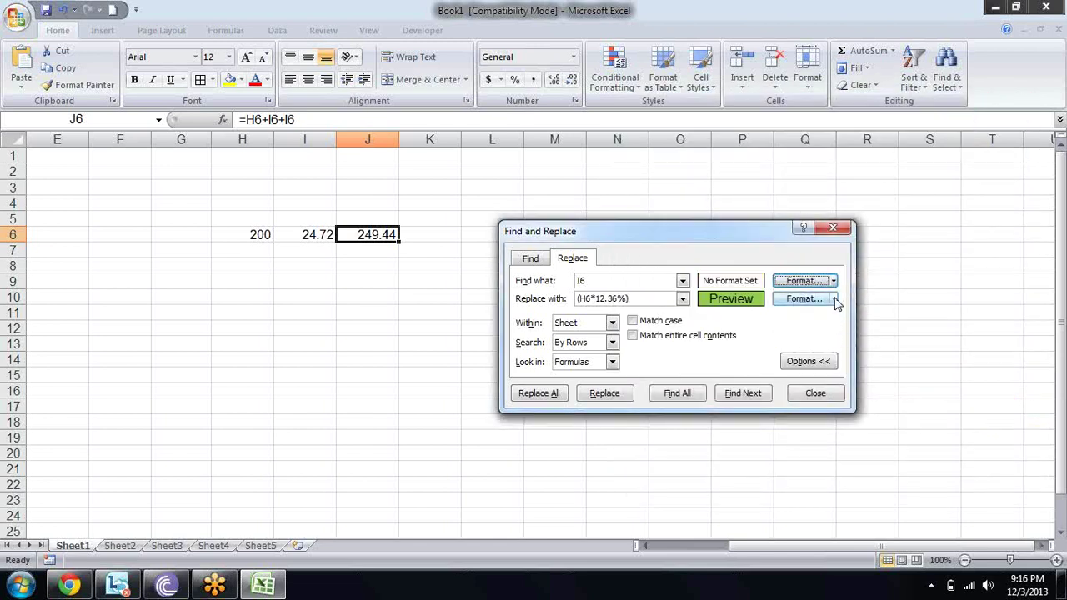
{"action": "left_click", "coordinate": [832, 301]}
{"action": "left_click", "coordinate": [838, 353]}
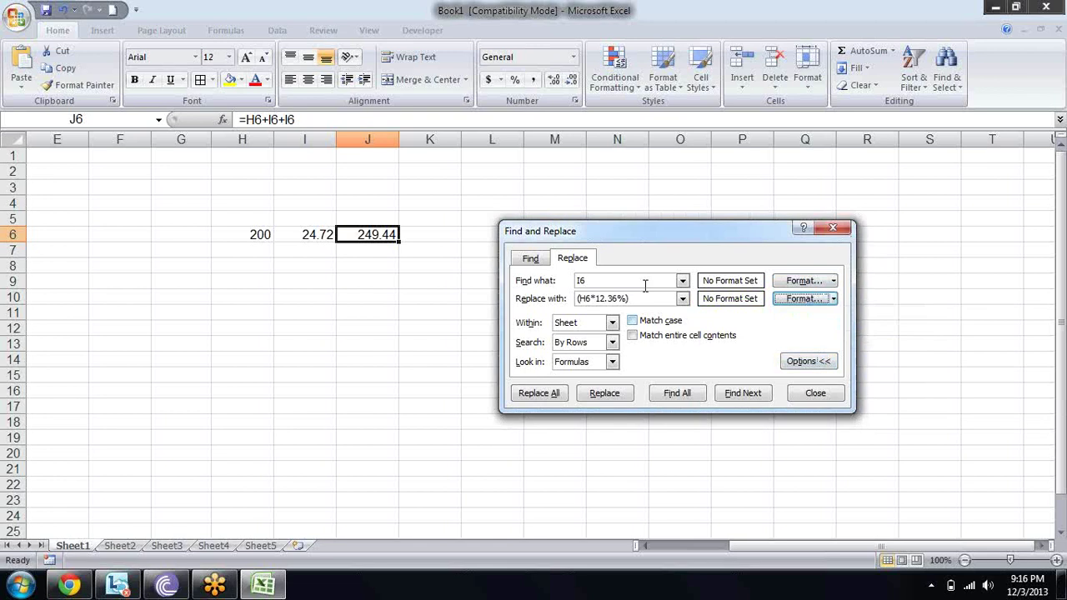
{"action": "left_click", "coordinate": [596, 401]}
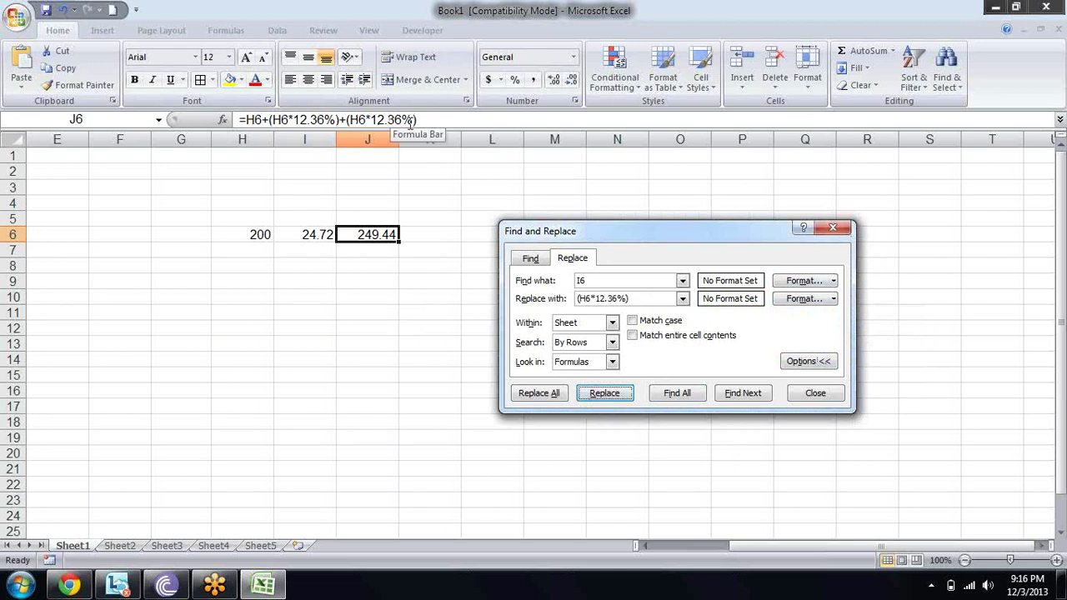
- Empty I6 and change H6 to 400 so J6 recalculates
{"action": "left_click", "coordinate": [308, 236]}
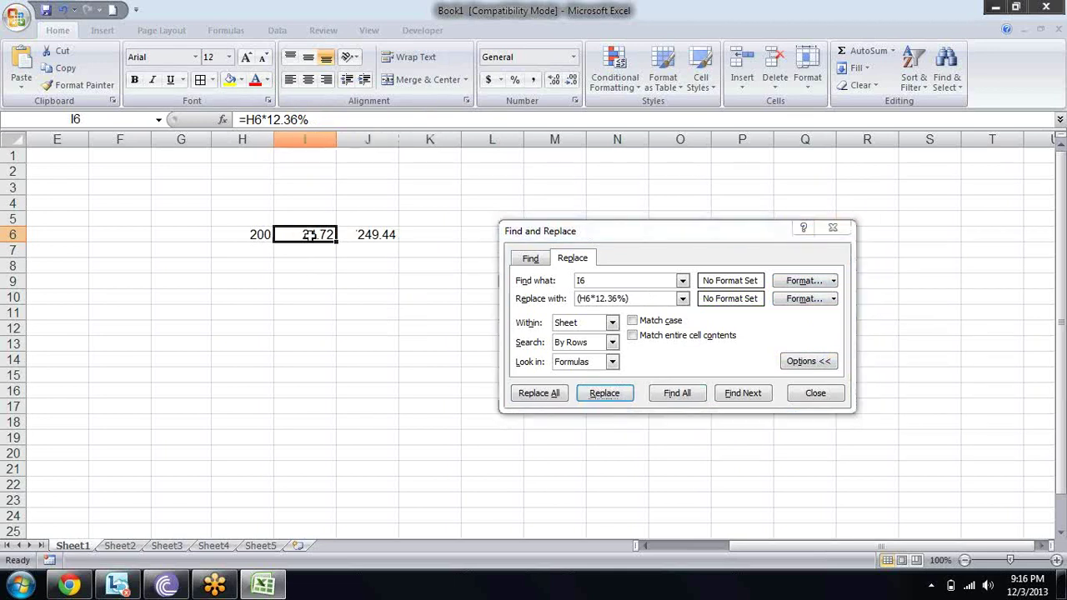
{"action": "key", "text": "Delete"}
{"action": "key", "text": "Right"}
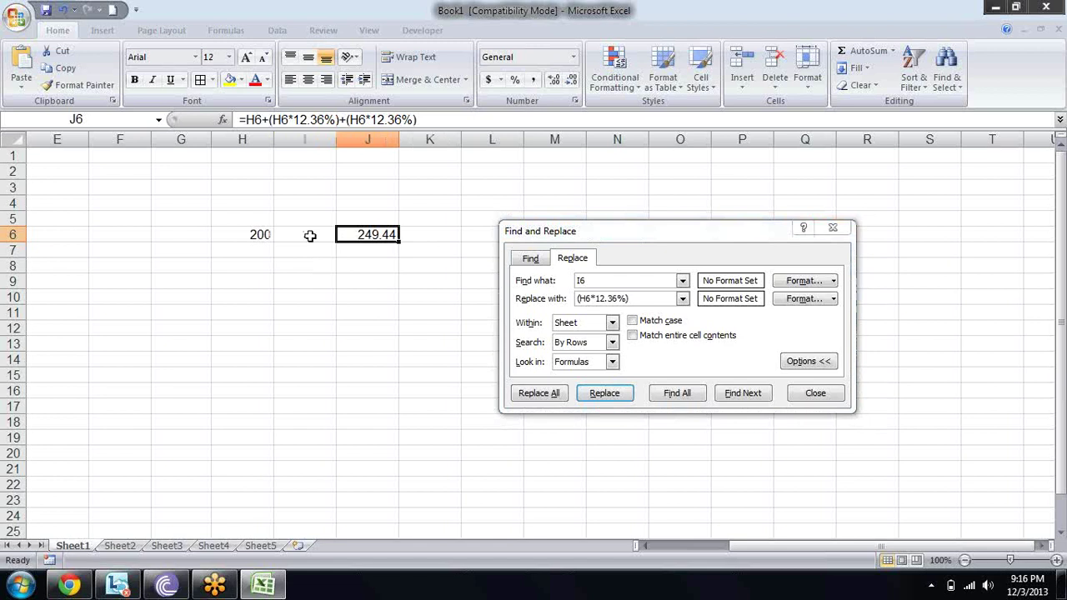
{"action": "key", "text": "Left"}
{"action": "key", "text": "Left"}
{"action": "type", "text": "400"}
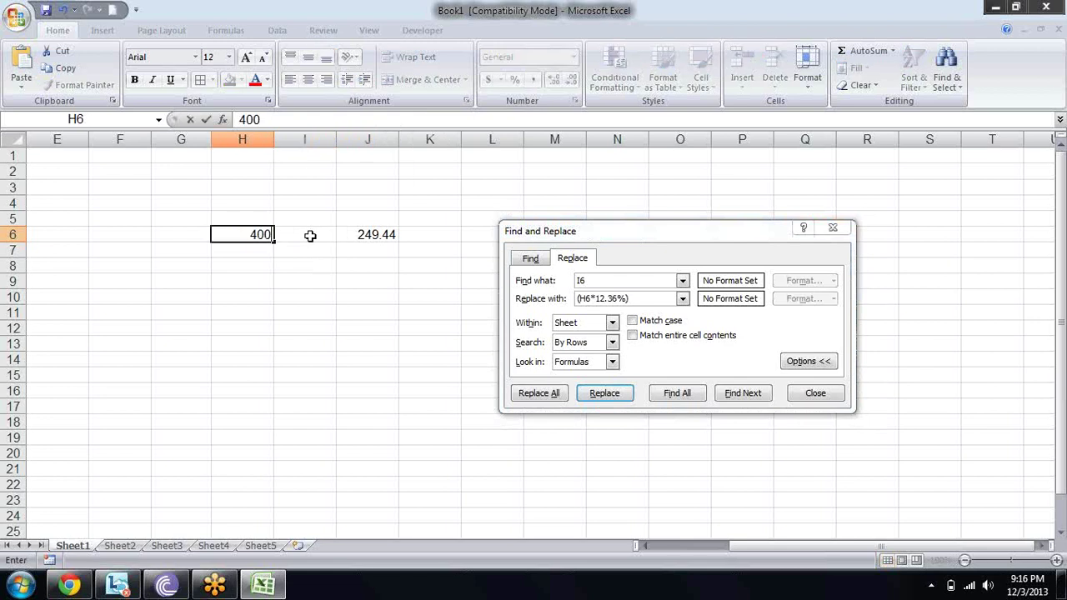
{"action": "key", "text": "Return"}
{"action": "key", "text": "Up"}
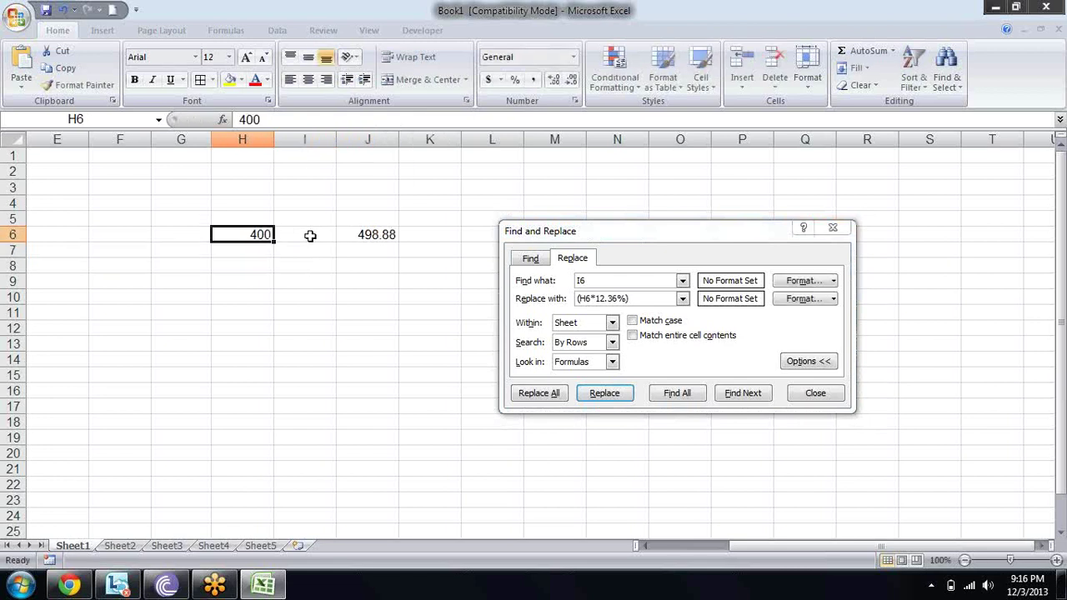
{"action": "key", "text": "Right"}
{"action": "key", "text": "Right"}
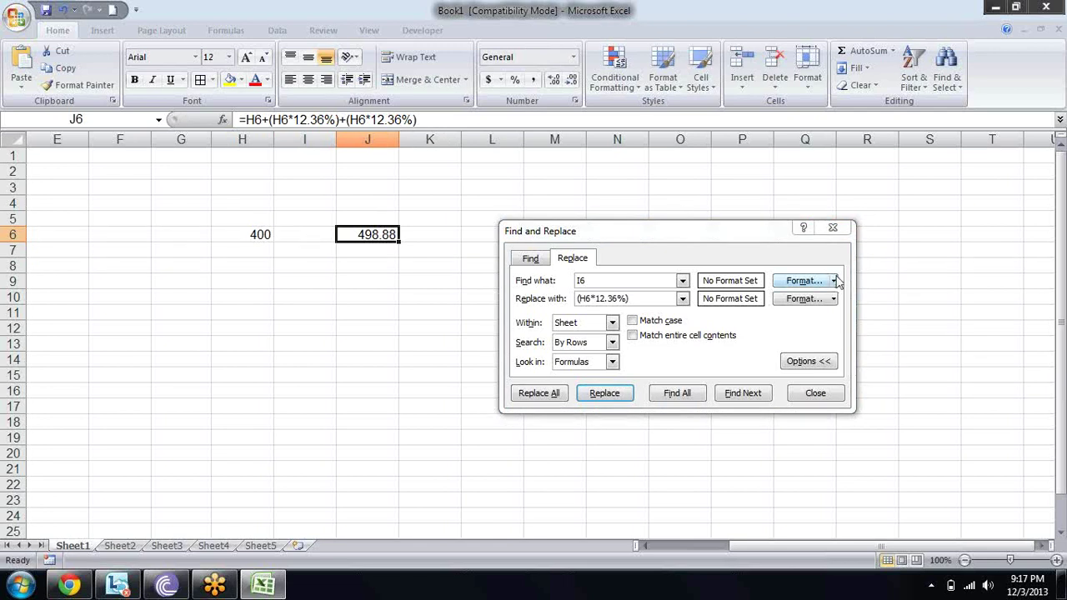
- Check the empty I6 and J6's 498.88 result, and look over the search scope options
{"action": "left_click", "coordinate": [320, 236]}
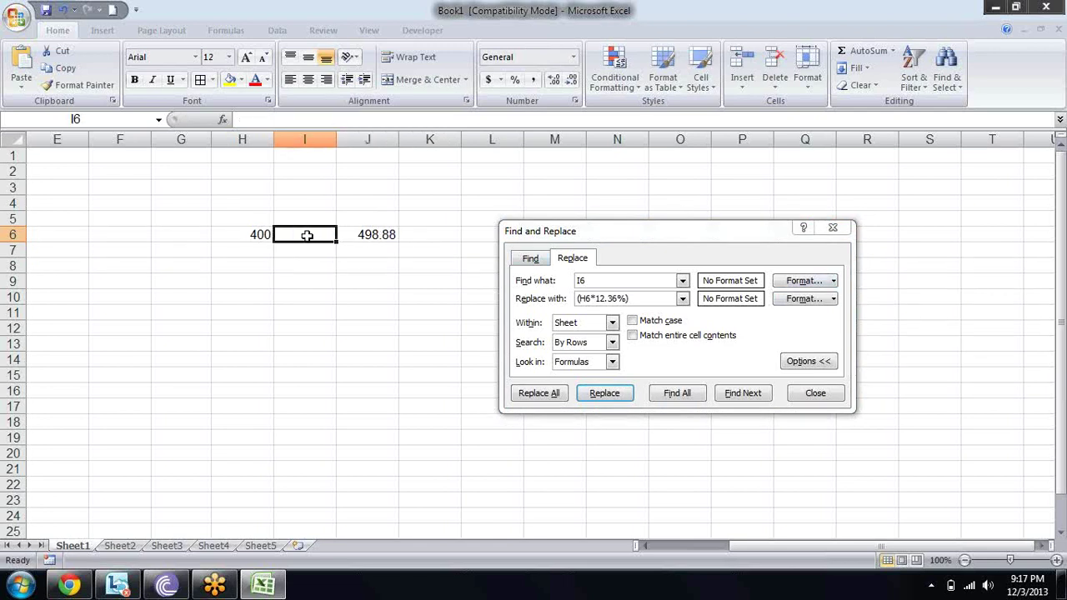
{"action": "left_click", "coordinate": [364, 235]}
{"action": "left_click", "coordinate": [308, 238]}
{"action": "left_click", "coordinate": [477, 240]}
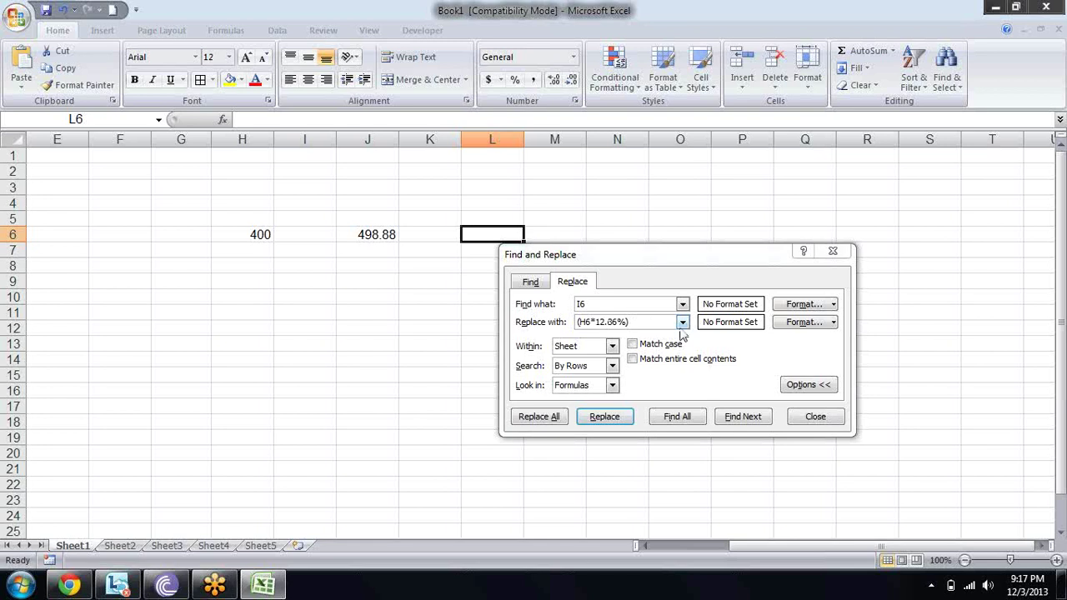
{"action": "left_click", "coordinate": [612, 346]}
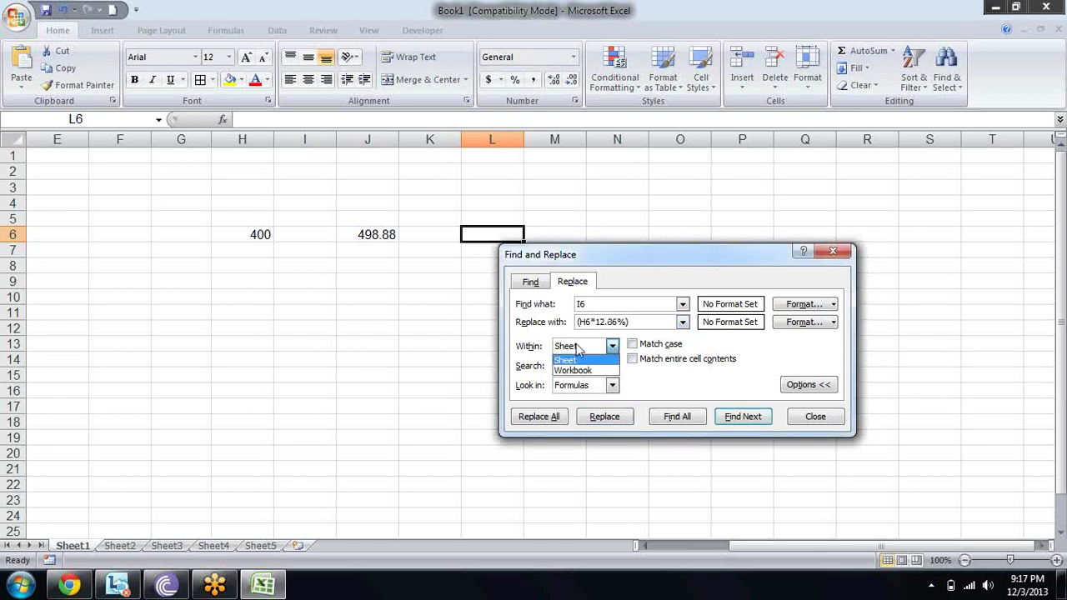
{"action": "left_click", "coordinate": [956, 353]}
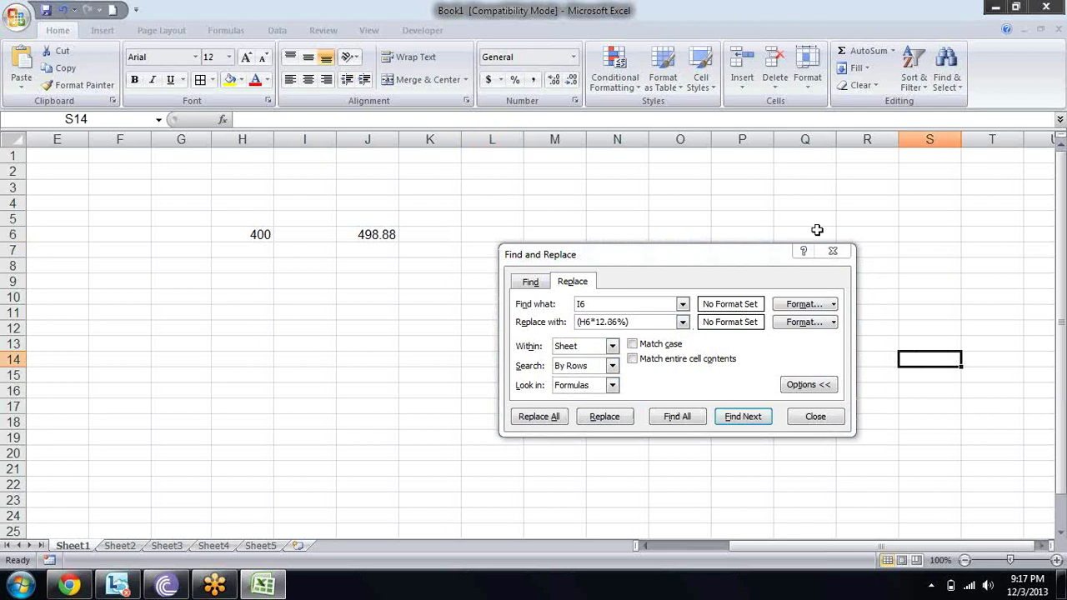
- Close Find and Replace and copy the table range A2:D20 on Sheet1
{"action": "left_click", "coordinate": [832, 251]}
{"action": "key", "text": "Left"}
{"action": "key", "text": "ctrl+Left"}
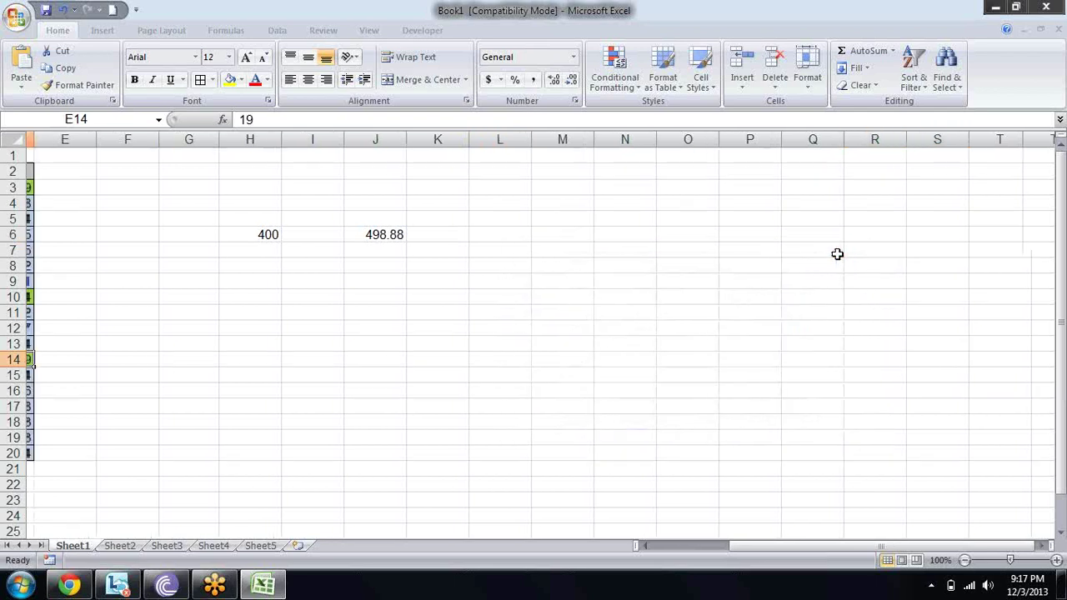
{"action": "key", "text": "Home"}
{"action": "key", "text": "Up"}
{"action": "key", "text": "Up"}
{"action": "key", "text": "Up"}
{"action": "key", "text": "Up"}
{"action": "key", "text": "Up"}
{"action": "key", "text": "Up"}
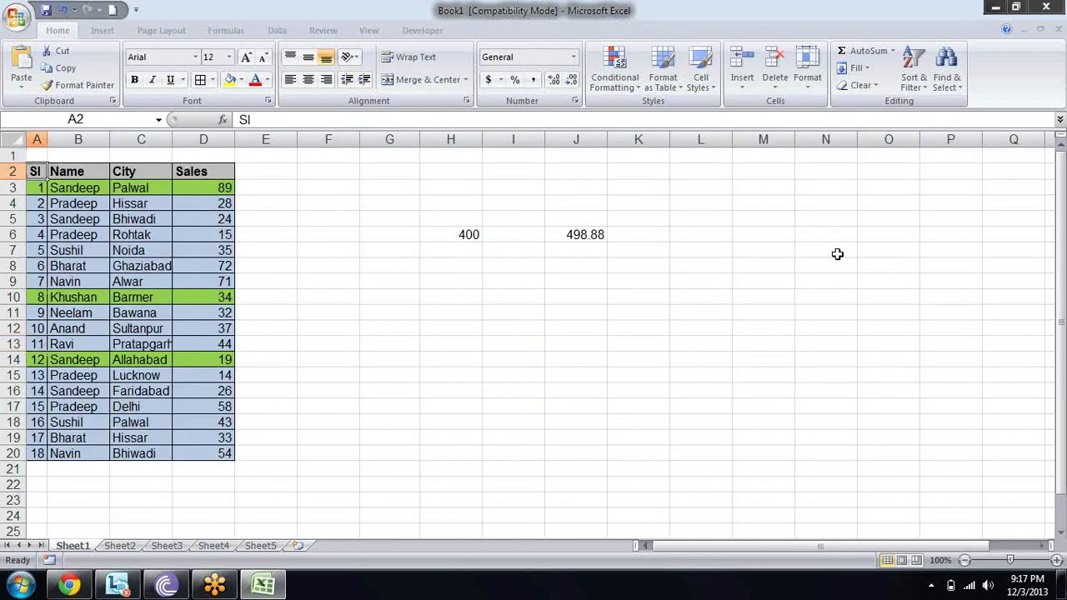
{"action": "key", "text": "ctrl+shift+Right"}
{"action": "key", "text": "ctrl+shift+Down"}
{"action": "key", "text": "ctrl+c"}
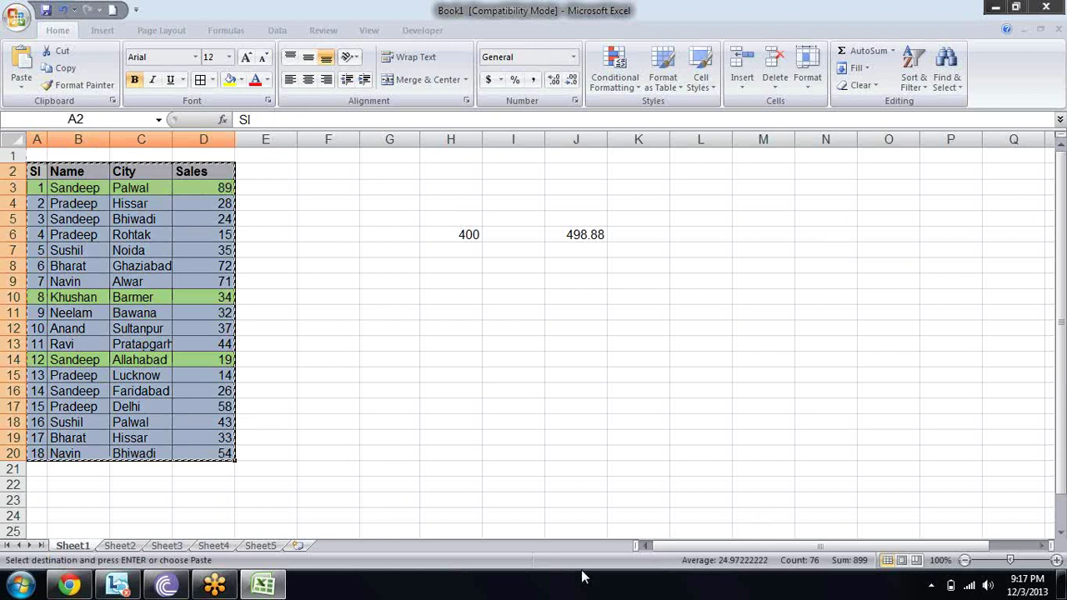
- Paste the table at A2 on Sheet2, then return to Sheet1
{"action": "left_click", "coordinate": [123, 548]}
{"action": "key", "text": "Down"}
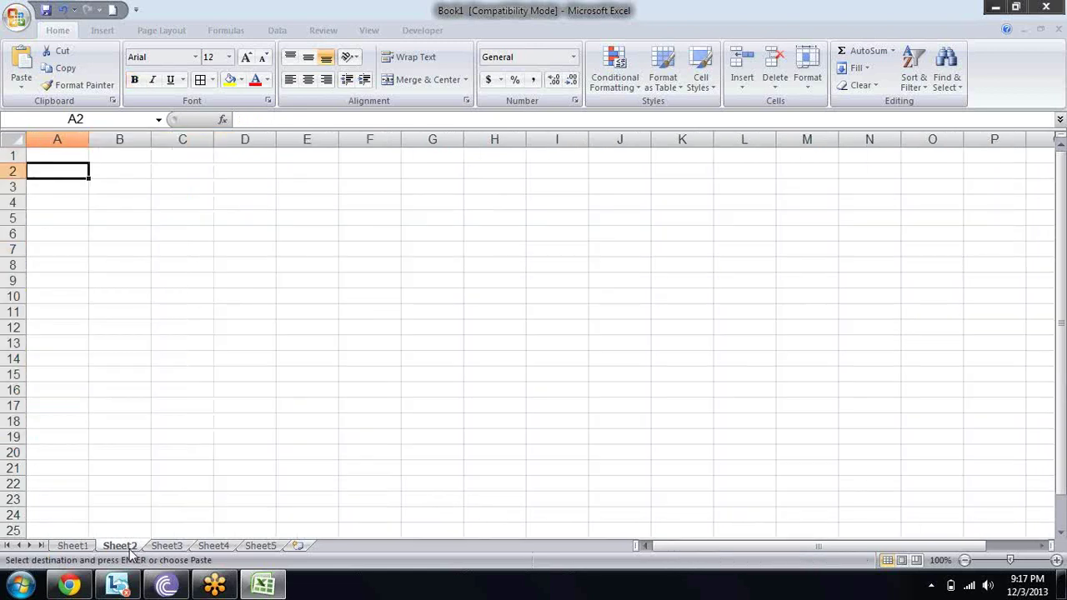
{"action": "key", "text": "Return"}
{"action": "key", "text": "Down"}
{"action": "key", "text": "Down"}
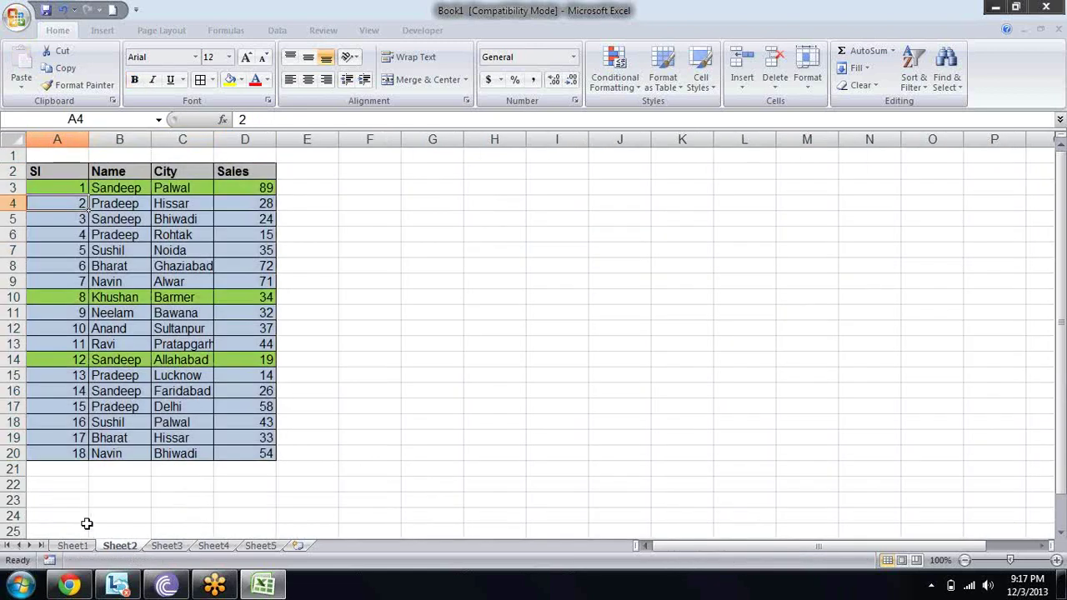
{"action": "left_click", "coordinate": [73, 545]}
{"action": "left_click", "coordinate": [560, 305]}
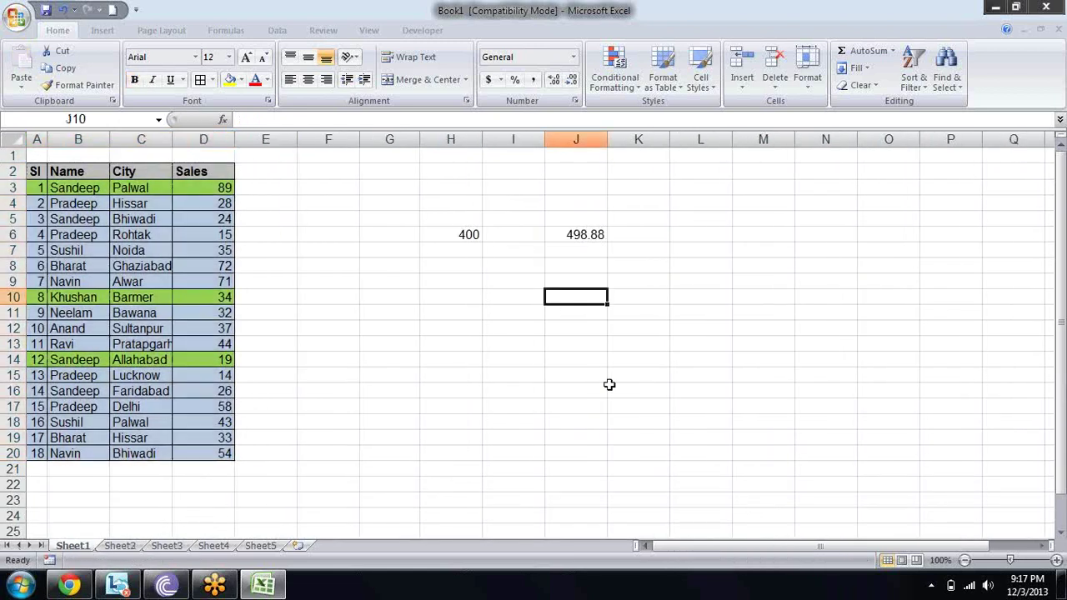
- Find all 'sandeep' matches on Sheet1 (B3, B5, B14, B16), enlarging the results window
{"action": "key", "text": "ctrl+f"}
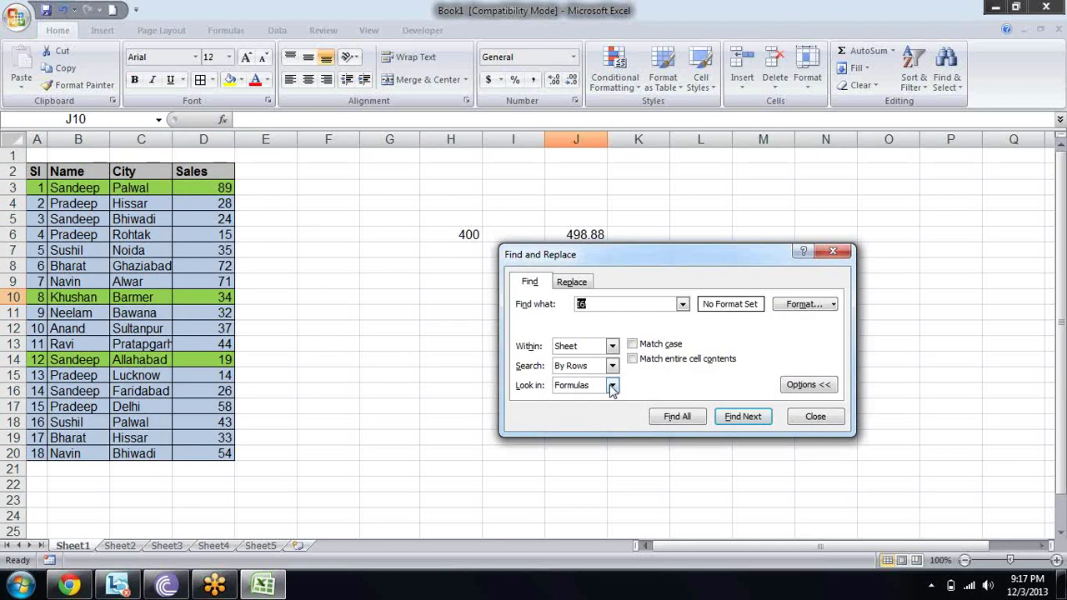
{"action": "type", "text": "sandeep"}
{"action": "key", "text": "Return"}
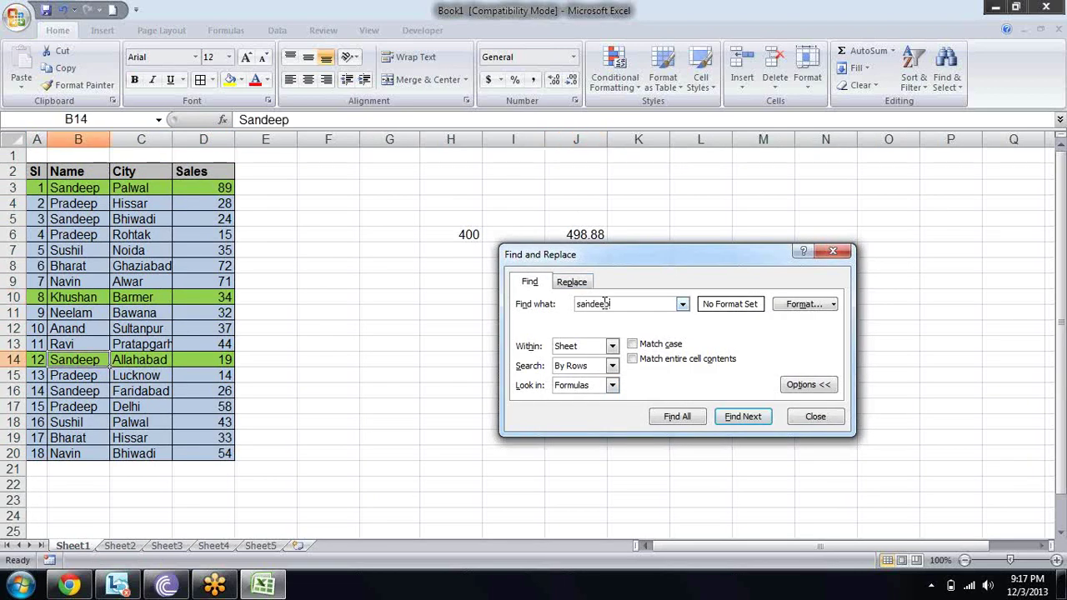
{"action": "left_click", "coordinate": [677, 417]}
{"action": "left_click", "coordinate": [679, 464]}
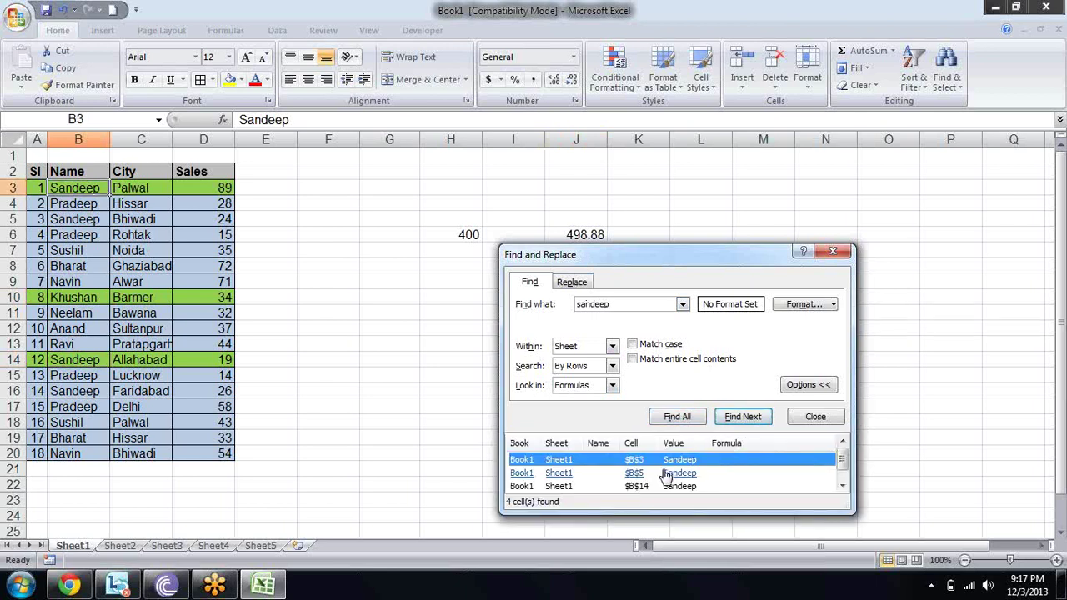
{"action": "left_click", "coordinate": [675, 473]}
{"action": "left_click", "coordinate": [667, 486]}
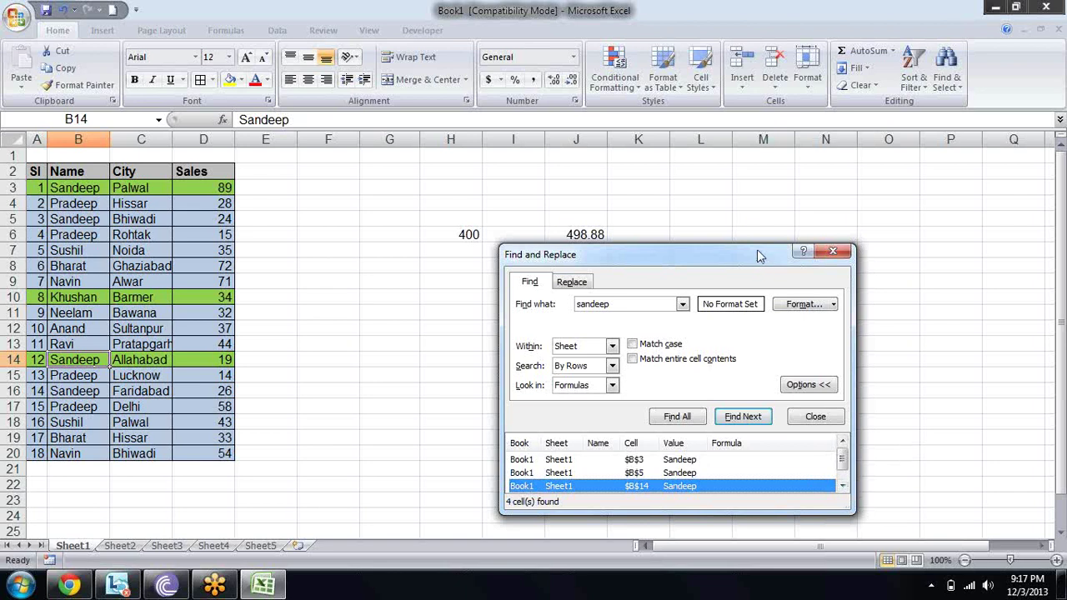
{"action": "left_click_drag", "start_coordinate": [758, 255], "coordinate": [752, 143]}
{"action": "left_click_drag", "start_coordinate": [854, 392], "coordinate": [927, 570]}
{"action": "left_click", "coordinate": [649, 389]}
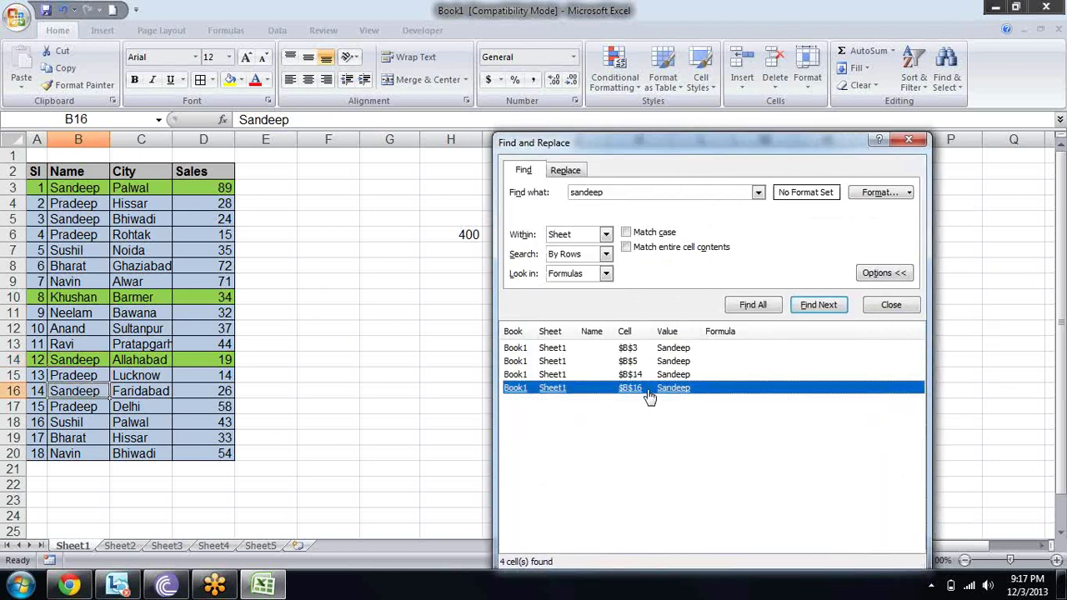
- Search within the whole workbook and review the Sheet2 matches in B3, B5, B14, B16
{"action": "left_click", "coordinate": [605, 236]}
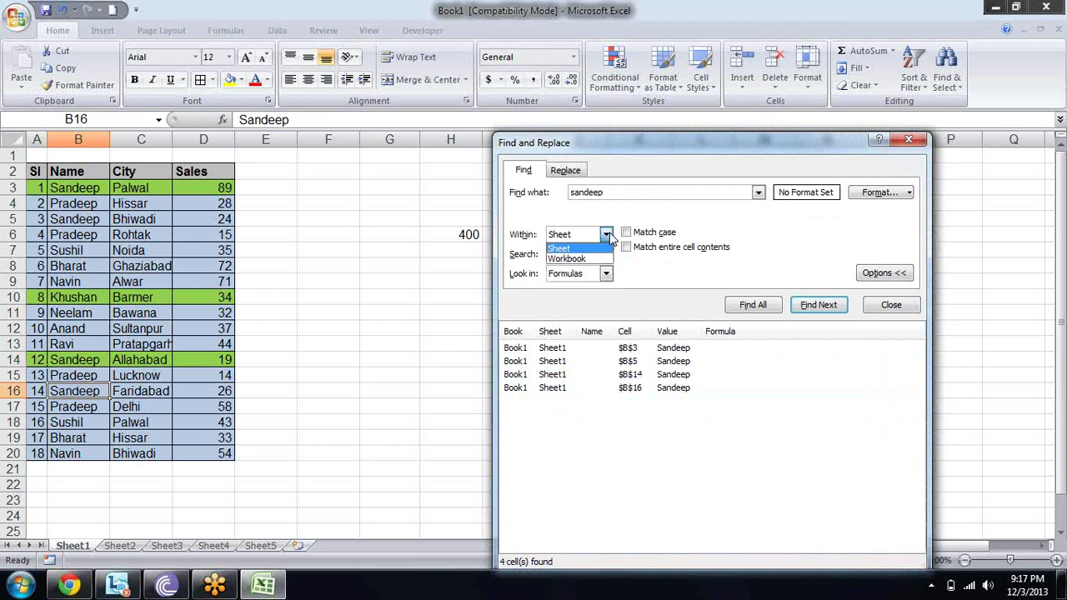
{"action": "left_click", "coordinate": [575, 260]}
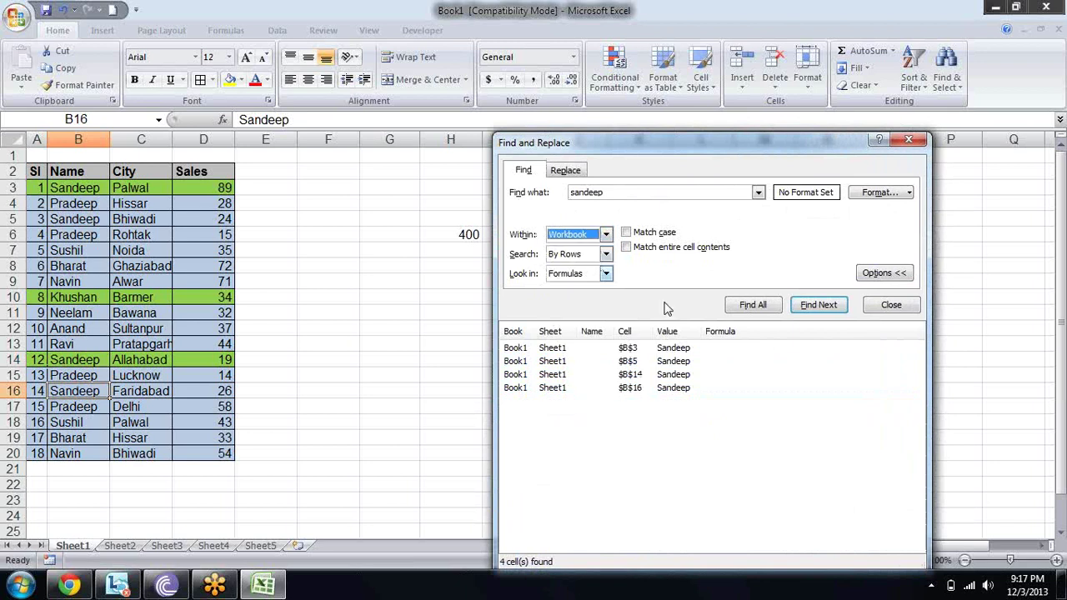
{"action": "left_click", "coordinate": [748, 307]}
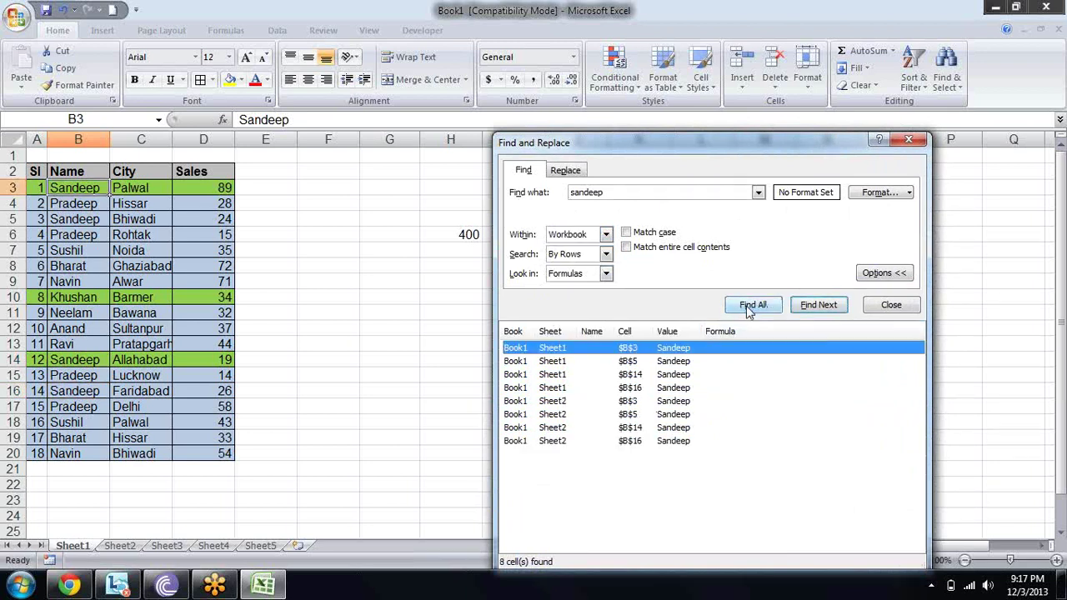
{"action": "left_click", "coordinate": [570, 403]}
{"action": "left_click", "coordinate": [569, 416]}
{"action": "left_click", "coordinate": [567, 428]}
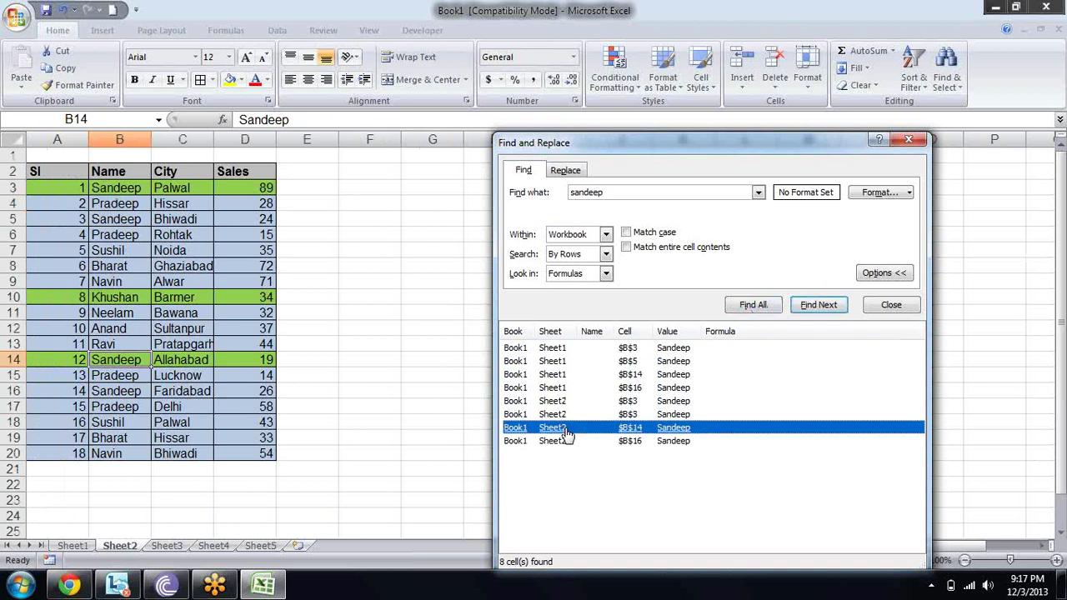
{"action": "left_click", "coordinate": [565, 441]}
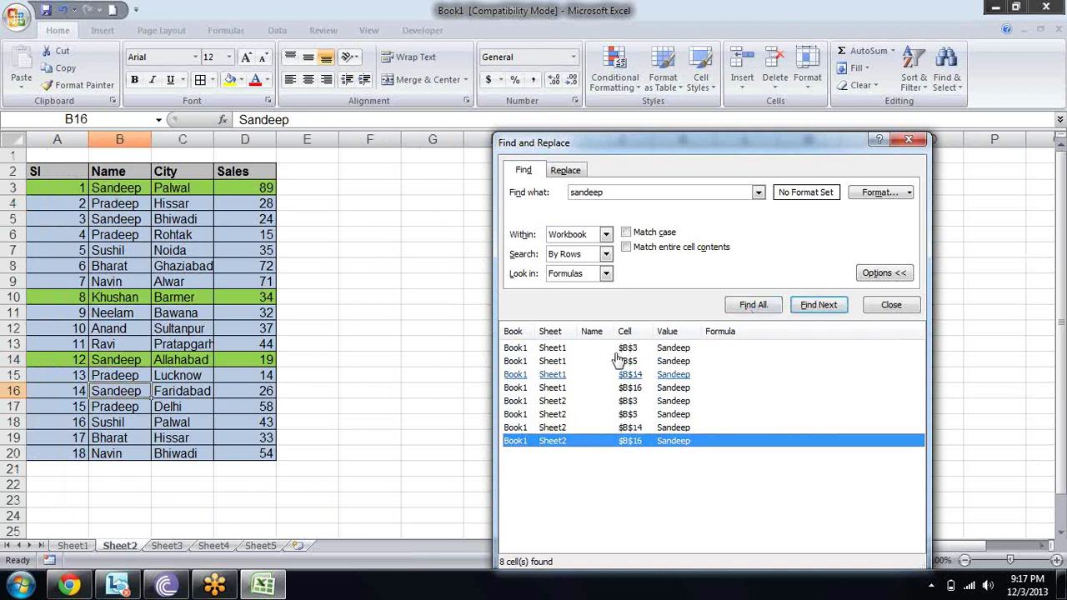
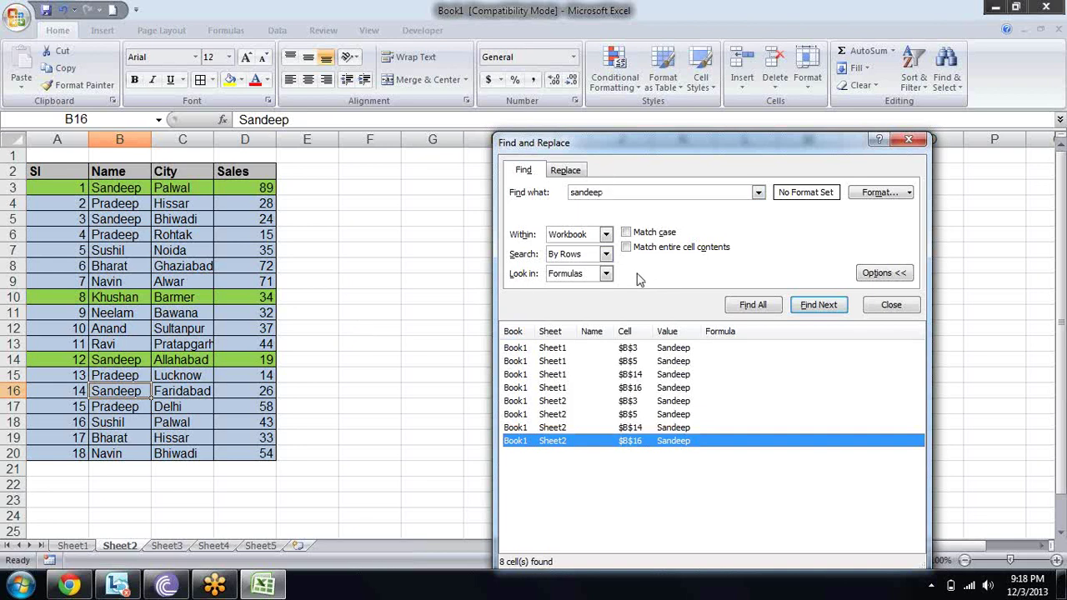
- Keep the sandeep search order at By Rows and close the Find and Replace dialog
{"action": "left_click", "coordinate": [606, 254]}
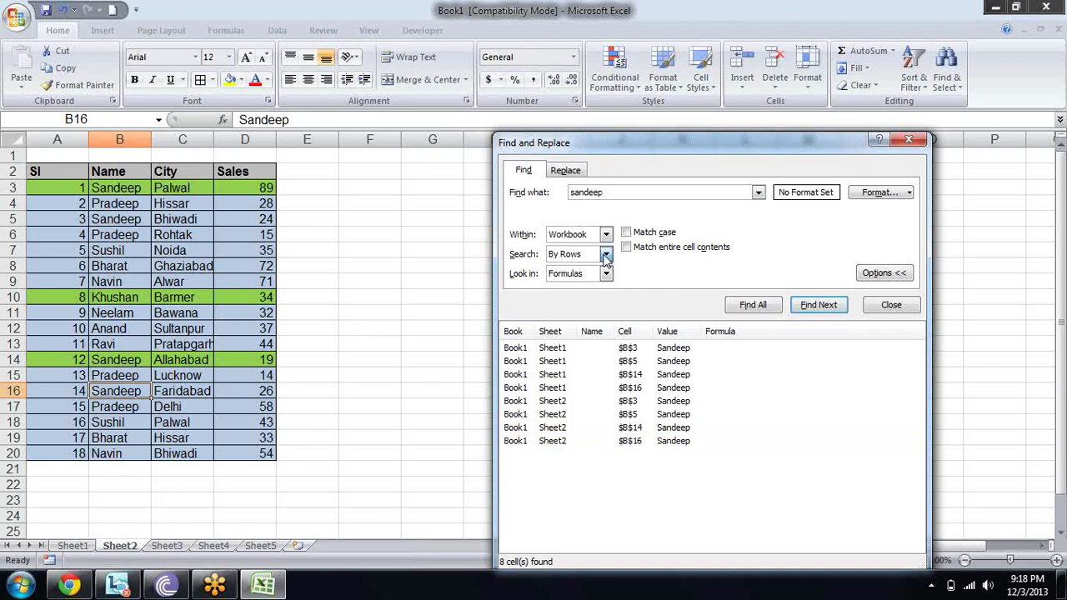
{"action": "left_click", "coordinate": [606, 258]}
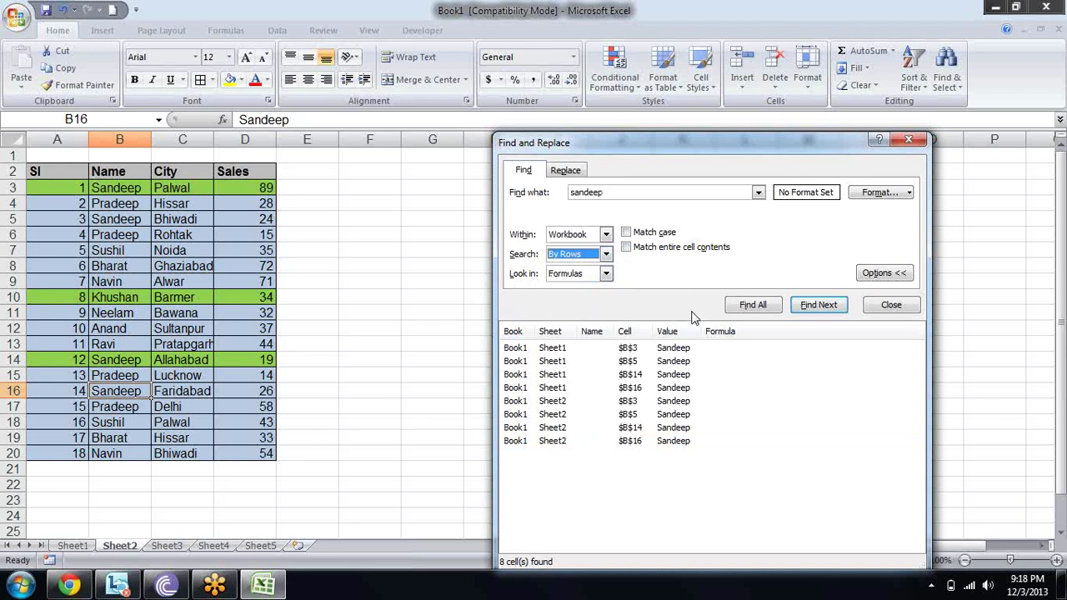
{"action": "key", "text": "Escape"}
{"action": "key", "text": "Right"}
- Copy Sandeep from B3 into E3 on Sheet2 and reopen the sandeep search with Ctrl+F
{"action": "key", "text": "Up"}
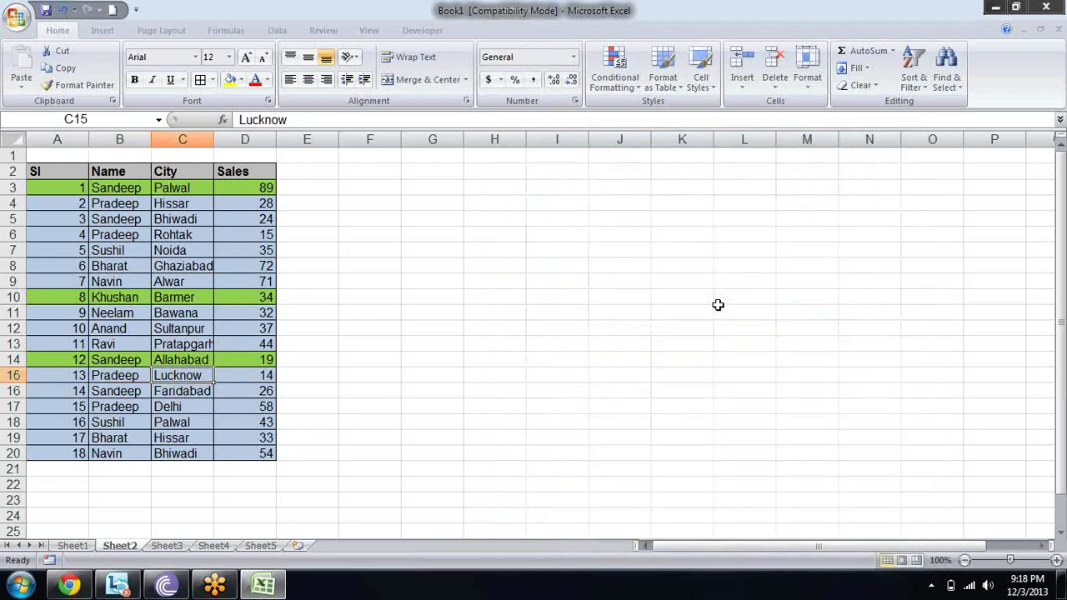
{"action": "key", "text": "Up"}
{"action": "key", "text": "Up"}
{"action": "key", "text": "Up"}
{"action": "key", "text": "Up"}
{"action": "key", "text": "Up"}
{"action": "key", "text": "Up"}
{"action": "key", "text": "Up"}
{"action": "key", "text": "Up"}
{"action": "key", "text": "Left"}
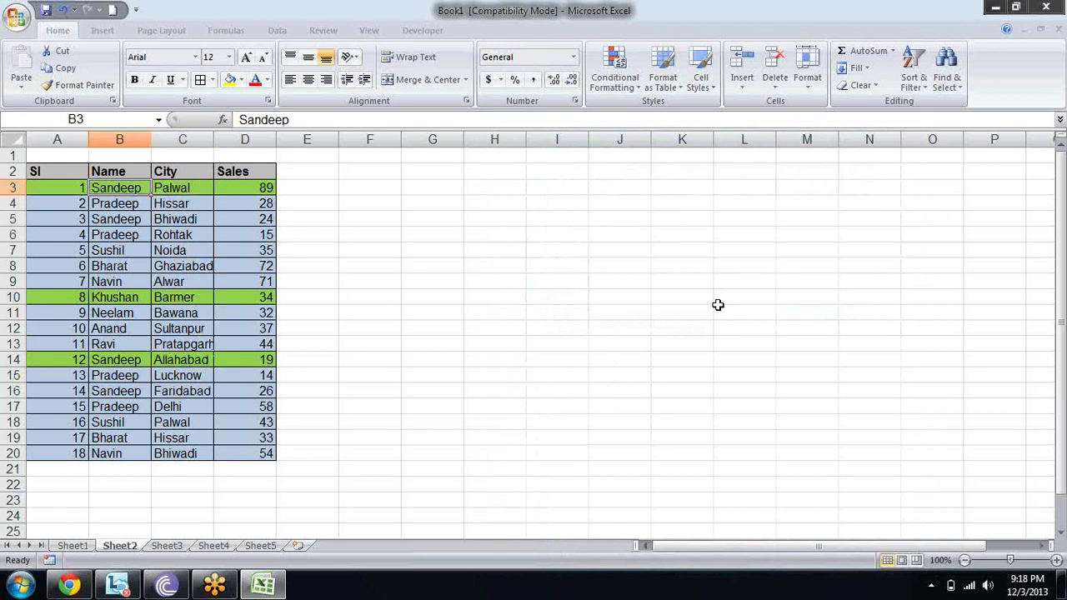
{"action": "key", "text": "Right"}
{"action": "key", "text": "Right"}
{"action": "key", "text": "Right"}
{"action": "type", "text": "Sandeep"}
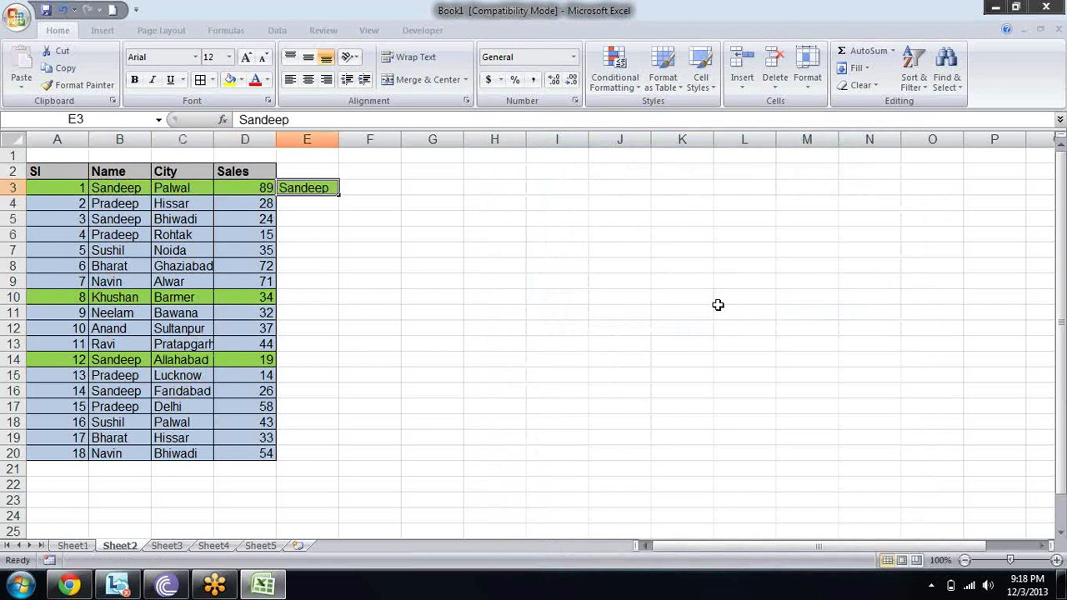
{"action": "key", "text": "Down"}
{"action": "key", "text": "Down"}
{"action": "key", "text": "Down"}
{"action": "key", "text": "ctrl+f"}
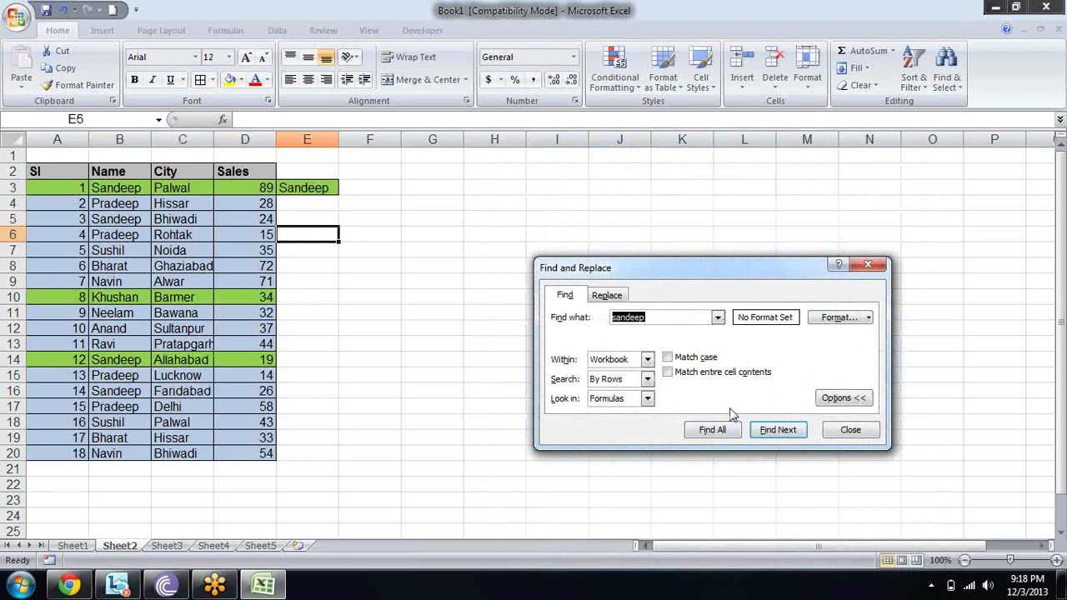
- Step through Sandeep matches with Find Next, restarting from A1 to reach the E3 copy
{"action": "left_click", "coordinate": [771, 433]}
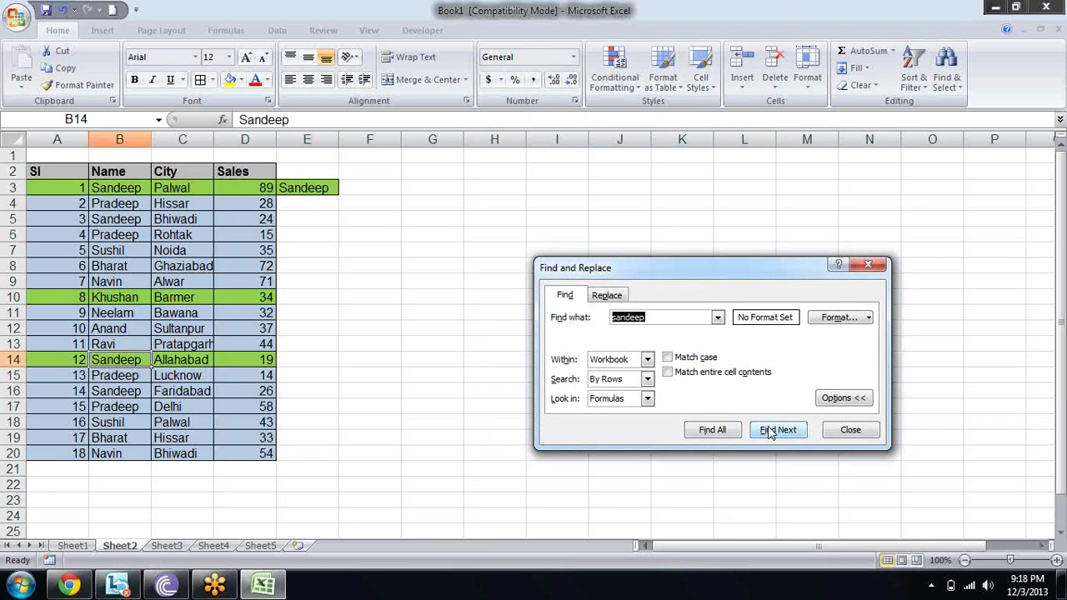
{"action": "left_click", "coordinate": [771, 433]}
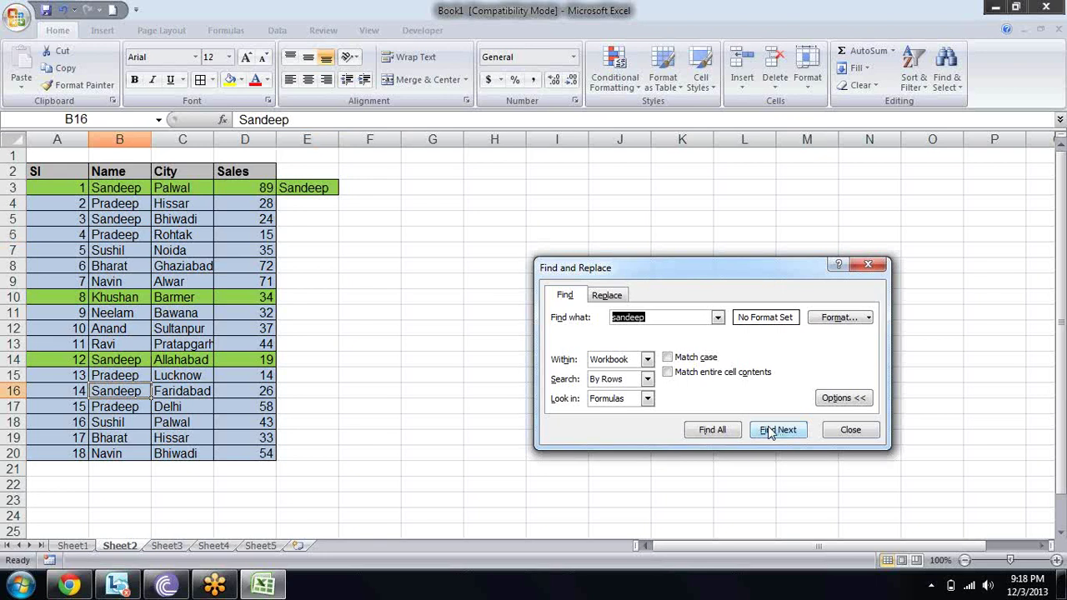
{"action": "left_click", "coordinate": [771, 434]}
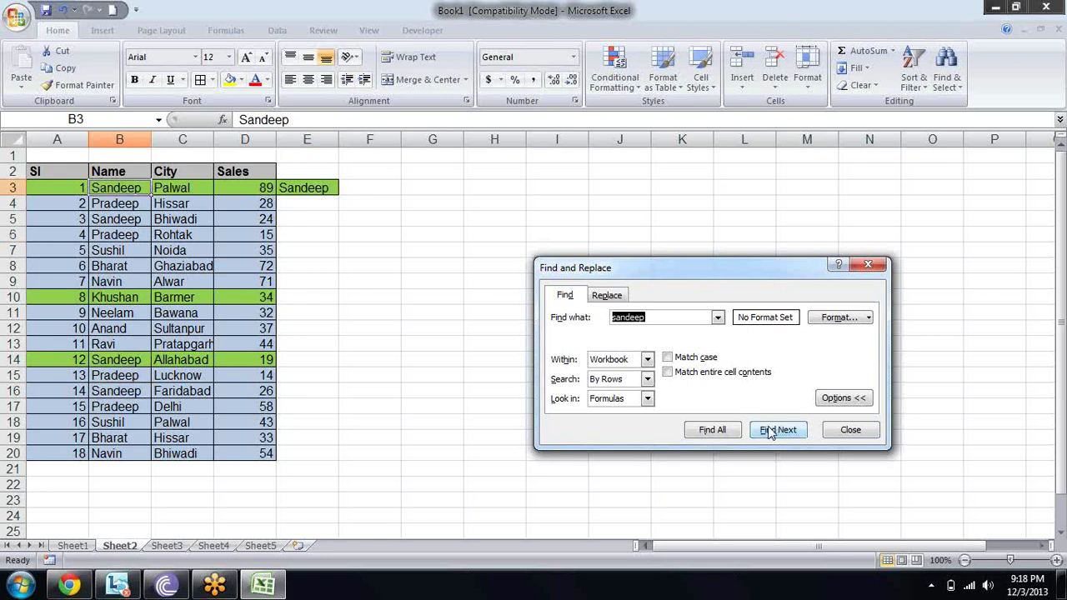
{"action": "left_click", "coordinate": [72, 155]}
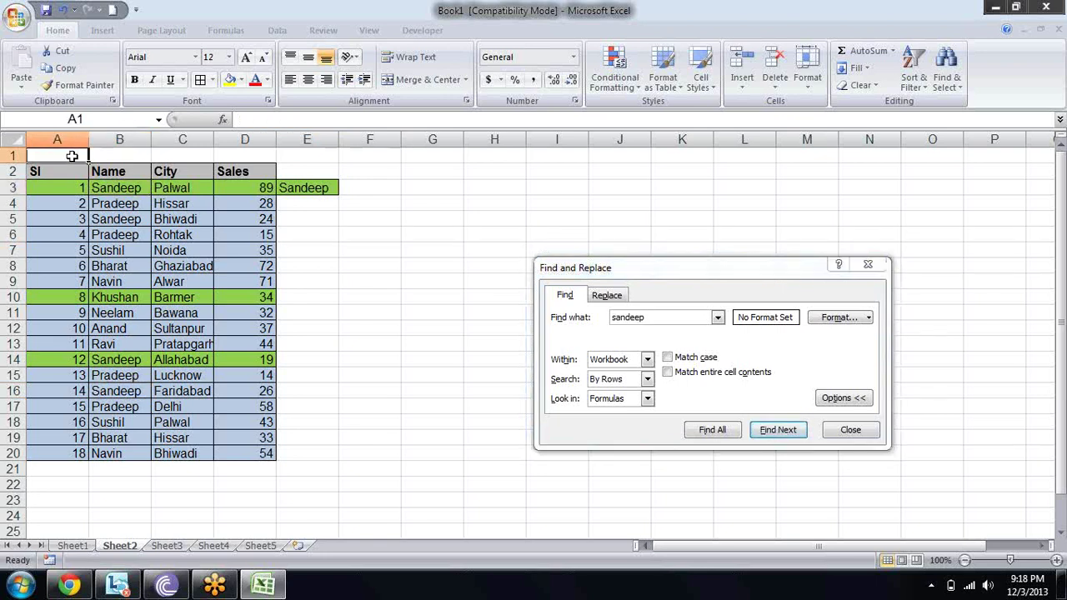
{"action": "left_click", "coordinate": [771, 434]}
{"action": "left_click", "coordinate": [771, 434]}
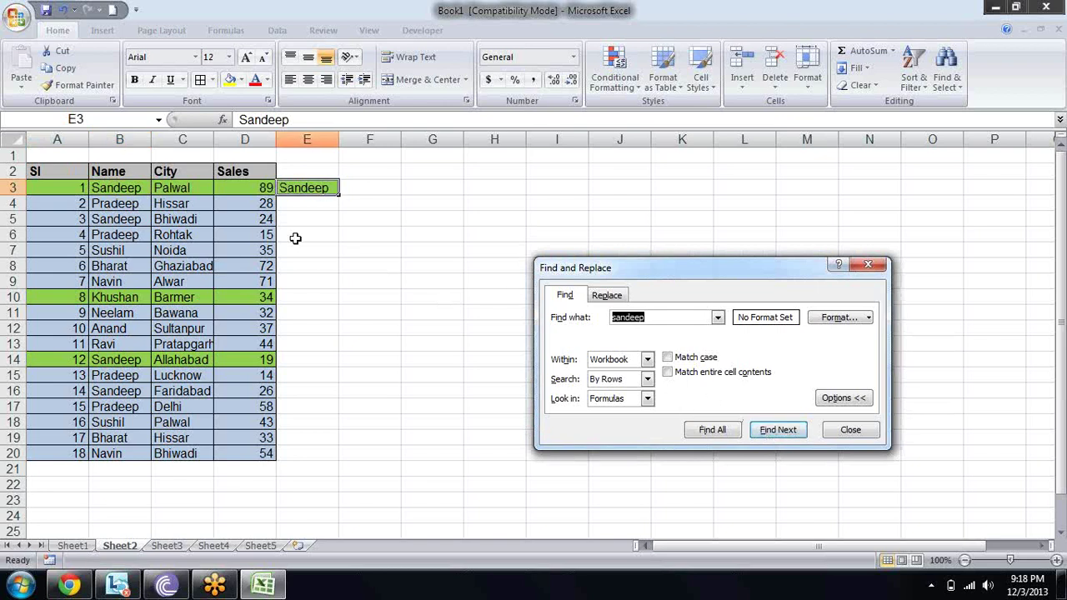
- Select names B3:B12 and list all nine Sandeep matches with Find All
{"action": "left_click", "coordinate": [42, 188]}
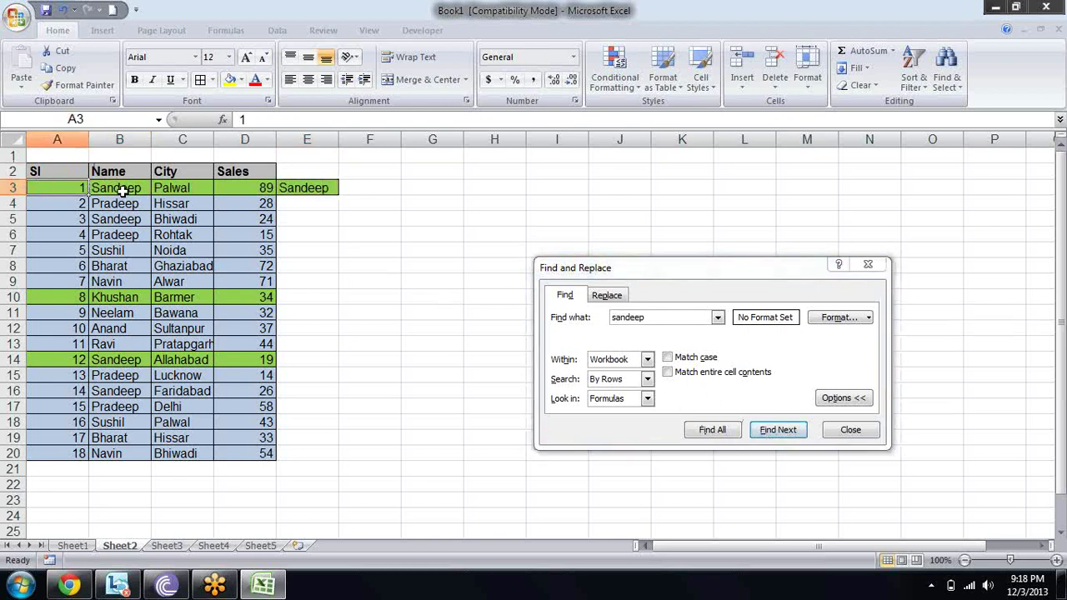
{"action": "left_click", "coordinate": [123, 190]}
{"action": "left_click", "coordinate": [200, 189]}
{"action": "left_click", "coordinate": [261, 188]}
{"action": "left_click", "coordinate": [305, 190]}
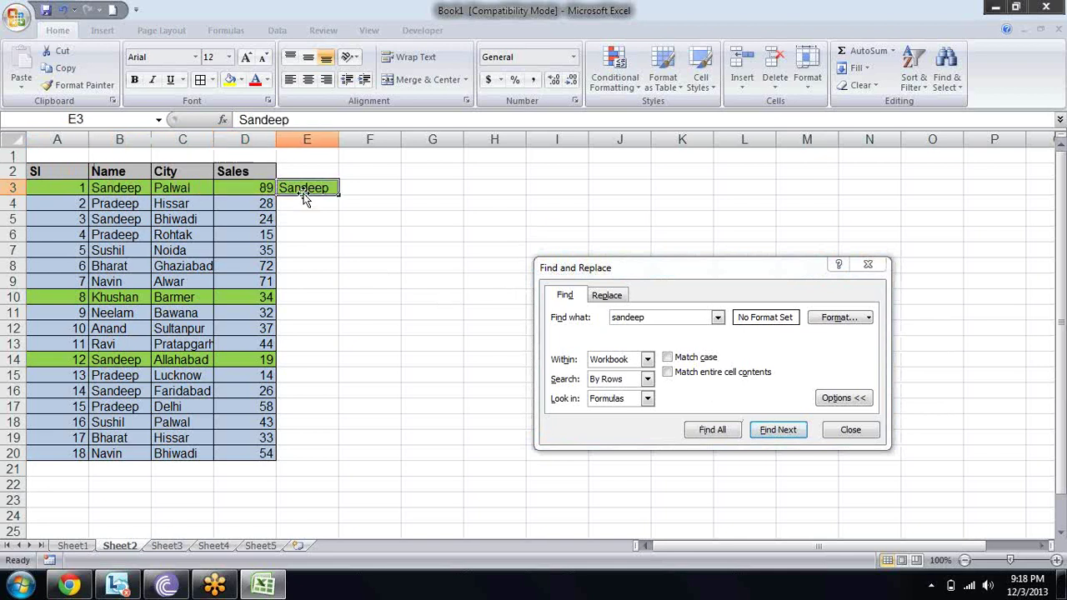
{"action": "left_click", "coordinate": [422, 185]}
{"action": "left_click", "coordinate": [491, 189]}
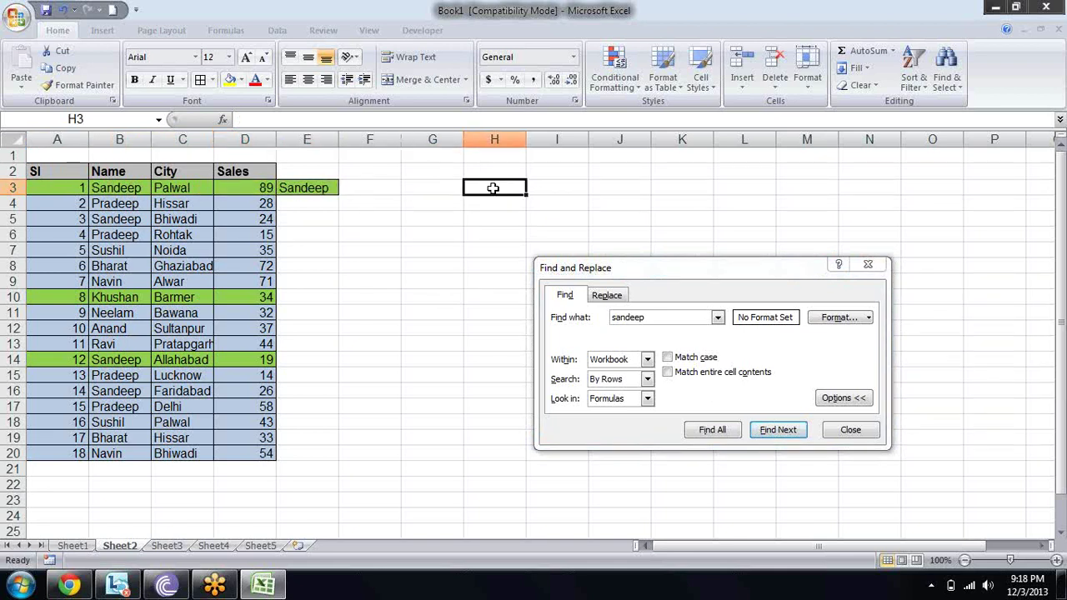
{"action": "left_click", "coordinate": [119, 140]}
{"action": "left_click_drag", "start_coordinate": [116, 187], "coordinate": [111, 453]}
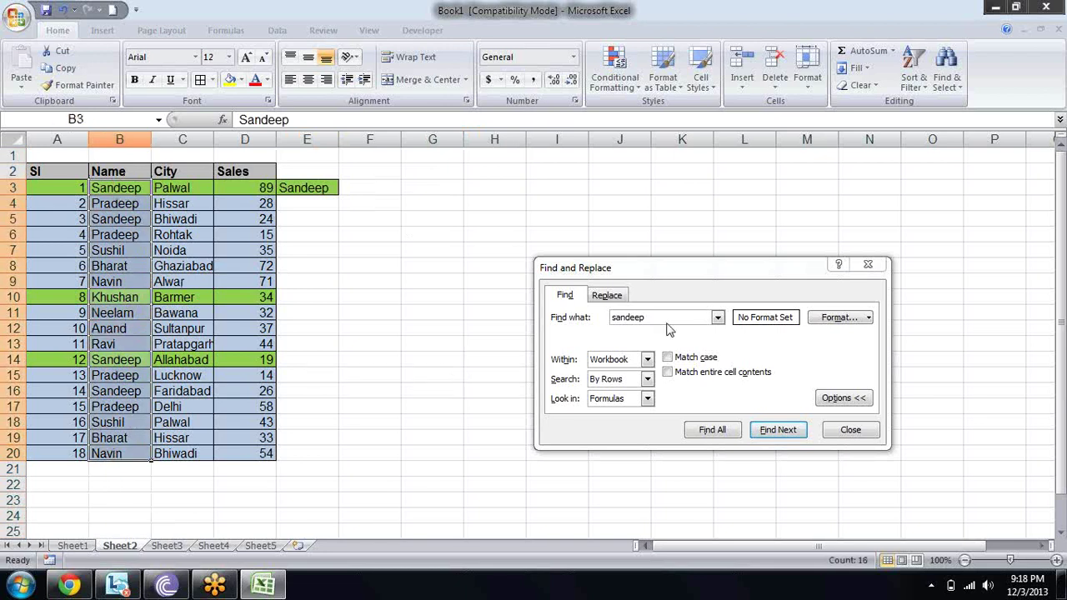
{"action": "left_click", "coordinate": [713, 430]}
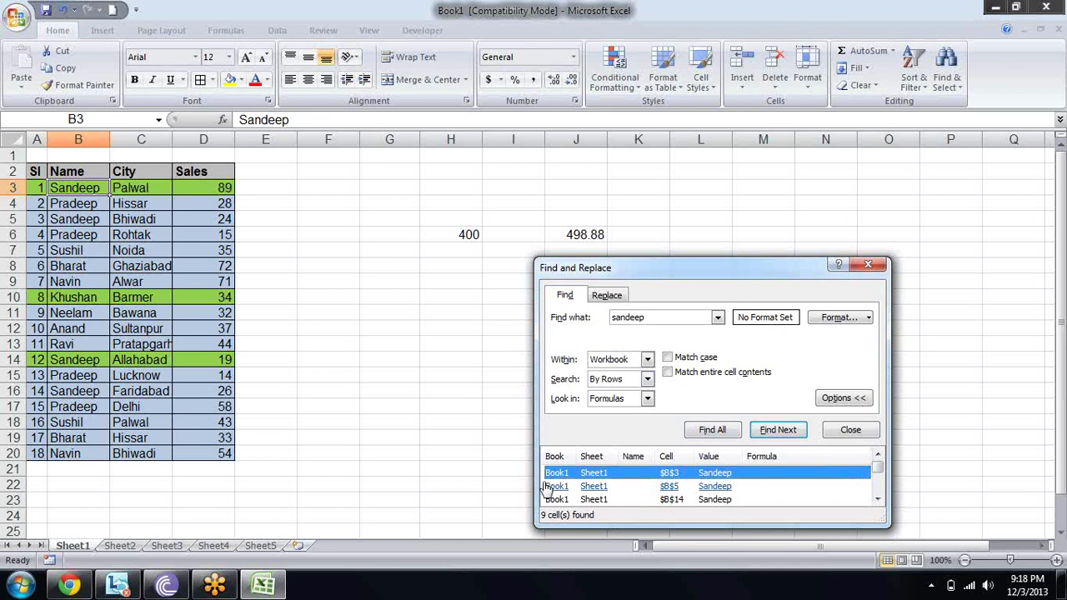
- Step through the Find All results to Sheet2's B3 match, then switch to Sheet1
{"action": "key", "text": "Down"}
{"action": "key", "text": "Down"}
{"action": "key", "text": "Down"}
{"action": "key", "text": "Down"}
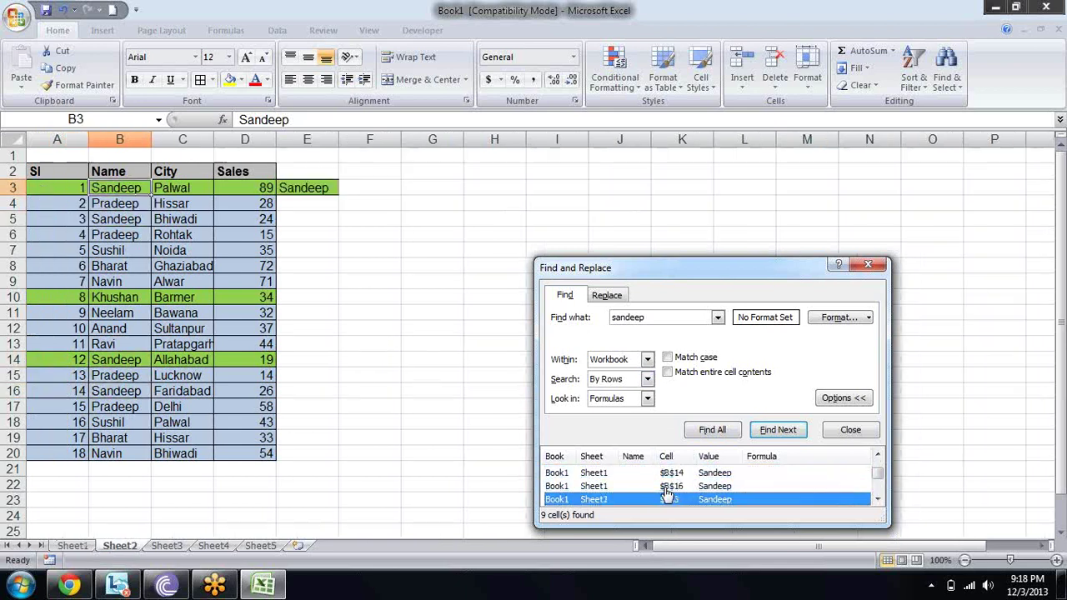
{"action": "key", "text": "Down"}
{"action": "left_click", "coordinate": [667, 488]}
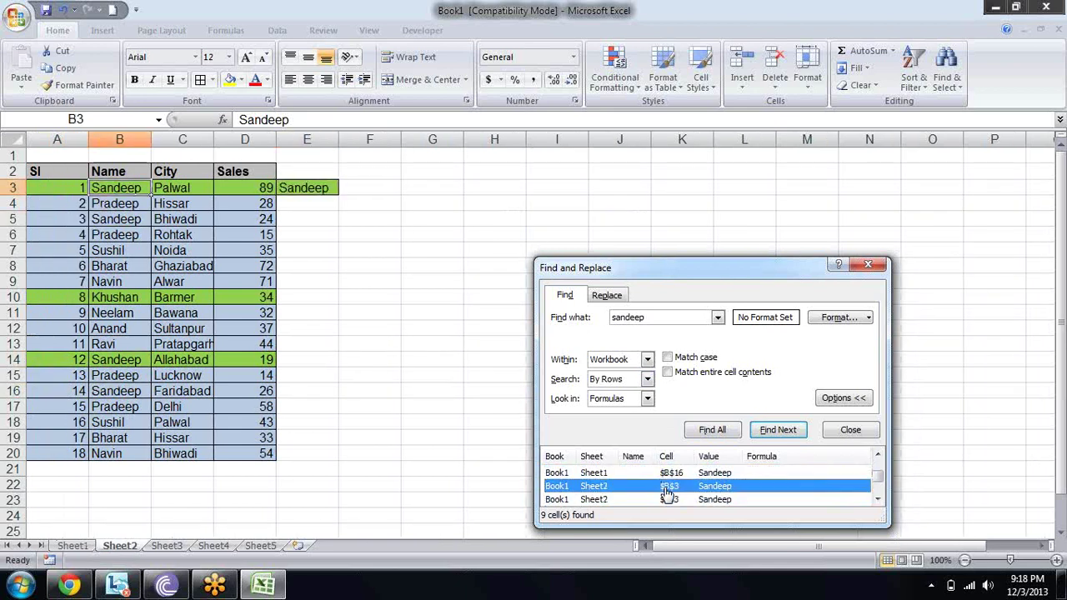
{"action": "left_click", "coordinate": [73, 545]}
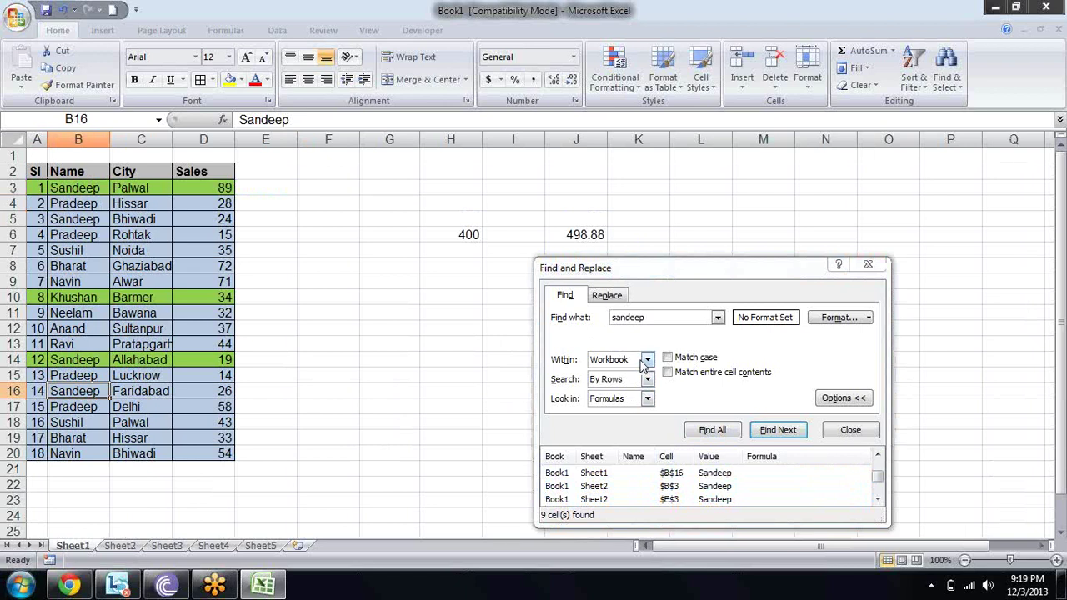
- Set Search to By Columns so Find Next goes down column B to Sandeep in B14
{"action": "left_click", "coordinate": [647, 380]}
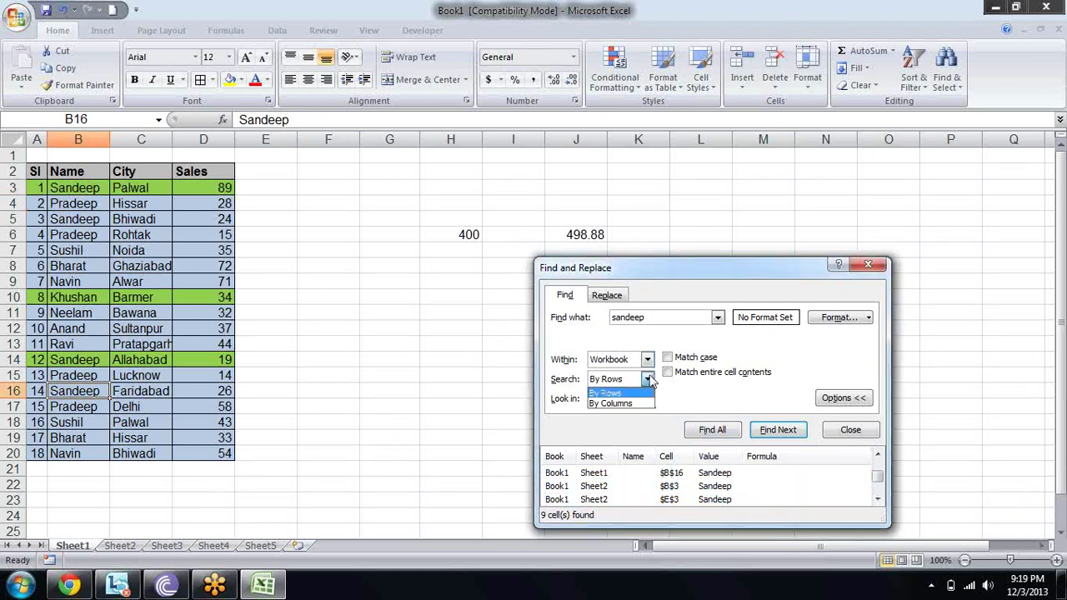
{"action": "left_click", "coordinate": [615, 406]}
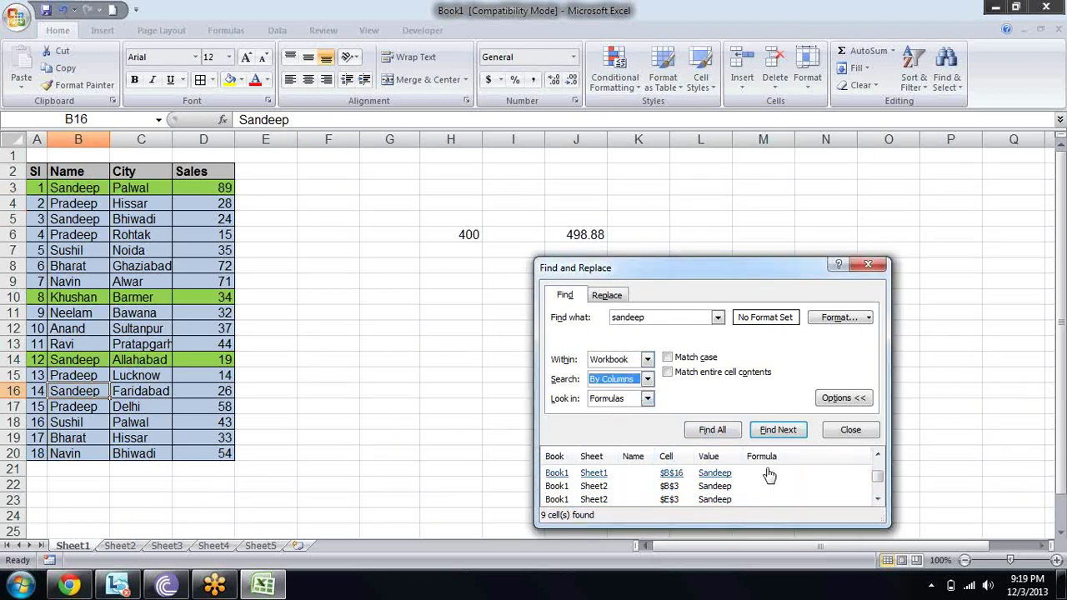
{"action": "left_click", "coordinate": [85, 187]}
{"action": "left_click", "coordinate": [85, 218]}
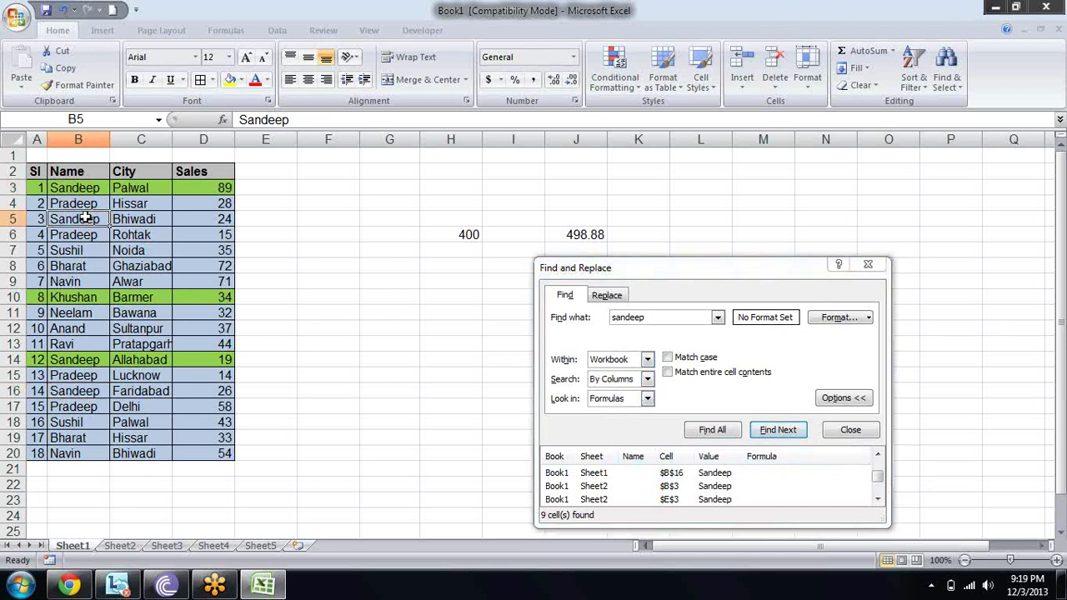
{"action": "left_click", "coordinate": [77, 355]}
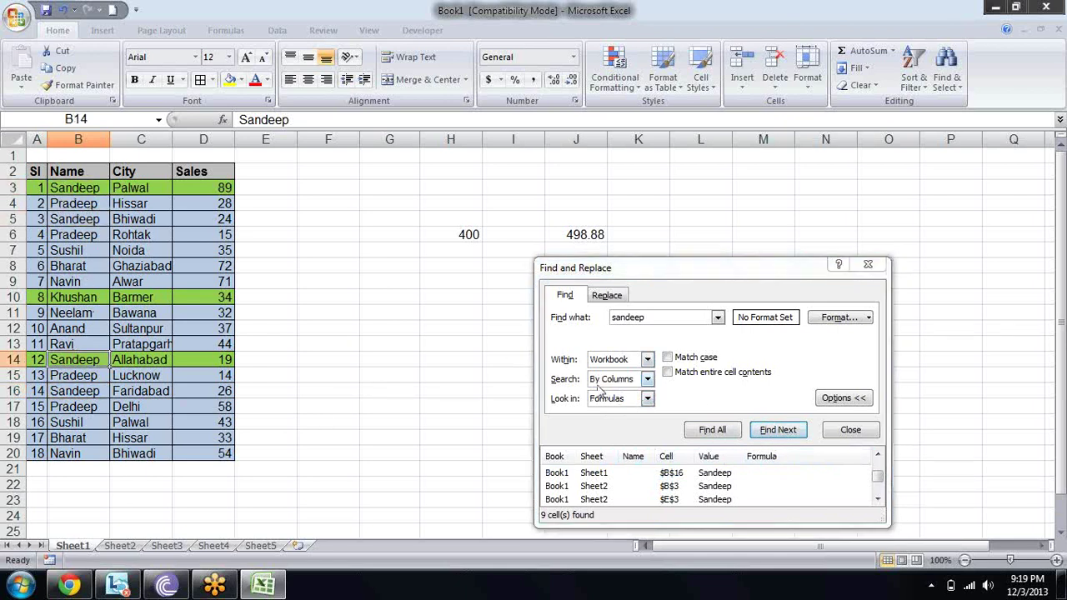
{"action": "left_click_drag", "start_coordinate": [630, 275], "coordinate": [722, 230]}
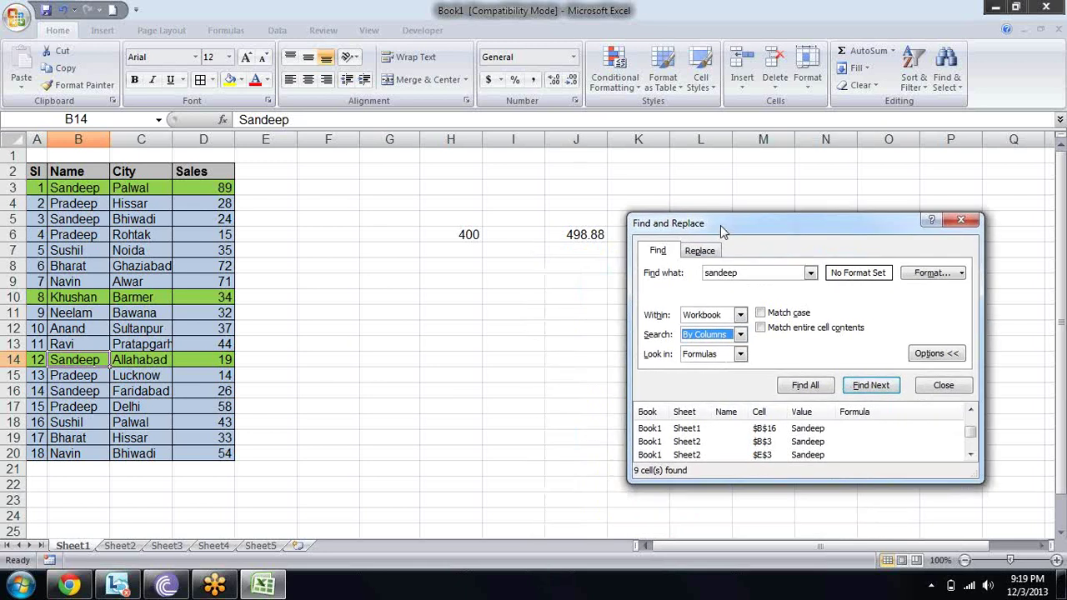
{"action": "left_click", "coordinate": [743, 354]}
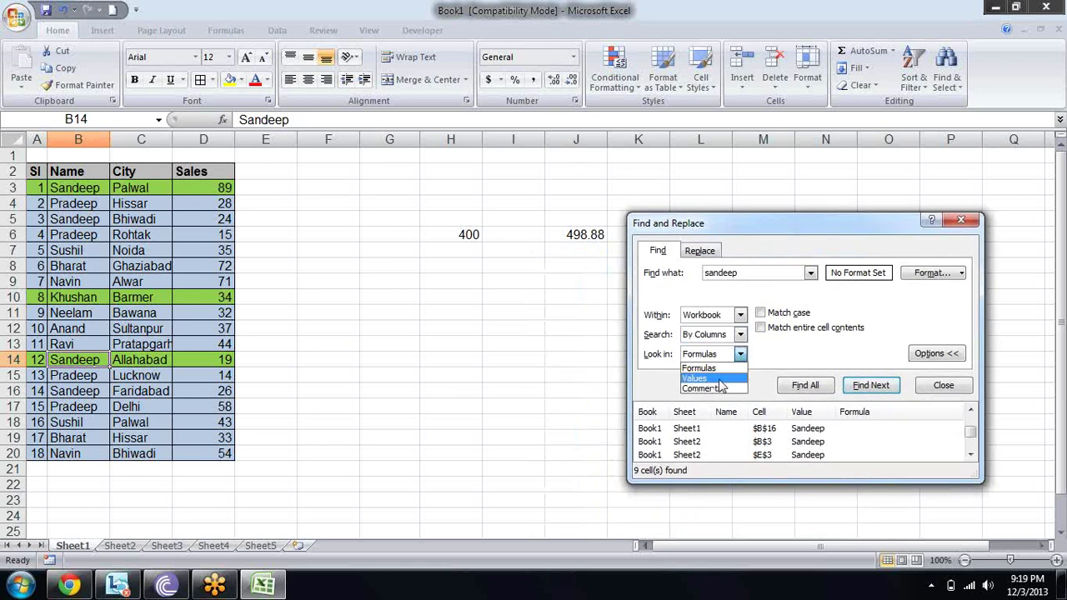
- Set Look in to Values, check the Replace tab's Look in choices, then return to Find
{"action": "left_click", "coordinate": [719, 380]}
{"action": "left_click", "coordinate": [740, 356]}
{"action": "left_click", "coordinate": [710, 379]}
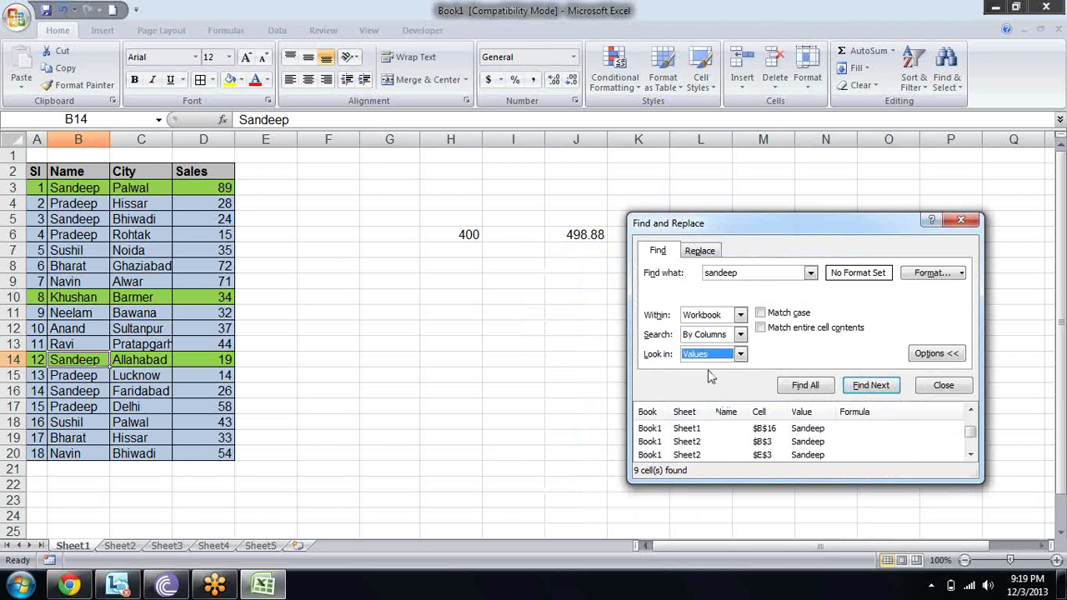
{"action": "left_click", "coordinate": [700, 250]}
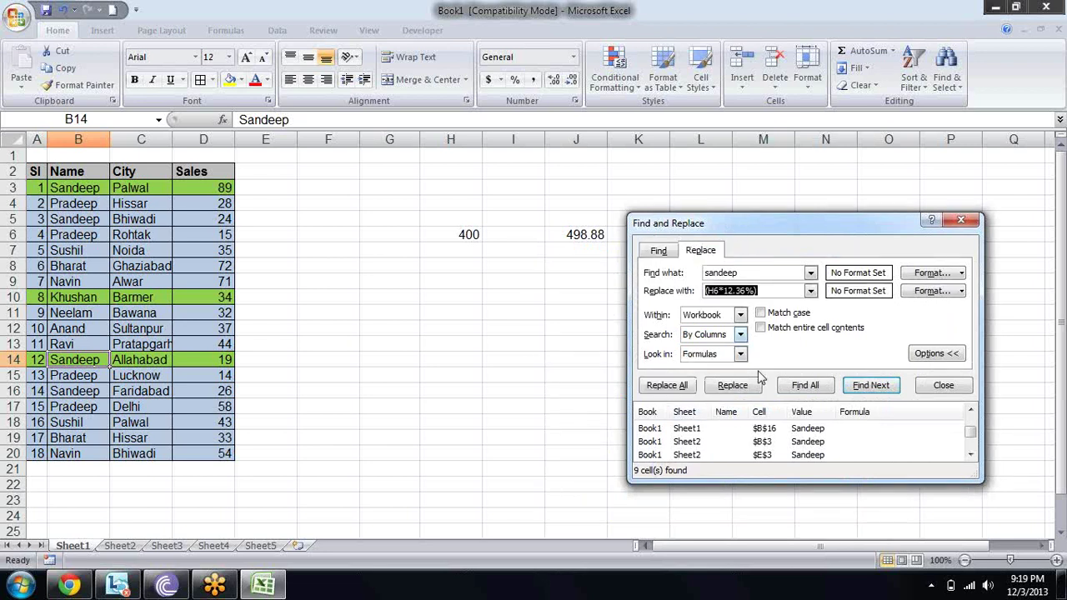
{"action": "left_click", "coordinate": [740, 354]}
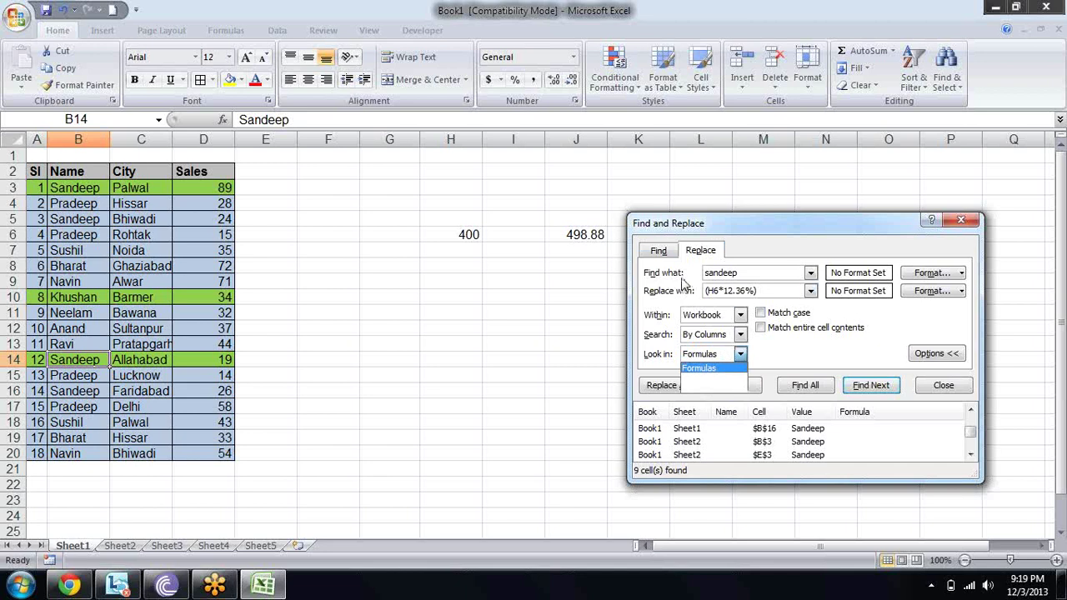
{"action": "left_click", "coordinate": [667, 254]}
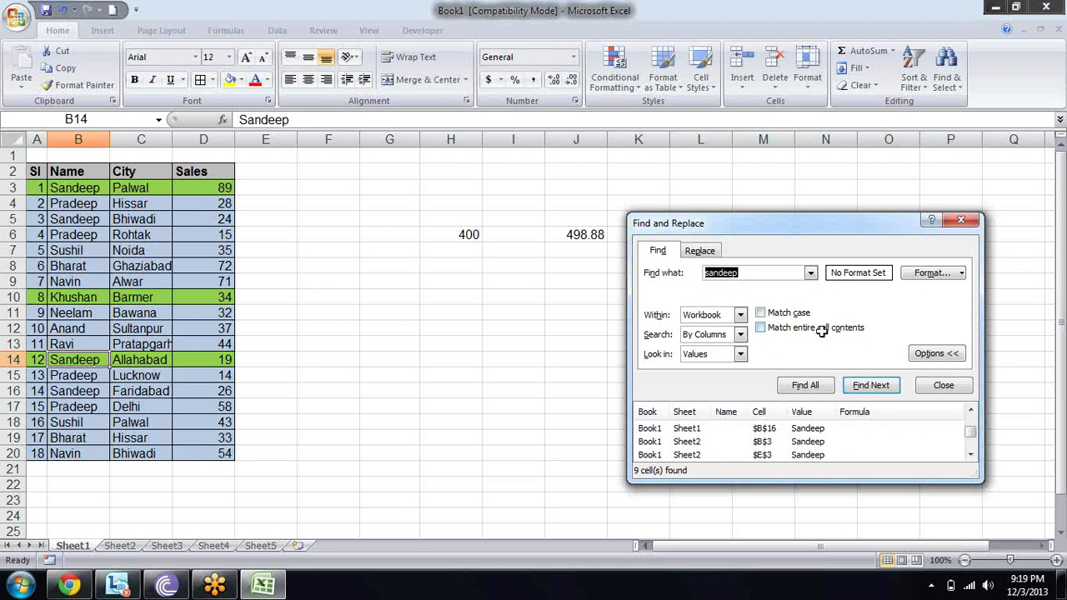
- Close Find and Replace, leaving the cursor on I14 of Sheet1
{"action": "key", "text": "Escape"}
{"action": "key", "text": "Left"}
{"action": "key", "text": "Right"}
{"action": "key", "text": "Right"}
{"action": "key", "text": "Right"}
{"action": "key", "text": "Right"}
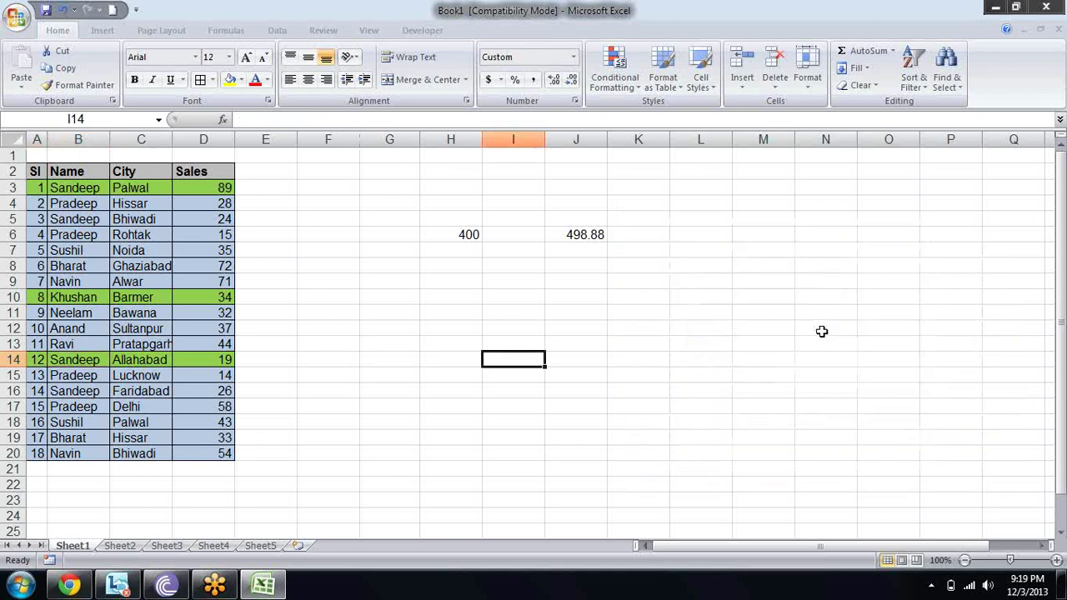
- Select the 12.36% markup formula text of J6 in the formula bar
{"action": "key", "text": "Up"}
{"action": "key", "text": "Up"}
{"action": "key", "text": "Up"}
{"action": "key", "text": "Up"}
{"action": "key", "text": "Up"}
{"action": "key", "text": "Up"}
{"action": "key", "text": "Up"}
{"action": "key", "text": "Up"}
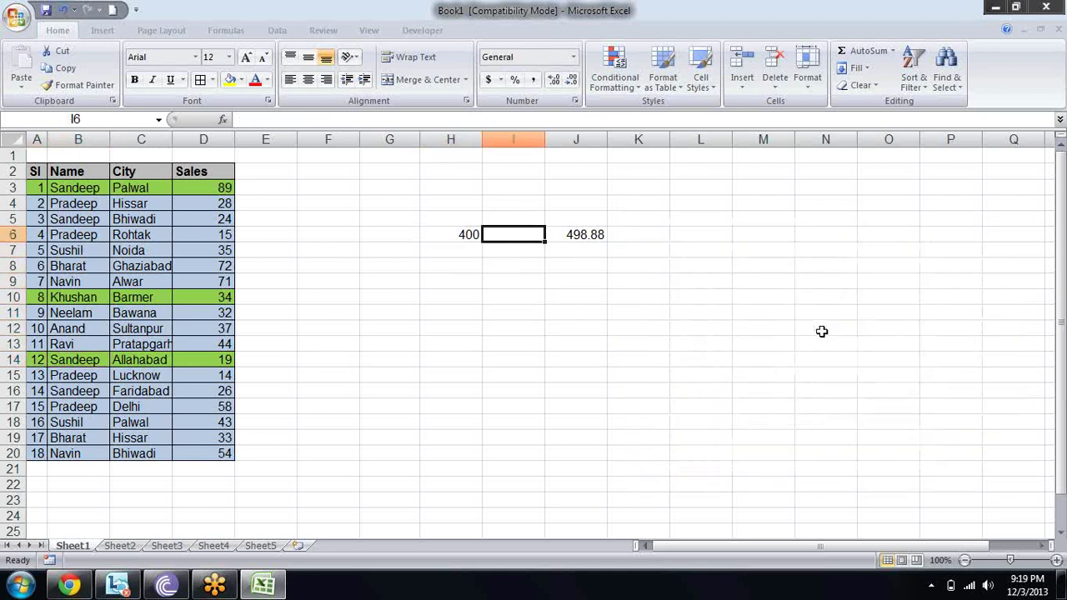
{"action": "key", "text": "Right"}
{"action": "left_click_drag", "start_coordinate": [482, 123], "coordinate": [235, 106]}
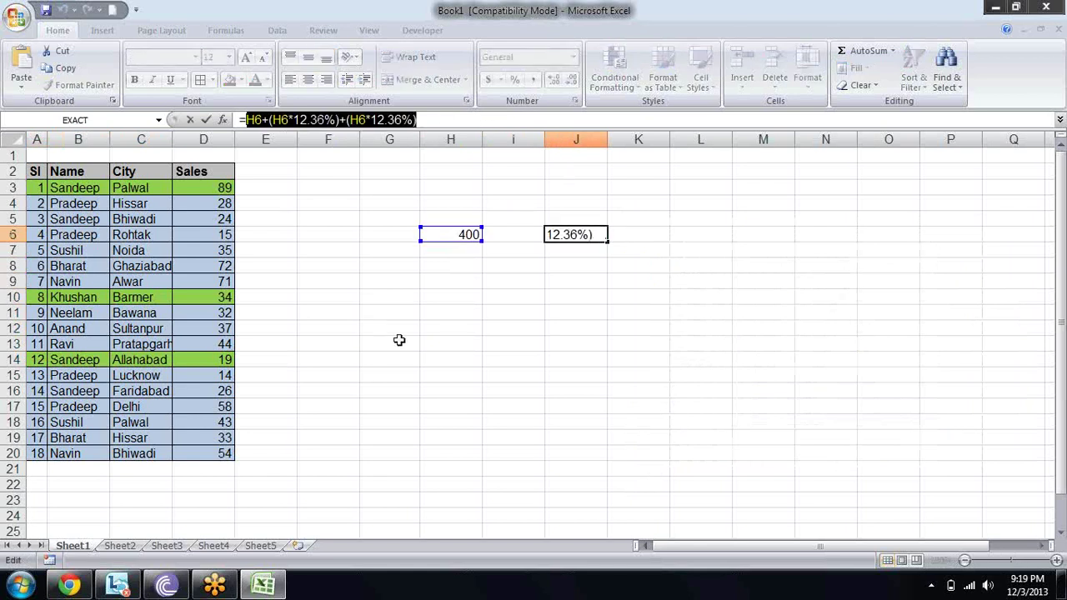
{"action": "key", "text": "Escape"}
- Search for '6%)+(H6*12.36%)' with Look in set to Formulas, finding only J6
{"action": "key", "text": "ctrl+f"}
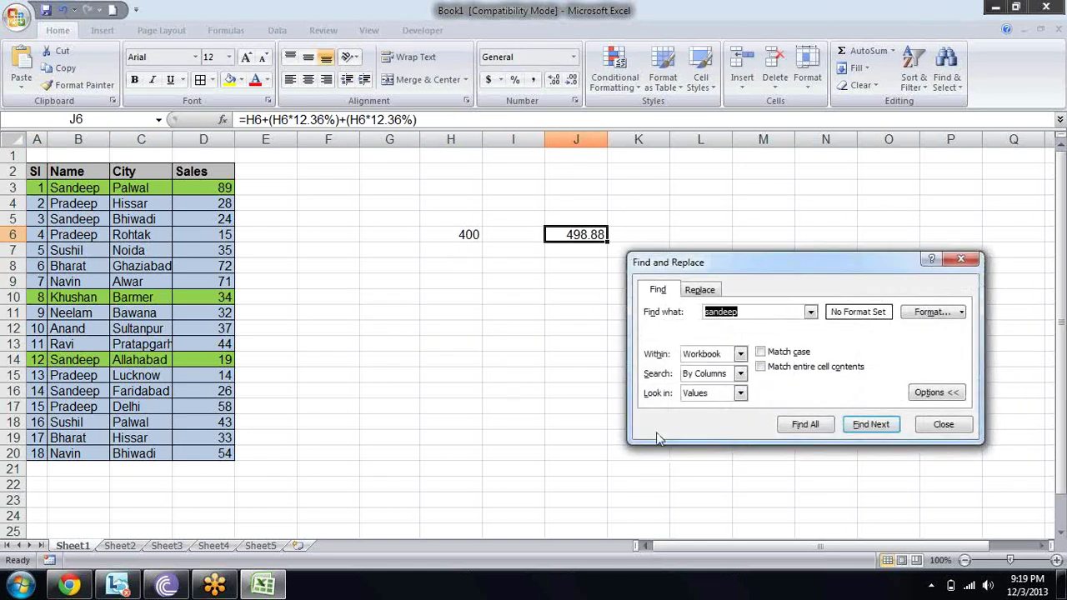
{"action": "key", "text": "ctrl+v"}
{"action": "left_click", "coordinate": [864, 434]}
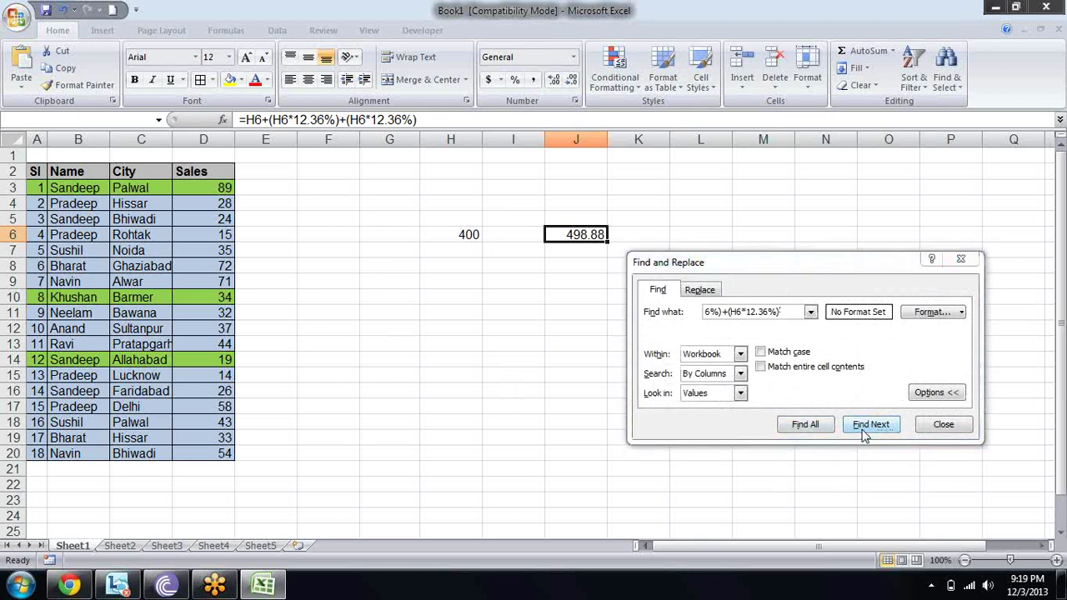
{"action": "left_click", "coordinate": [536, 323]}
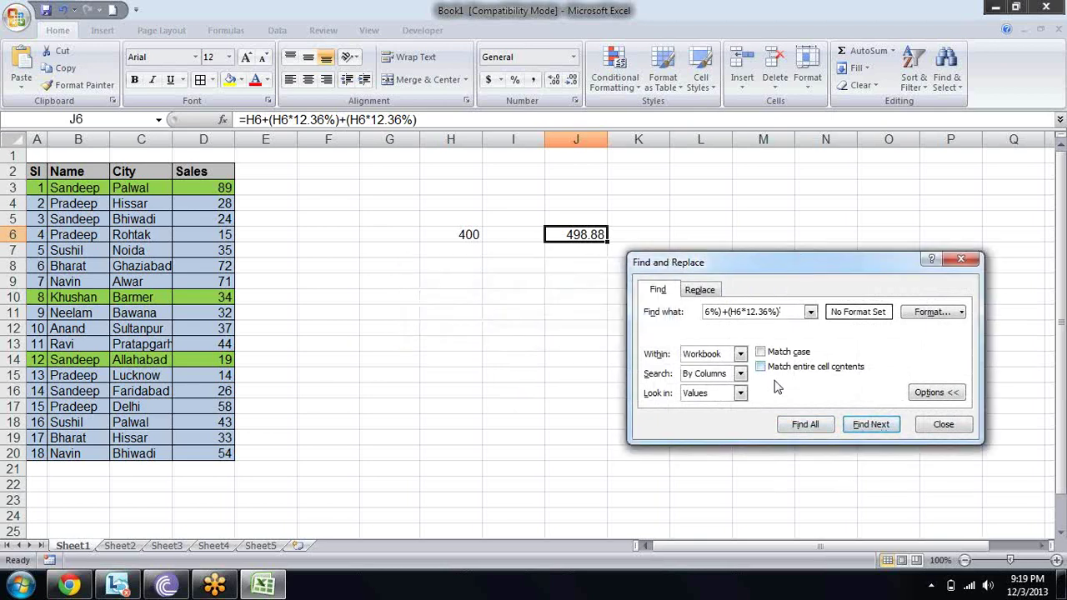
{"action": "left_click", "coordinate": [740, 395]}
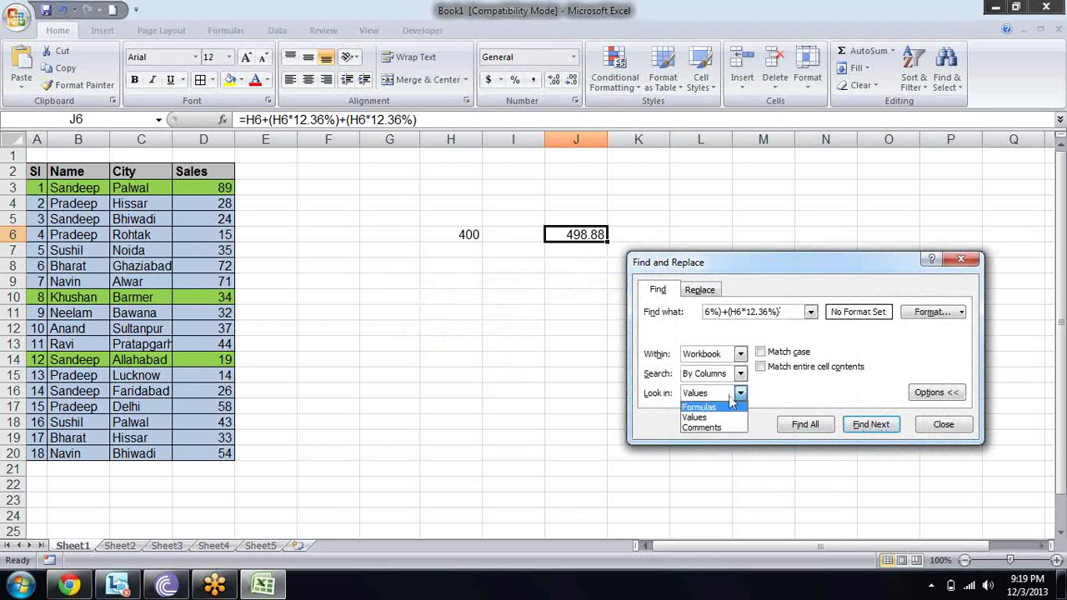
{"action": "left_click", "coordinate": [699, 406]}
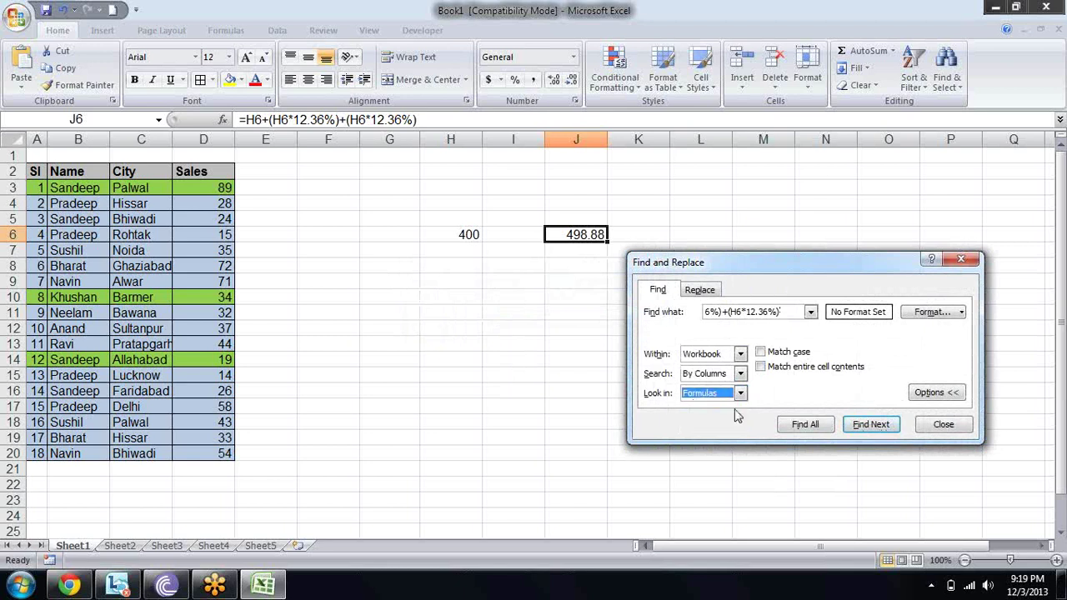
{"action": "left_click", "coordinate": [875, 427]}
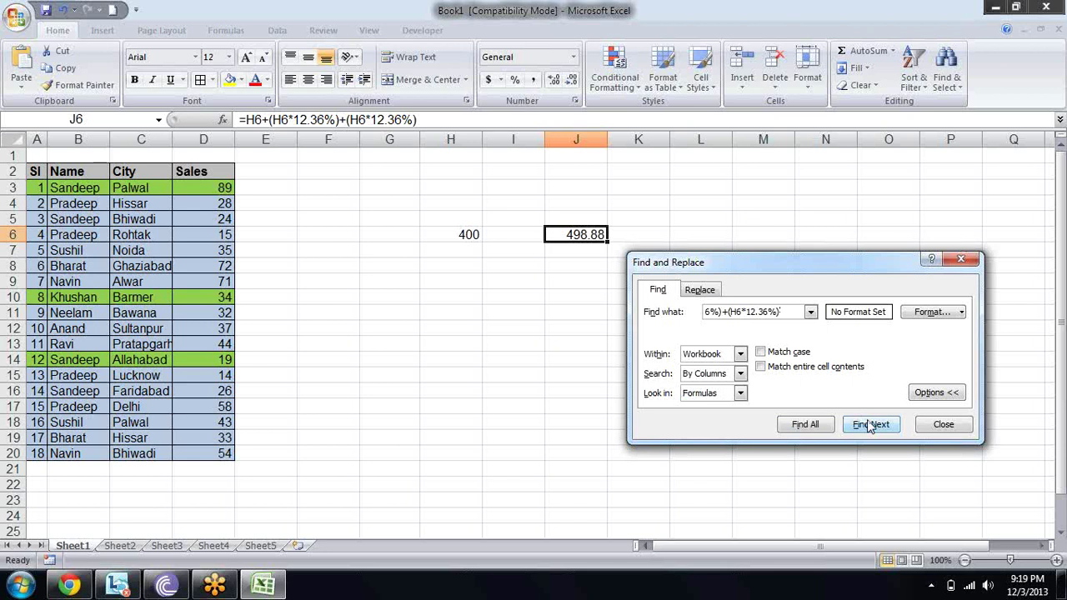
{"action": "left_click", "coordinate": [806, 425]}
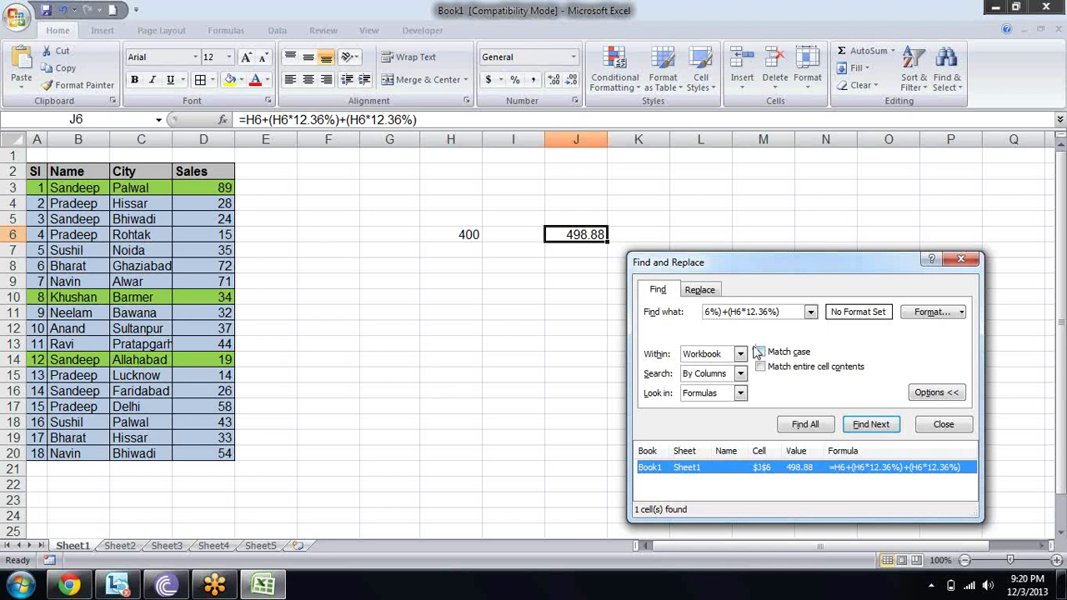
- Keep Look in at Formulas on the Replace tab, collapse Options, and close the dialog unchanged
{"action": "left_click", "coordinate": [697, 291]}
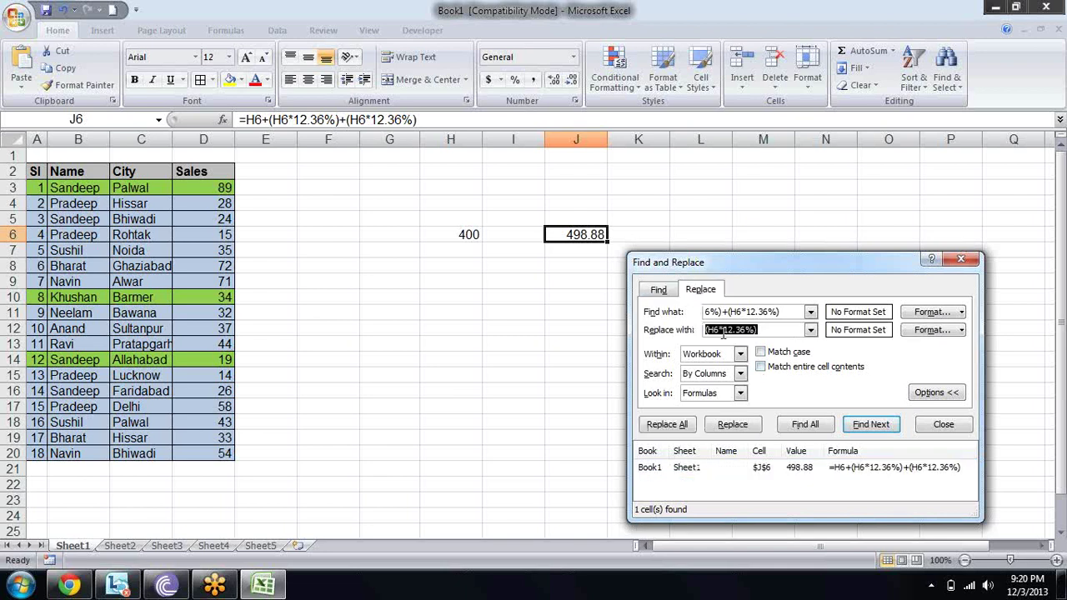
{"action": "left_click", "coordinate": [740, 394]}
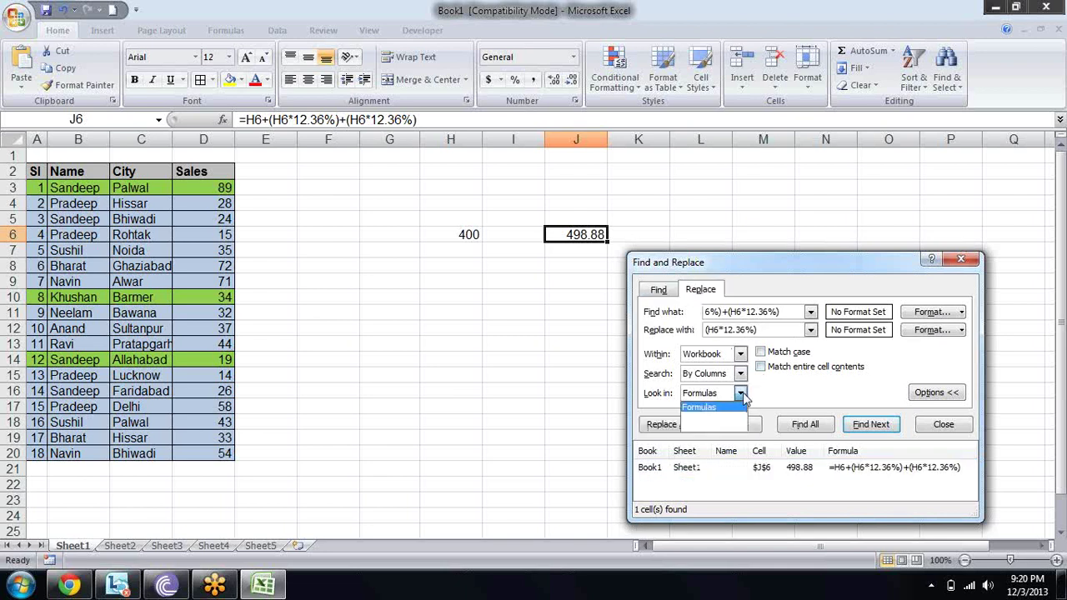
{"action": "left_click", "coordinate": [800, 382]}
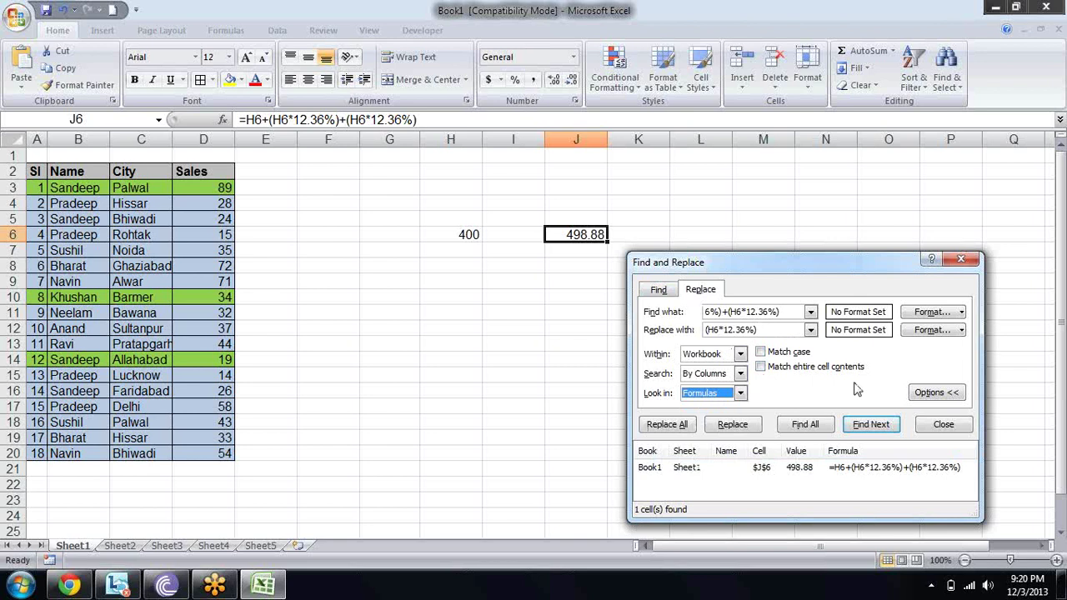
{"action": "left_click", "coordinate": [935, 392]}
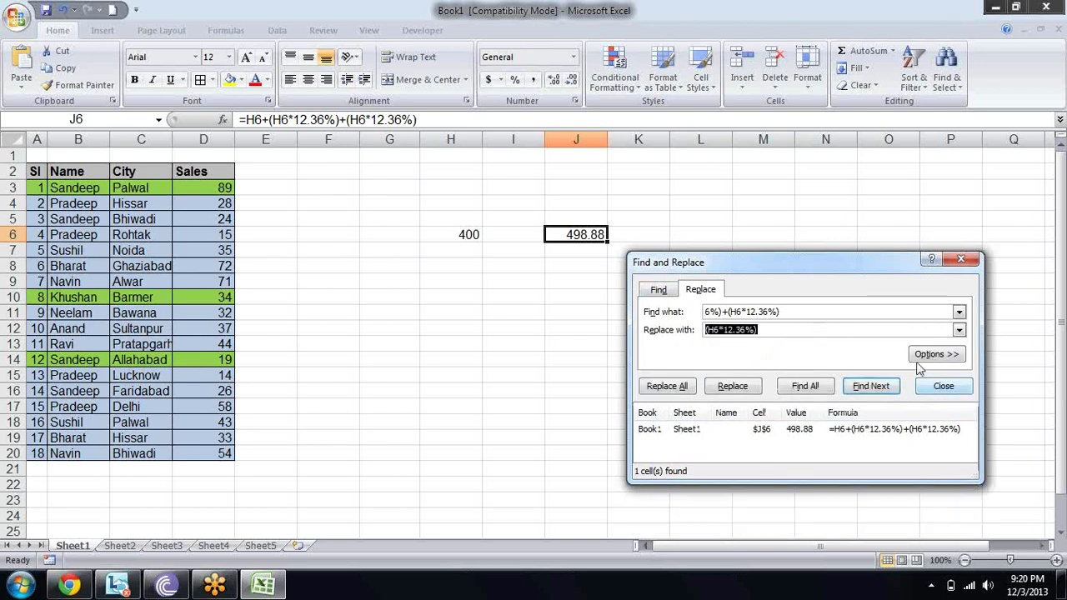
{"action": "left_click", "coordinate": [955, 251]}
{"action": "left_click", "coordinate": [955, 269]}
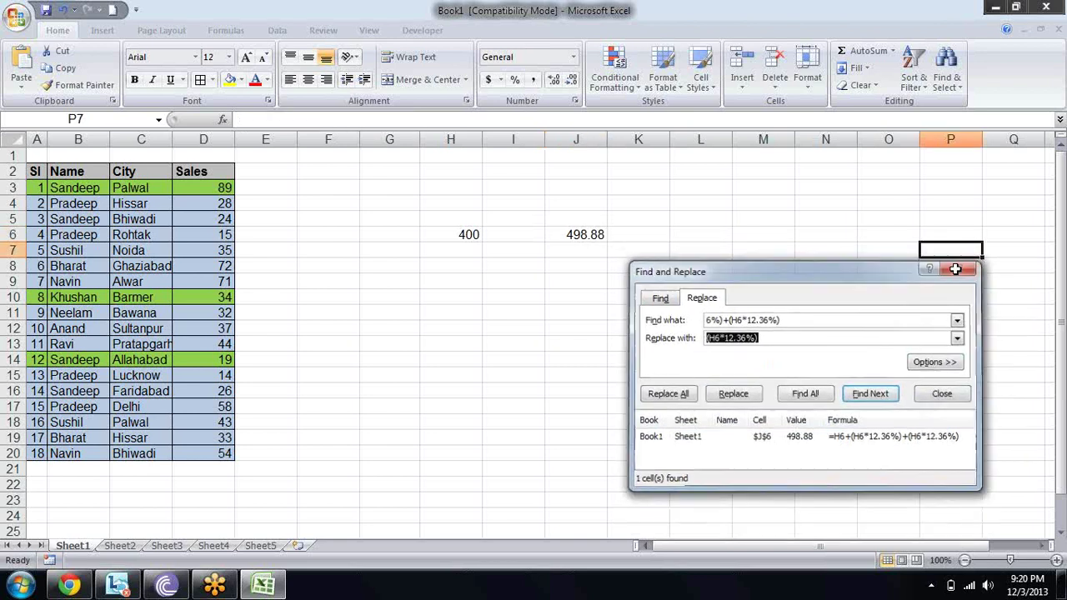
- Move back to the 400 test value in H6
{"action": "key", "text": "Escape"}
{"action": "key", "text": "Left"}
{"action": "key", "text": "Left"}
{"action": "key", "text": "Left"}
{"action": "key", "text": "Left"}
{"action": "key", "text": "Up"}
{"action": "key", "text": "Left"}
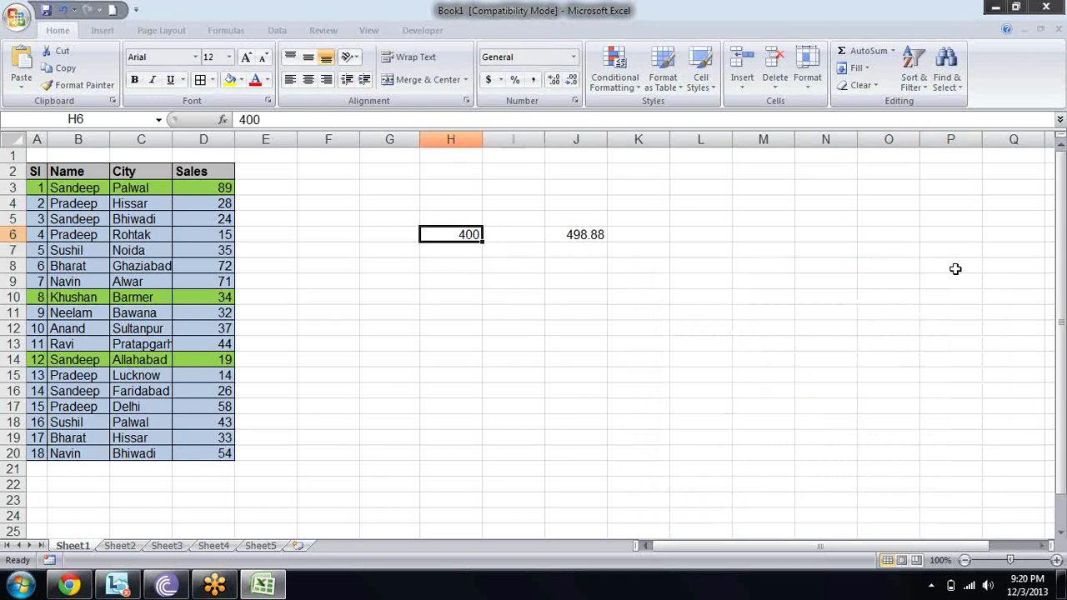
- Clear the 400 and 498.88 test values from H6:J6
{"action": "key", "text": "shift+Right"}
{"action": "key", "text": "shift+Right"}
{"action": "key", "text": "shift+Right"}
{"action": "key", "text": "shift+Left"}
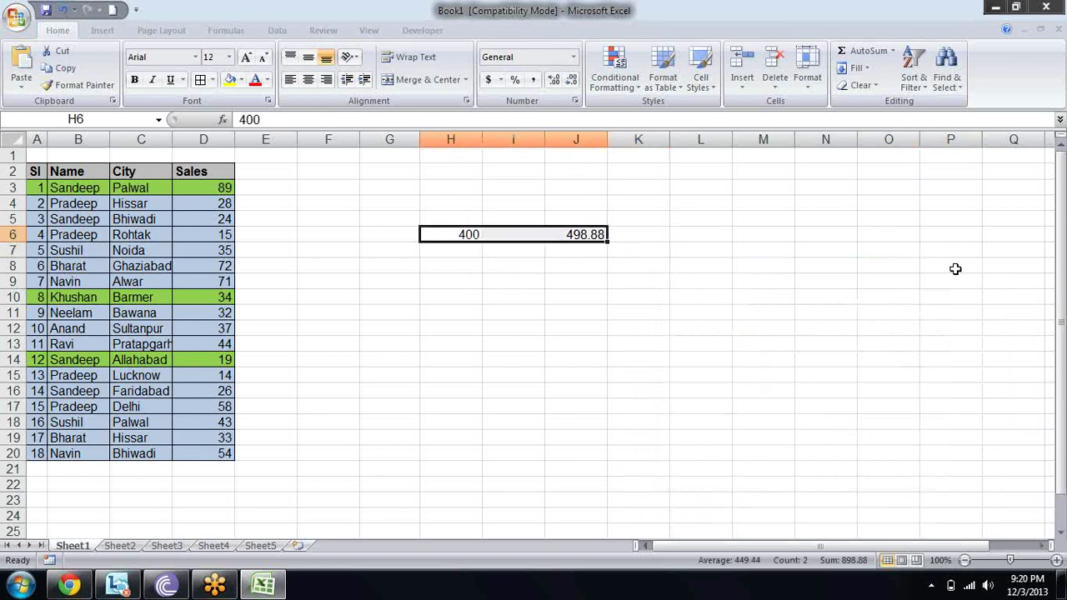
{"action": "key", "text": "Delete"}
- Copy the Name/City/Sales table A2:D20 and paste it at F2
{"action": "key", "text": "Home"}
{"action": "key", "text": "Up"}
{"action": "key", "text": "Up"}
{"action": "key", "text": "Up"}
{"action": "key", "text": "Up"}
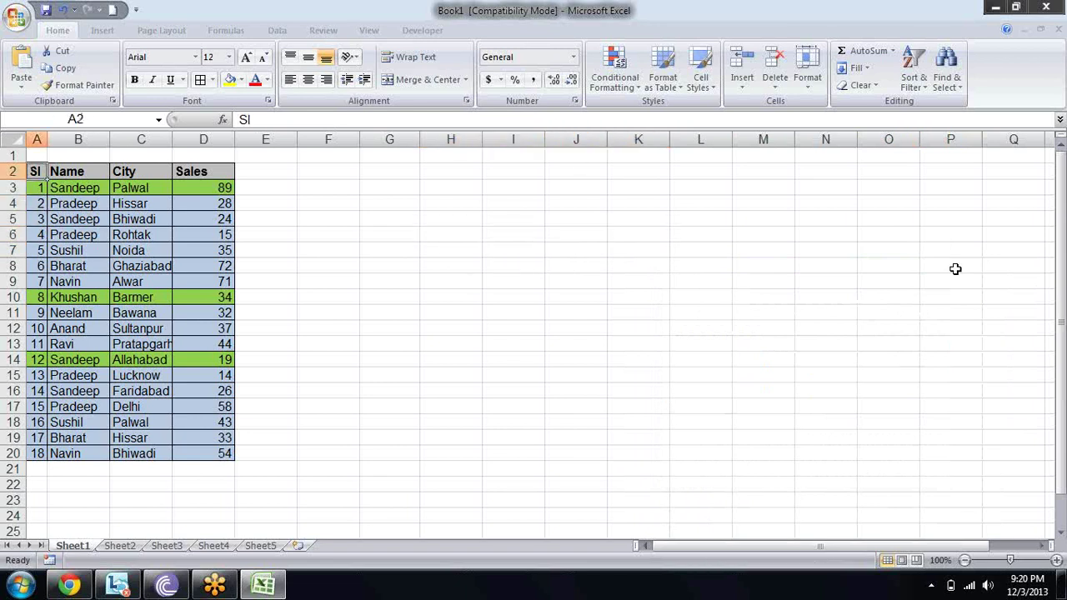
{"action": "key", "text": "ctrl+shift+Right"}
{"action": "key", "text": "ctrl+shift+Down"}
{"action": "key", "text": "ctrl+c"}
{"action": "key", "text": "Right"}
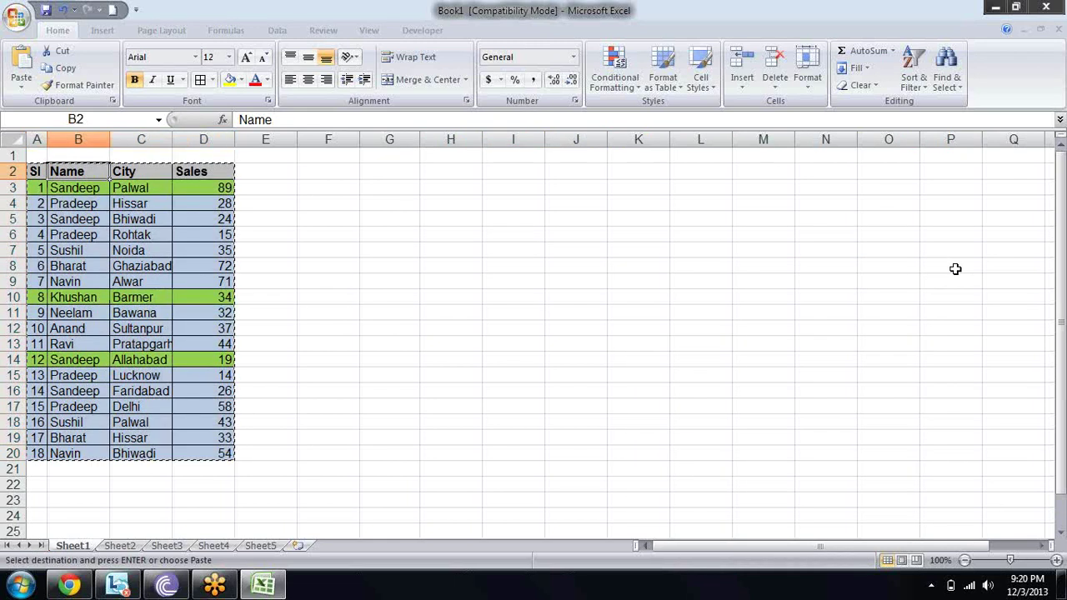
{"action": "key", "text": "Right"}
{"action": "key", "text": "Right"}
{"action": "key", "text": "Right"}
- Enter =D3 in I3, fill it down to I20, and start typing =NA() in I9
{"action": "key", "text": "Right"}
{"action": "key", "text": "ctrl+v"}
{"action": "key", "text": "Down"}
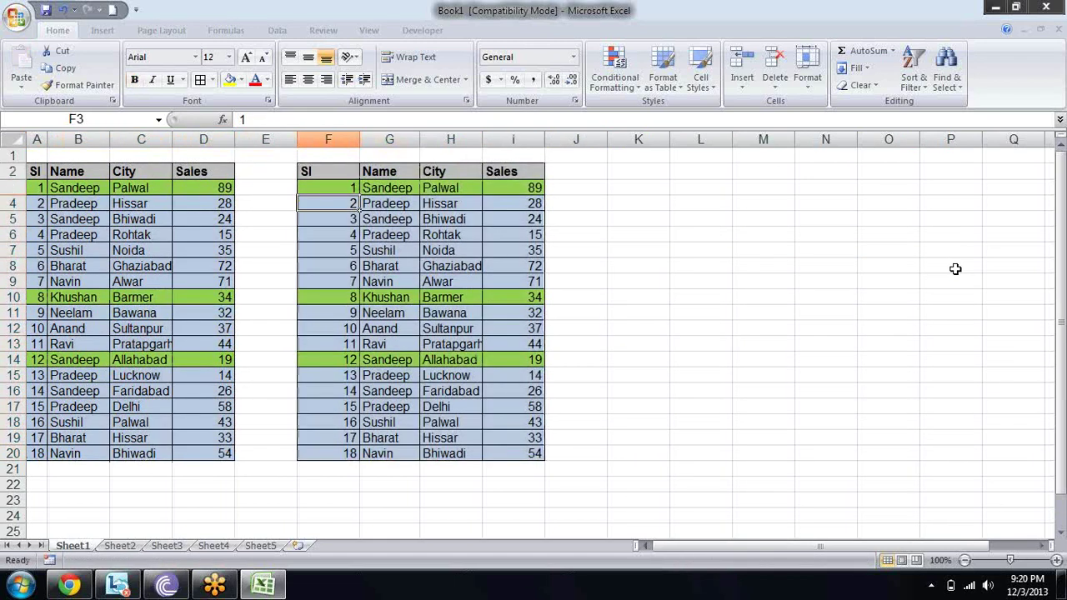
{"action": "key", "text": "Down"}
{"action": "key", "text": "Right"}
{"action": "key", "text": "Right"}
{"action": "key", "text": "Right"}
{"action": "key", "text": "Right"}
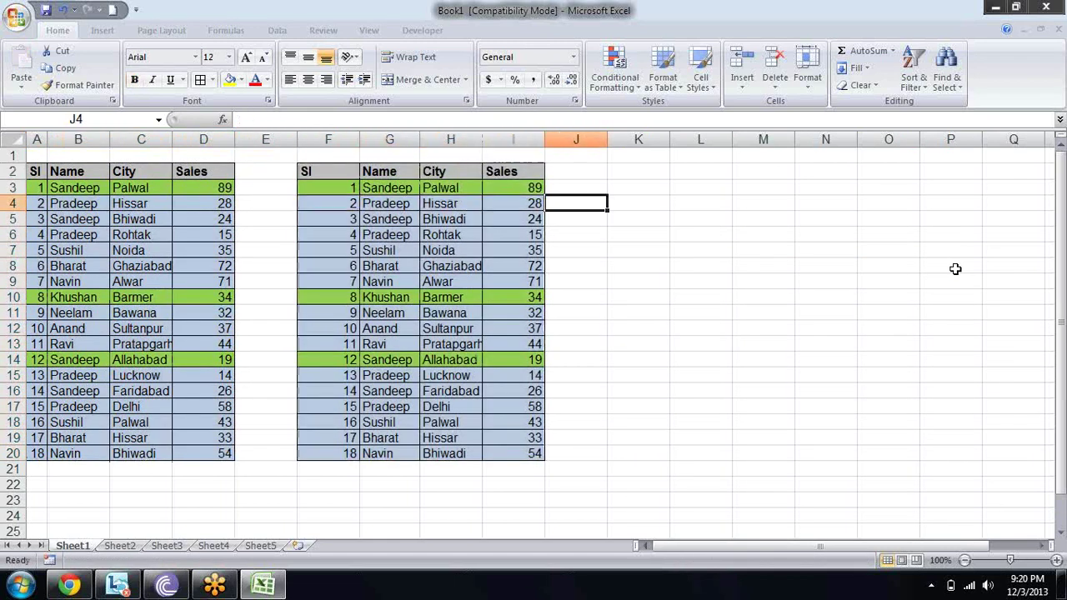
{"action": "key", "text": "Left"}
{"action": "key", "text": "Up"}
{"action": "type", "text": "="}
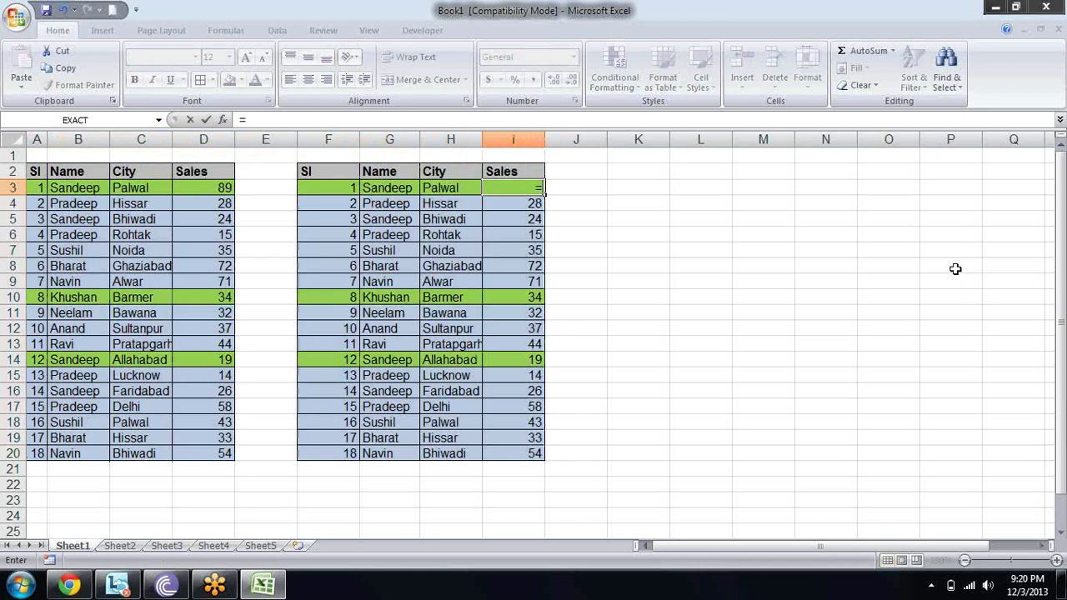
{"action": "key", "text": "Left"}
{"action": "key", "text": "Left"}
{"action": "key", "text": "Left"}
{"action": "key", "text": "Left"}
{"action": "key", "text": "Left"}
{"action": "key", "text": "Return"}
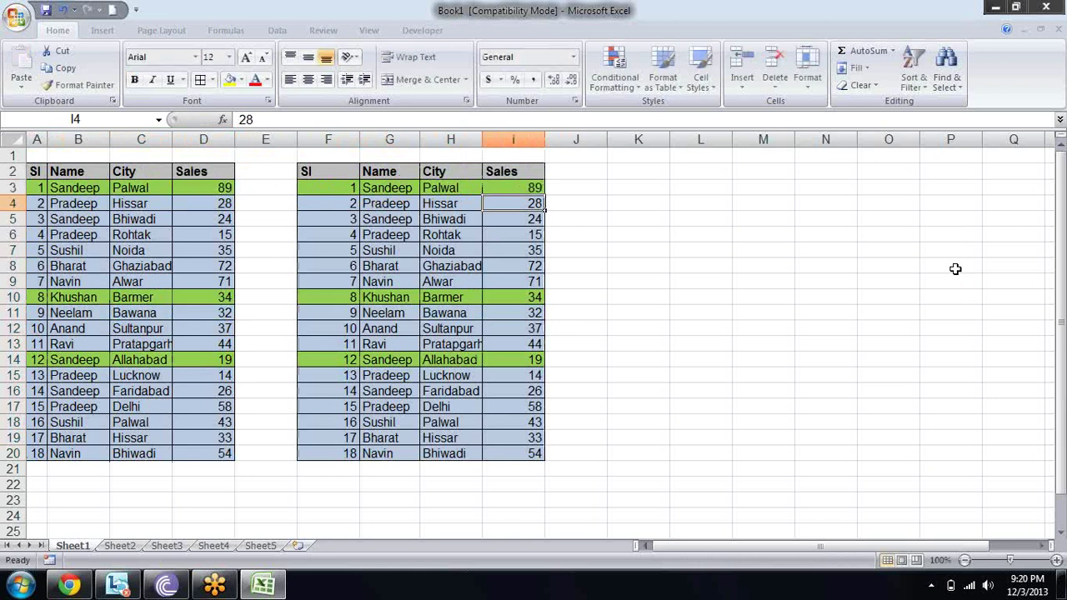
{"action": "key", "text": "Right"}
{"action": "key", "text": "Left"}
{"action": "key", "text": "Up"}
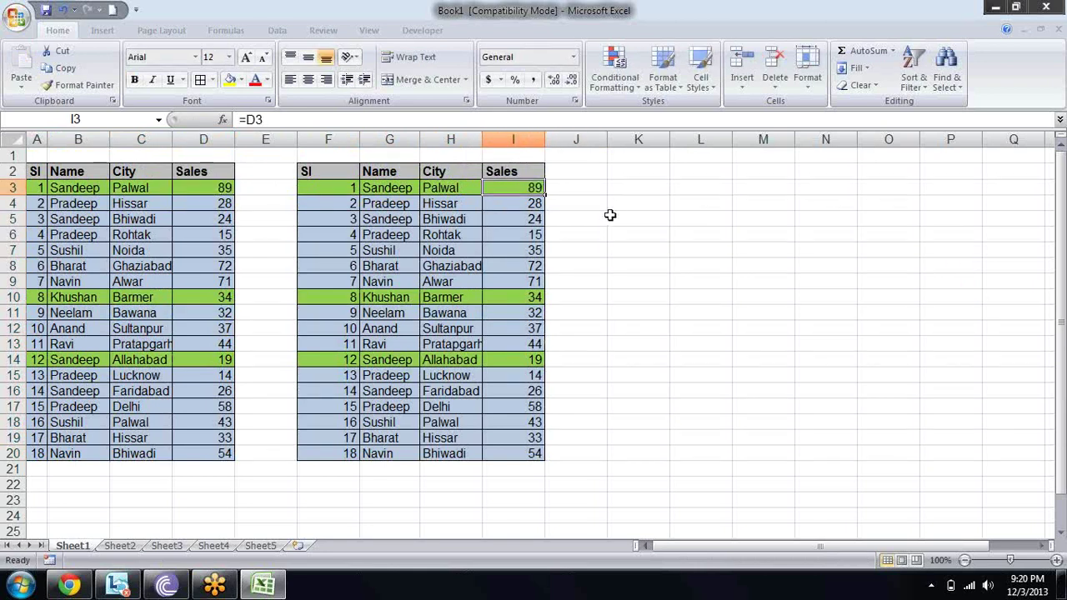
{"action": "double_click", "coordinate": [544, 196]}
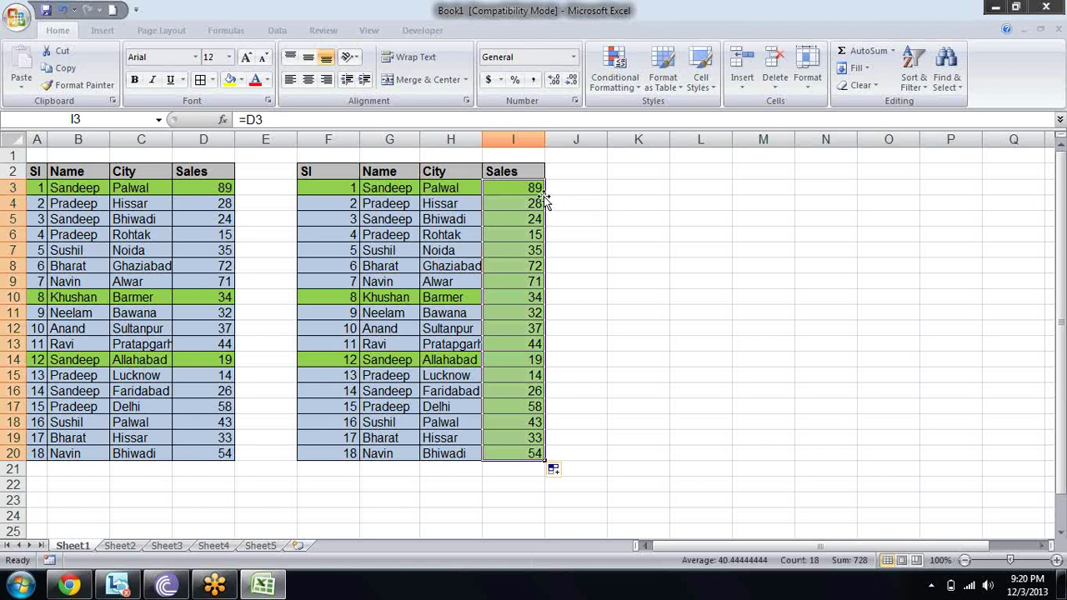
{"action": "key", "text": "Down"}
{"action": "key", "text": "Down"}
{"action": "key", "text": "Down"}
{"action": "key", "text": "Down"}
{"action": "key", "text": "Down"}
{"action": "key", "text": "Down"}
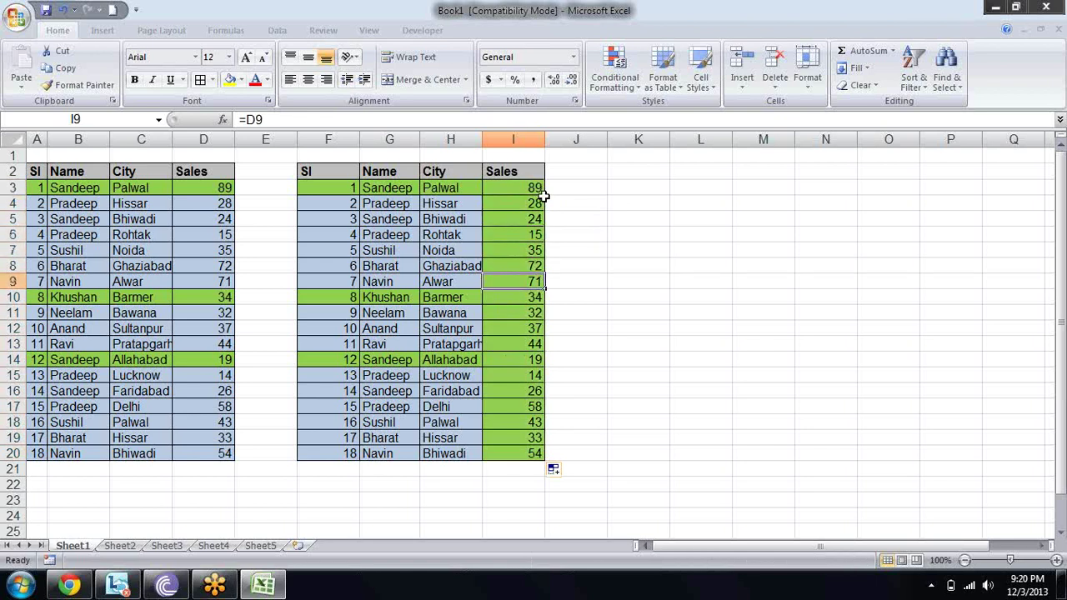
{"action": "type", "text": "=NA("}
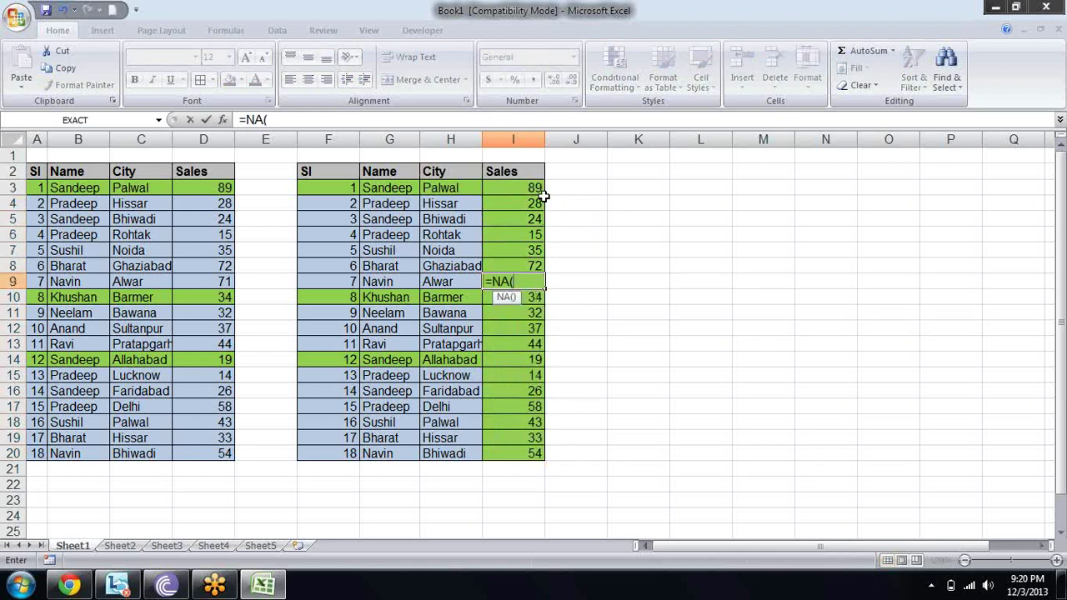
- Commit =NA() in I9, paste #N/A into I10:I14, and copy I9:I11
{"action": "key", "text": "Return"}
{"action": "key", "text": "Up"}
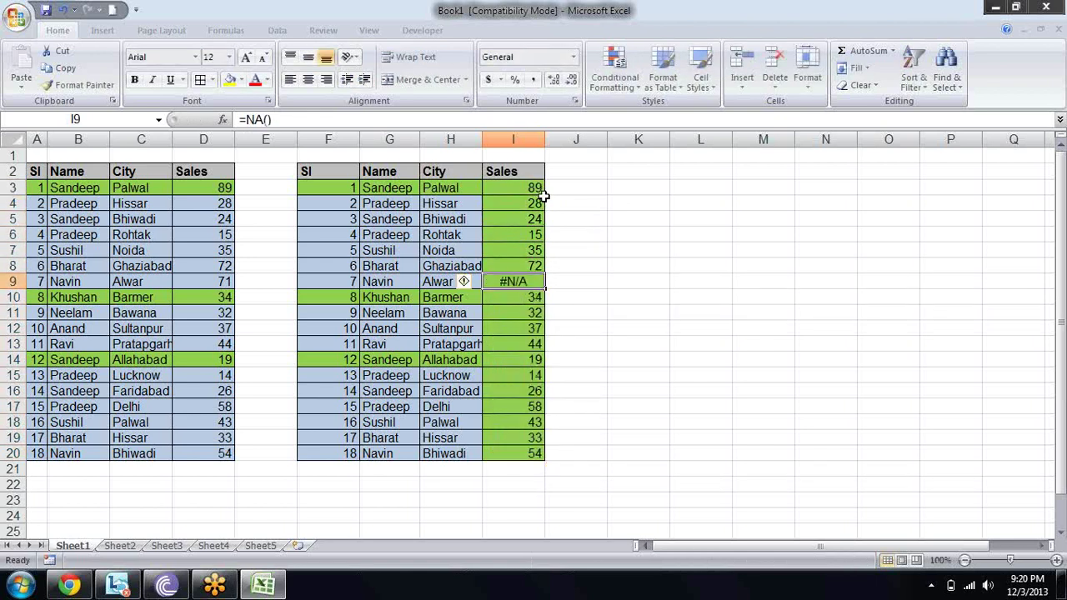
{"action": "key", "text": "ctrl+c"}
{"action": "key", "text": "Down"}
{"action": "key", "text": "shift+Down"}
{"action": "key", "text": "shift+Down"}
{"action": "key", "text": "shift+Down"}
{"action": "key", "text": "shift+Down"}
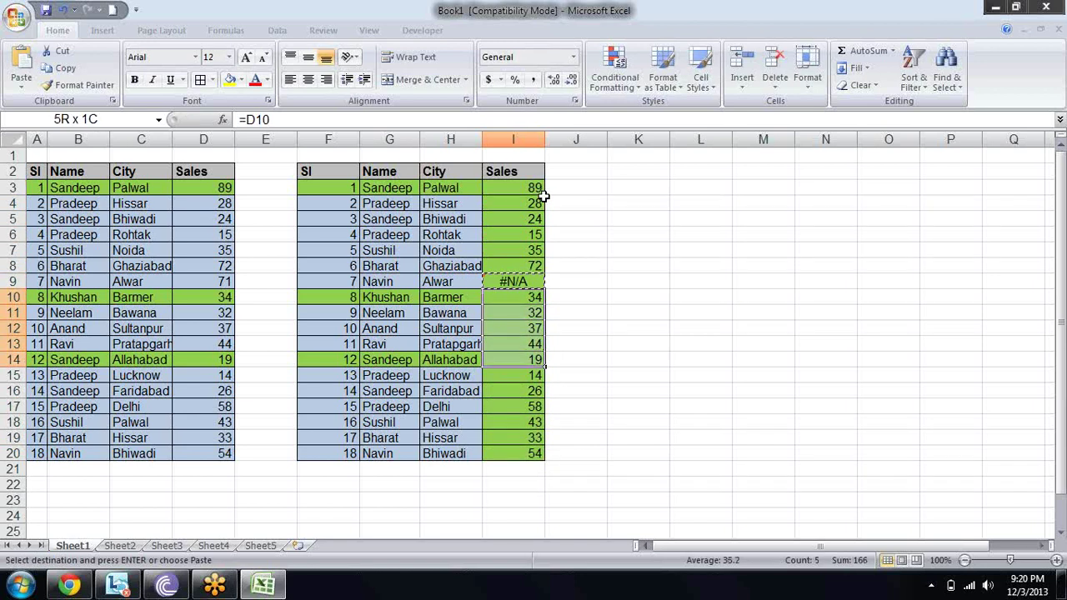
{"action": "key", "text": "Return"}
{"action": "key", "text": "Up"}
{"action": "key", "text": "shift+Down"}
{"action": "key", "text": "shift+Down"}
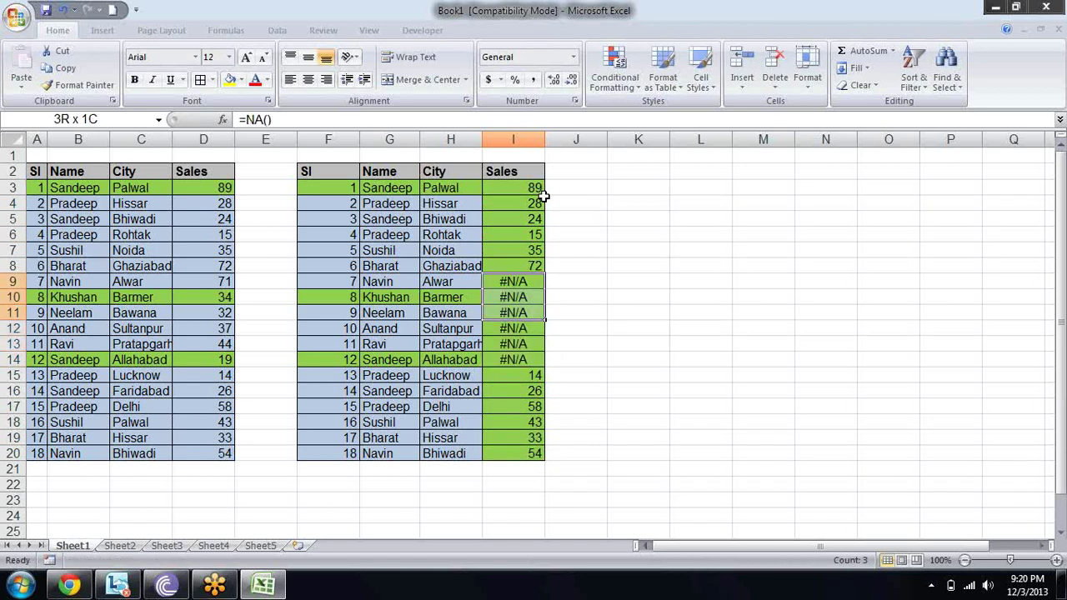
{"action": "key", "text": "ctrl+c"}
- Paste the #N/A cells as values into D9:D11 of the original table
{"action": "key", "text": "Left"}
{"action": "key", "text": "Left"}
{"action": "key", "text": "Left"}
{"action": "key", "text": "Left"}
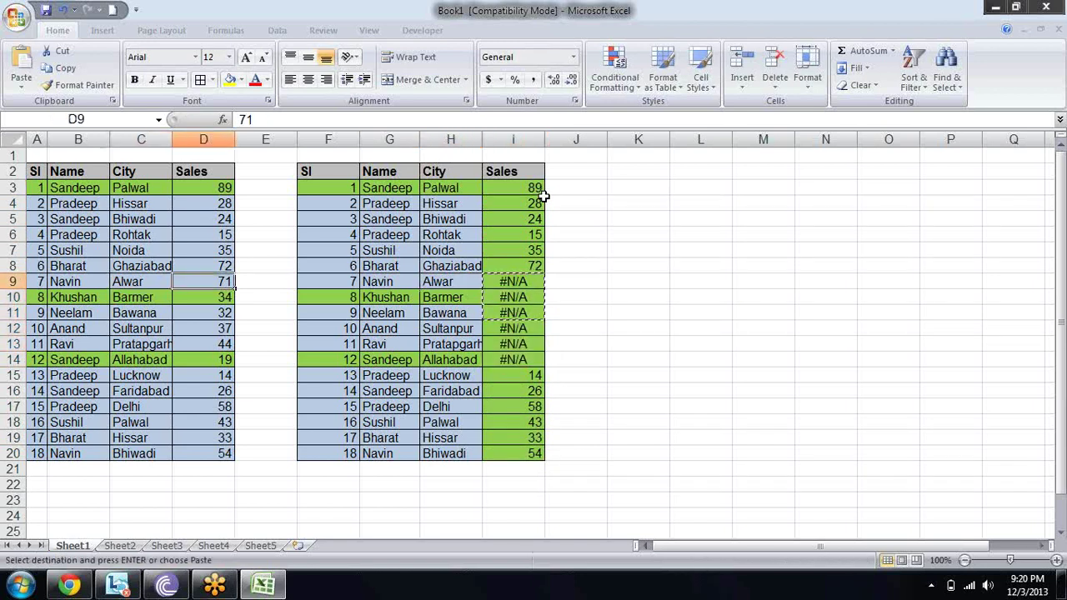
{"action": "key", "text": "alt+e"}
{"action": "key", "text": "s"}
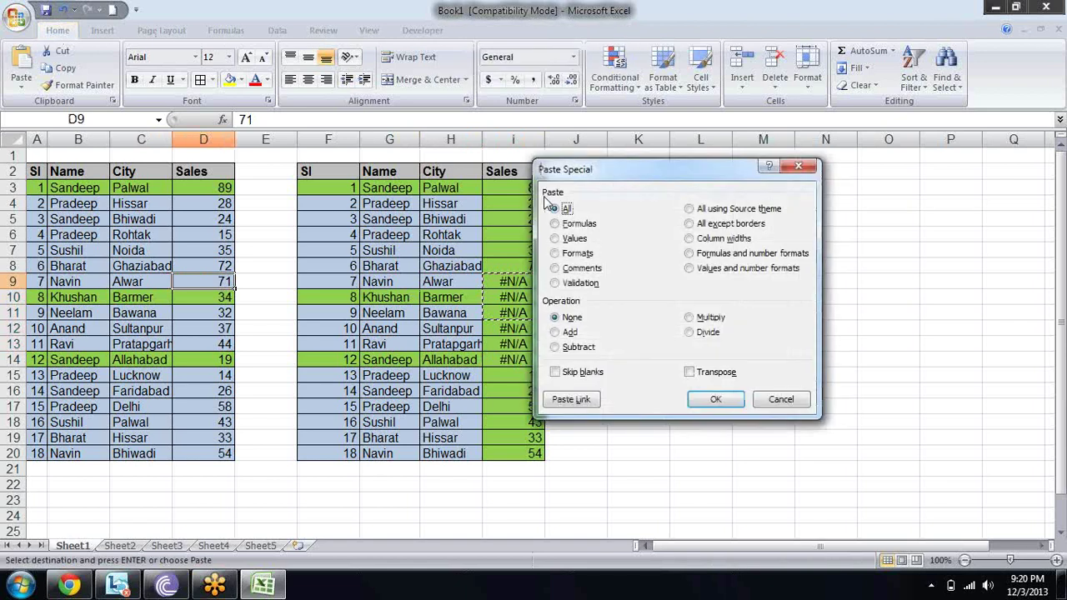
{"action": "key", "text": "v"}
{"action": "key", "text": "Return"}
{"action": "key", "text": "Down"}
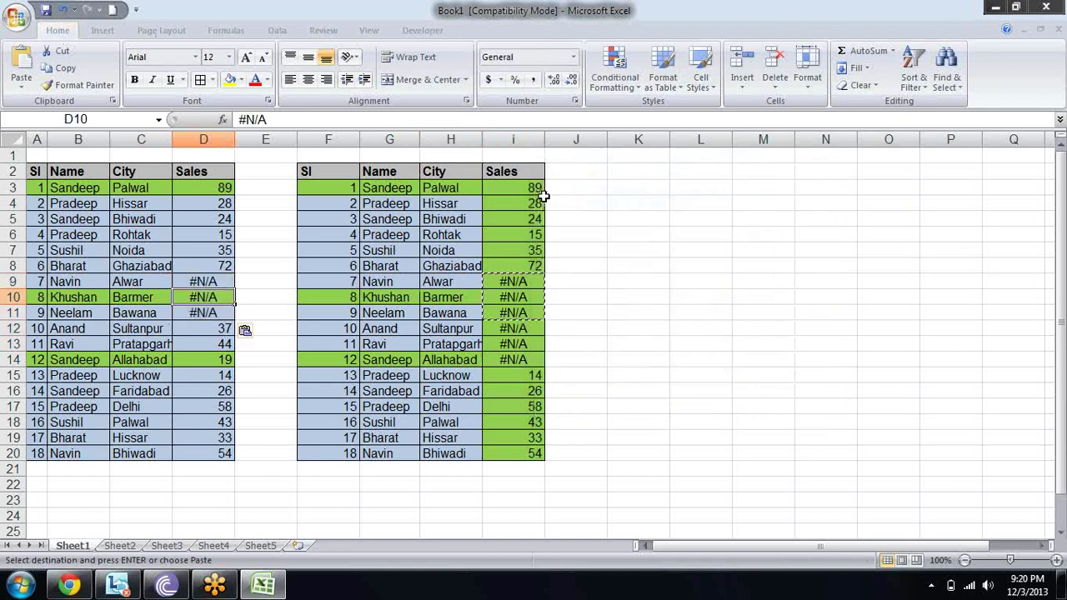
{"action": "key", "text": "Down"}
{"action": "key", "text": "Right"}
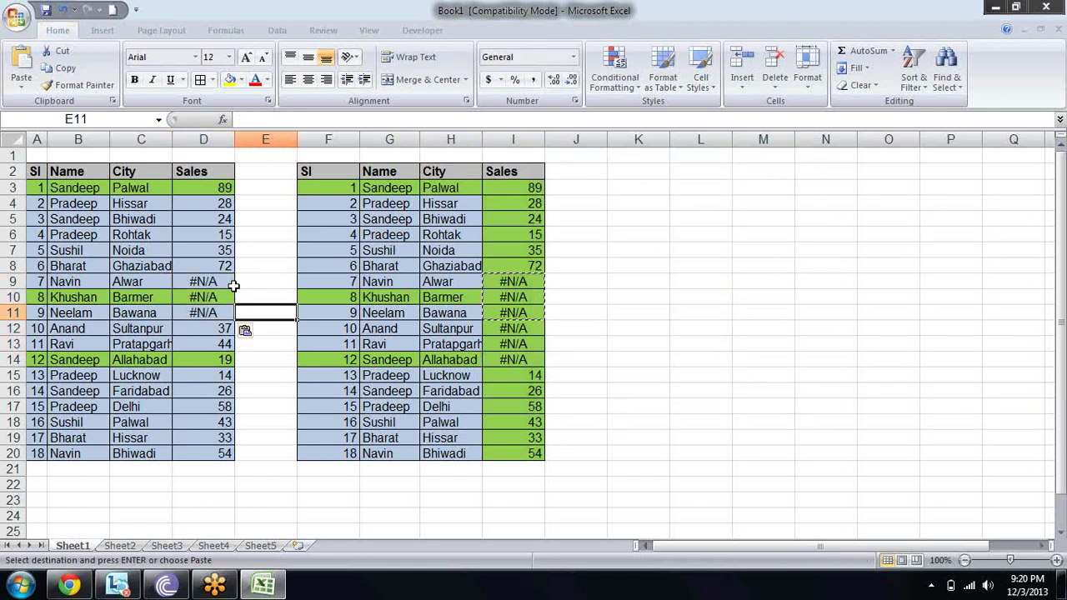
- Insert a blank row 10 between the Navin and Khushan rows
{"action": "right_click", "coordinate": [8, 296]}
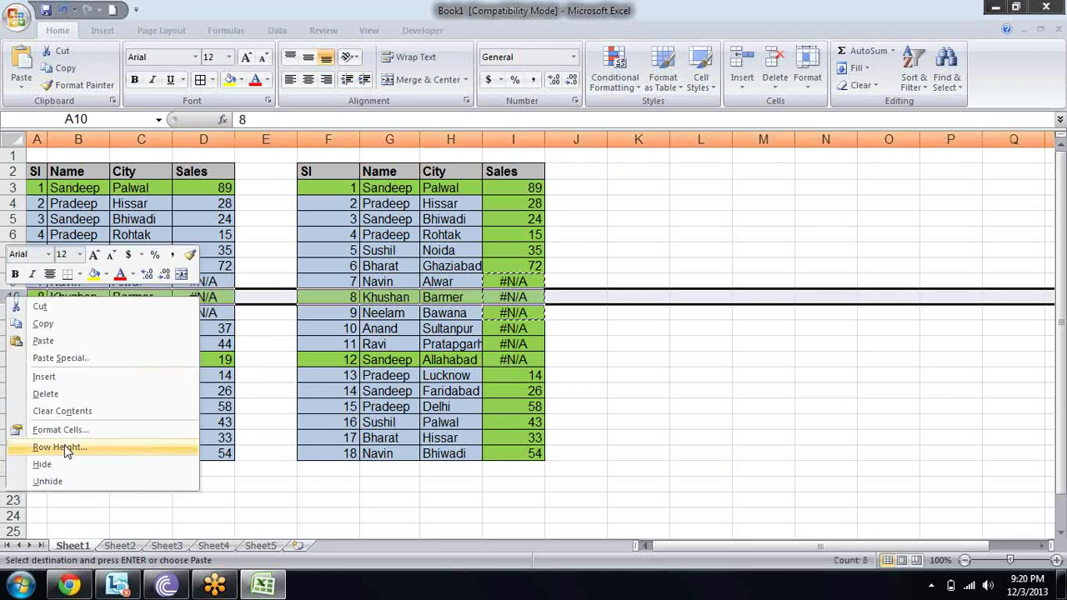
{"action": "left_click", "coordinate": [59, 379]}
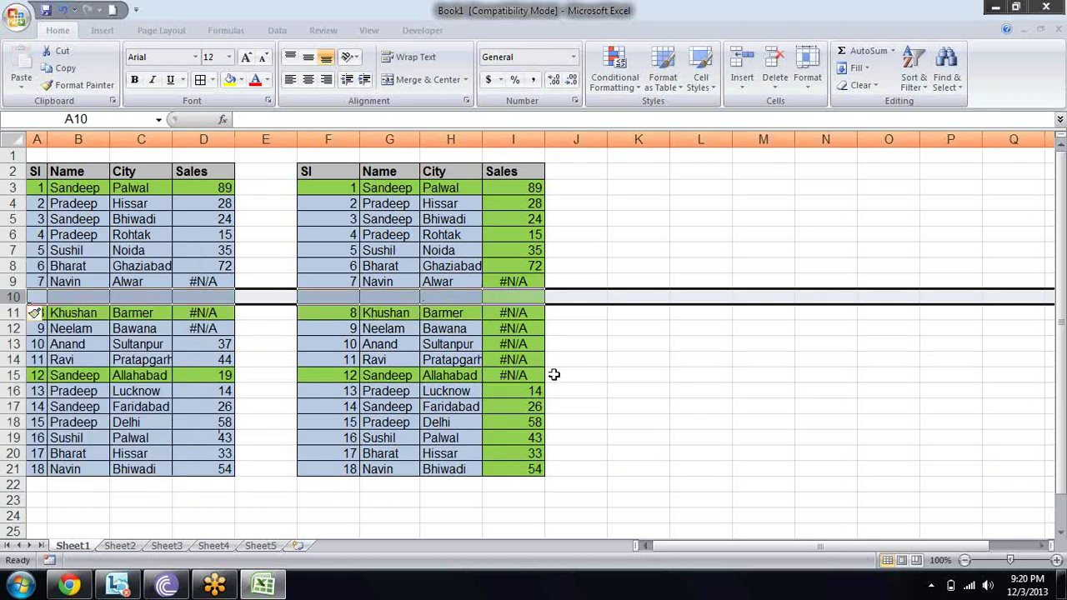
{"action": "left_click", "coordinate": [633, 374]}
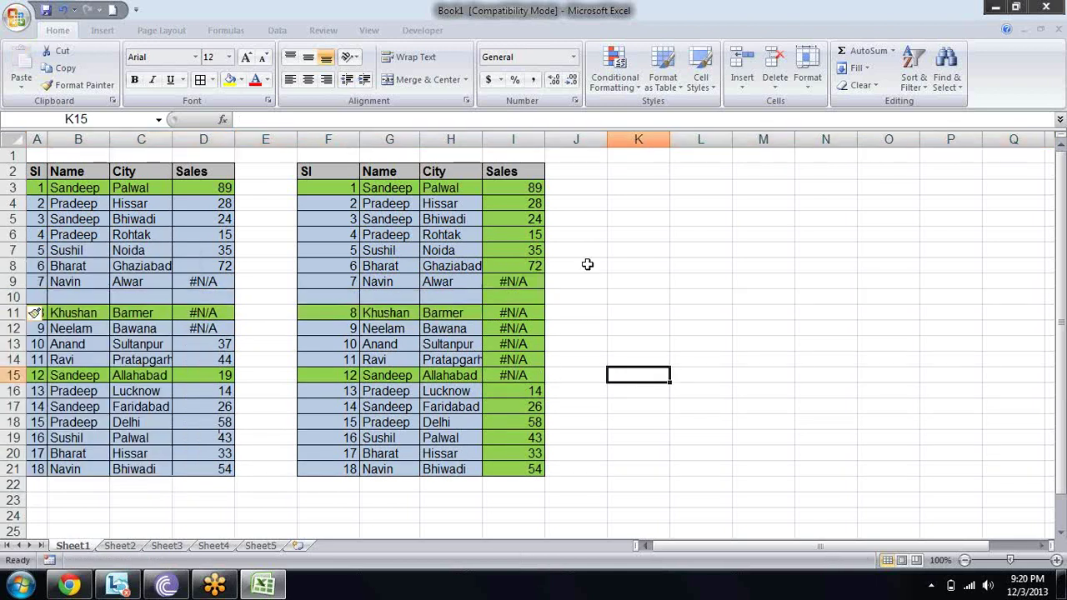
- Browse the Find & Select commands, then use Go To to jump back to A1
{"action": "left_click", "coordinate": [280, 284]}
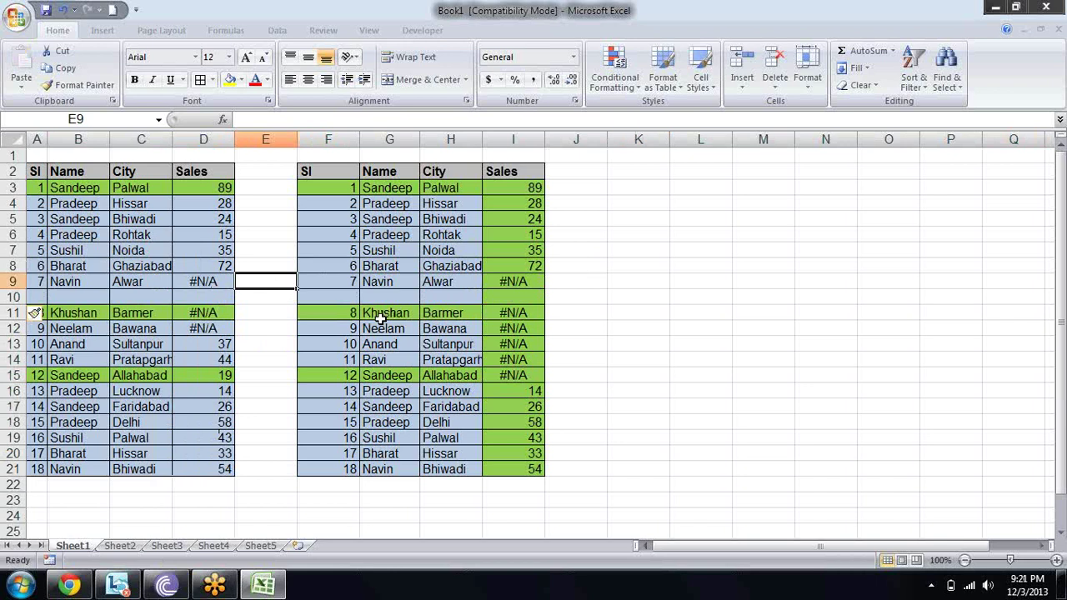
{"action": "left_click", "coordinate": [946, 80]}
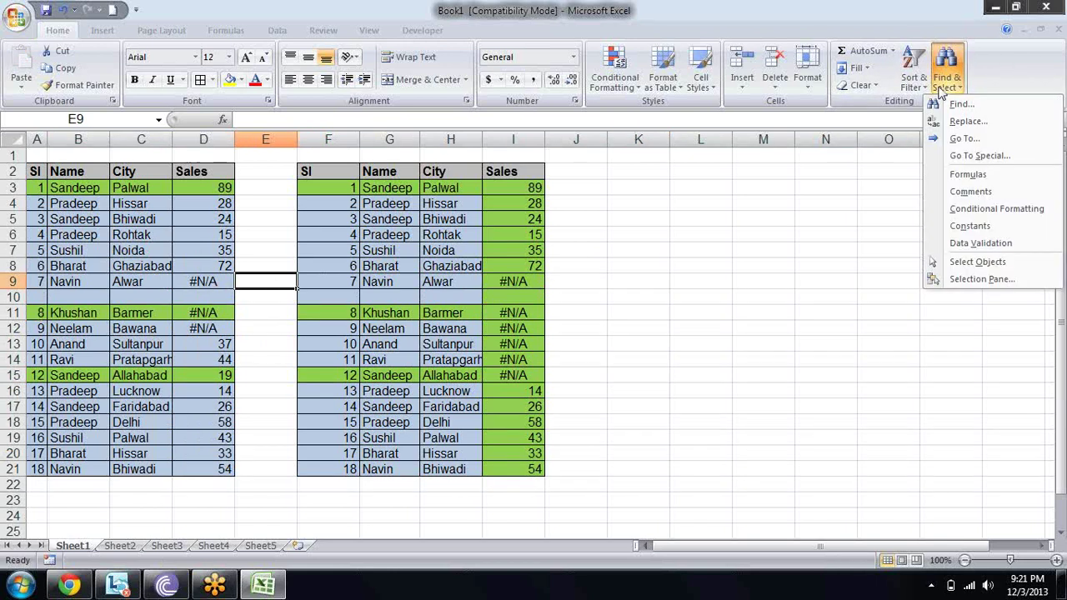
{"action": "left_click", "coordinate": [979, 156]}
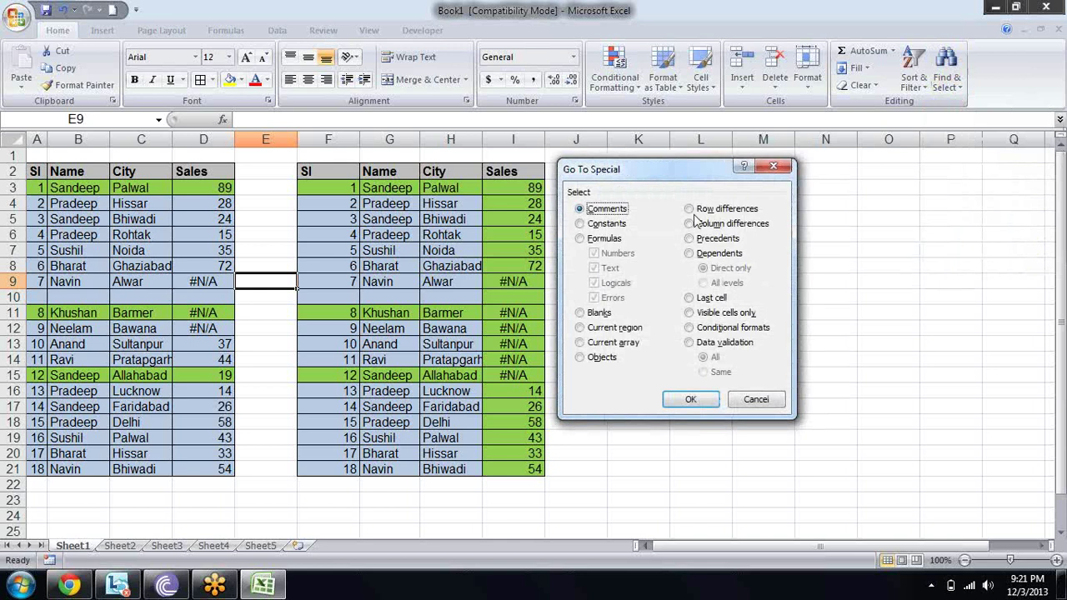
{"action": "left_click_drag", "start_coordinate": [775, 183], "coordinate": [777, 181]}
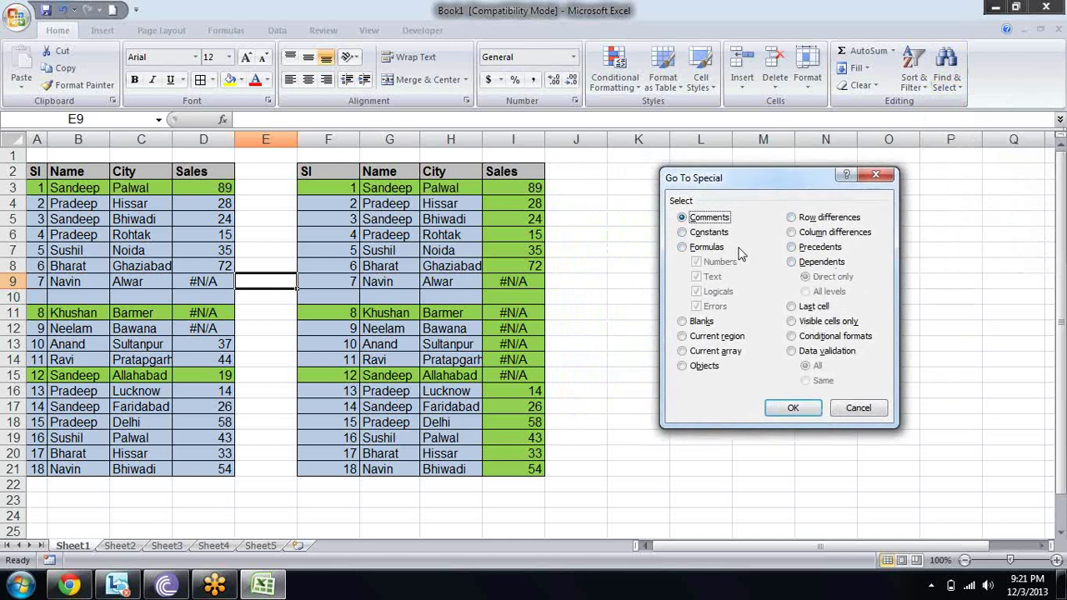
{"action": "key", "text": "Escape"}
{"action": "left_click", "coordinate": [946, 67]}
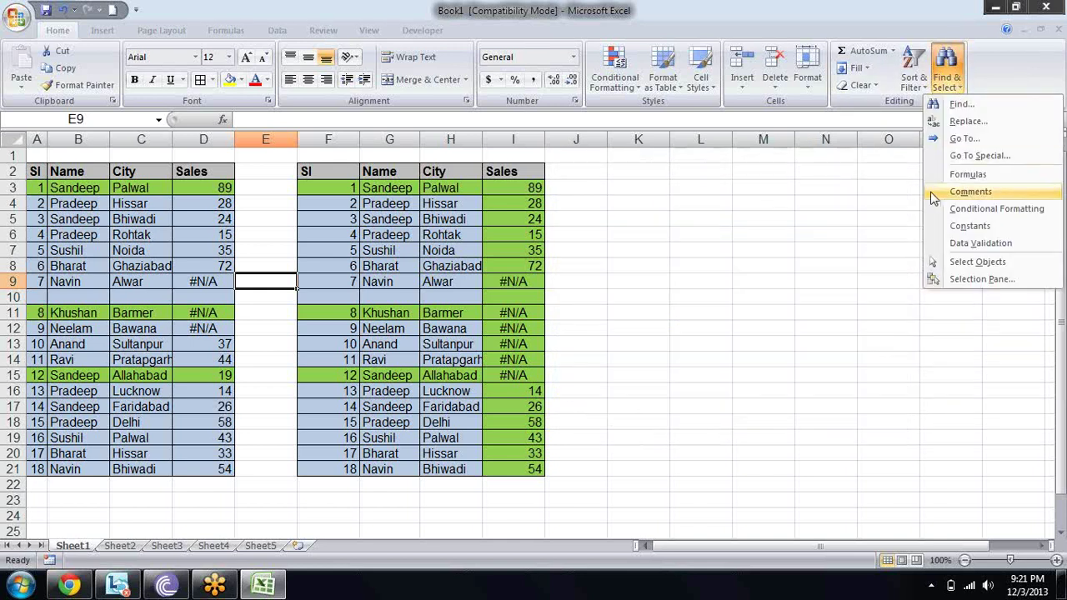
{"action": "left_click", "coordinate": [963, 139]}
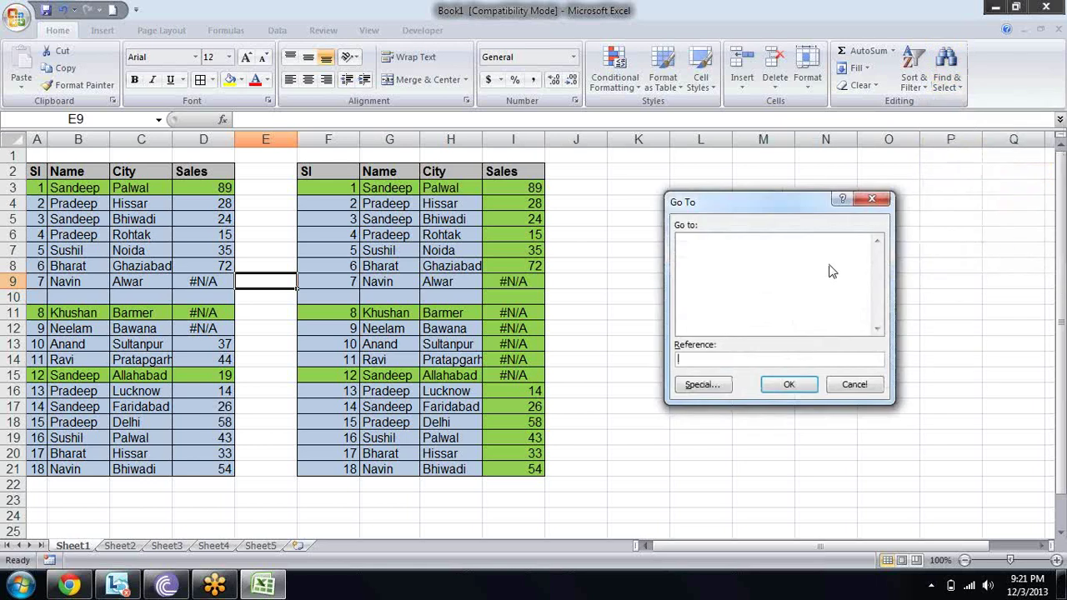
{"action": "type", "text": "a1"}
{"action": "key", "text": "Return"}
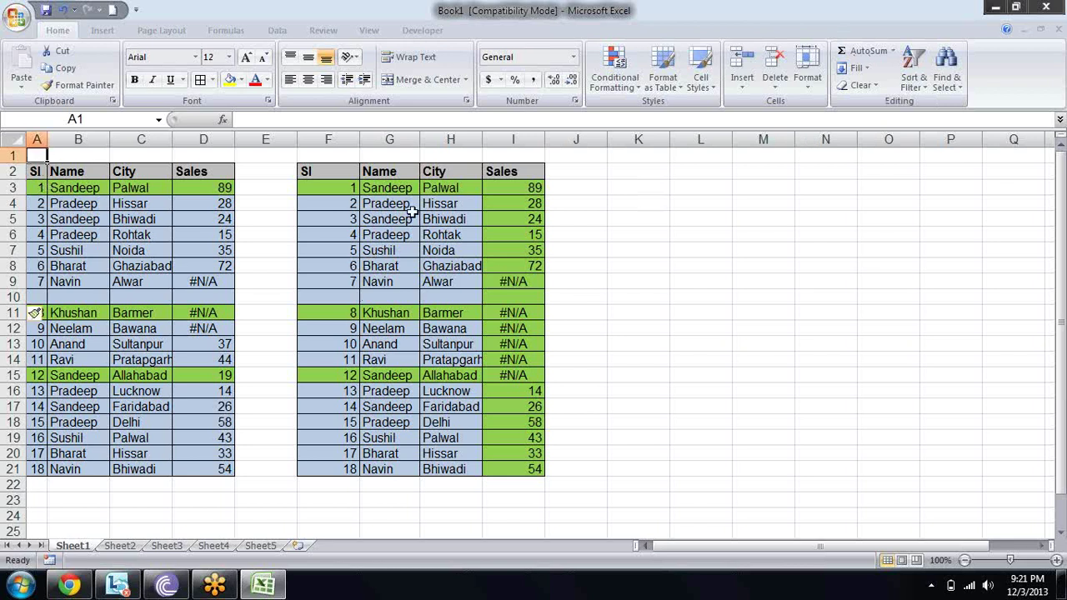
- Use Go To Special with Constants to select all 134 constant cells
{"action": "left_click", "coordinate": [947, 79]}
{"action": "left_click", "coordinate": [950, 157]}
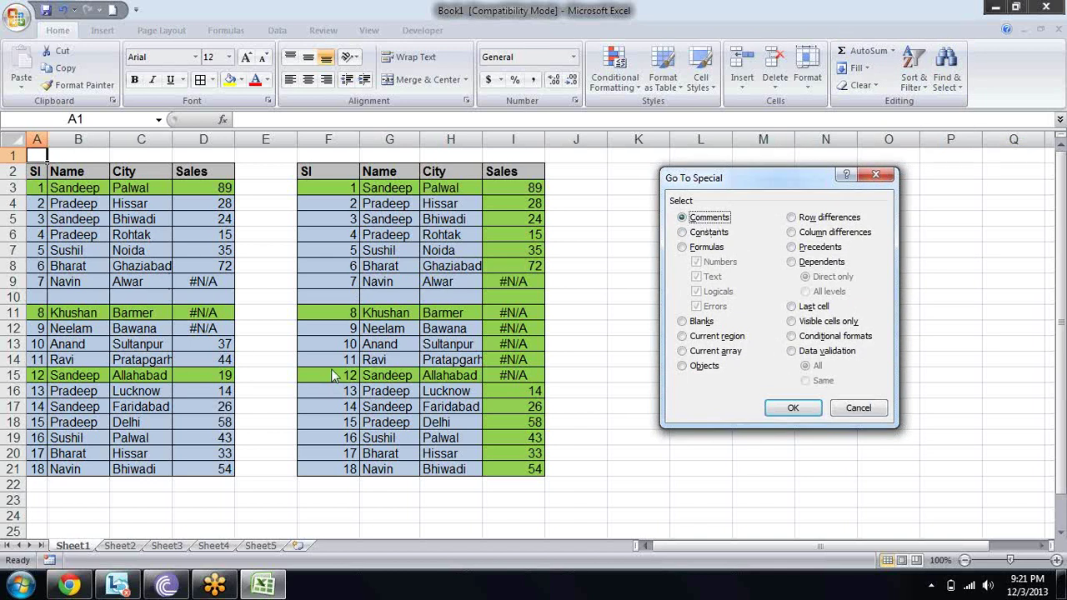
{"action": "left_click", "coordinate": [700, 233]}
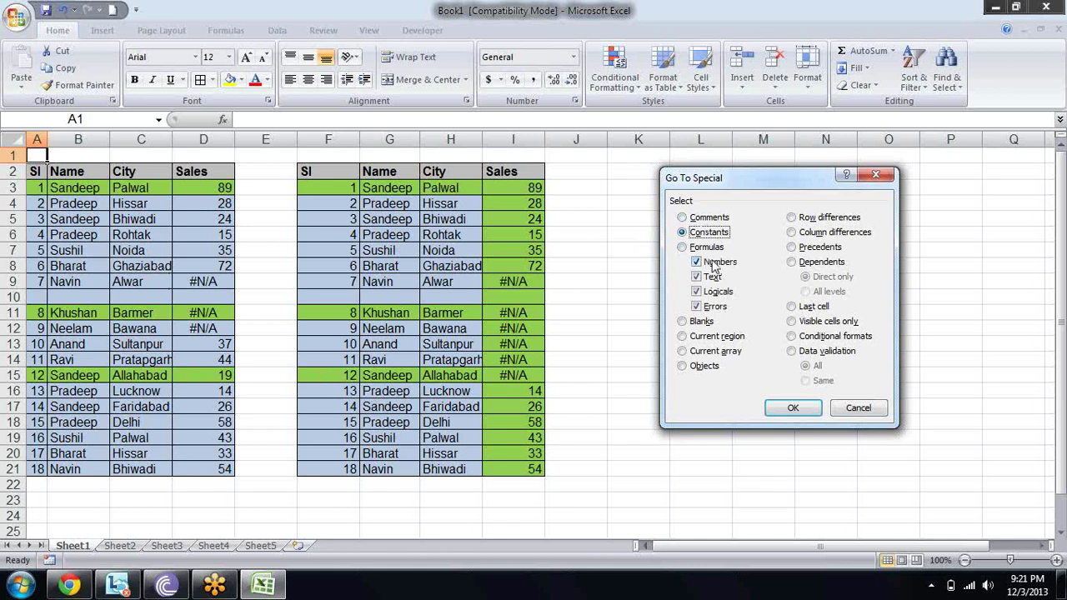
{"action": "left_click", "coordinate": [792, 408]}
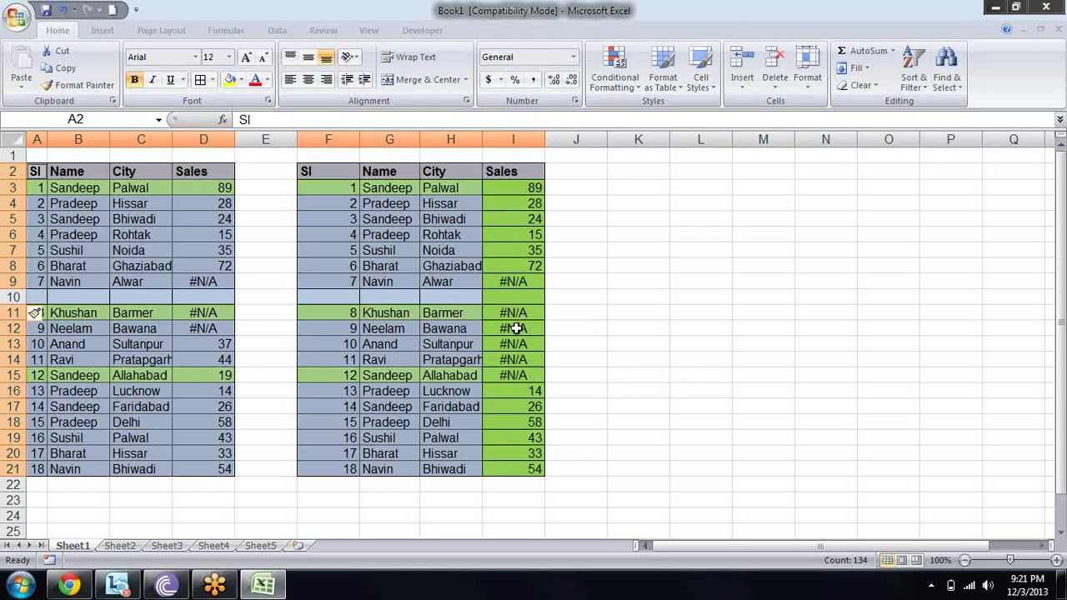
- Fill the 134 selected constant cells light blue, leaving formula column I green
{"action": "key", "text": "ctrl+c"}
{"action": "left_click", "coordinate": [517, 328]}
{"action": "left_click", "coordinate": [242, 80]}
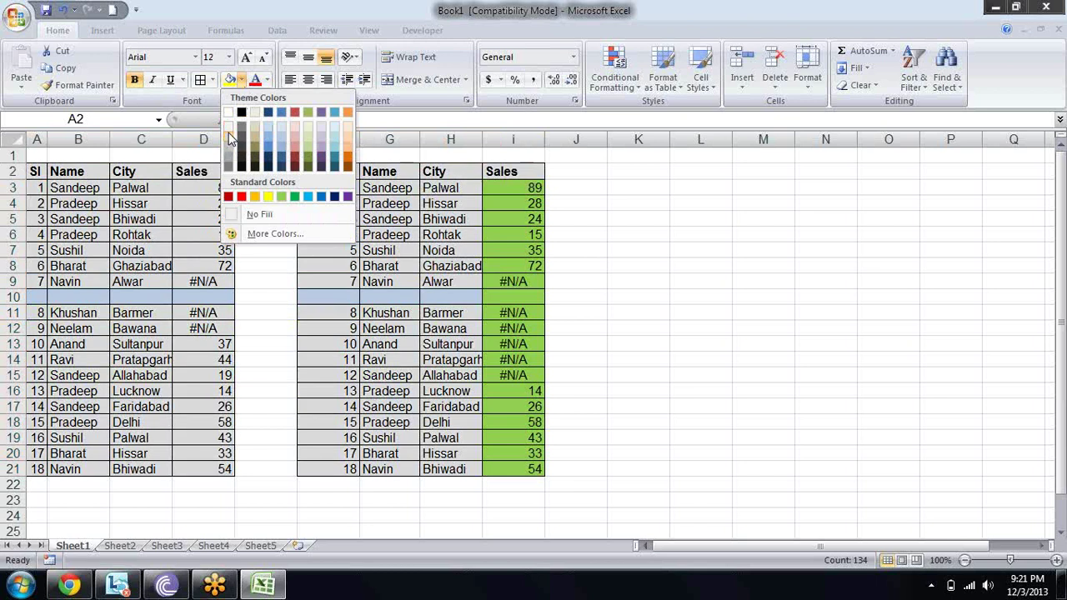
{"action": "left_click", "coordinate": [279, 130]}
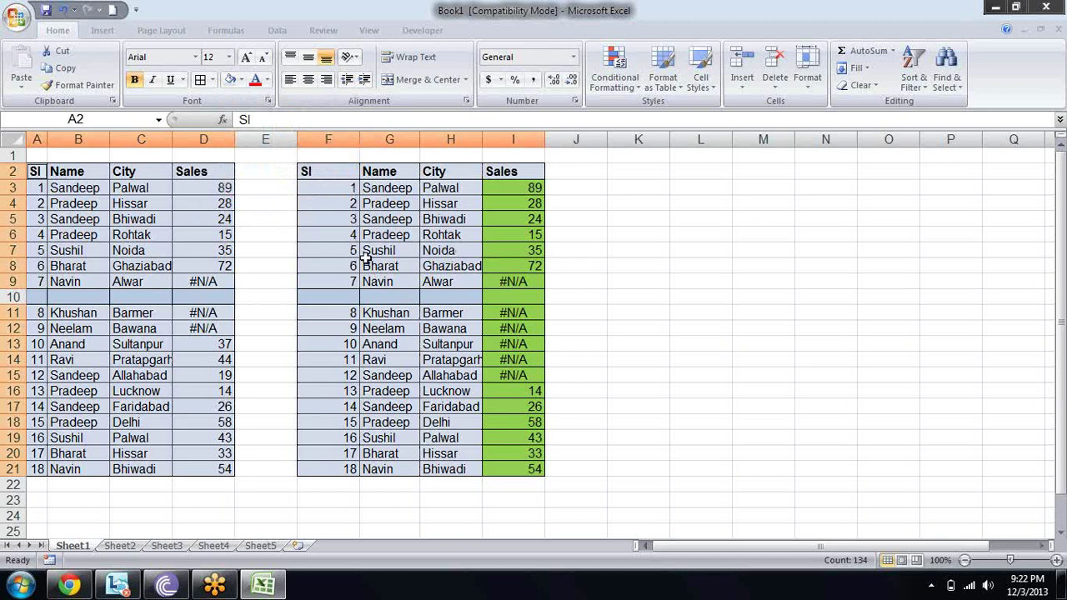
{"action": "left_click", "coordinate": [946, 79]}
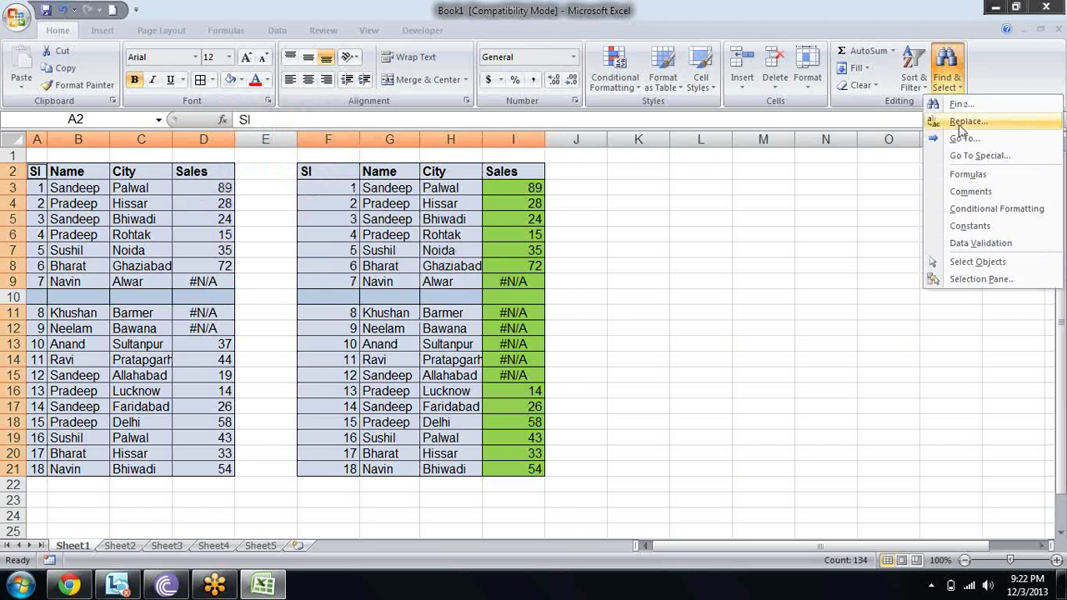
{"action": "left_click", "coordinate": [958, 159]}
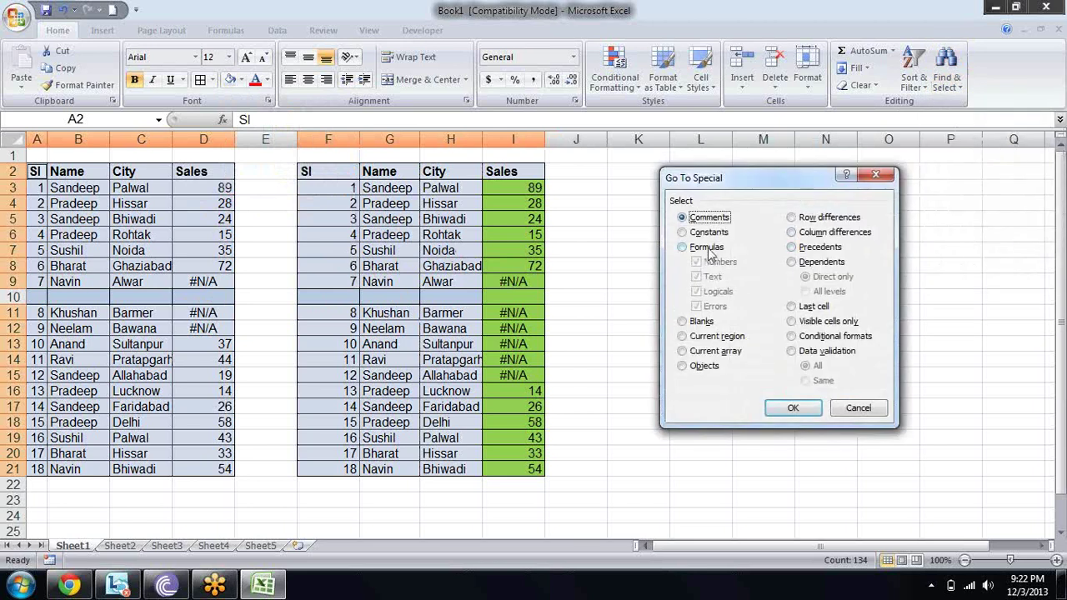
{"action": "left_click", "coordinate": [708, 247]}
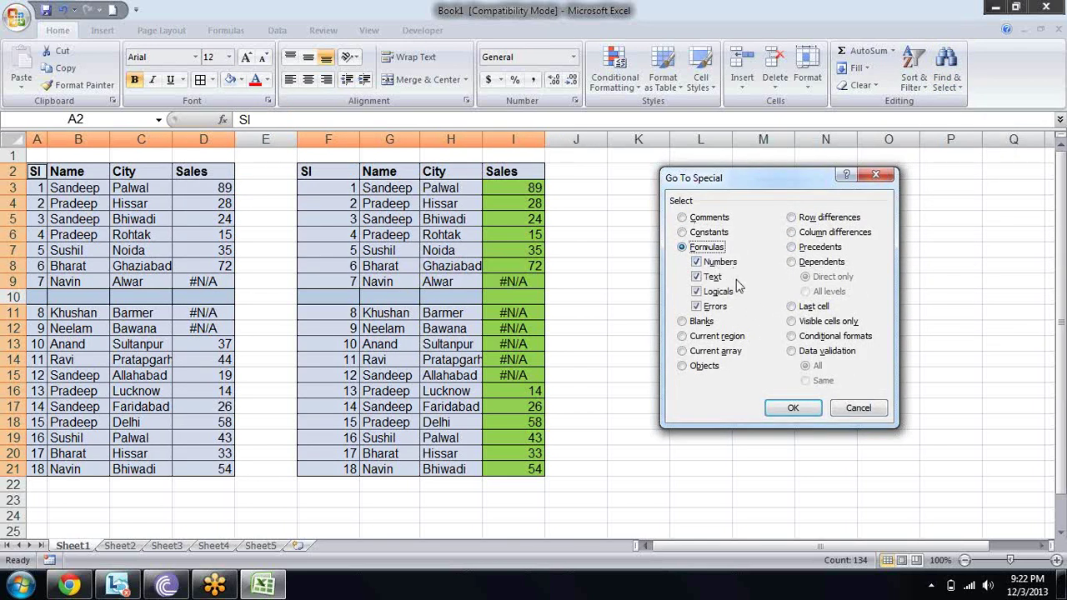
{"action": "left_click", "coordinate": [710, 263]}
{"action": "left_click", "coordinate": [711, 277]}
{"action": "left_click", "coordinate": [705, 294]}
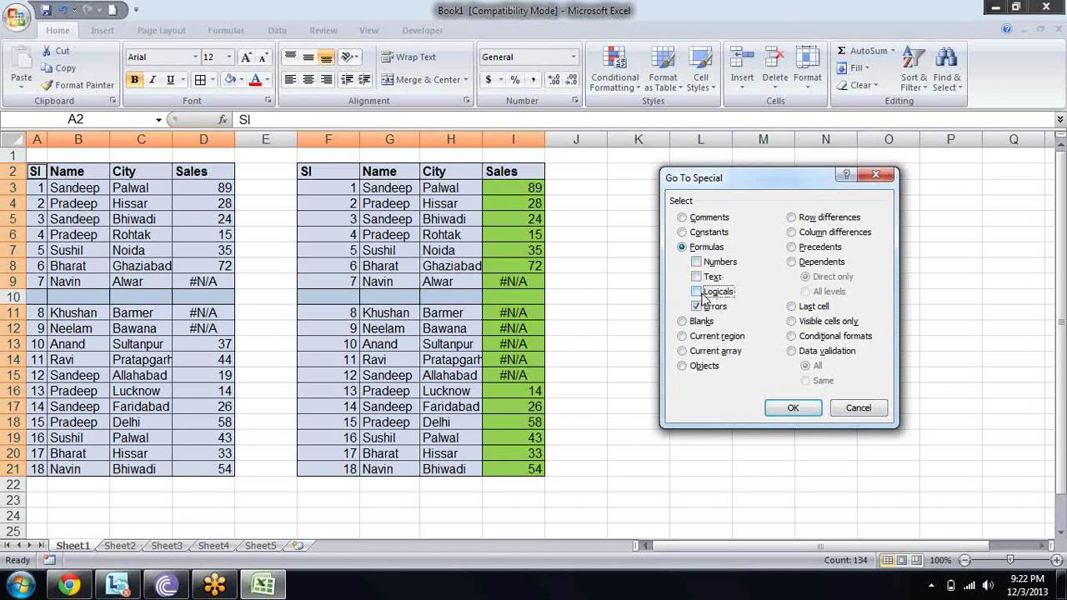
{"action": "left_click", "coordinate": [701, 308]}
{"action": "left_click", "coordinate": [793, 408]}
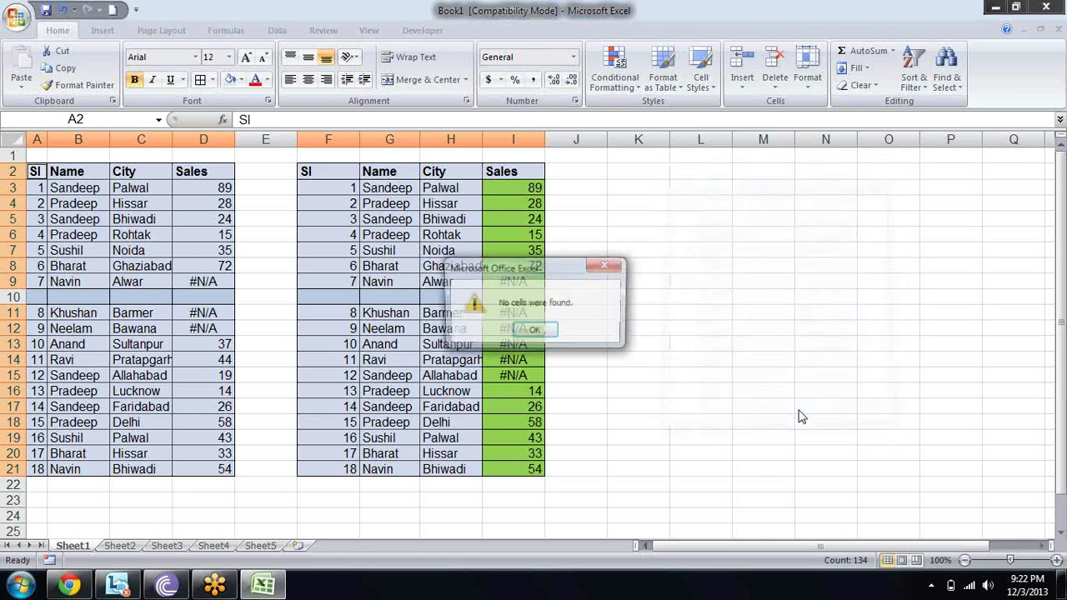
{"action": "left_click", "coordinate": [538, 332]}
{"action": "key", "text": "ctrl+f"}
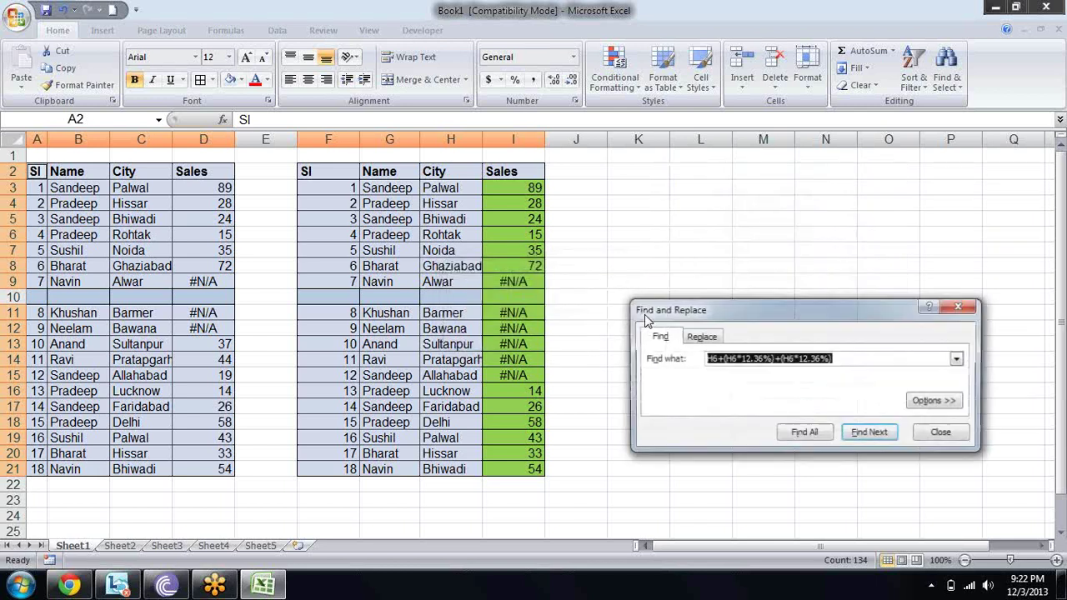
- From I8, select only formula cells returning errors: the six #N/A cells I9 and I11:I15
{"action": "left_click", "coordinate": [965, 308]}
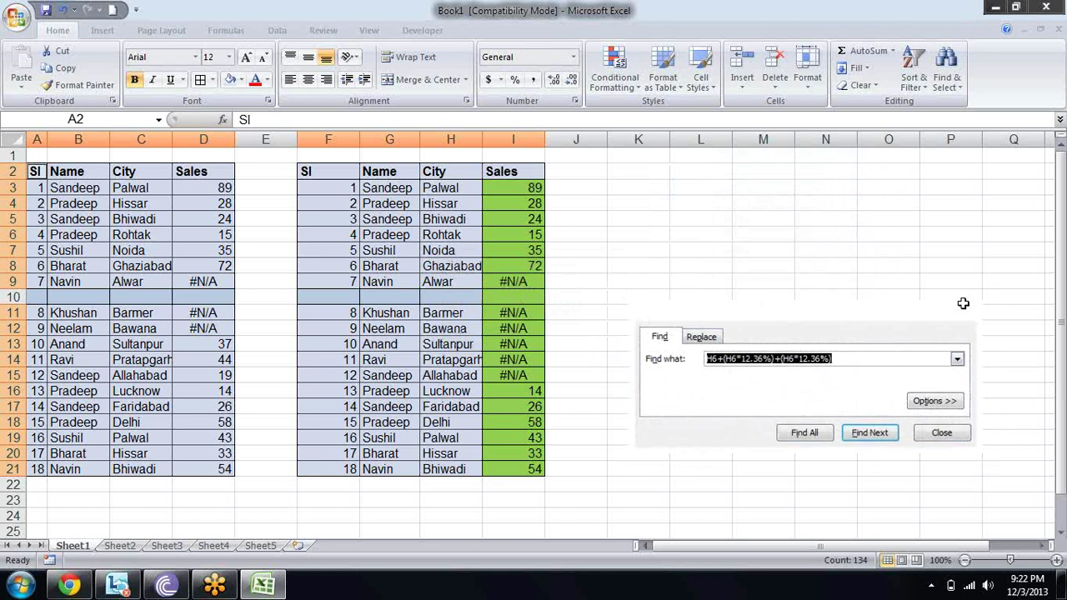
{"action": "left_click", "coordinate": [511, 265]}
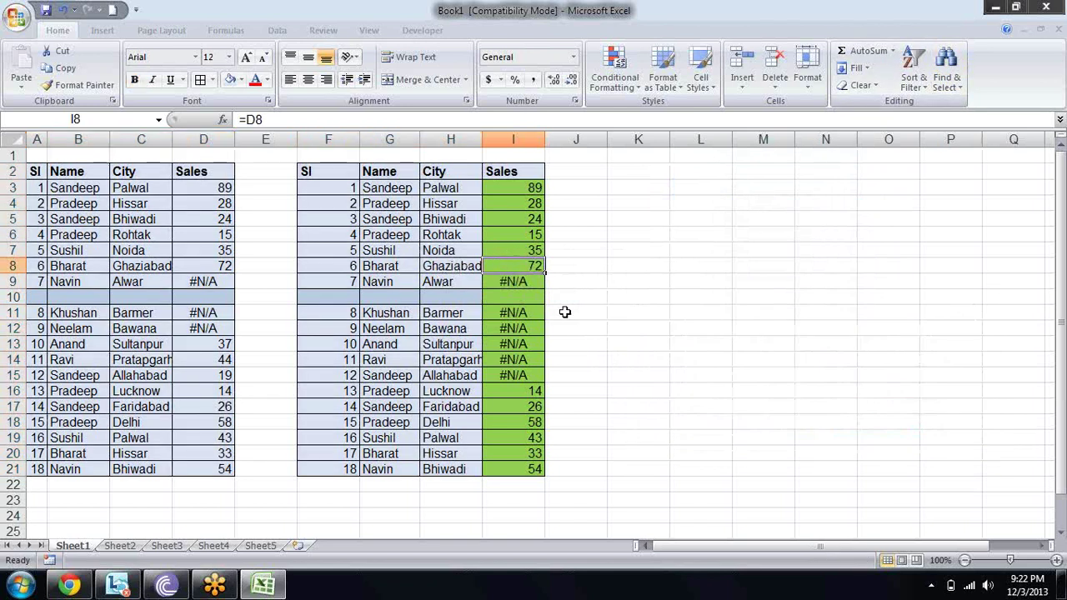
{"action": "left_click", "coordinate": [946, 73]}
{"action": "left_click", "coordinate": [978, 155]}
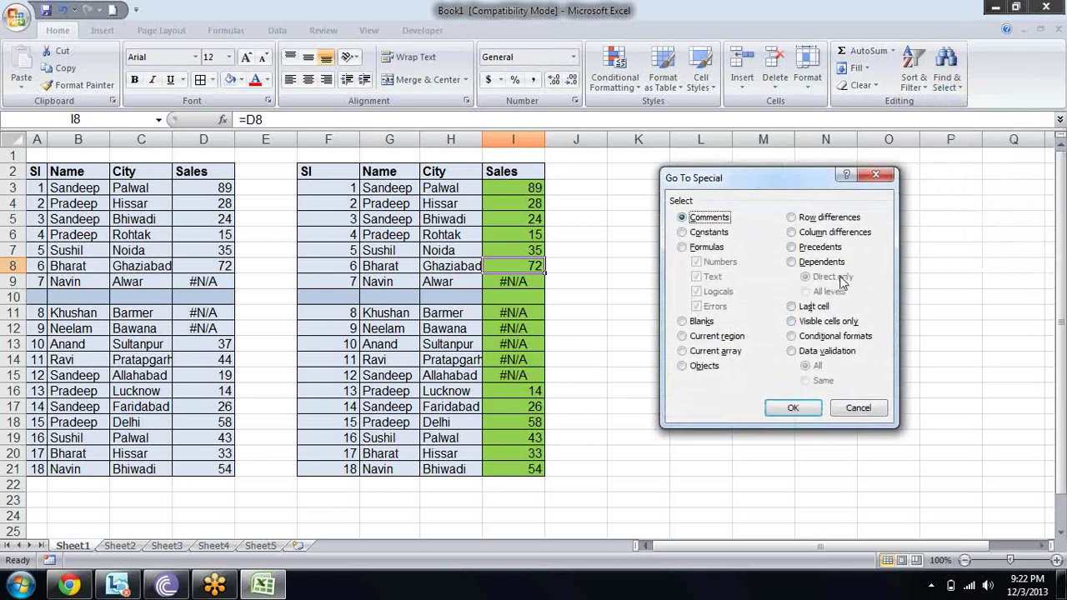
{"action": "left_click", "coordinate": [707, 248]}
{"action": "left_click", "coordinate": [709, 264]}
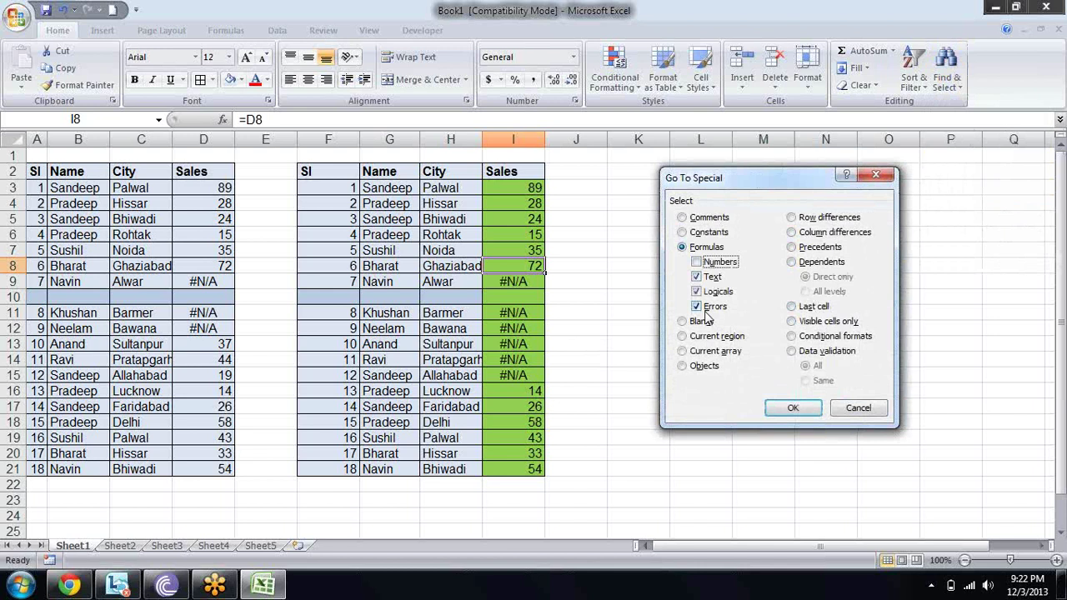
{"action": "left_click", "coordinate": [708, 278]}
{"action": "left_click", "coordinate": [705, 293]}
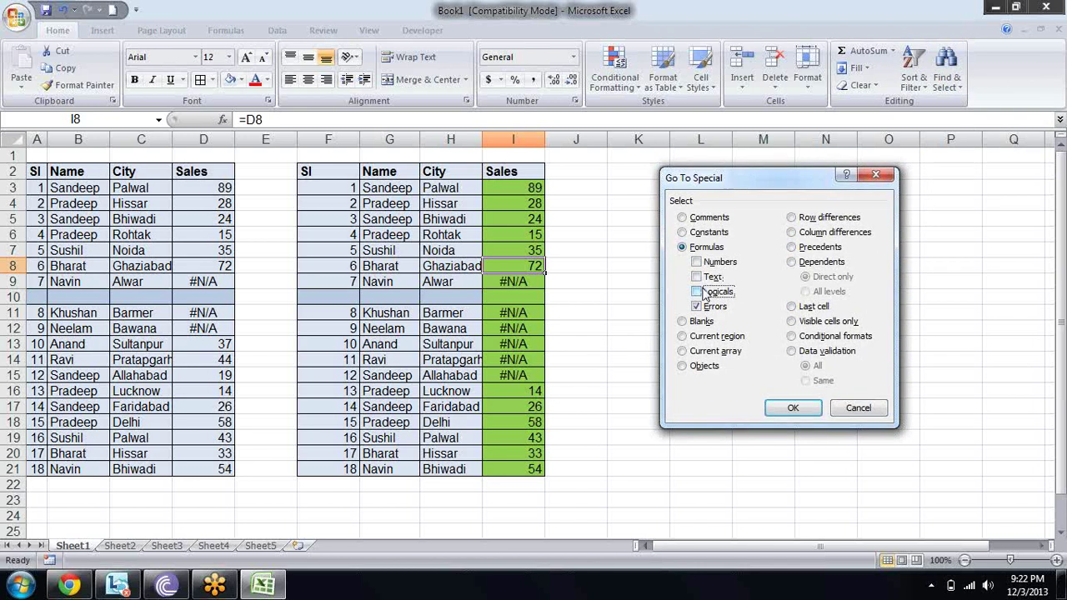
{"action": "left_click", "coordinate": [792, 409]}
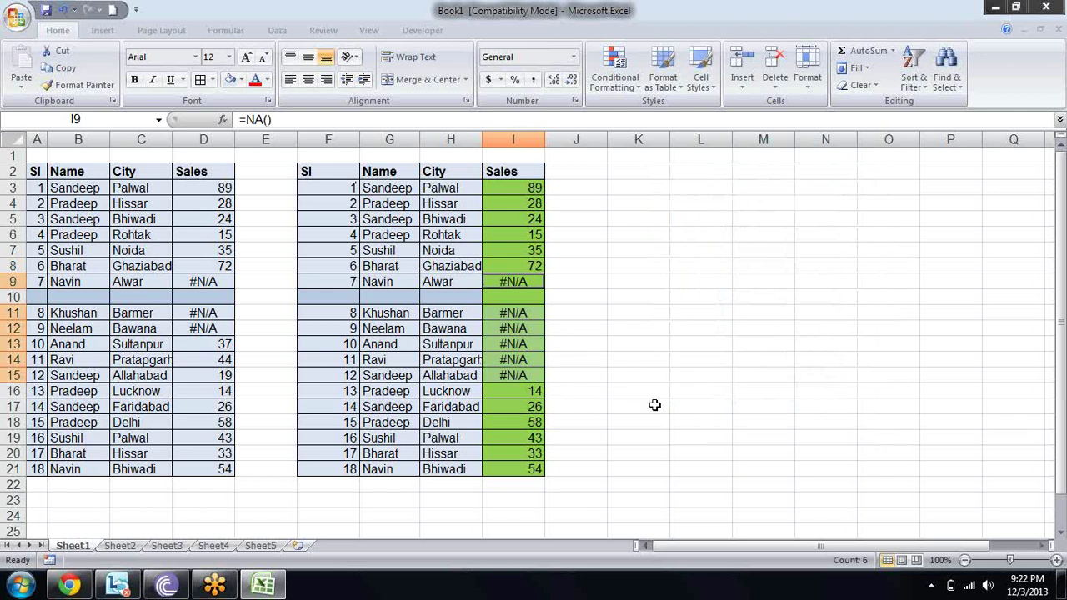
- From E3, select formula cells returning errors, excluding numbers, text and logicals
{"action": "left_click", "coordinate": [263, 189]}
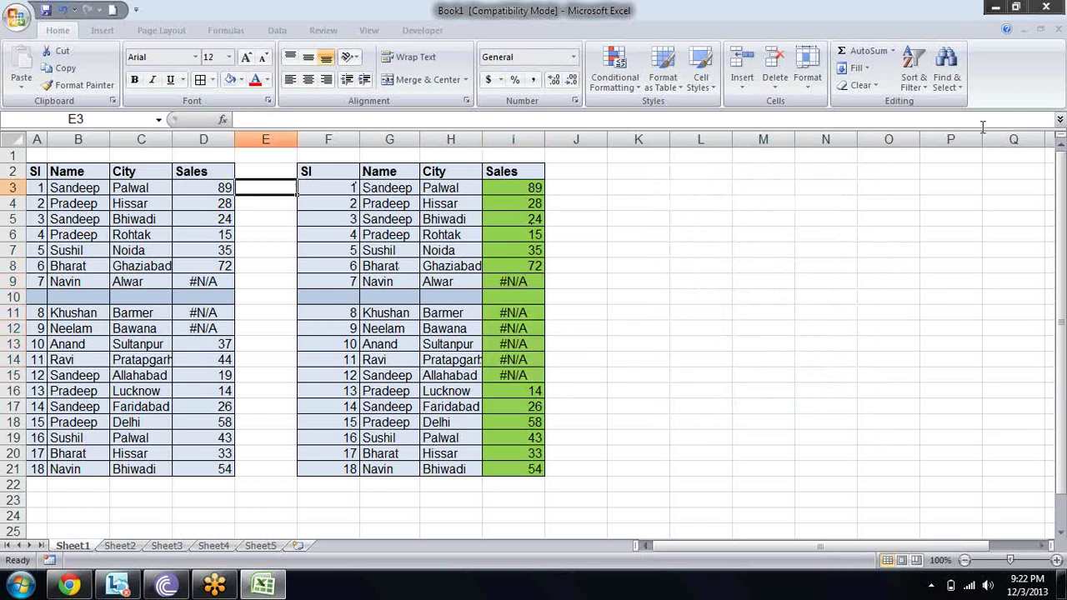
{"action": "left_click", "coordinate": [946, 77]}
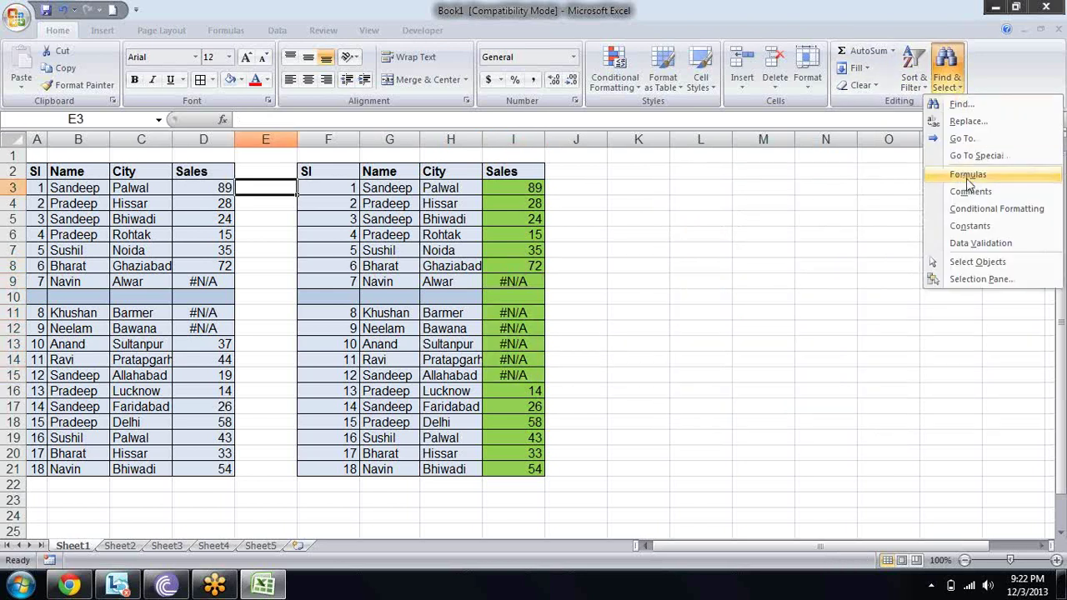
{"action": "left_click", "coordinate": [981, 156]}
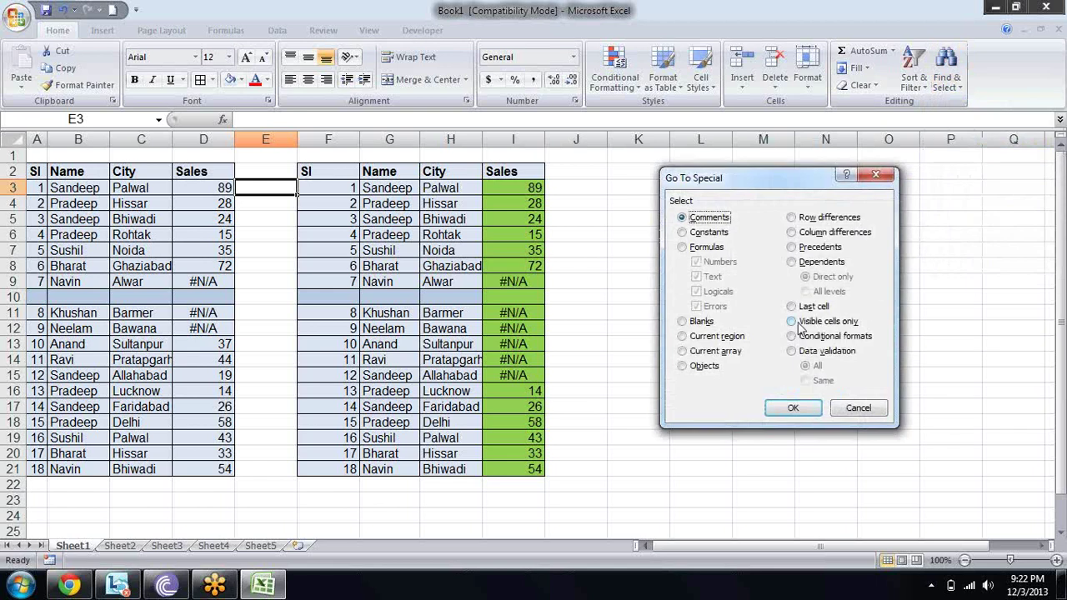
{"action": "left_click", "coordinate": [707, 248]}
{"action": "left_click", "coordinate": [698, 263]}
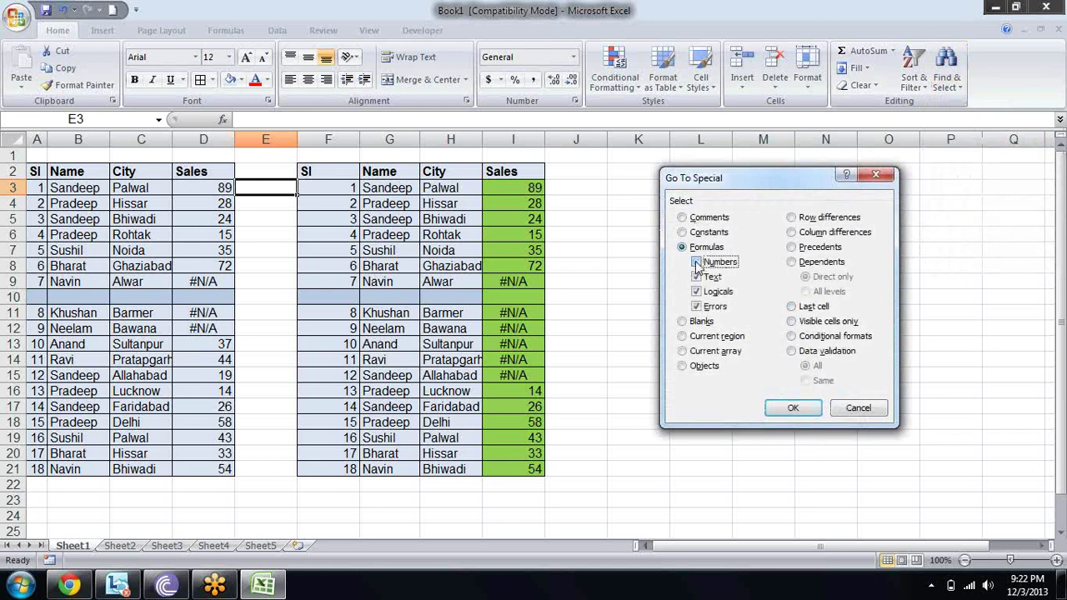
{"action": "left_click", "coordinate": [699, 293]}
{"action": "left_click", "coordinate": [697, 277]}
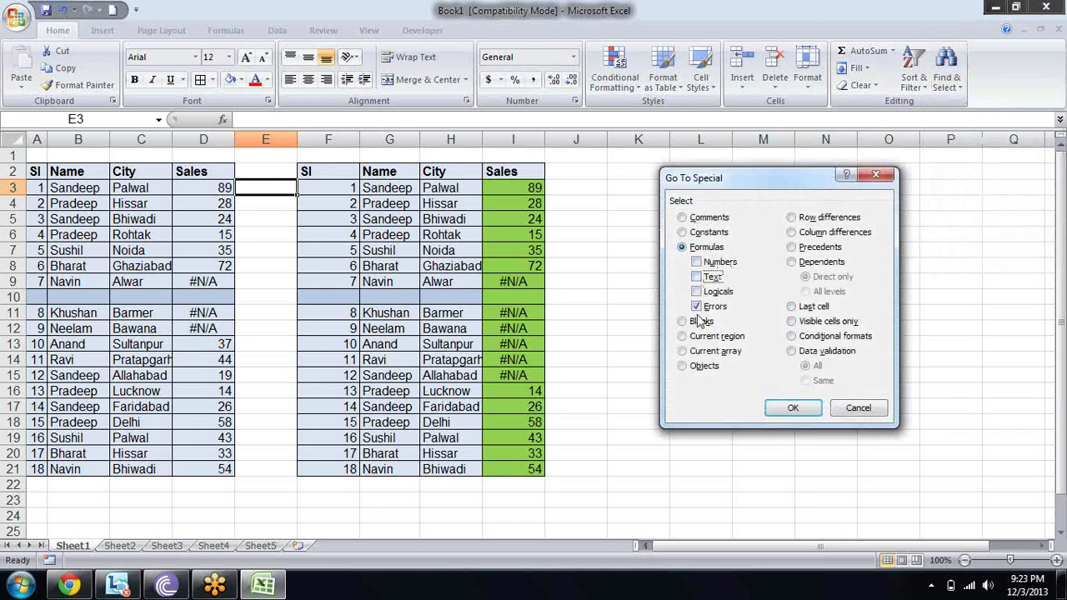
{"action": "left_click", "coordinate": [794, 408]}
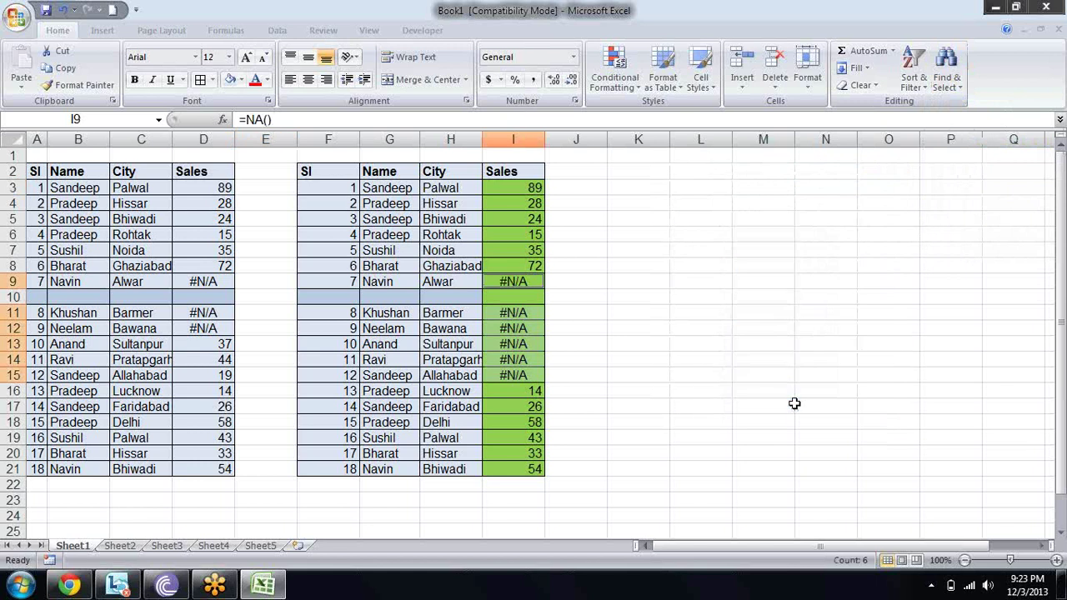
- Search for blank cells, dismiss the 'No cells were found' message, then select H10
{"action": "left_click", "coordinate": [912, 79]}
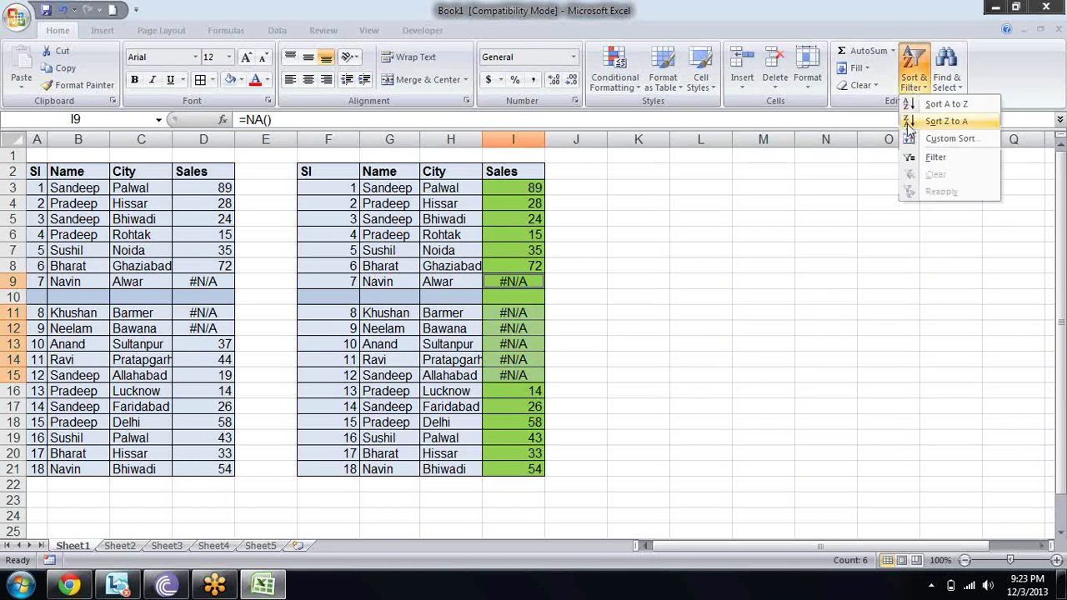
{"action": "left_click", "coordinate": [946, 71]}
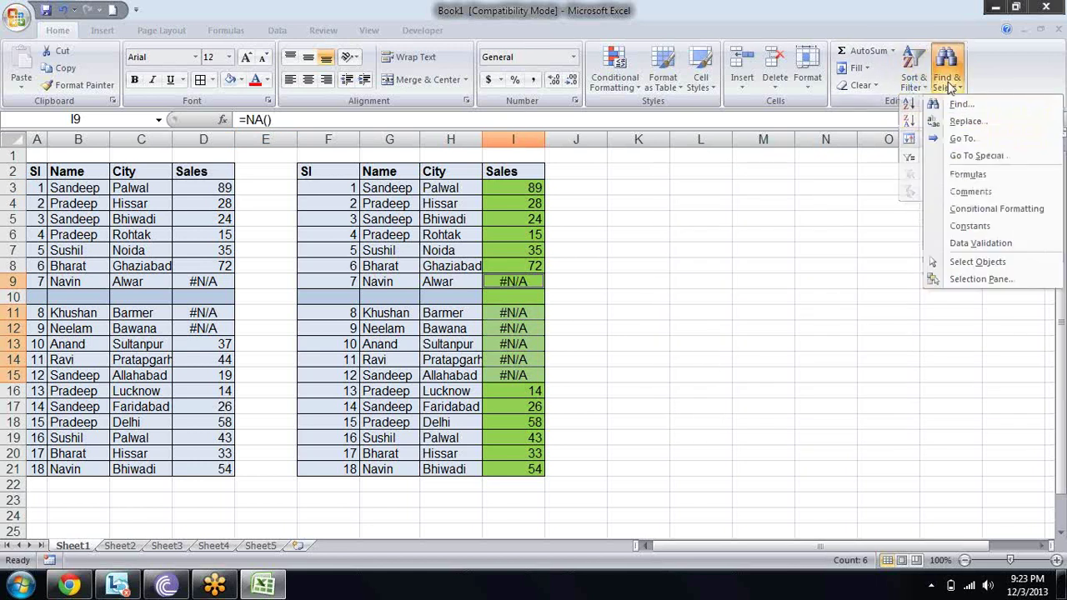
{"action": "left_click", "coordinate": [950, 157]}
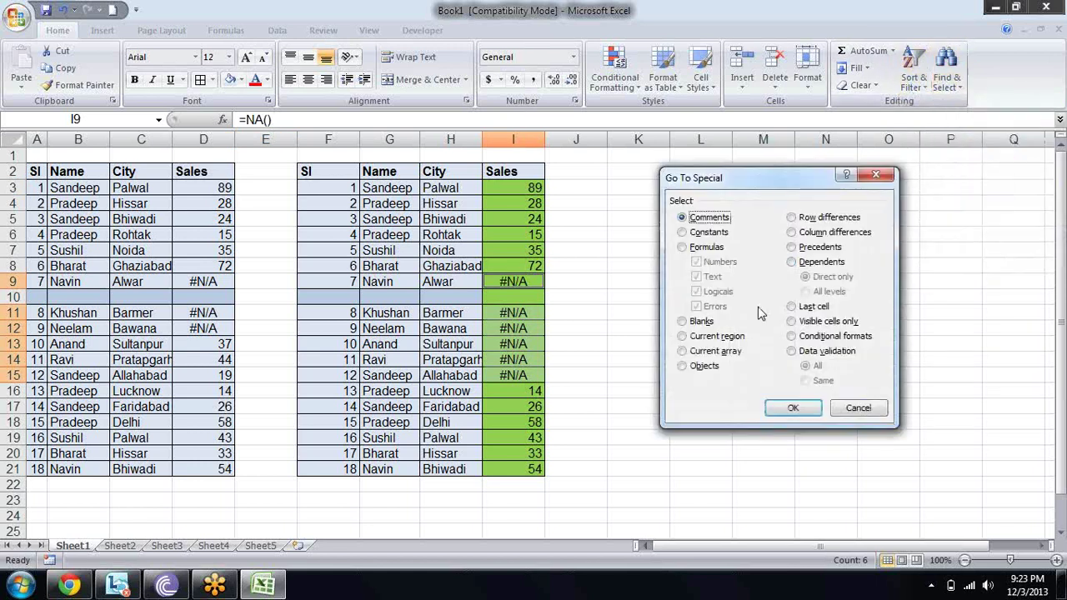
{"action": "left_click", "coordinate": [683, 322]}
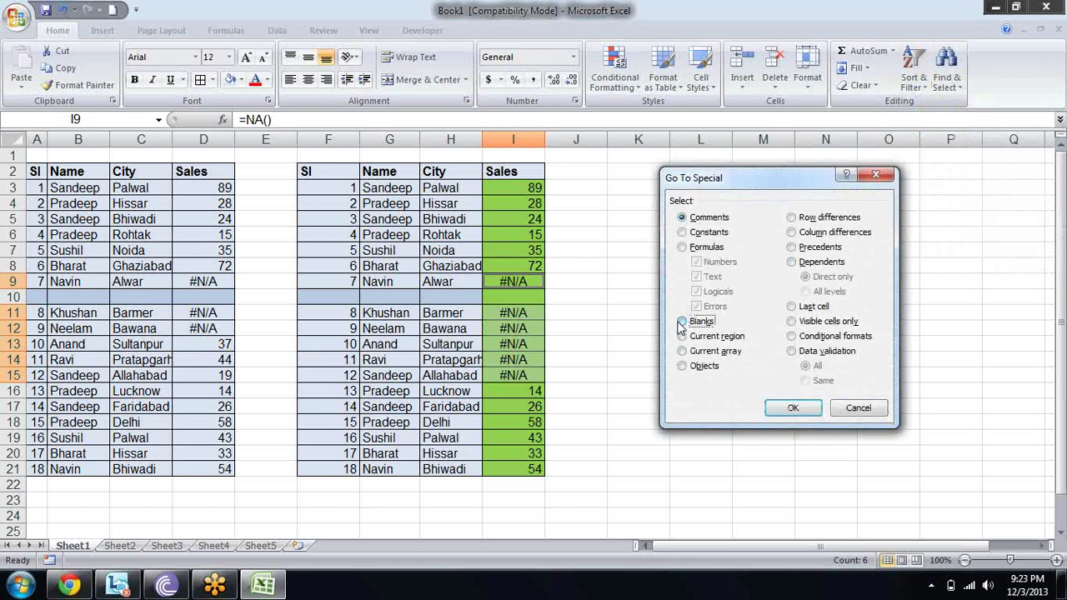
{"action": "left_click", "coordinate": [777, 408]}
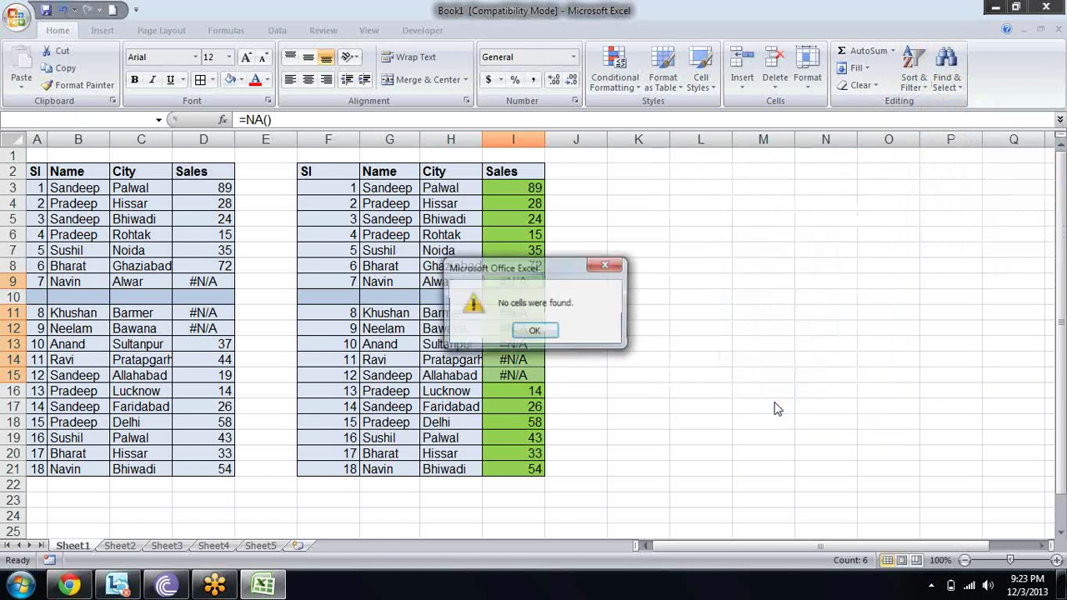
{"action": "left_click", "coordinate": [542, 331]}
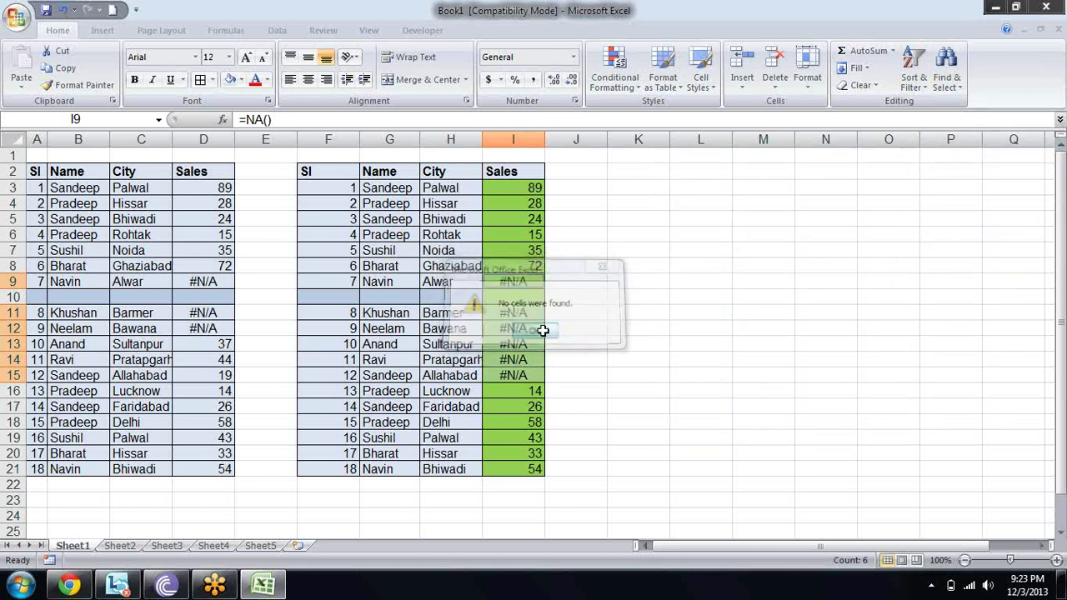
{"action": "left_click", "coordinate": [426, 302]}
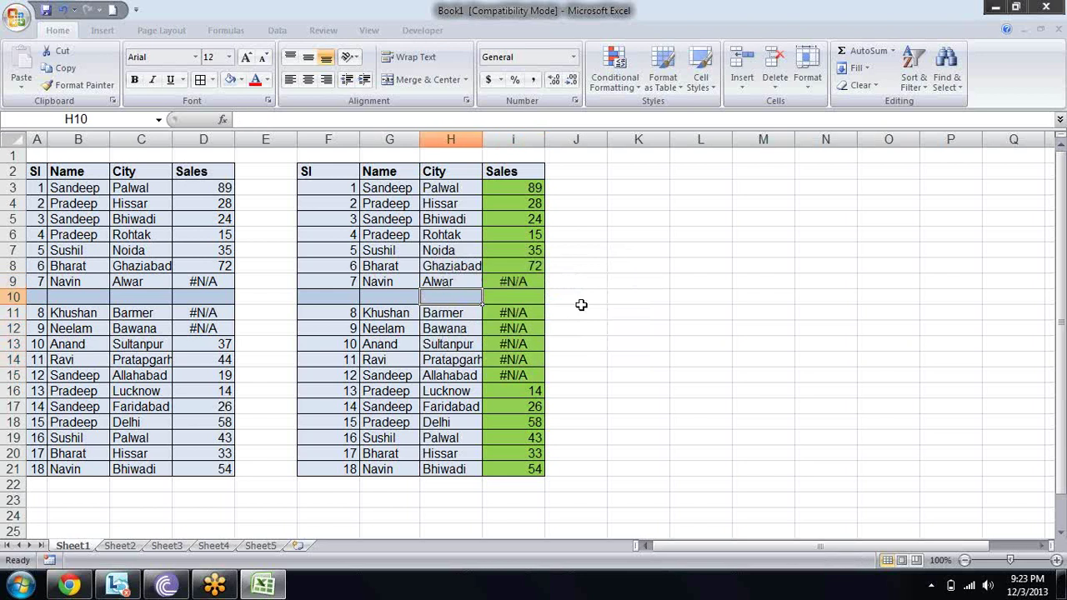
- Select all blank cells around and between the two tables with Go To Special Blanks
{"action": "left_click", "coordinate": [925, 87]}
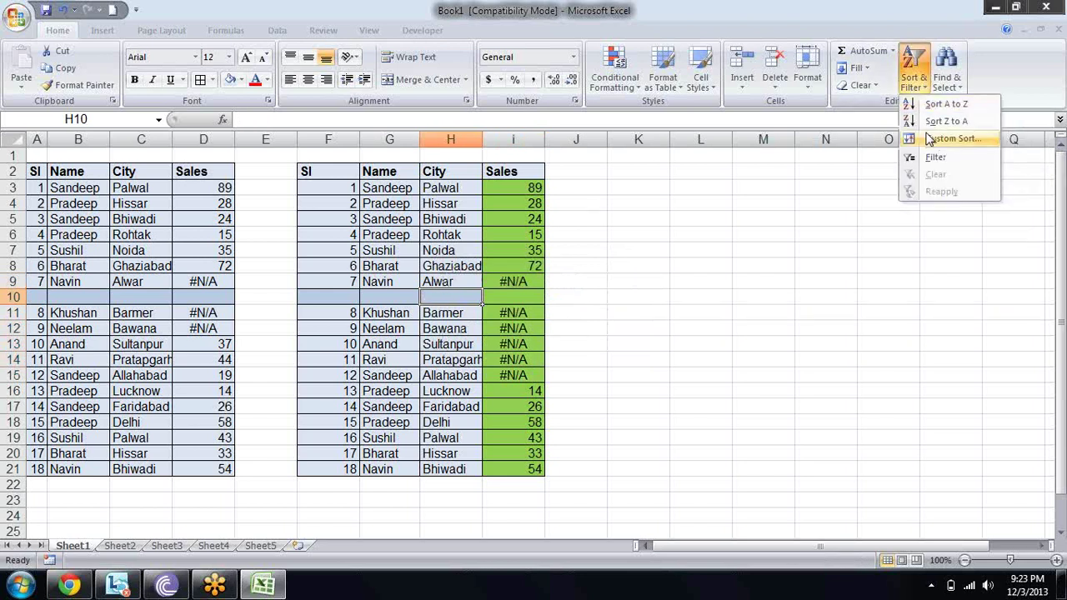
{"action": "left_click", "coordinate": [946, 81]}
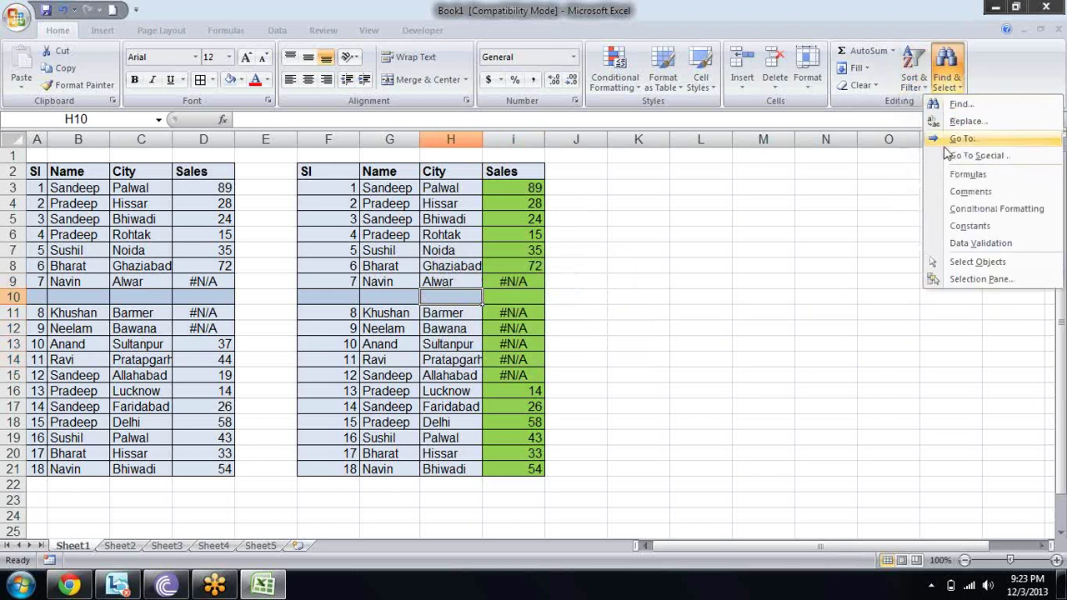
{"action": "left_click", "coordinate": [971, 155]}
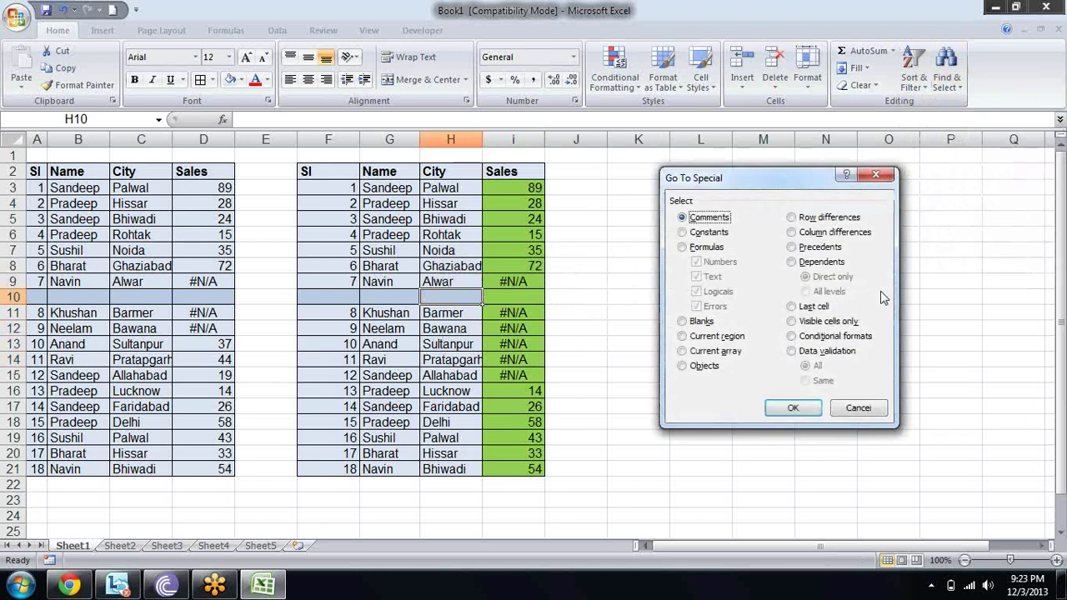
{"action": "left_click", "coordinate": [700, 322]}
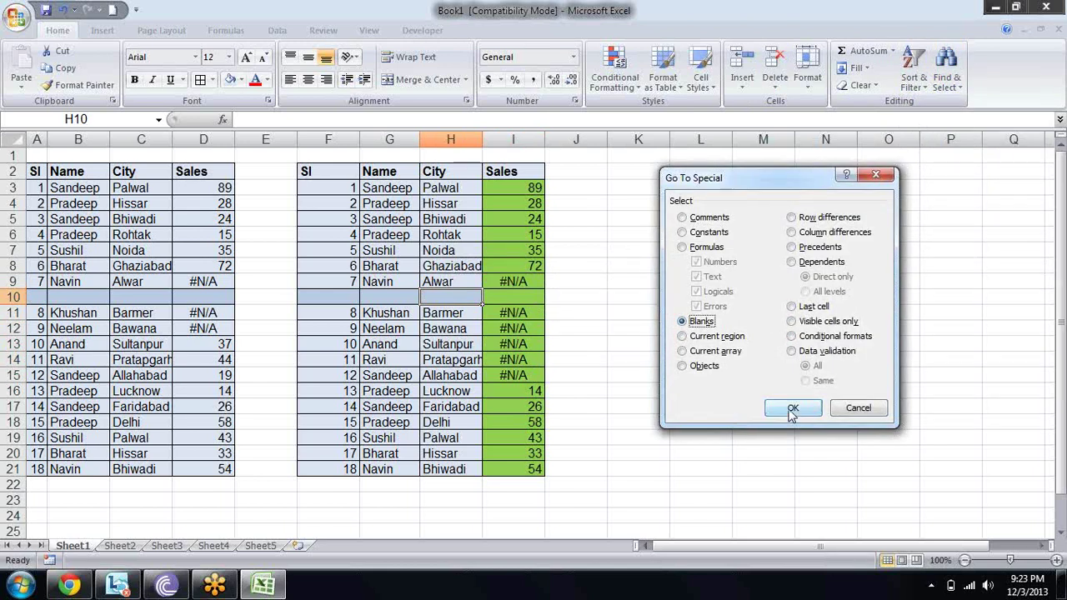
{"action": "left_click", "coordinate": [789, 407]}
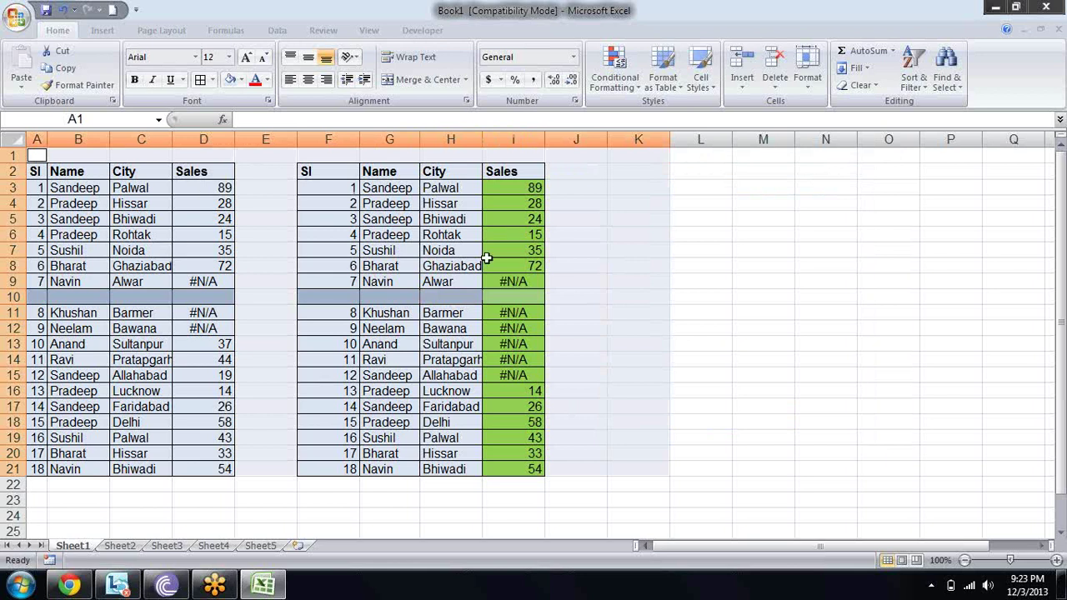
- Fill the blanks with Dark Blue, Text 2, Lighter 60%, then select H5 (Bhiwadi)
{"action": "left_click", "coordinate": [241, 80]}
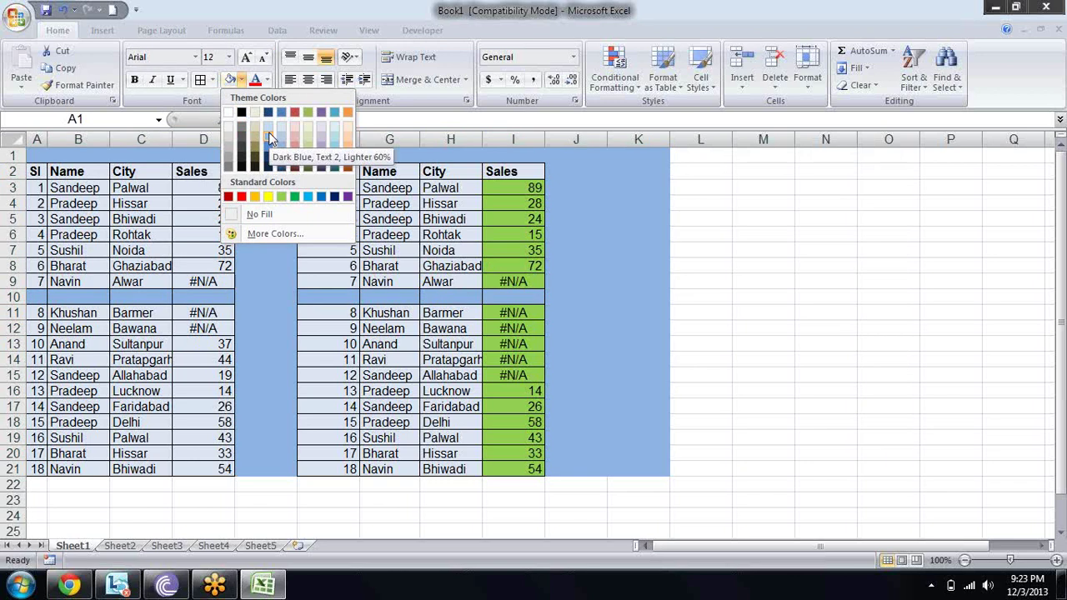
{"action": "left_click", "coordinate": [269, 133]}
{"action": "left_click", "coordinate": [605, 168]}
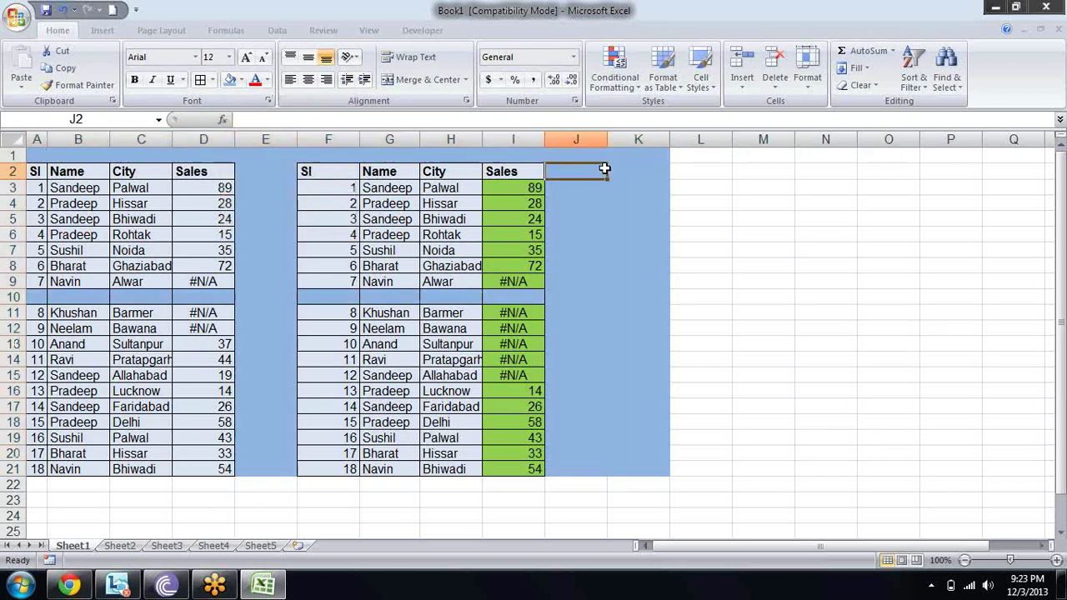
{"action": "left_click", "coordinate": [459, 222]}
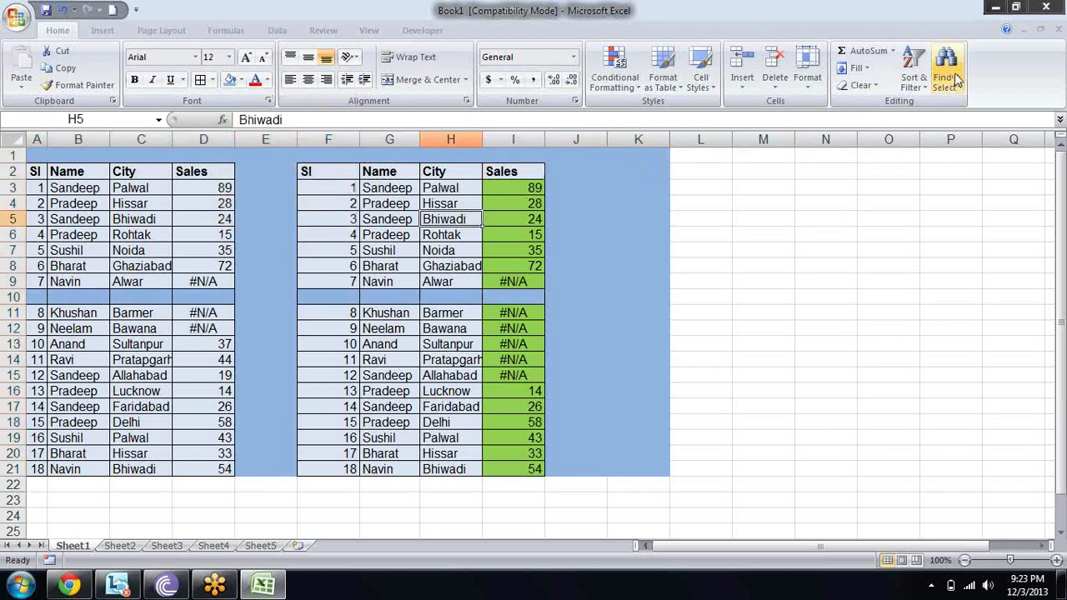
{"action": "left_click", "coordinate": [914, 81]}
{"action": "left_click", "coordinate": [947, 82]}
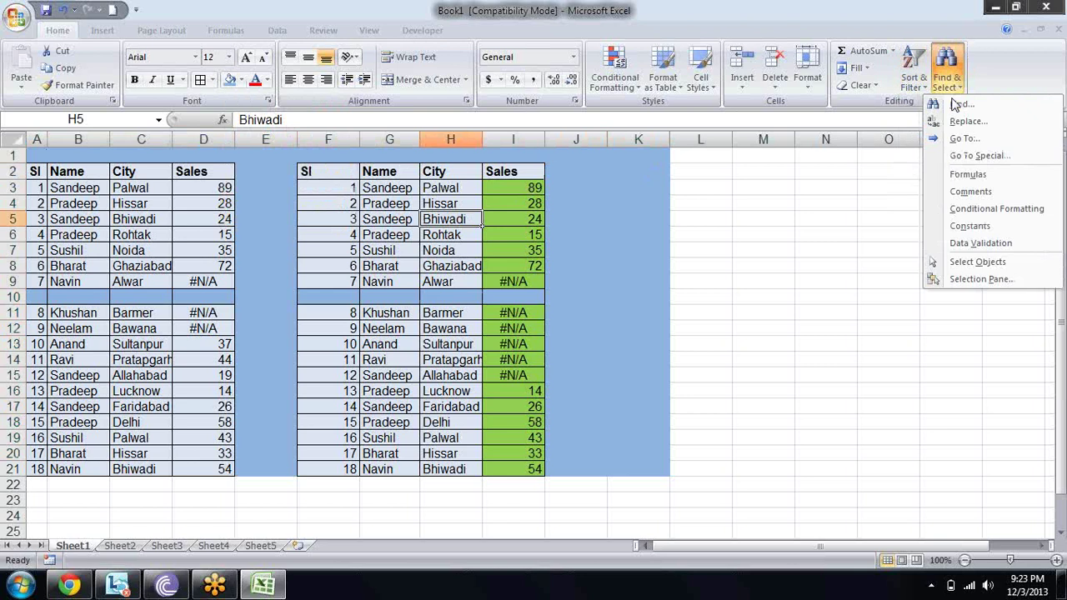
{"action": "left_click", "coordinate": [964, 155]}
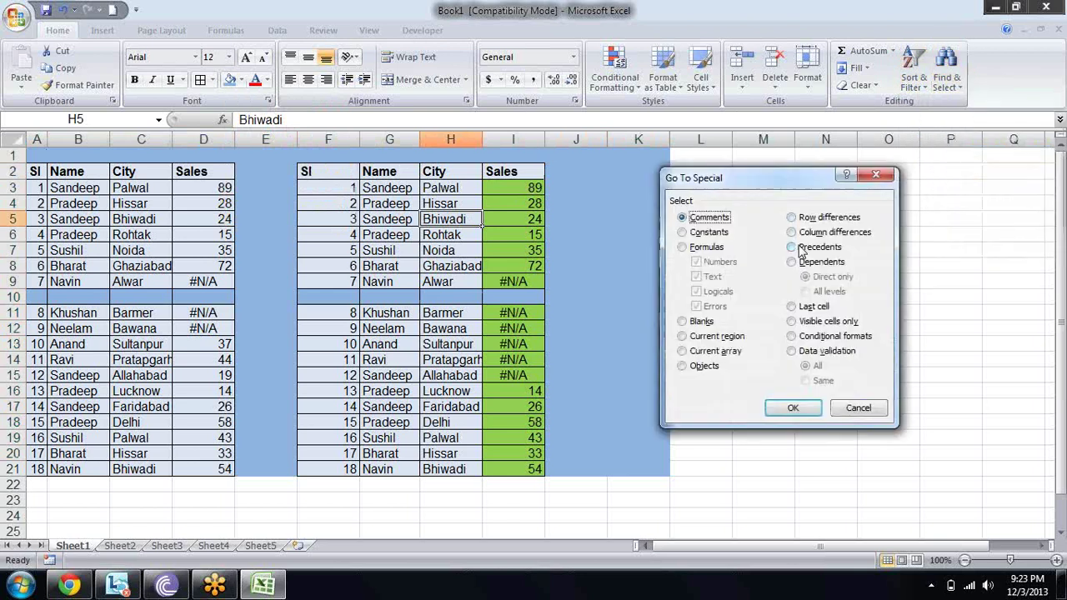
{"action": "left_click", "coordinate": [714, 337]}
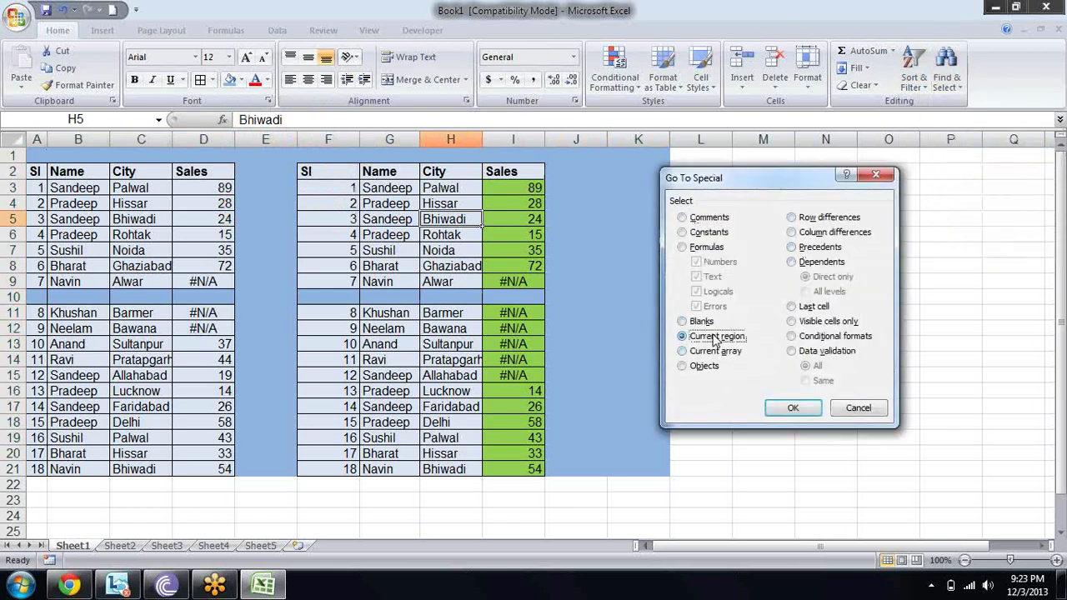
{"action": "left_click", "coordinate": [772, 406]}
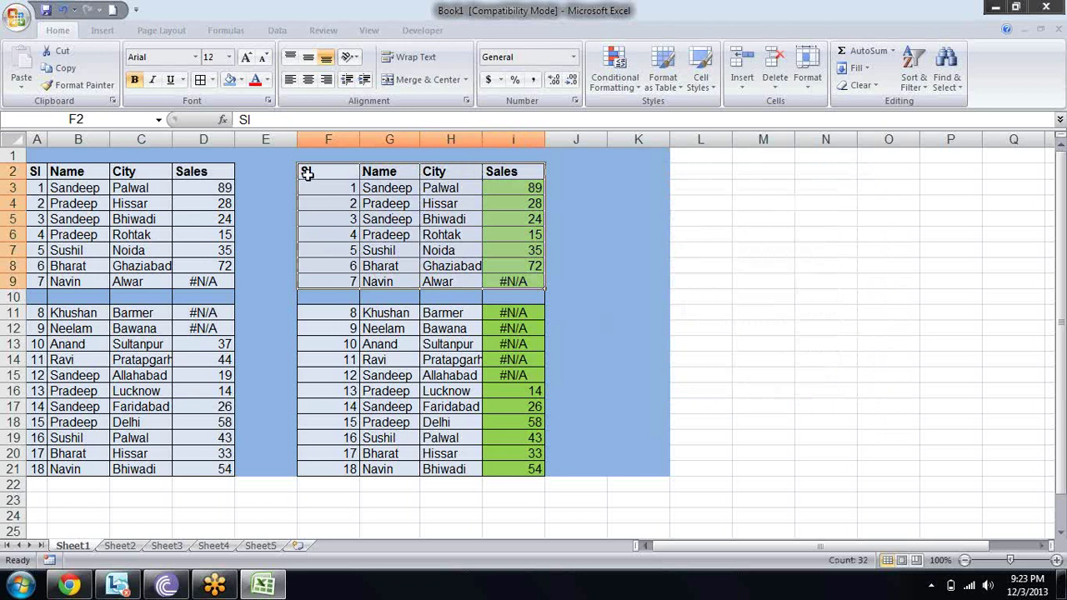
{"action": "left_click", "coordinate": [353, 172]}
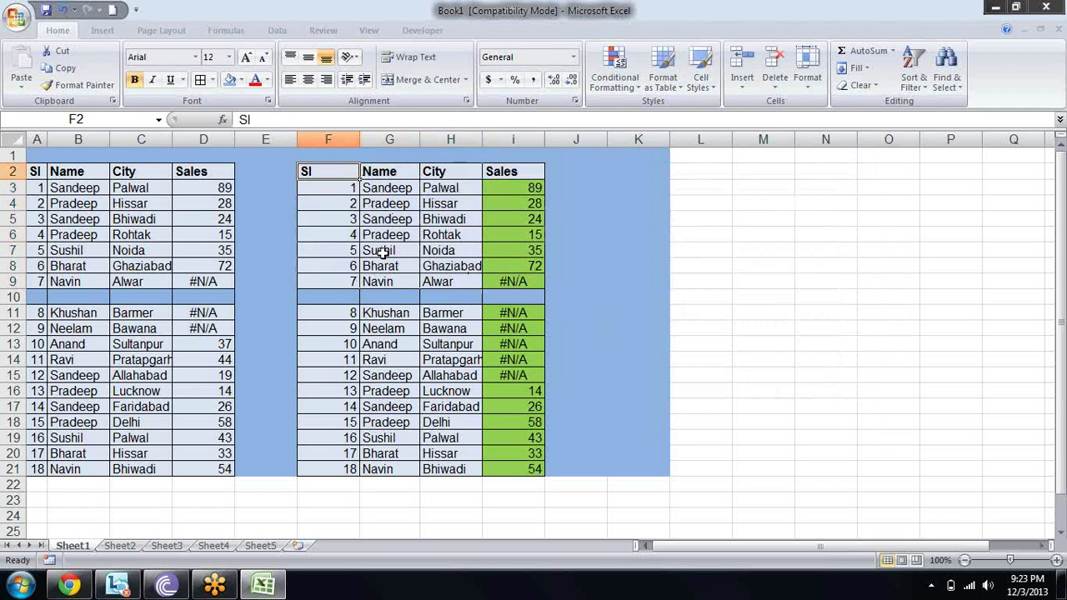
{"action": "key", "text": "ctrl+shift+Right"}
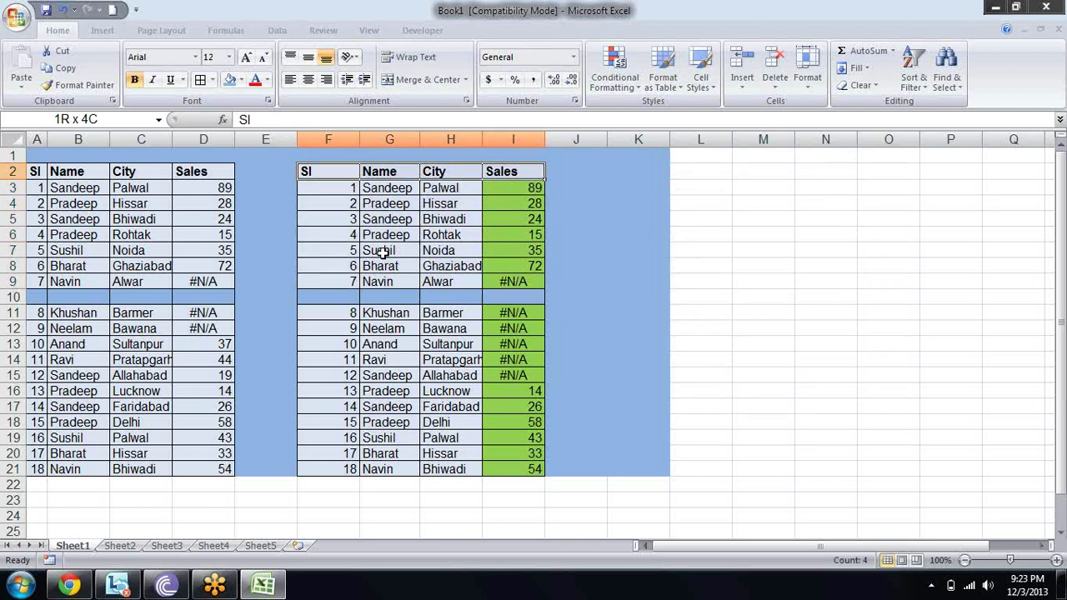
{"action": "key", "text": "ctrl+shift+Down"}
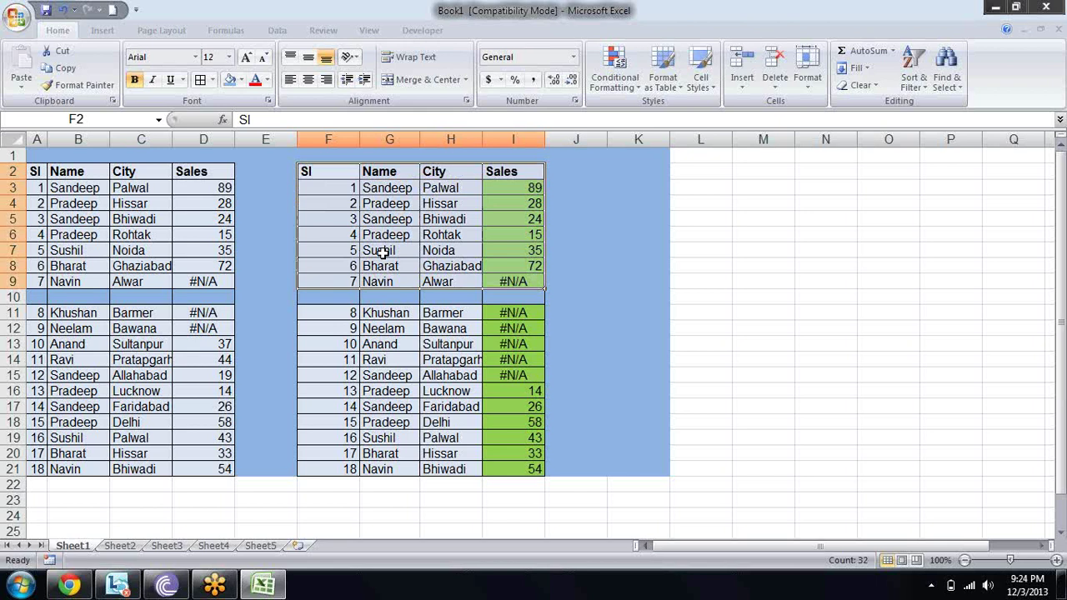
{"action": "left_click", "coordinate": [376, 190]}
{"action": "left_click_drag", "start_coordinate": [345, 172], "coordinate": [508, 279]}
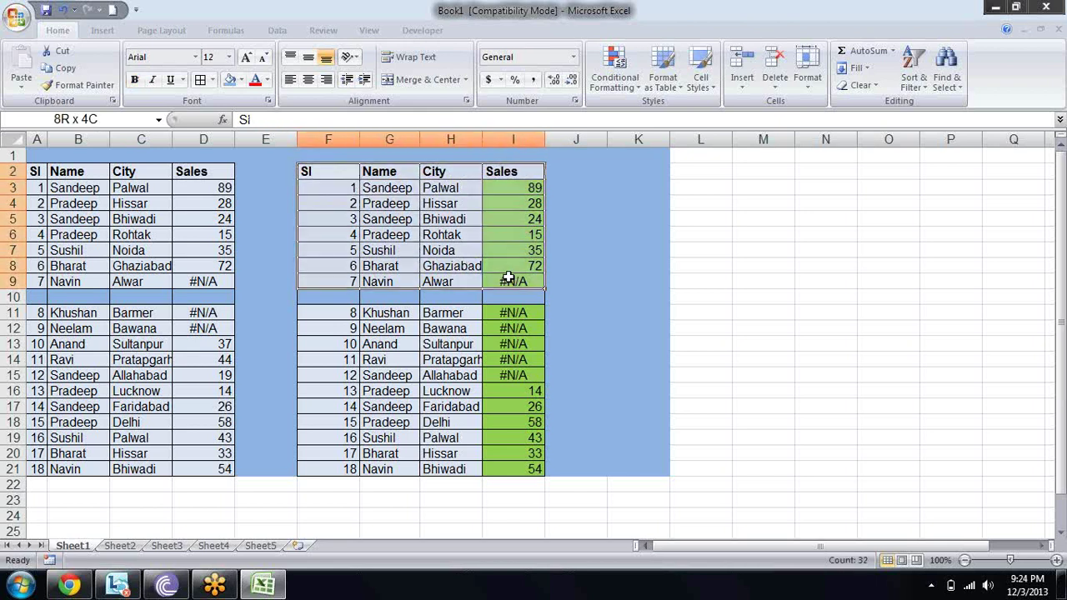
{"action": "left_click", "coordinate": [440, 219]}
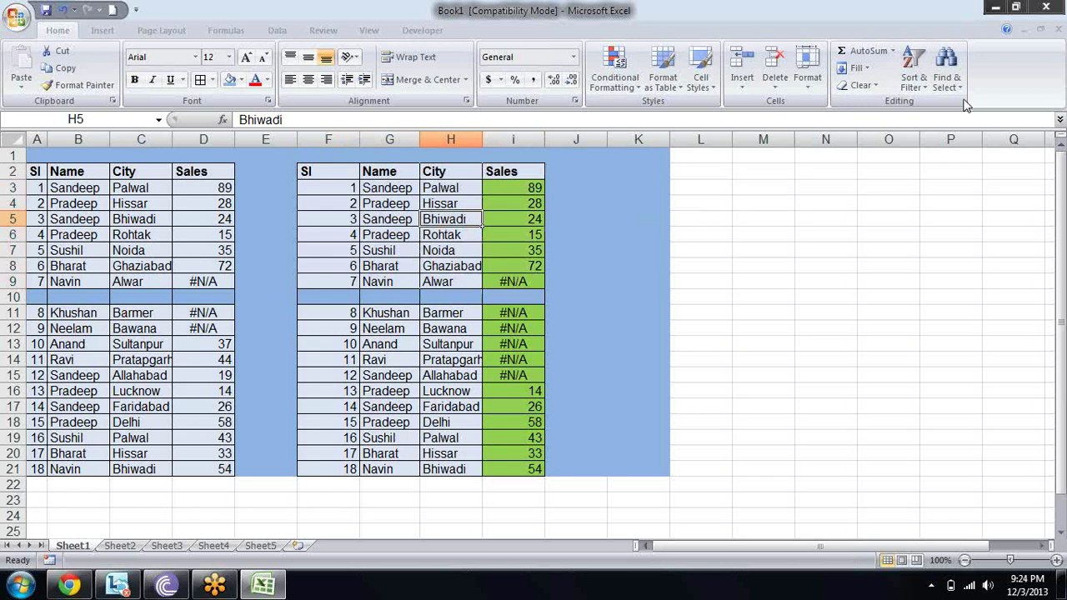
{"action": "left_click", "coordinate": [949, 77]}
{"action": "left_click", "coordinate": [967, 155]}
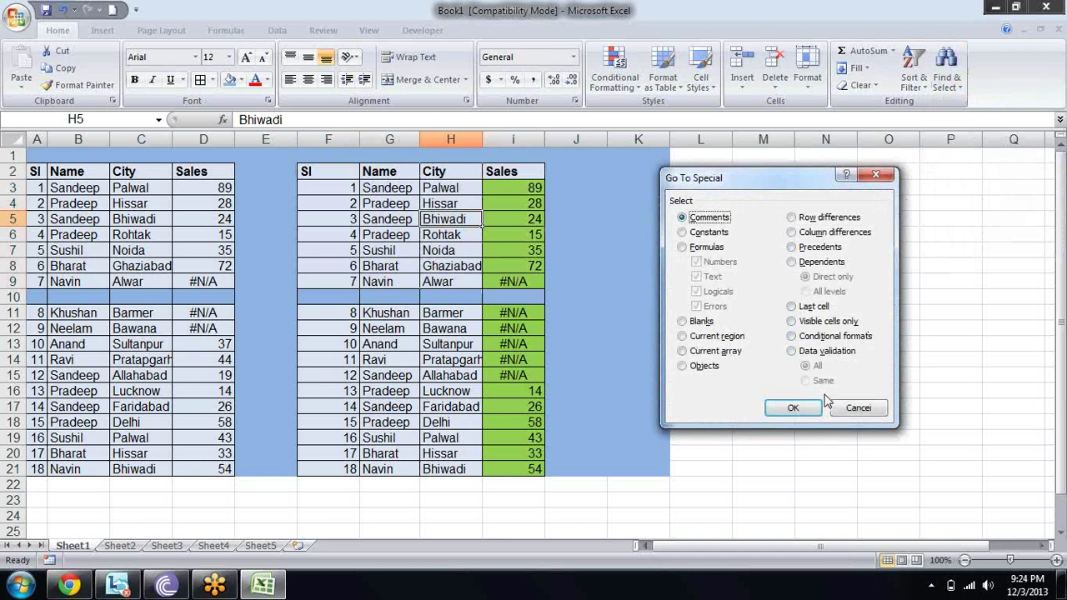
{"action": "left_click", "coordinate": [855, 407]}
{"action": "key", "text": "Right"}
{"action": "key", "text": "Right"}
{"action": "key", "text": "Right"}
{"action": "key", "text": "Right"}
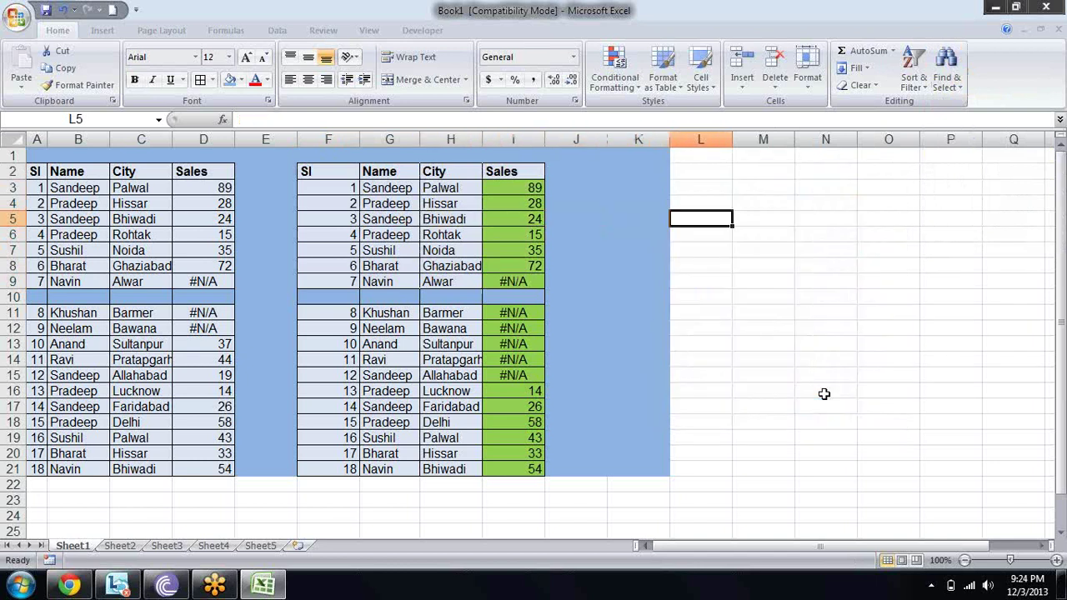
- Enter ={1,2,3,4} as an array formula across L5:P5, returning 1, 2, 3, 4 and #N/A
{"action": "type", "text": "={1,2,3,4"}
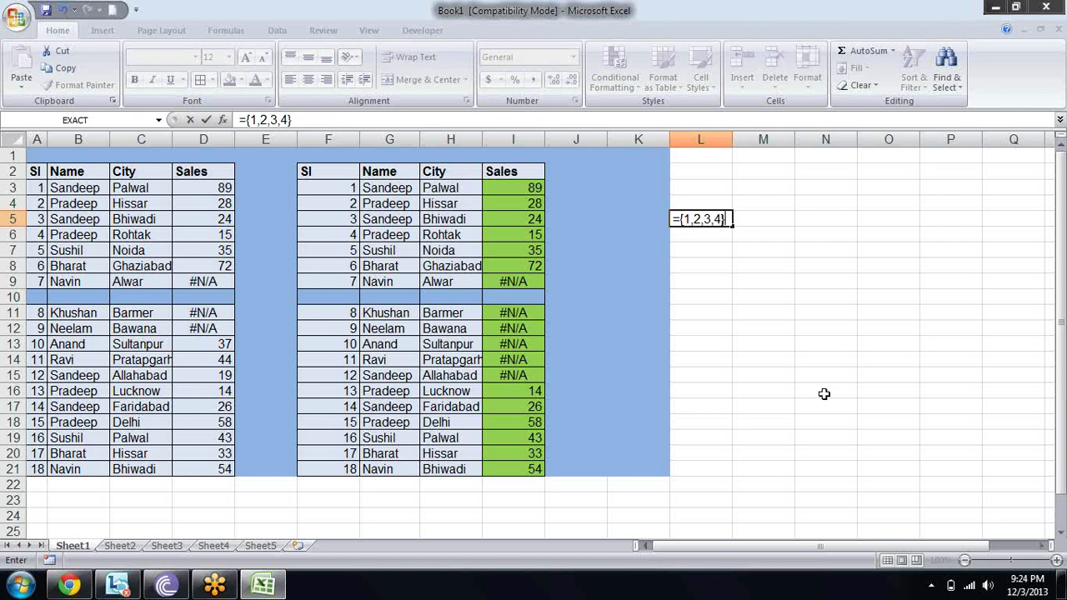
{"action": "key", "text": "ctrl+Return"}
{"action": "key", "text": "shift+Right"}
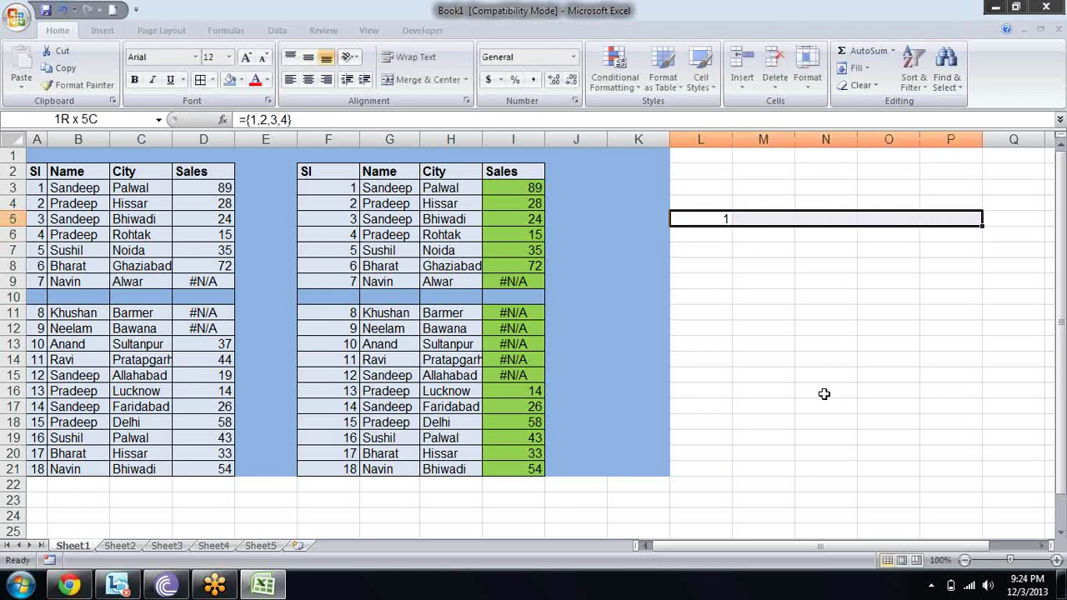
{"action": "key", "text": "F2"}
{"action": "key", "text": "ctrl+shift+Return"}
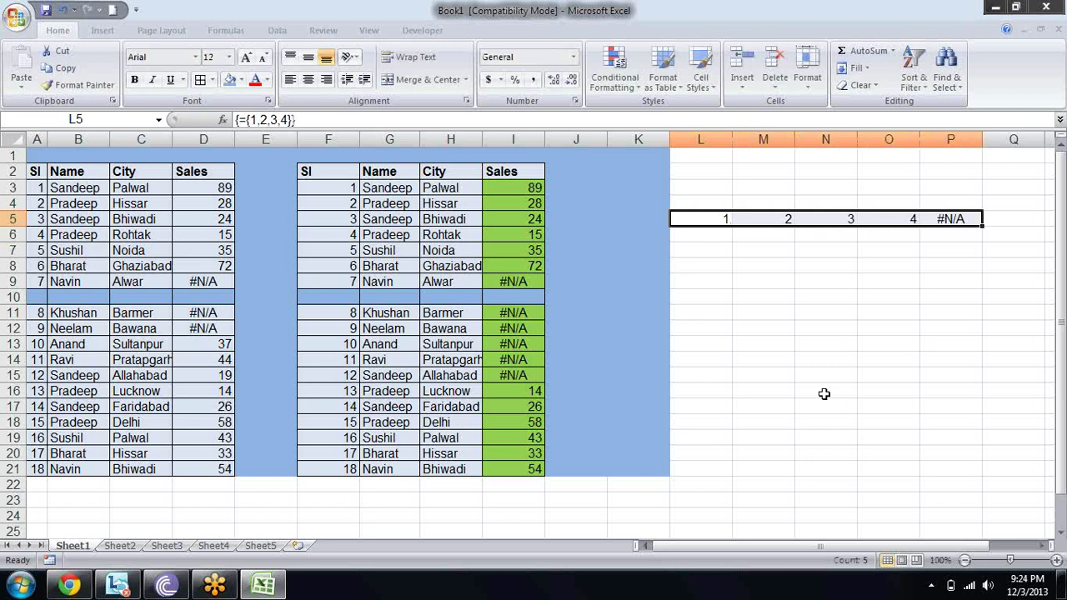
{"action": "key", "text": "Left"}
{"action": "key", "text": "Right"}
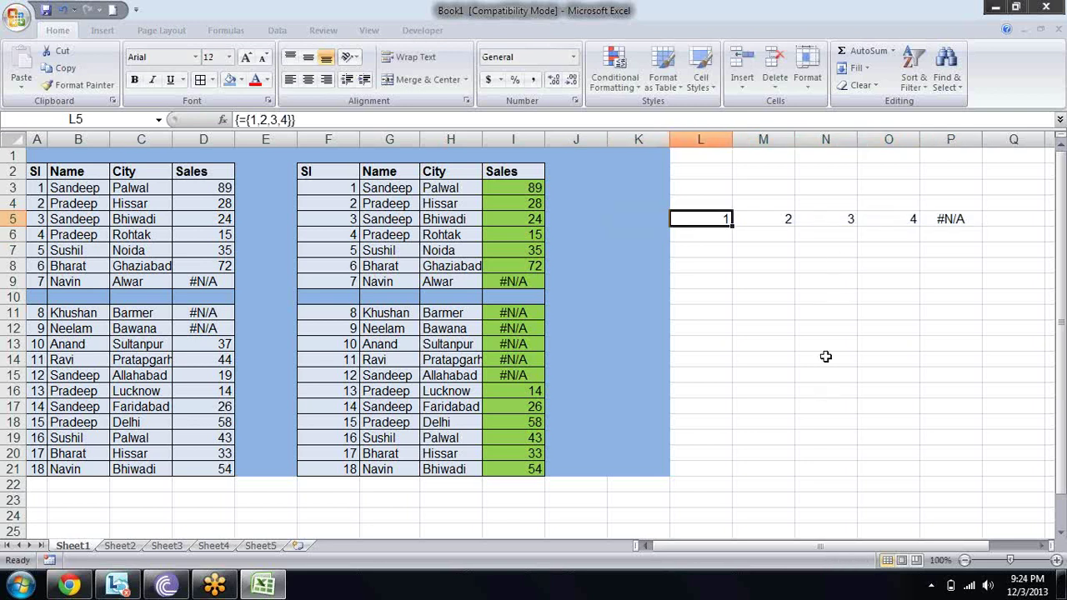
- Select the current array L5:P5 via Go To Special and delete it, then select M9
{"action": "left_click", "coordinate": [946, 67]}
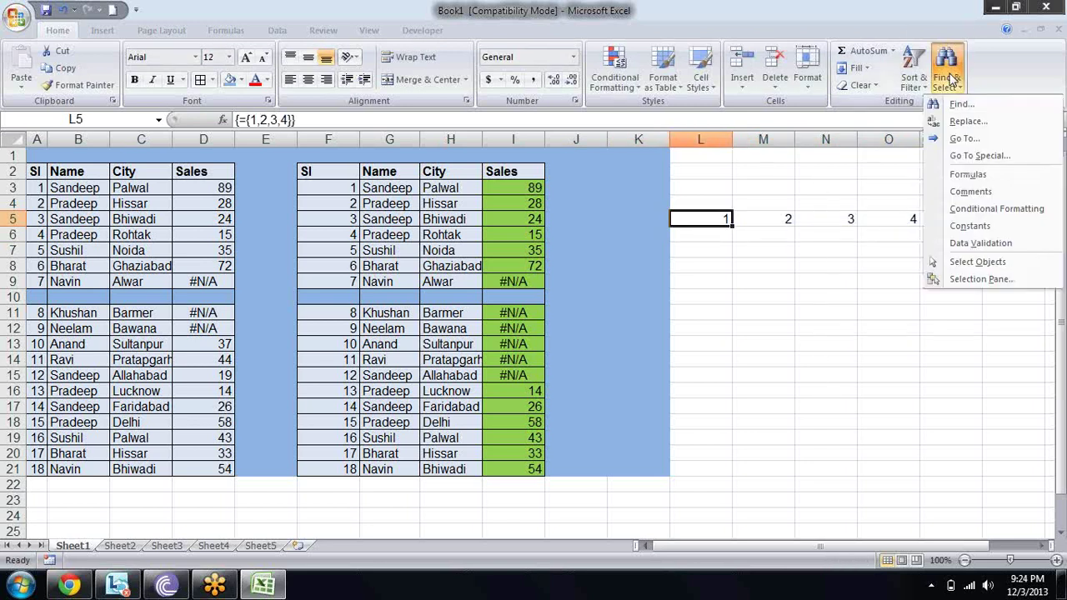
{"action": "left_click", "coordinate": [984, 156]}
{"action": "left_click", "coordinate": [714, 351]}
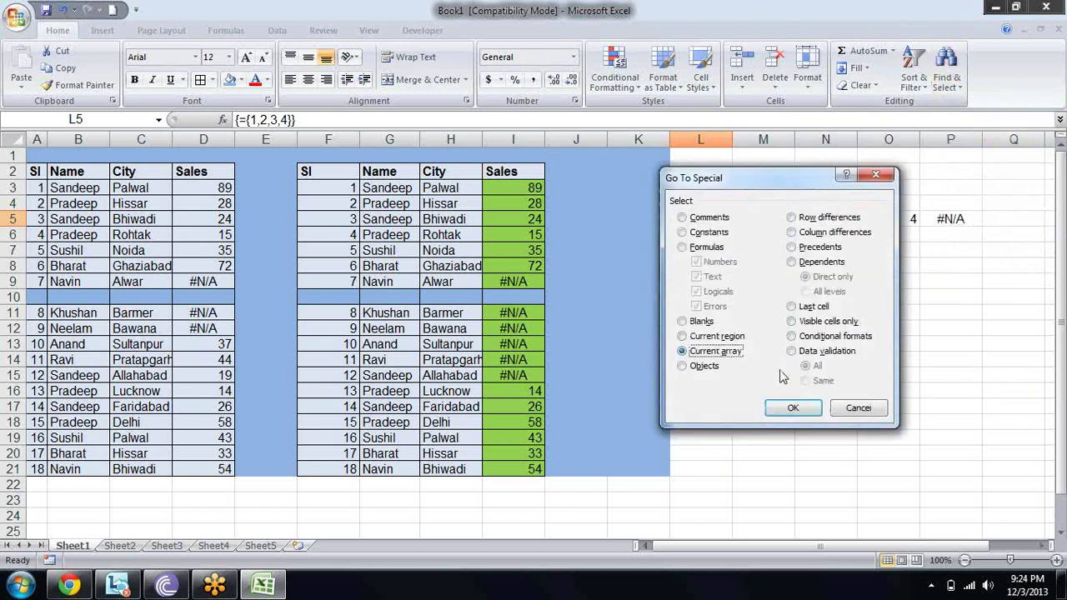
{"action": "left_click", "coordinate": [796, 408]}
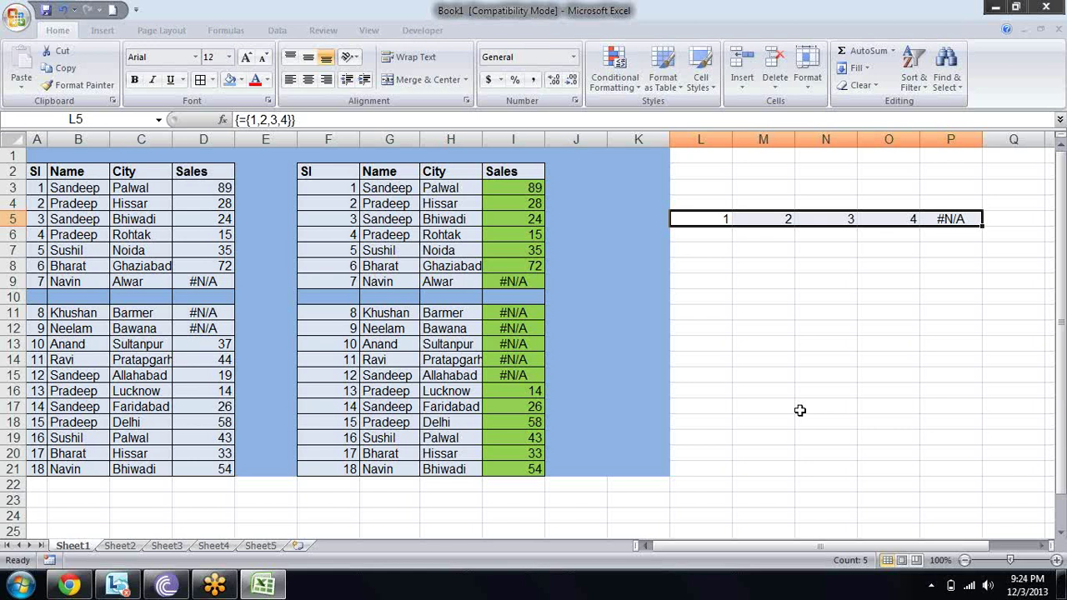
{"action": "key", "text": "Delete"}
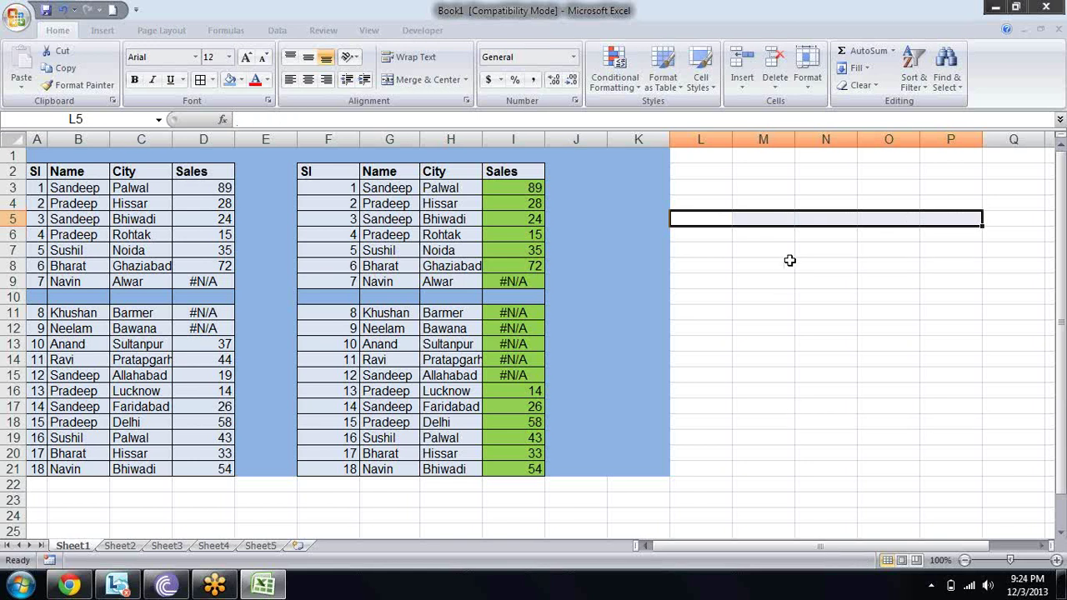
{"action": "left_click", "coordinate": [775, 280]}
- Run a Row differences check, which finds no cells, then select E9
{"action": "left_click", "coordinate": [914, 79]}
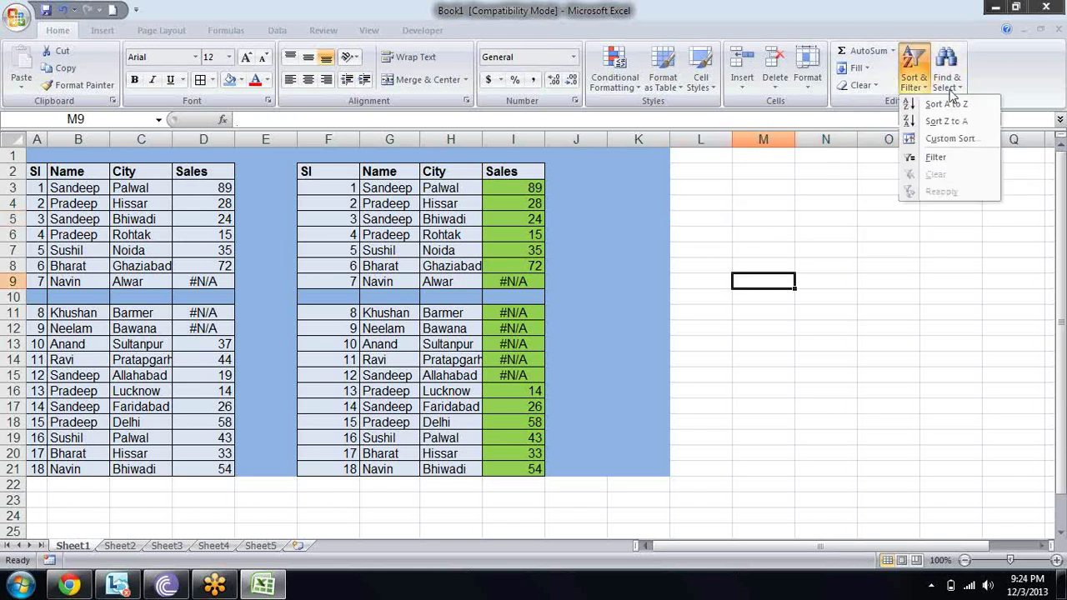
{"action": "left_click", "coordinate": [951, 87]}
{"action": "left_click", "coordinate": [957, 155]}
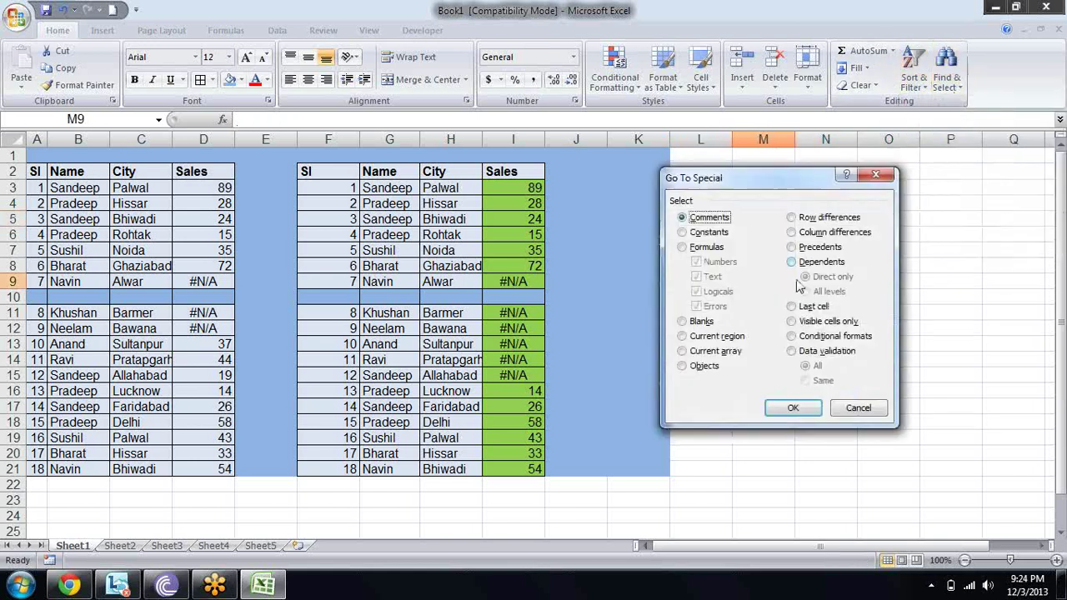
{"action": "left_click", "coordinate": [813, 220]}
{"action": "left_click", "coordinate": [791, 408]}
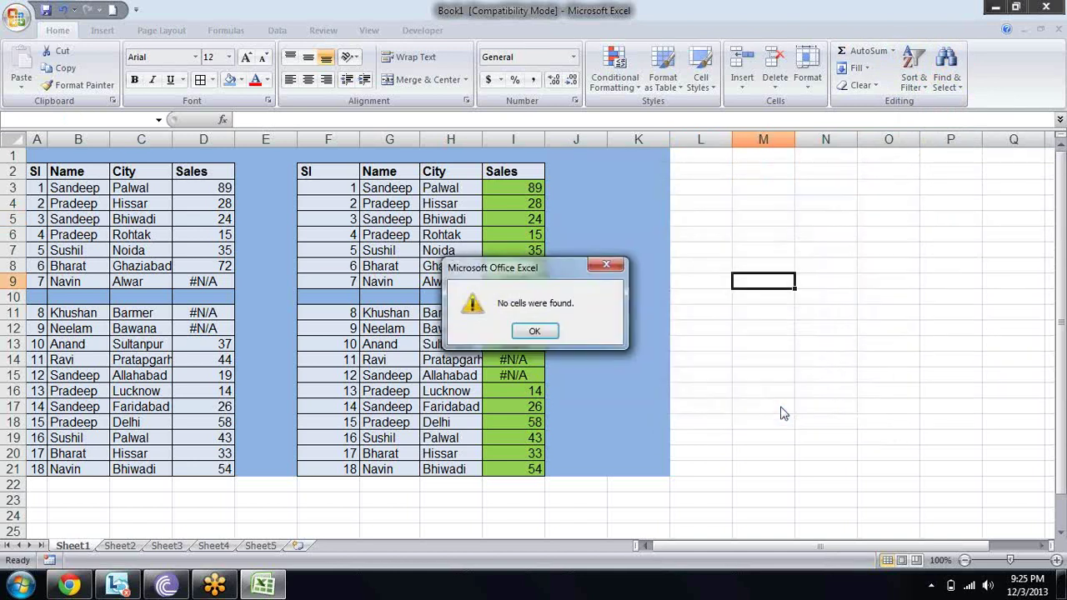
{"action": "left_click", "coordinate": [534, 331]}
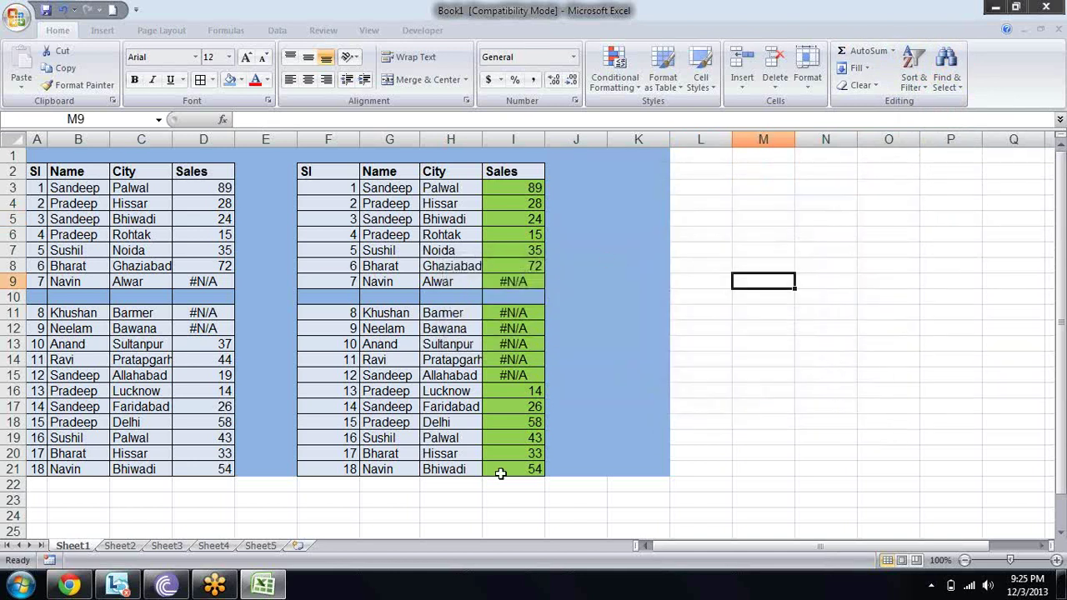
{"action": "left_click", "coordinate": [256, 282]}
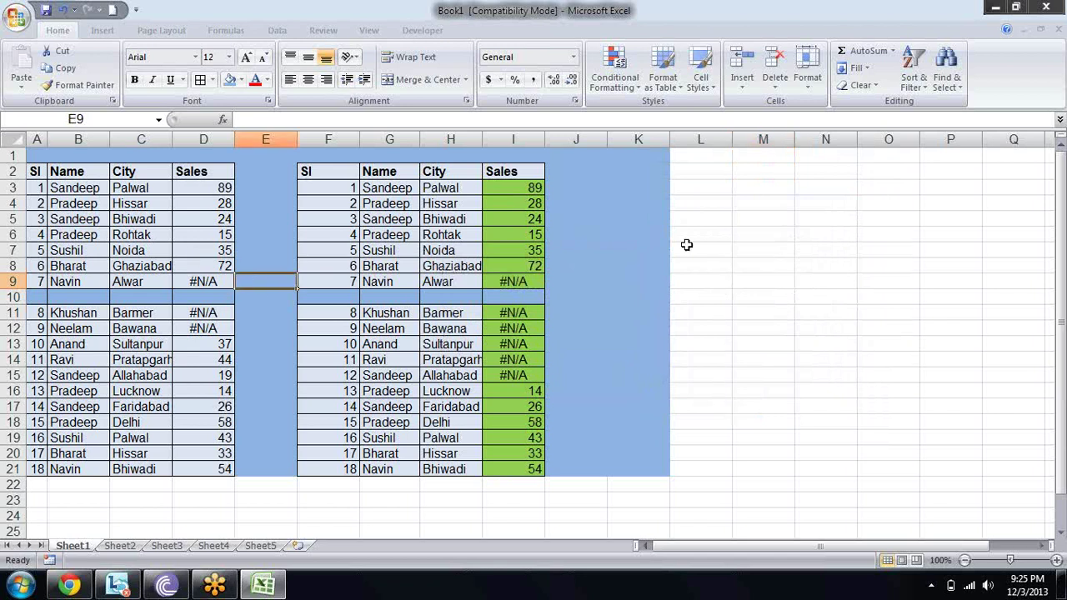
- Repeat Row differences from E9, again finding no cells, then select Rohtak in C6
{"action": "left_click", "coordinate": [952, 85]}
{"action": "left_click", "coordinate": [971, 156]}
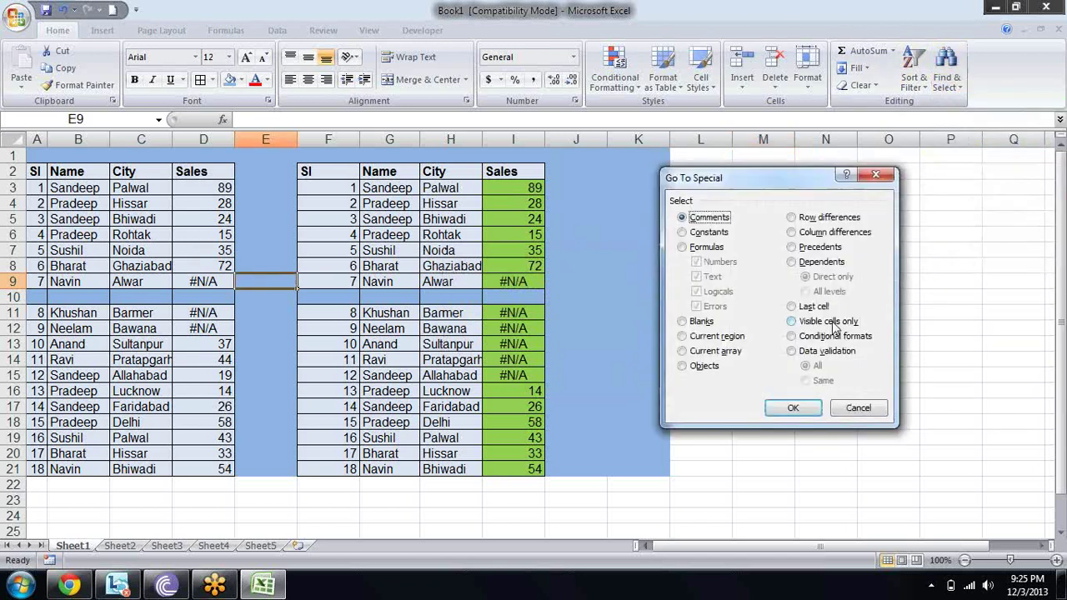
{"action": "left_click", "coordinate": [809, 219]}
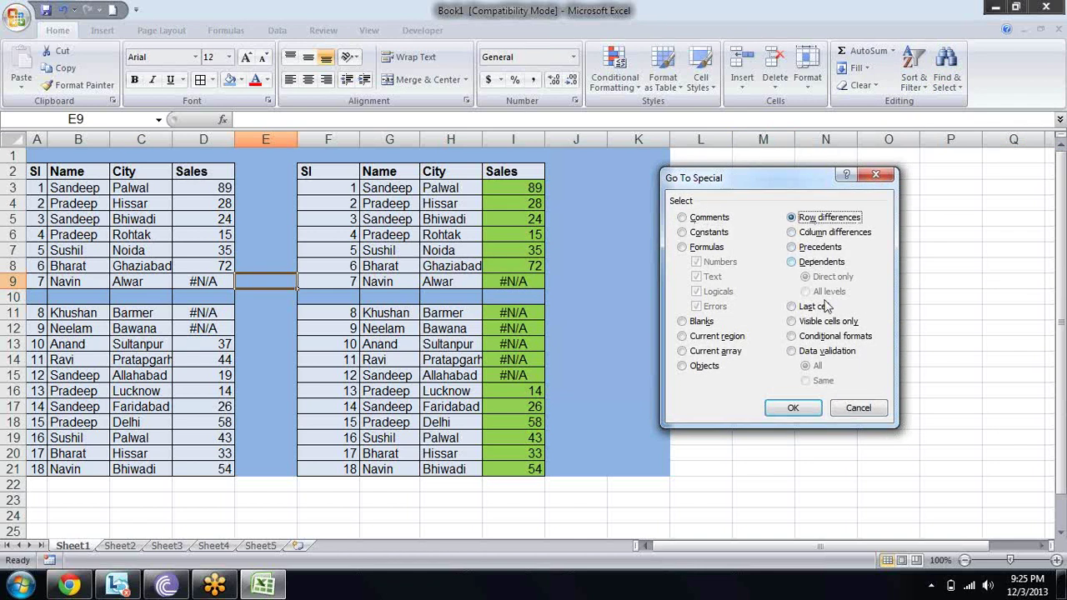
{"action": "left_click", "coordinate": [813, 411]}
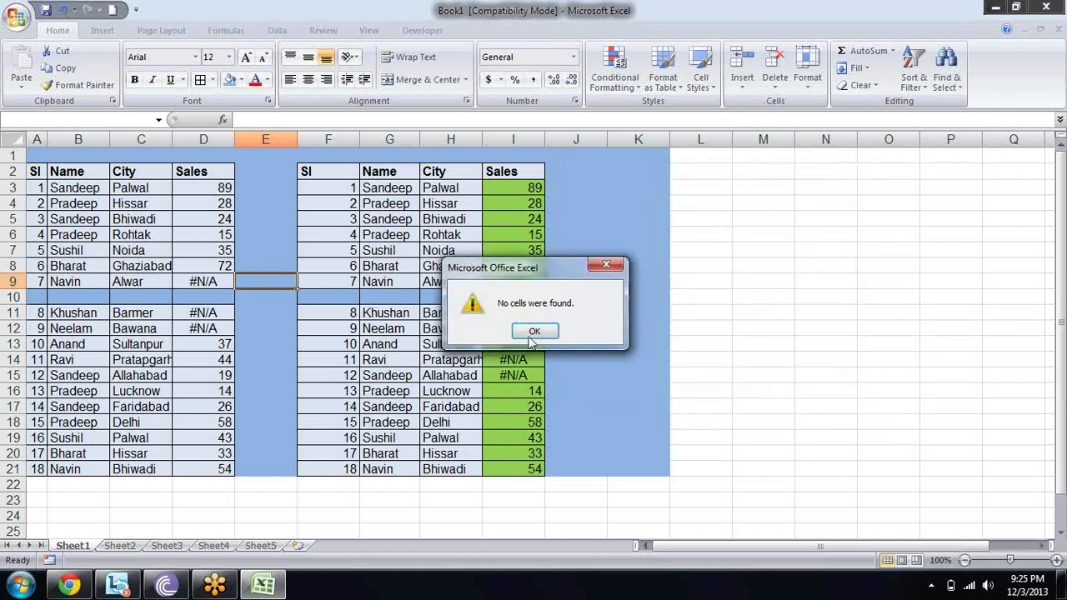
{"action": "left_click", "coordinate": [529, 330]}
{"action": "left_click", "coordinate": [154, 234]}
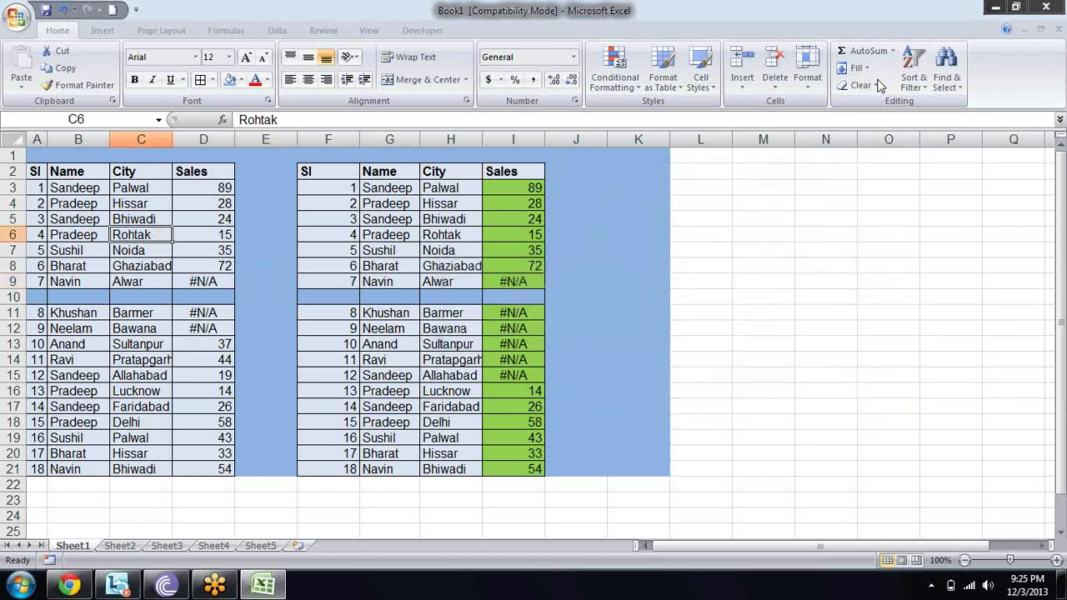
- From Hissar in C4, run Row differences, which selects Pradeep in B4
{"action": "left_click", "coordinate": [914, 91]}
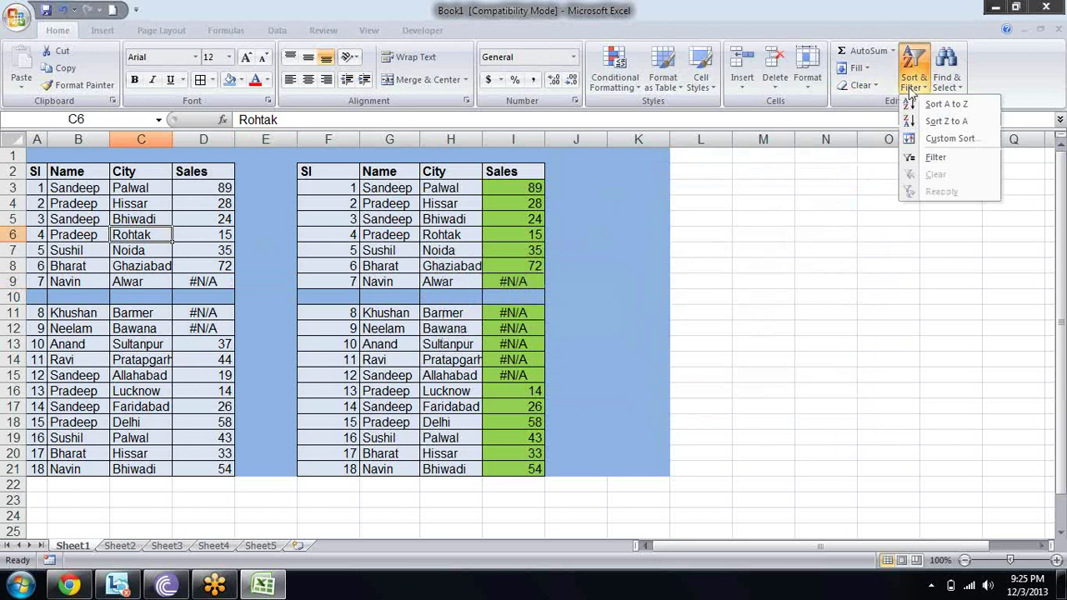
{"action": "left_click", "coordinate": [113, 203]}
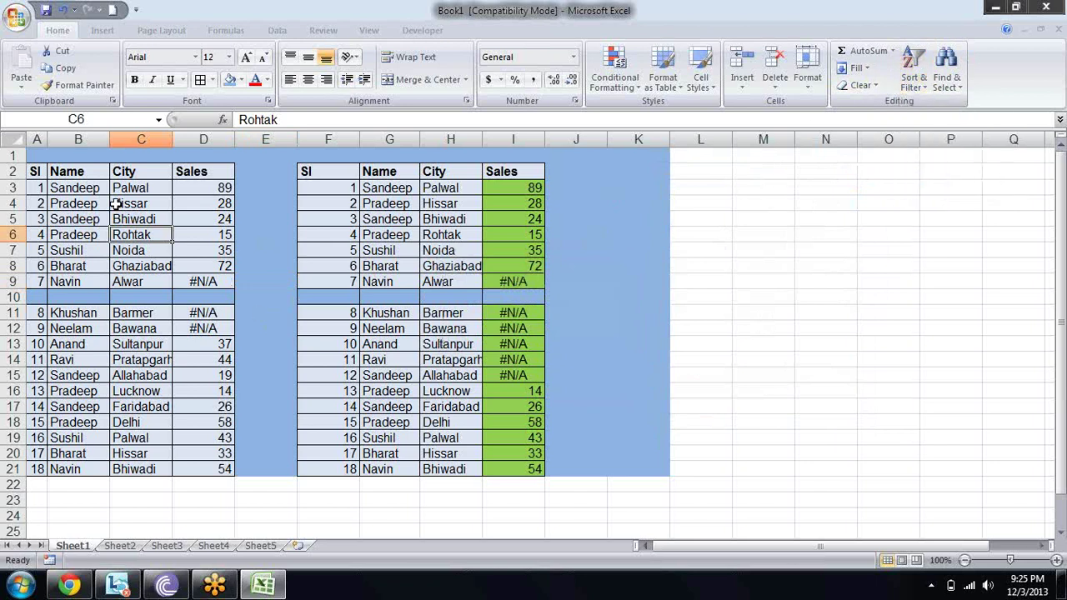
{"action": "left_click", "coordinate": [113, 203]}
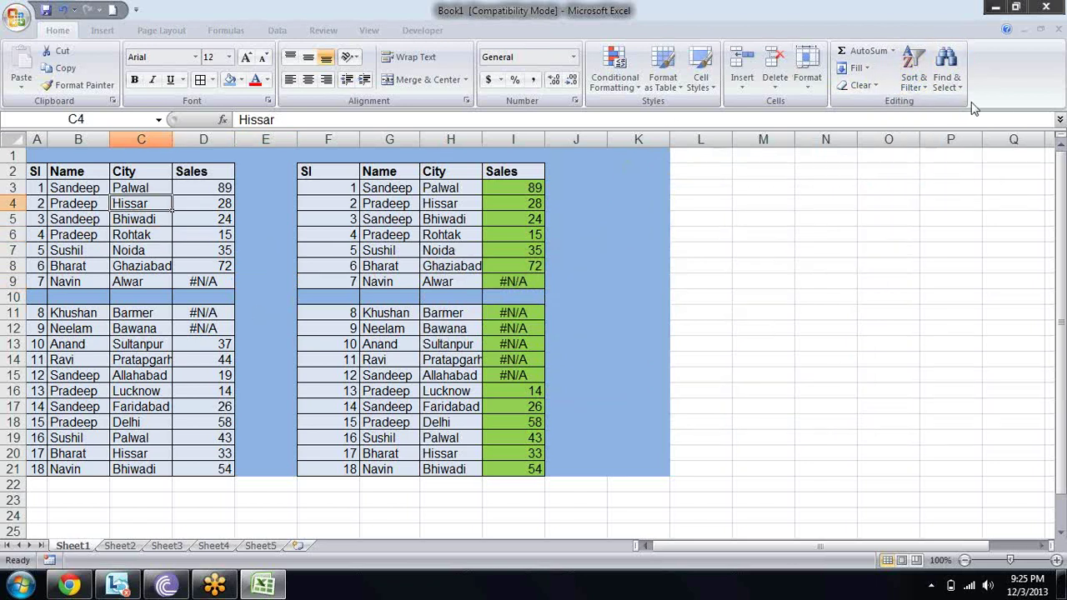
{"action": "left_click", "coordinate": [943, 87]}
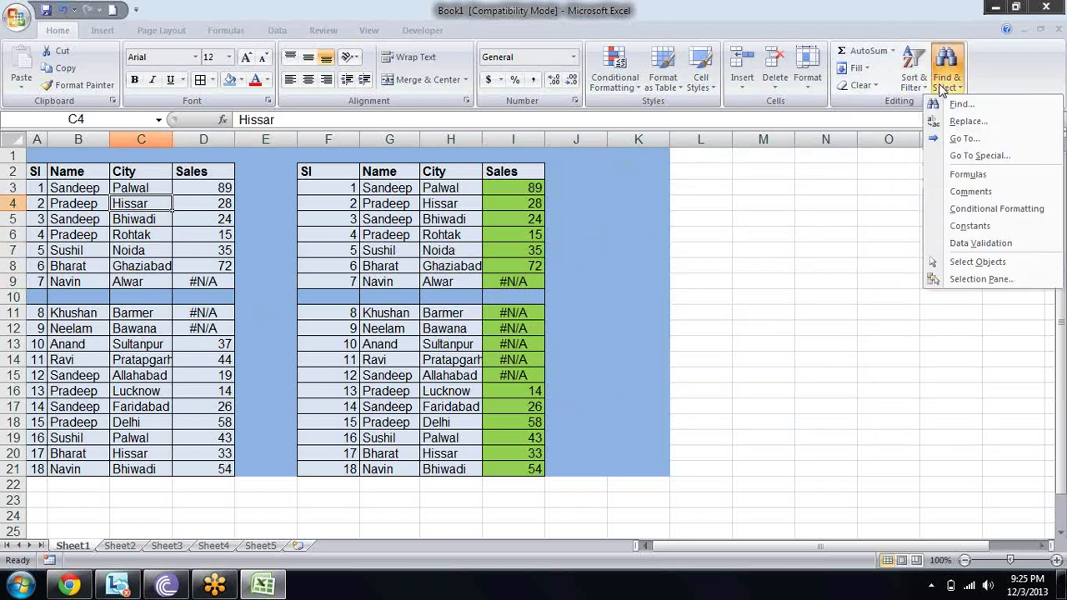
{"action": "left_click", "coordinate": [954, 160]}
{"action": "left_click", "coordinate": [793, 216]}
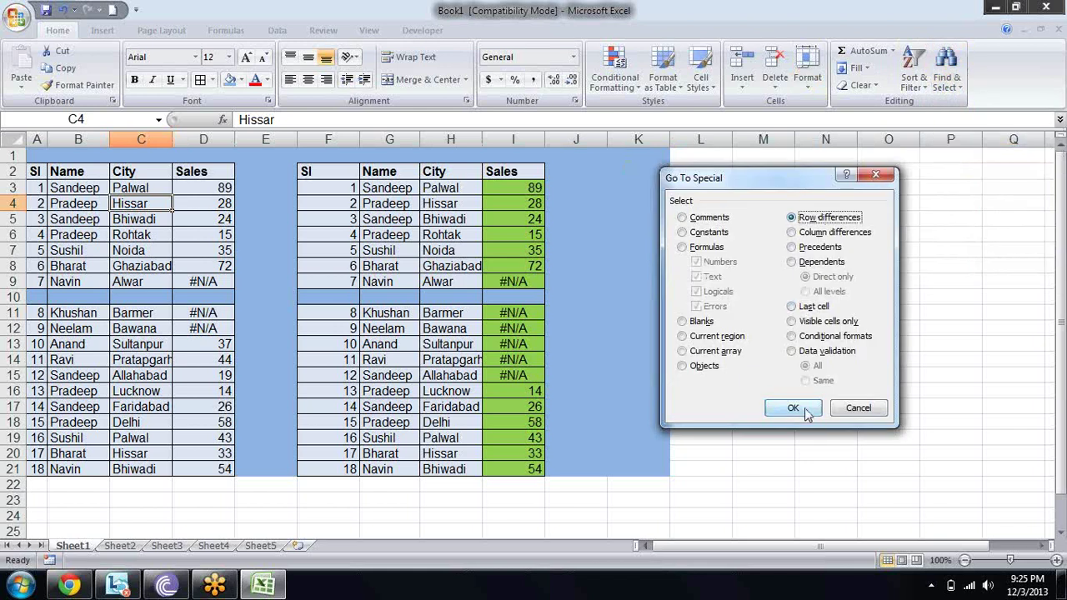
{"action": "left_click", "coordinate": [797, 412]}
{"action": "key", "text": "Return"}
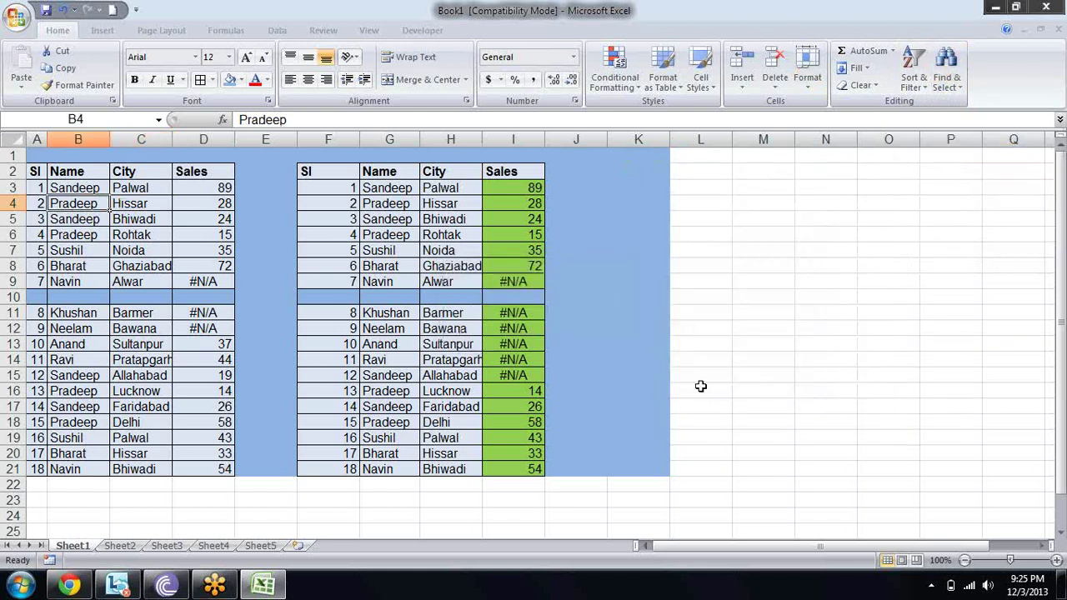
{"action": "key", "text": "Return"}
{"action": "key", "text": "Delete"}
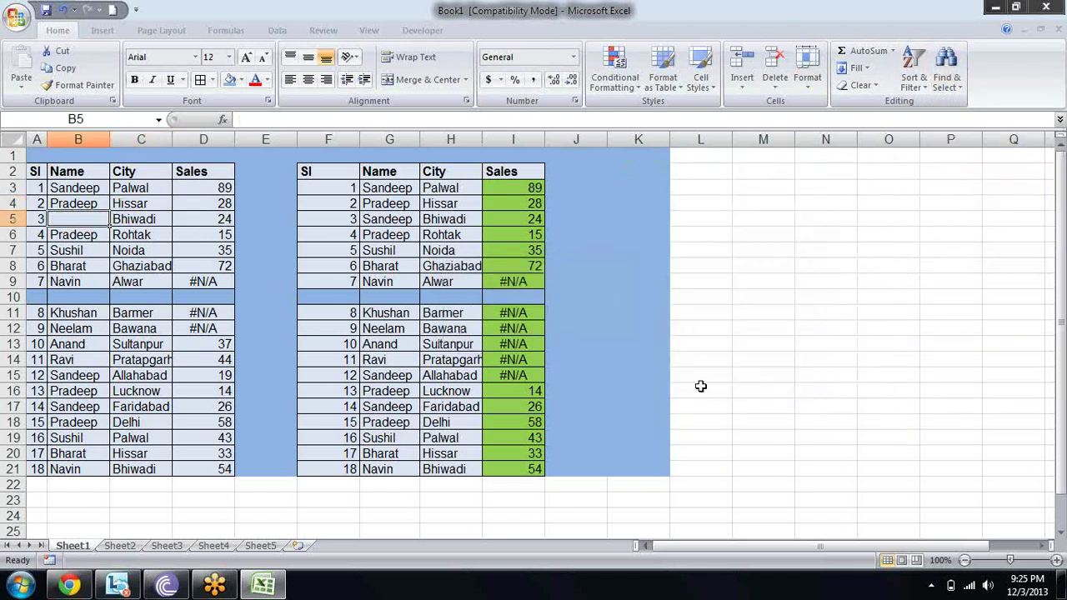
{"action": "key", "text": "Tab"}
{"action": "key", "text": "Tab"}
{"action": "key", "text": "Delete"}
{"action": "key", "text": "Return"}
{"action": "key", "text": "Return"}
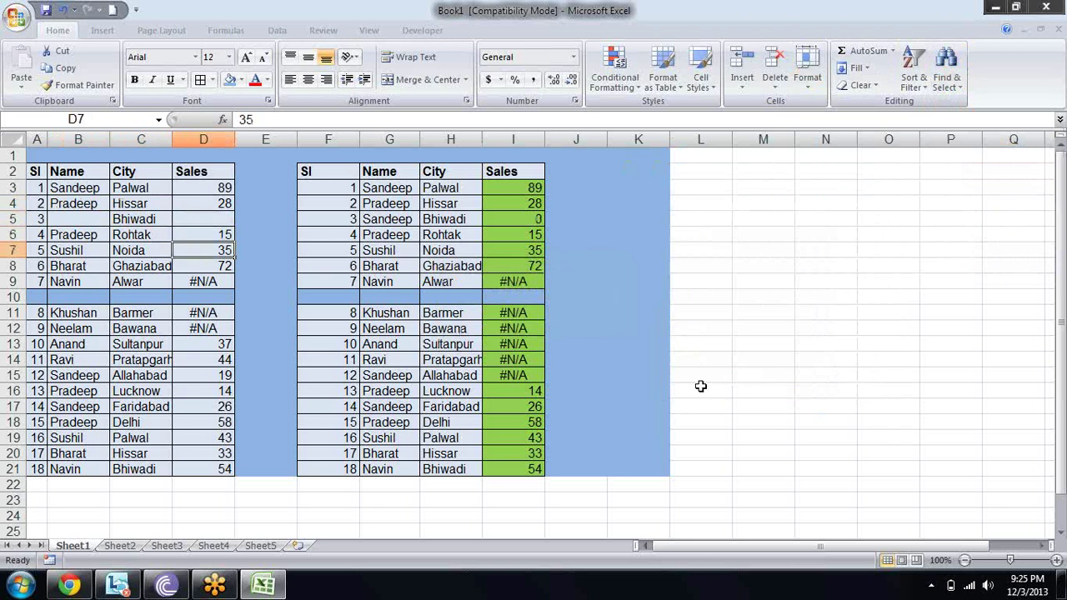
{"action": "key", "text": "Delete"}
{"action": "key", "text": "shift+Tab"}
{"action": "key", "text": "Delete"}
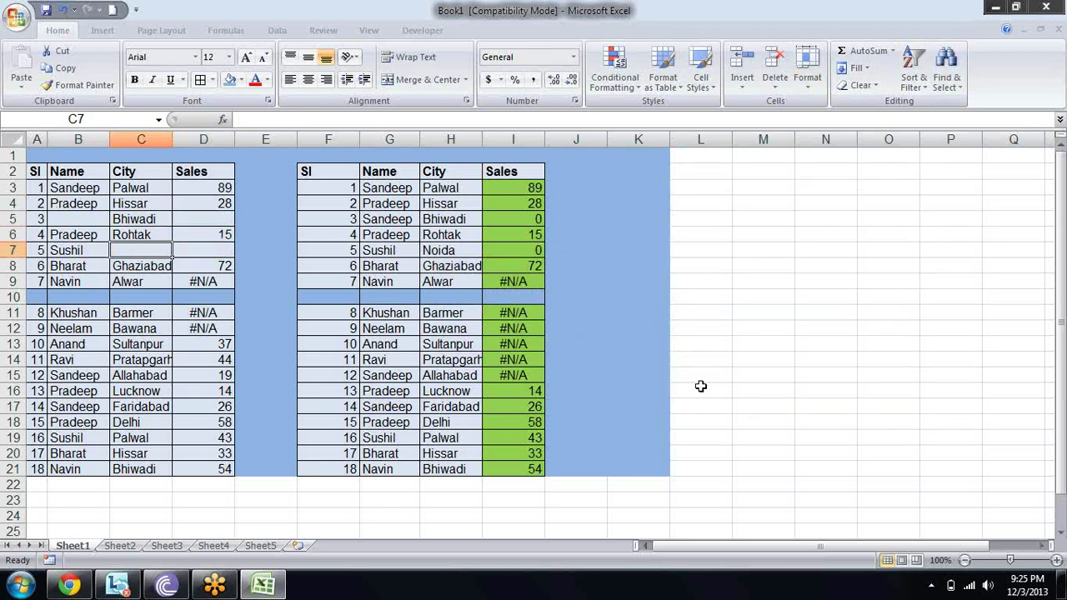
{"action": "key", "text": "Tab"}
{"action": "key", "text": "Tab"}
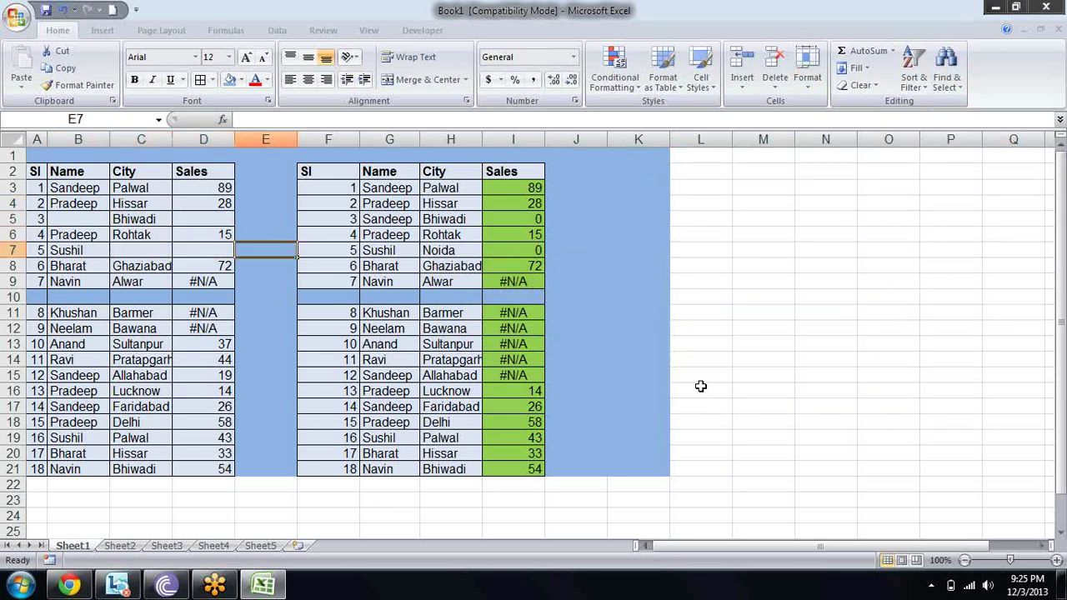
{"action": "key", "text": "Tab"}
{"action": "key", "text": "Tab"}
{"action": "key", "text": "Delete"}
{"action": "key", "text": "Tab"}
{"action": "key", "text": "shift+Return"}
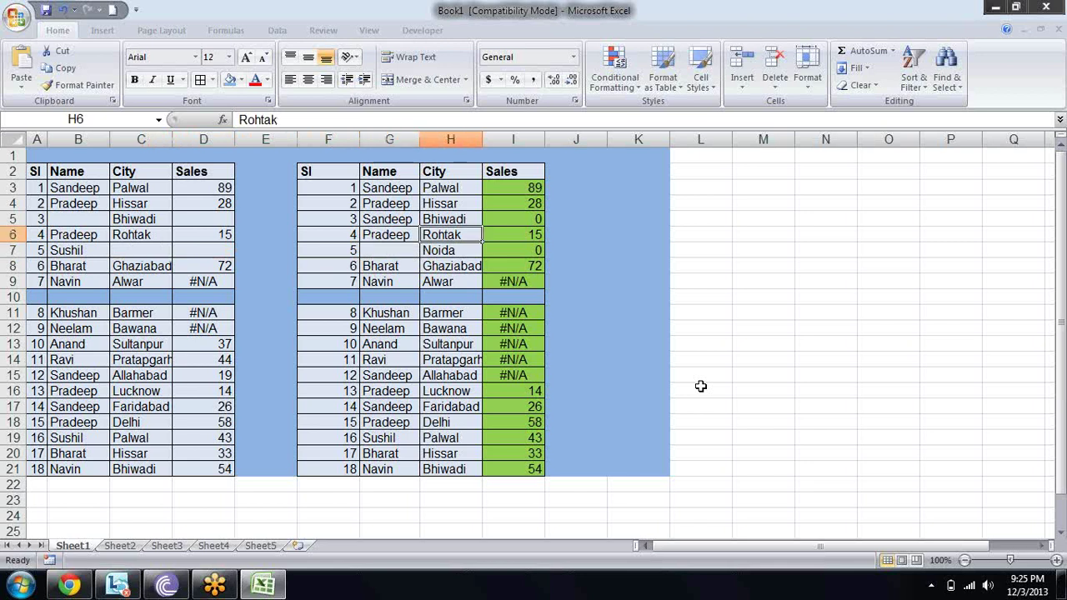
{"action": "key", "text": "Delete"}
{"action": "key", "text": "Return"}
{"action": "key", "text": "Return"}
{"action": "key", "text": "Return"}
{"action": "key", "text": "Return"}
{"action": "key", "text": "Return"}
{"action": "key", "text": "Delete"}
{"action": "key", "text": "shift+Tab"}
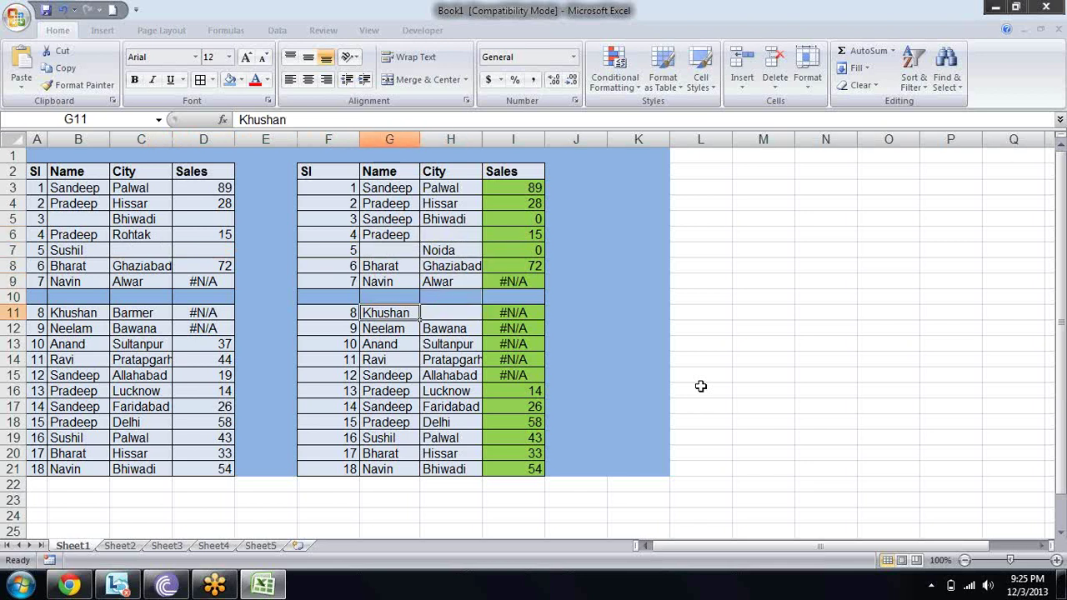
{"action": "key", "text": "Return"}
{"action": "key", "text": "Return"}
{"action": "key", "text": "Delete"}
{"action": "key", "text": "shift+Return"}
{"action": "key", "text": "shift+Return"}
{"action": "key", "text": "shift+Return"}
{"action": "key", "text": "shift+Return"}
{"action": "key", "text": "shift+Return"}
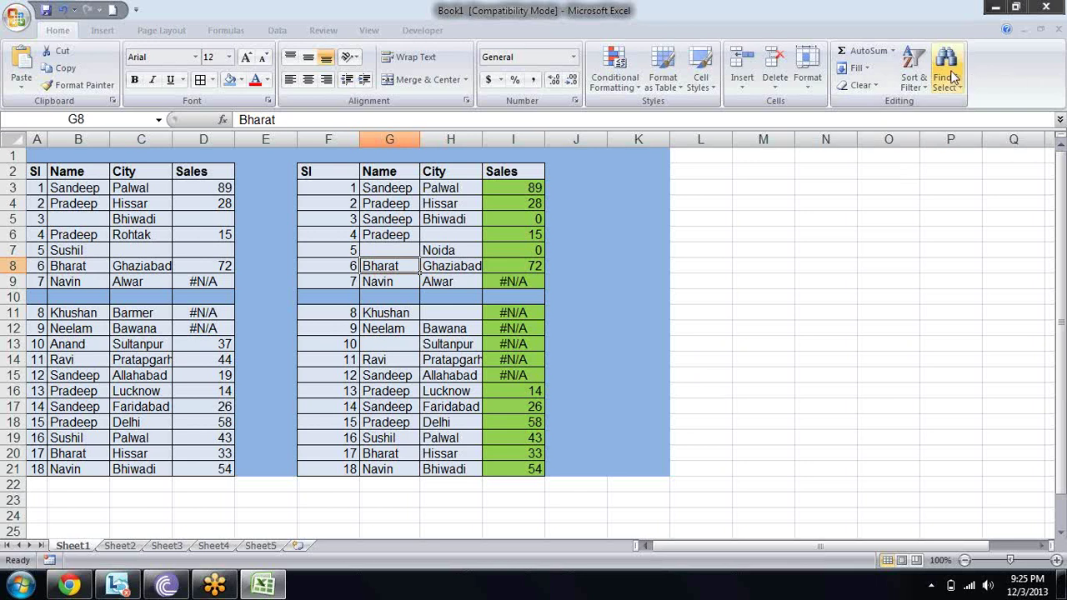
{"action": "left_click", "coordinate": [950, 79]}
{"action": "left_click", "coordinate": [974, 157]}
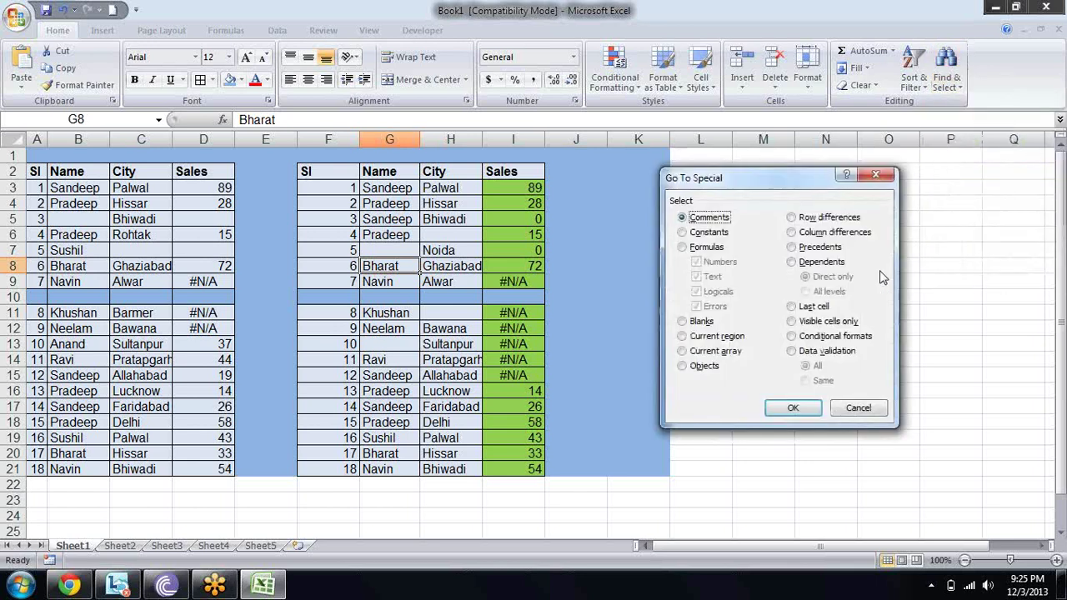
{"action": "left_click", "coordinate": [821, 219]}
{"action": "left_click", "coordinate": [792, 407]}
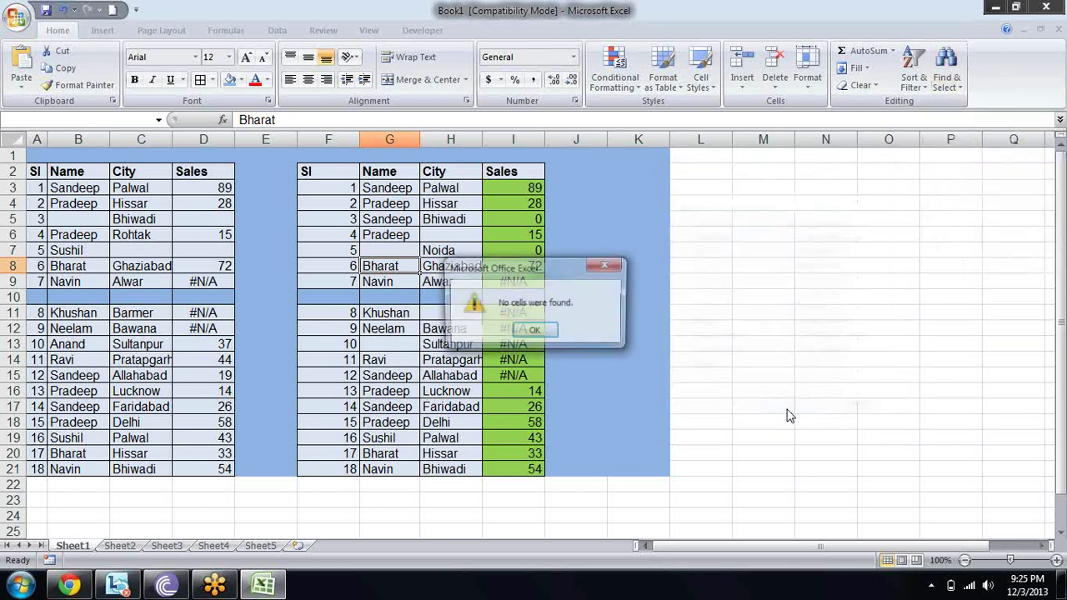
{"action": "left_click", "coordinate": [531, 332]}
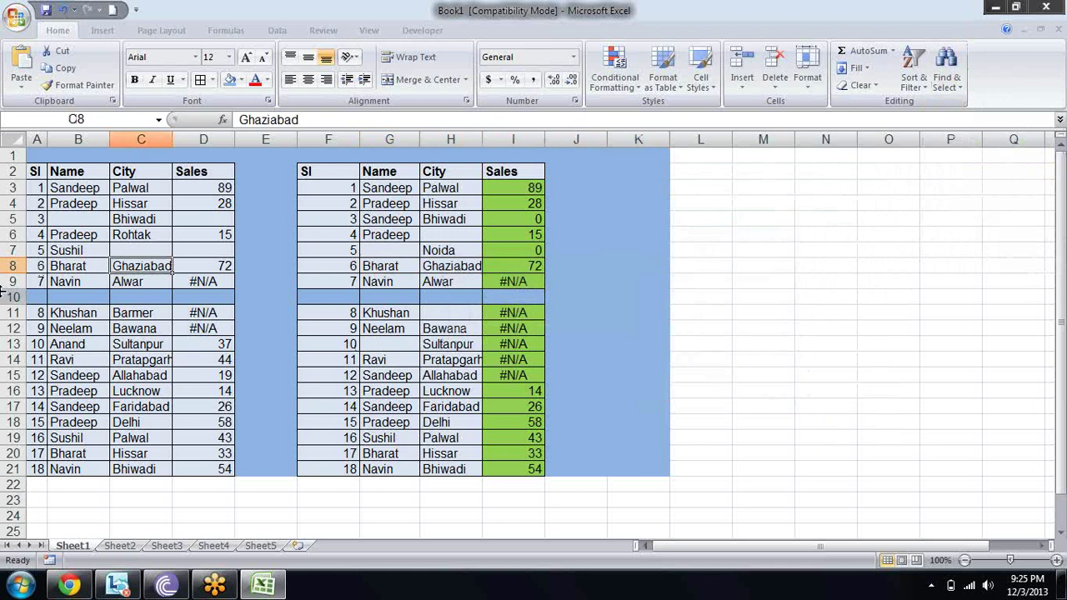
{"action": "left_click", "coordinate": [13, 297]}
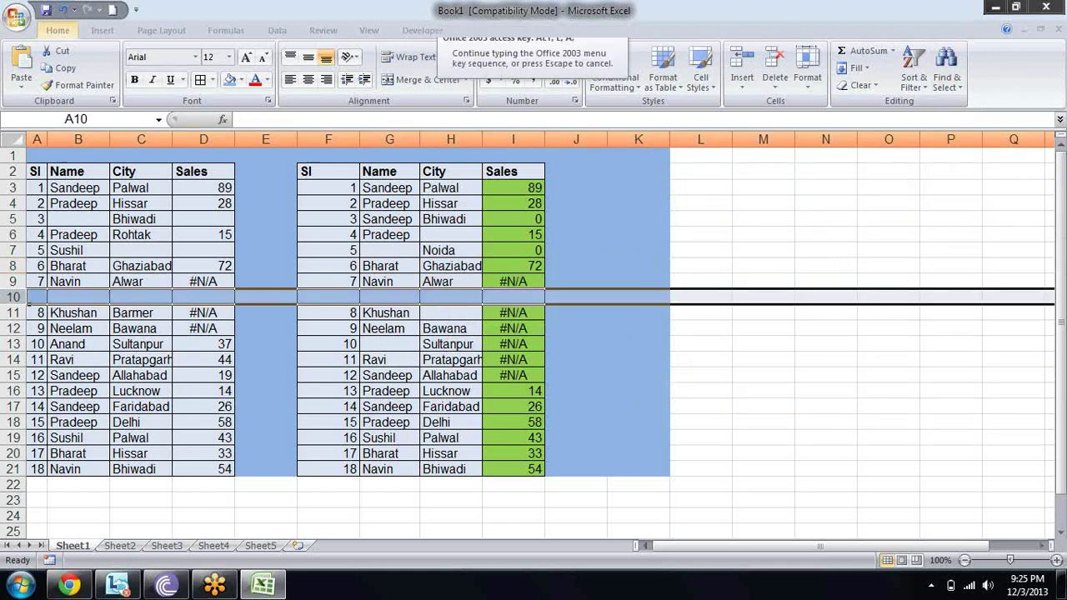
{"action": "left_click", "coordinate": [36, 312]}
{"action": "left_click", "coordinate": [36, 297]}
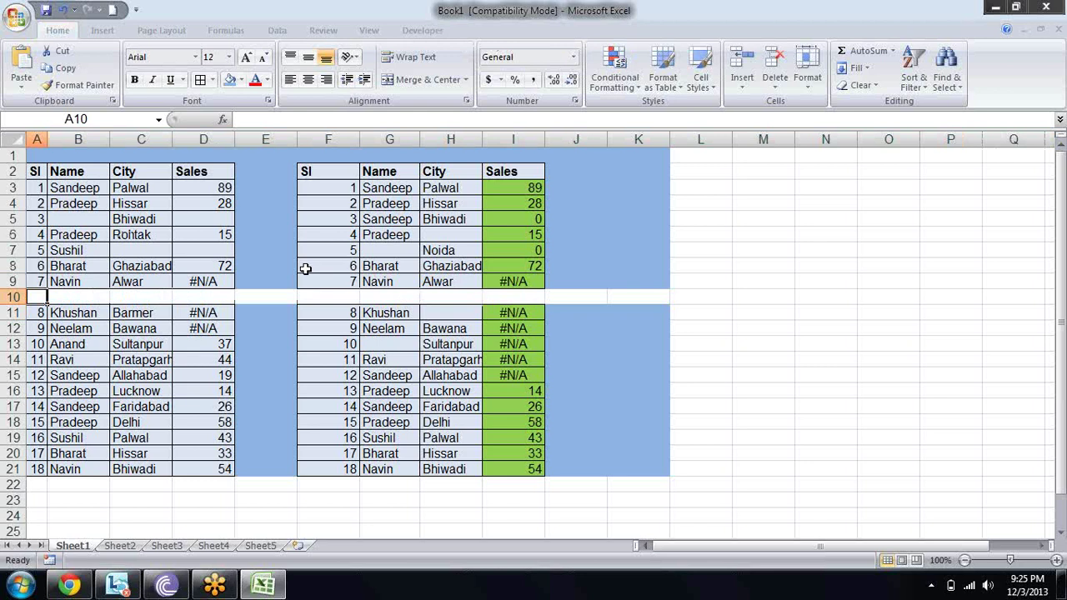
{"action": "left_click", "coordinate": [942, 84]}
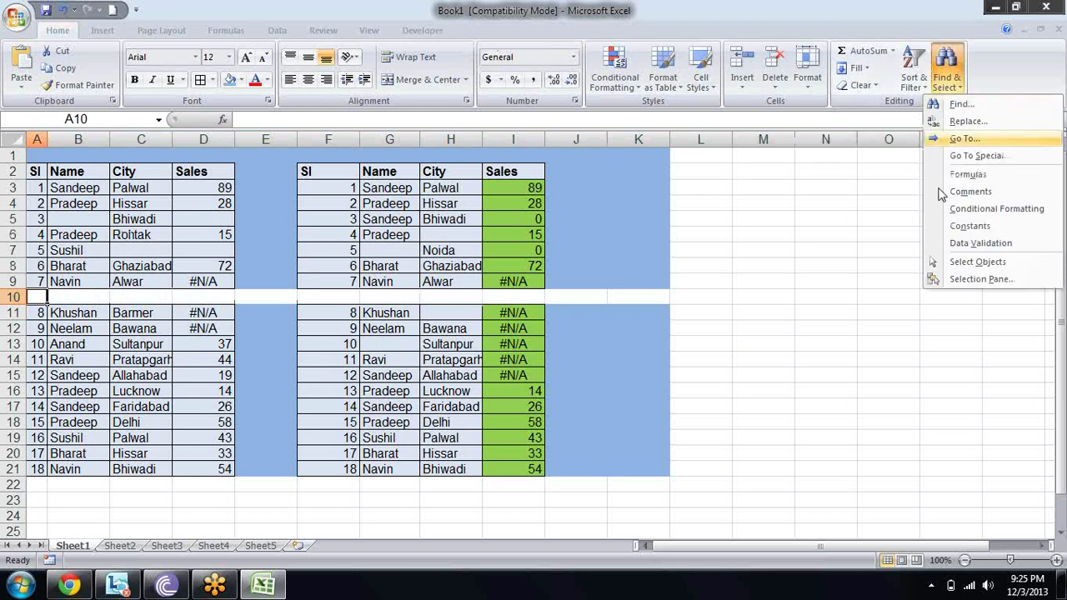
{"action": "left_click", "coordinate": [967, 157]}
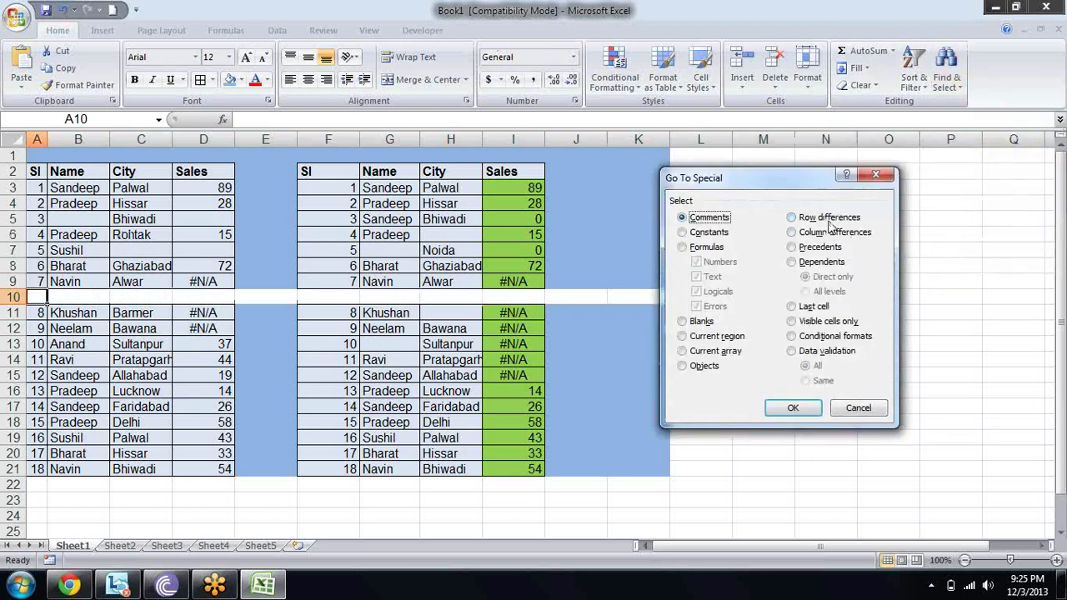
{"action": "left_click", "coordinate": [830, 219]}
{"action": "left_click", "coordinate": [793, 408]}
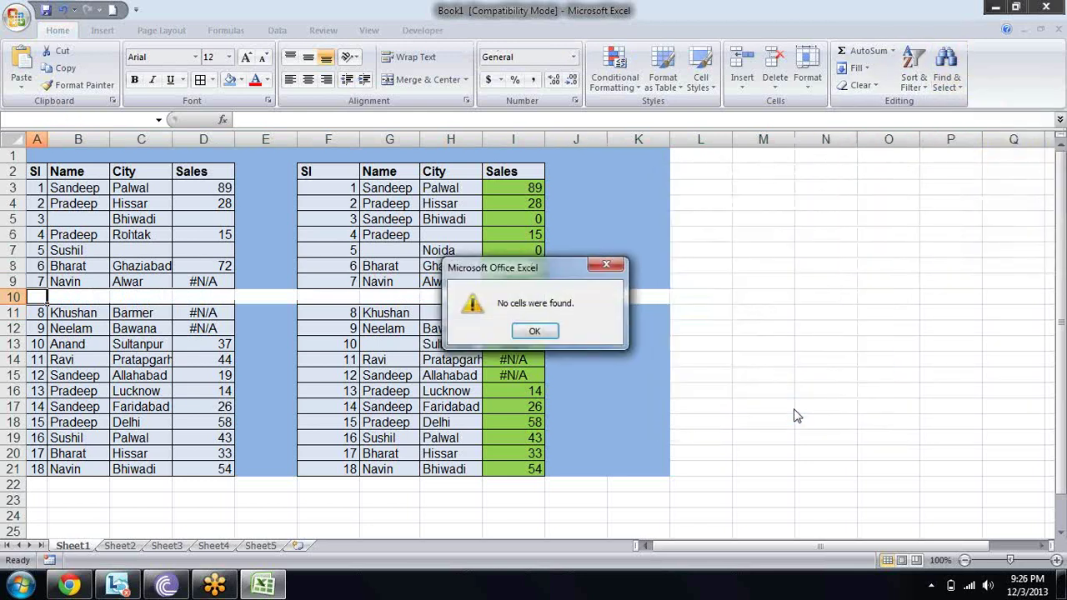
{"action": "key", "text": "Return"}
{"action": "key", "text": "Tab"}
{"action": "key", "text": "Tab"}
{"action": "key", "text": "Tab"}
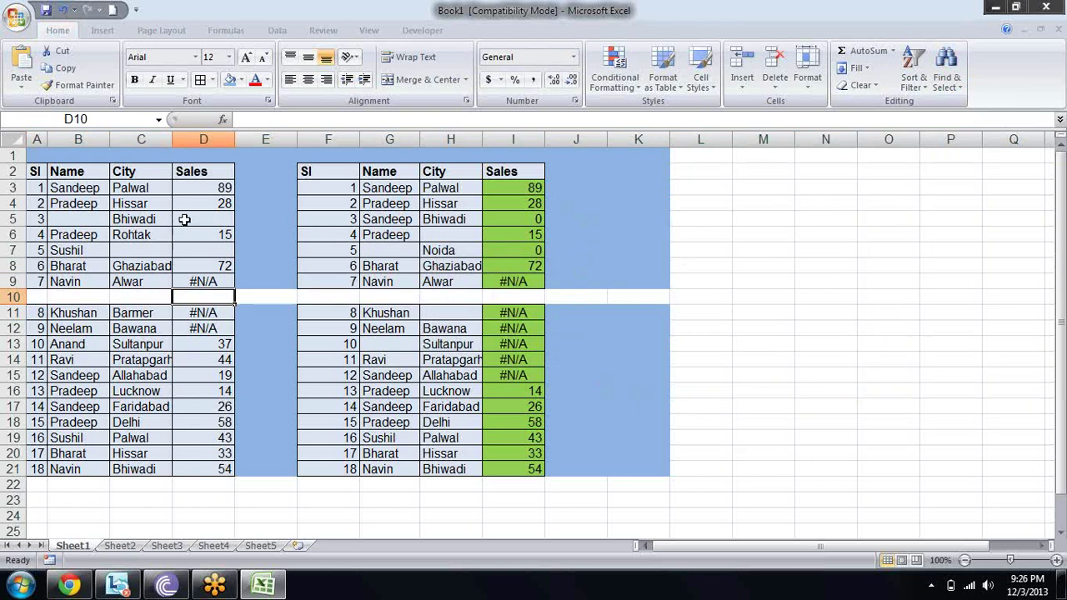
- Enter 1234, 1235 and 1-Jan-13 into City cells C6:C8
{"action": "left_click", "coordinate": [147, 234]}
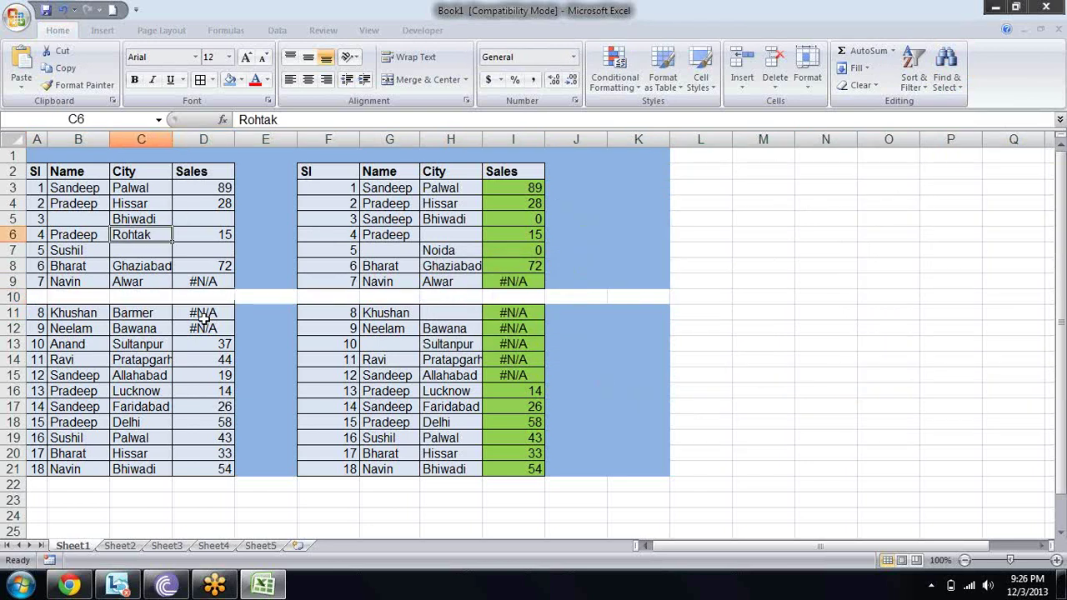
{"action": "type", "text": "1234"}
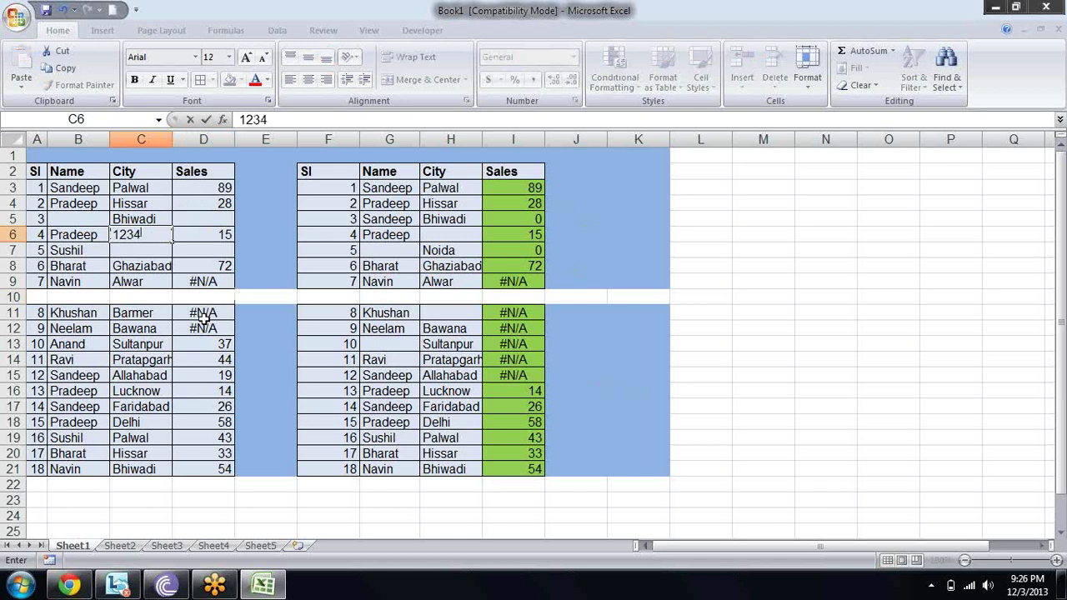
{"action": "key", "text": "Return"}
{"action": "type", "text": "123"}
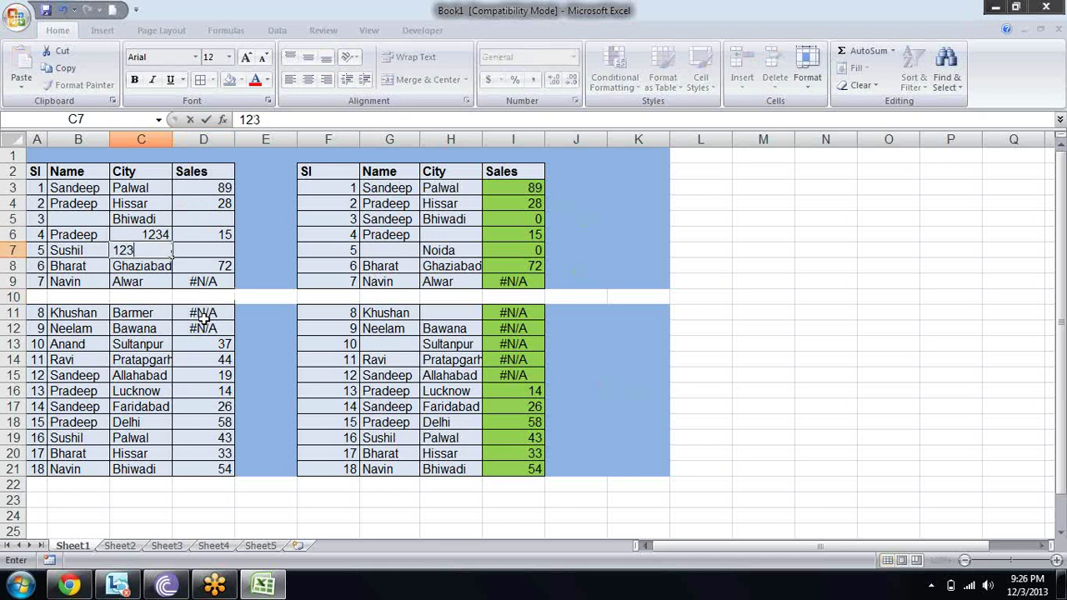
{"action": "type", "text": "5"}
{"action": "key", "text": "Return"}
{"action": "type", "text": "1-"}
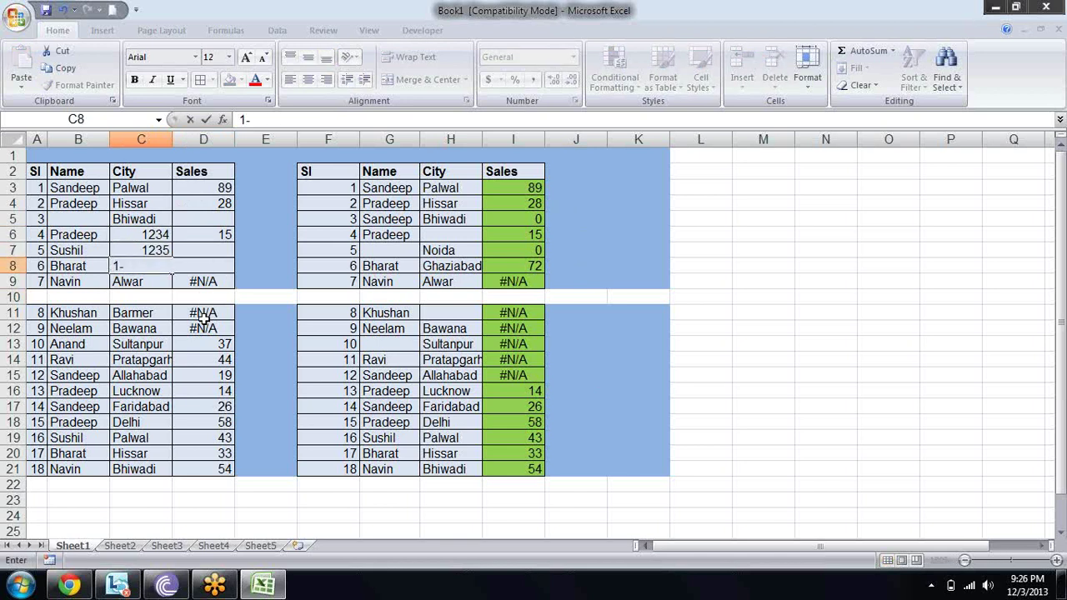
{"action": "type", "text": "Jan-13"}
{"action": "key", "text": "Return"}
{"action": "key", "text": "Up"}
{"action": "key", "text": "Up"}
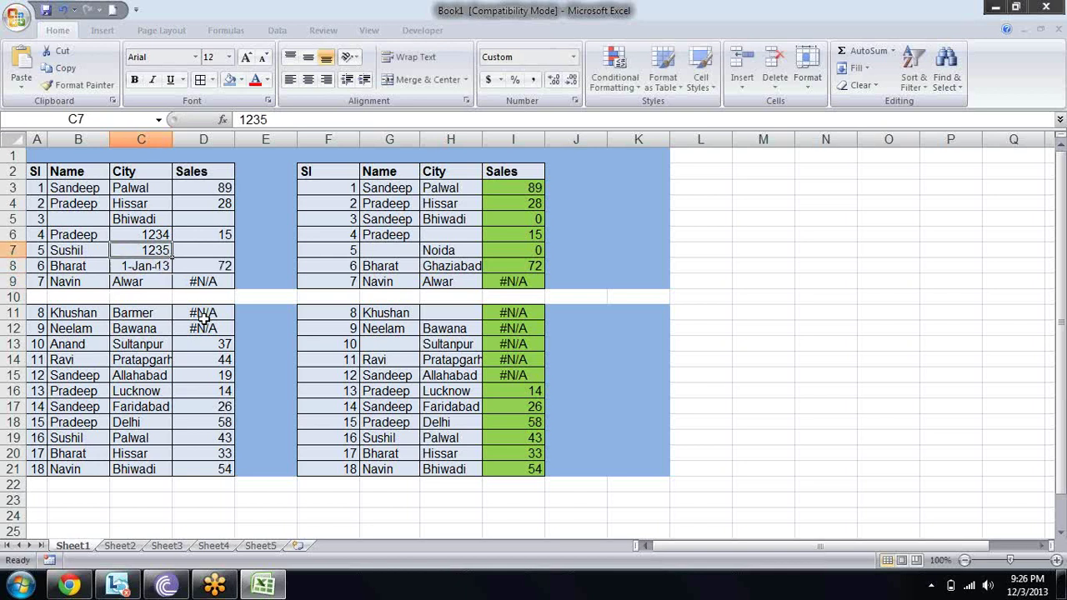
{"action": "key", "text": "Up"}
{"action": "key", "text": "Up"}
{"action": "key", "text": "Up"}
{"action": "key", "text": "Down"}
{"action": "key", "text": "Down"}
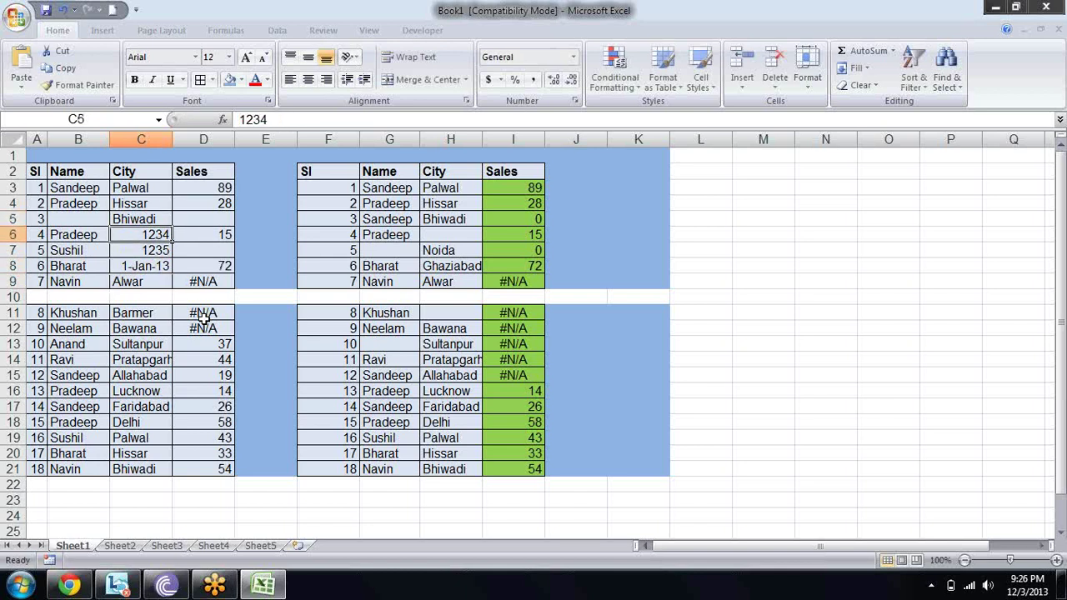
- Run Row differences from C6, which finds no cells, and move along row 6
{"action": "left_click", "coordinate": [946, 75]}
{"action": "left_click", "coordinate": [973, 159]}
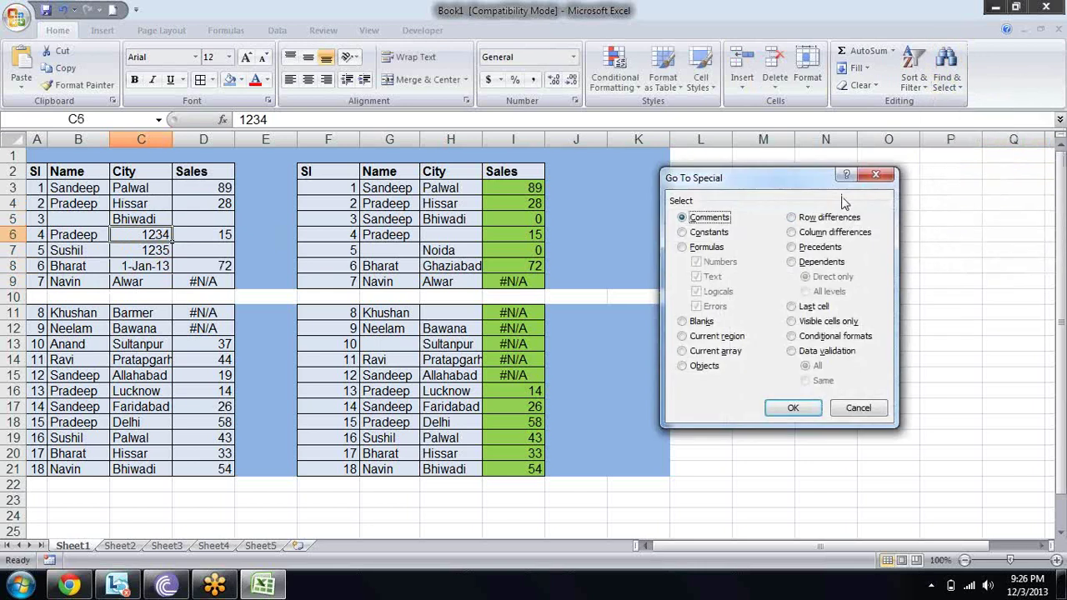
{"action": "left_click", "coordinate": [817, 219]}
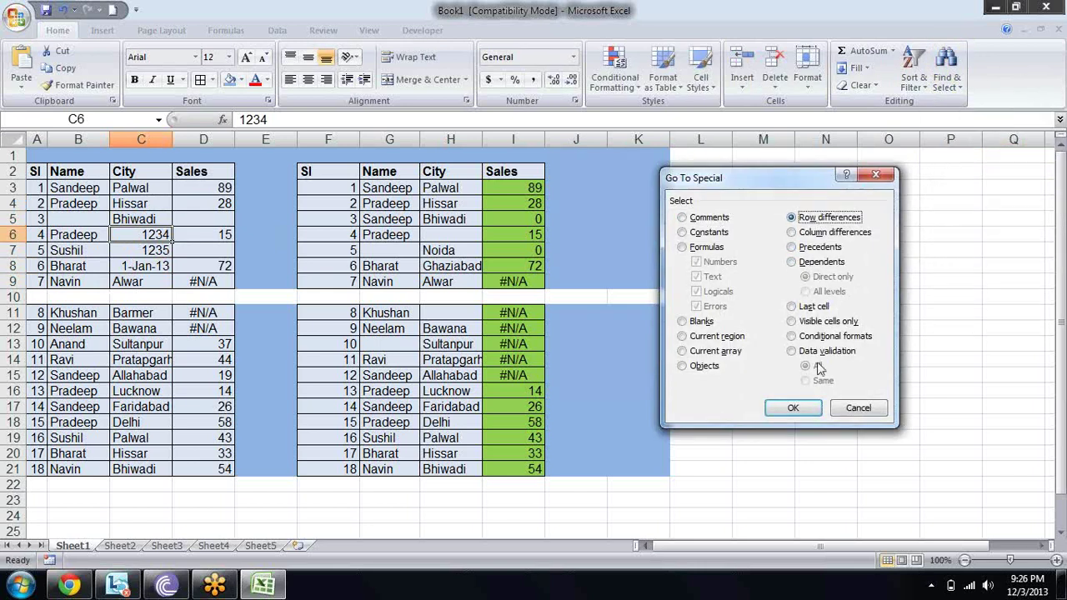
{"action": "left_click", "coordinate": [793, 407]}
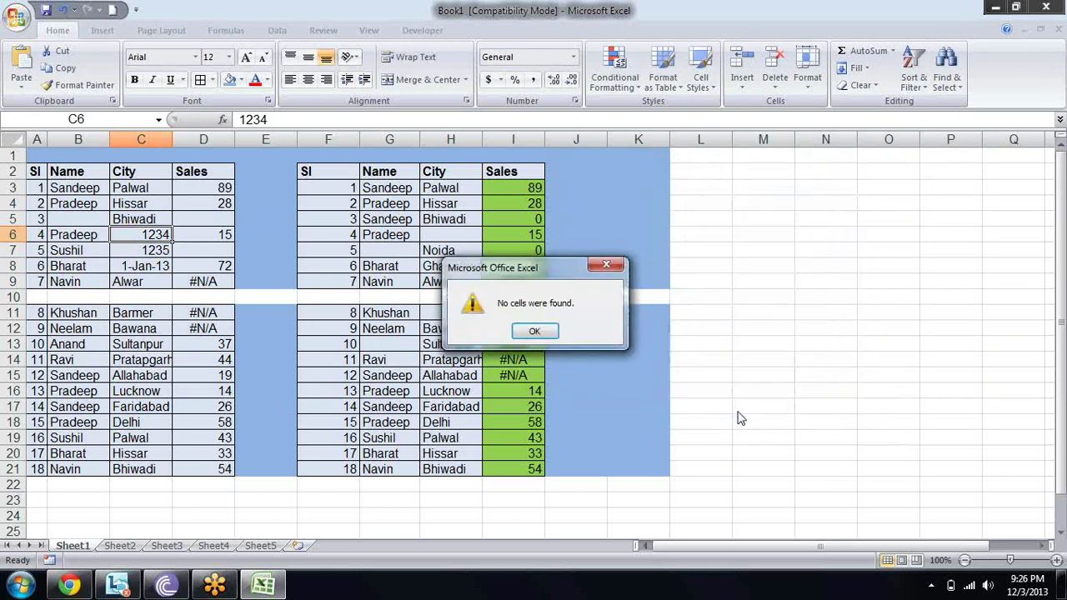
{"action": "key", "text": "Return"}
{"action": "key", "text": "Left"}
{"action": "key", "text": "Left"}
{"action": "key", "text": "Right"}
{"action": "key", "text": "Right"}
{"action": "key", "text": "Right"}
{"action": "key", "text": "Right"}
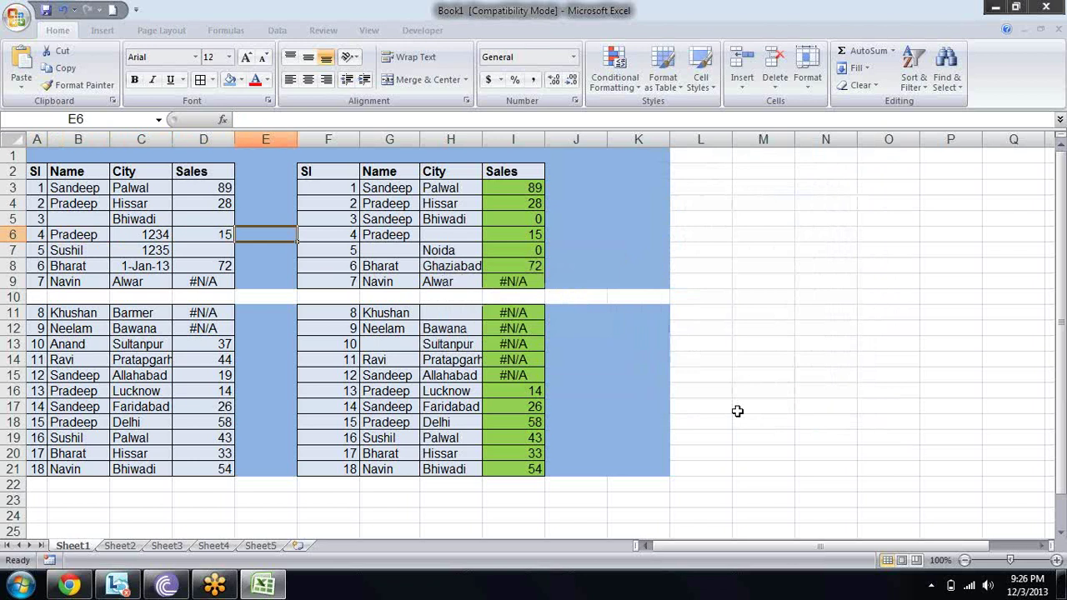
{"action": "key", "text": "Left"}
{"action": "key", "text": "Left"}
{"action": "key", "text": "Left"}
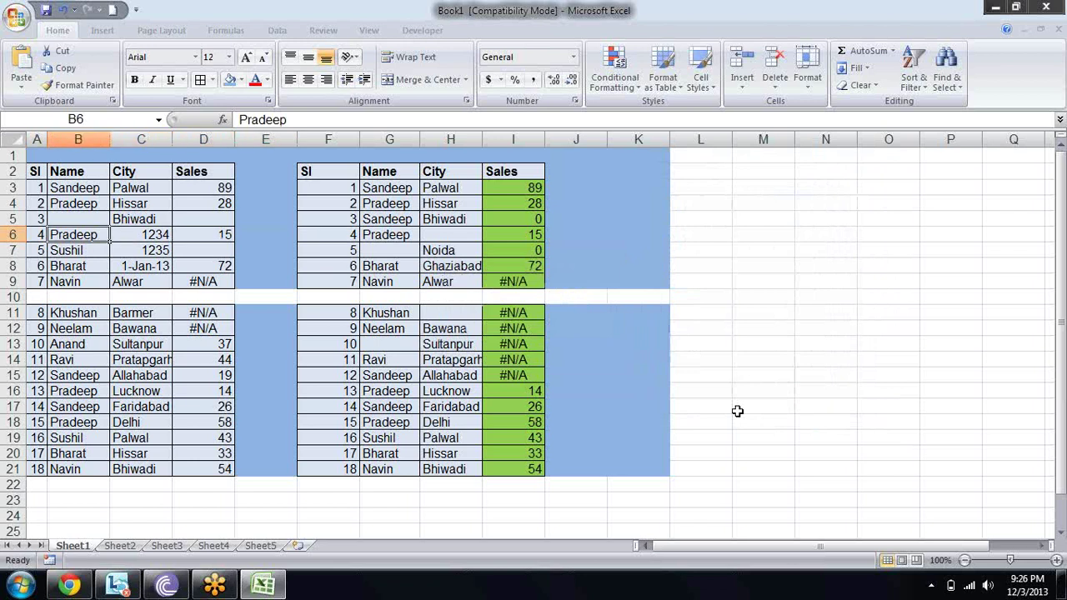
{"action": "key", "text": "Right"}
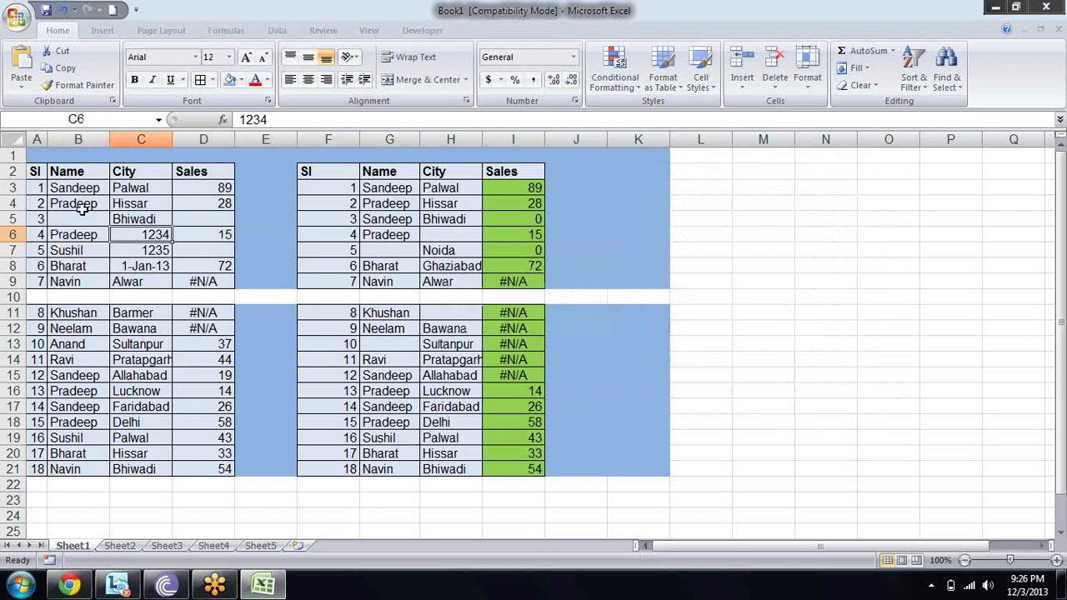
- Select City cells from C3 downward and run Column differences, which finds no cells
{"action": "left_click_drag", "start_coordinate": [79, 218], "coordinate": [146, 249]}
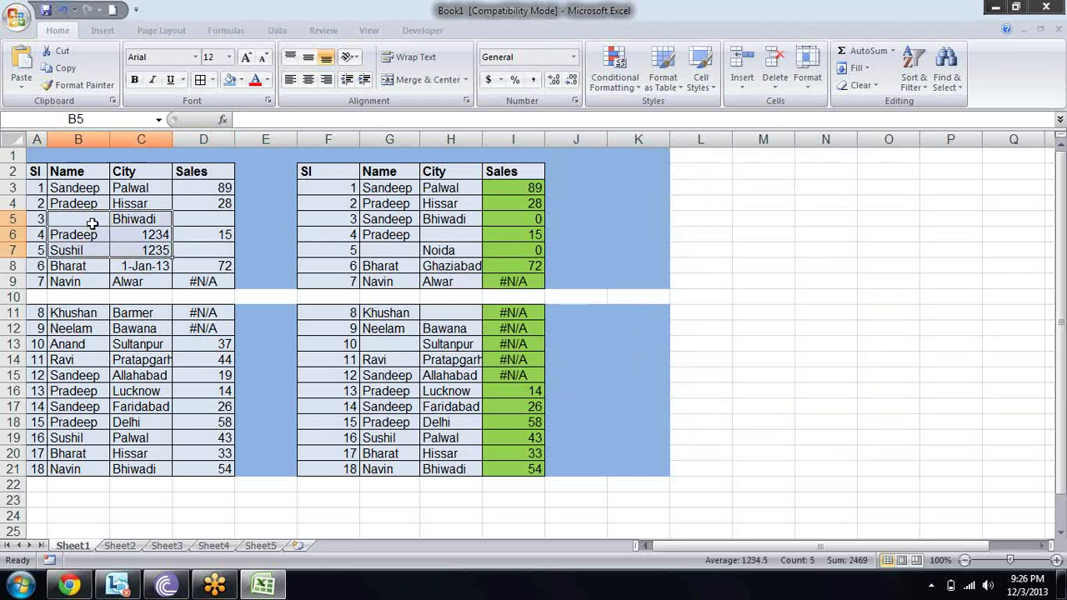
{"action": "left_click", "coordinate": [91, 221]}
{"action": "left_click", "coordinate": [150, 190]}
{"action": "left_click_drag", "start_coordinate": [150, 190], "coordinate": [150, 233]}
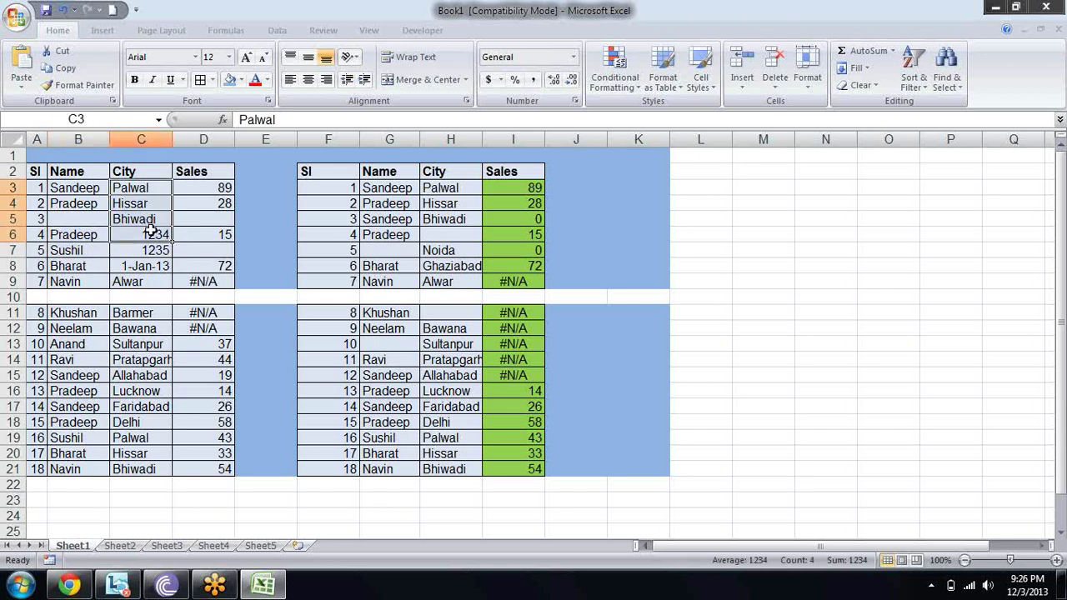
{"action": "left_click", "coordinate": [150, 250]}
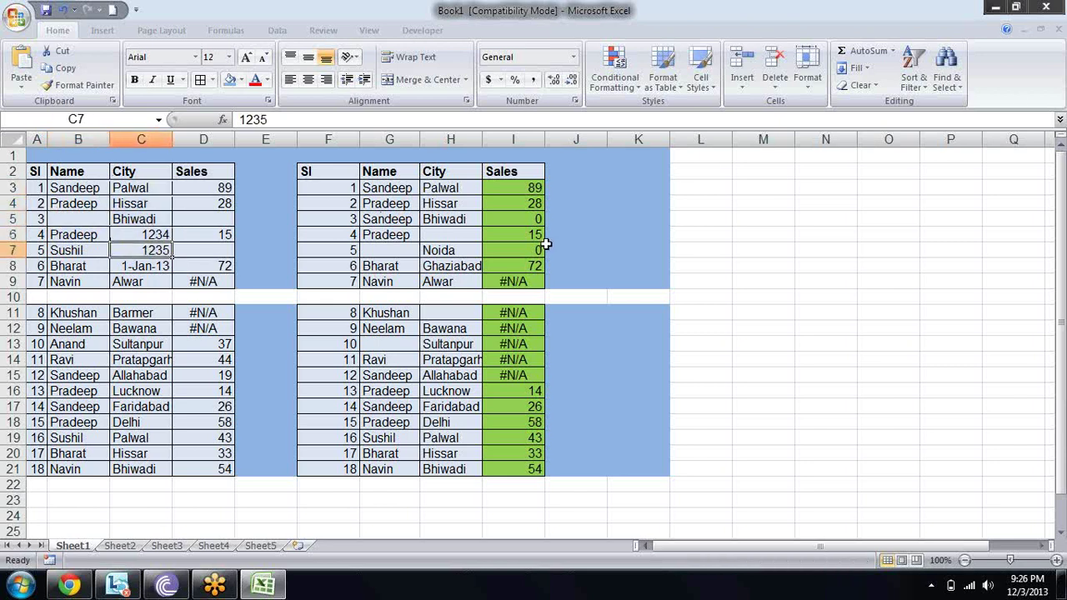
{"action": "left_click", "coordinate": [946, 79]}
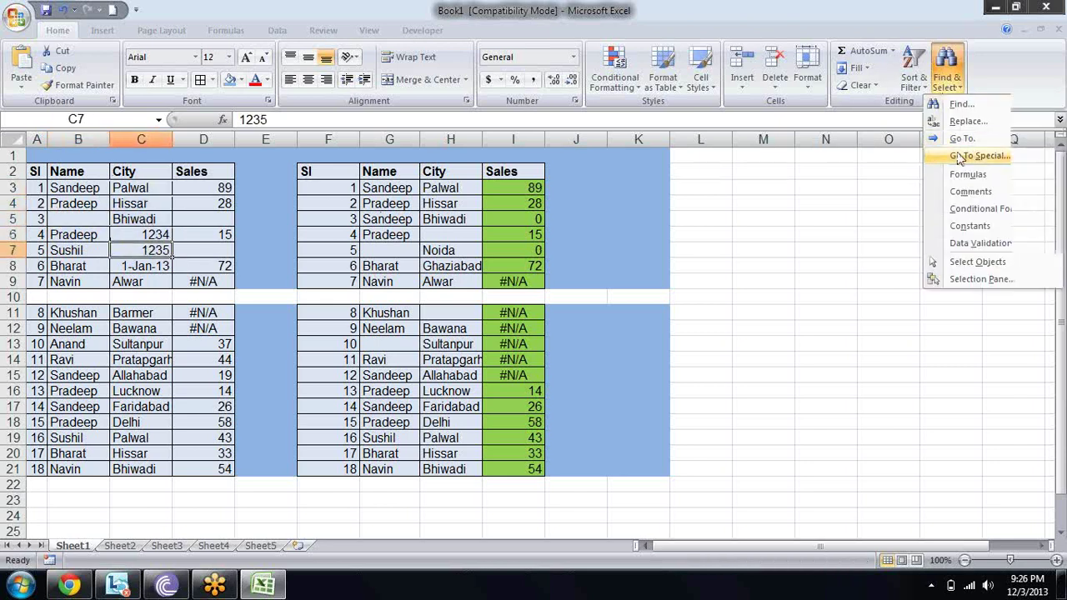
{"action": "left_click", "coordinate": [959, 153]}
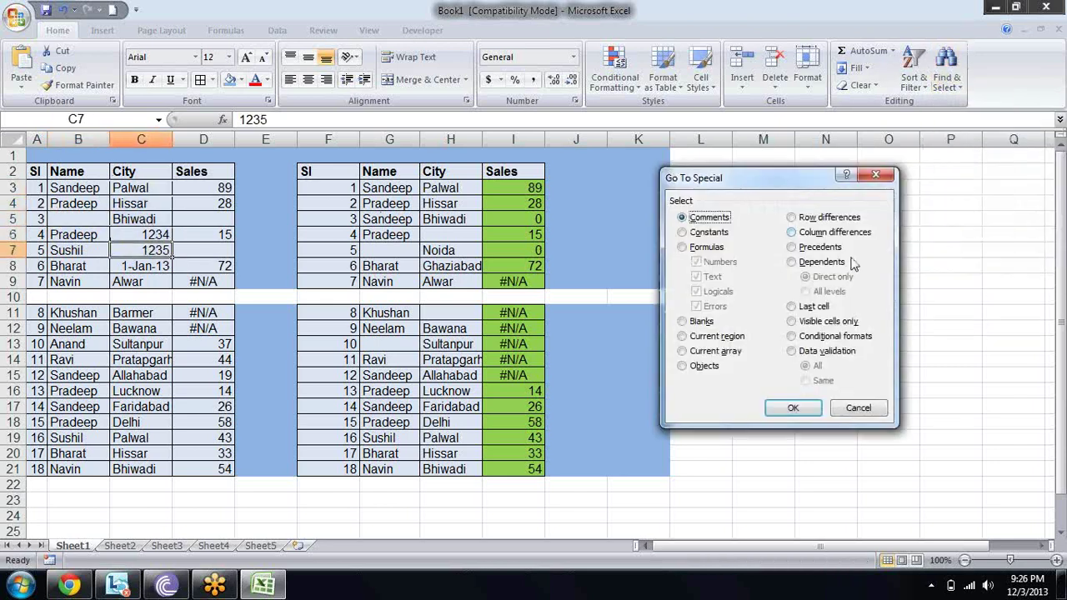
{"action": "left_click", "coordinate": [834, 233]}
{"action": "left_click", "coordinate": [793, 408]}
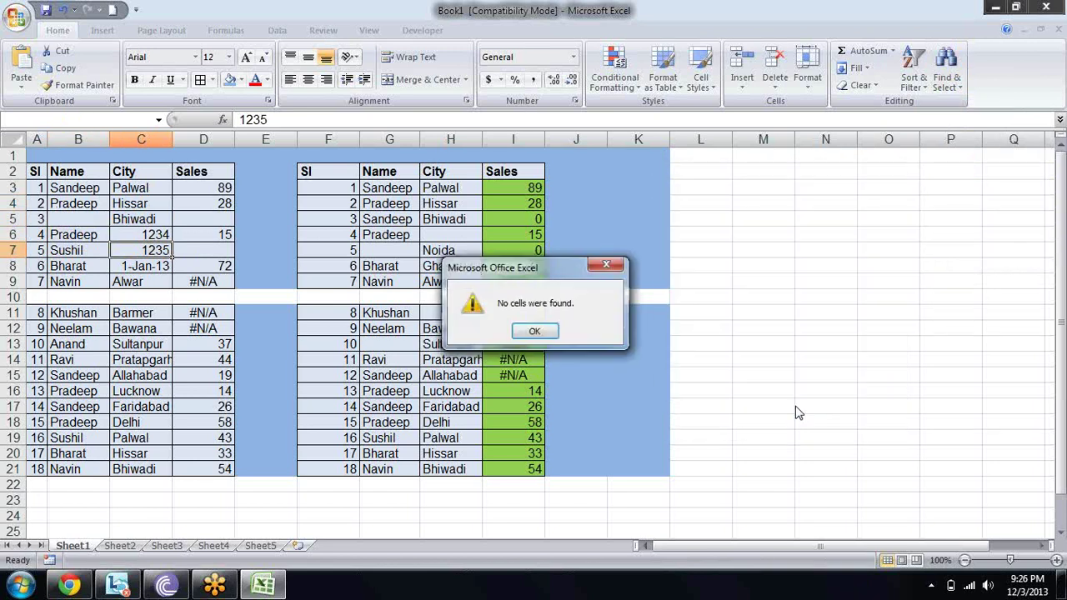
{"action": "key", "text": "Return"}
{"action": "key", "text": "Up"}
{"action": "key", "text": "Up"}
{"action": "key", "text": "Up"}
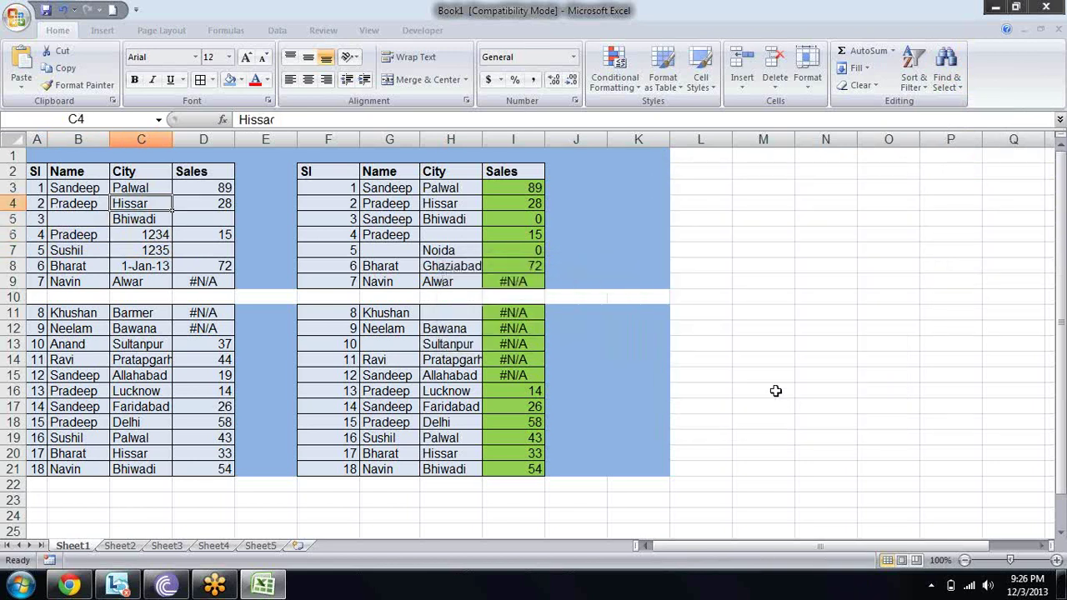
- Select I4 and inspect its formula =D4 without changing it
{"action": "left_click", "coordinate": [948, 83]}
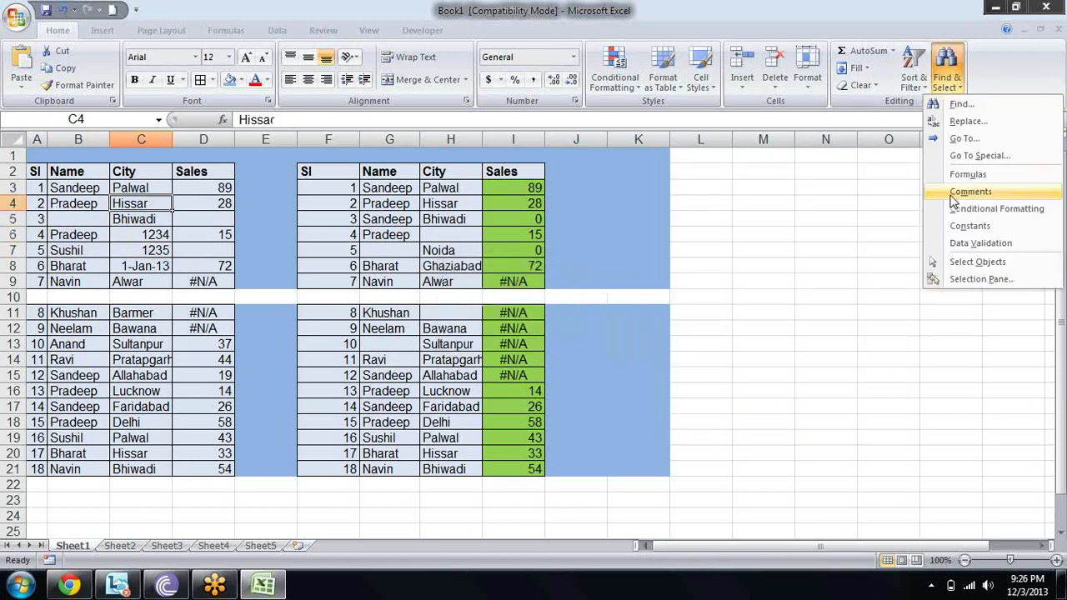
{"action": "left_click", "coordinate": [958, 152]}
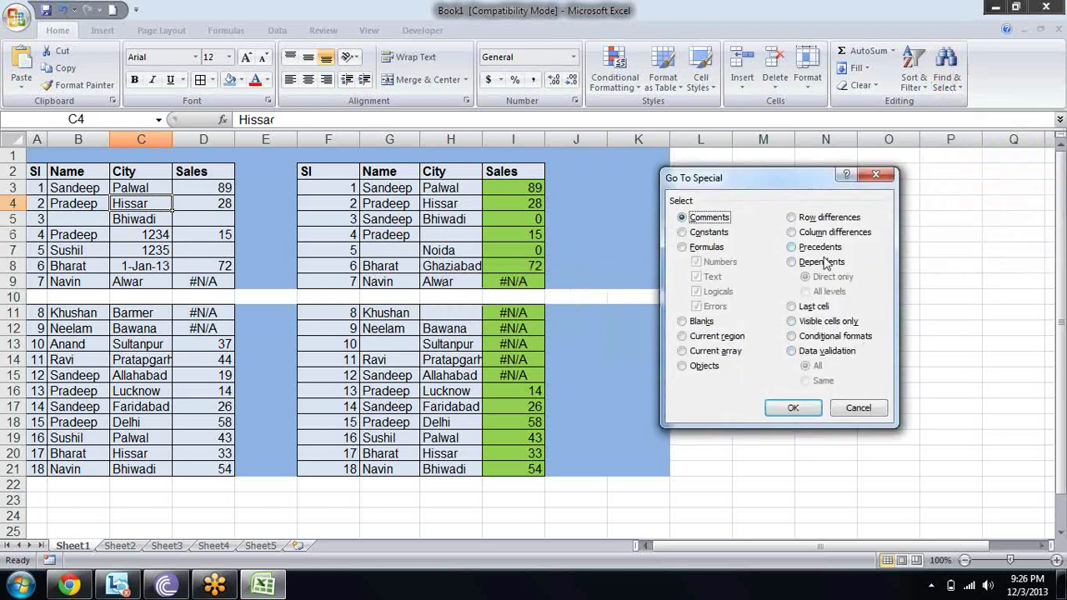
{"action": "key", "text": "Escape"}
{"action": "left_click", "coordinate": [515, 203]}
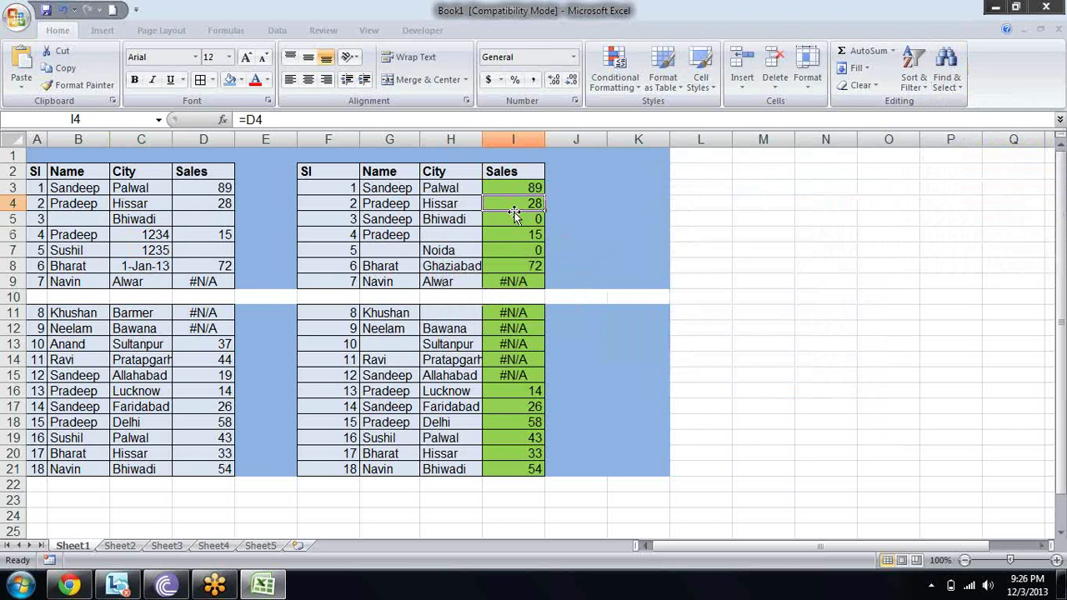
{"action": "double_click", "coordinate": [513, 208]}
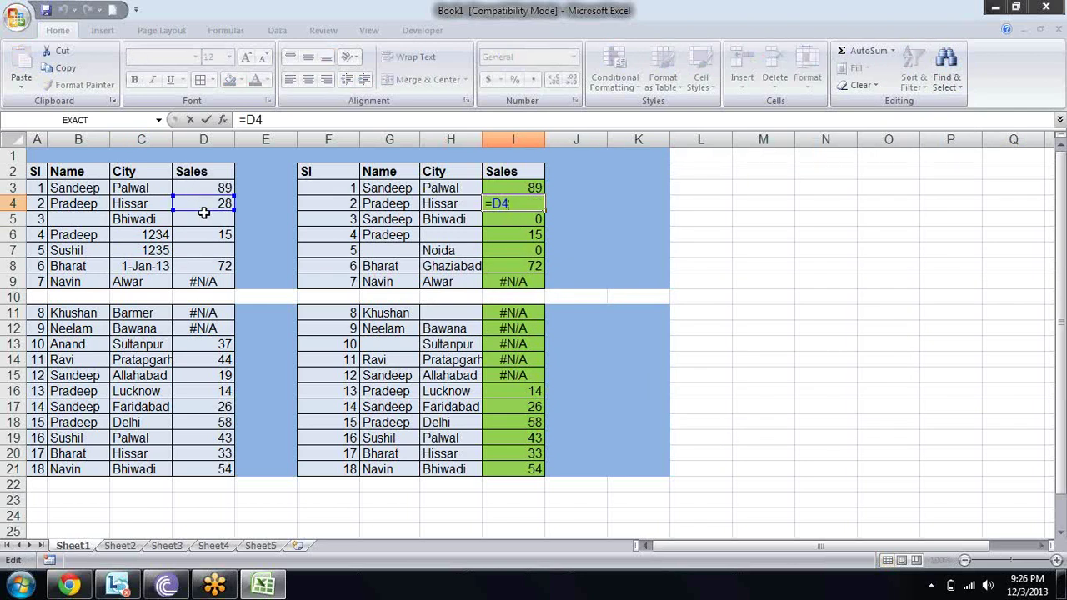
{"action": "key", "text": "Escape"}
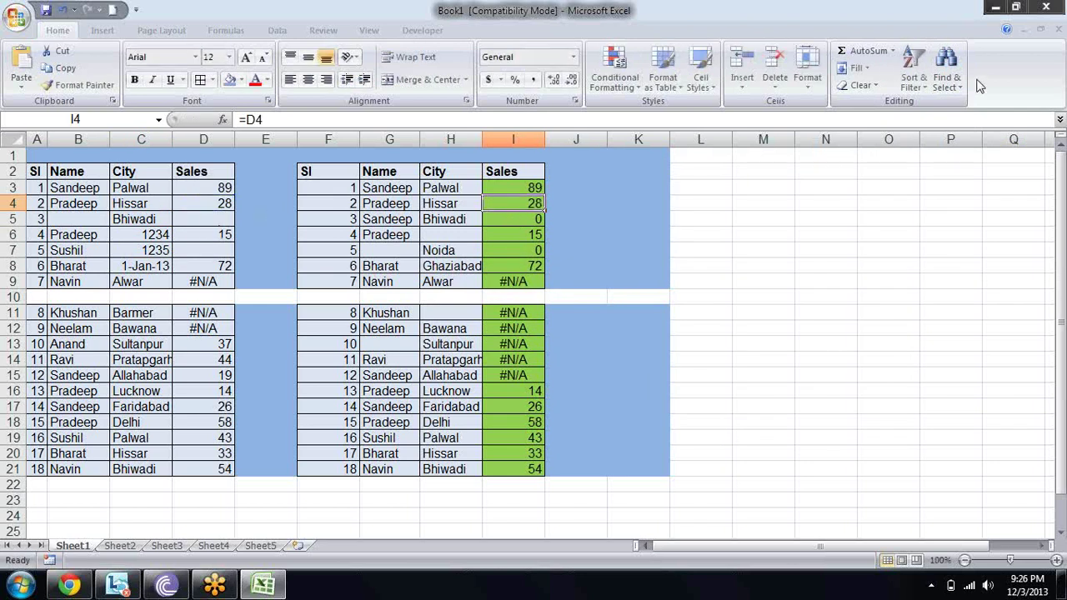
- Trace I4's precedent to D4 (28) via Go To Special Precedents, then select I4:I5
{"action": "left_click", "coordinate": [977, 86]}
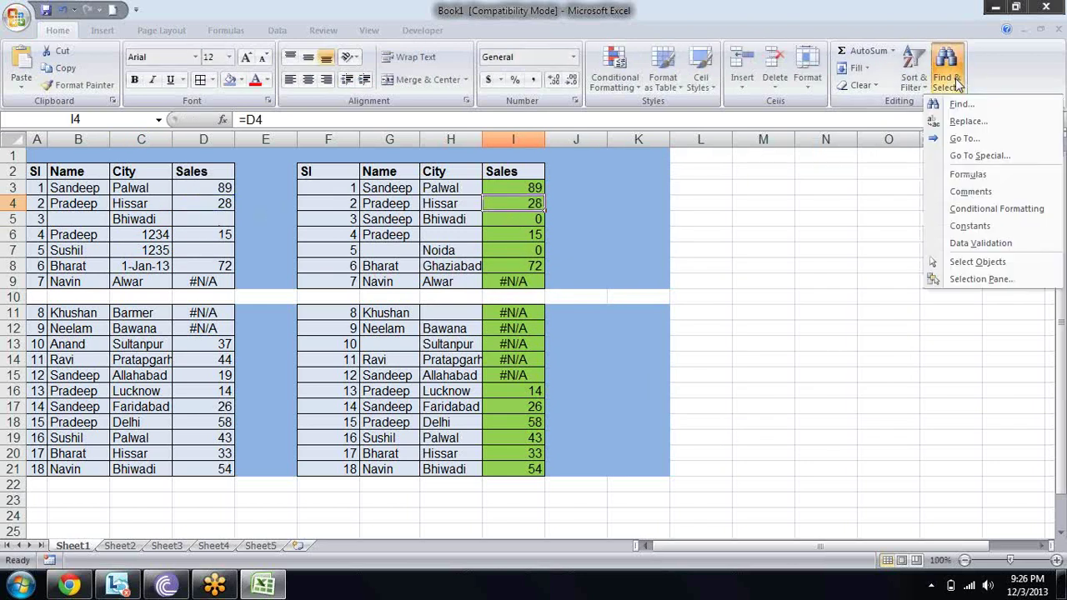
{"action": "left_click", "coordinate": [977, 157]}
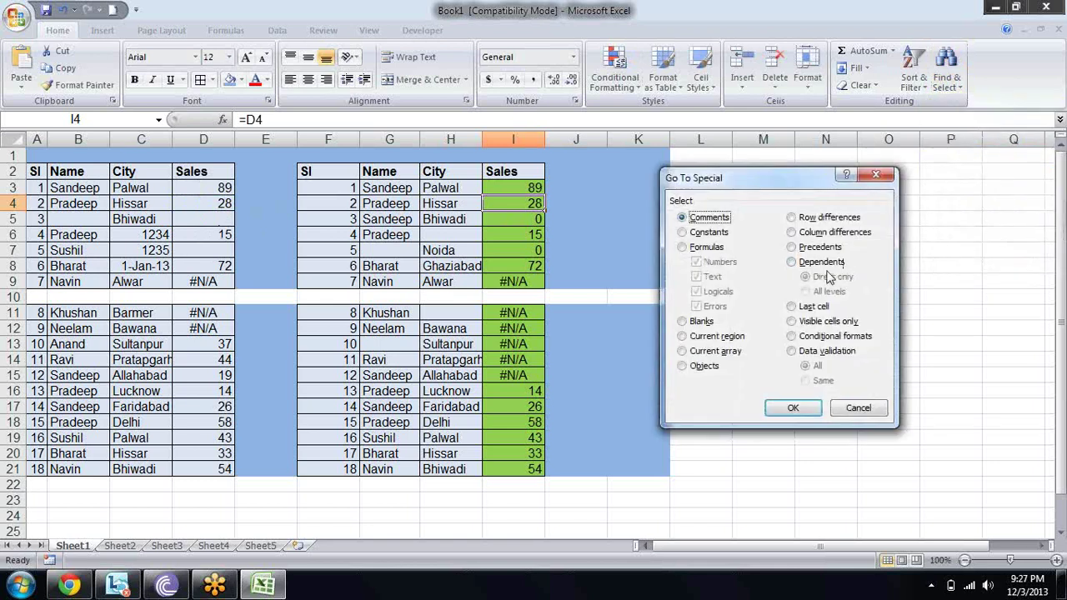
{"action": "left_click", "coordinate": [809, 248]}
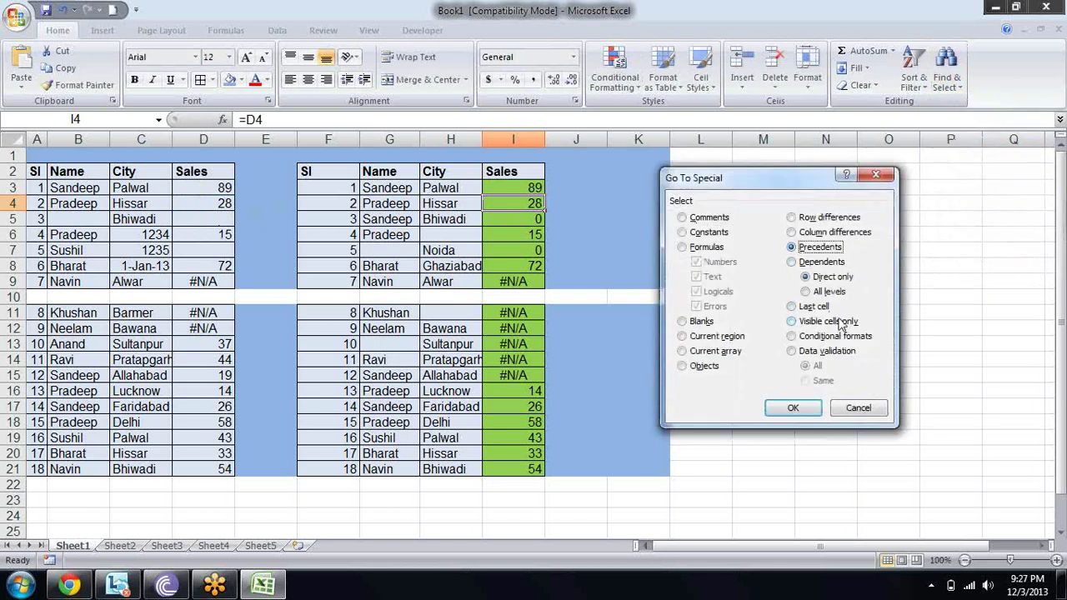
{"action": "left_click", "coordinate": [805, 412]}
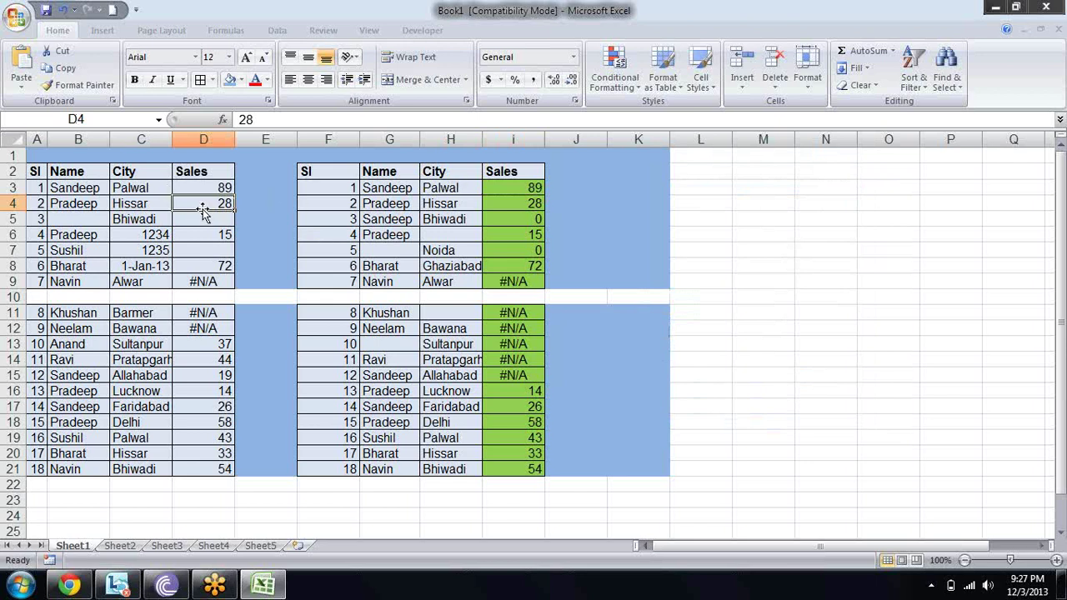
{"action": "left_click_drag", "start_coordinate": [516, 213], "coordinate": [516, 209]}
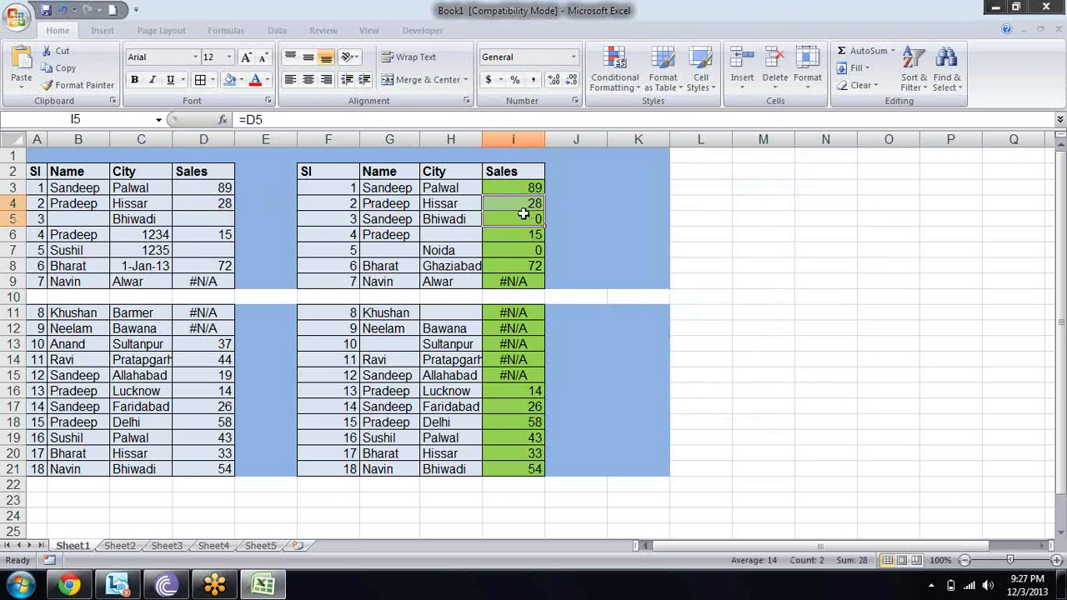
- Change I4's formula to =D4+D6 so it shows 43
{"action": "left_click", "coordinate": [526, 203]}
{"action": "double_click", "coordinate": [516, 204]}
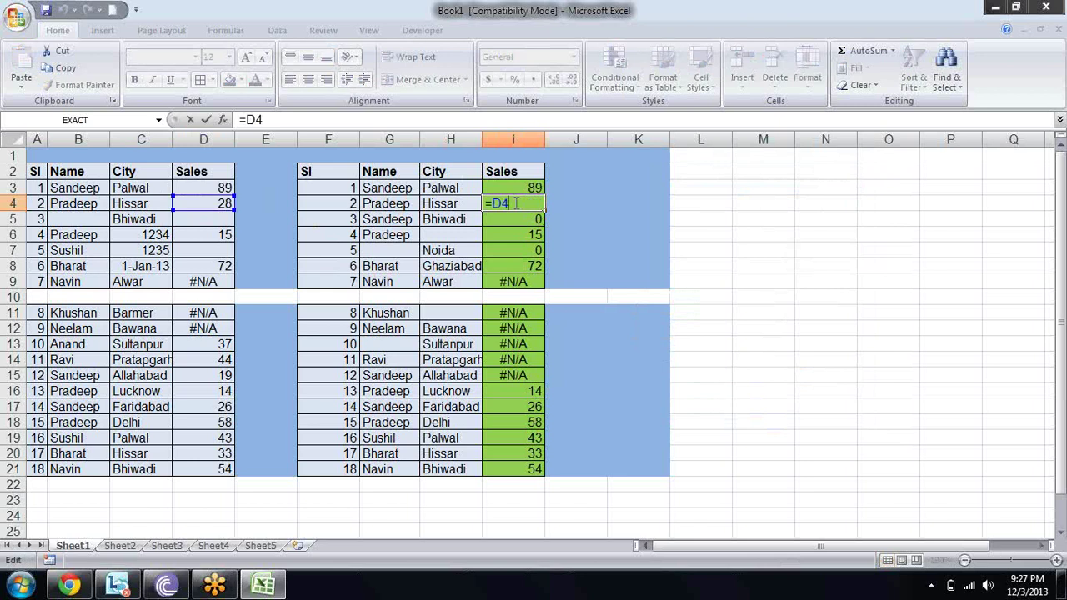
{"action": "left_click", "coordinate": [215, 243]}
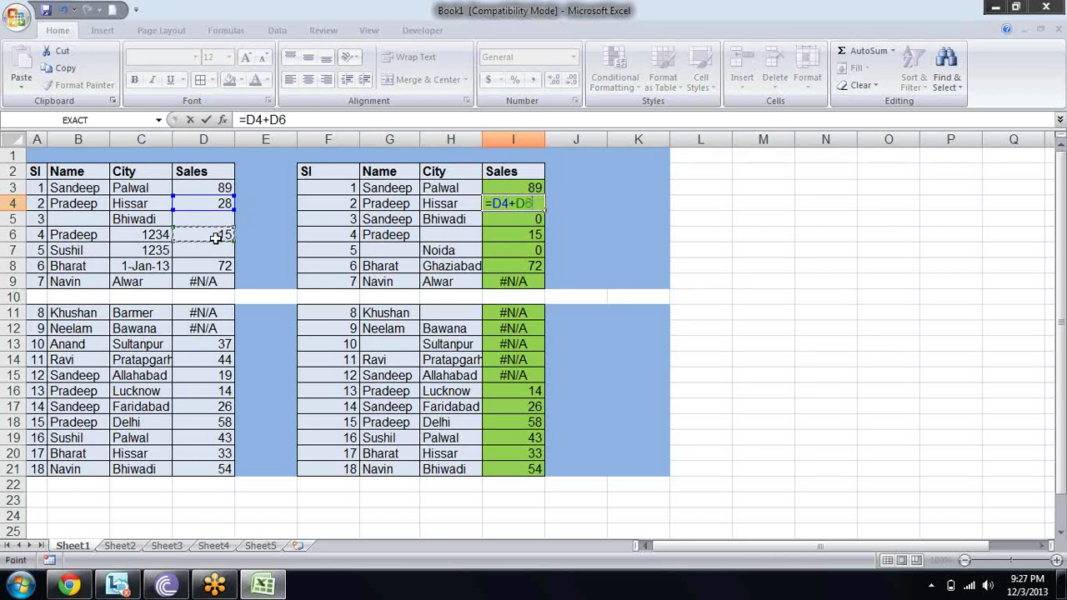
{"action": "key", "text": "ctrl+Return"}
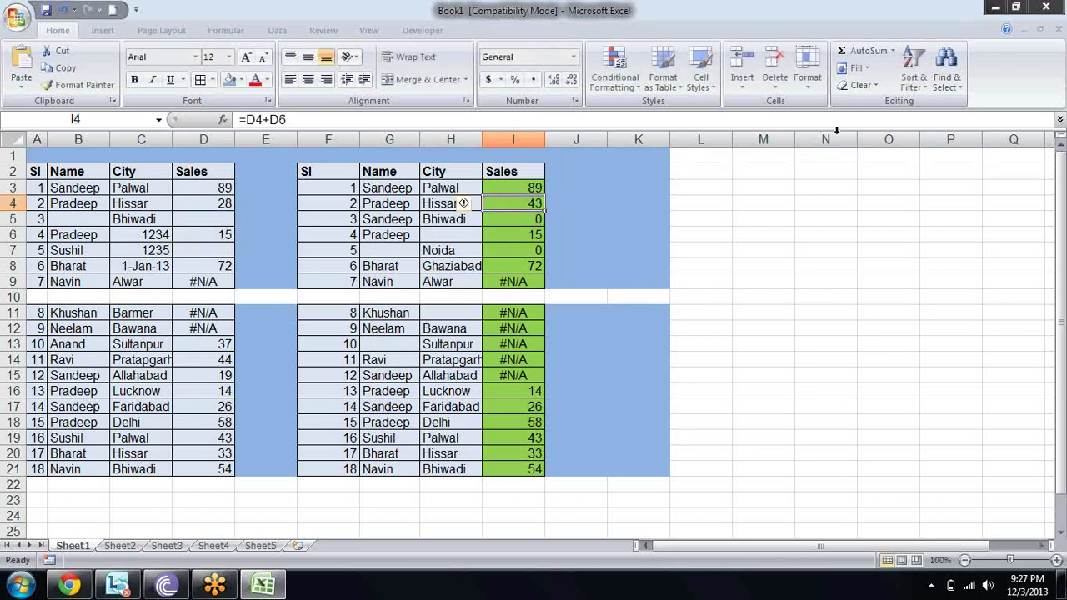
- Check I4 for dependents, which finds no cells
{"action": "left_click", "coordinate": [946, 77]}
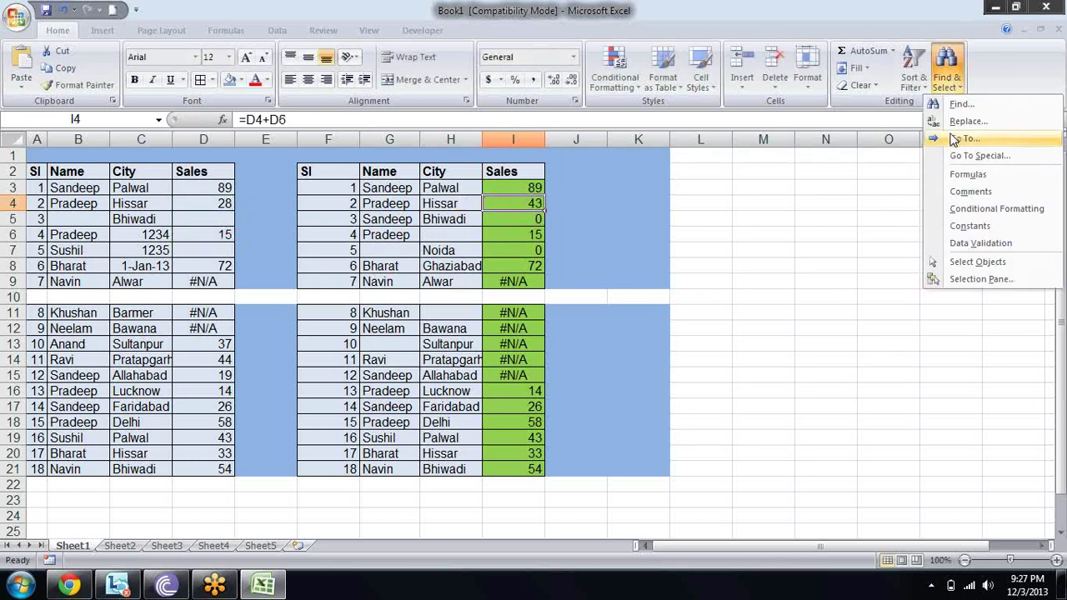
{"action": "left_click", "coordinate": [967, 155]}
{"action": "left_click", "coordinate": [827, 261]}
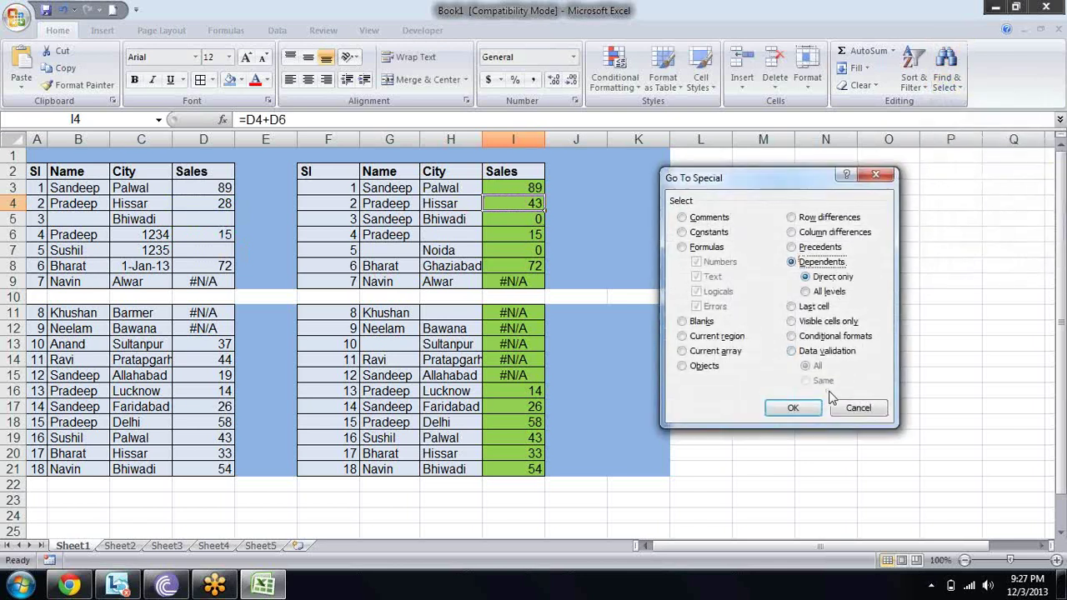
{"action": "left_click", "coordinate": [793, 408]}
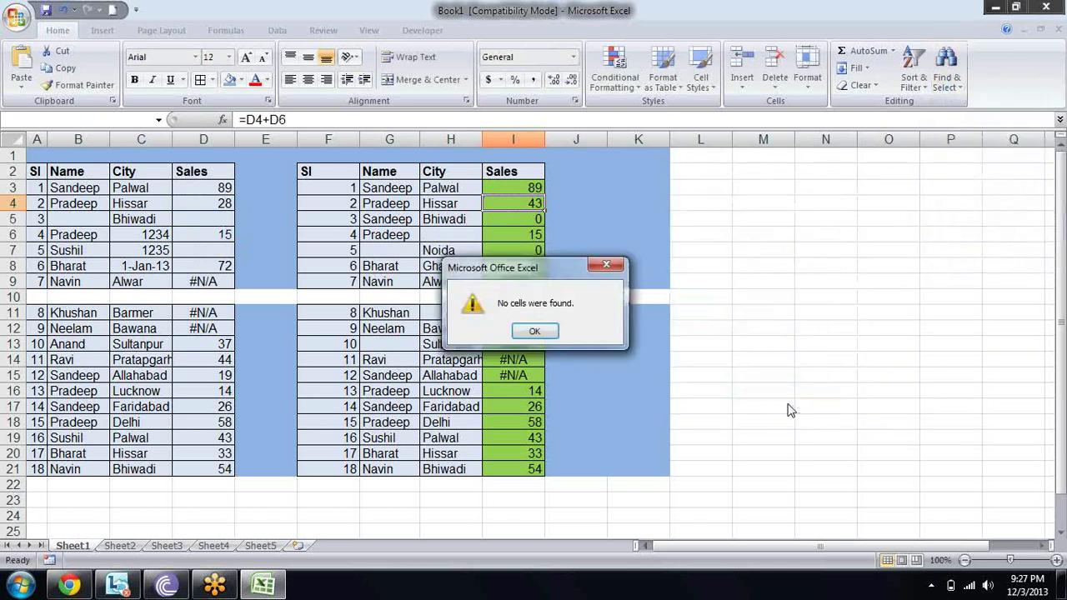
{"action": "left_click", "coordinate": [535, 331]}
- Select I4's precedents D4 and D6, then make D4 the only selected cell
{"action": "left_click", "coordinate": [947, 80]}
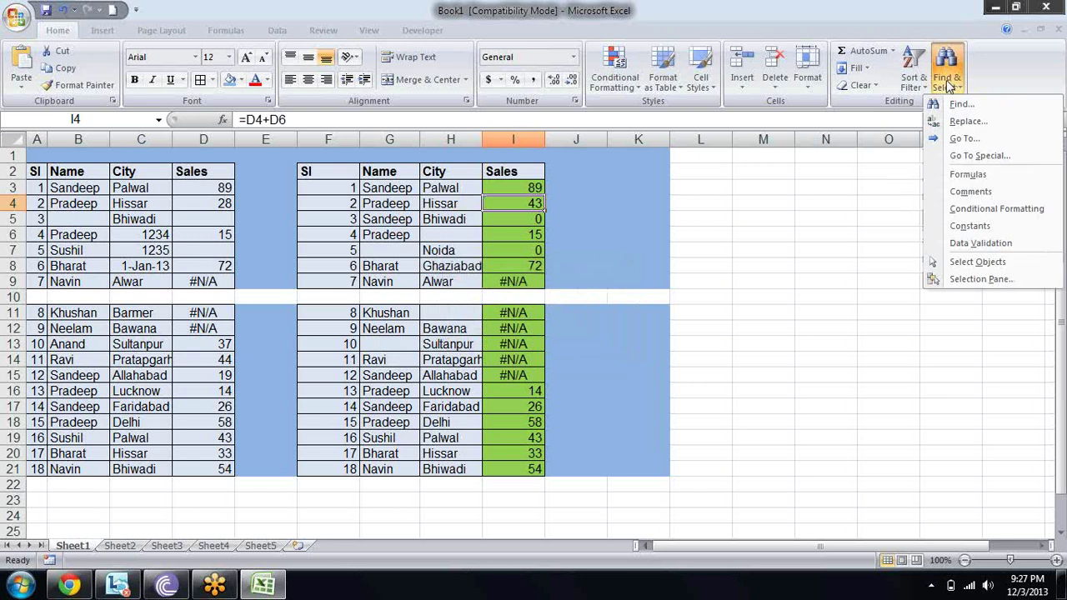
{"action": "left_click", "coordinate": [967, 155]}
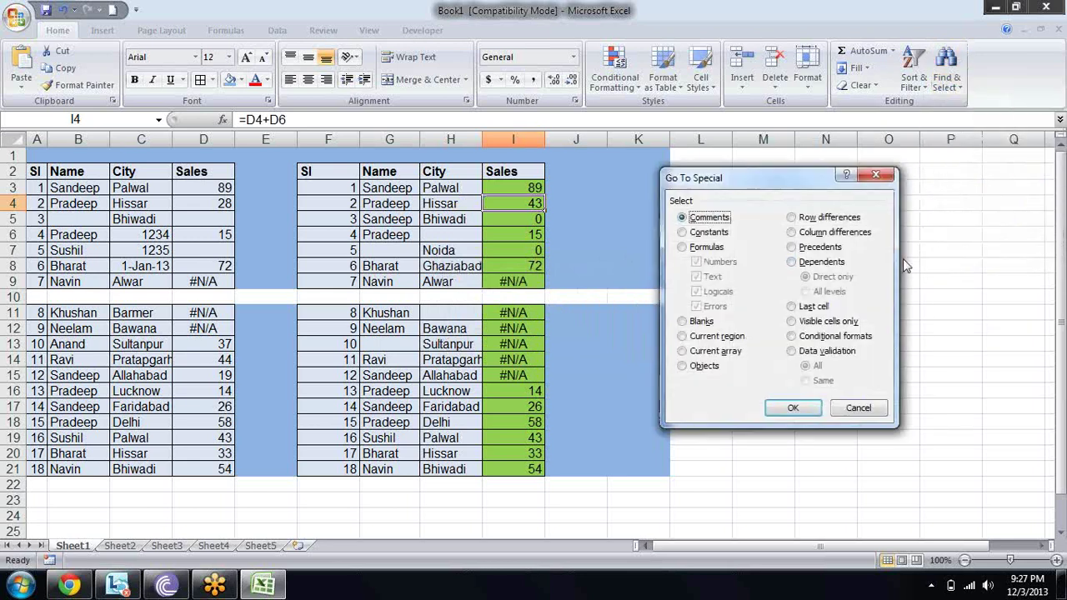
{"action": "left_click", "coordinate": [815, 247]}
{"action": "left_click", "coordinate": [793, 408]}
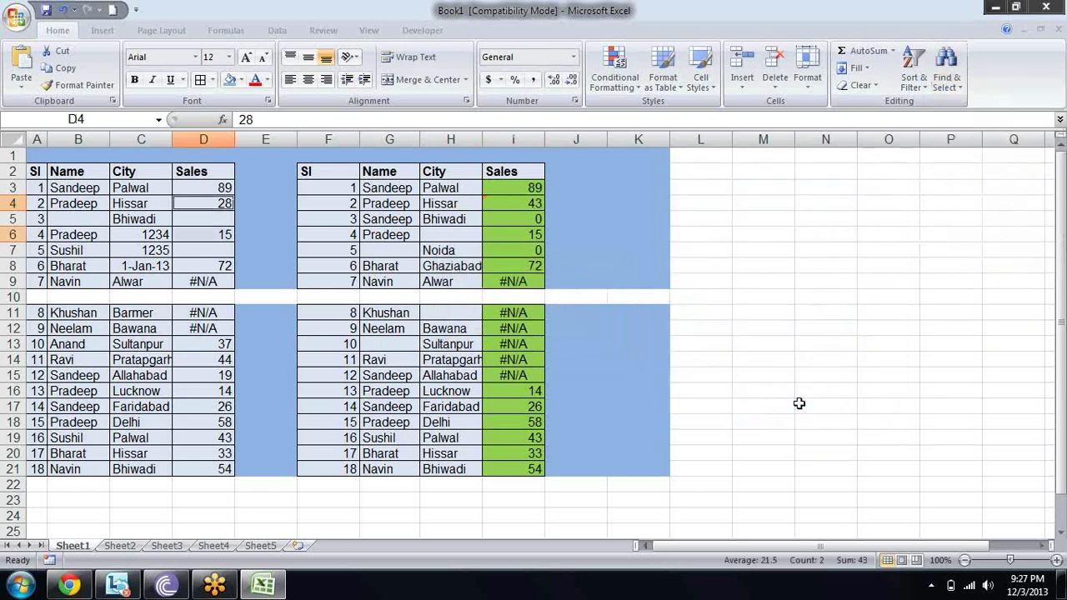
{"action": "key", "text": "ctrl+c"}
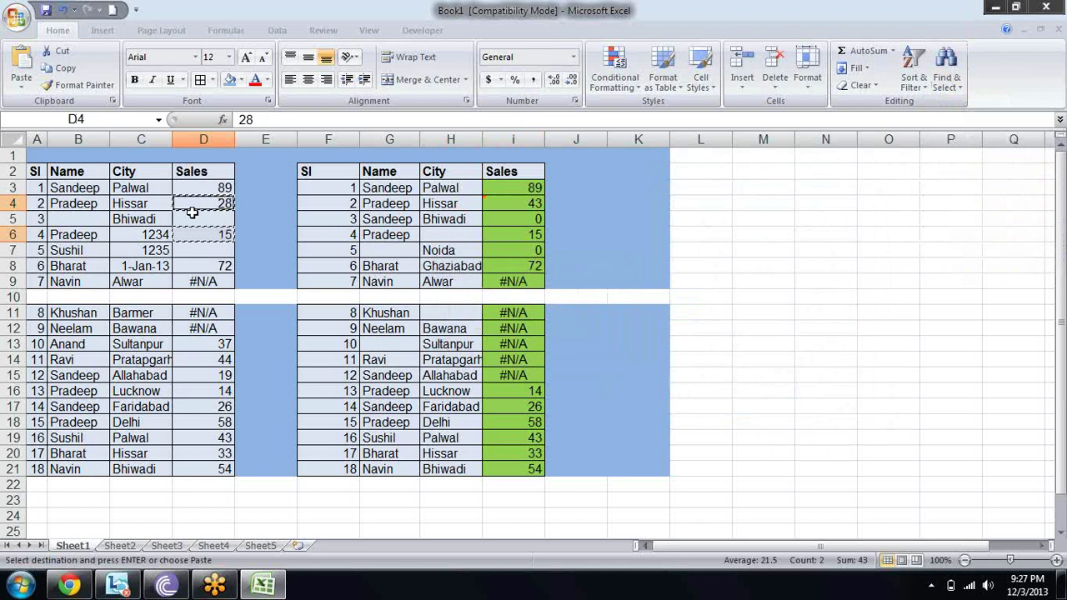
{"action": "key", "text": "Escape"}
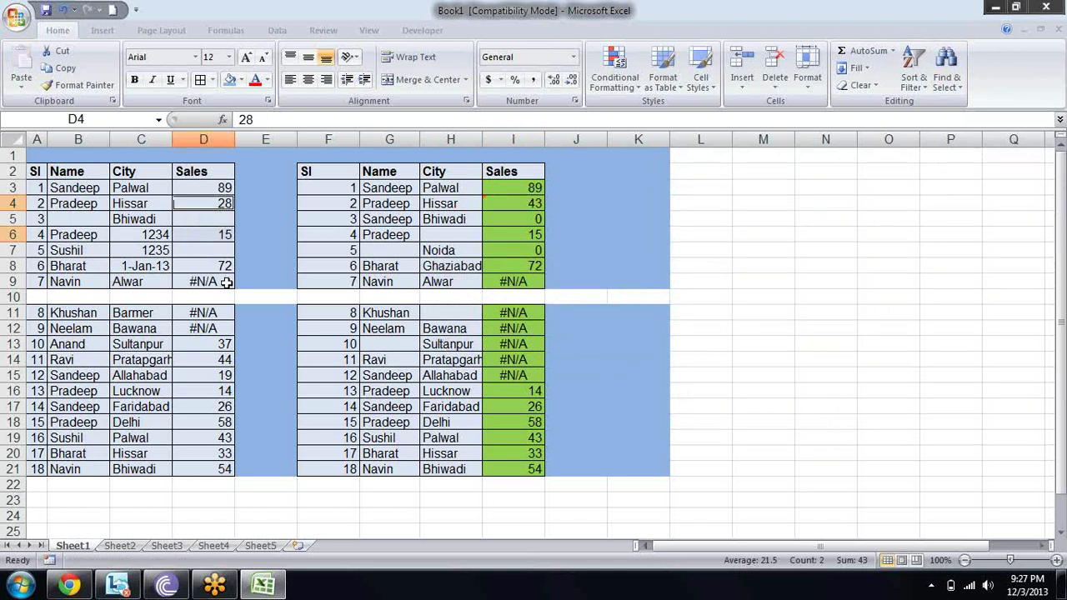
{"action": "left_click", "coordinate": [213, 203]}
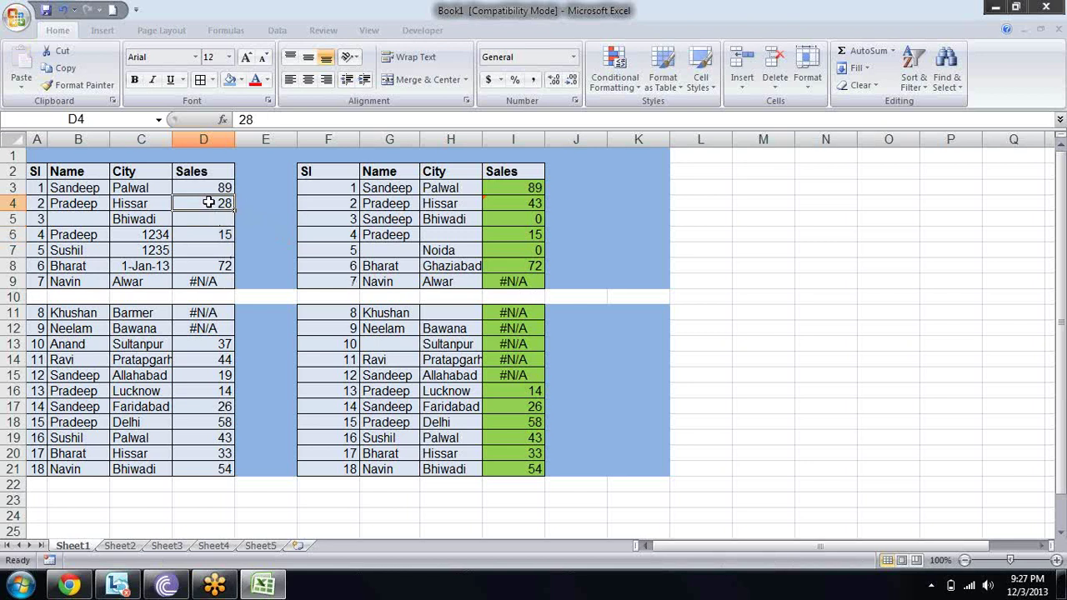
- Run a Dependents check from D4, which selects I4
{"action": "left_click", "coordinate": [956, 87]}
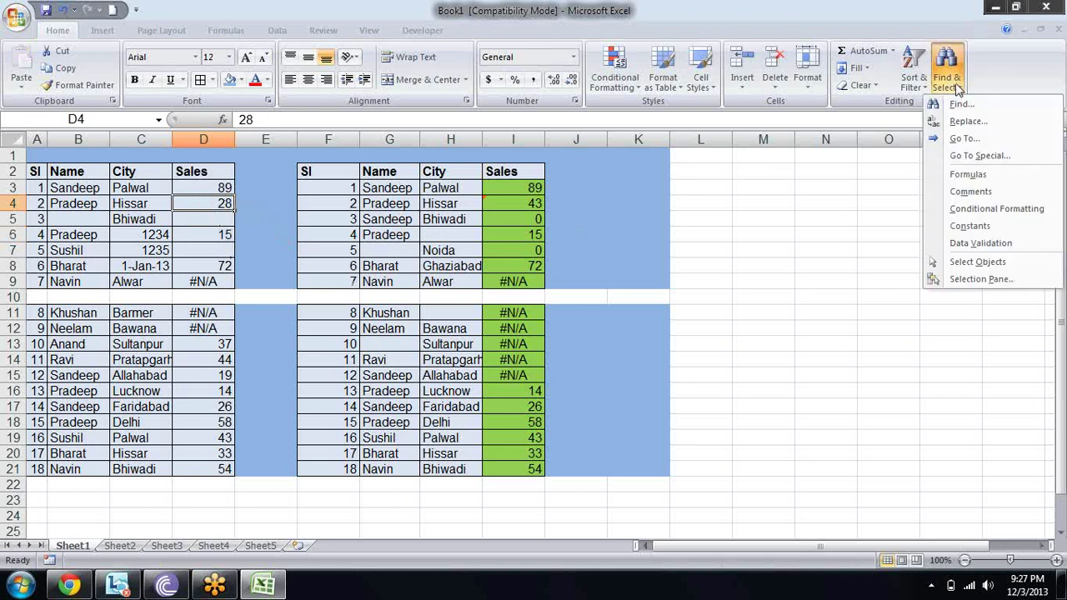
{"action": "left_click", "coordinate": [966, 139]}
{"action": "key", "text": "Escape"}
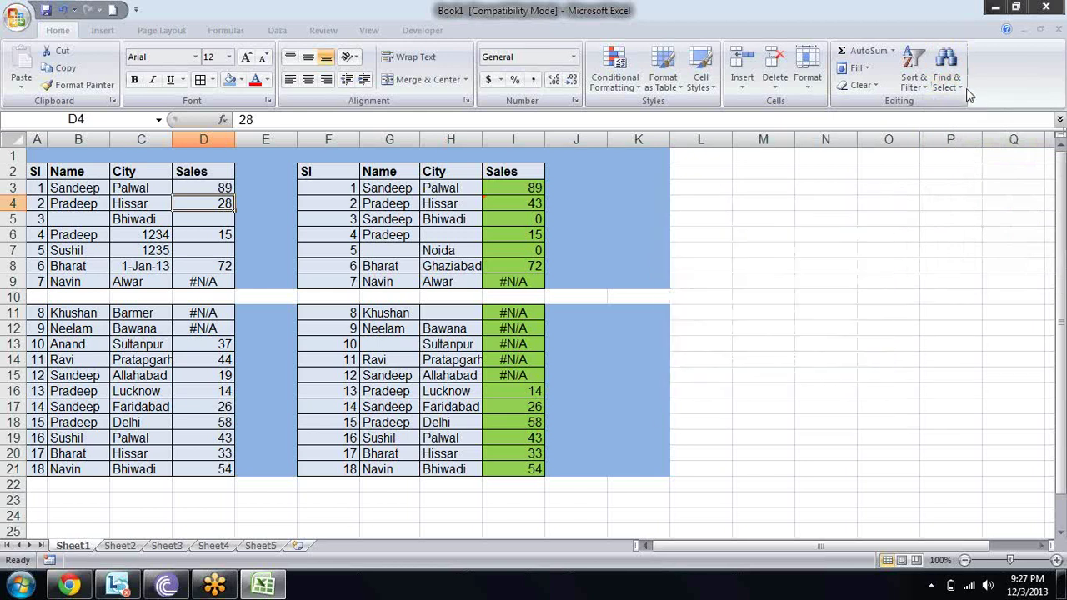
{"action": "left_click", "coordinate": [954, 86]}
{"action": "left_click", "coordinate": [957, 156]}
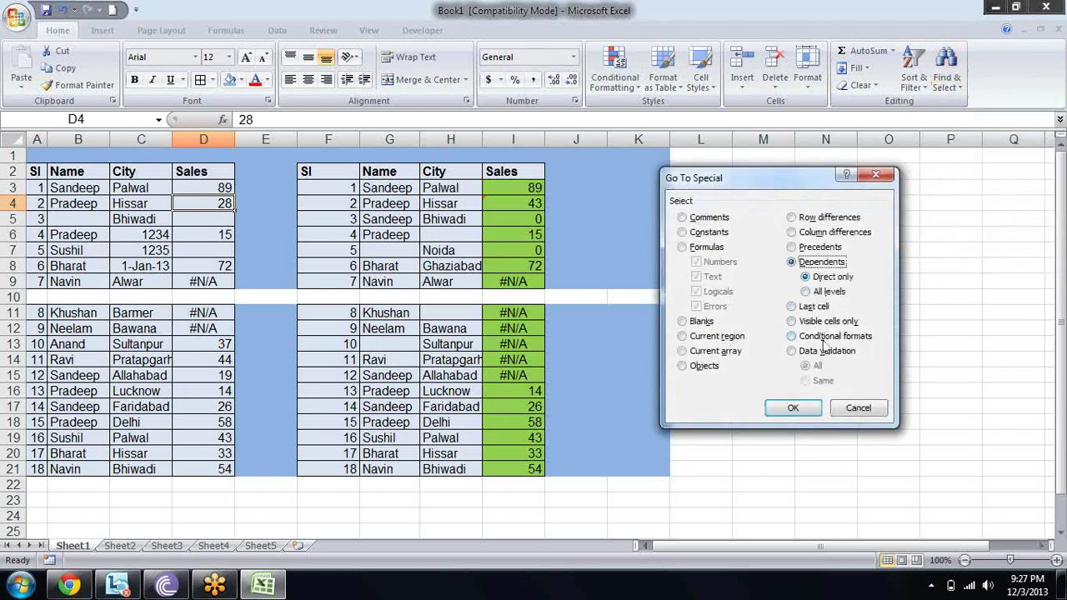
{"action": "left_click", "coordinate": [793, 407]}
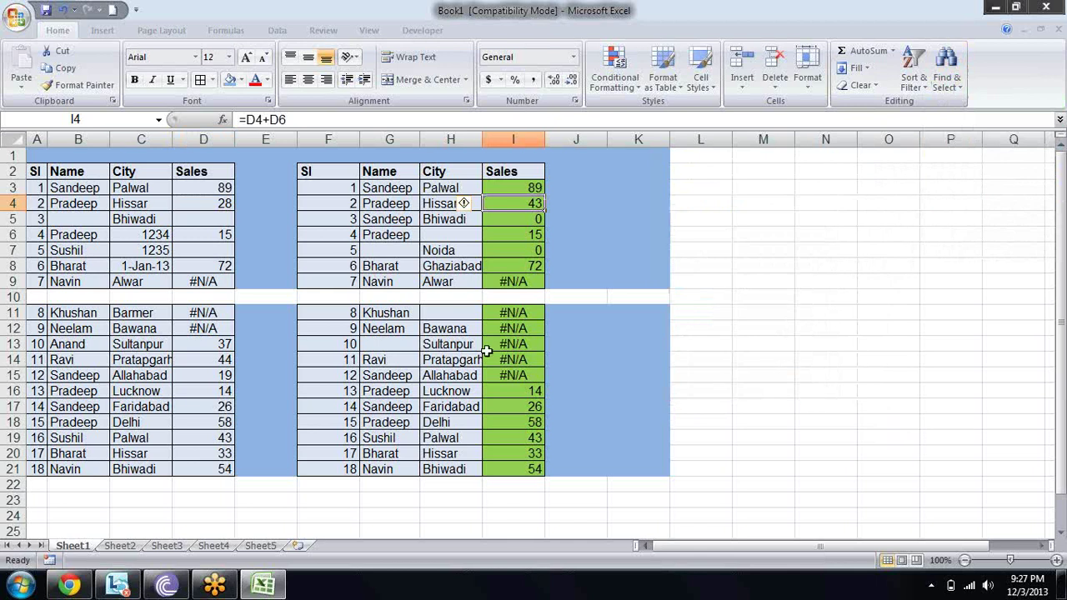
{"action": "left_click", "coordinate": [951, 94]}
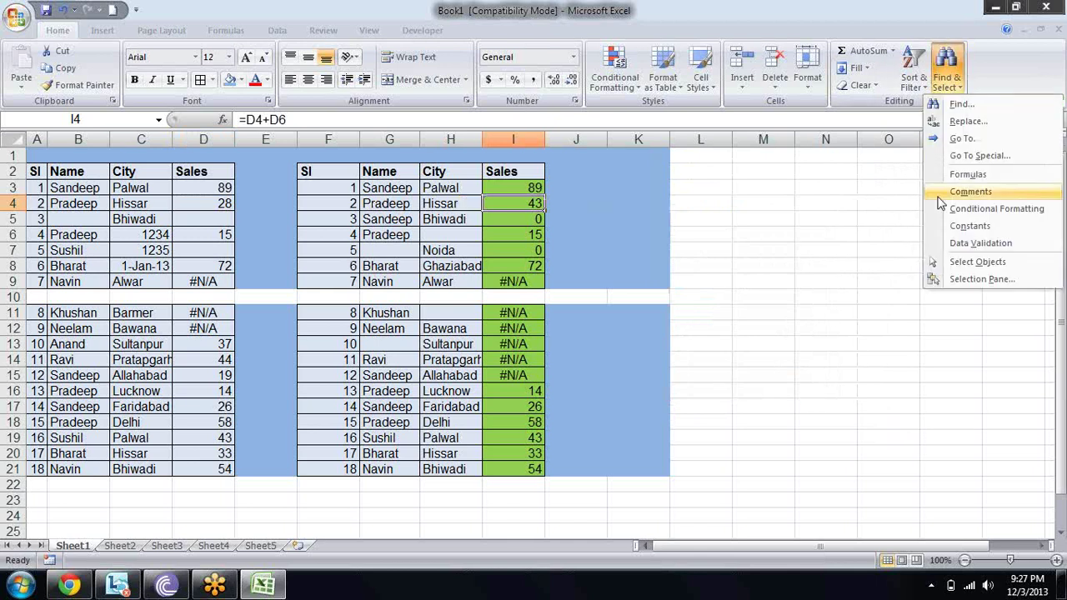
{"action": "left_click", "coordinate": [960, 156]}
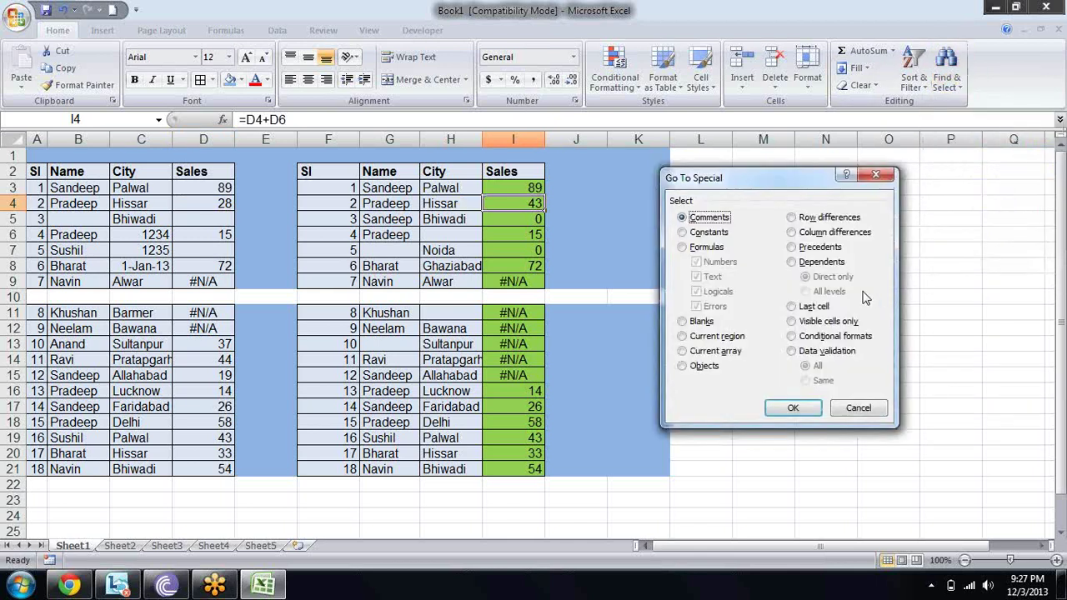
{"action": "left_click", "coordinate": [793, 263]}
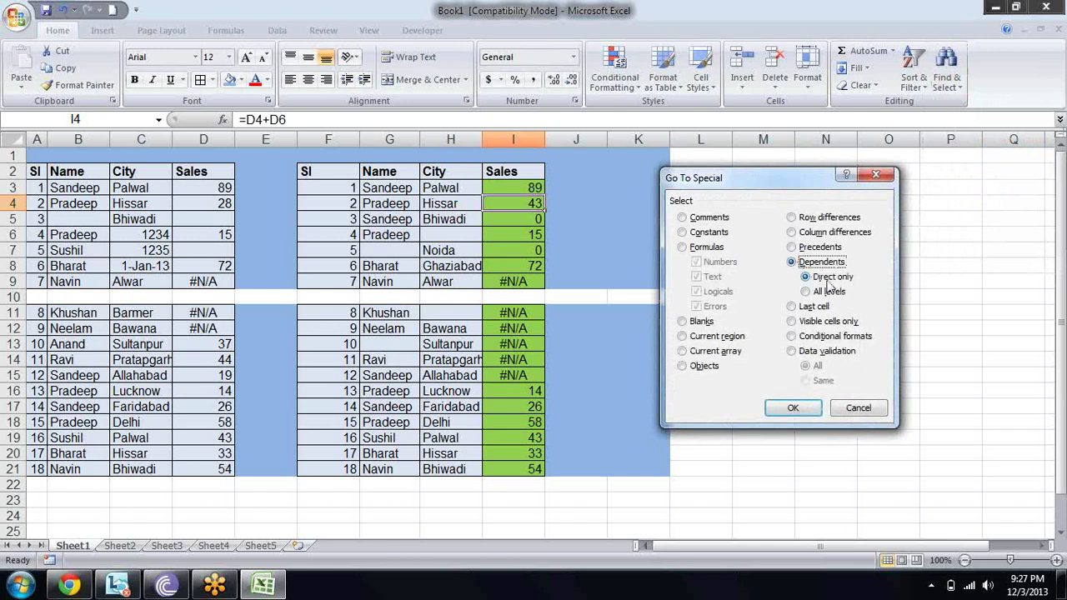
{"action": "key", "text": "Return"}
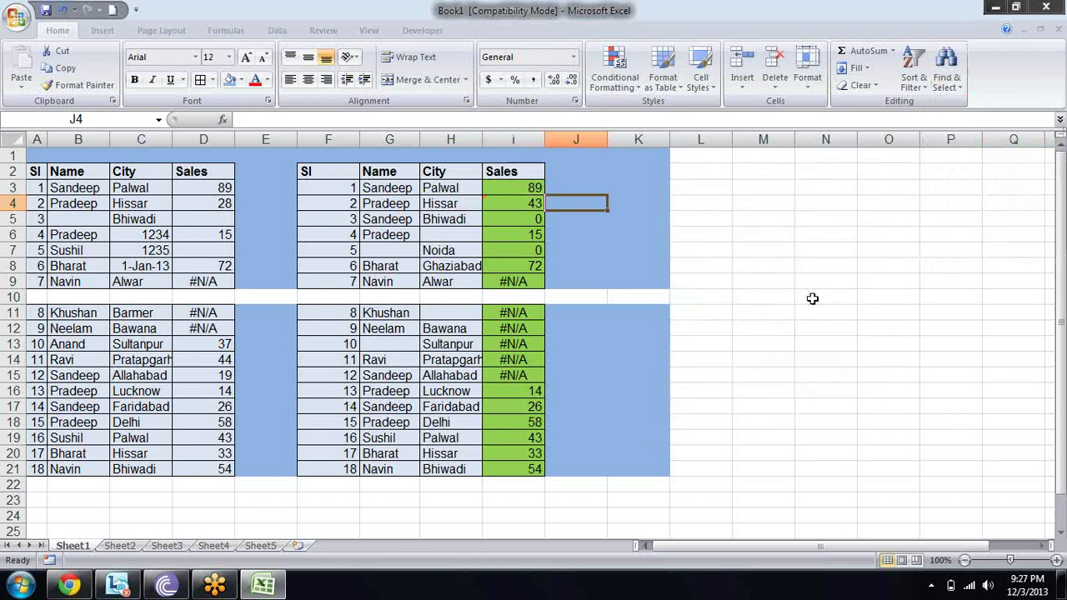
{"action": "key", "text": "Left"}
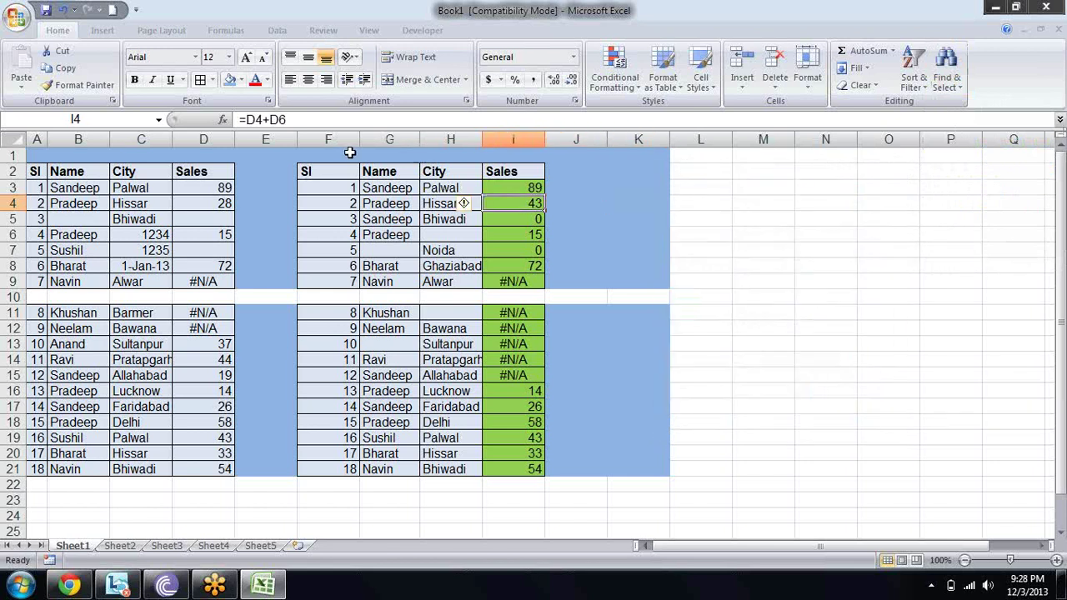
- Enter the formula =I4 in cell M8 so it also displays 43
{"action": "left_click", "coordinate": [217, 203]}
{"action": "left_click", "coordinate": [523, 204]}
{"action": "left_click", "coordinate": [741, 261]}
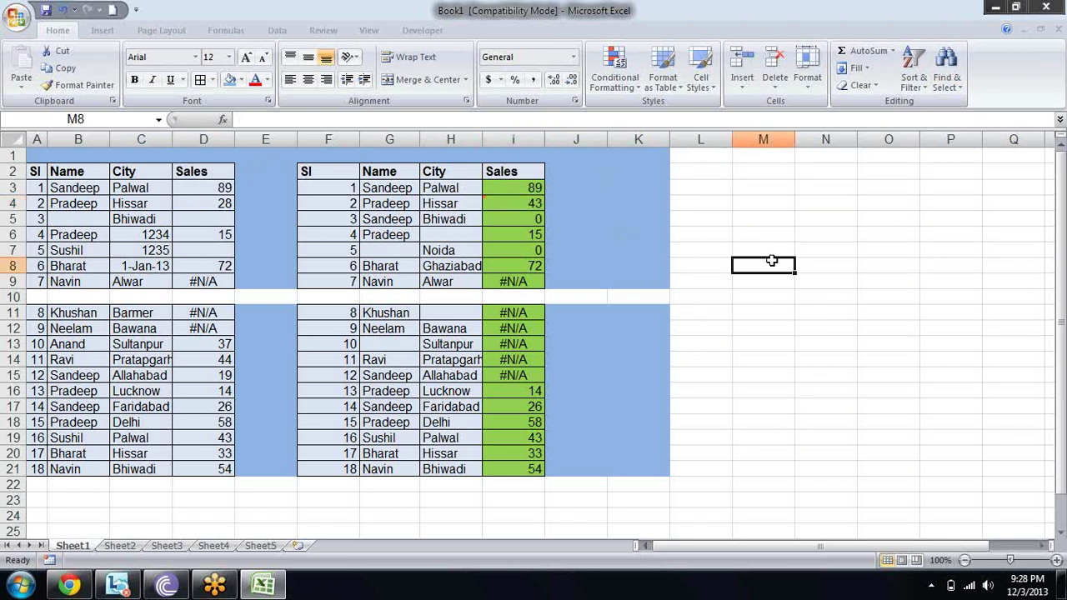
{"action": "type", "text": "="}
{"action": "key", "text": "Left"}
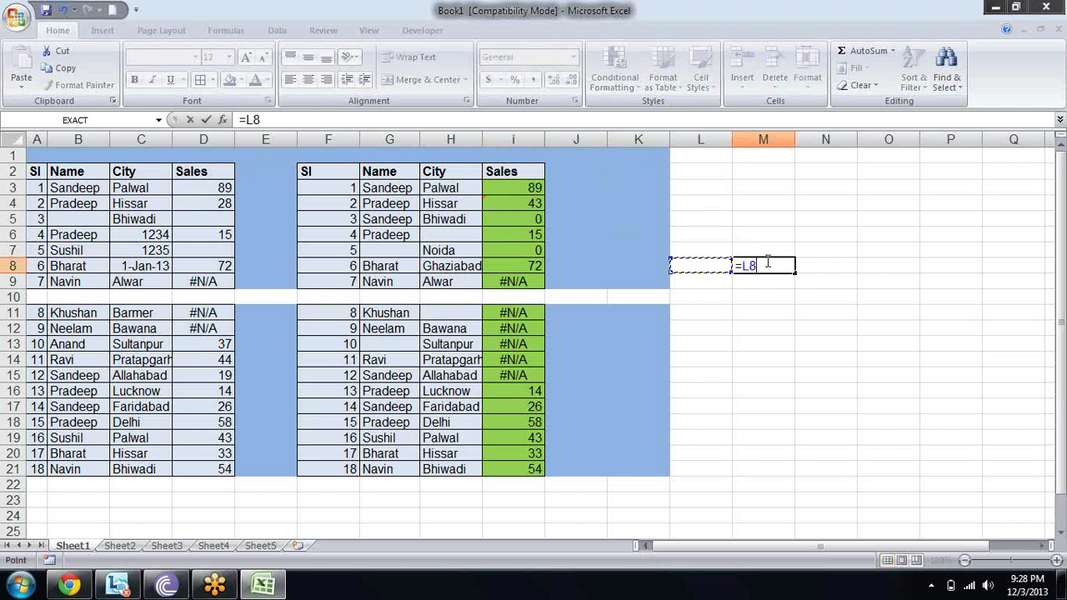
{"action": "key", "text": "Left"}
{"action": "key", "text": "Left"}
{"action": "key", "text": "Left"}
{"action": "key", "text": "Up"}
{"action": "key", "text": "Up"}
{"action": "key", "text": "Up"}
{"action": "key", "text": "Up"}
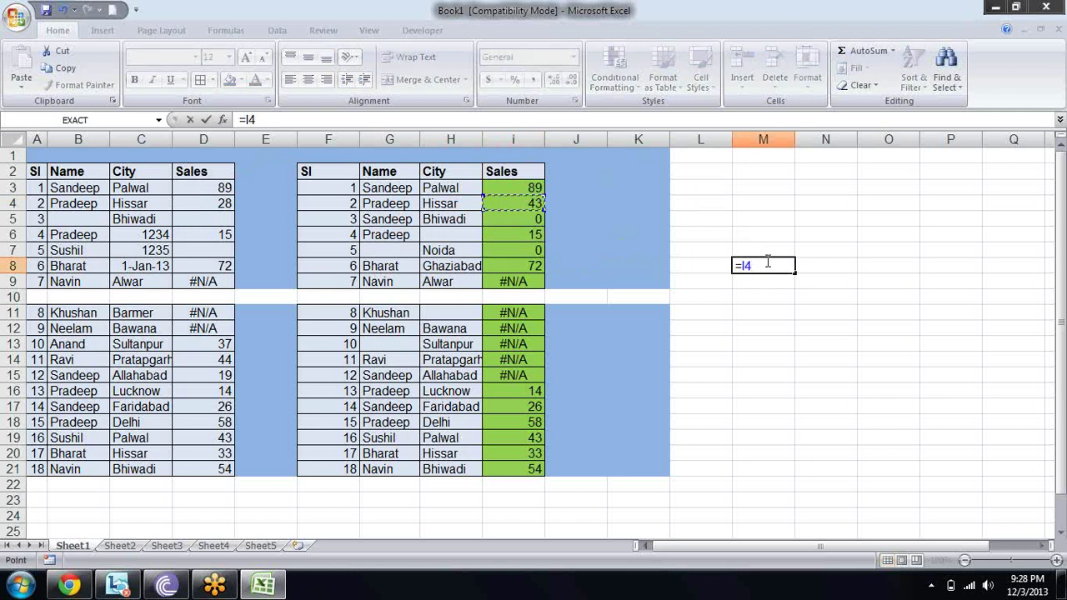
{"action": "key", "text": "ctrl+Return"}
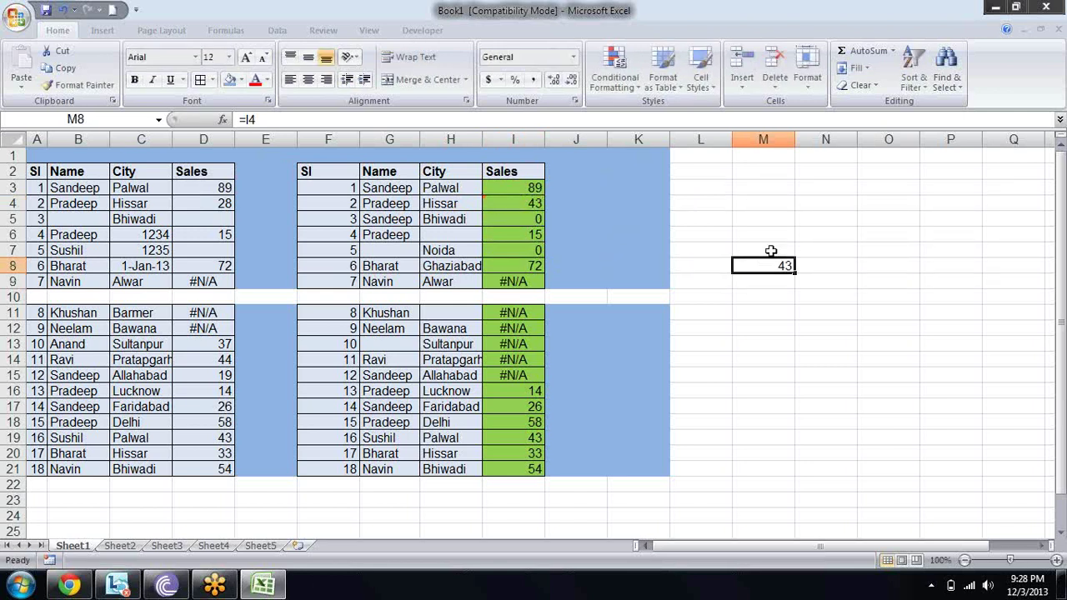
- From D4, use Go To Special Dependents with All levels to select I4 and M8
{"action": "left_click", "coordinate": [221, 207]}
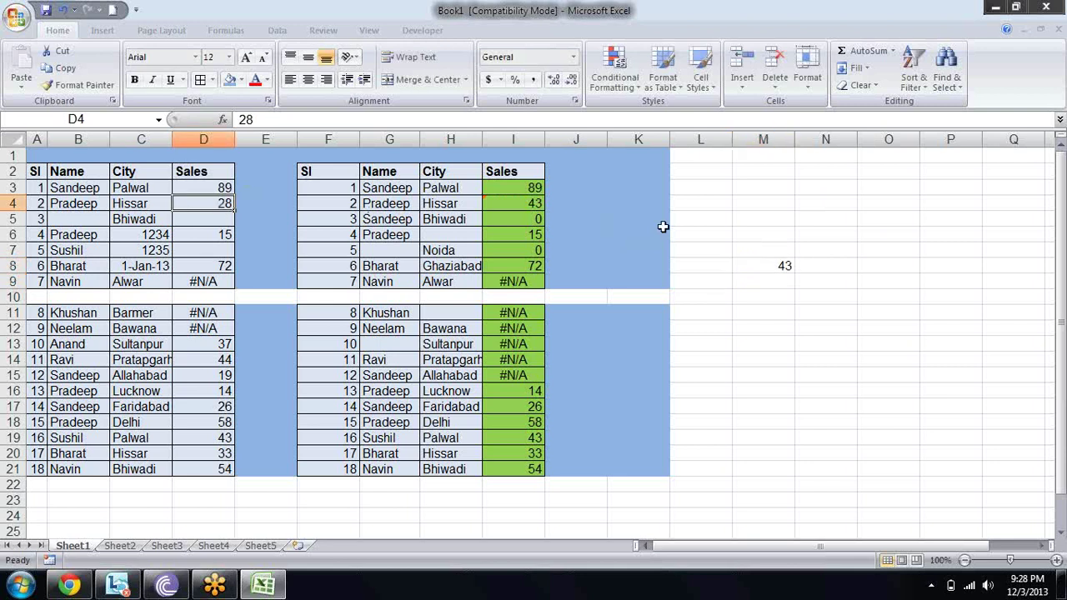
{"action": "left_click", "coordinate": [946, 71]}
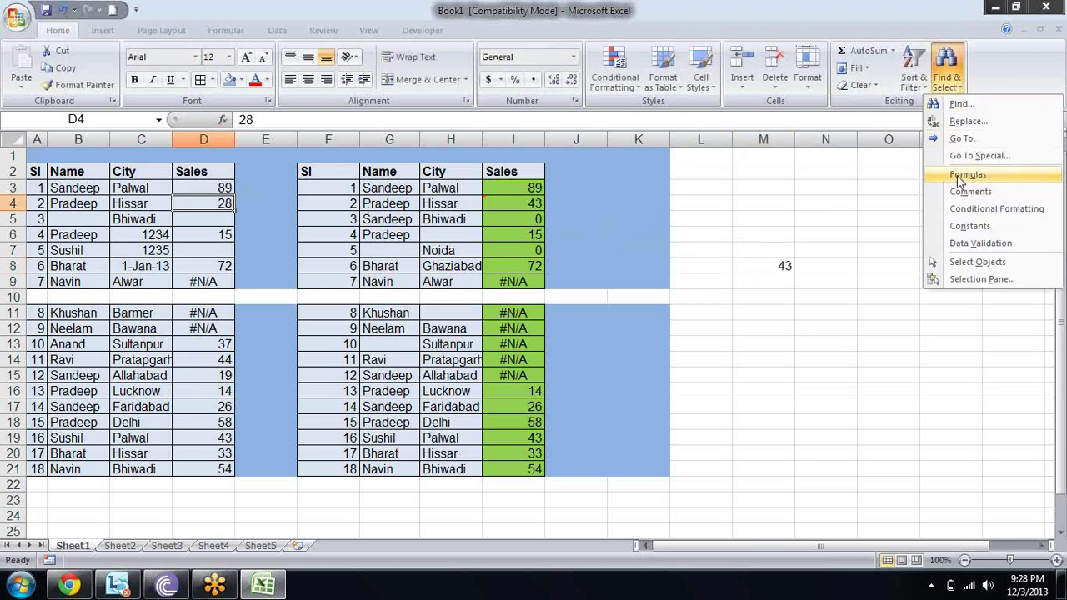
{"action": "left_click", "coordinate": [975, 155]}
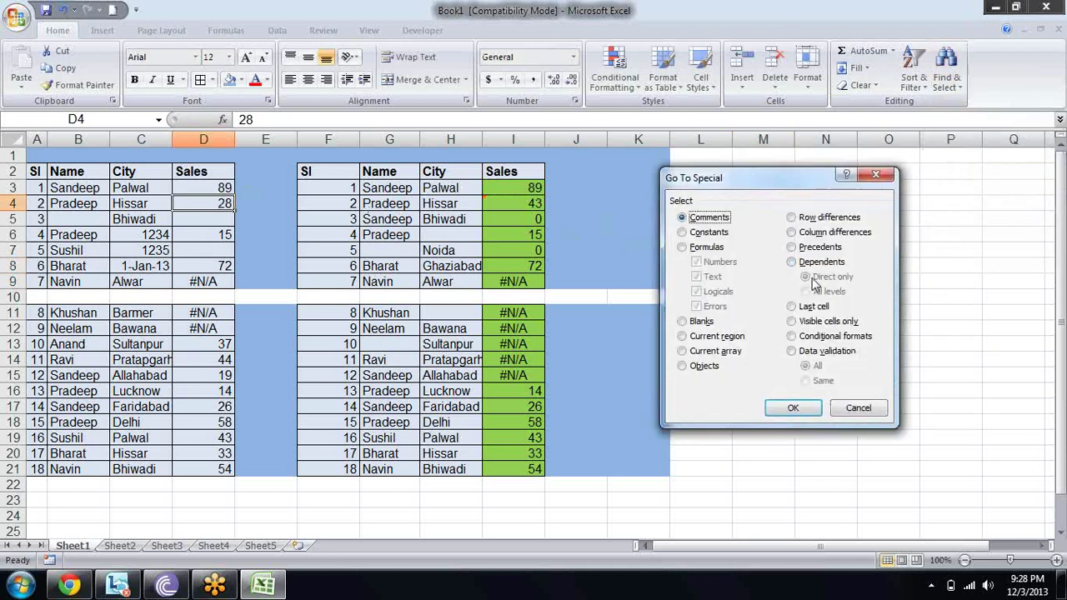
{"action": "left_click", "coordinate": [812, 265]}
{"action": "left_click", "coordinate": [821, 292]}
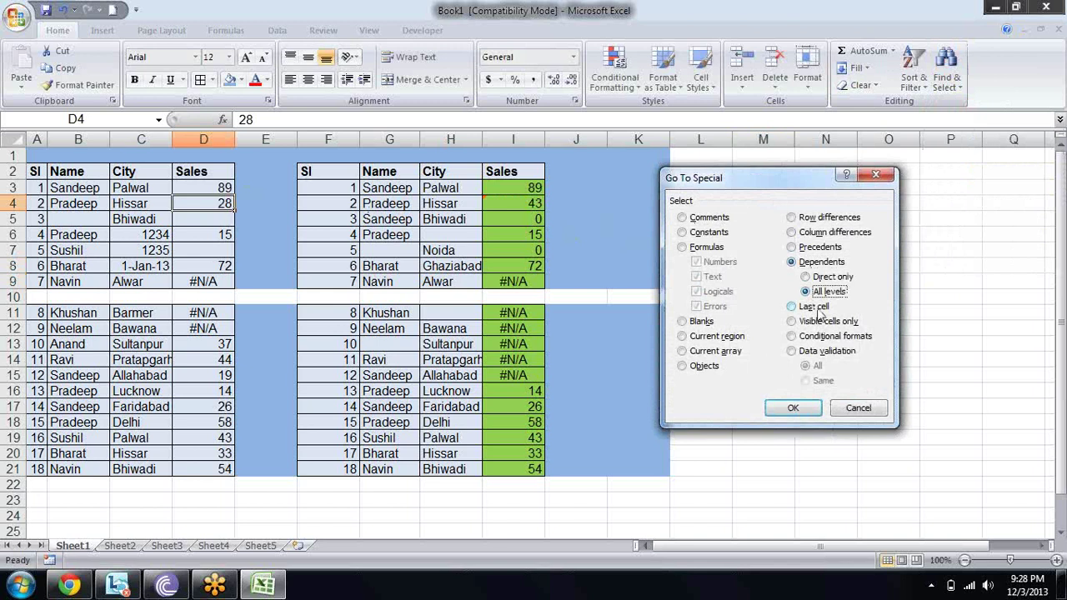
{"action": "left_click", "coordinate": [793, 407]}
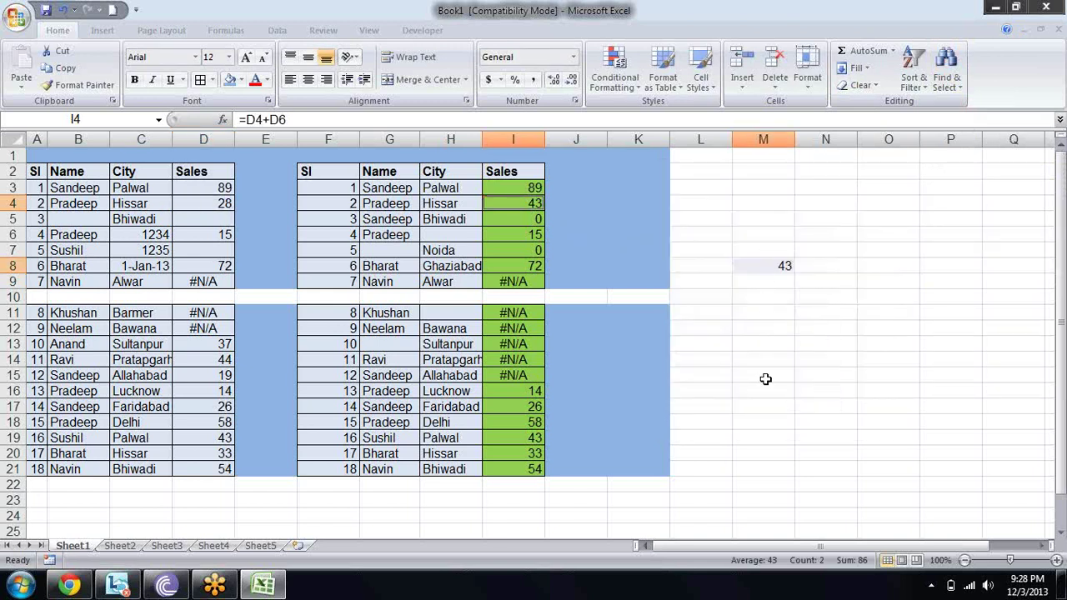
{"action": "key", "text": "ctrl+c"}
{"action": "key", "text": "Return"}
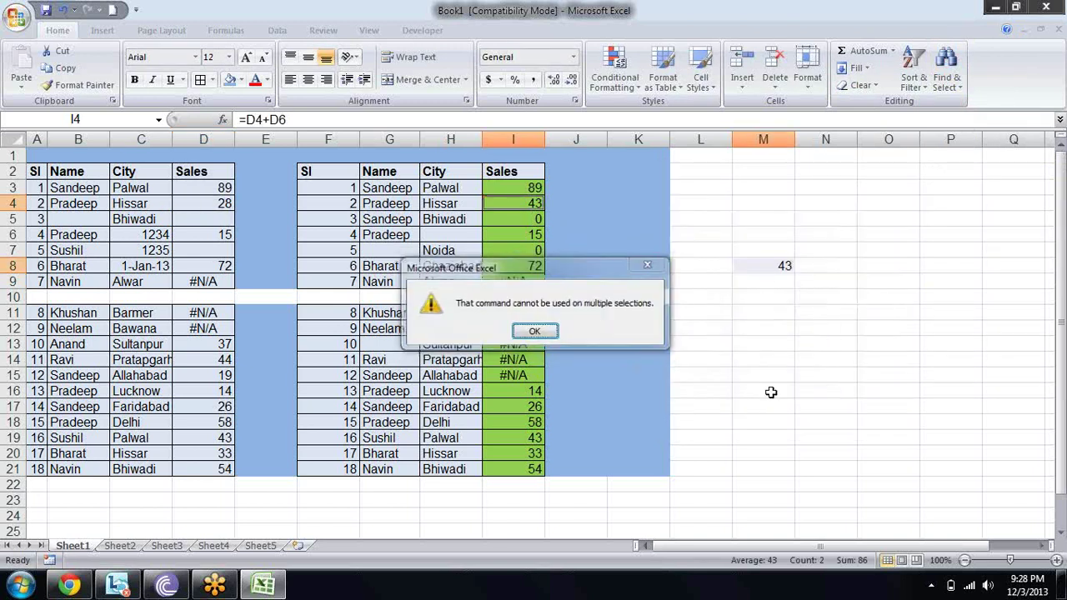
- Fill the selected dependent cells I4 and M8 light pink
{"action": "left_click", "coordinate": [241, 79]}
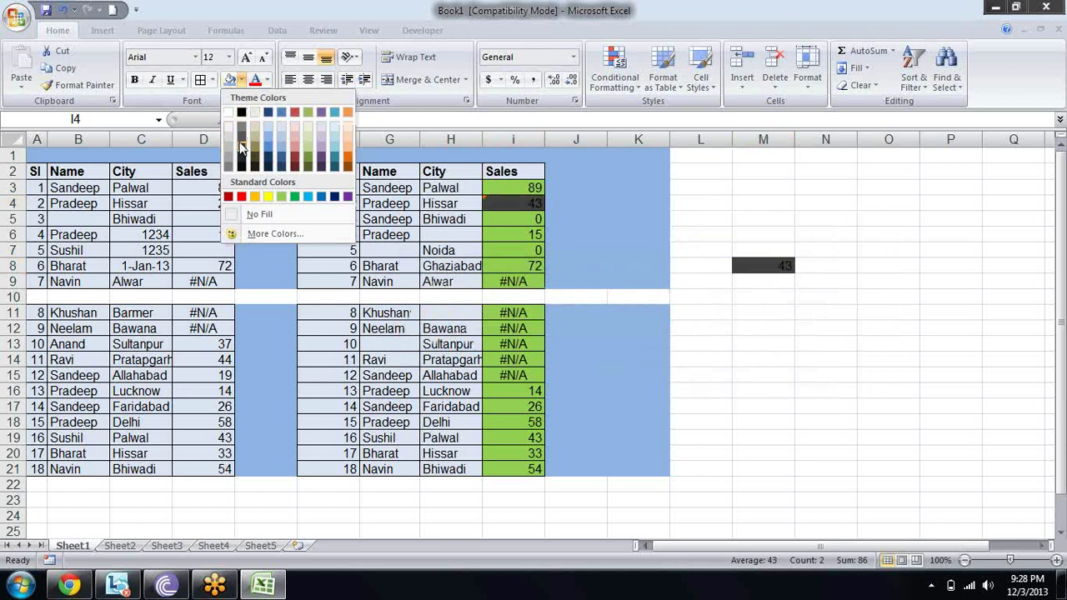
{"action": "left_click", "coordinate": [296, 136]}
{"action": "key", "text": "Right"}
{"action": "key", "text": "Left"}
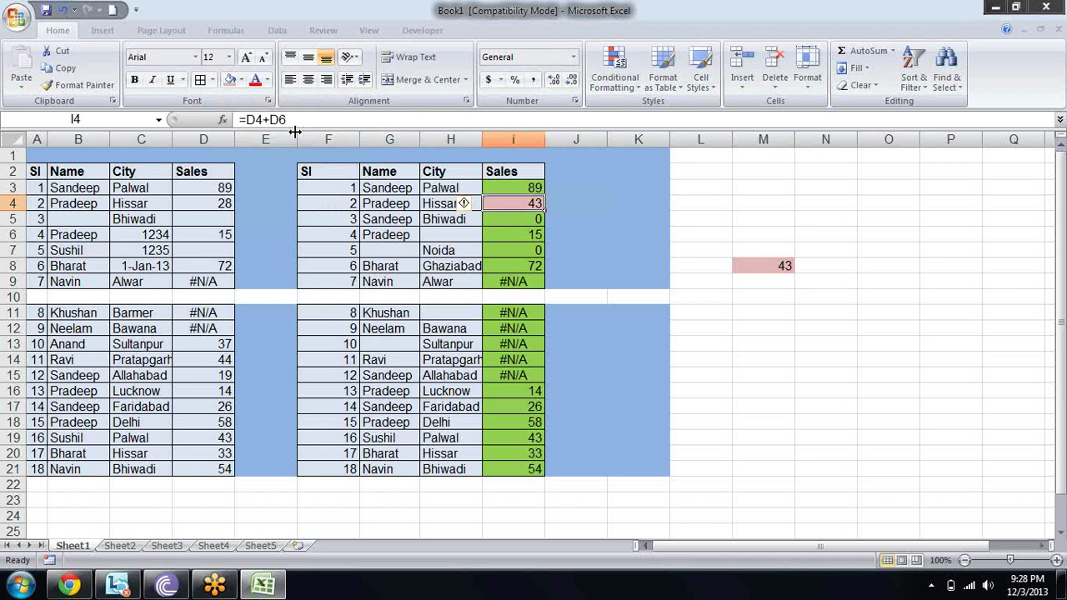
{"action": "left_click", "coordinate": [950, 81]}
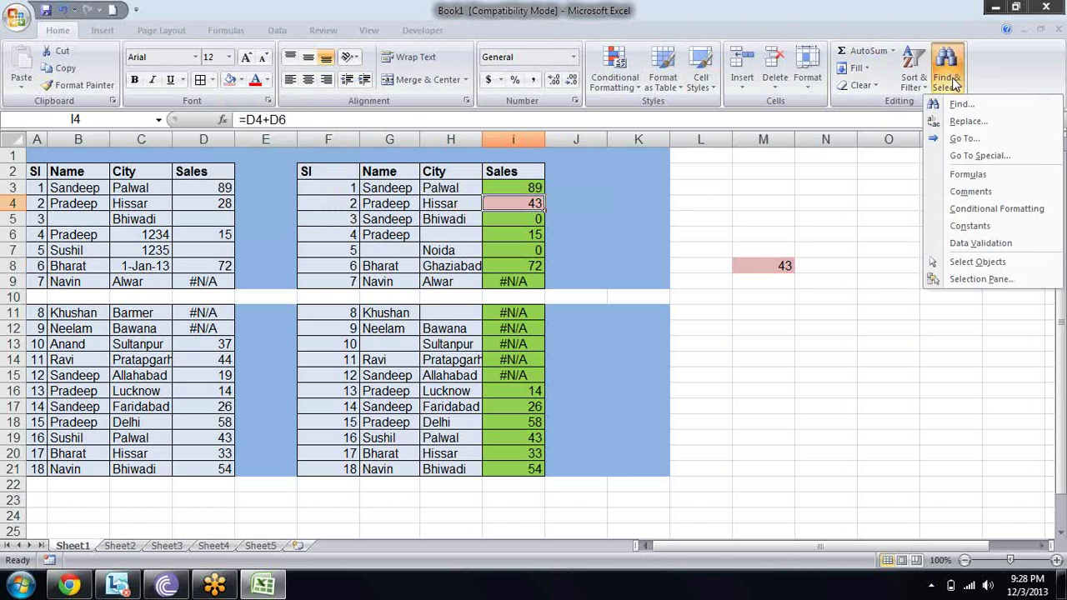
{"action": "left_click", "coordinate": [979, 156]}
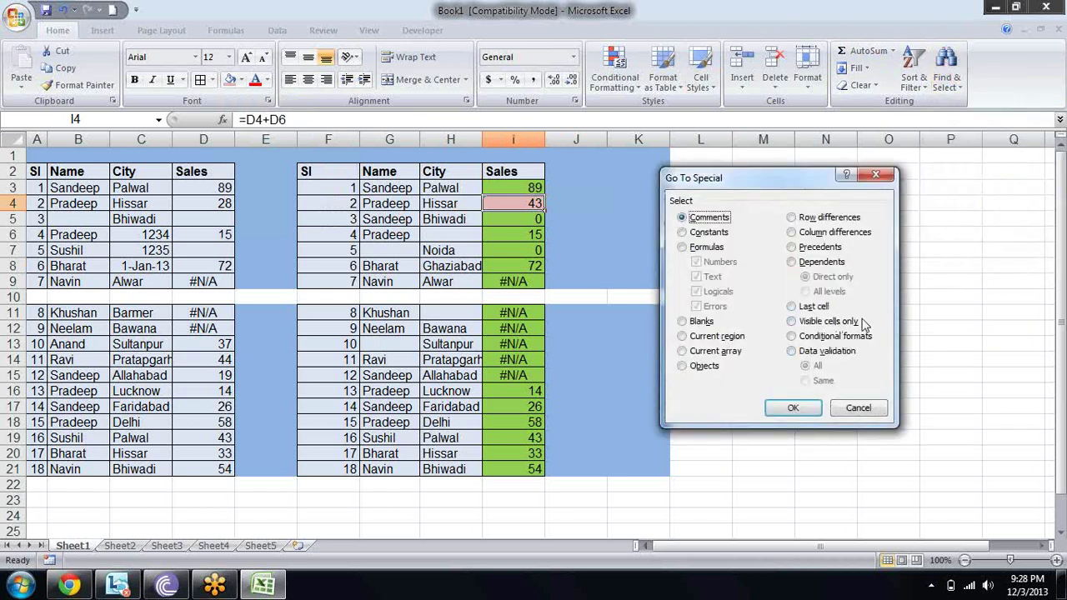
{"action": "left_click", "coordinate": [814, 307]}
{"action": "left_click", "coordinate": [797, 409]}
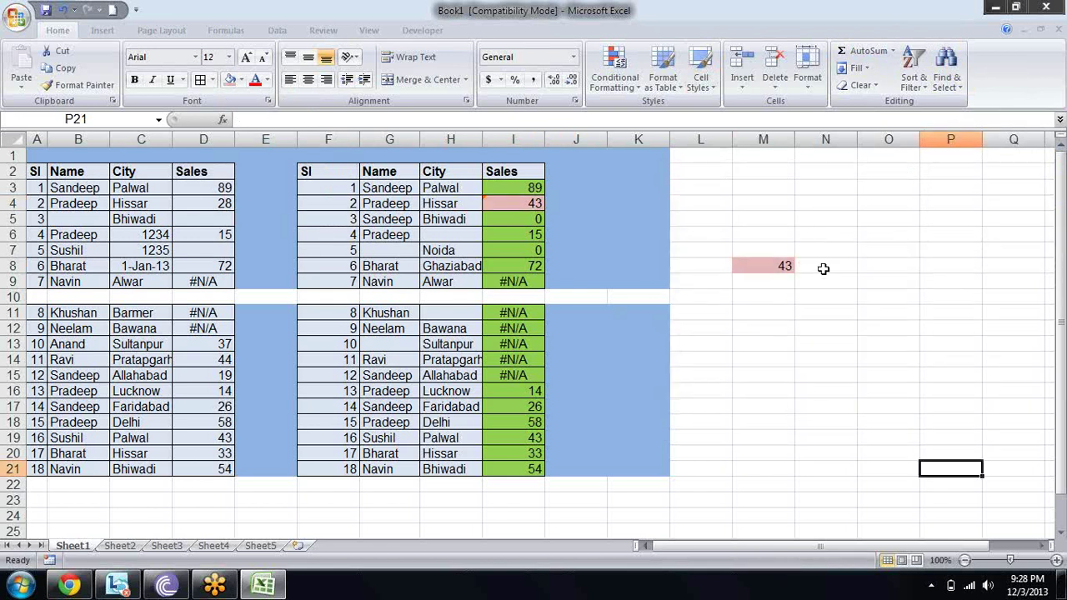
{"action": "left_click", "coordinate": [836, 314]}
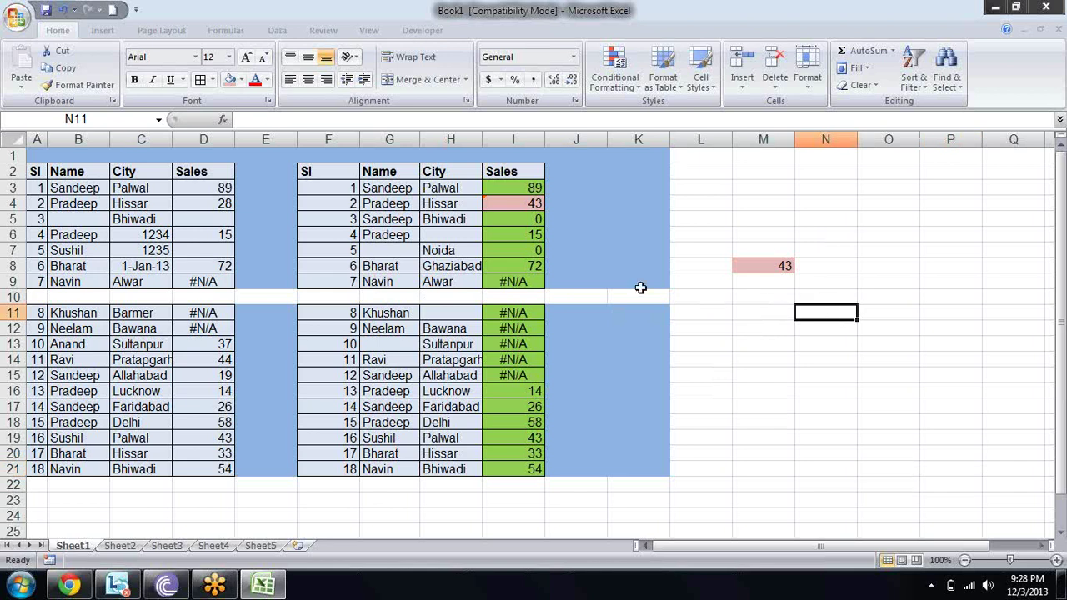
{"action": "left_click", "coordinate": [939, 467]}
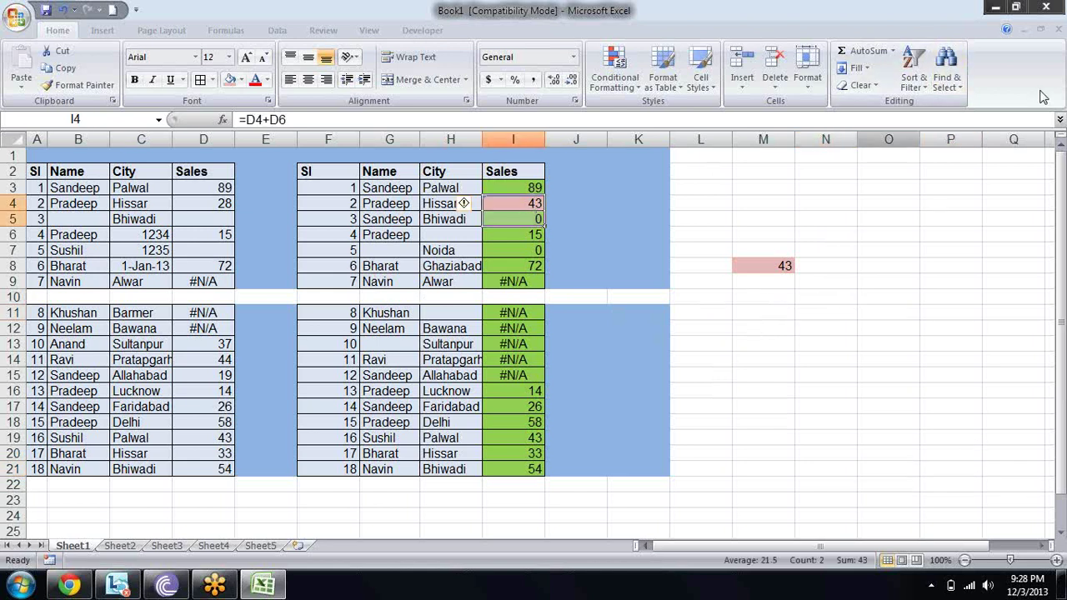
{"action": "left_click_drag", "start_coordinate": [600, 235], "coordinate": [594, 223]}
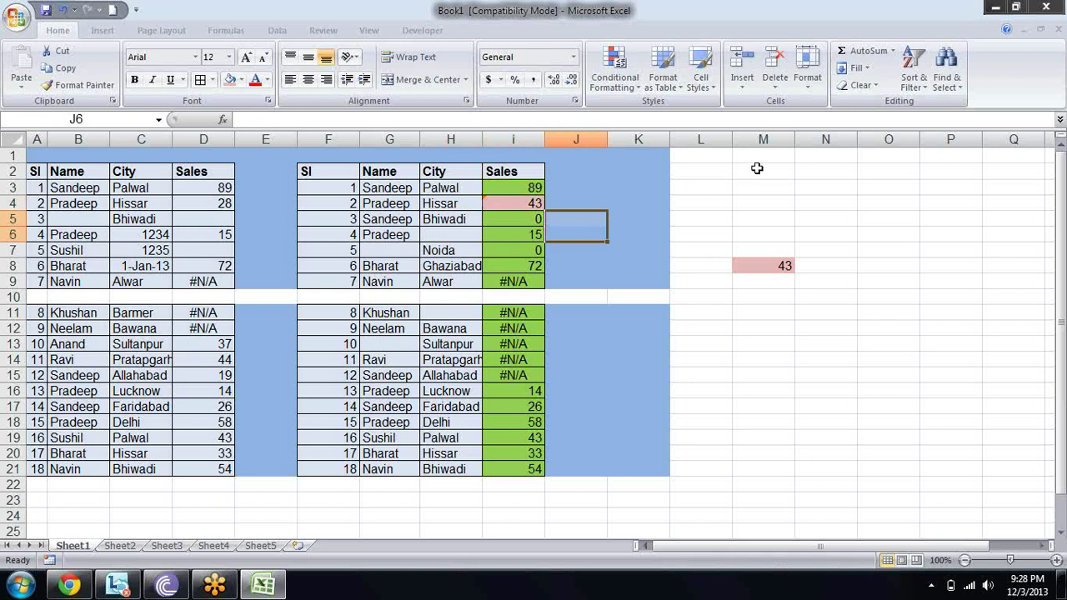
- Select the table range A2:I21 and turn on AutoFilter with Ctrl+Shift+L
{"action": "key", "text": "Left"}
{"action": "key", "text": "Left"}
{"action": "key", "text": "Left"}
{"action": "key", "text": "Up"}
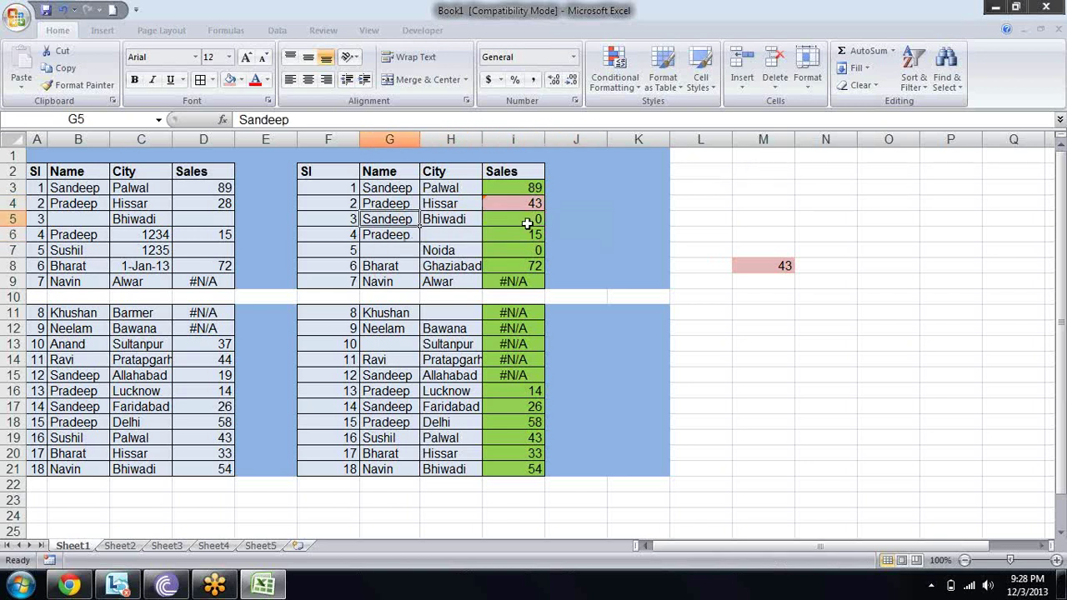
{"action": "key", "text": "Up"}
{"action": "key", "text": "Up"}
{"action": "key", "text": "Up"}
{"action": "key", "text": "Left"}
{"action": "key", "text": "Home"}
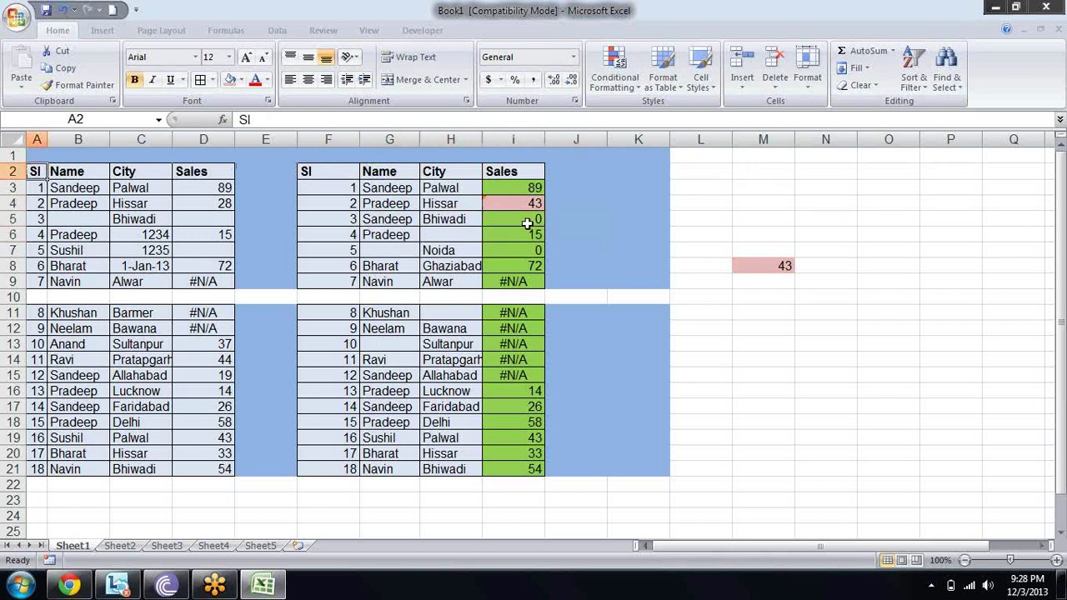
{"action": "key", "text": "shift+Right"}
{"action": "key", "text": "shift+Right"}
{"action": "key", "text": "shift+Right"}
{"action": "key", "text": "shift+Right"}
{"action": "key", "text": "shift+Right"}
{"action": "key", "text": "shift+Right"}
{"action": "key", "text": "ctrl+shift+Down"}
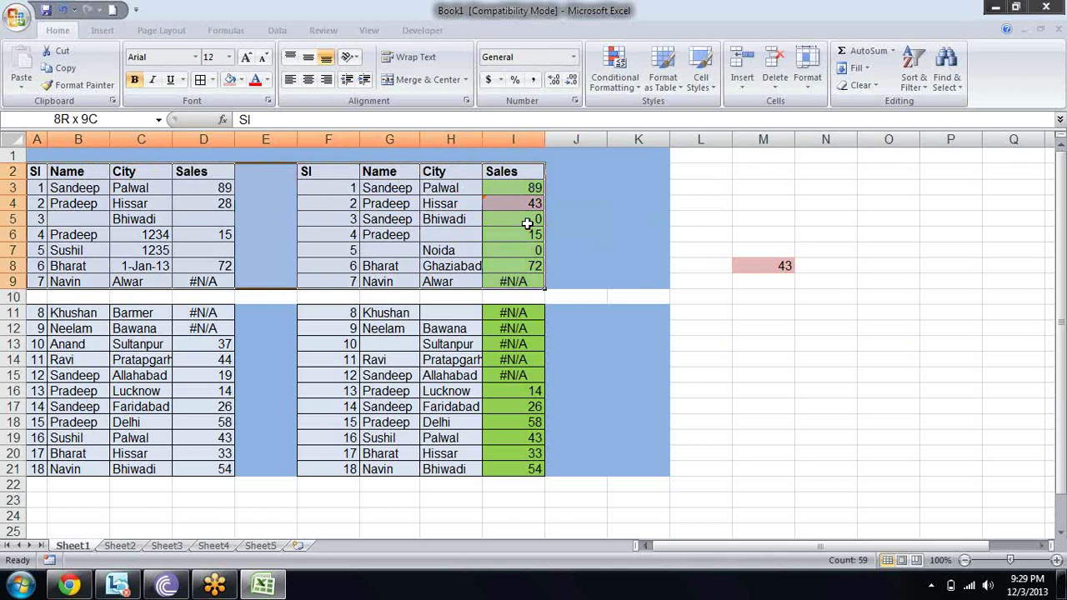
{"action": "key", "text": "shift+Down"}
{"action": "key", "text": "ctrl+shift+Down"}
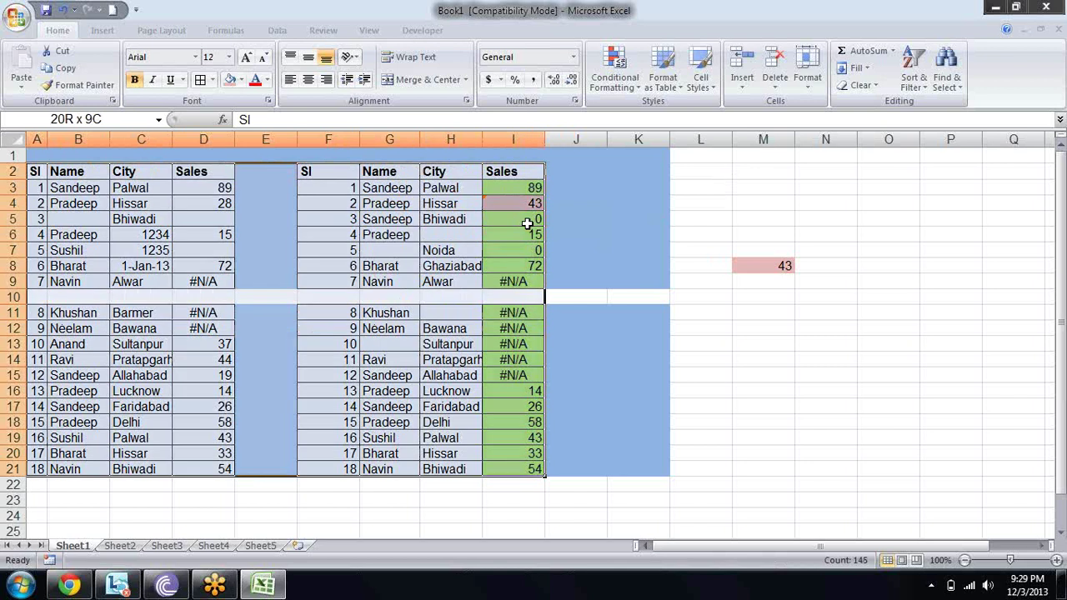
{"action": "key", "text": "ctrl+shift+l"}
- Filter the Name column to show only (Blanks)
{"action": "key", "text": "Right"}
{"action": "key", "text": "Right"}
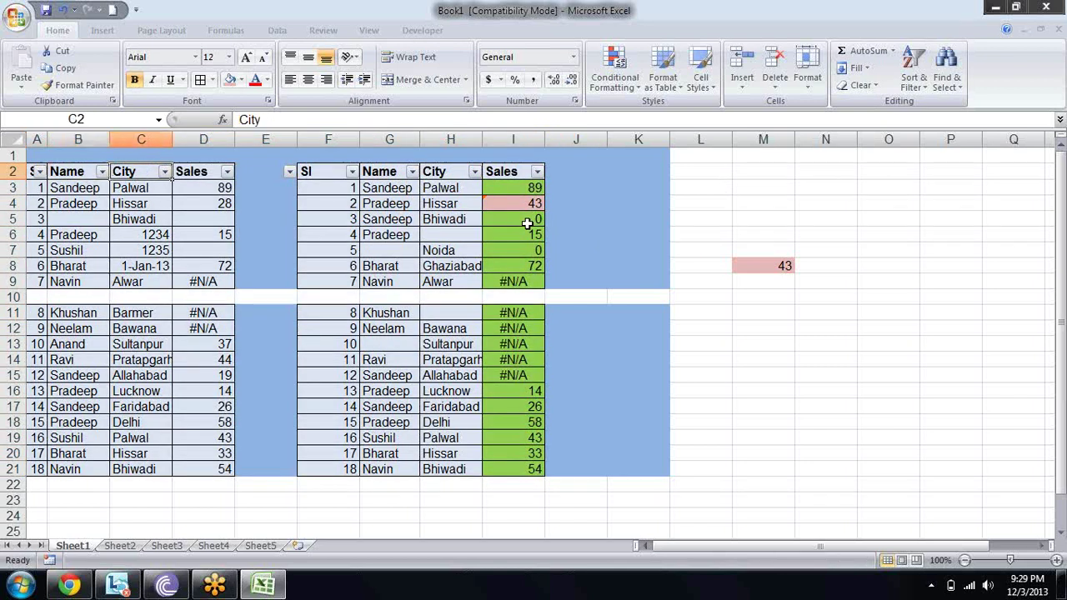
{"action": "key", "text": "Left"}
{"action": "key", "text": "Down"}
{"action": "key", "text": "Down"}
{"action": "key", "text": "Down"}
{"action": "key", "text": "Down"}
{"action": "key", "text": "Up"}
{"action": "key", "text": "Up"}
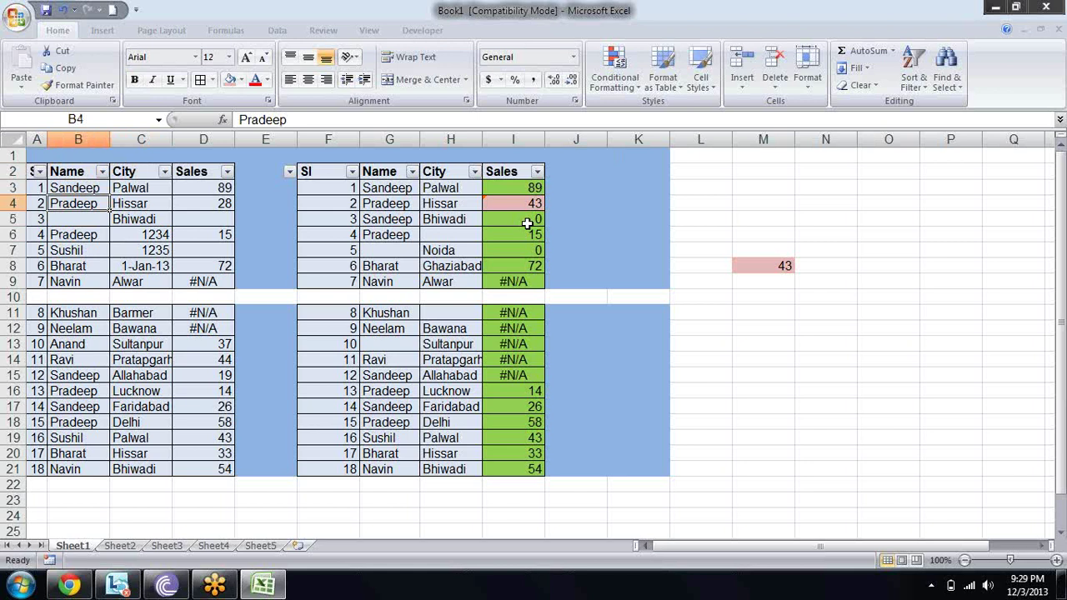
{"action": "key", "text": "Up"}
{"action": "key", "text": "Up"}
{"action": "key", "text": "alt+Down"}
{"action": "key", "text": "Down"}
{"action": "key", "text": "Down"}
{"action": "key", "text": "Down"}
{"action": "key", "text": "Down"}
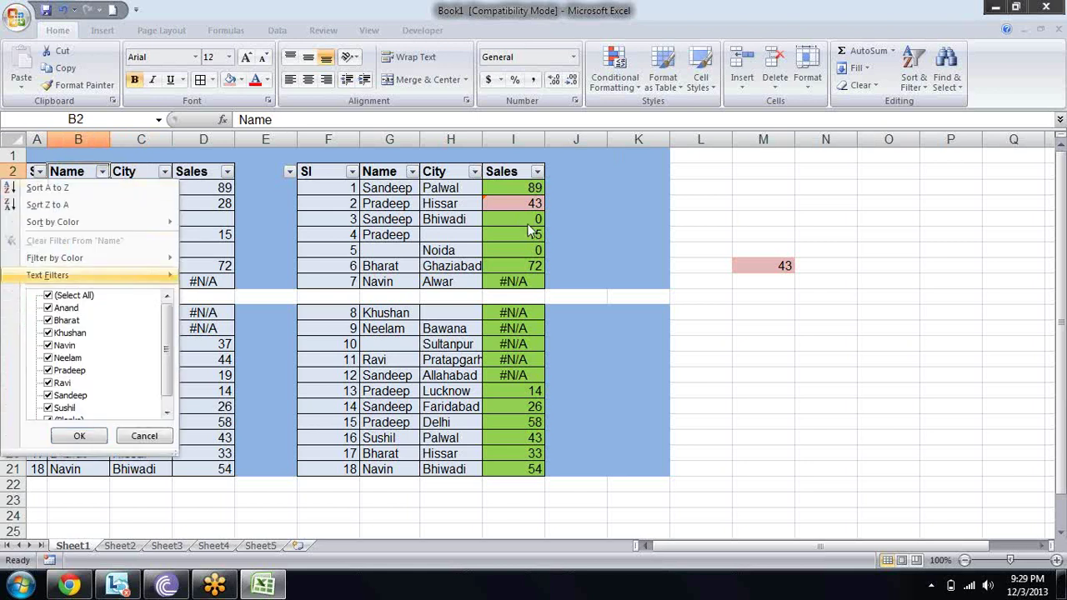
{"action": "key", "text": "Down"}
{"action": "key", "text": "space"}
{"action": "key", "text": "Down"}
{"action": "key", "text": "Down"}
{"action": "key", "text": "Down"}
{"action": "key", "text": "Down"}
{"action": "key", "text": "Down"}
{"action": "key", "text": "Down"}
{"action": "key", "text": "Down"}
{"action": "key", "text": "Down"}
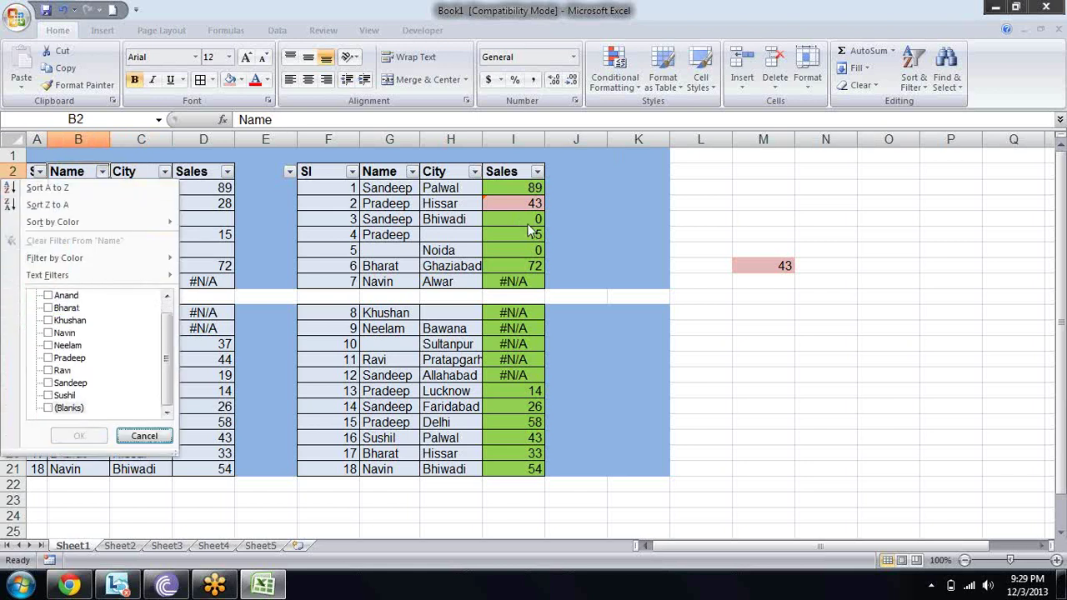
{"action": "key", "text": "space"}
{"action": "key", "text": "Tab"}
{"action": "key", "text": "Return"}
{"action": "key", "text": "Down"}
{"action": "key", "text": "Down"}
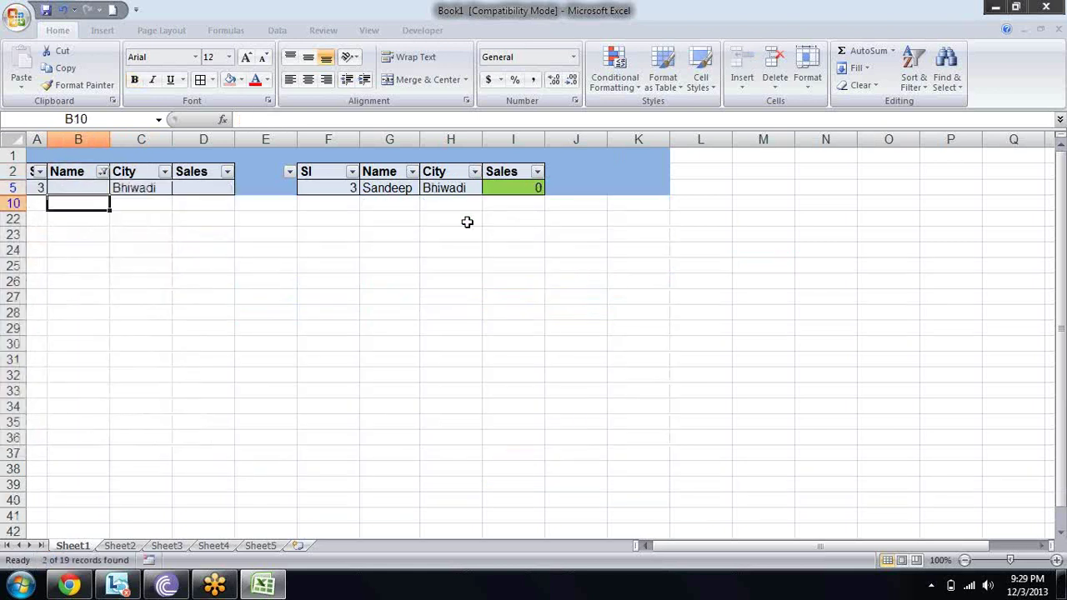
- Select rows 5 through 10 and delete them
{"action": "left_click", "coordinate": [12, 188]}
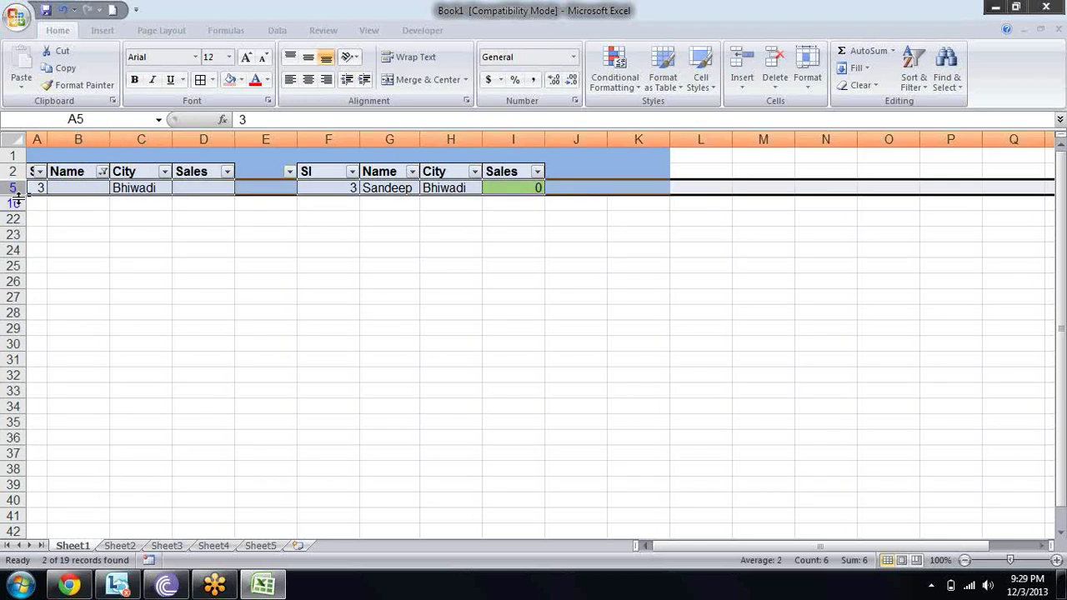
{"action": "left_click", "coordinate": [12, 203]}
{"action": "left_click", "coordinate": [11, 187]}
{"action": "left_click", "coordinate": [8, 204]}
{"action": "left_click_drag", "start_coordinate": [12, 187], "coordinate": [13, 203]}
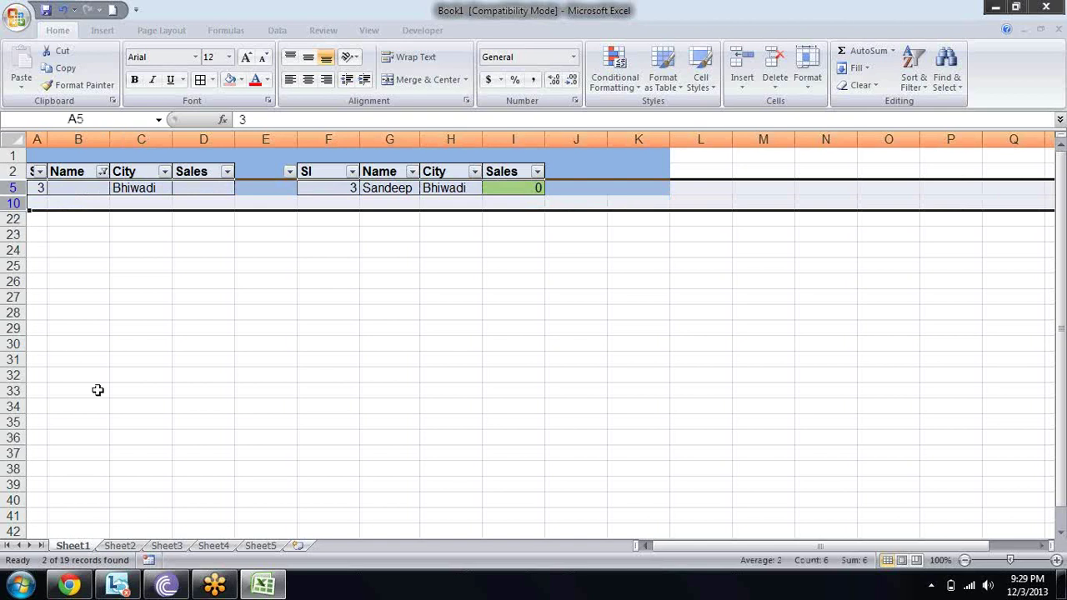
{"action": "key", "text": "Up"}
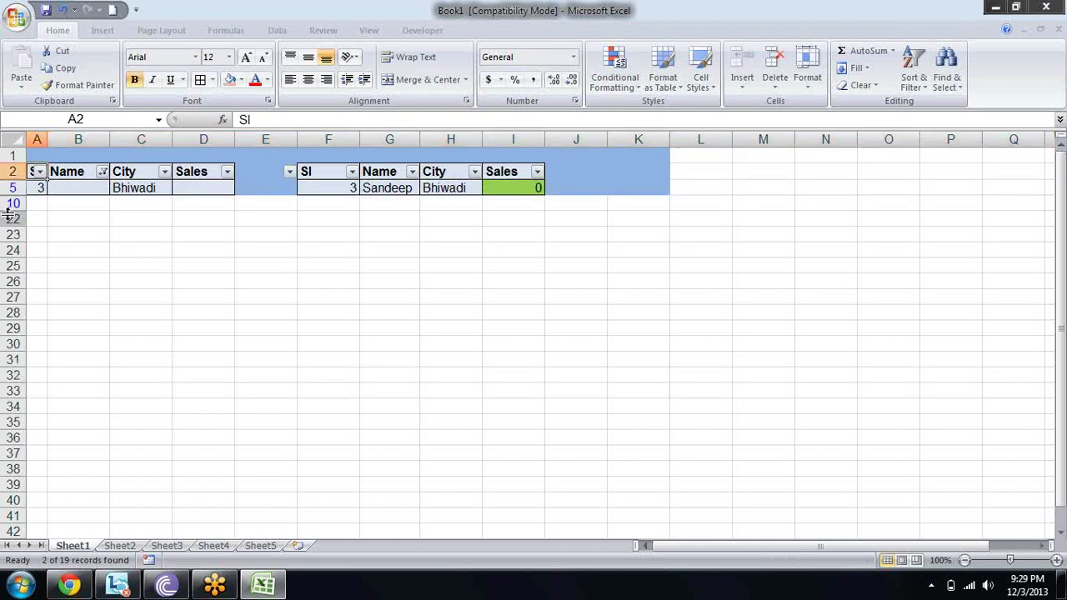
{"action": "left_click_drag", "start_coordinate": [11, 188], "coordinate": [12, 203]}
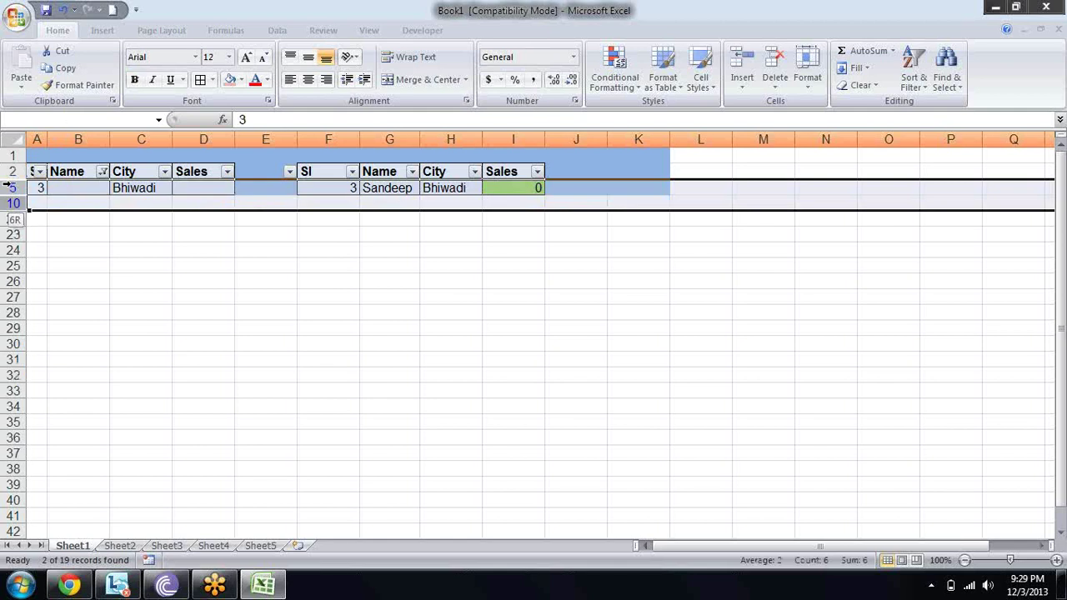
{"action": "key", "text": "alt+e"}
{"action": "key", "text": "d"}
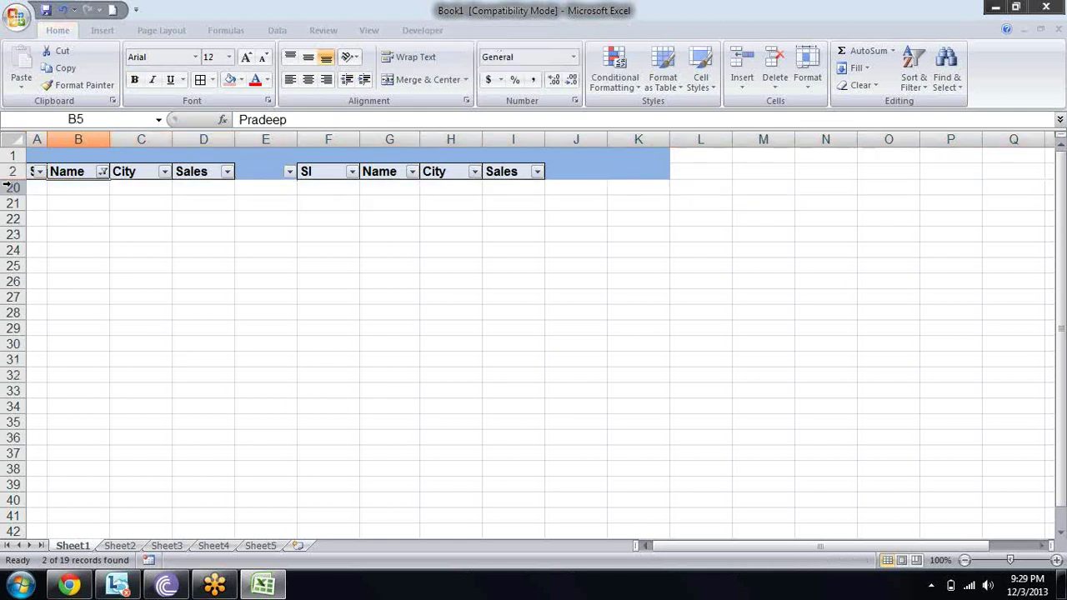
- Check Select All in the Name filter to show every row again
{"action": "key", "text": "Right"}
{"action": "key", "text": "Up"}
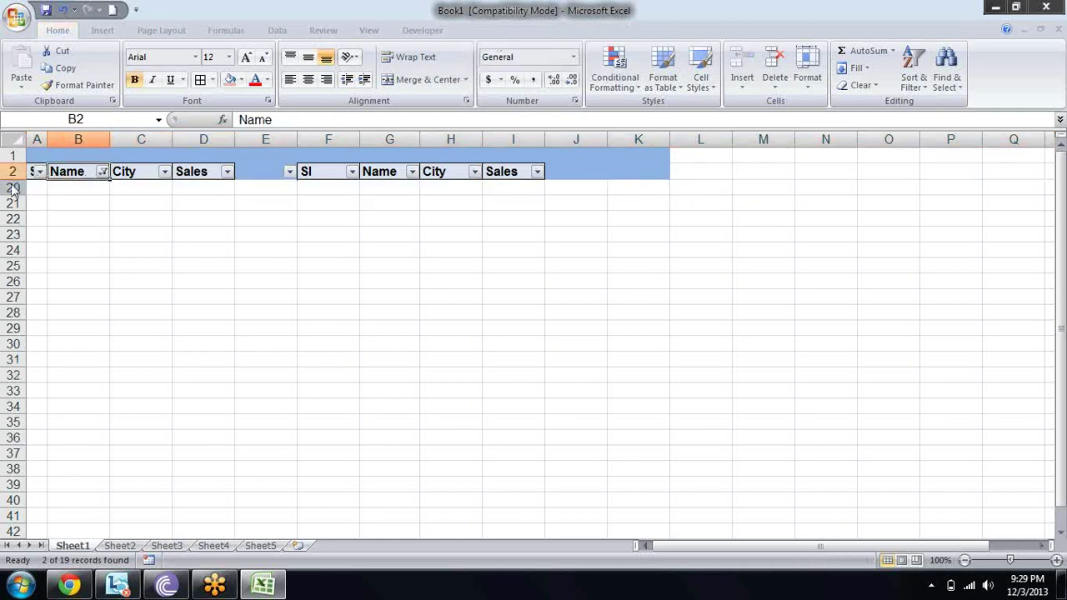
{"action": "key", "text": "alt+Down"}
{"action": "key", "text": "Down"}
{"action": "key", "text": "Down"}
{"action": "key", "text": "Down"}
{"action": "key", "text": "Up"}
{"action": "key", "text": "space"}
{"action": "key", "text": "Return"}
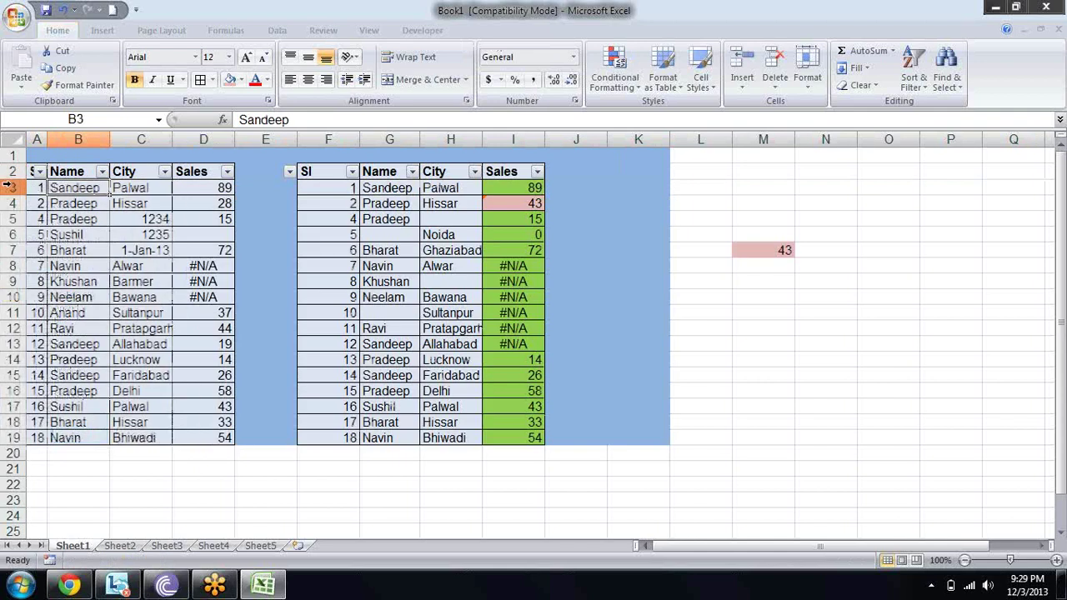
{"action": "key", "text": "Down"}
{"action": "key", "text": "Down"}
{"action": "key", "text": "Down"}
{"action": "key", "text": "Down"}
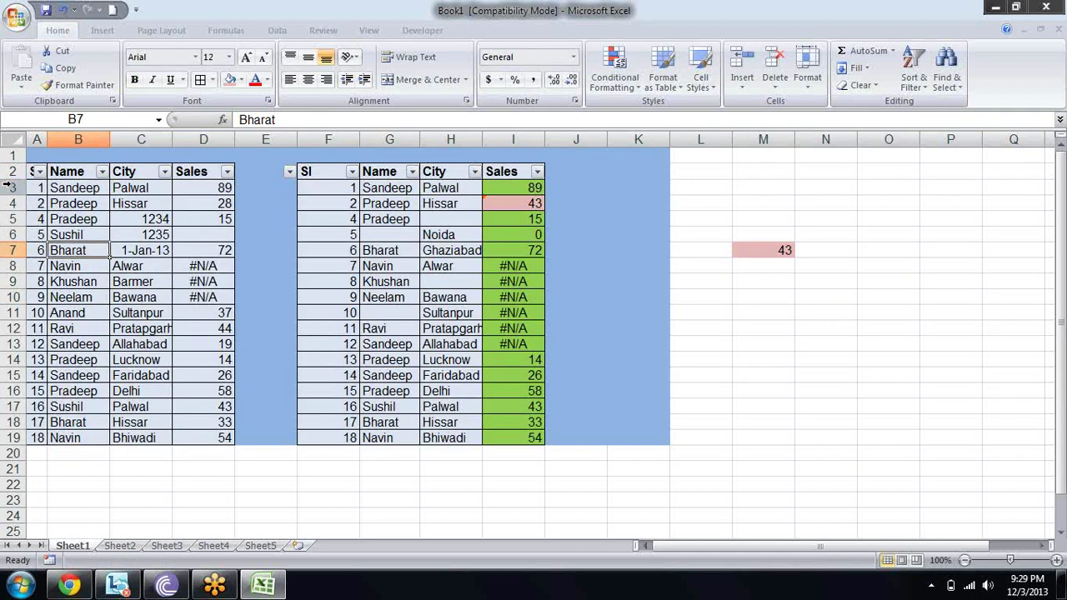
- Undo the filter and deletion changes to restore blank-name rows 5 and 10
{"action": "key", "text": "alt+Down"}
{"action": "key", "text": "space"}
{"action": "key", "text": "Return"}
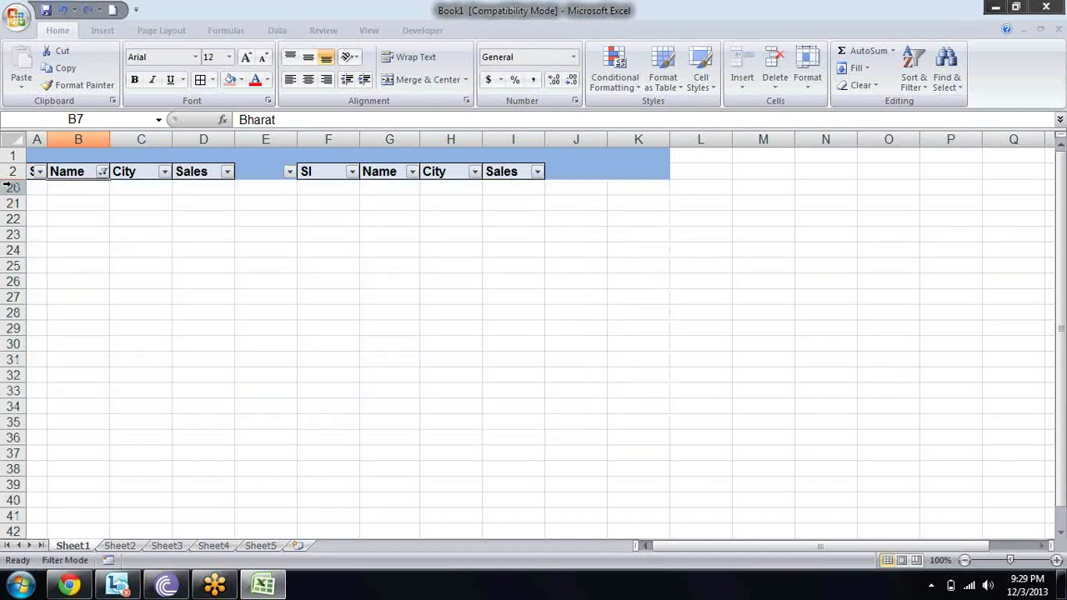
{"action": "left_click", "coordinate": [7, 188]}
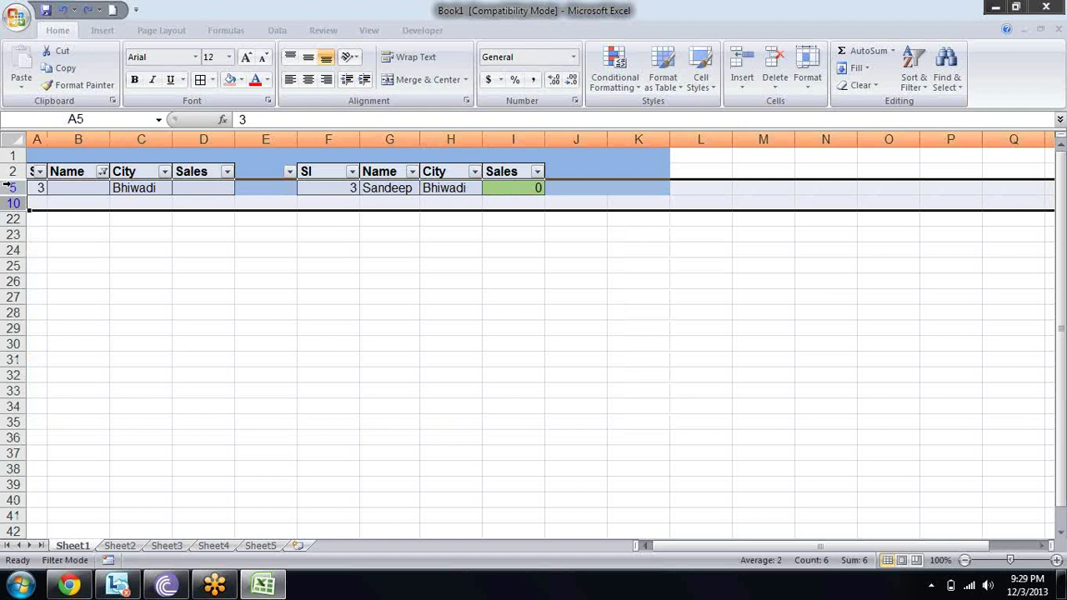
- Close the Name filter list unchanged and select rows 5 through 10
{"action": "key", "text": "Up"}
{"action": "key", "text": "Right"}
{"action": "key", "text": "alt+Down"}
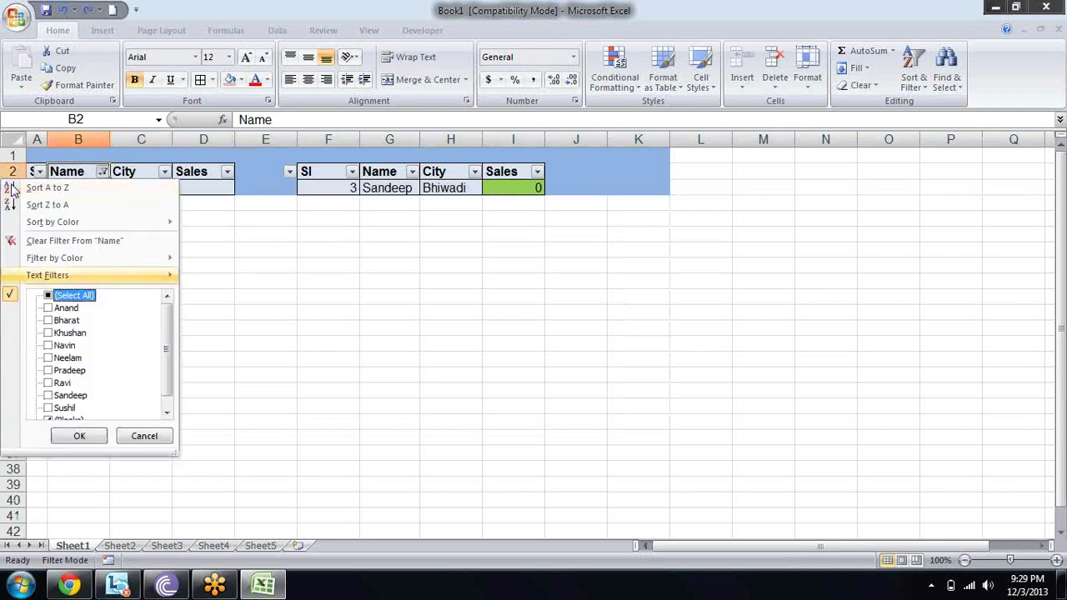
{"action": "key", "text": "Tab"}
{"action": "key", "text": "Return"}
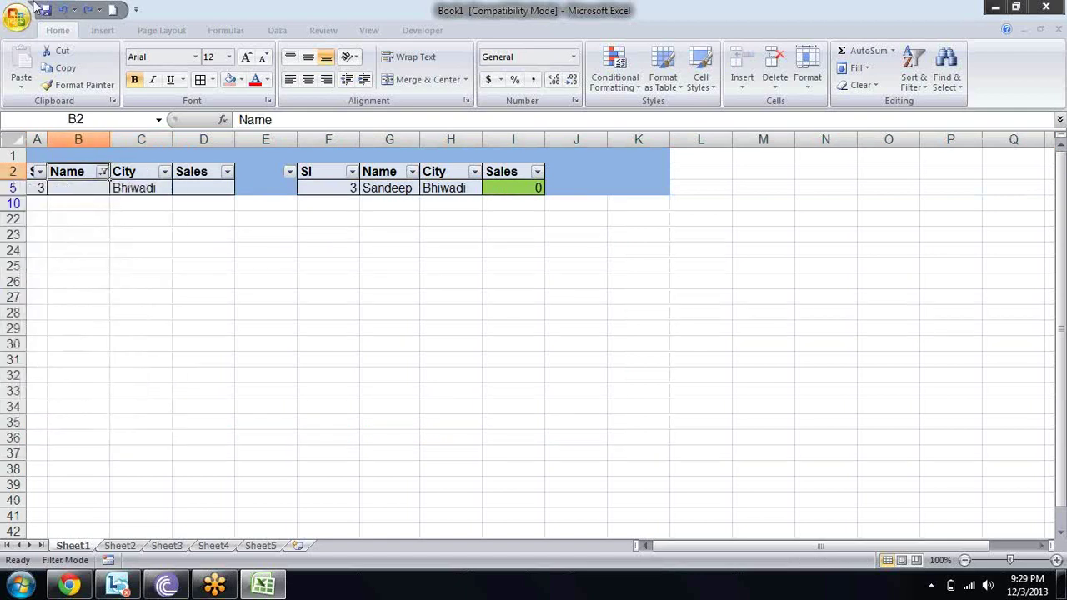
{"action": "left_click_drag", "start_coordinate": [14, 187], "coordinate": [15, 204]}
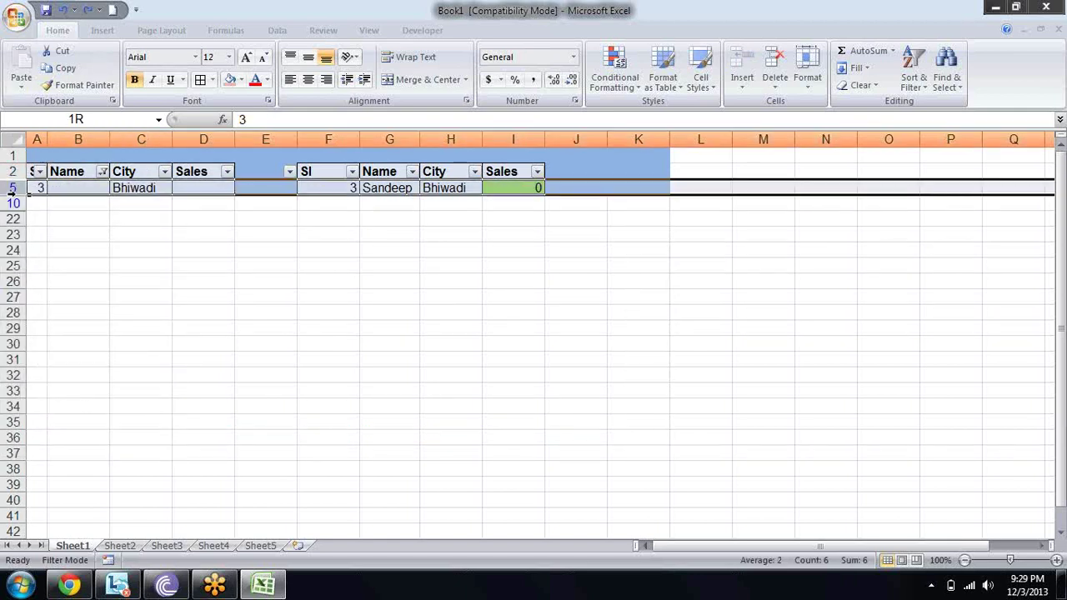
- Apply Go To Special Visible cells only so just rows 5 and 10 stay selected
{"action": "left_click", "coordinate": [946, 62]}
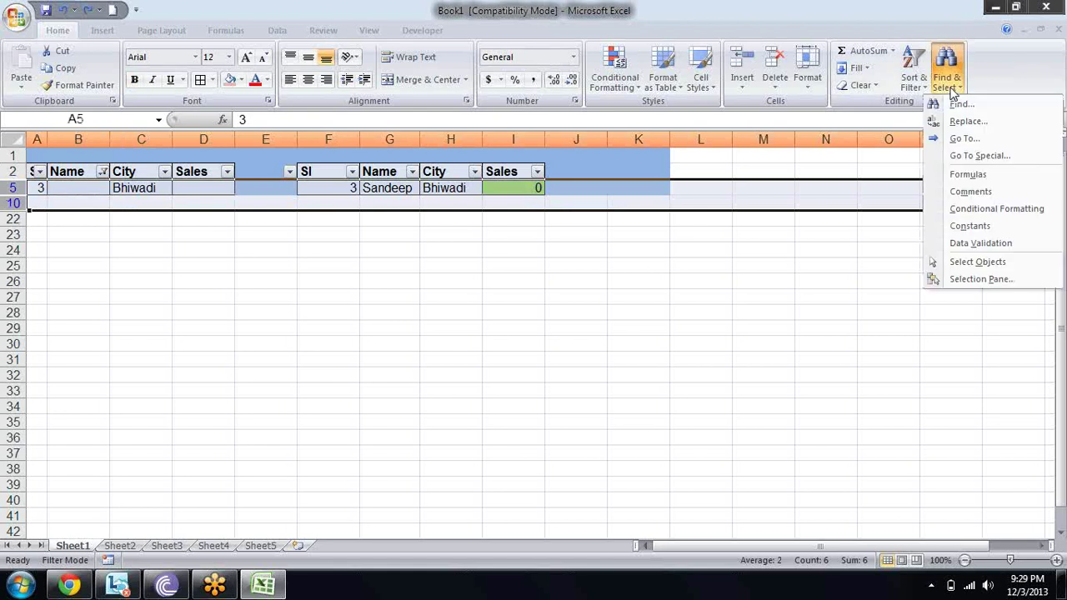
{"action": "left_click", "coordinate": [957, 155]}
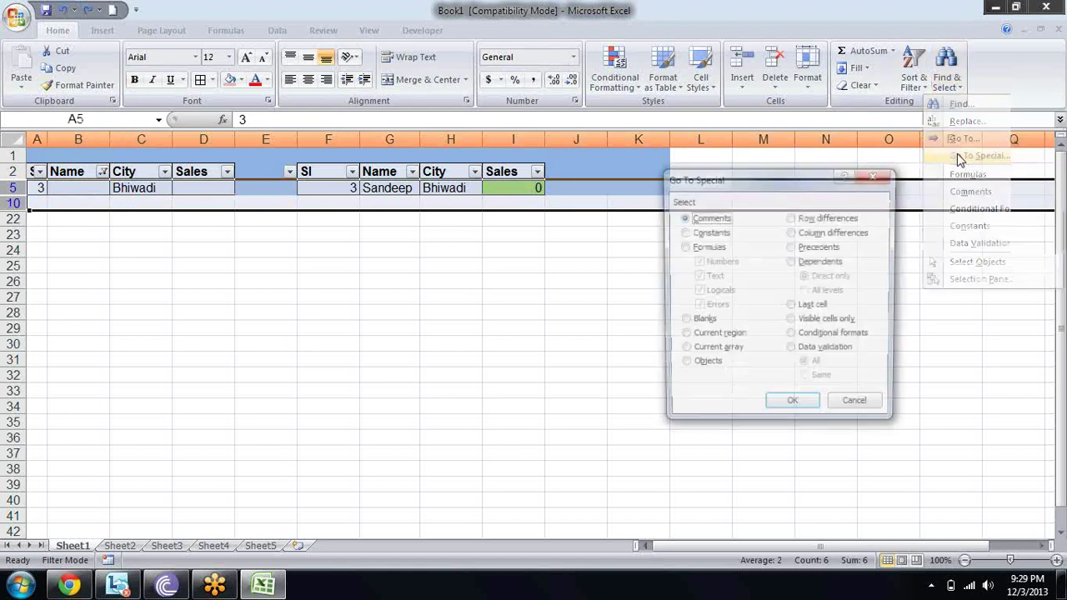
{"action": "left_click", "coordinate": [845, 323]}
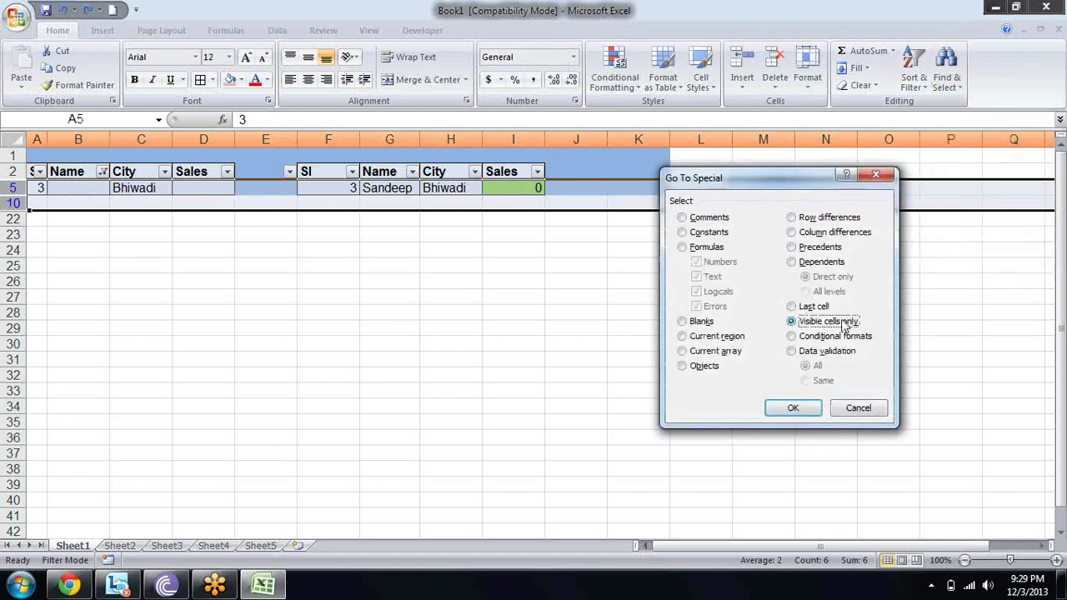
{"action": "left_click", "coordinate": [796, 408]}
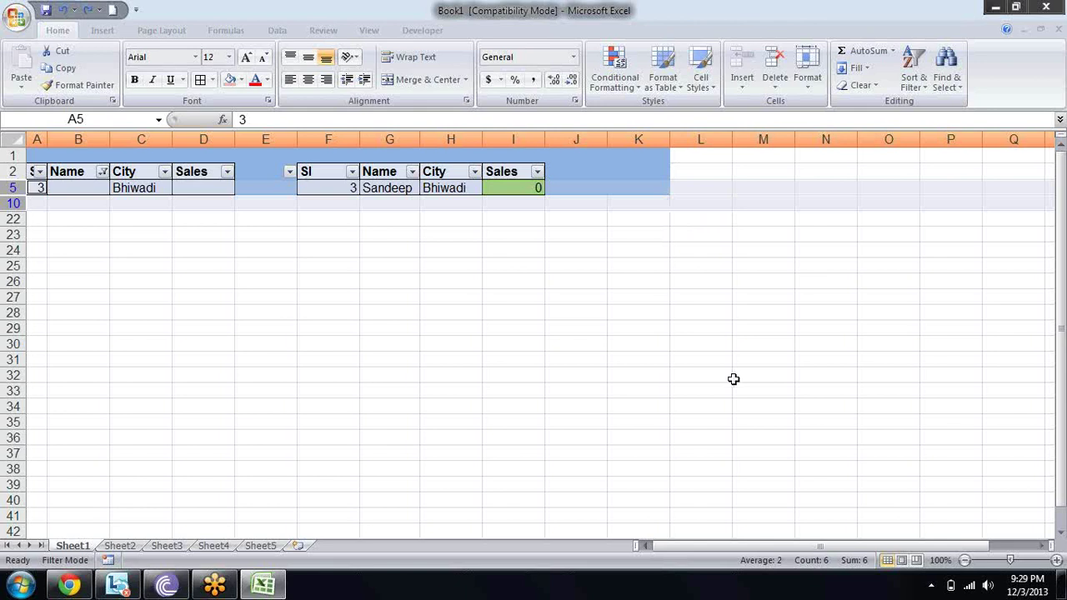
- Enter 4 in A5 and reset the Name filter in B2 to Select All, showing all 18 rows
{"action": "type", "text": "4"}
{"action": "key", "text": "ctrl+Return"}
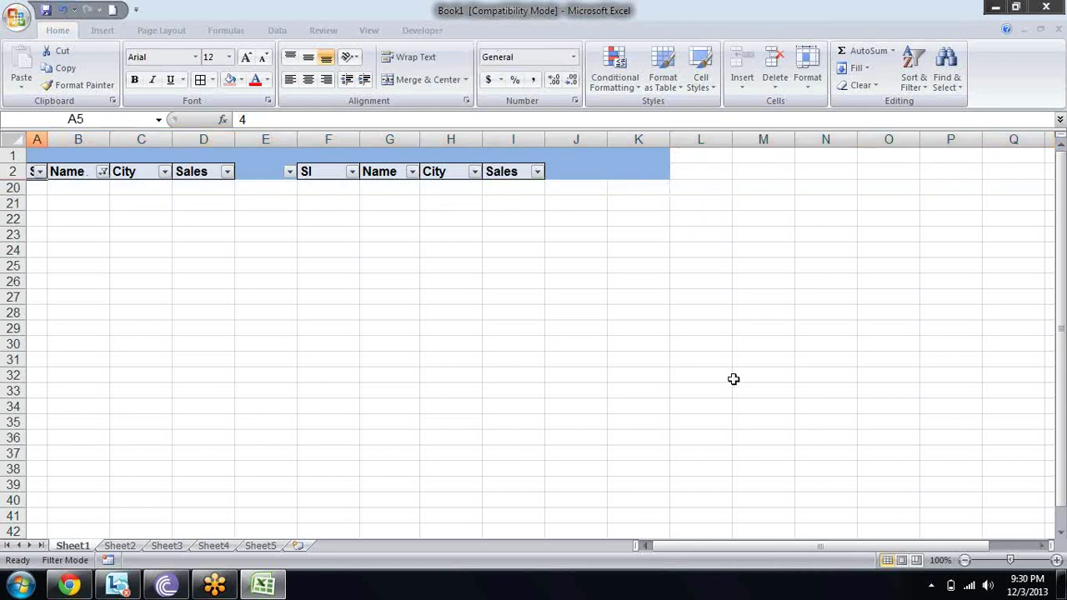
{"action": "key", "text": "Up"}
{"action": "key", "text": "Right"}
{"action": "key", "text": "alt+Down"}
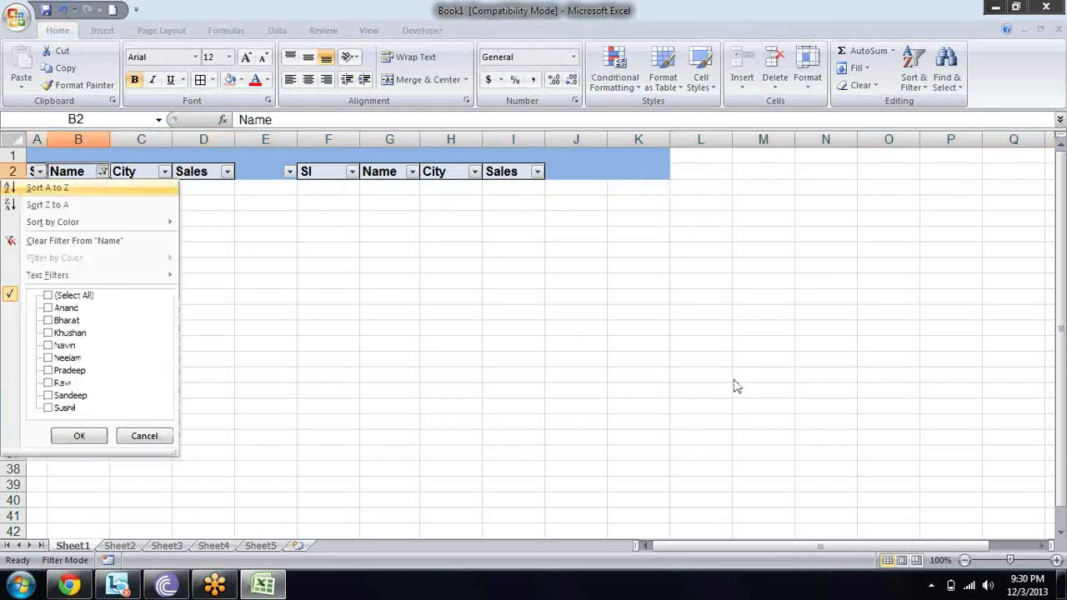
{"action": "key", "text": "Down"}
{"action": "key", "text": "Down"}
{"action": "key", "text": "Down"}
{"action": "key", "text": "Down"}
{"action": "key", "text": "space"}
{"action": "key", "text": "Return"}
{"action": "key", "text": "Right"}
{"action": "key", "text": "Right"}
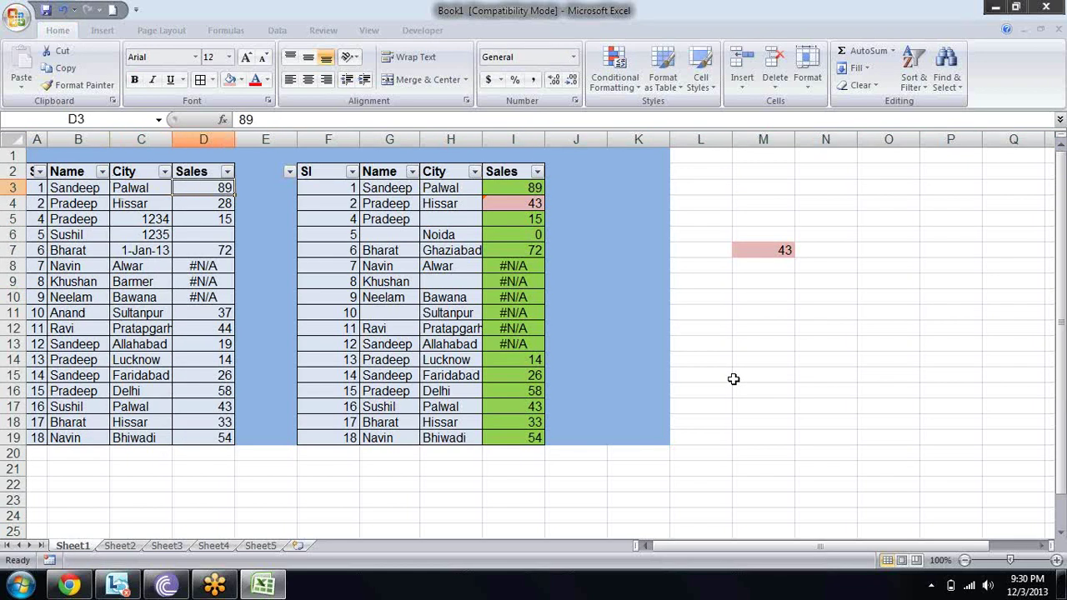
{"action": "left_click", "coordinate": [960, 89]}
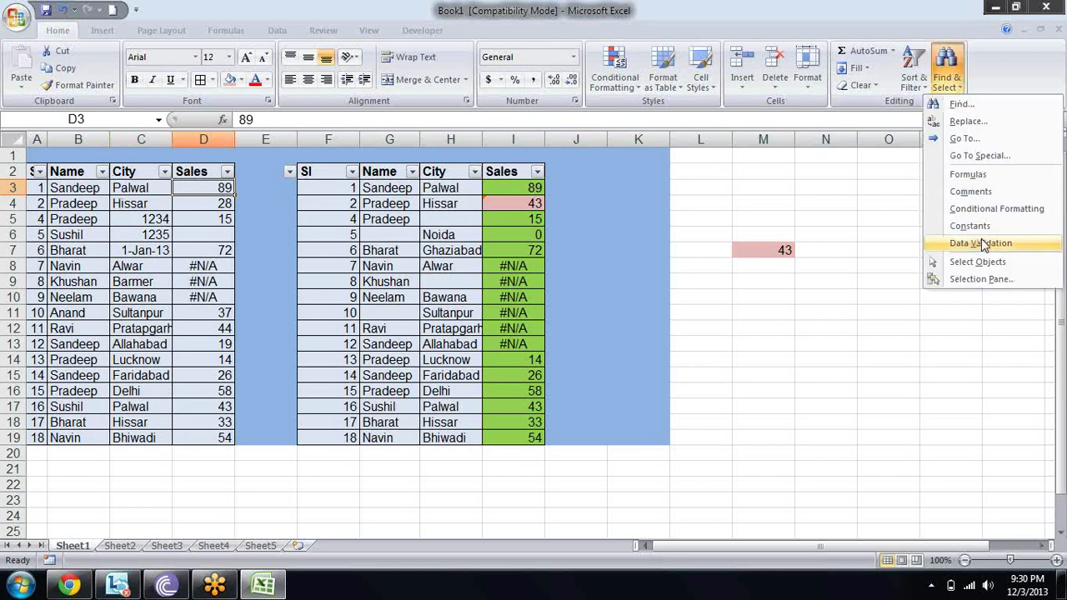
{"action": "left_click", "coordinate": [982, 157]}
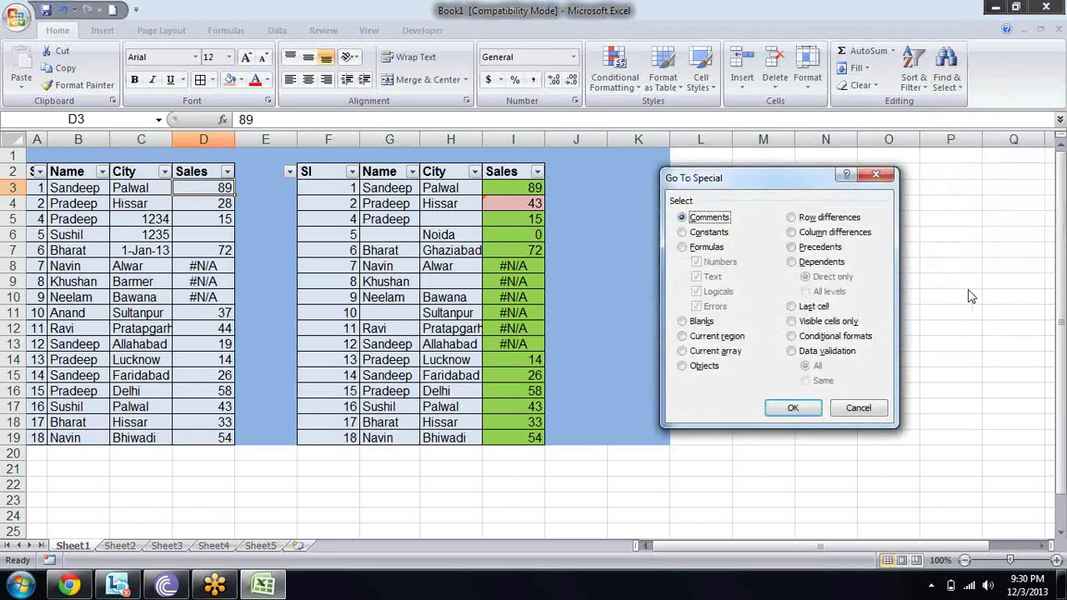
{"action": "left_click", "coordinate": [869, 342]}
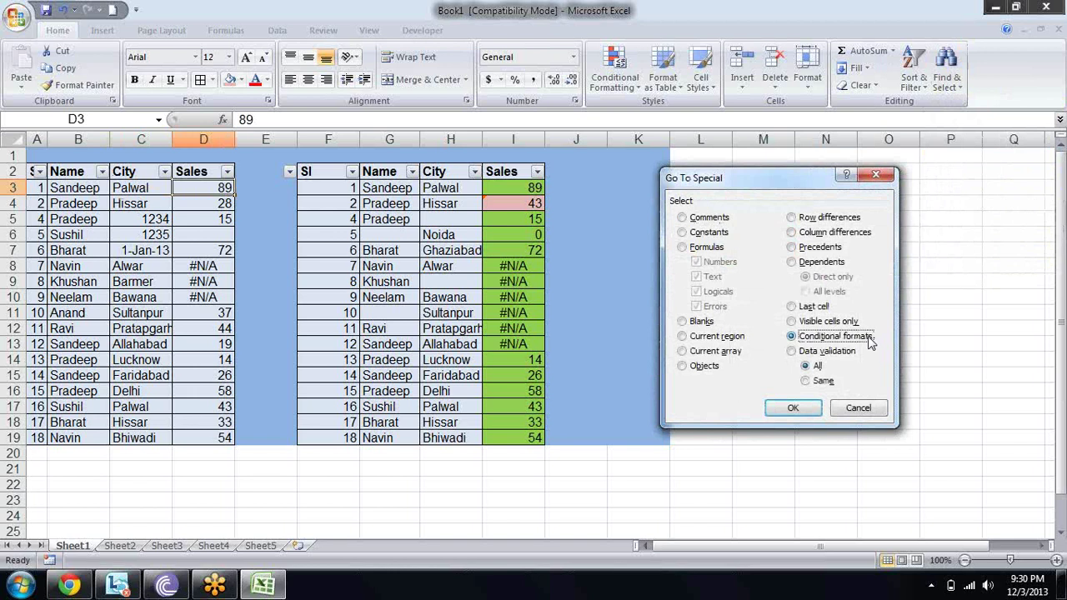
{"action": "left_click", "coordinate": [843, 353]}
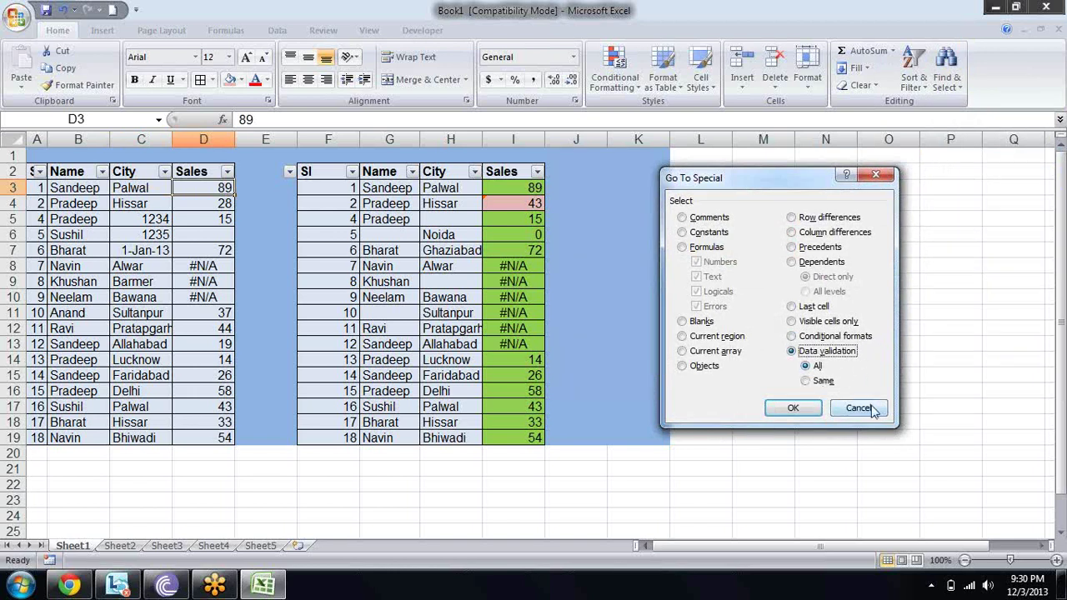
{"action": "left_click", "coordinate": [858, 407]}
{"action": "left_click", "coordinate": [953, 89]}
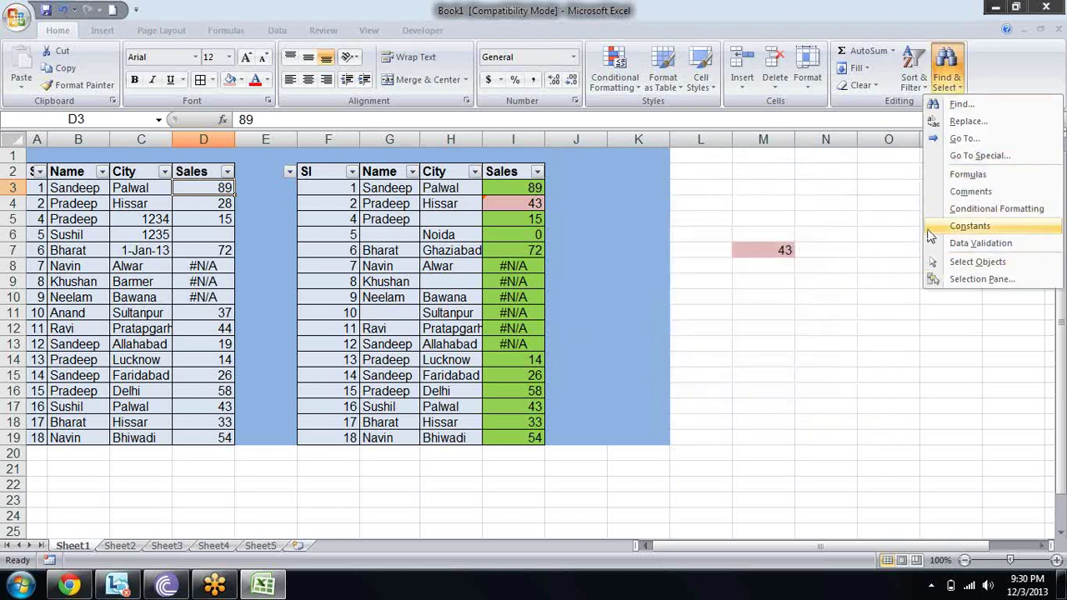
{"action": "left_click", "coordinate": [953, 157]}
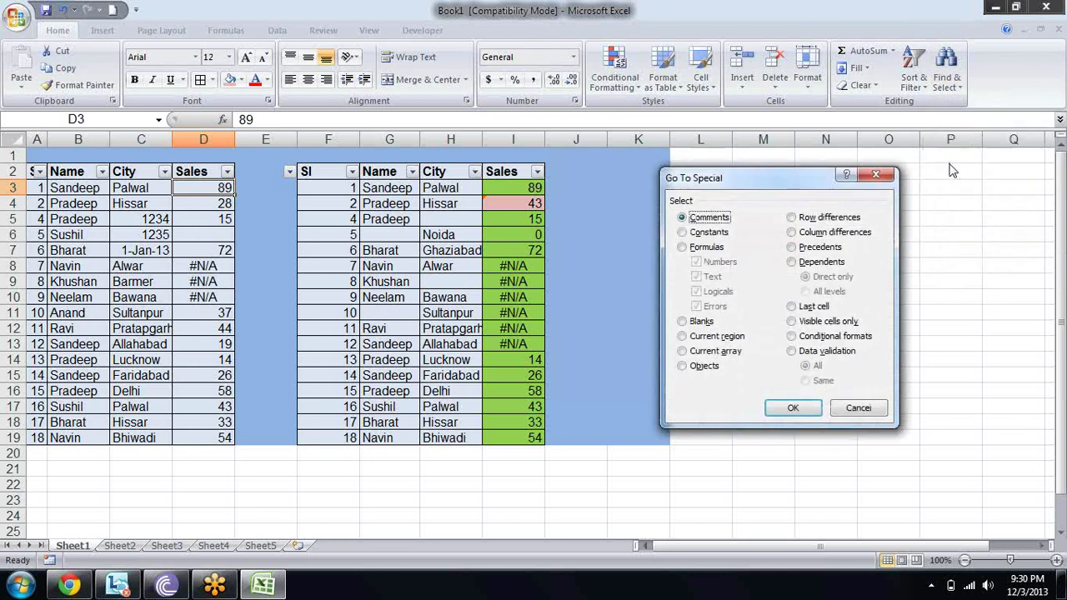
{"action": "key", "text": "Escape"}
{"action": "left_click", "coordinate": [718, 345]}
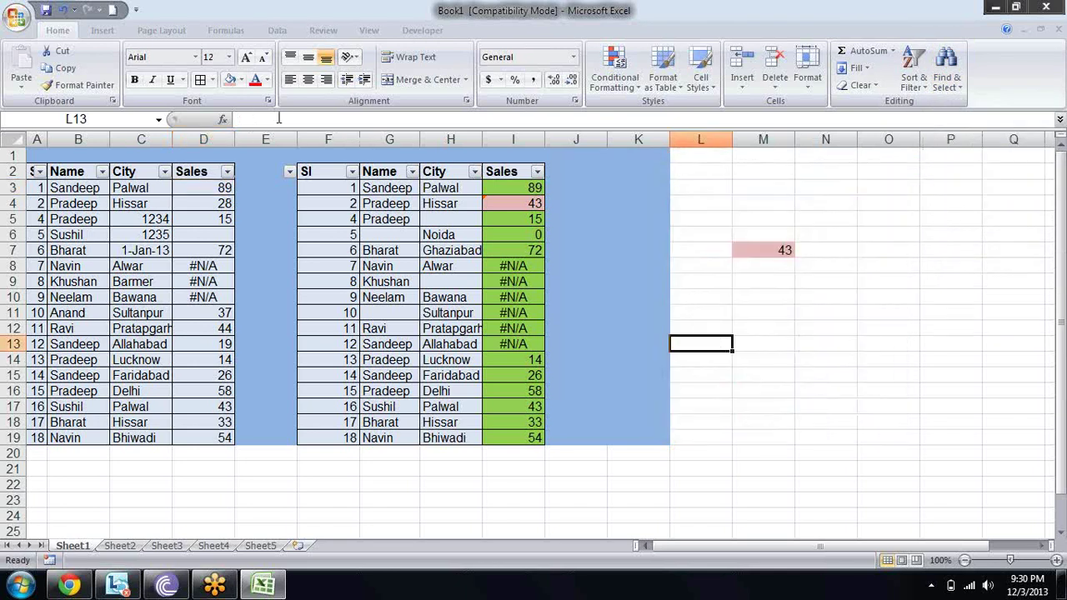
{"action": "left_click", "coordinate": [103, 31]}
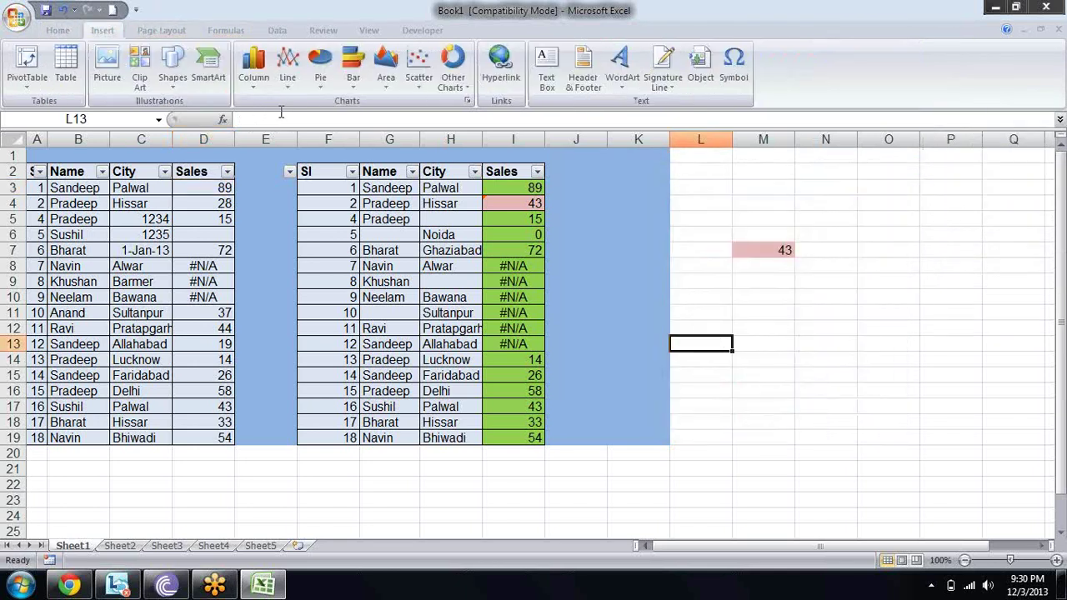
{"action": "left_click", "coordinate": [185, 83]}
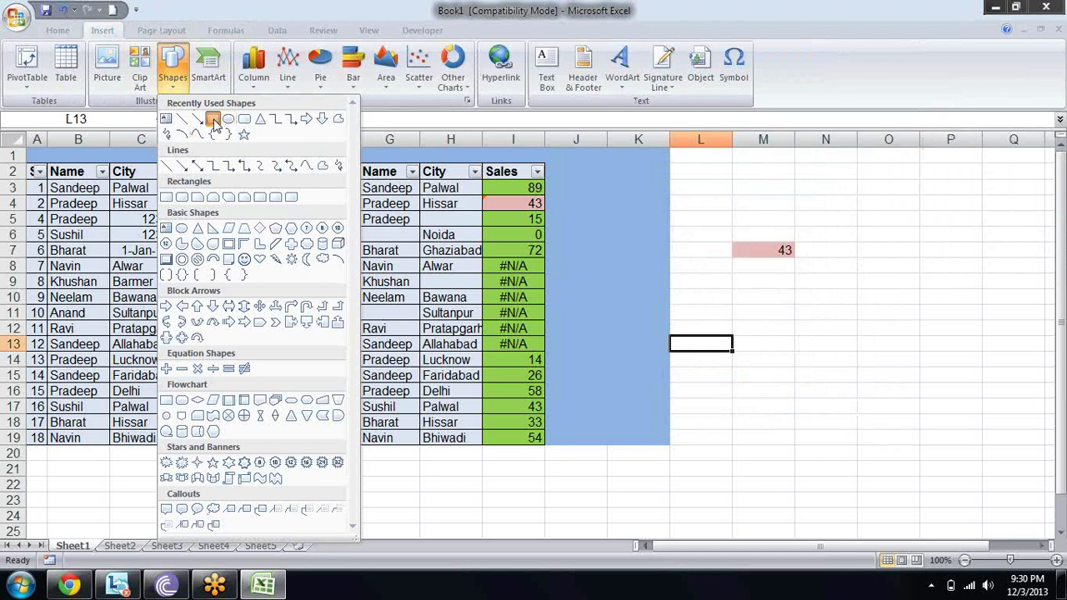
{"action": "left_click", "coordinate": [206, 115]}
{"action": "left_click_drag", "start_coordinate": [288, 406], "coordinate": [517, 504]}
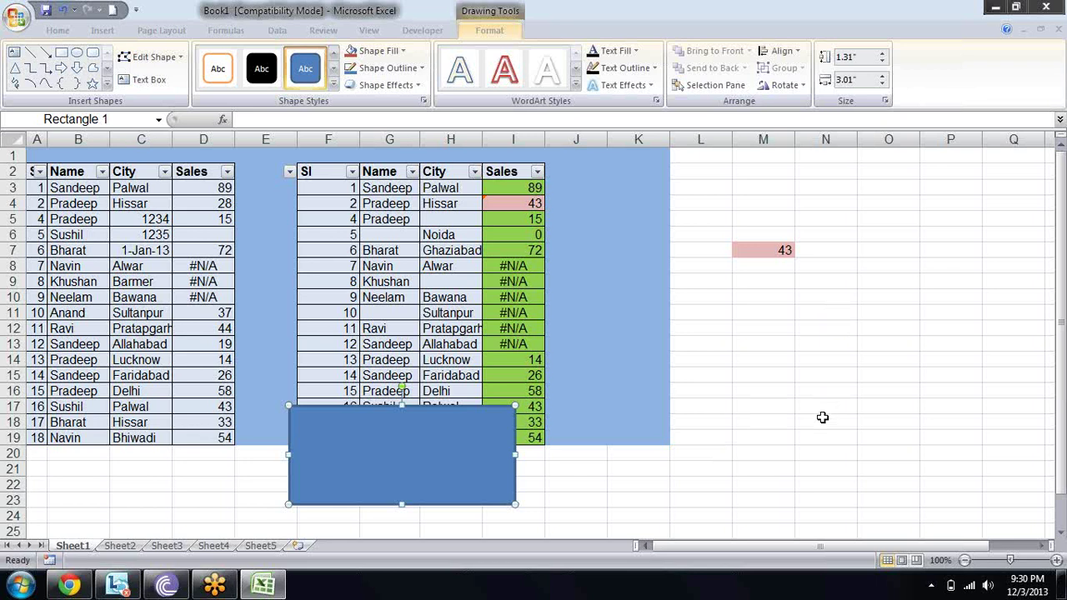
{"action": "left_click", "coordinate": [762, 359]}
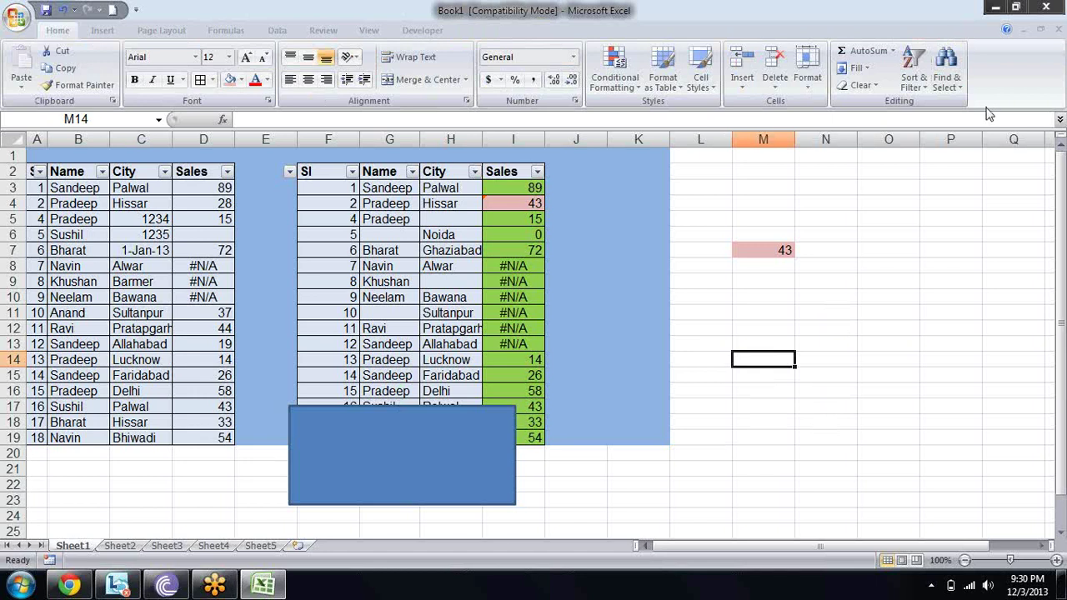
{"action": "left_click", "coordinate": [957, 87]}
{"action": "left_click", "coordinate": [977, 155]}
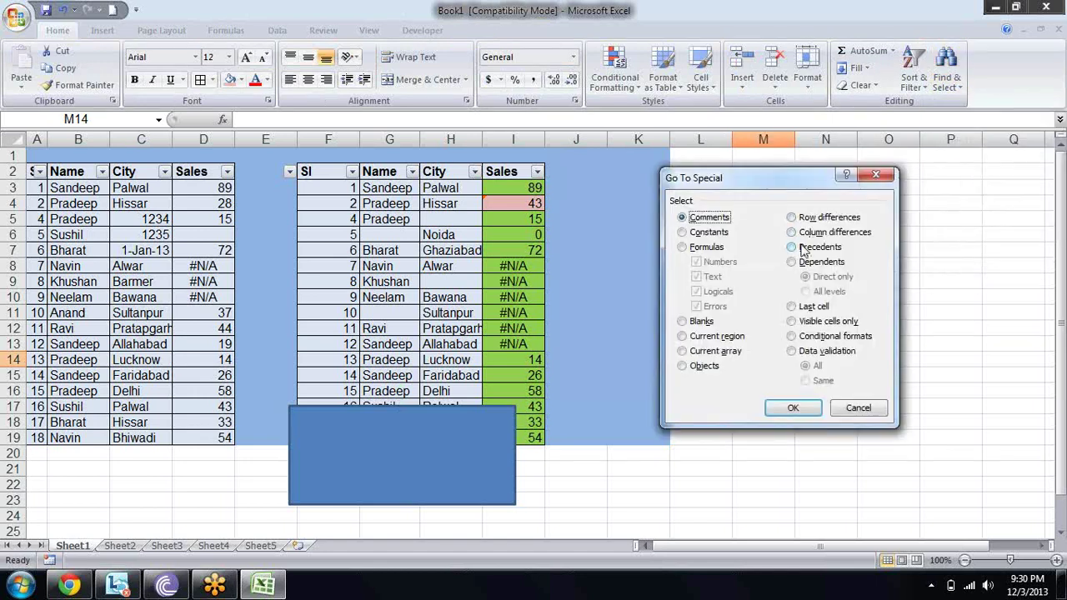
{"action": "left_click", "coordinate": [696, 367]}
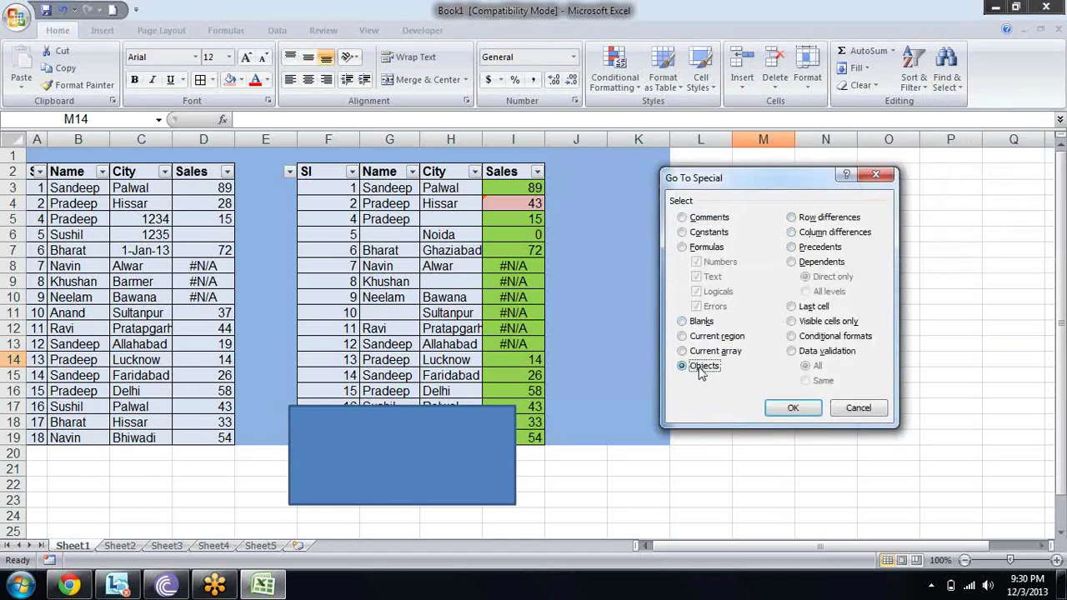
{"action": "left_click", "coordinate": [786, 407]}
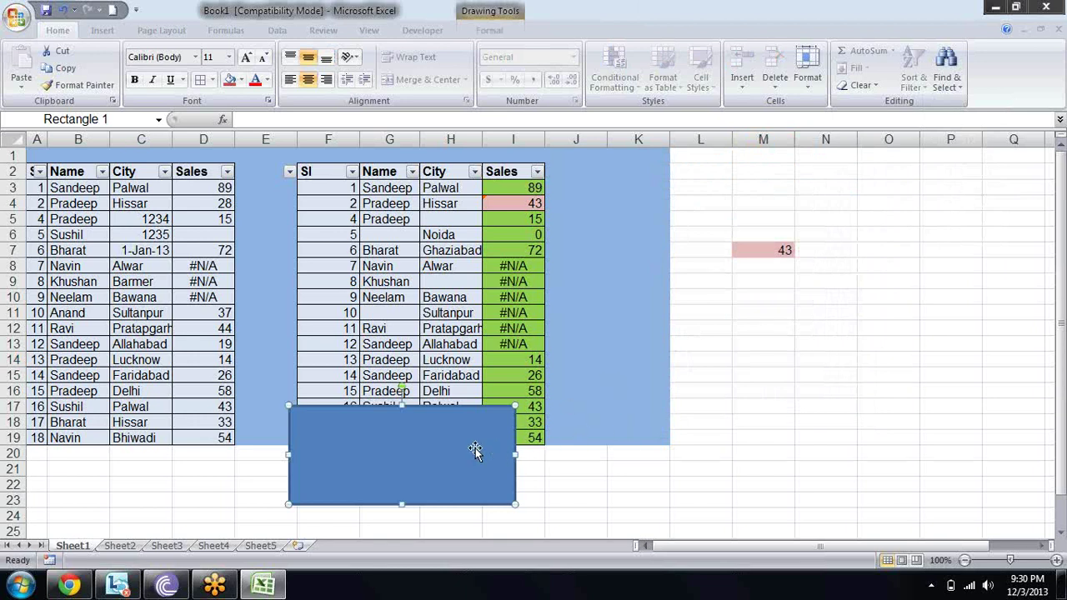
{"action": "left_click", "coordinate": [796, 355]}
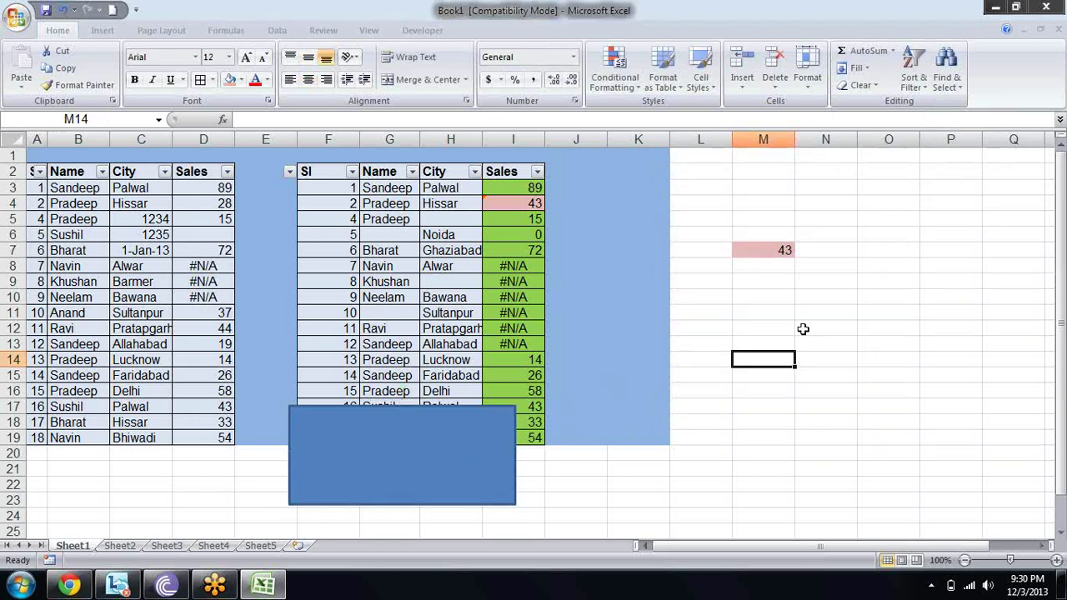
{"action": "left_click", "coordinate": [435, 467]}
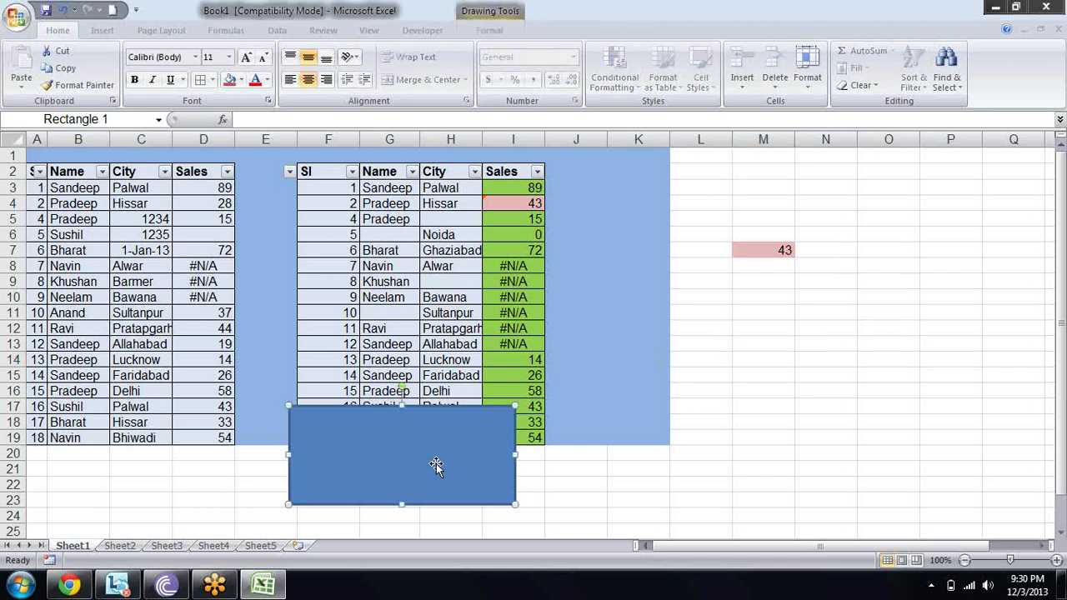
{"action": "key", "text": "Delete"}
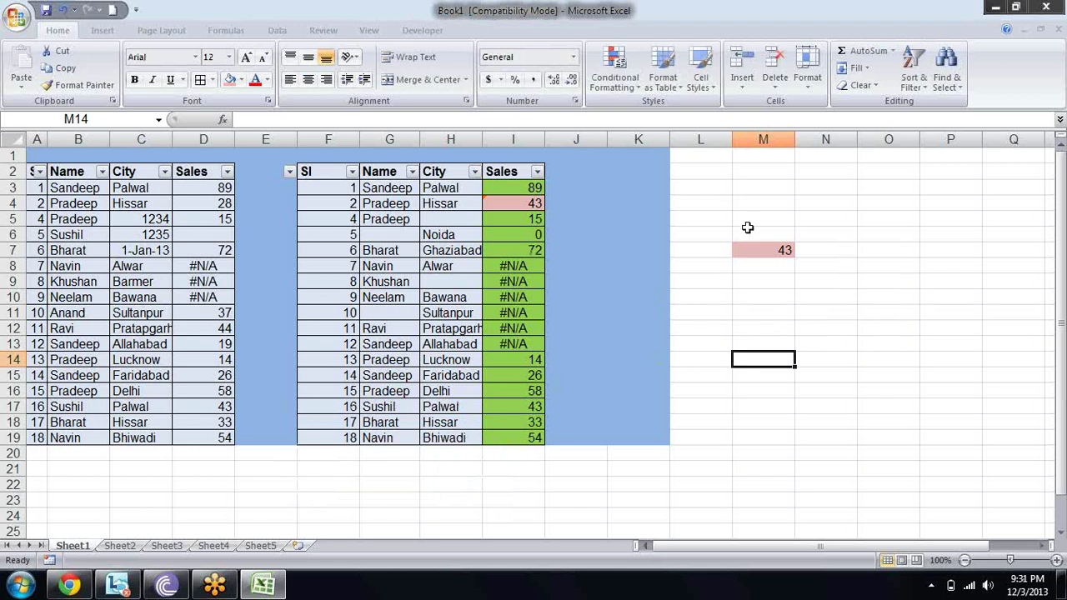
- Leave cell N8 and move to the blank Sheet3
{"action": "left_click", "coordinate": [807, 267]}
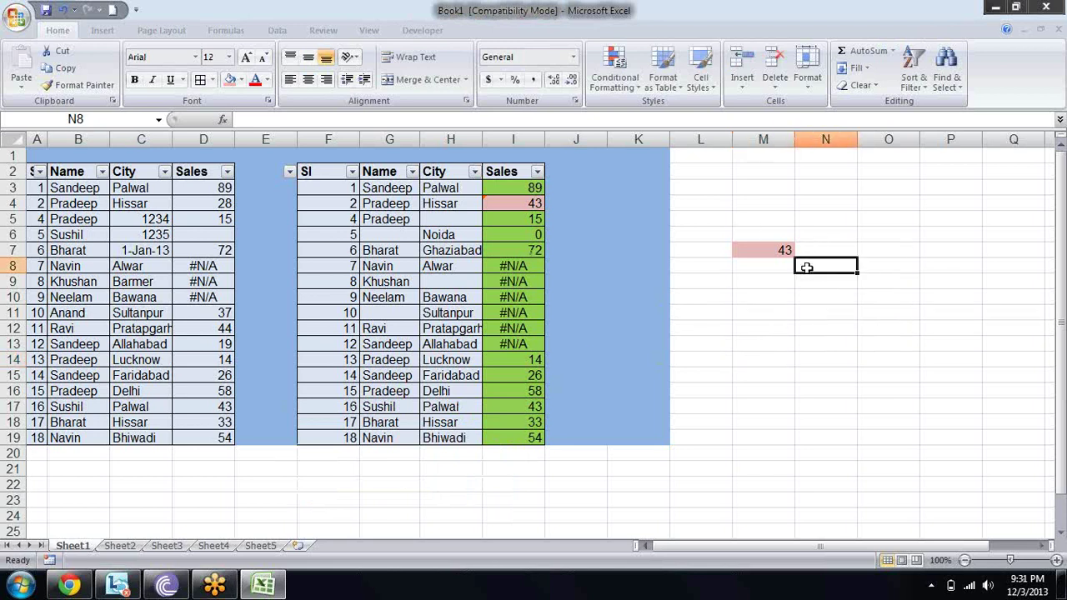
{"action": "key", "text": "Left"}
{"action": "key", "text": "Left"}
{"action": "key", "text": "Left"}
{"action": "key", "text": "Right"}
{"action": "key", "text": "Right"}
{"action": "key", "text": "Right"}
{"action": "left_click", "coordinate": [167, 546]}
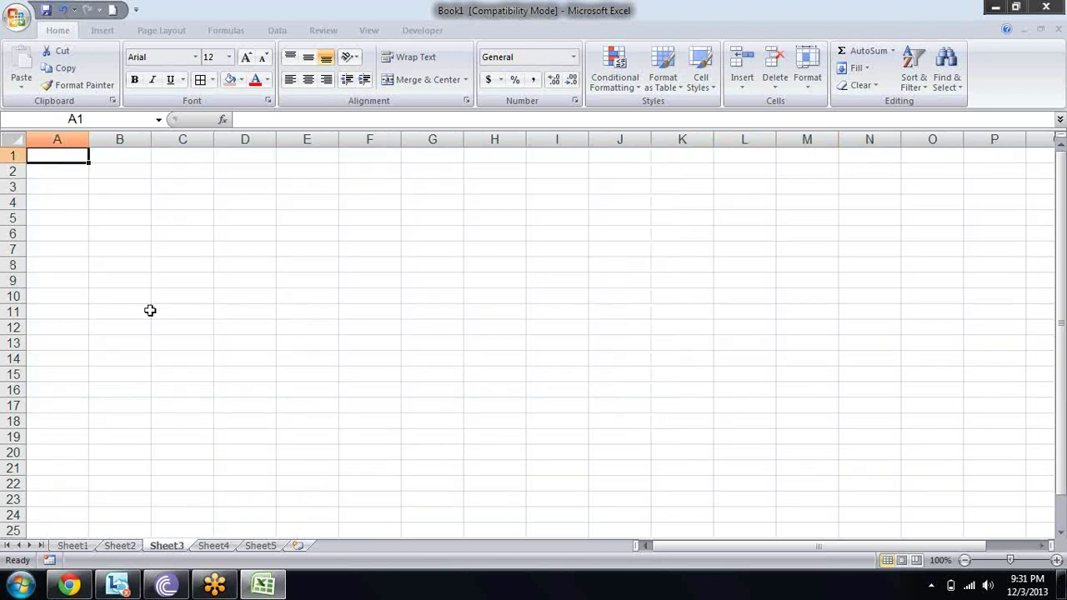
- Check A2's Data Validation settings (any value allowed) and close the dialog unchanged
{"action": "key", "text": "Down"}
{"action": "key", "text": "Down"}
{"action": "key", "text": "Up"}
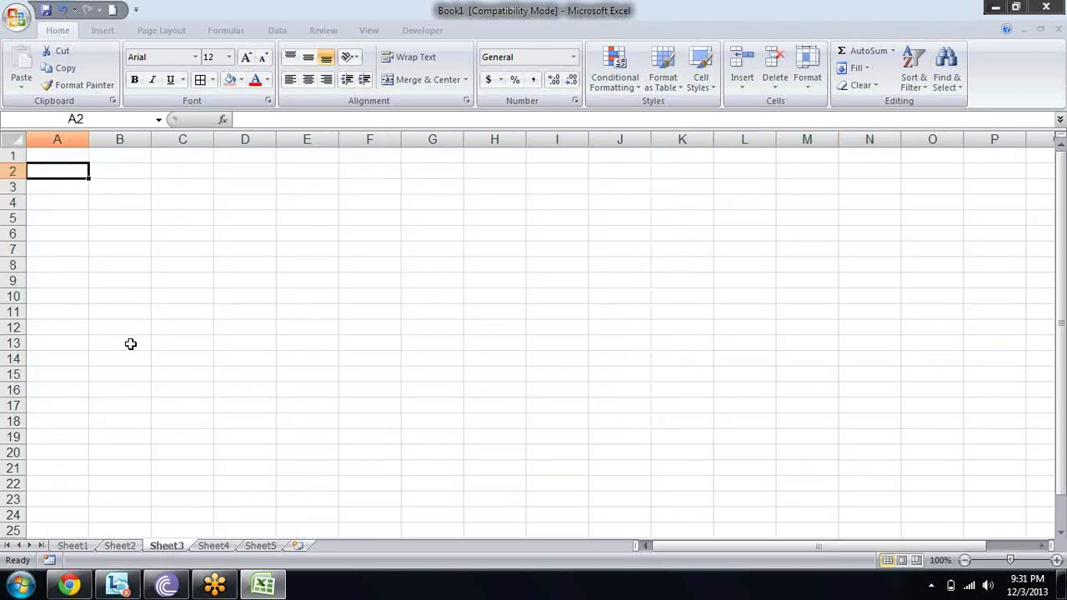
{"action": "left_click", "coordinate": [284, 31]}
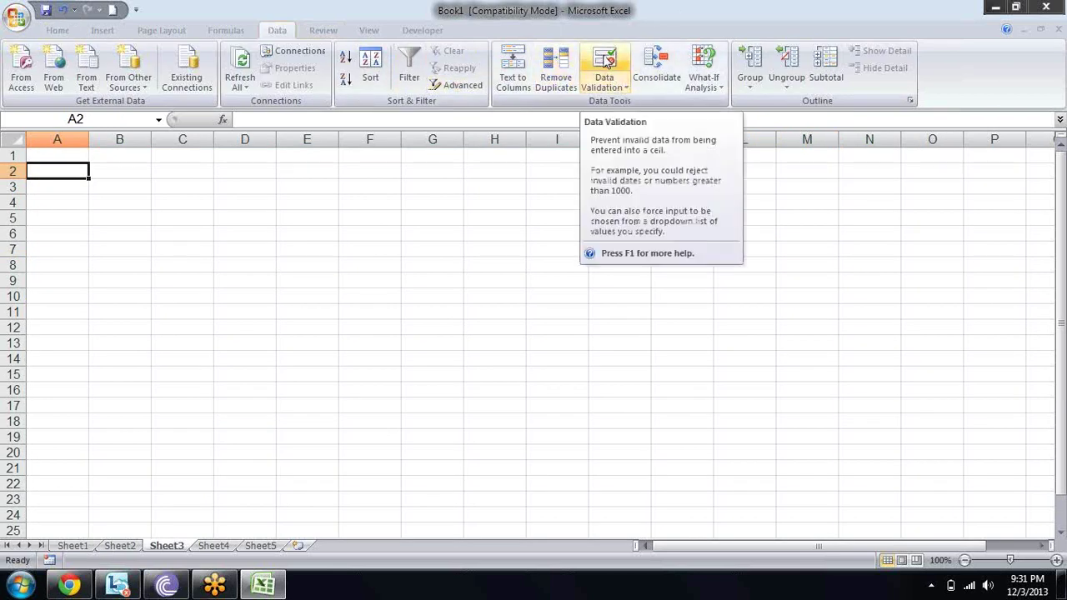
{"action": "left_click", "coordinate": [606, 74]}
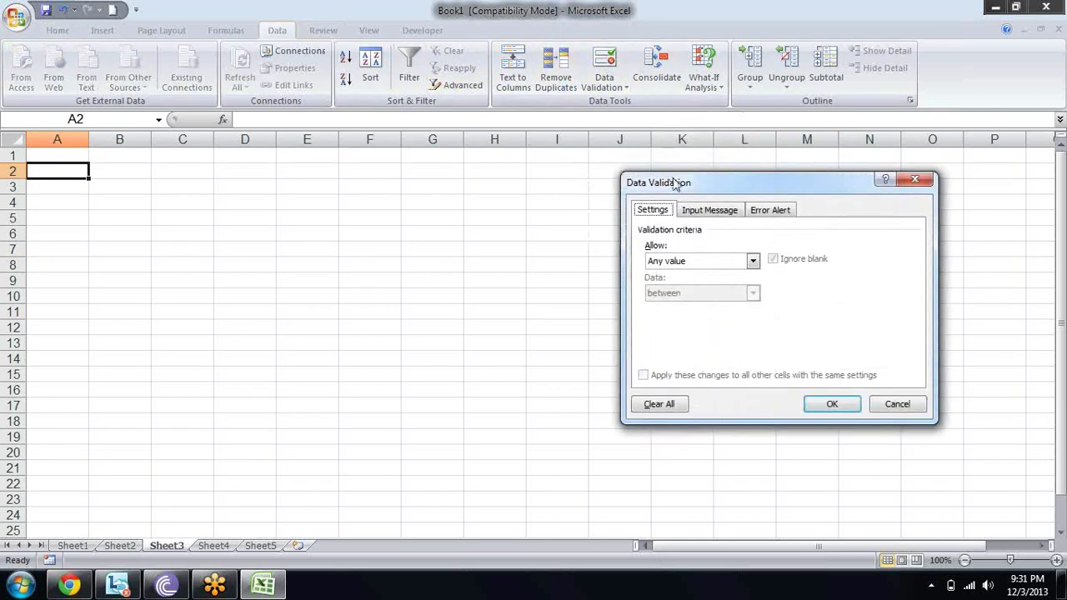
{"action": "left_click_drag", "start_coordinate": [675, 183], "coordinate": [566, 158]}
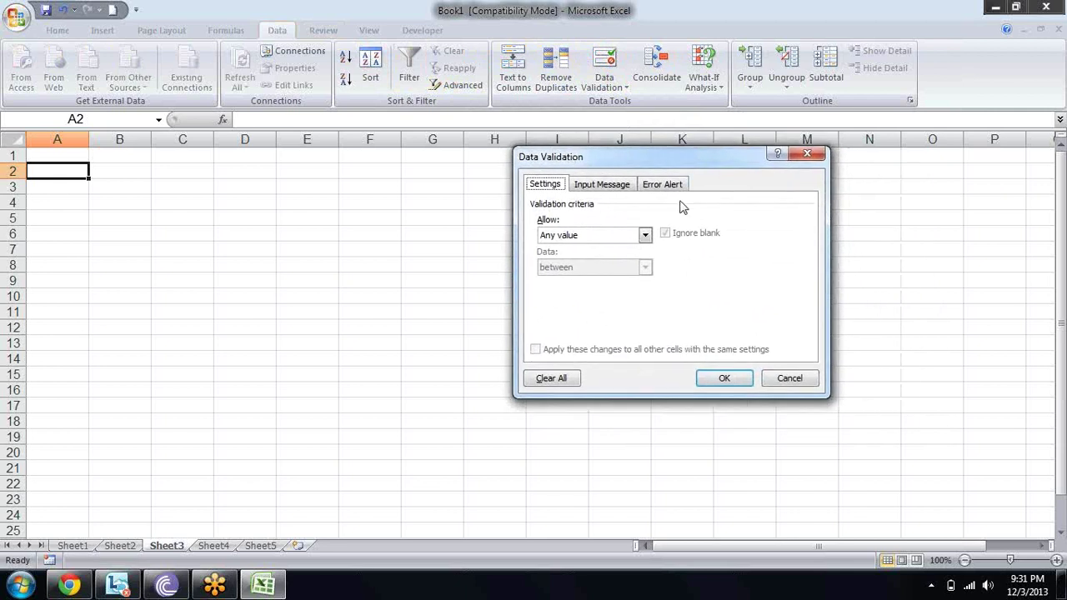
{"action": "key", "text": "Escape"}
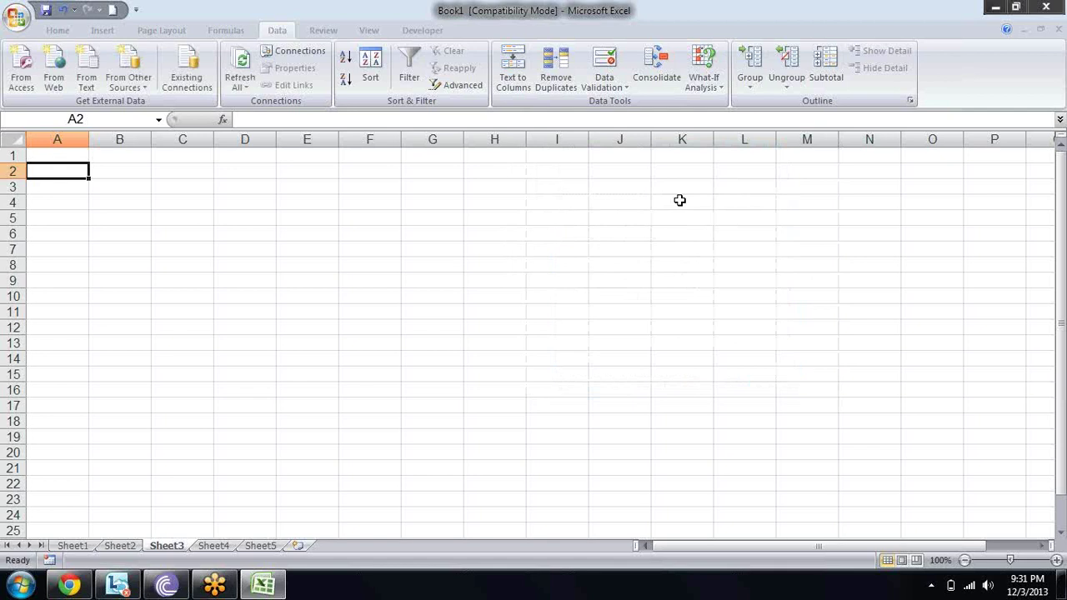
- Enter Mobile in A2 and give cell B2 a border
{"action": "type", "text": "Mobi"}
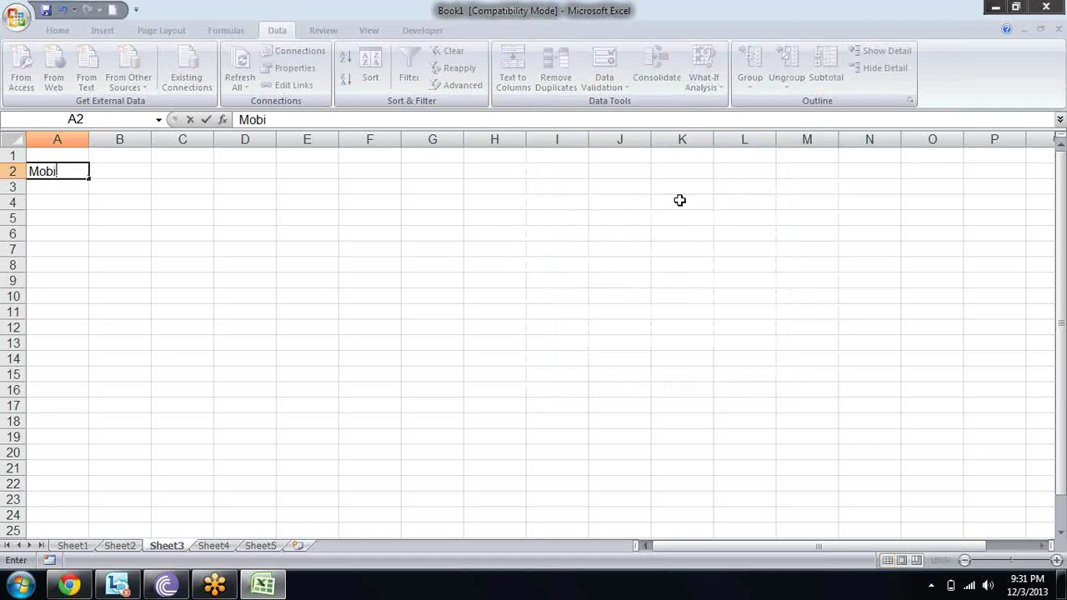
{"action": "type", "text": "le"}
{"action": "key", "text": "Return"}
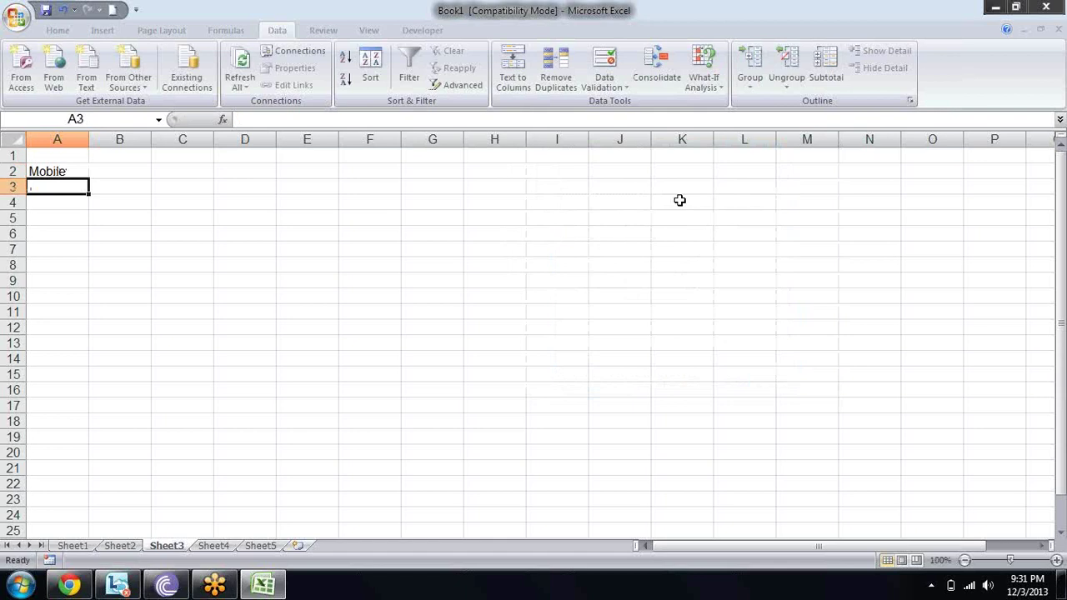
{"action": "key", "text": "Up"}
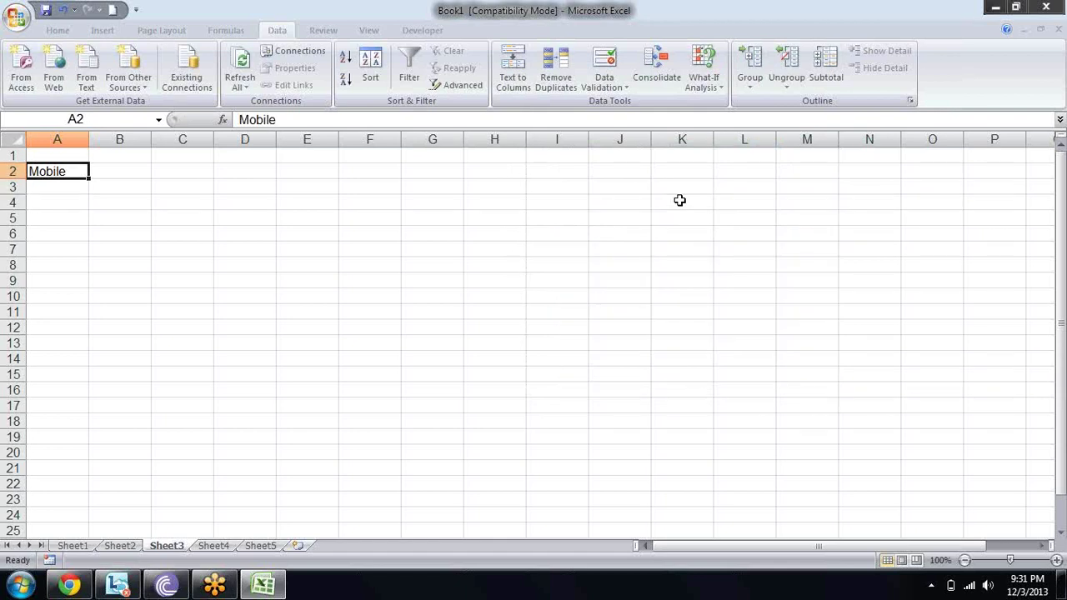
{"action": "key", "text": "Right"}
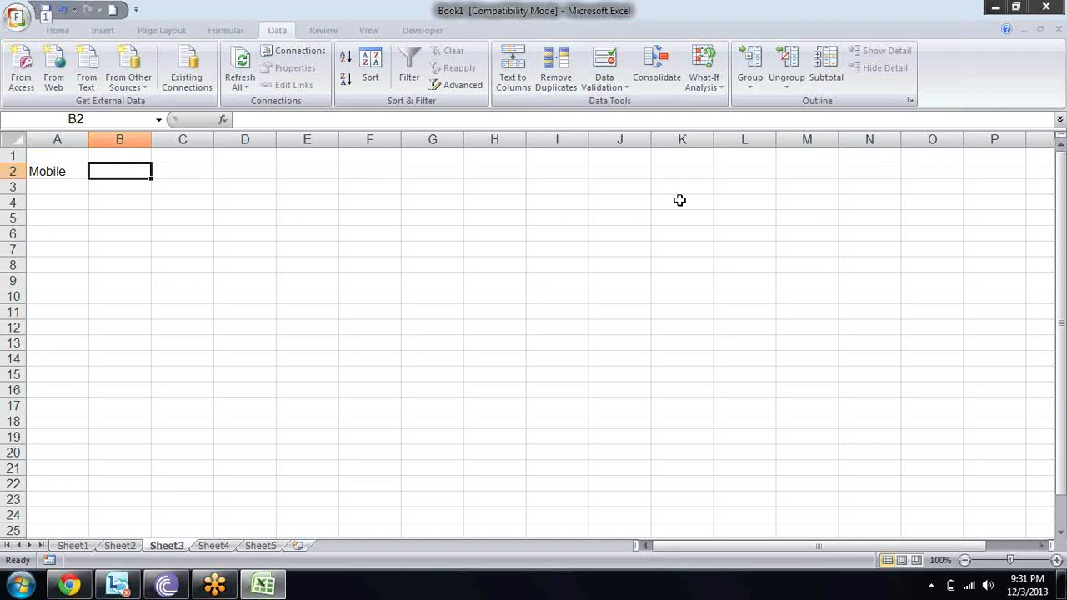
{"action": "key", "text": "alt+h"}
{"action": "key", "text": "b"}
{"action": "key", "text": "s"}
{"action": "key", "text": "Down"}
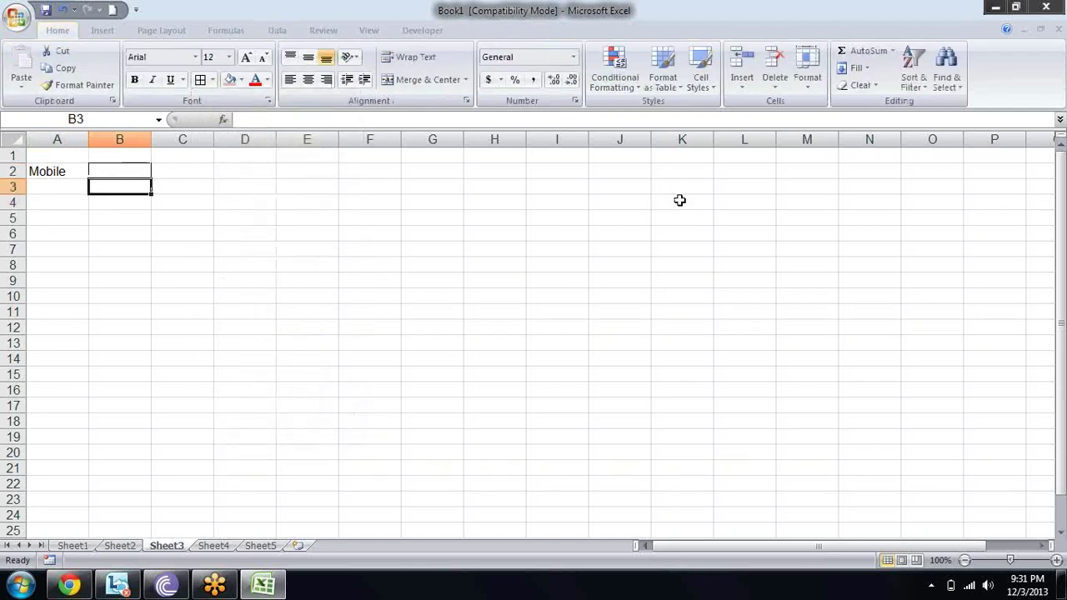
- Copy B2's border onto cells B3 through B7
{"action": "key", "text": "Up"}
{"action": "key", "text": "ctrl+c"}
{"action": "key", "text": "Down"}
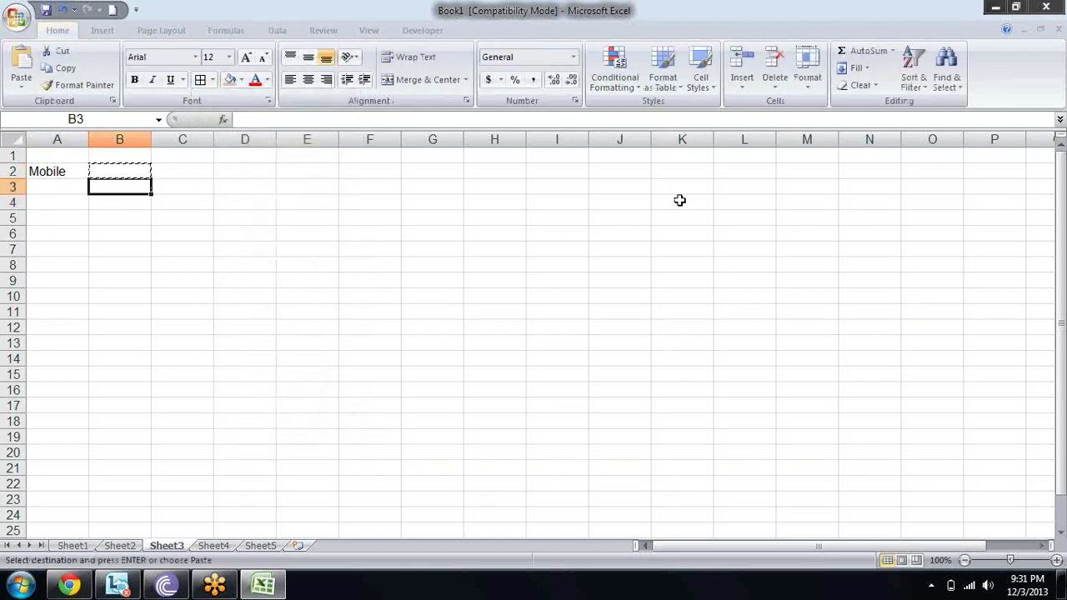
{"action": "key", "text": "shift+Down"}
{"action": "key", "text": "shift+Down"}
{"action": "key", "text": "shift+Down"}
{"action": "key", "text": "shift+Down"}
{"action": "key", "text": "Return"}
- Move the Mobile label from A2 up into B1
{"action": "key", "text": "Up"}
{"action": "key", "text": "Up"}
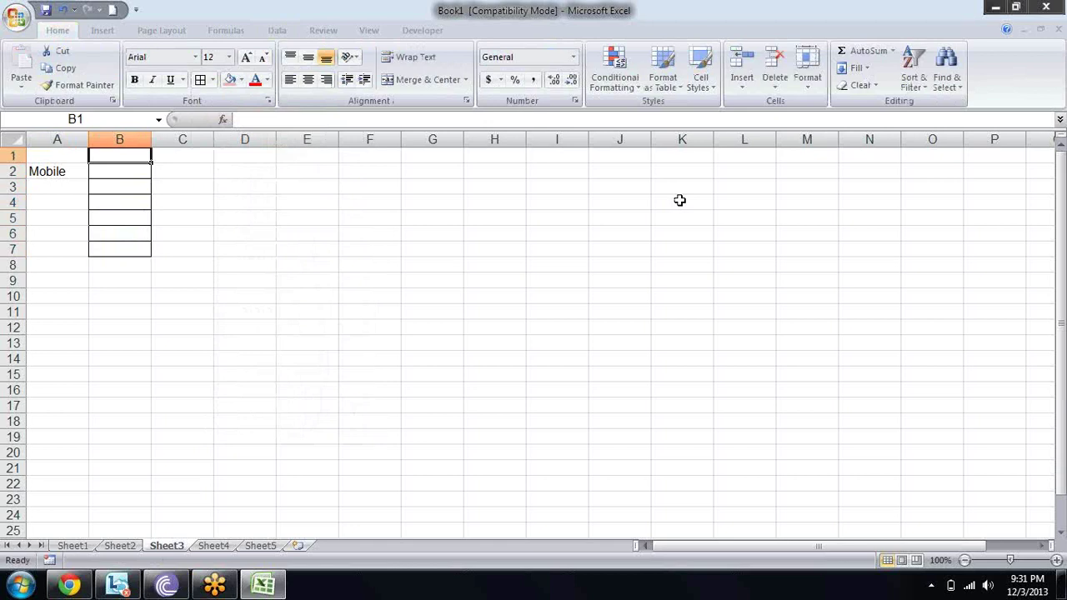
{"action": "key", "text": "Down"}
{"action": "key", "text": "Left"}
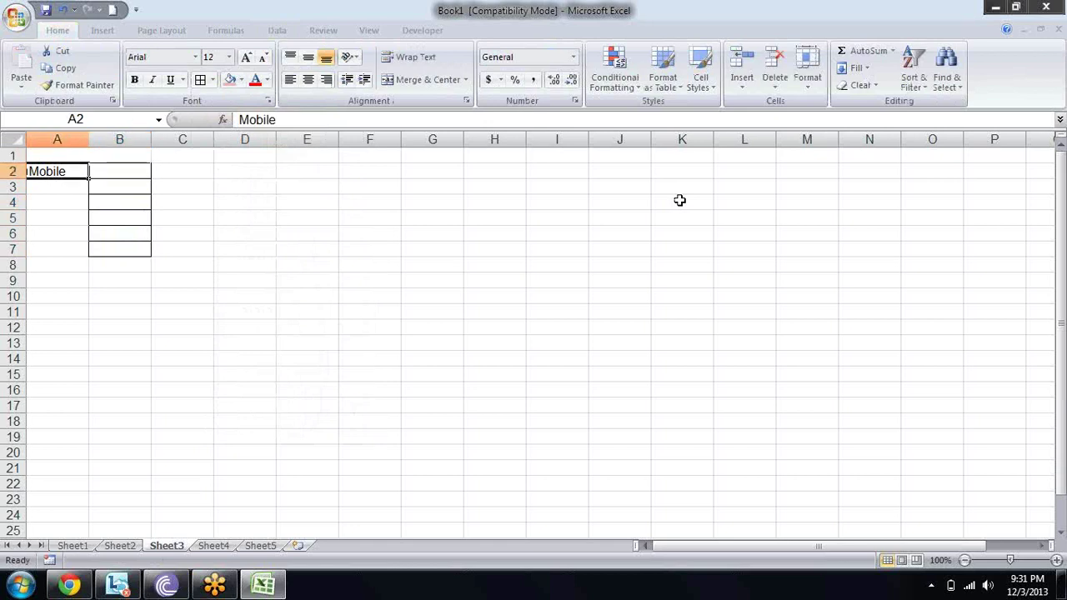
{"action": "key", "text": "ctrl+x"}
{"action": "key", "text": "Up"}
{"action": "key", "text": "Right"}
{"action": "key", "text": "Return"}
{"action": "key", "text": "Down"}
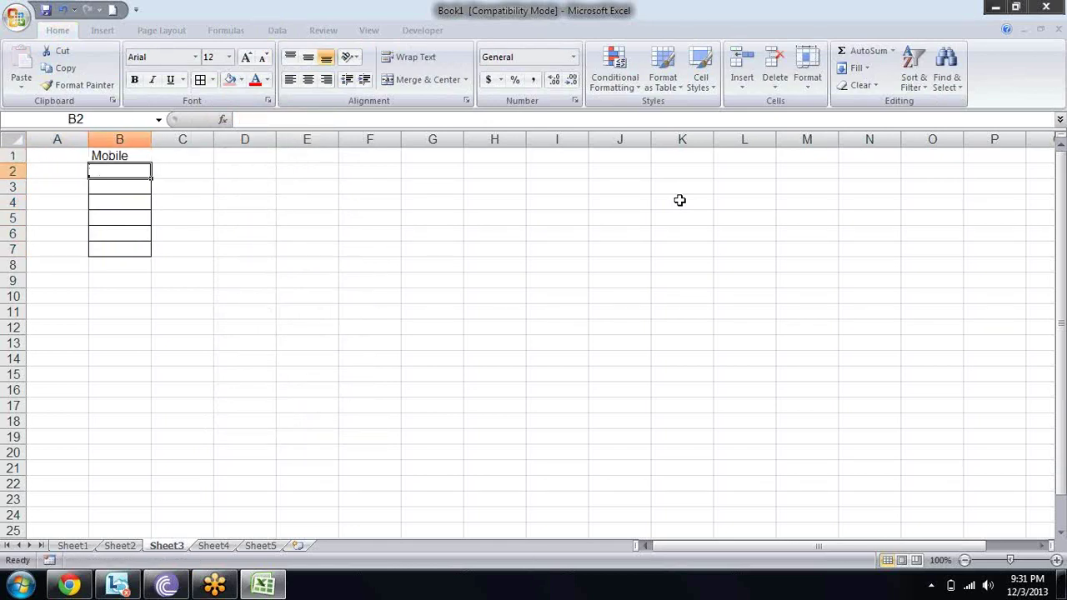
- Start typing digits into B2, then cancel the entry
{"action": "left_click", "coordinate": [185, 170]}
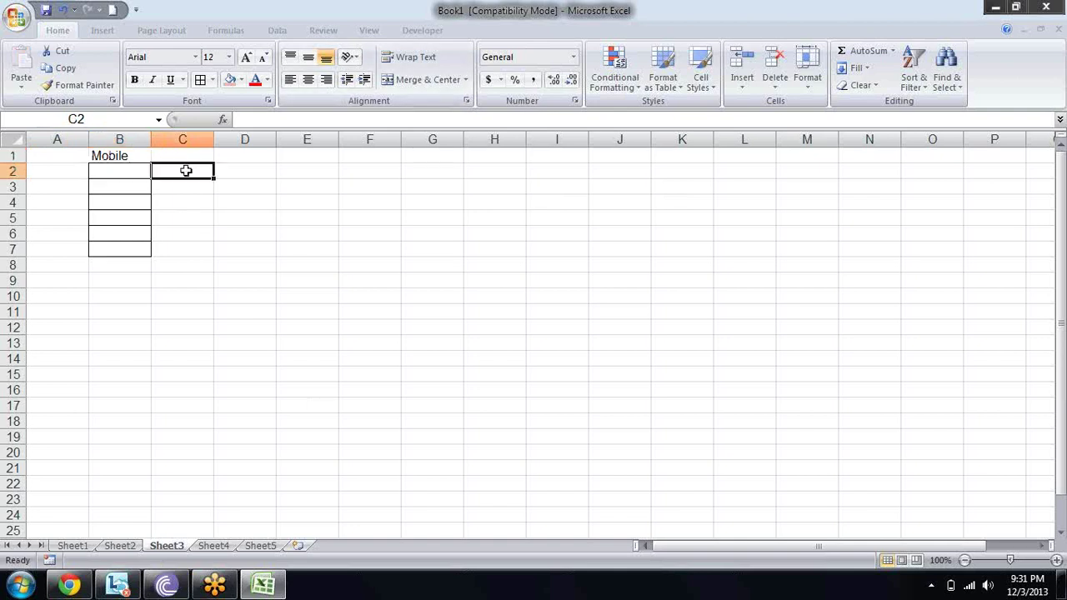
{"action": "key", "text": "Left"}
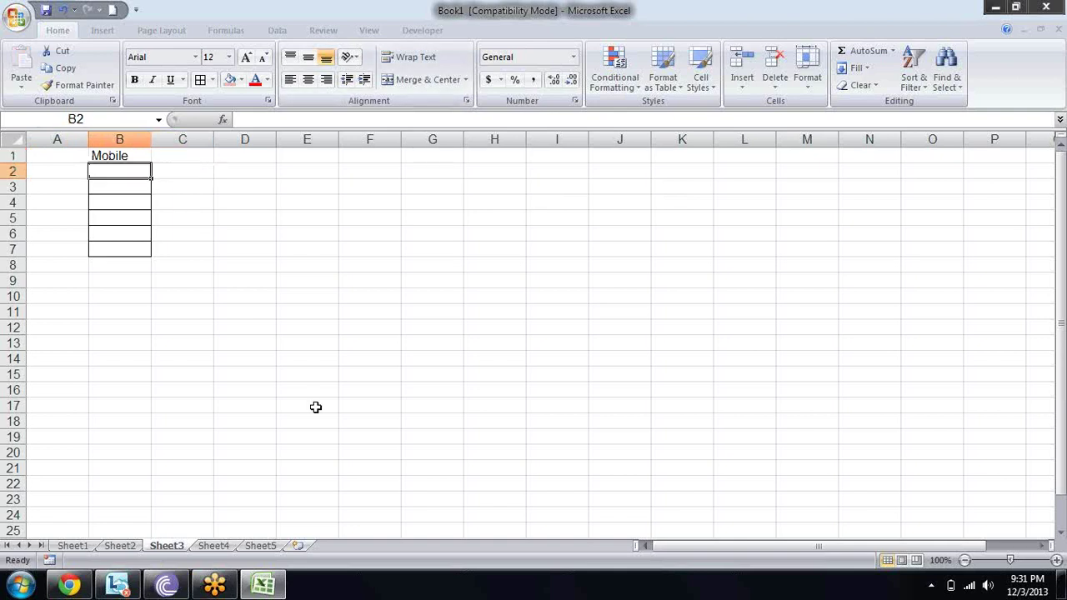
{"action": "type", "text": "981"}
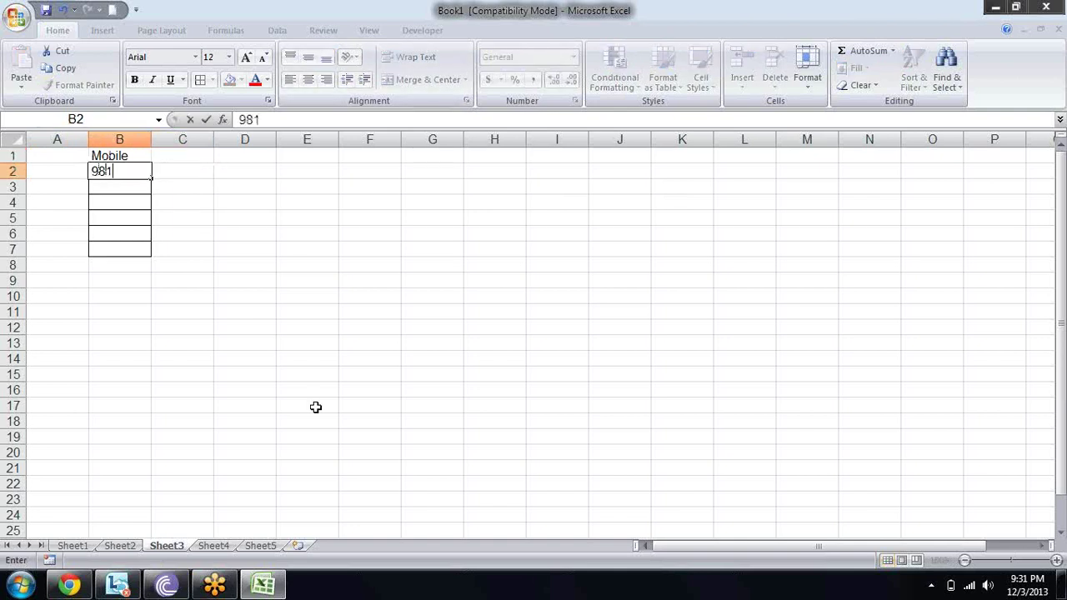
{"action": "type", "text": "00"}
{"action": "key", "text": "BackSpace"}
{"action": "key", "text": "Escape"}
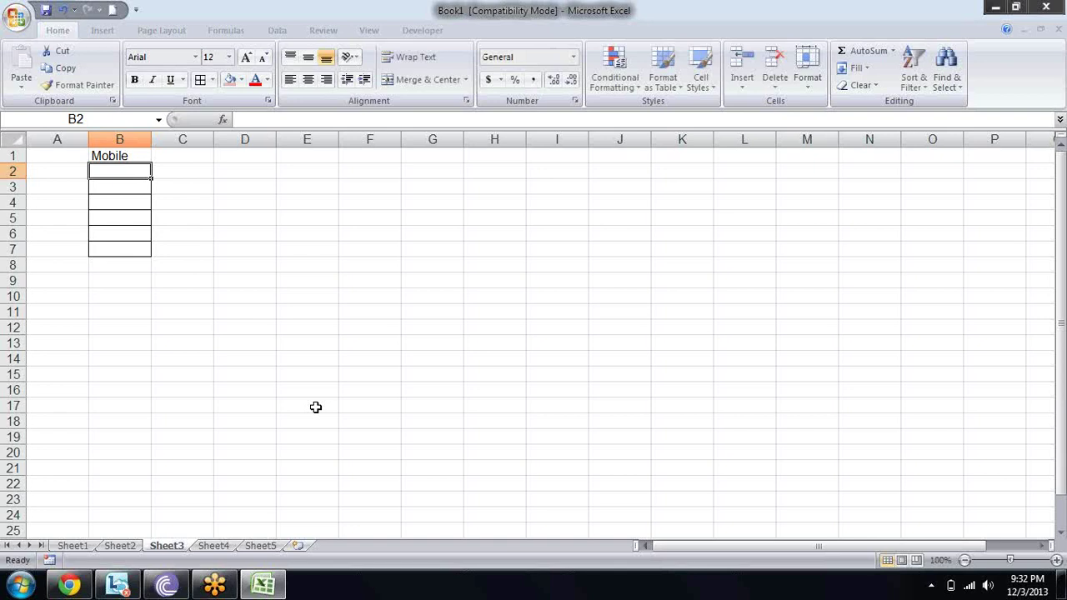
- Enter the formula =LEN(B2) in C2
{"action": "key", "text": "Right"}
{"action": "type", "text": "="}
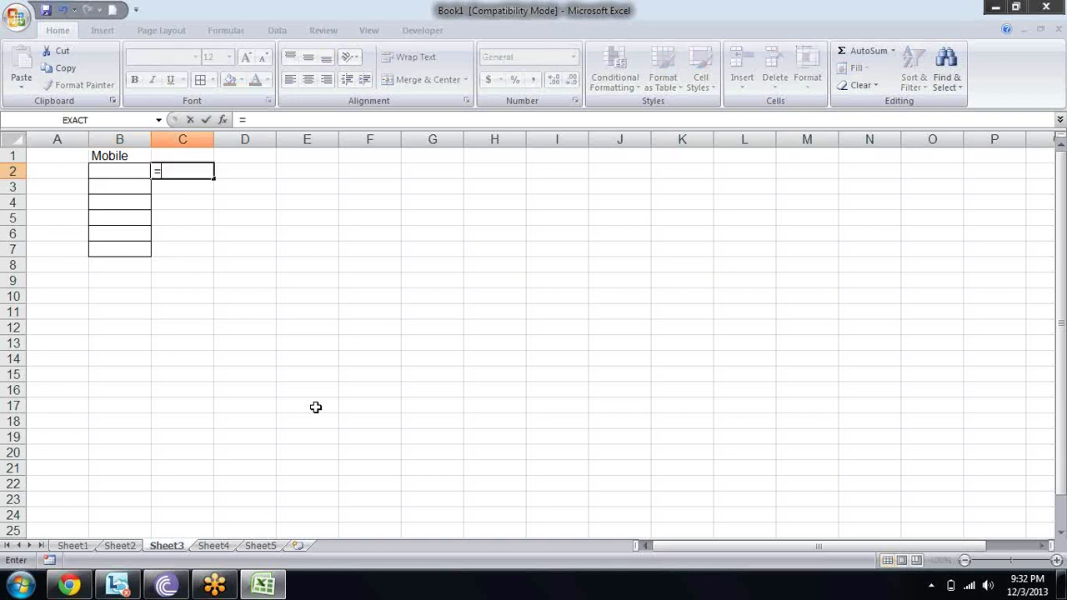
{"action": "type", "text": "len"}
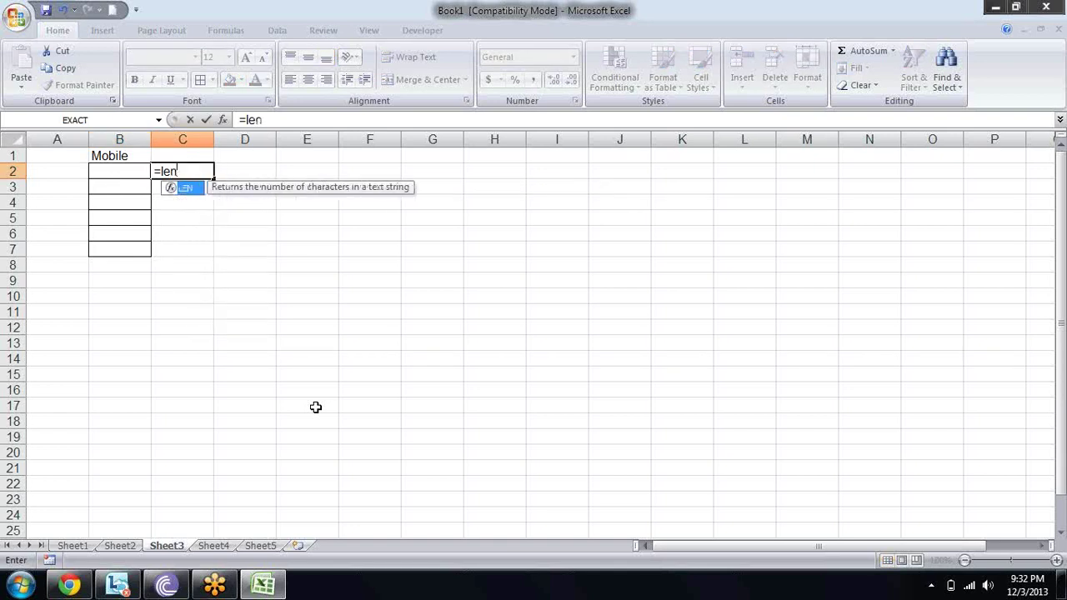
{"action": "key", "text": "Tab"}
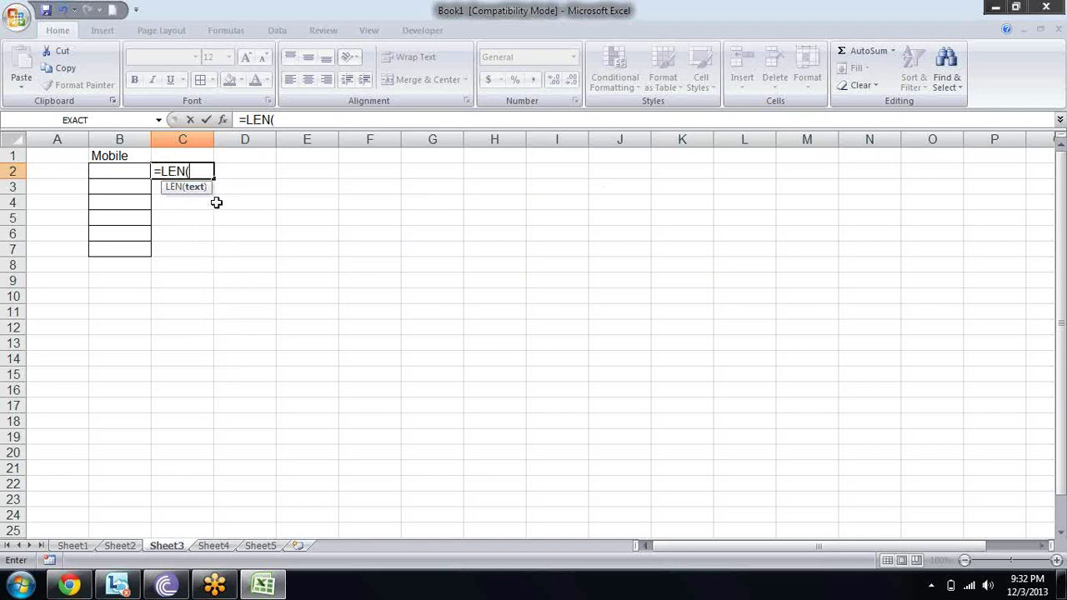
{"action": "left_click", "coordinate": [125, 170]}
{"action": "type", "text": ")"}
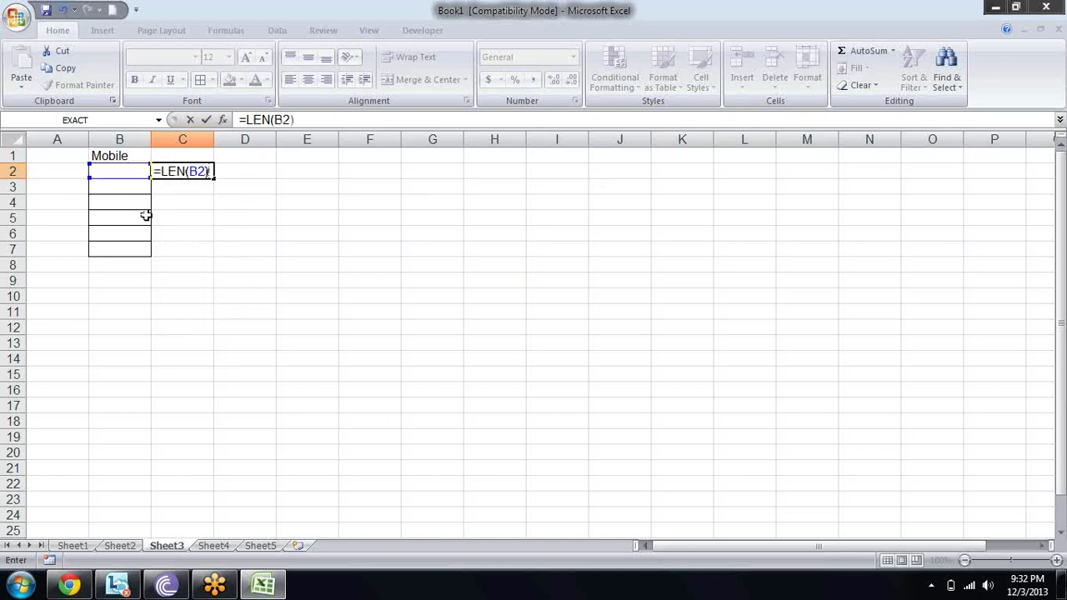
{"action": "key", "text": "Return"}
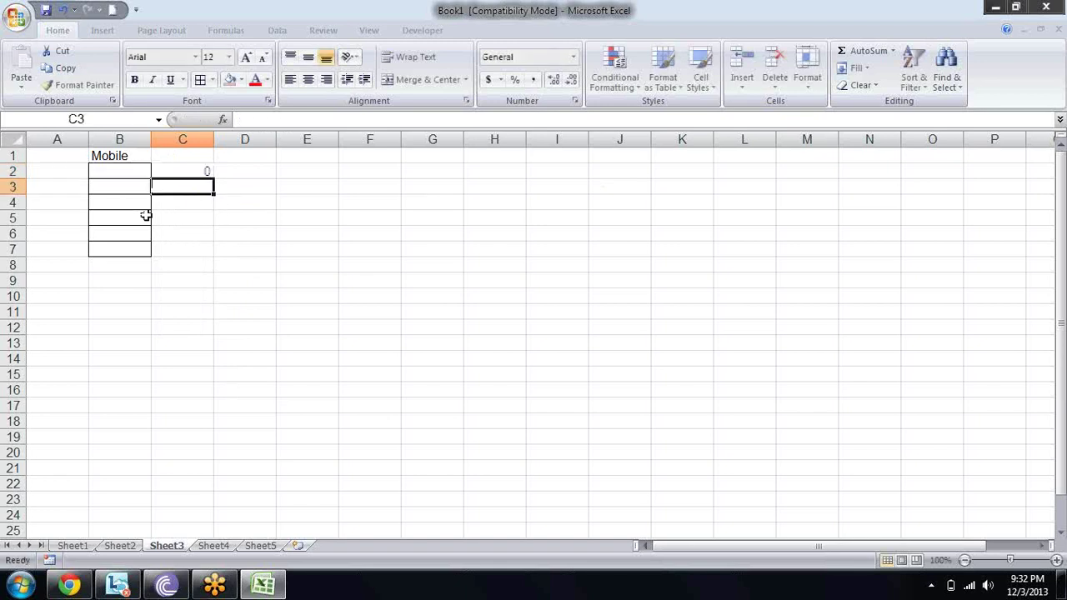
- Test B2 with a person's name, then a 10-digit mobile number, so C2 shows 10
{"action": "key", "text": "Up"}
{"action": "key", "text": "Left"}
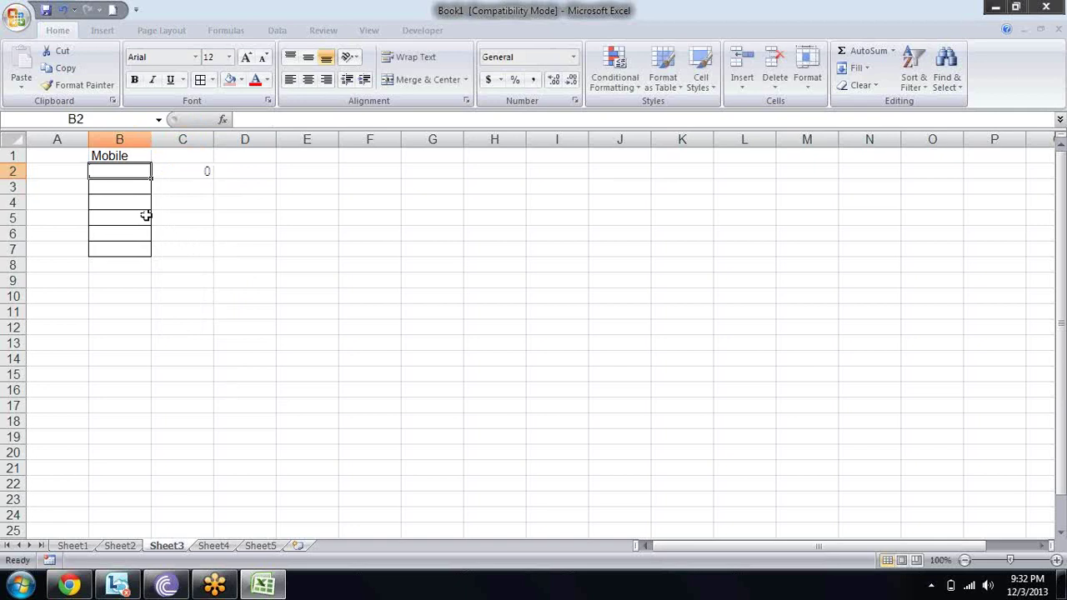
{"action": "type", "text": "sandeep"}
{"action": "key", "text": "Return"}
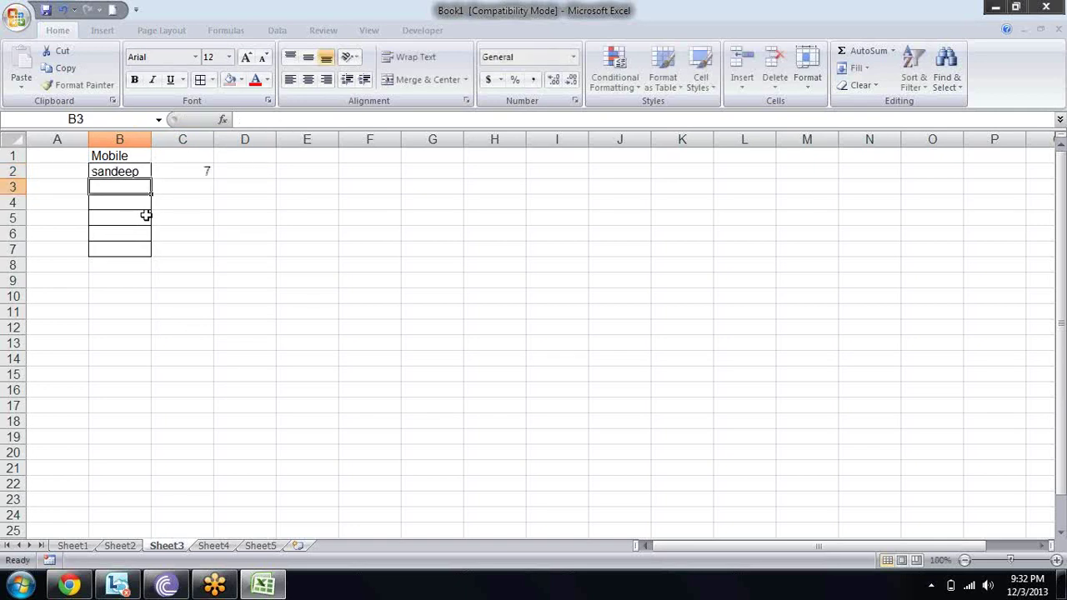
{"action": "key", "text": "Up"}
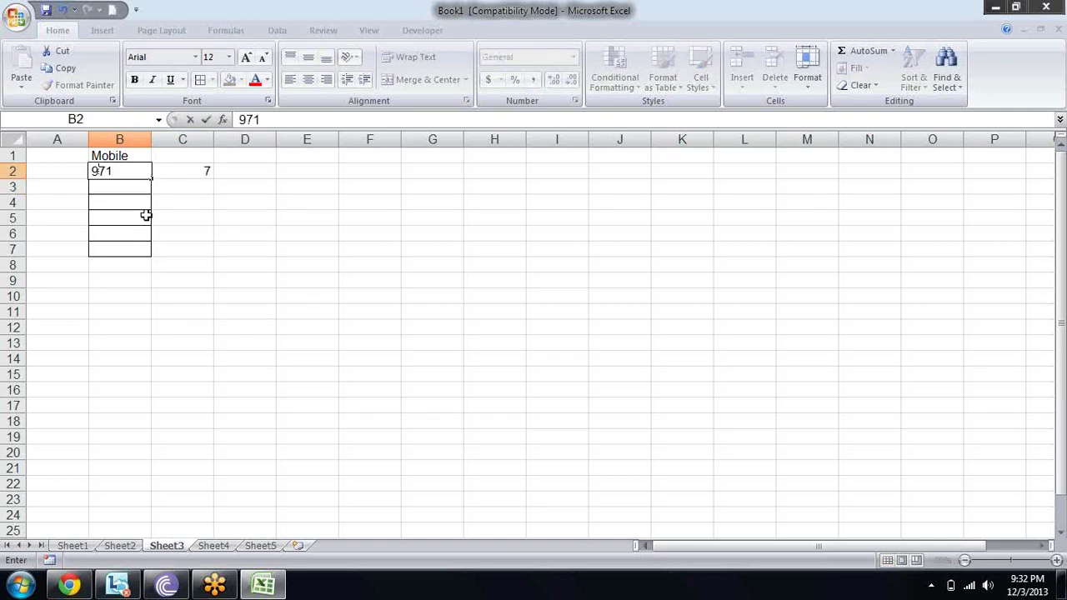
{"action": "key", "text": "Return"}
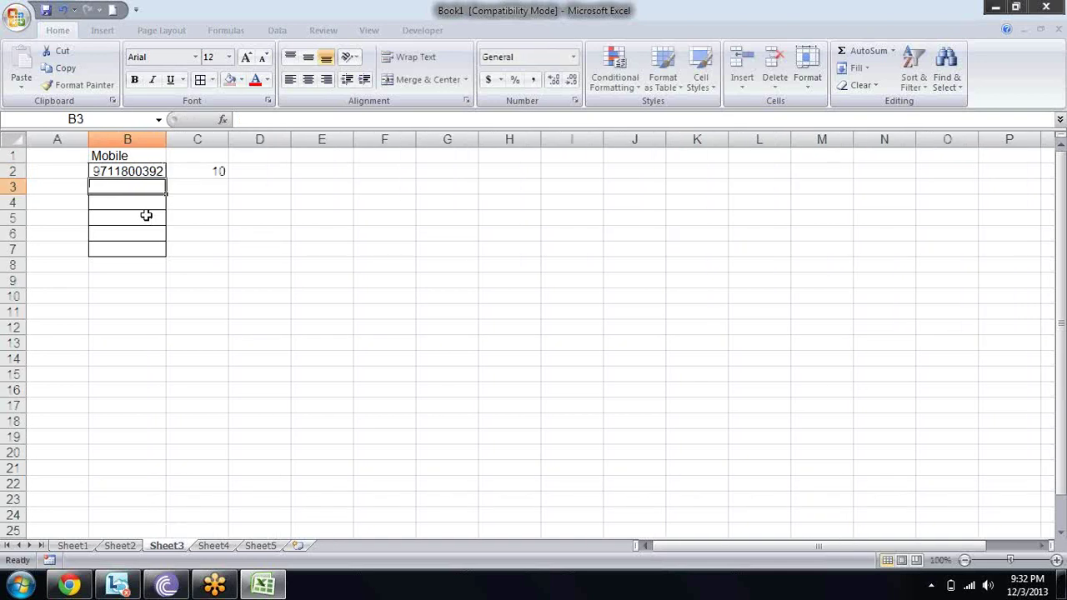
{"action": "key", "text": "Up"}
{"action": "key", "text": "Right"}
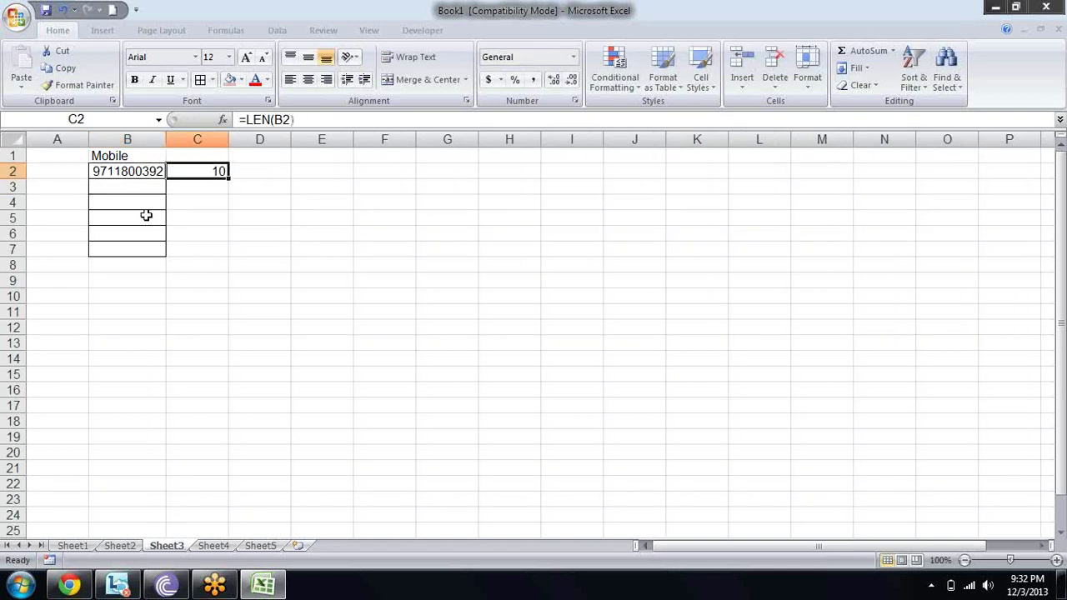
{"action": "left_click", "coordinate": [235, 172]}
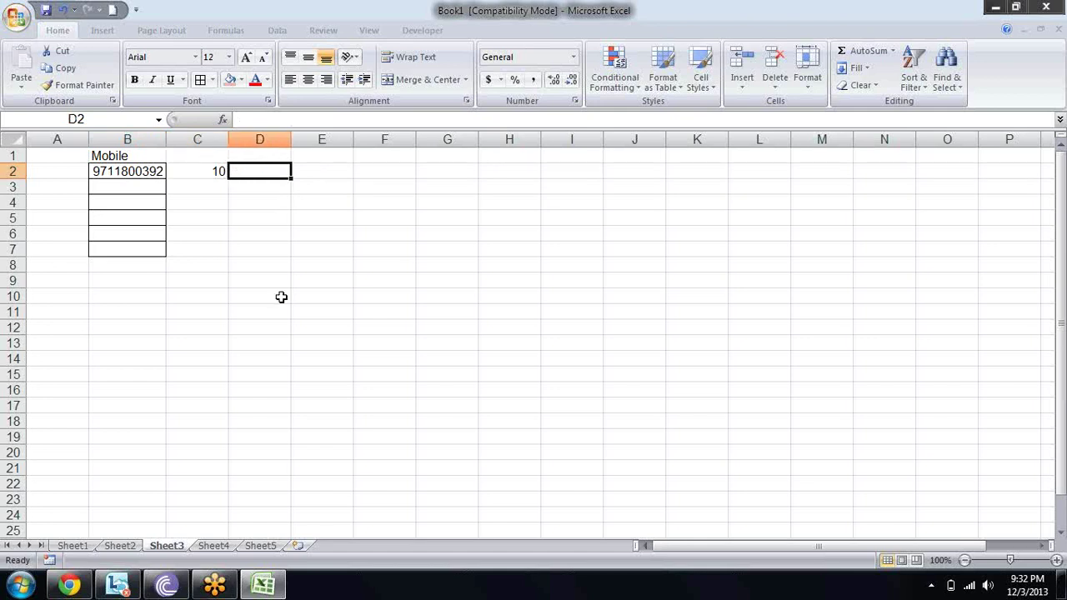
- Enter the formula =TYPE(B2) in D2
{"action": "type", "text": "="}
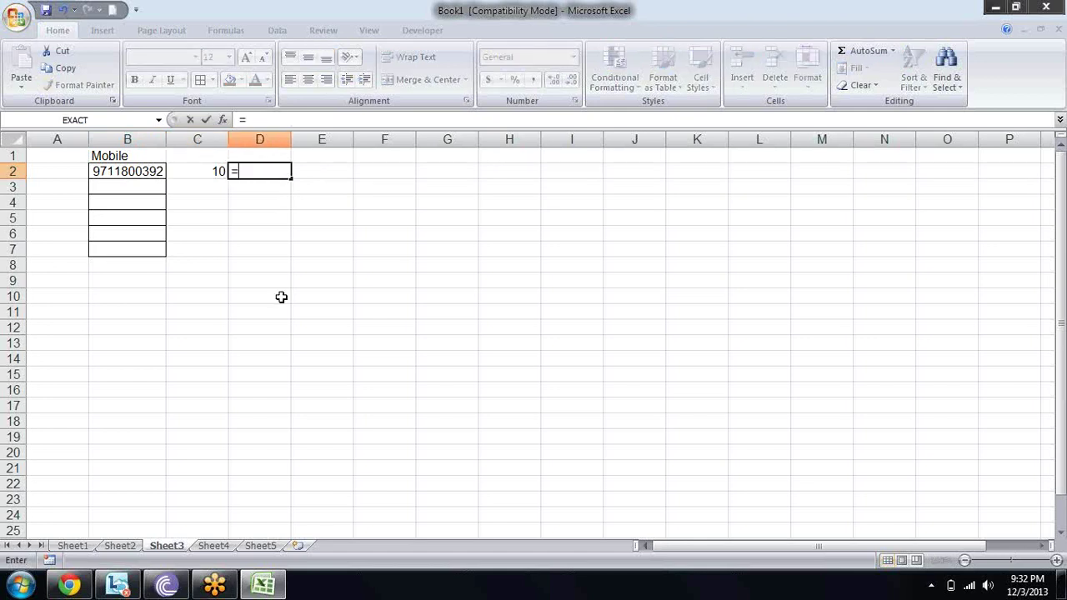
{"action": "type", "text": "ty"}
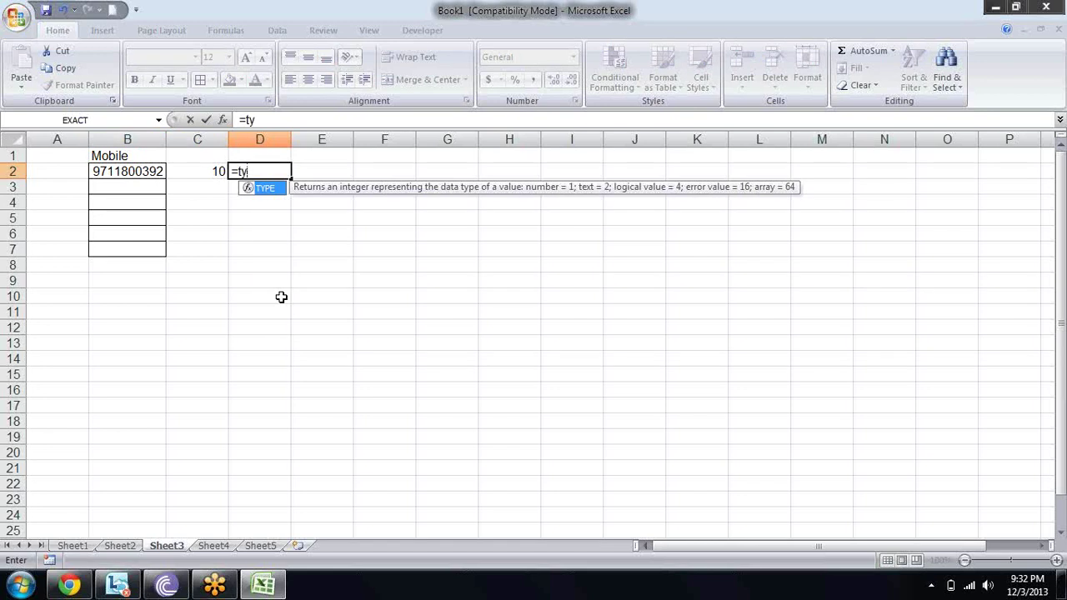
{"action": "key", "text": "Tab"}
{"action": "key", "text": "BackSpace"}
{"action": "key", "text": "BackSpace"}
{"action": "key", "text": "Tab"}
{"action": "key", "text": "Left"}
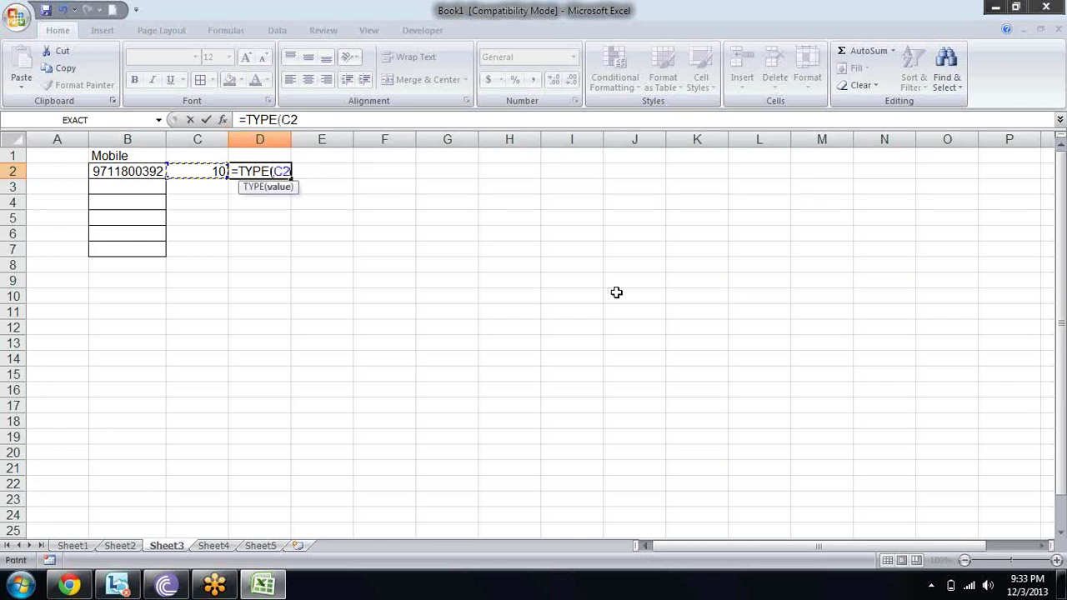
{"action": "key", "text": "Left"}
{"action": "type", "text": ")"}
{"action": "key", "text": "Return"}
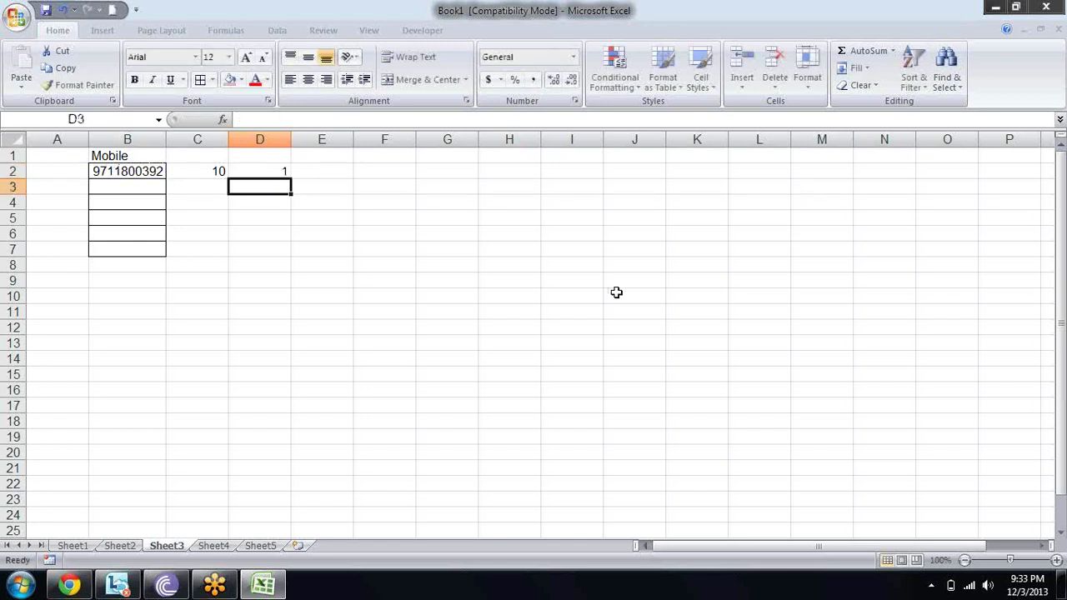
- Test TYPE with a name typed in B2, then undo to restore the number
{"action": "key", "text": "Up"}
{"action": "key", "text": "Left"}
{"action": "key", "text": "Left"}
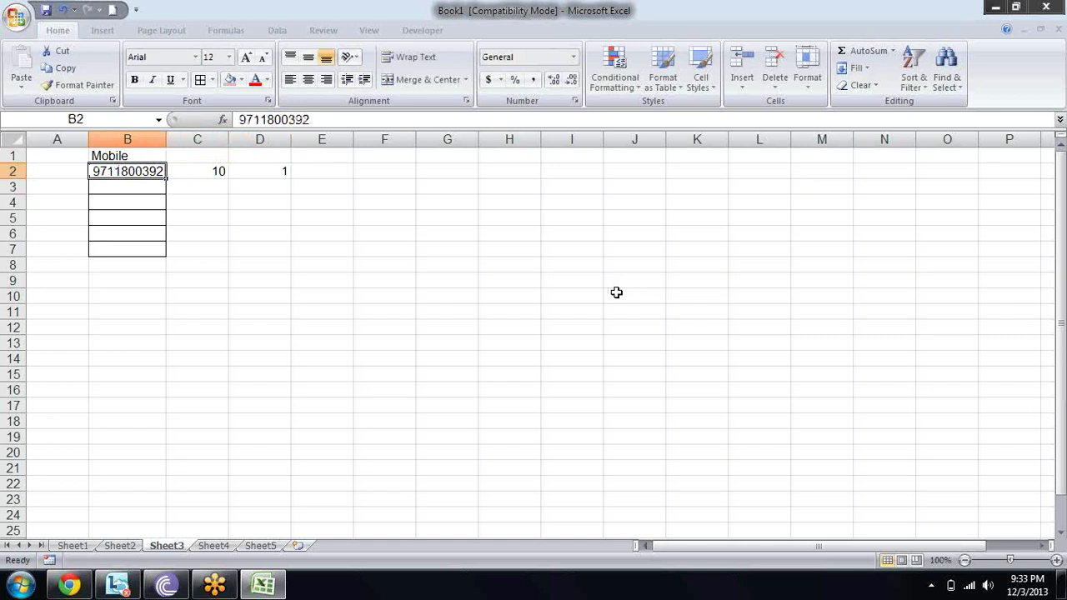
{"action": "type", "text": "sandeep"}
{"action": "key", "text": "Return"}
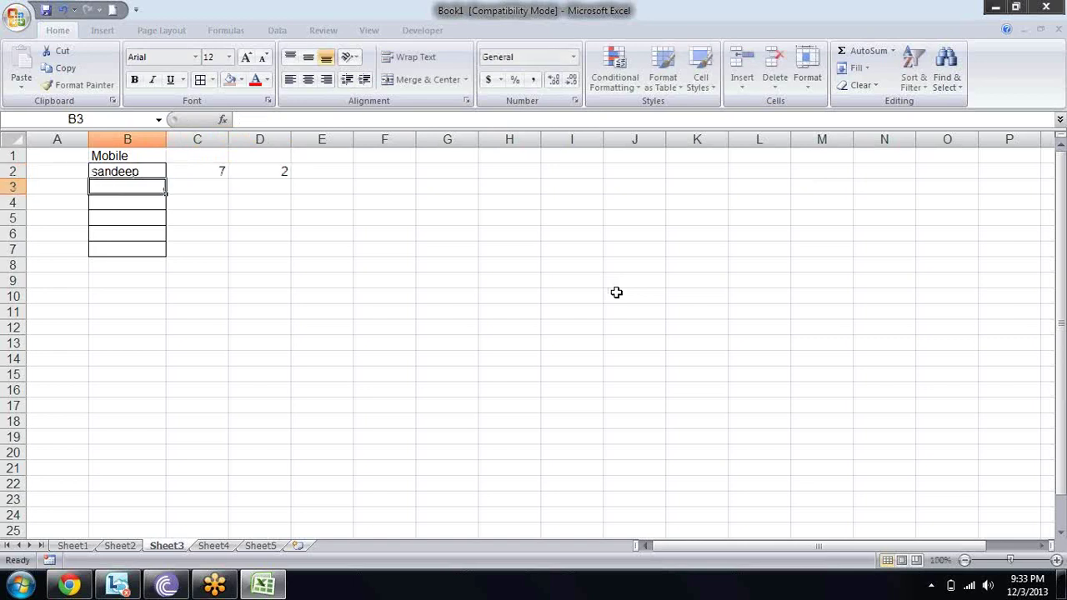
{"action": "key", "text": "ctrl+z"}
- Move to E2 and begin a new formula with an equals sign
{"action": "key", "text": "Right"}
{"action": "key", "text": "Right"}
{"action": "key", "text": "Right"}
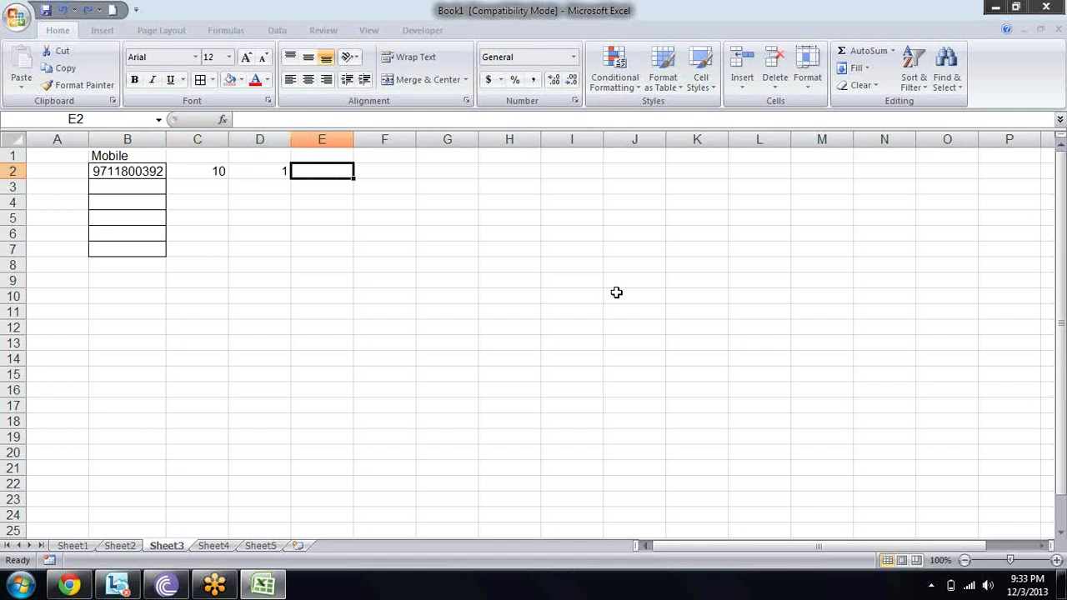
{"action": "type", "text": "="}
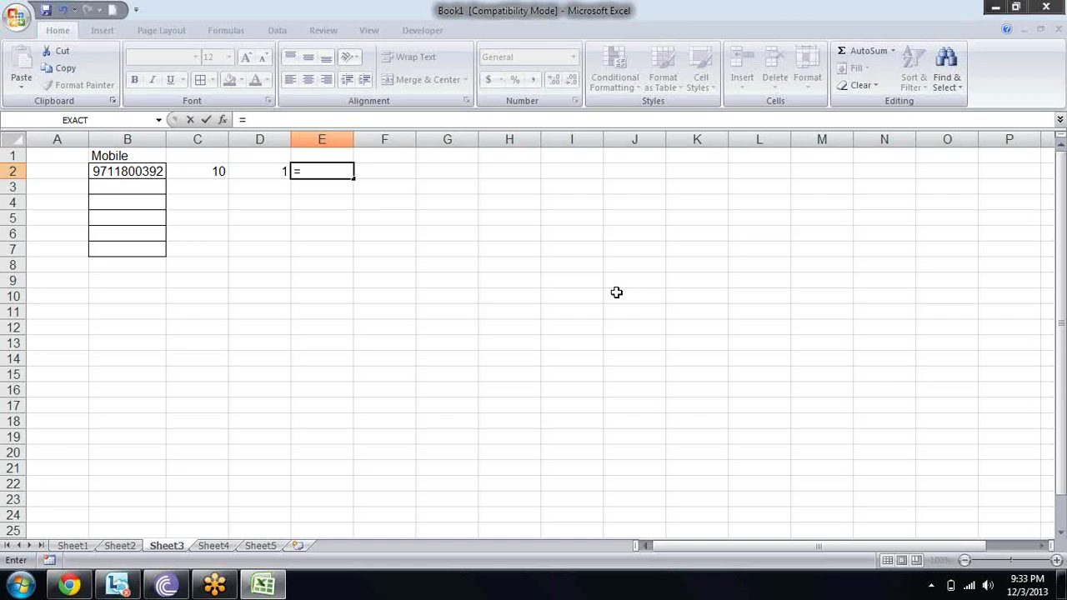
- Complete =AND(C2=10,D2=1) in E2, returning TRUE for the 10-digit number
{"action": "key", "text": "Left"}
{"action": "key", "text": "Left"}
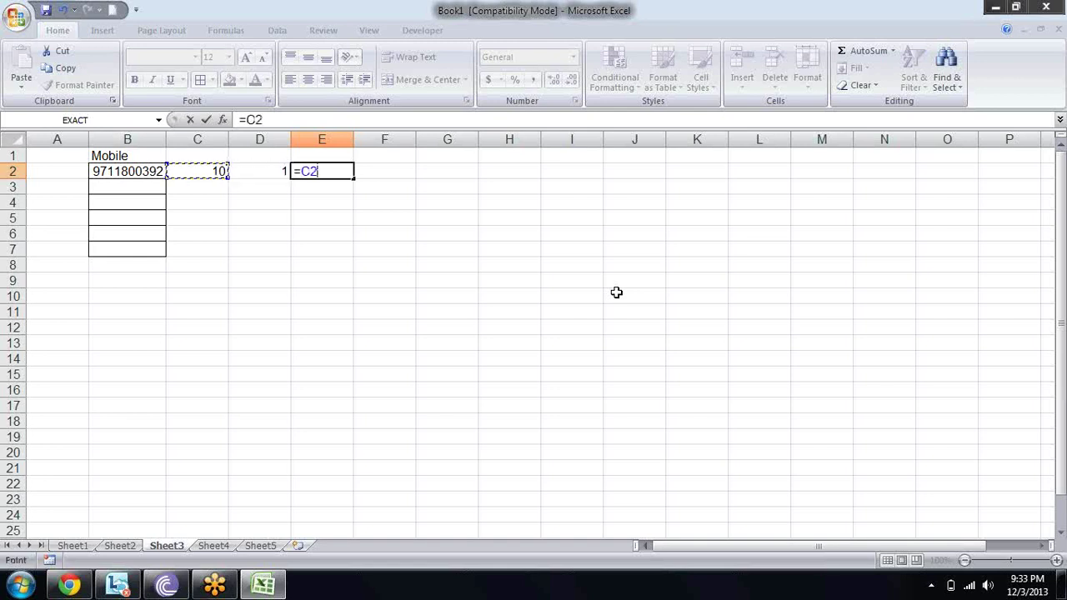
{"action": "key", "text": "BackSpace"}
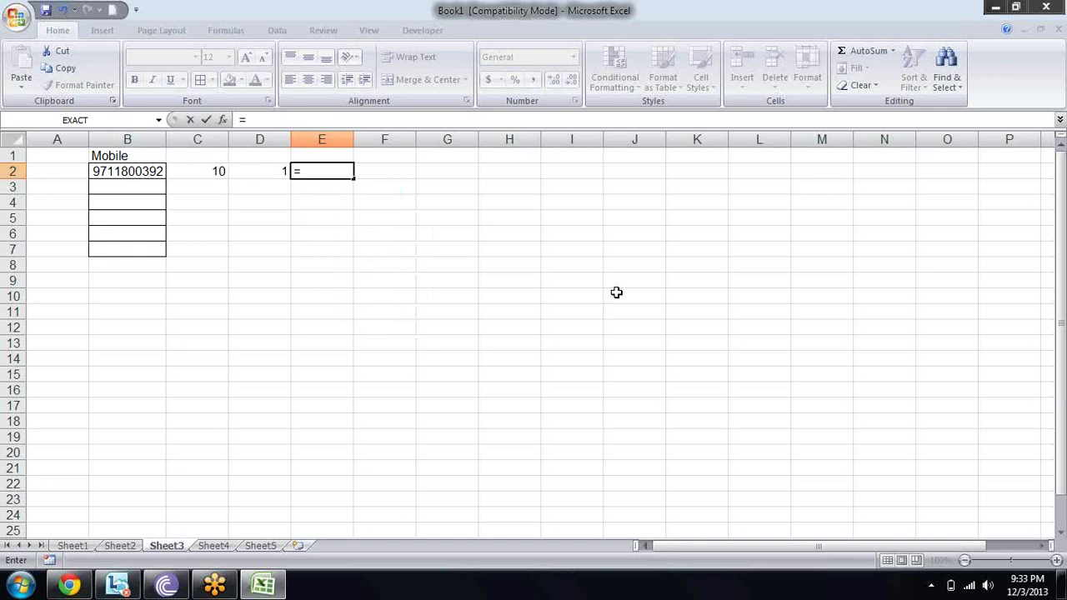
{"action": "type", "text": "and"}
{"action": "key", "text": "Tab"}
{"action": "key", "text": "Left"}
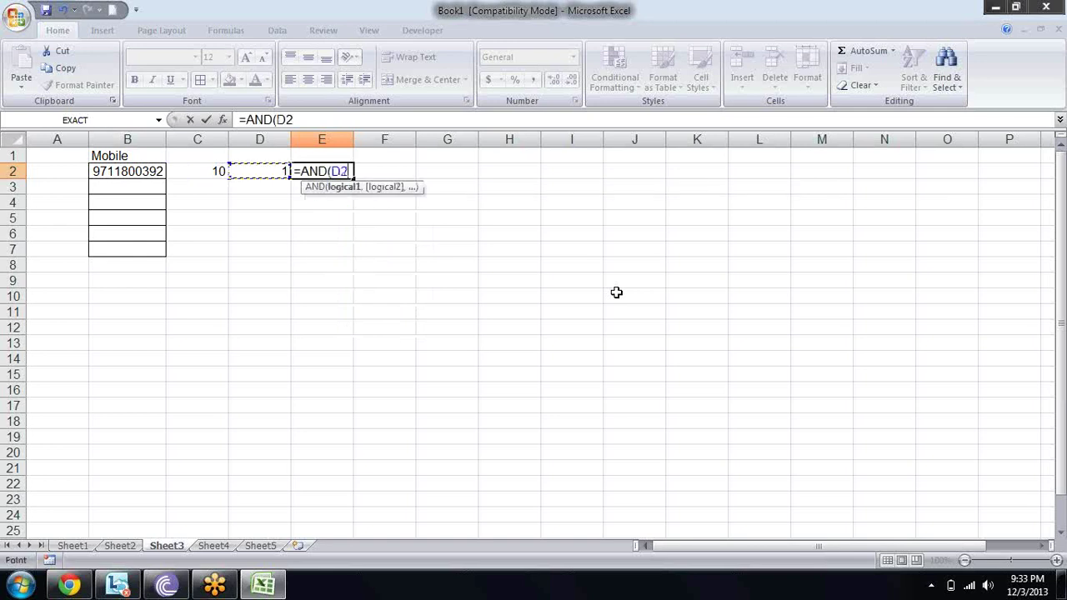
{"action": "key", "text": "Left"}
{"action": "type", "text": "=10"}
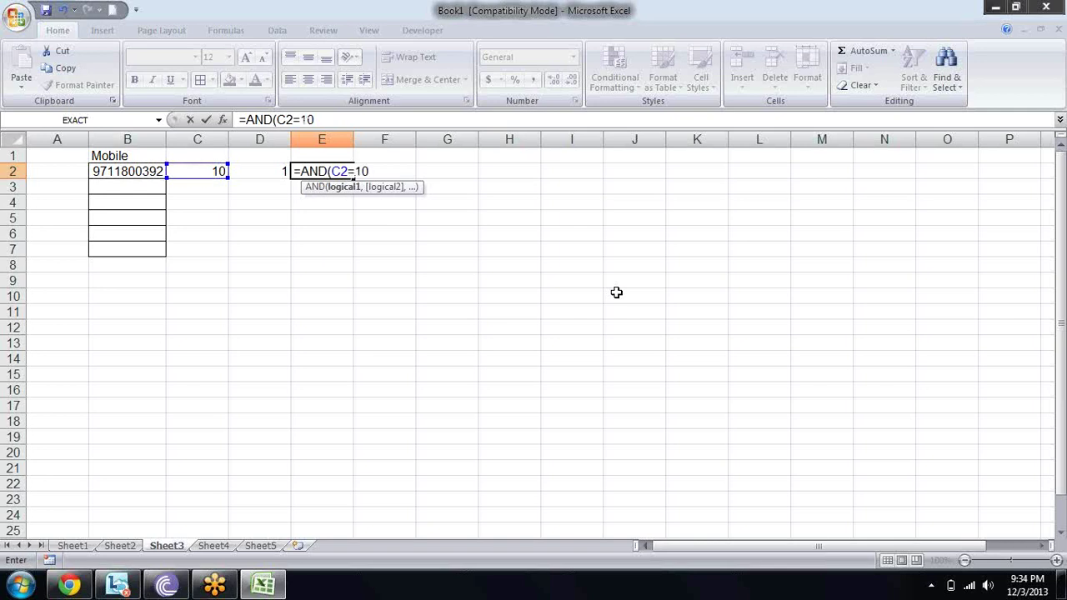
{"action": "type", "text": ","}
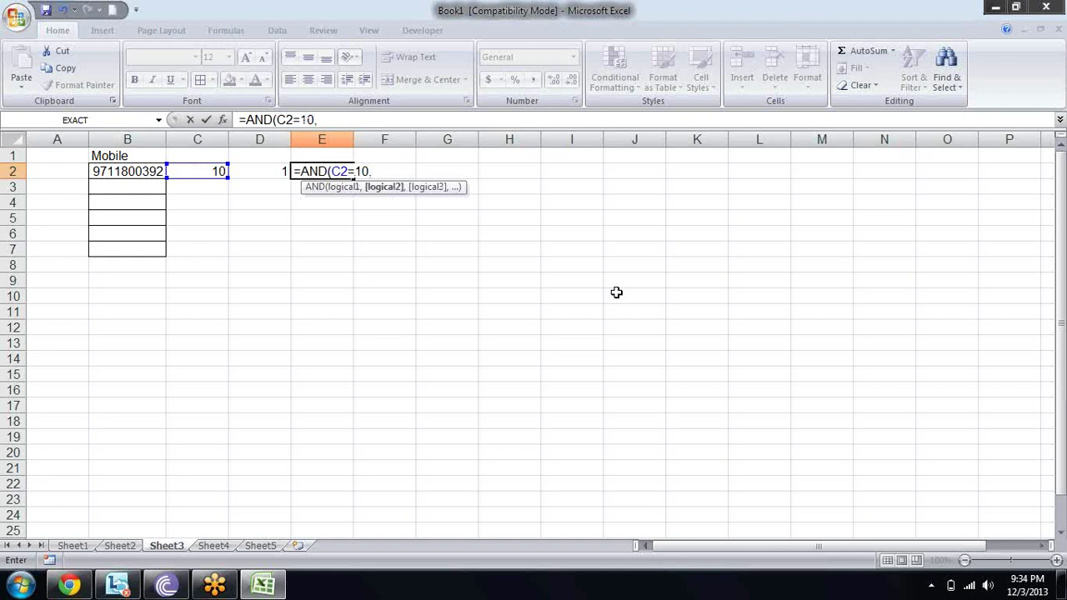
{"action": "left_click", "coordinate": [281, 171]}
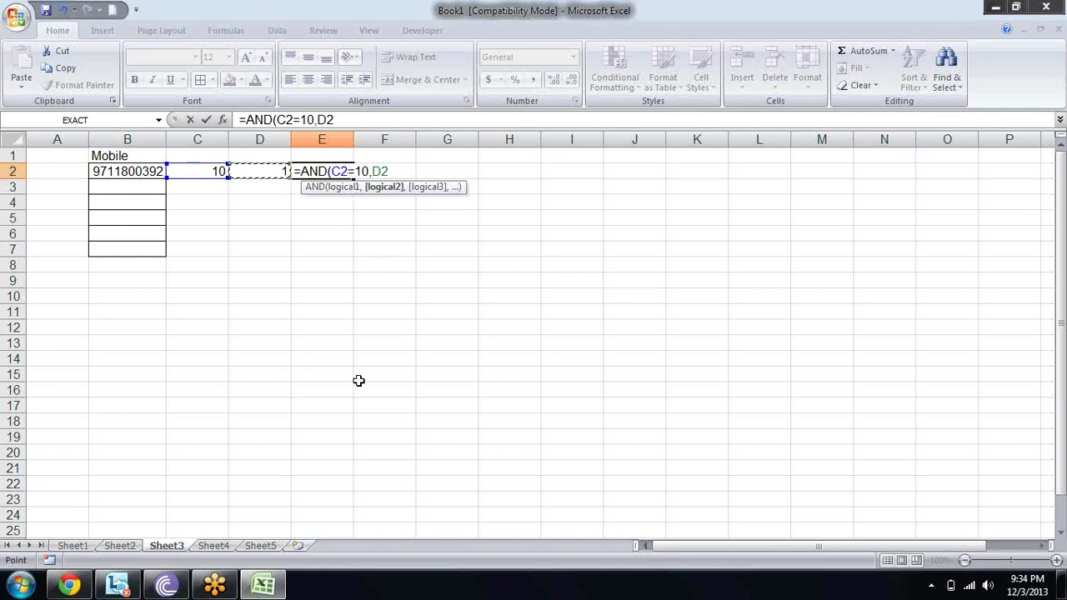
{"action": "type", "text": "=1"}
{"action": "type", "text": ")"}
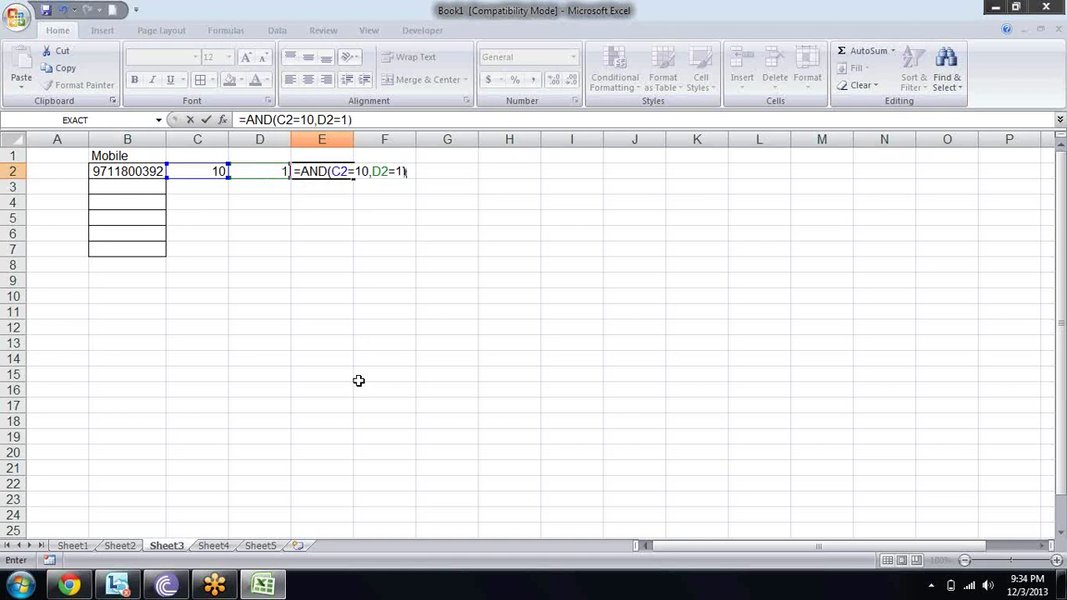
{"action": "key", "text": "Return"}
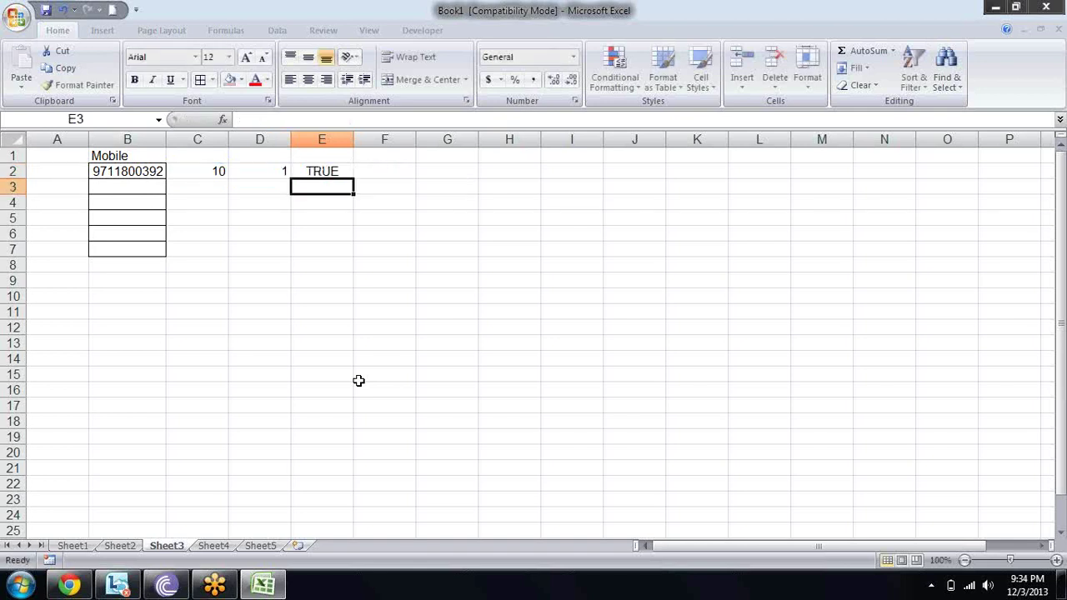
- Overwrite B2 with a ten-letter name so D2 shows 2 and E2 FALSE
{"action": "key", "text": "Up"}
{"action": "key", "text": "Left"}
{"action": "key", "text": "Left"}
{"action": "key", "text": "Left"}
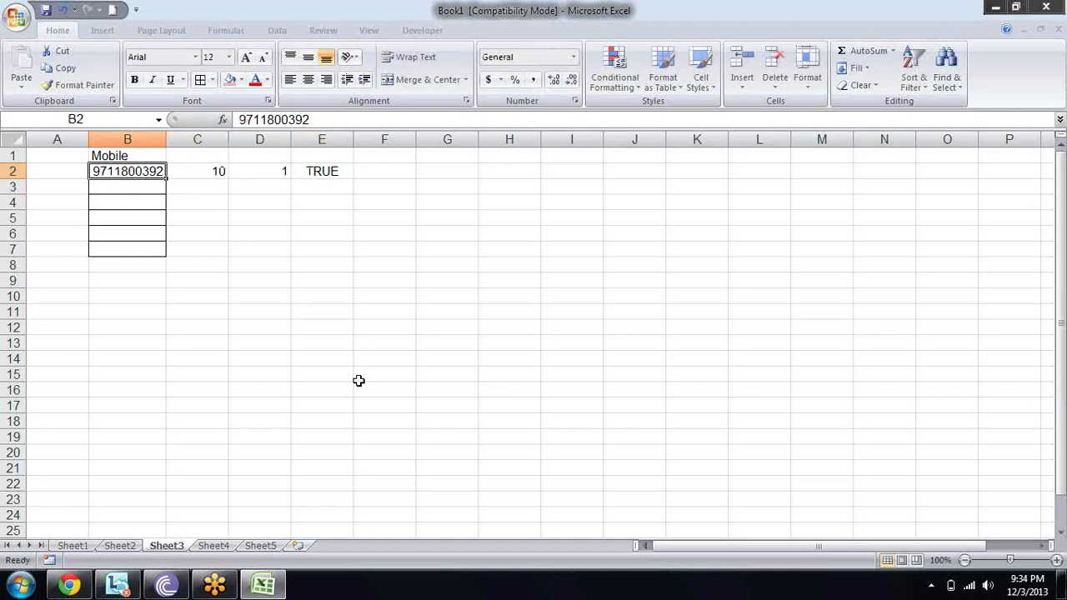
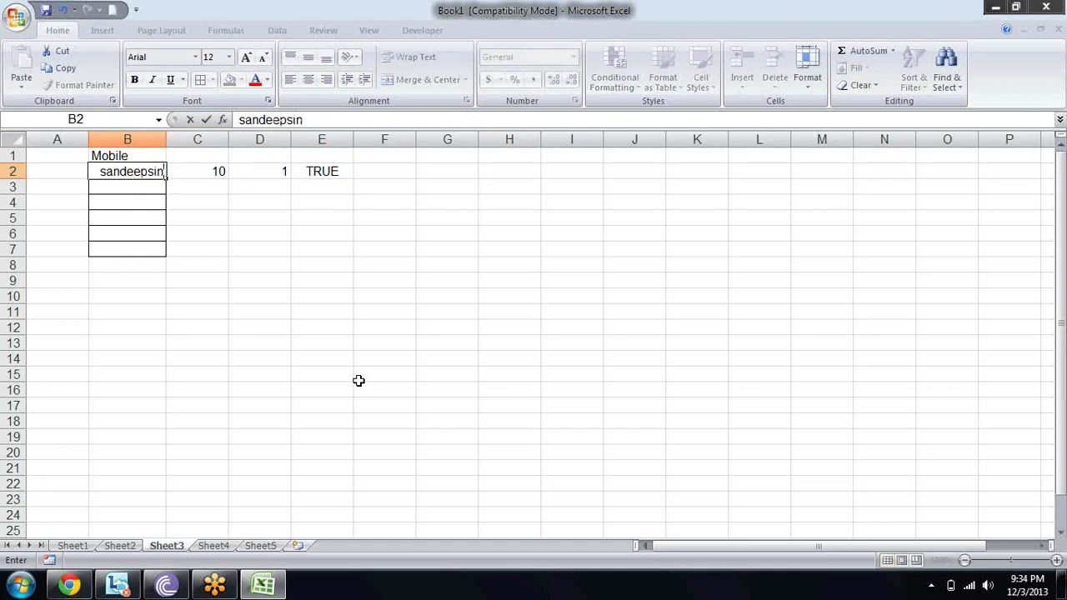
{"action": "key", "text": "Return"}
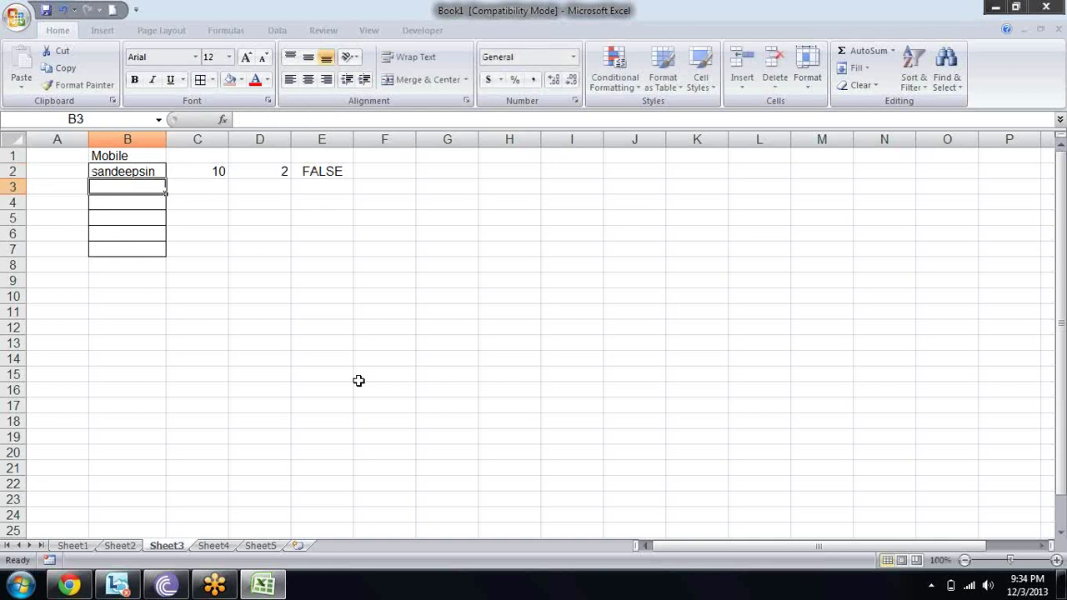
{"action": "key", "text": "Right"}
{"action": "key", "text": "Up"}
{"action": "key", "text": "Right"}
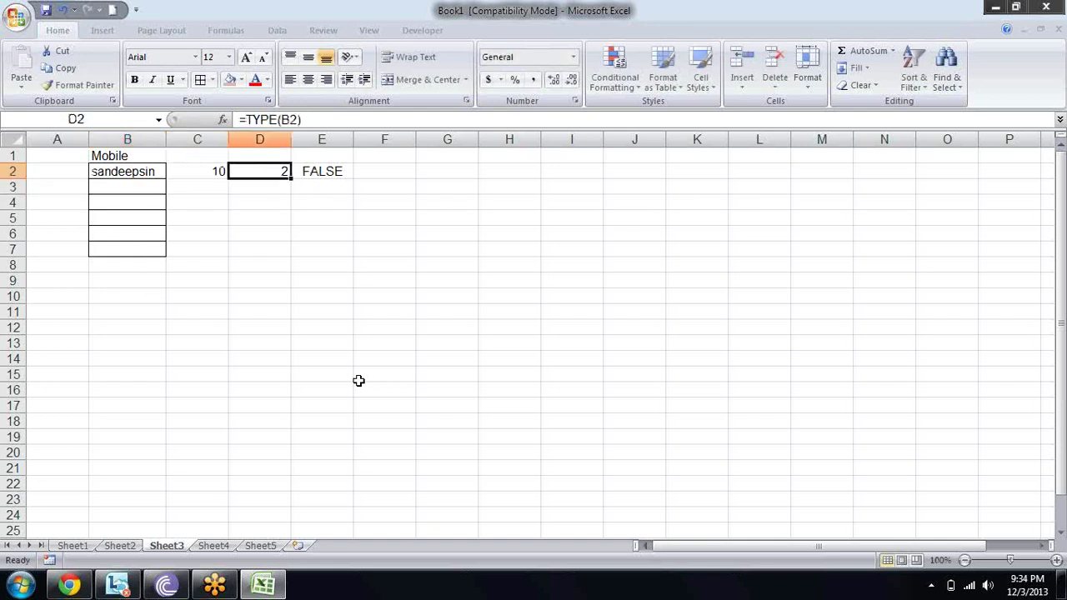
{"action": "key", "text": "Up"}
- Label D1 as type and C1 as len
{"action": "type", "text": "type"}
{"action": "key", "text": "Left"}
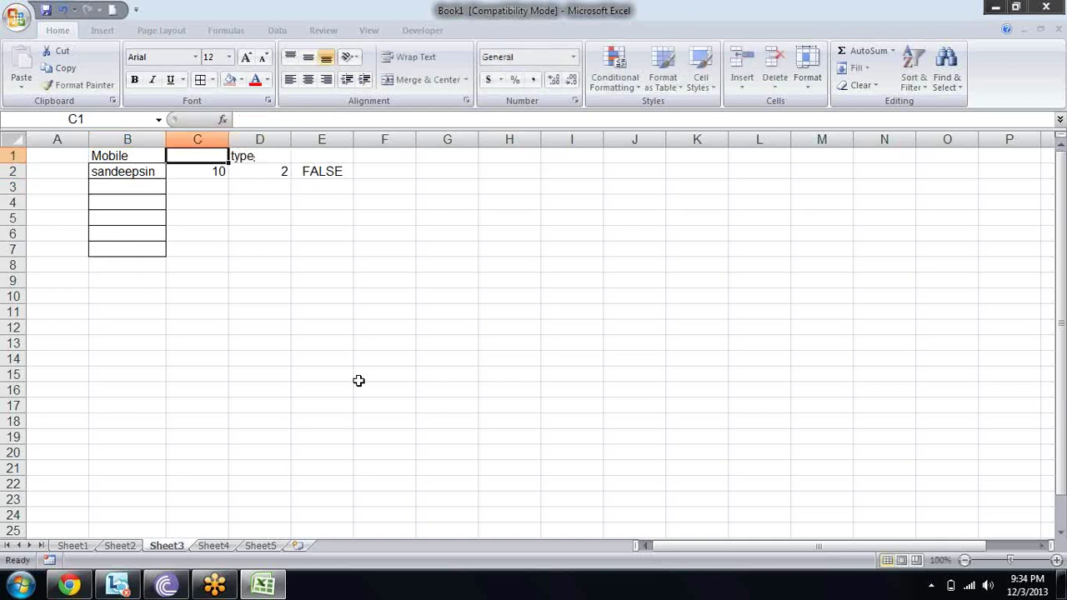
{"action": "type", "text": "len"}
{"action": "key", "text": "Return"}
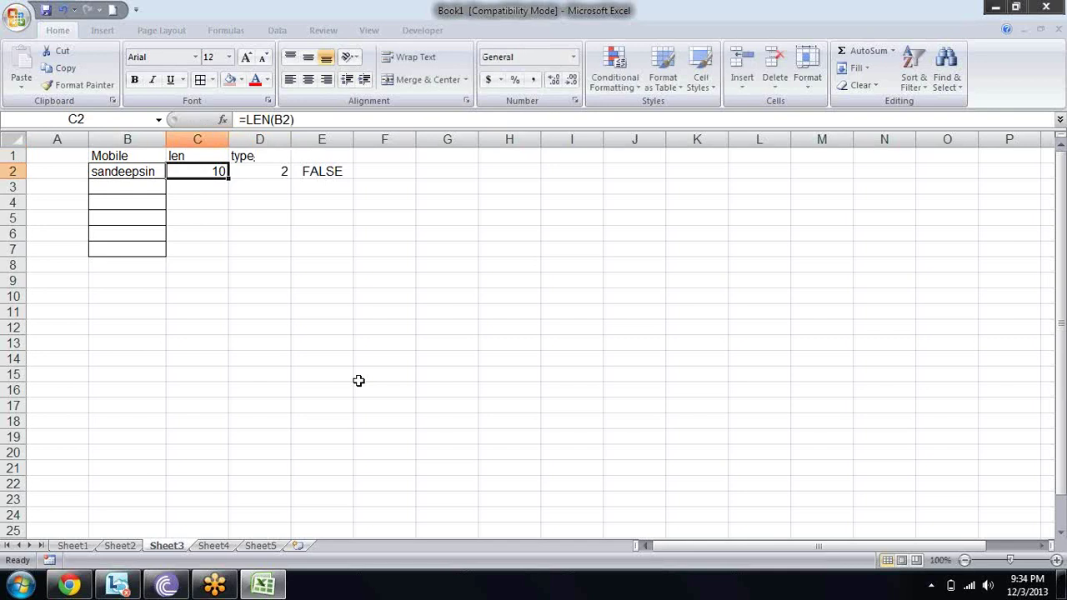
- Lengthen B2's text, then re-enter a 10-digit mobile number so E2 returns TRUE
{"action": "key", "text": "Right"}
{"action": "key", "text": "Right"}
{"action": "key", "text": "Left"}
{"action": "key", "text": "Left"}
{"action": "key", "text": "Left"}
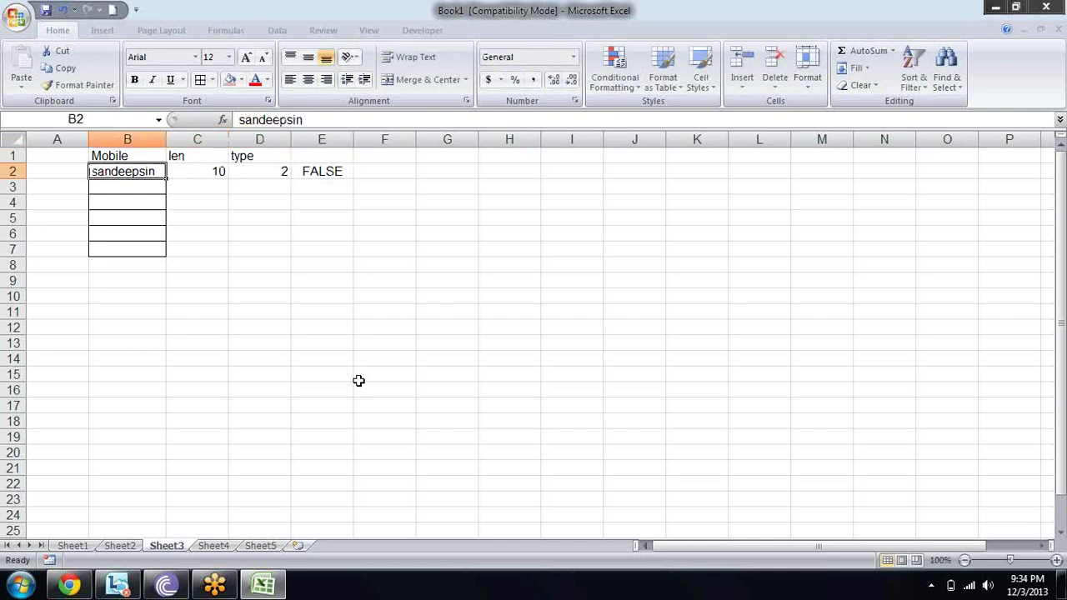
{"action": "key", "text": "F2"}
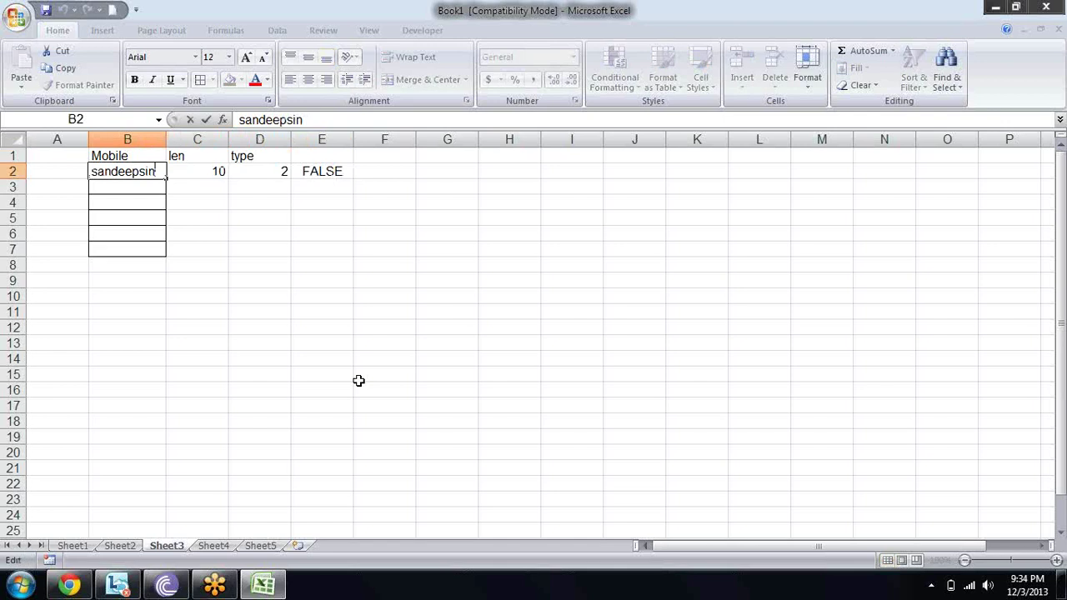
{"action": "type", "text": "gh"}
{"action": "key", "text": "ctrl+Return"}
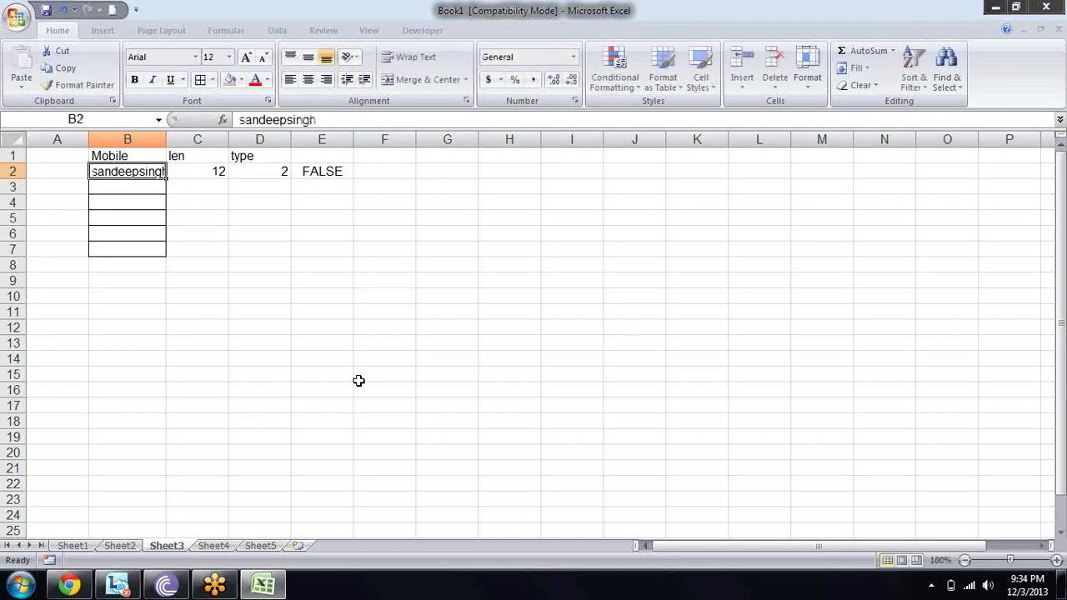
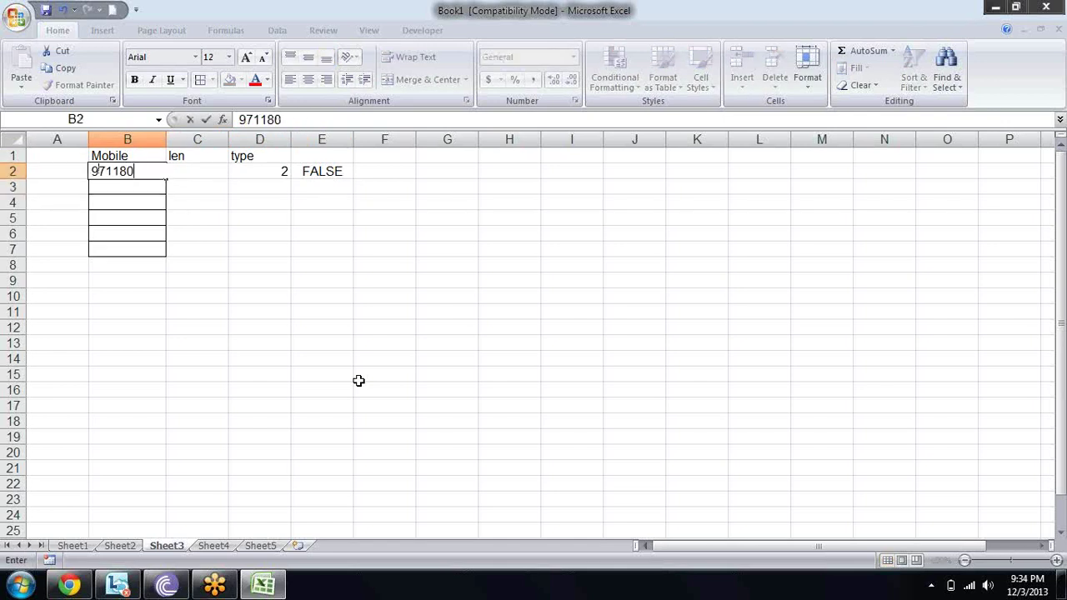
{"action": "key", "text": "Return"}
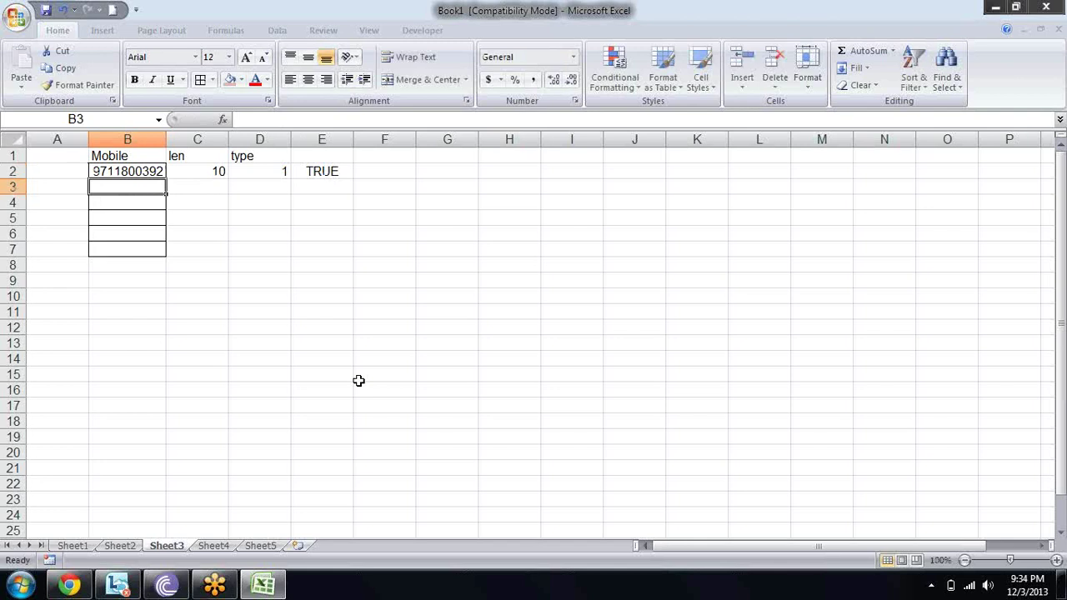
{"action": "key", "text": "Up"}
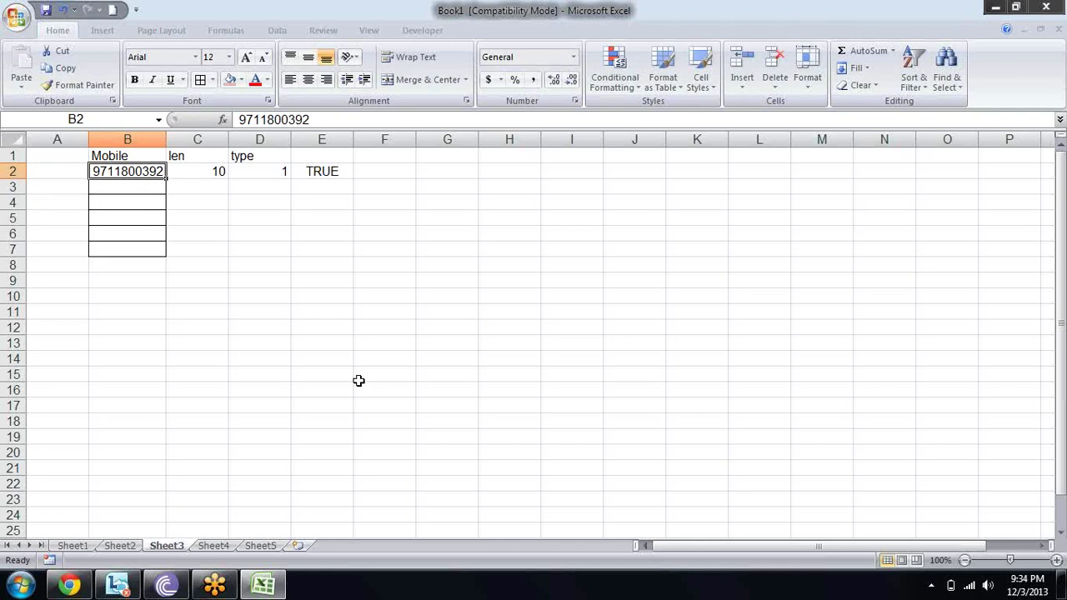
- Replace the C2 reference in E2's AND formula with the LEN(B2) expression copied from C2
{"action": "key", "text": "Right"}
{"action": "key", "text": "Right"}
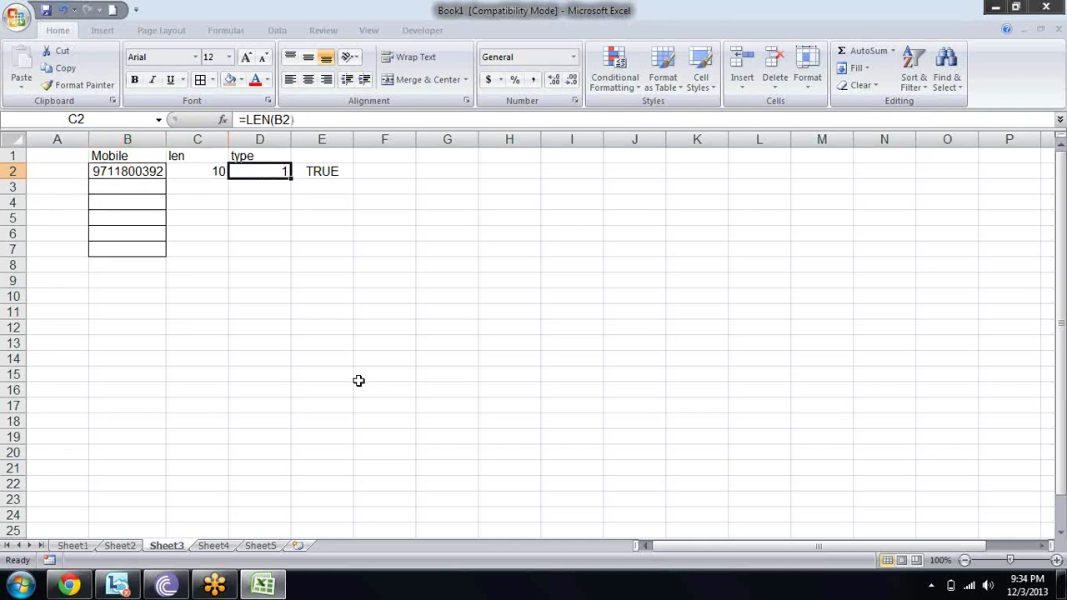
{"action": "key", "text": "Right"}
{"action": "key", "text": "Right"}
{"action": "key", "text": "Right"}
{"action": "key", "text": "Left"}
{"action": "key", "text": "Left"}
{"action": "key", "text": "Left"}
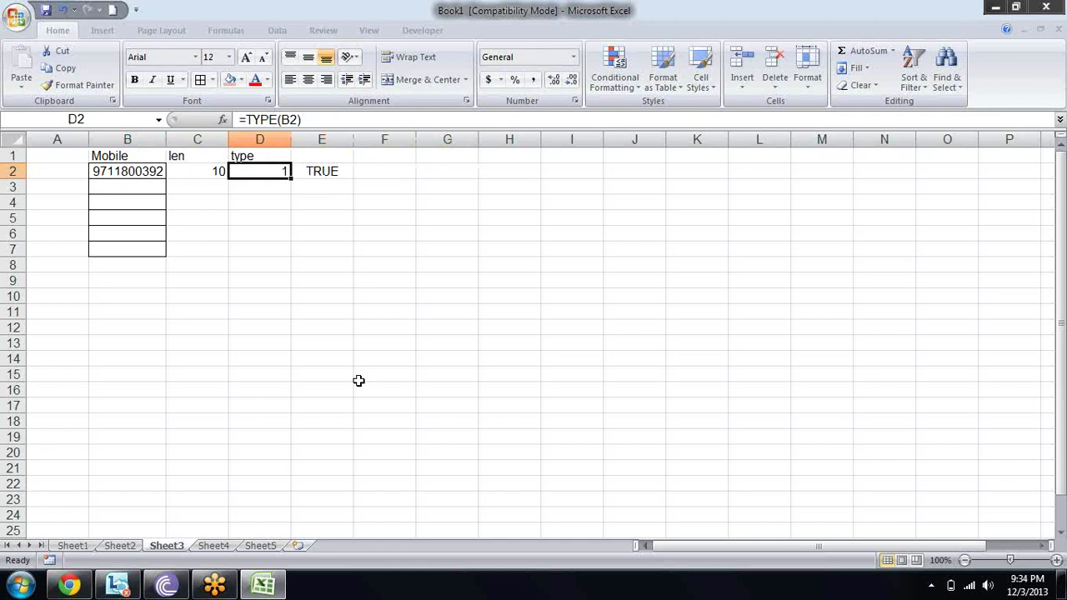
{"action": "key", "text": "Left"}
{"action": "key", "text": "Right"}
{"action": "key", "text": "Right"}
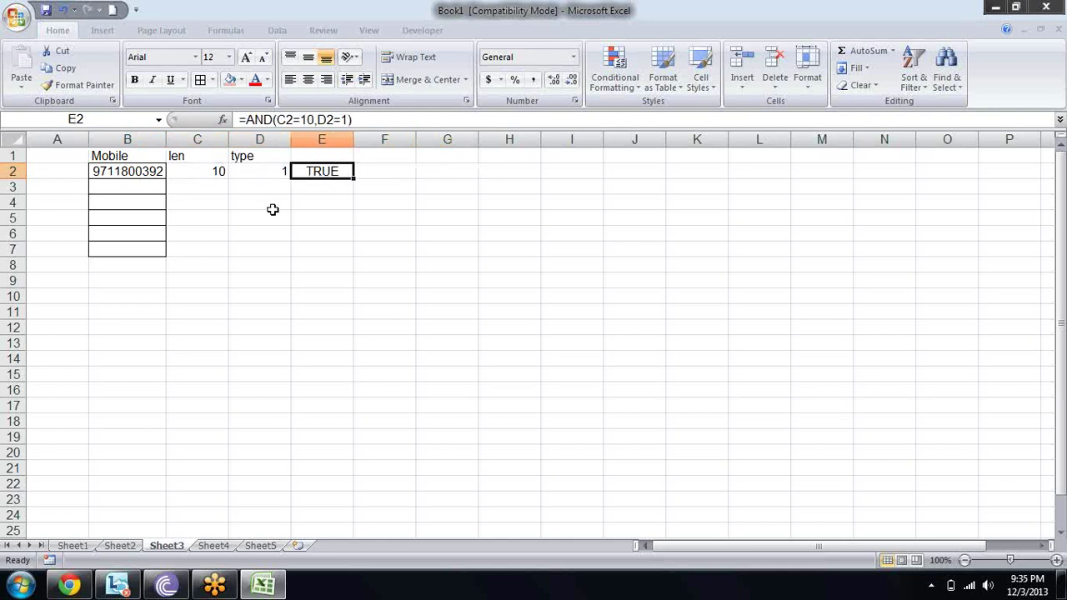
{"action": "key", "text": "F2"}
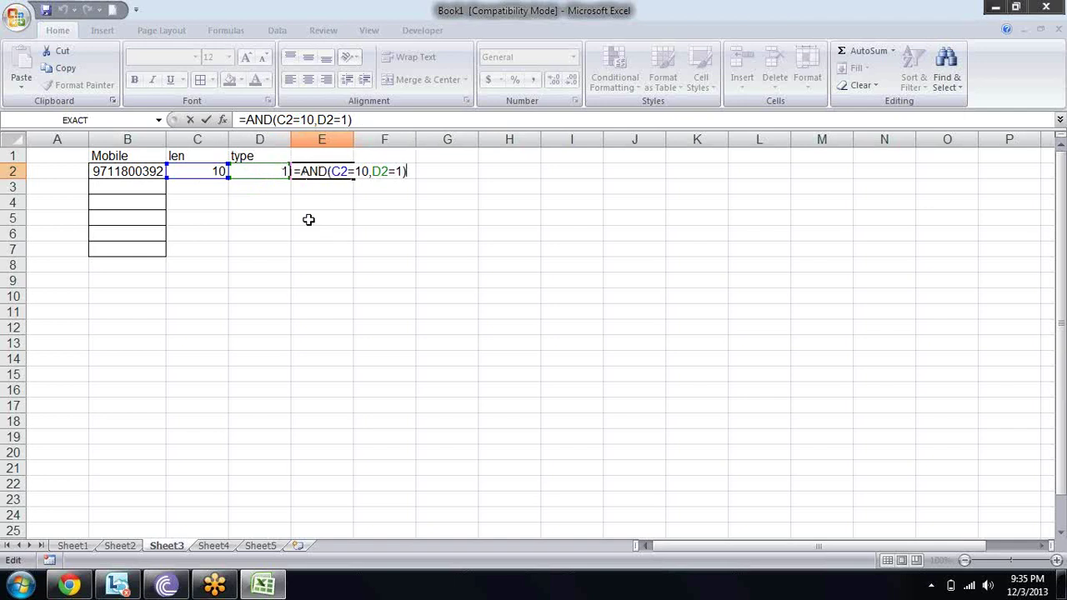
{"action": "key", "text": "ctrl+Return"}
{"action": "left_click", "coordinate": [219, 175]}
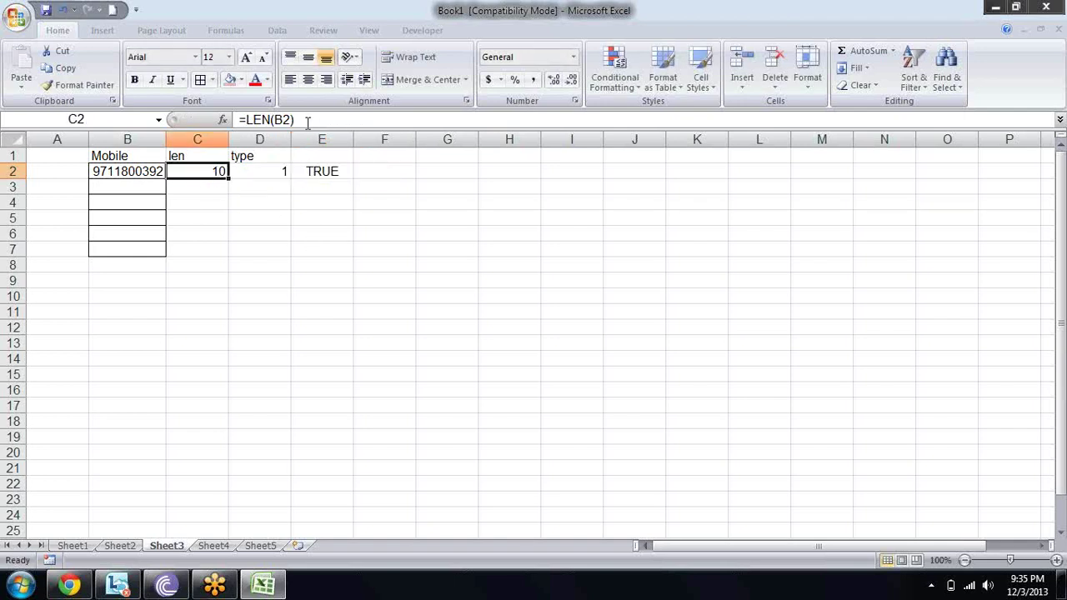
{"action": "left_click_drag", "start_coordinate": [306, 122], "coordinate": [248, 121]}
{"action": "key", "text": "ctrl+c"}
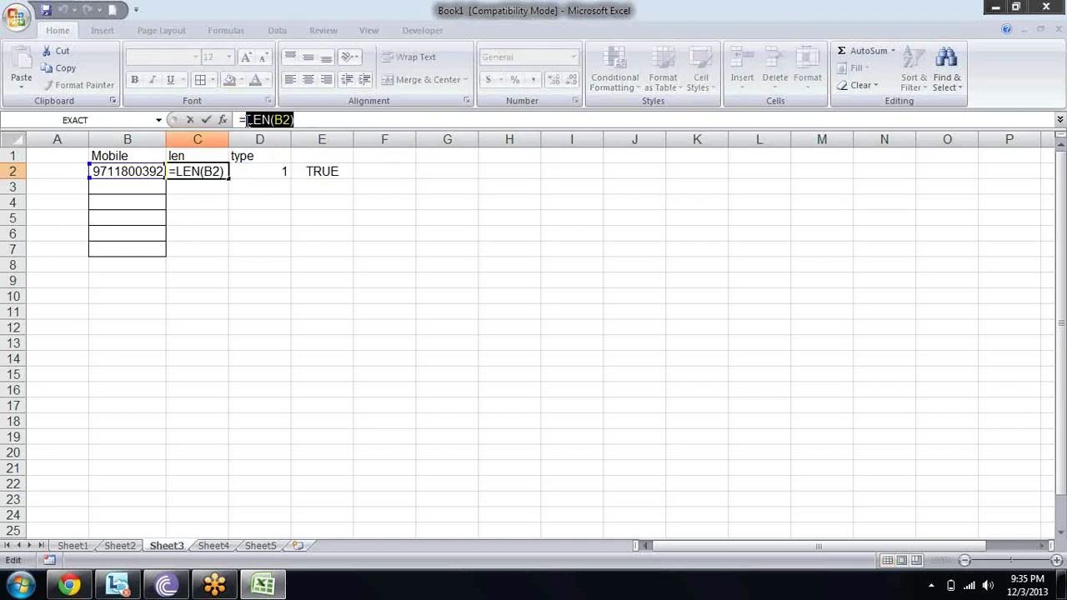
{"action": "key", "text": "Escape"}
{"action": "left_click", "coordinate": [316, 169]}
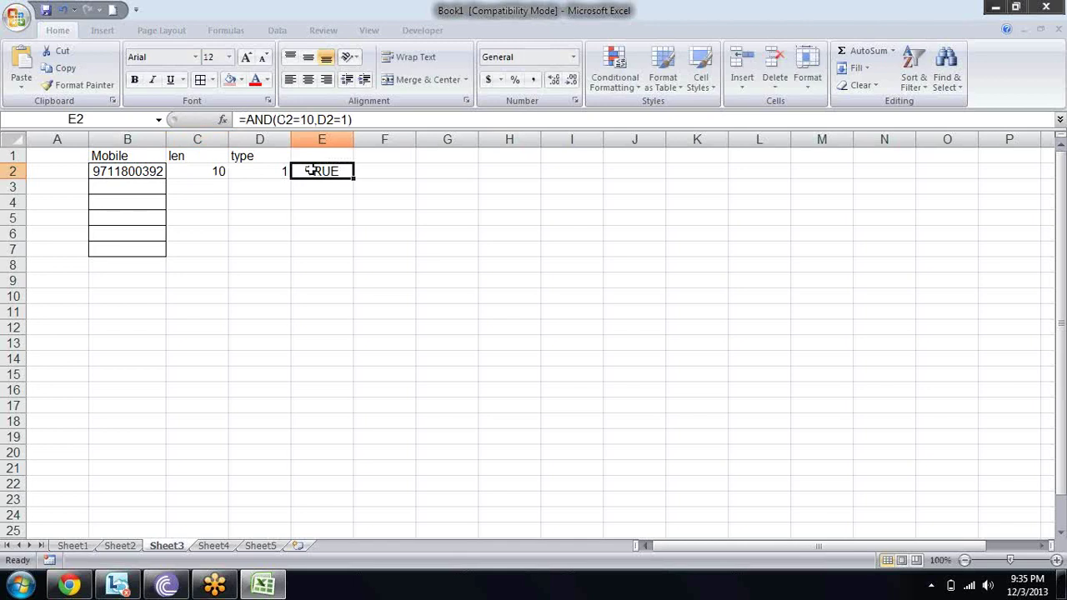
{"action": "double_click", "coordinate": [284, 120]}
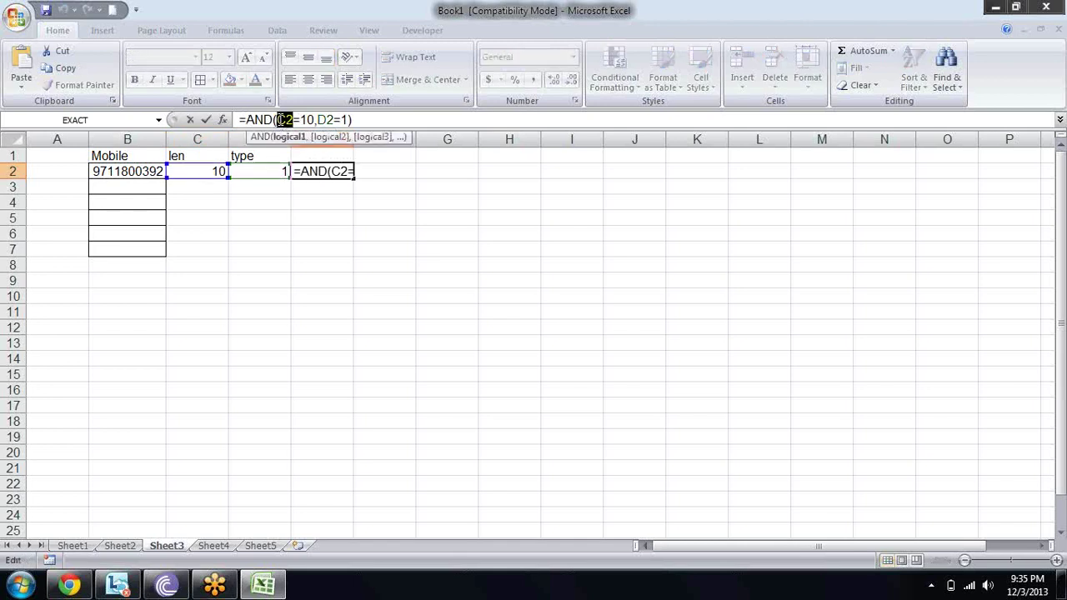
{"action": "key", "text": "ctrl+v"}
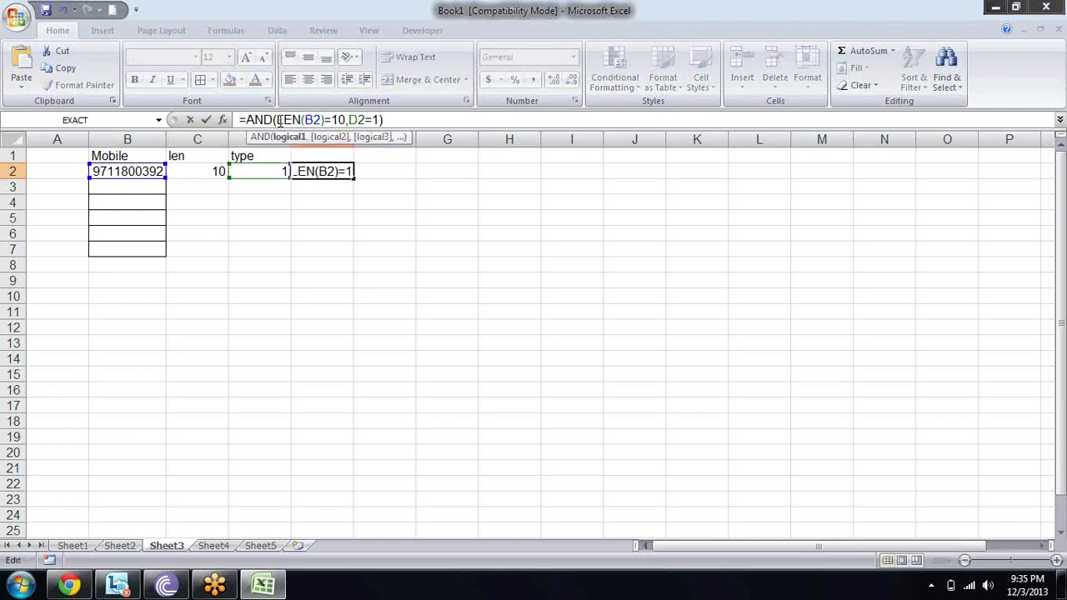
{"action": "key", "text": "Return"}
- Replace the D2 reference in E2's formula with TYPE(B2)
{"action": "key", "text": "Up"}
{"action": "key", "text": "Left"}
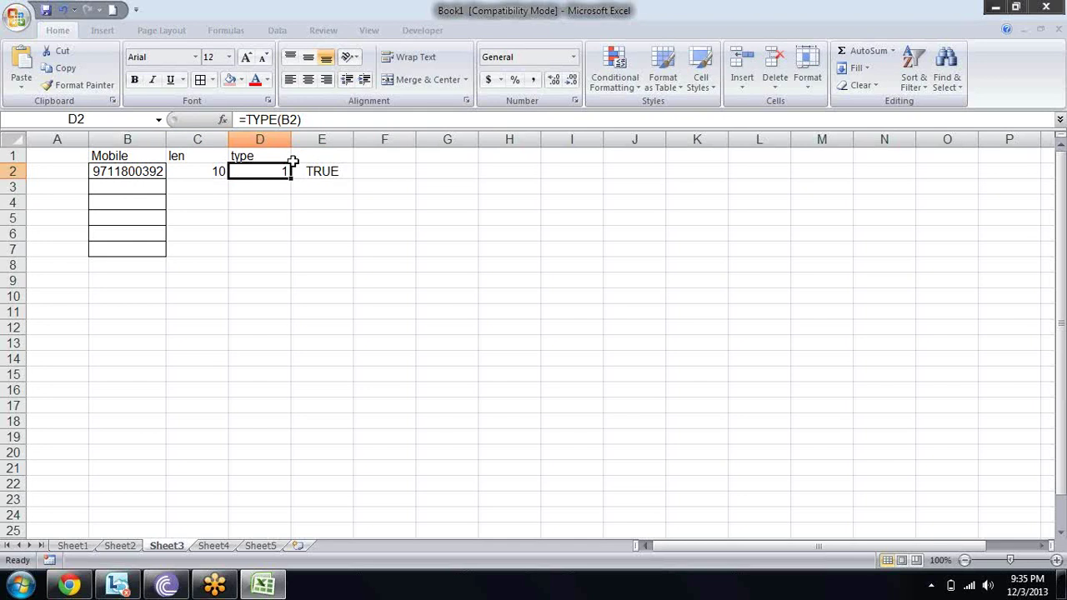
{"action": "left_click_drag", "start_coordinate": [301, 120], "coordinate": [248, 119]}
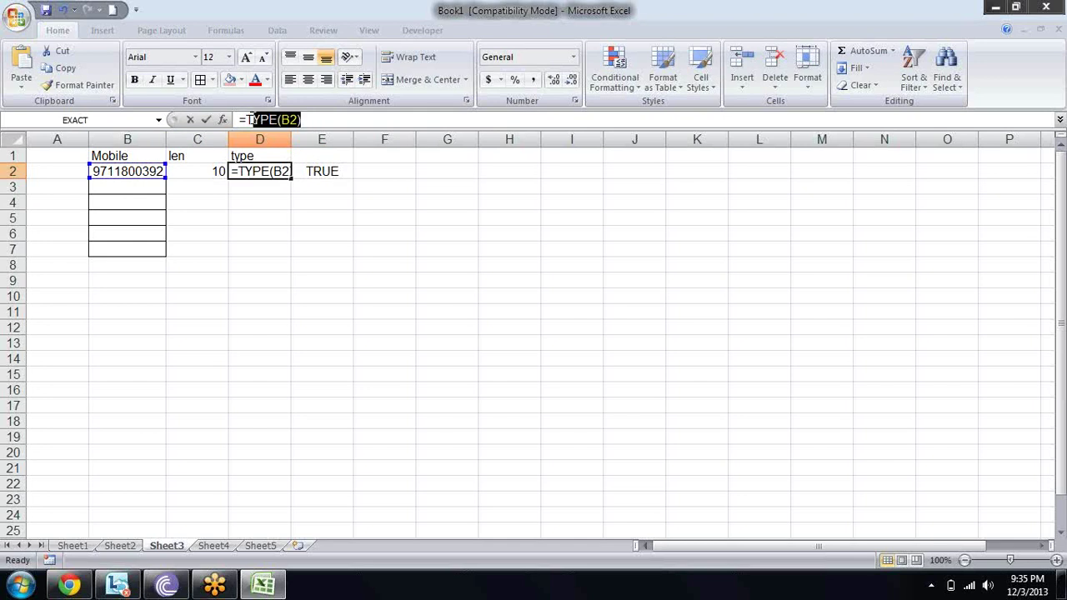
{"action": "key", "text": "Escape"}
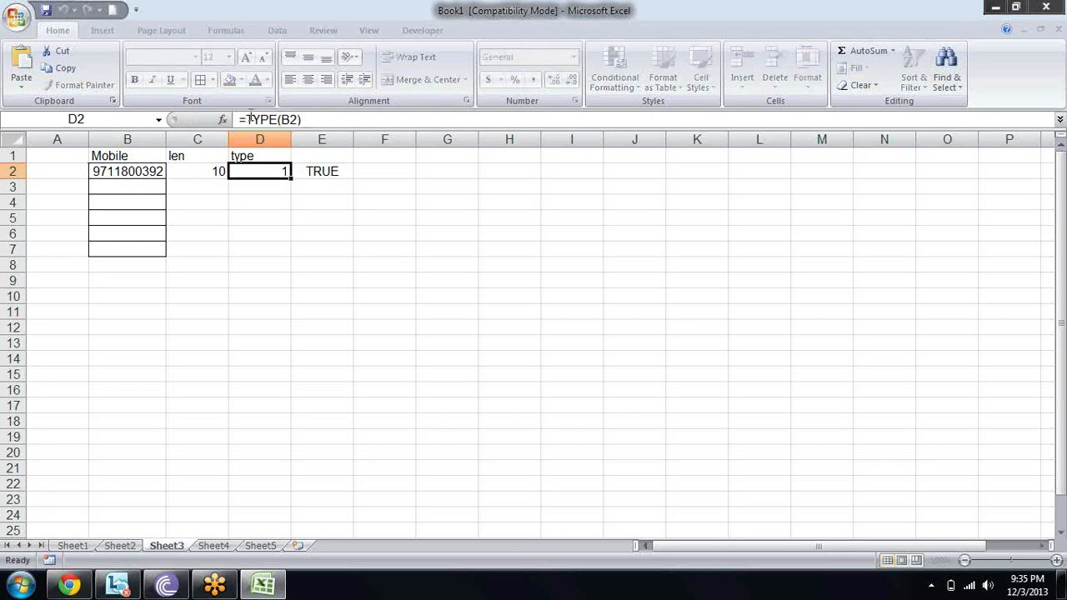
{"action": "double_click", "coordinate": [319, 169]}
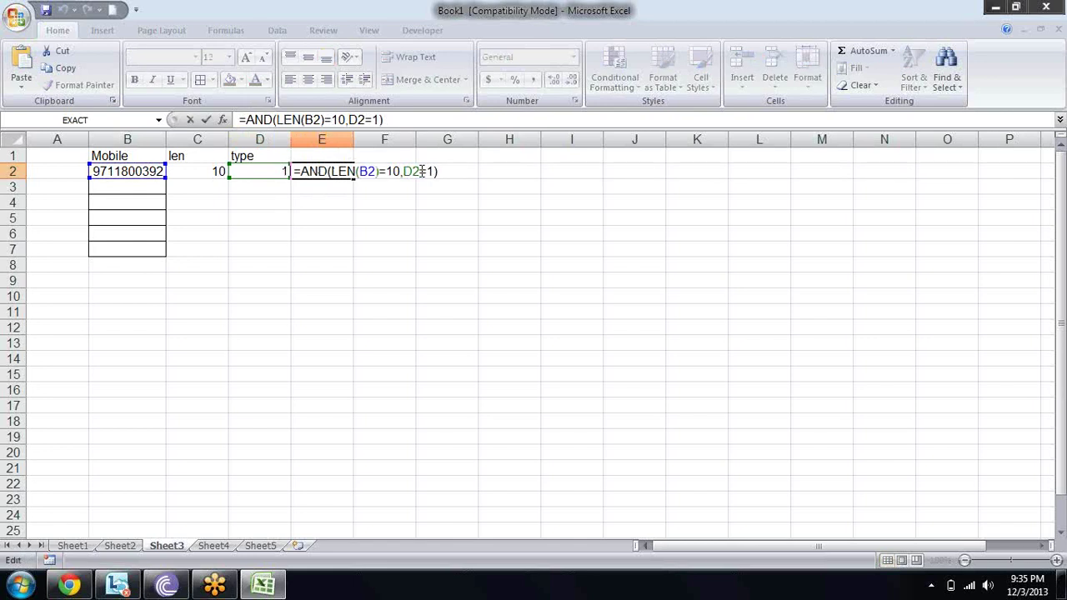
{"action": "left_click_drag", "start_coordinate": [420, 171], "coordinate": [404, 171]}
{"action": "type", "text": "TYPE(B2)"}
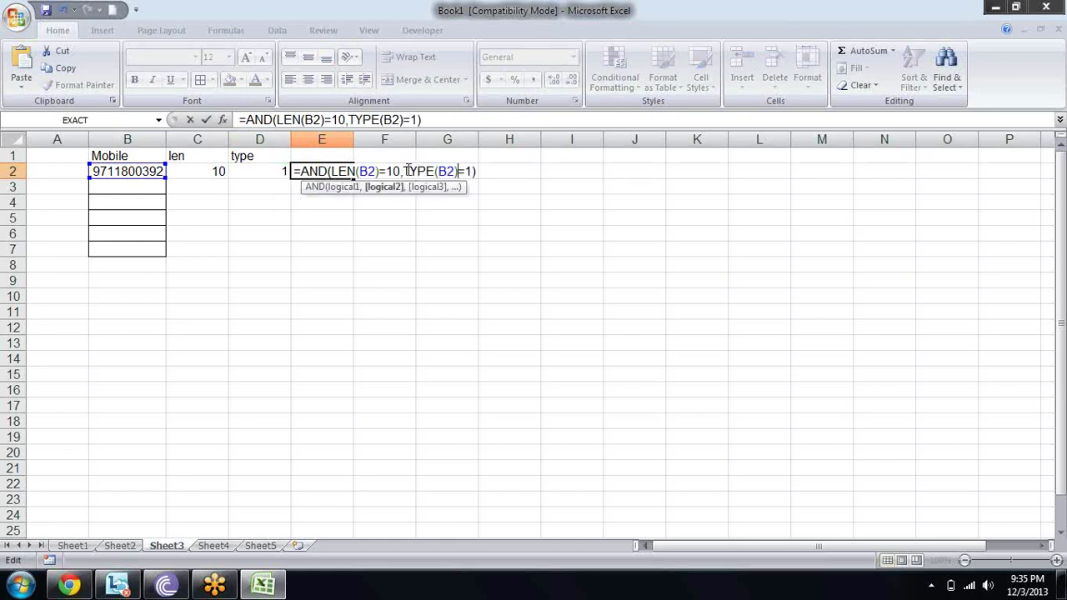
{"action": "key", "text": "Return"}
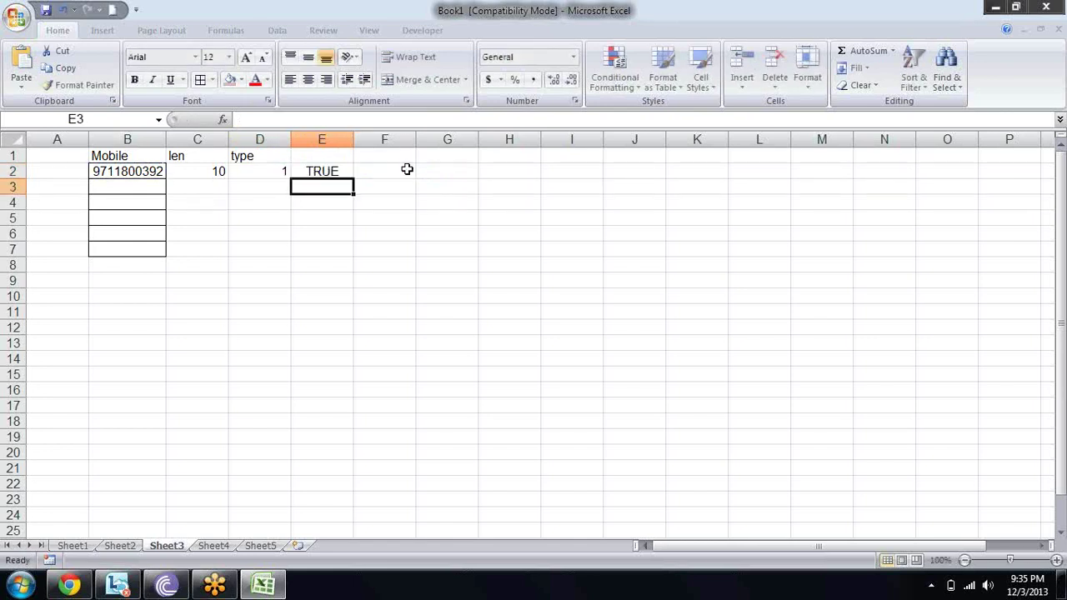
- Clear the len and type helper cells C1:D2
{"action": "key", "text": "Up"}
{"action": "key", "text": "Left"}
{"action": "key", "text": "Left"}
{"action": "key", "text": "Up"}
{"action": "key", "text": "shift+Right"}
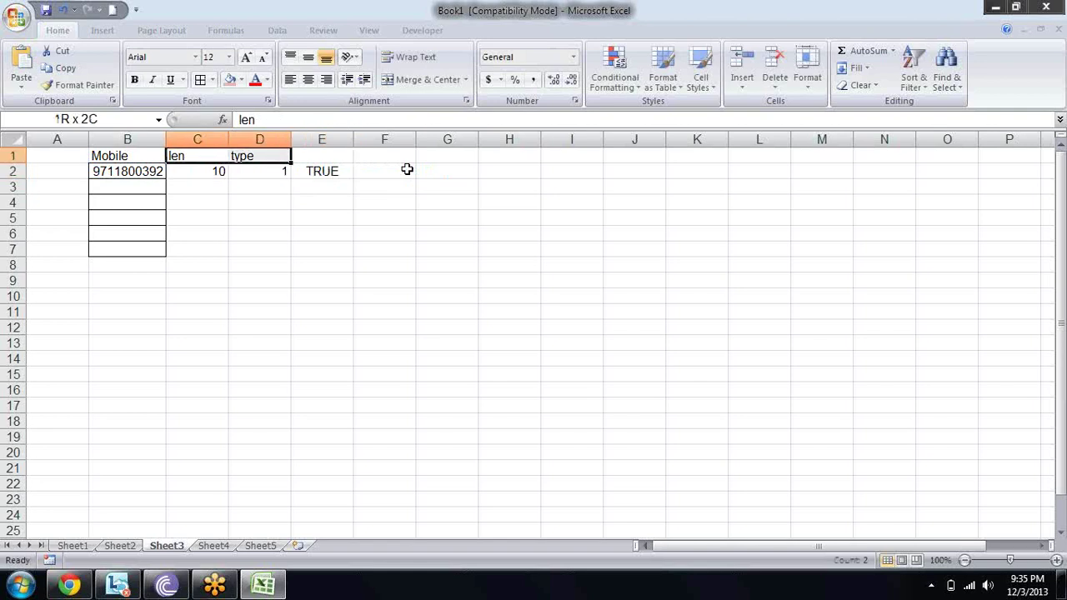
{"action": "key", "text": "shift+Down"}
{"action": "key", "text": "Delete"}
- Copy E2's =AND(LEN(B2)=10,TYPE(B2)=1) formula text and go to cell B2
{"action": "key", "text": "Right"}
{"action": "key", "text": "Right"}
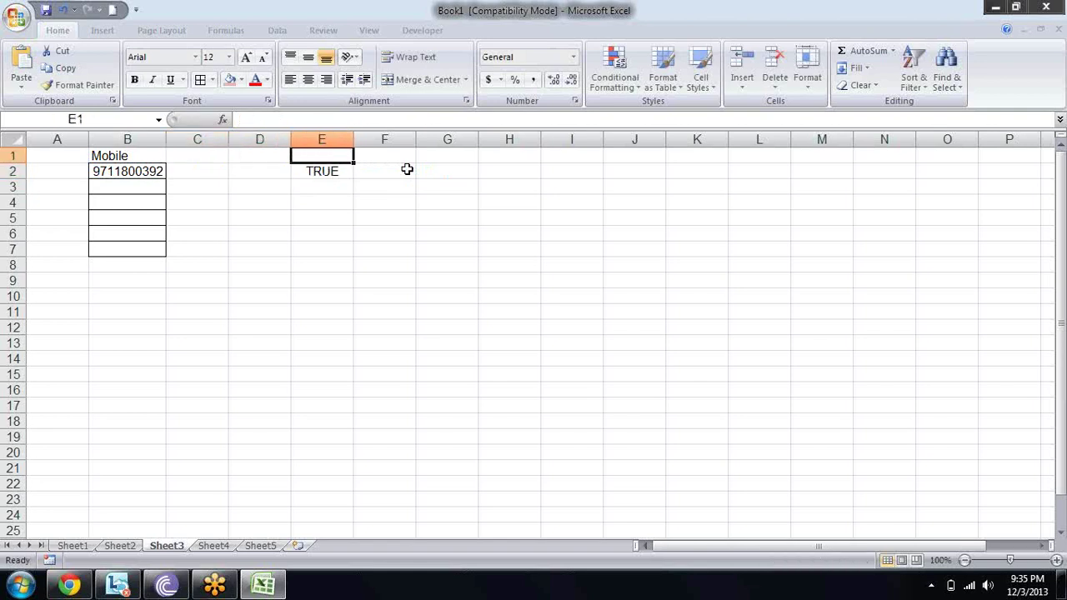
{"action": "key", "text": "Down"}
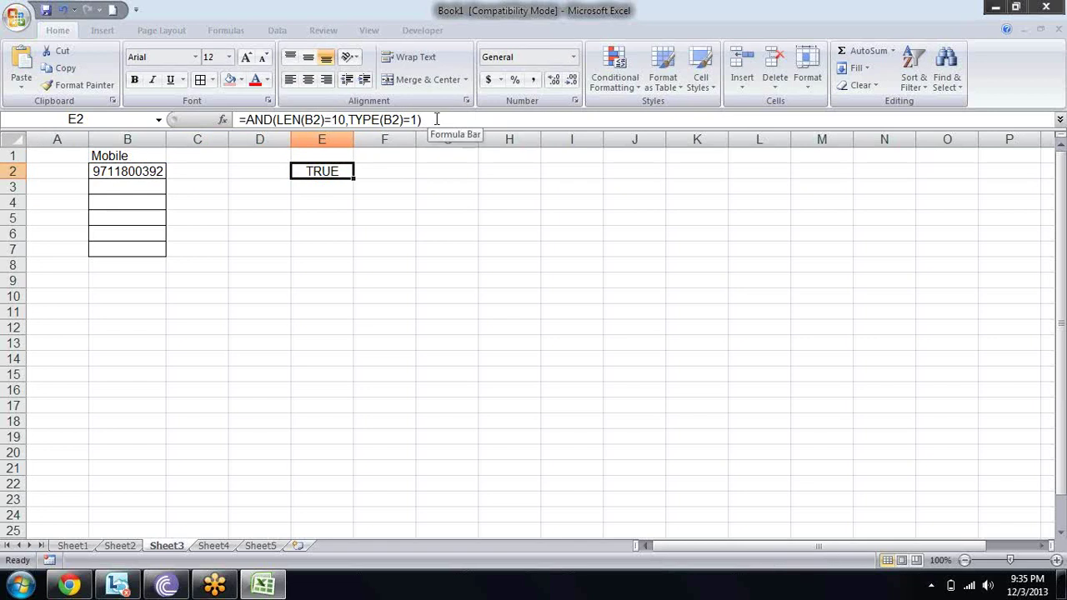
{"action": "left_click_drag", "start_coordinate": [424, 120], "coordinate": [219, 122]}
{"action": "key", "text": "ctrl+c"}
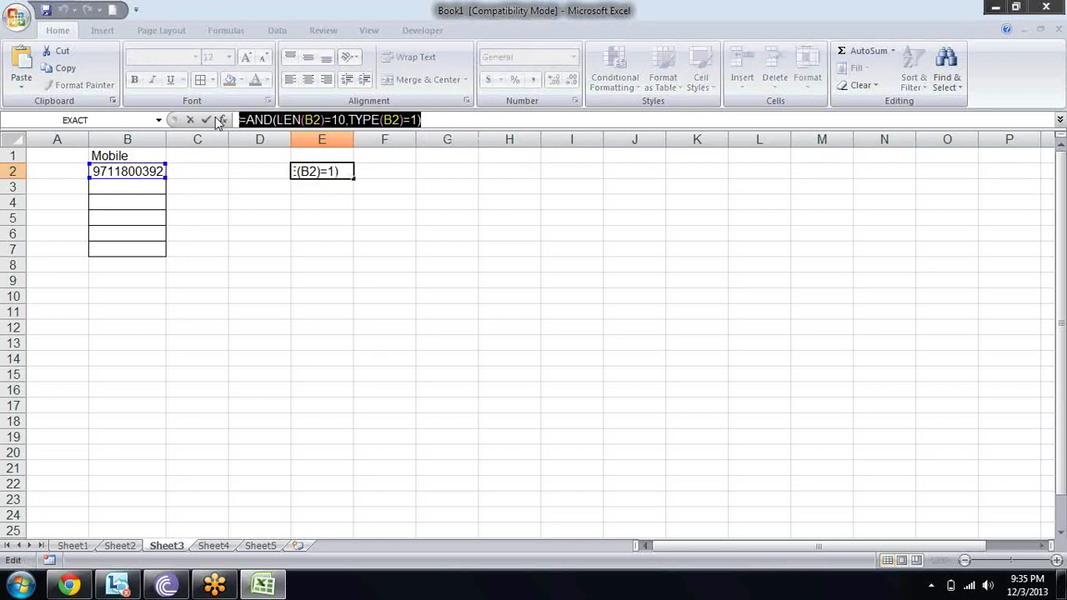
{"action": "key", "text": "Escape"}
{"action": "key", "text": "Left"}
{"action": "key", "text": "Left"}
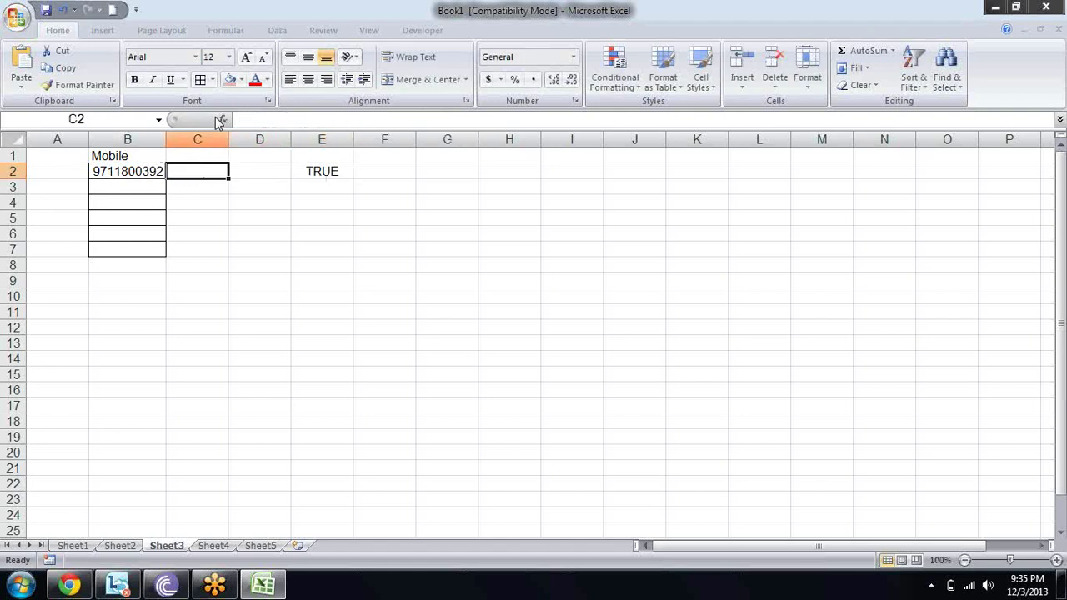
{"action": "key", "text": "Left"}
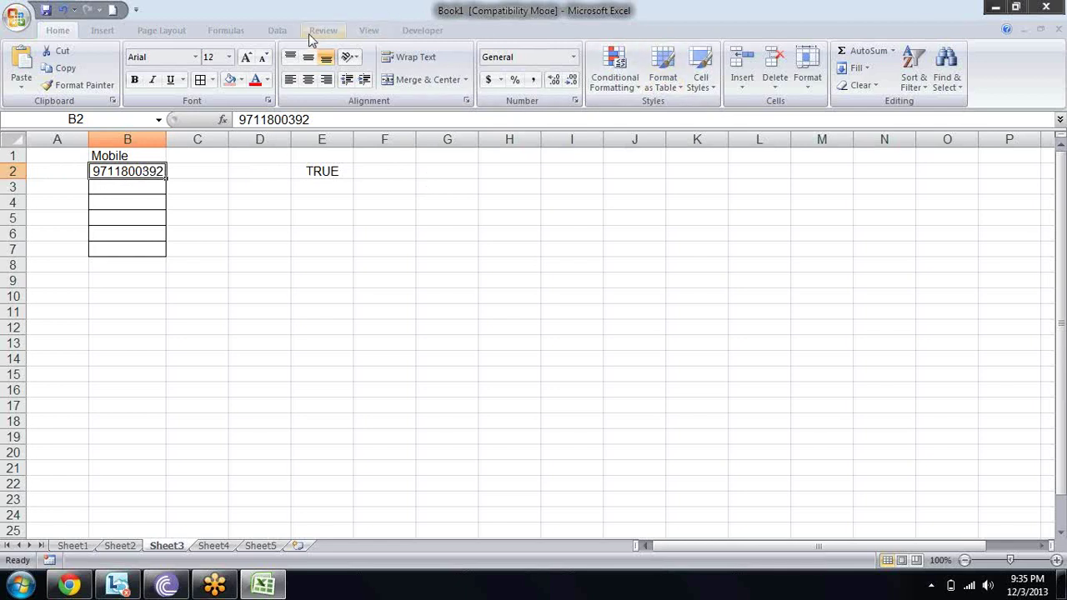
- Give B2 a Custom data validation rule using the pasted =AND(LEN(B2)=10,TYPE(B2)=1) formula
{"action": "left_click", "coordinate": [277, 32]}
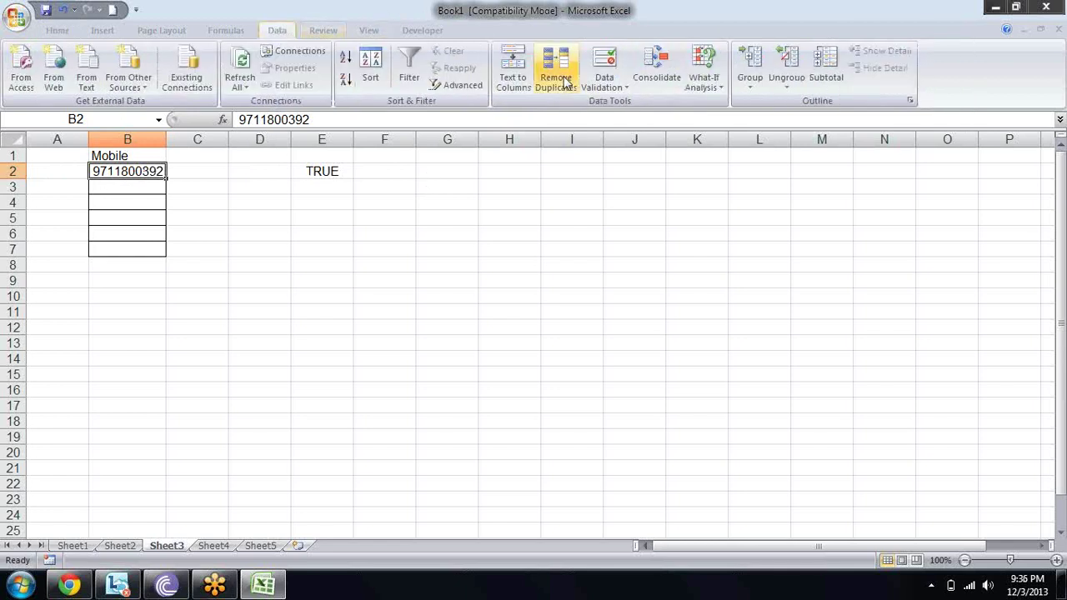
{"action": "left_click", "coordinate": [606, 73]}
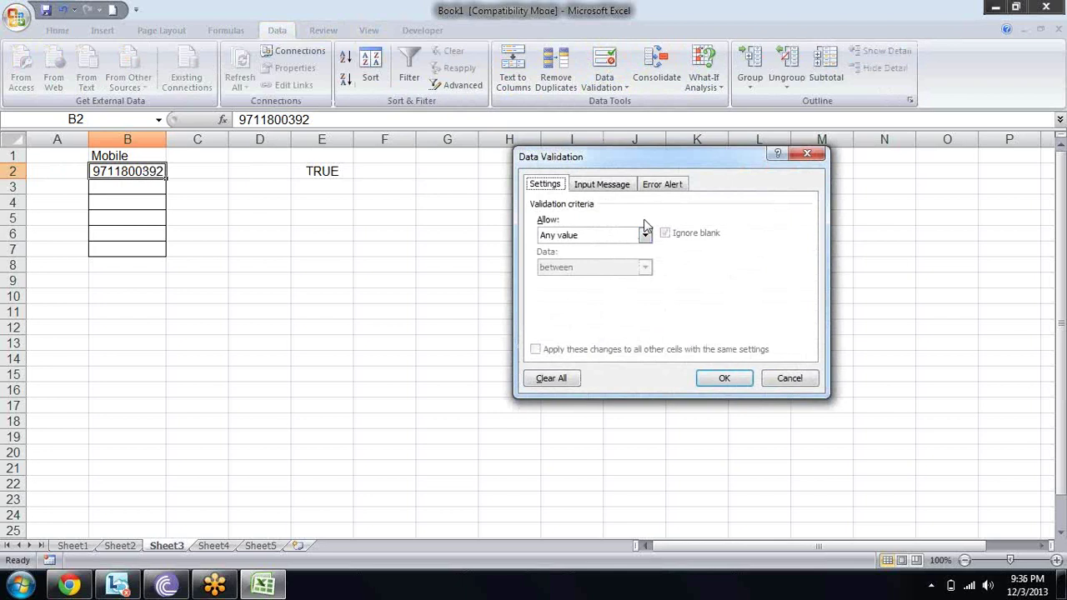
{"action": "left_click", "coordinate": [646, 236]}
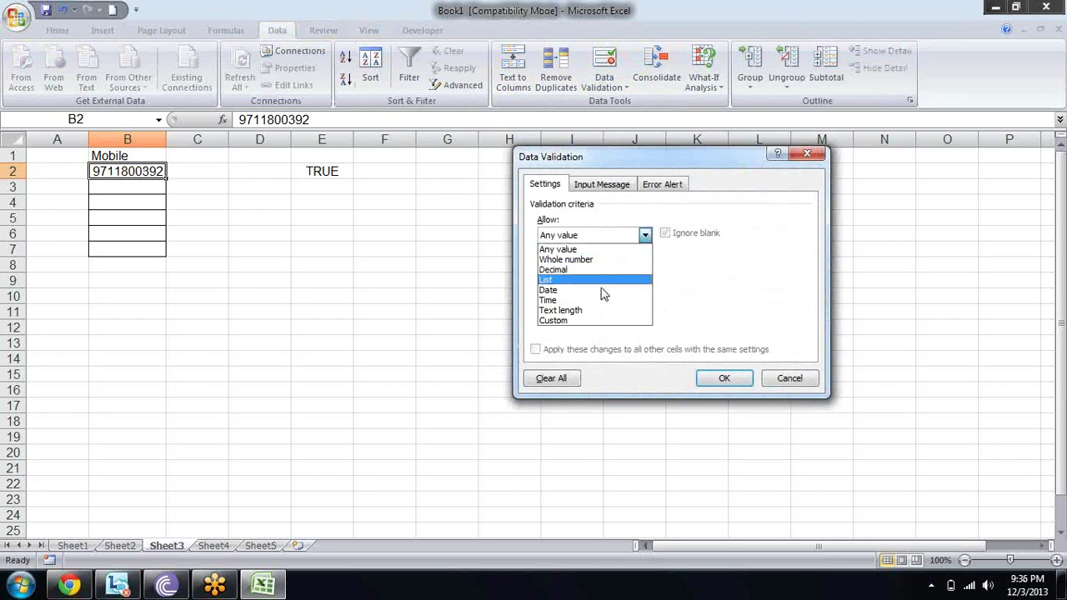
{"action": "left_click", "coordinate": [606, 321]}
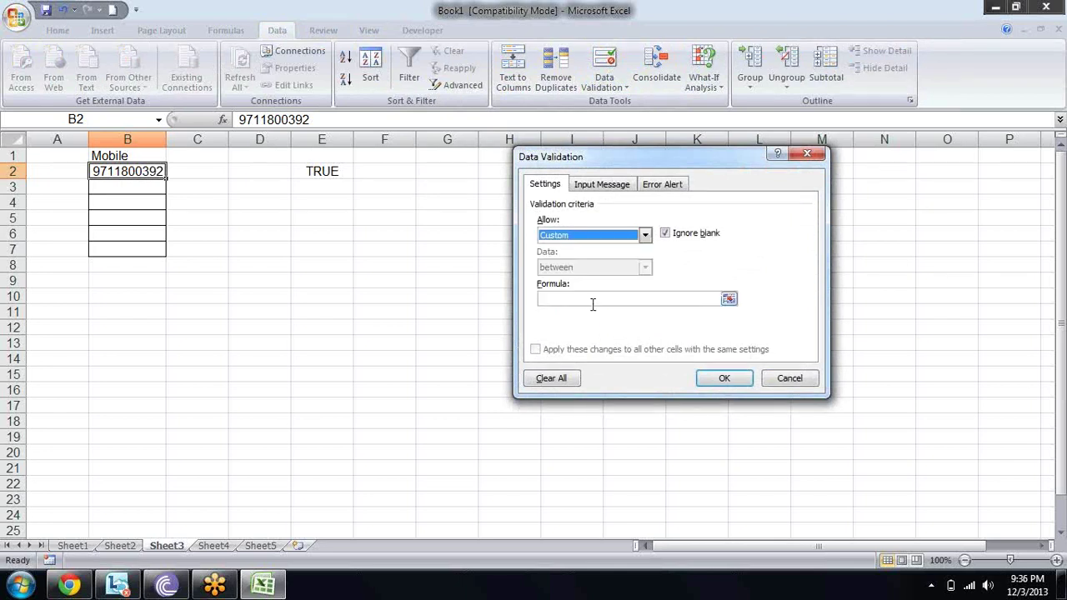
{"action": "key", "text": "ctrl+v"}
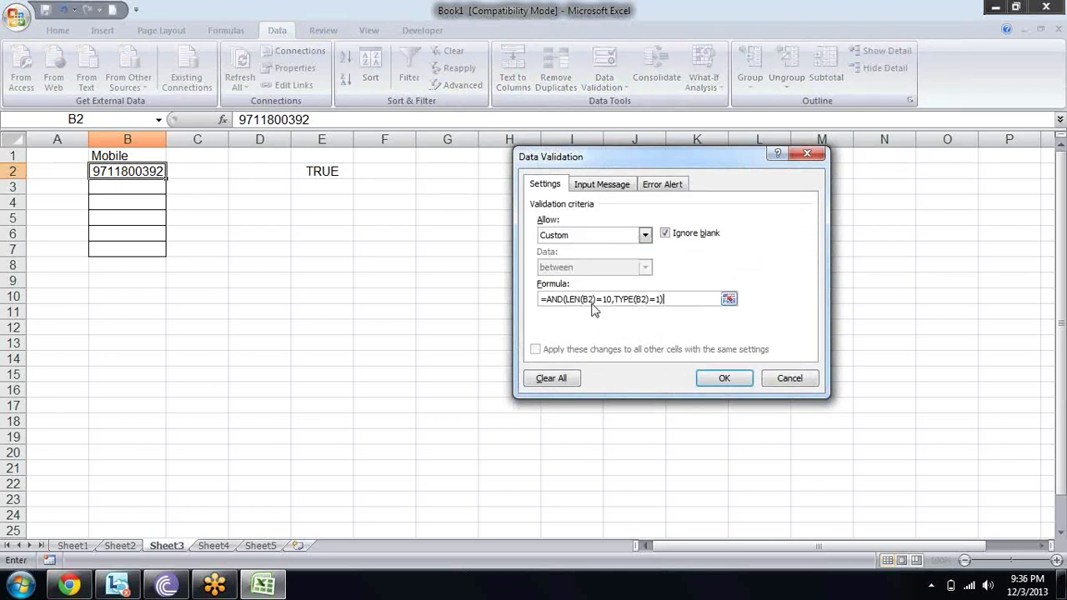
{"action": "left_click", "coordinate": [720, 379]}
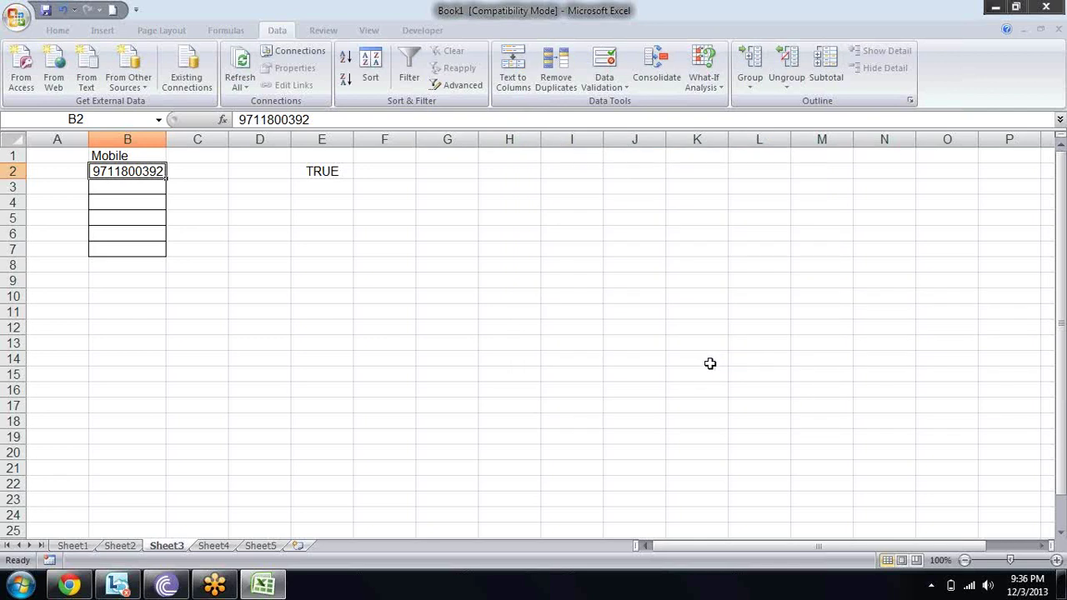
- Copy B2 and Paste Special only its Validation onto B3:B7
{"action": "key", "text": "ctrl+c"}
{"action": "key", "text": "Down"}
{"action": "key", "text": "shift+Down"}
{"action": "key", "text": "shift+Down"}
{"action": "key", "text": "shift+Down"}
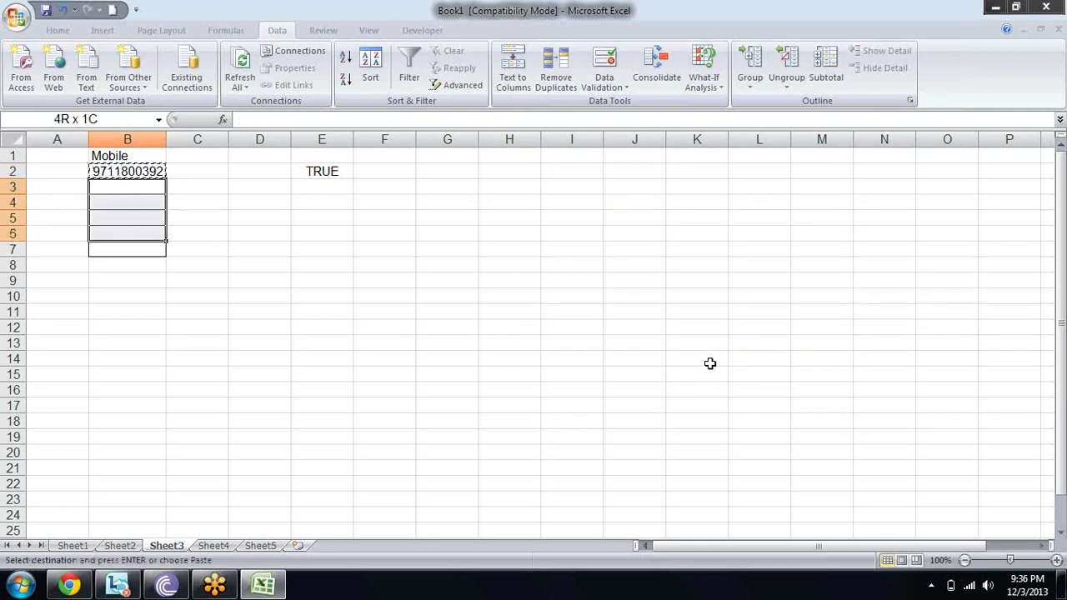
{"action": "key", "text": "shift+Down"}
{"action": "key", "text": "alt+e"}
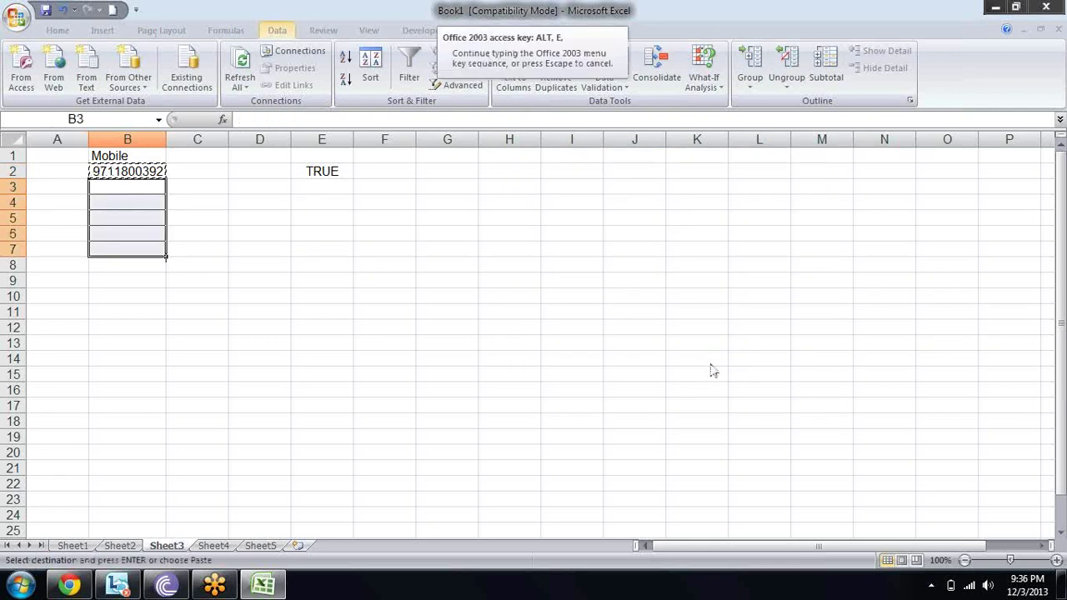
{"action": "key", "text": "s"}
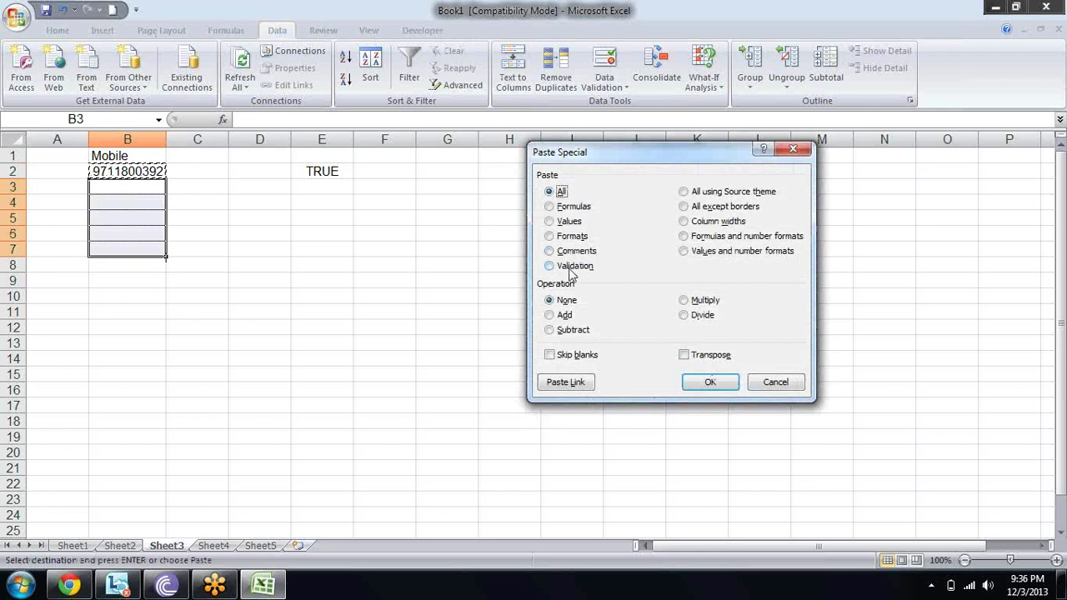
{"action": "left_click", "coordinate": [566, 268]}
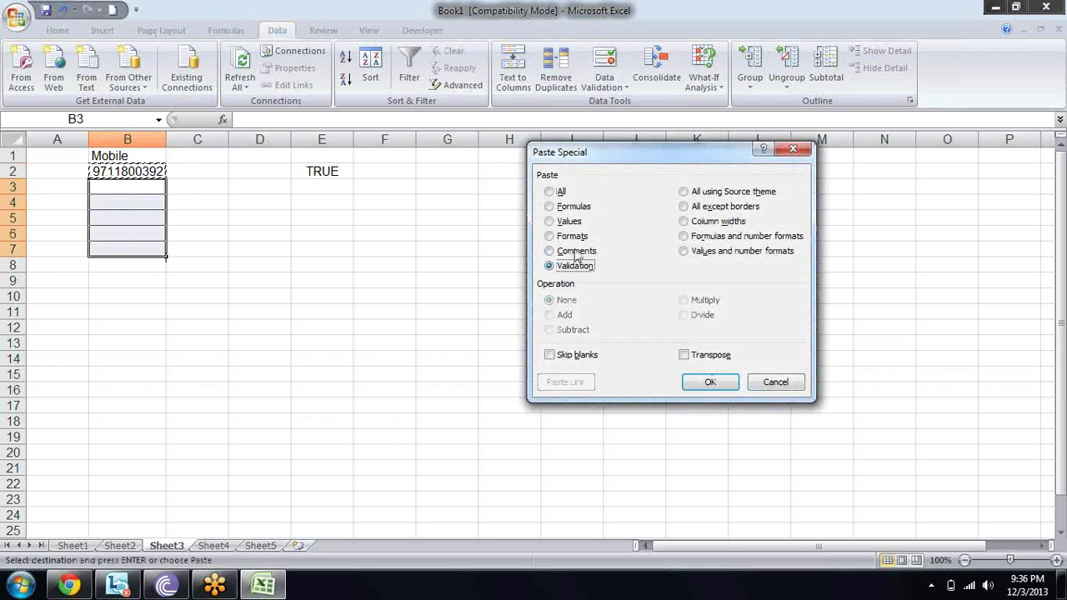
{"action": "left_click", "coordinate": [703, 381]}
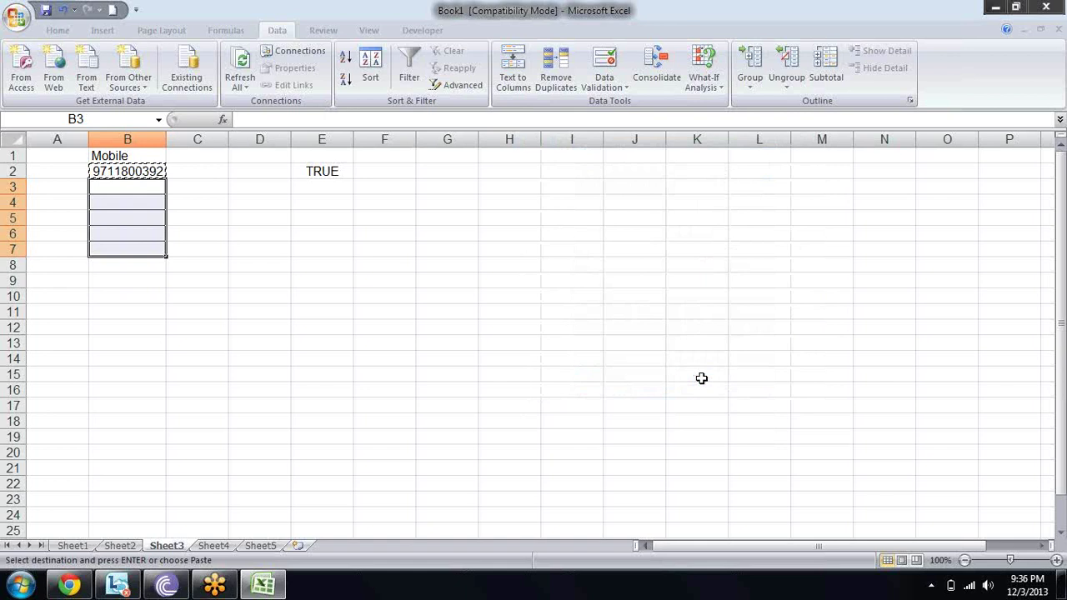
{"action": "key", "text": "Escape"}
{"action": "key", "text": "Right"}
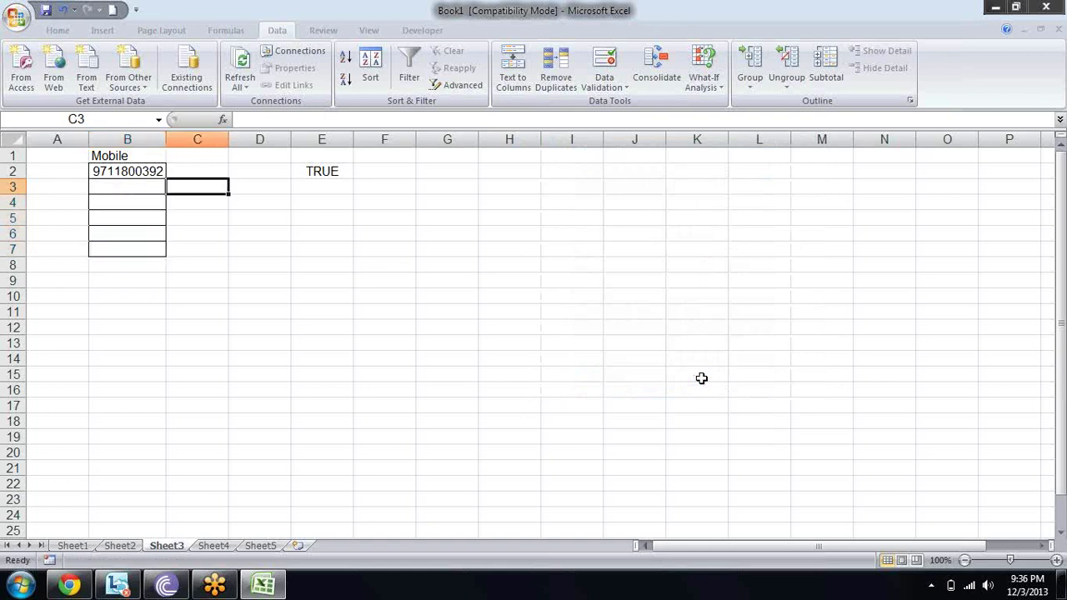
{"action": "key", "text": "Left"}
{"action": "type", "text": "sande"}
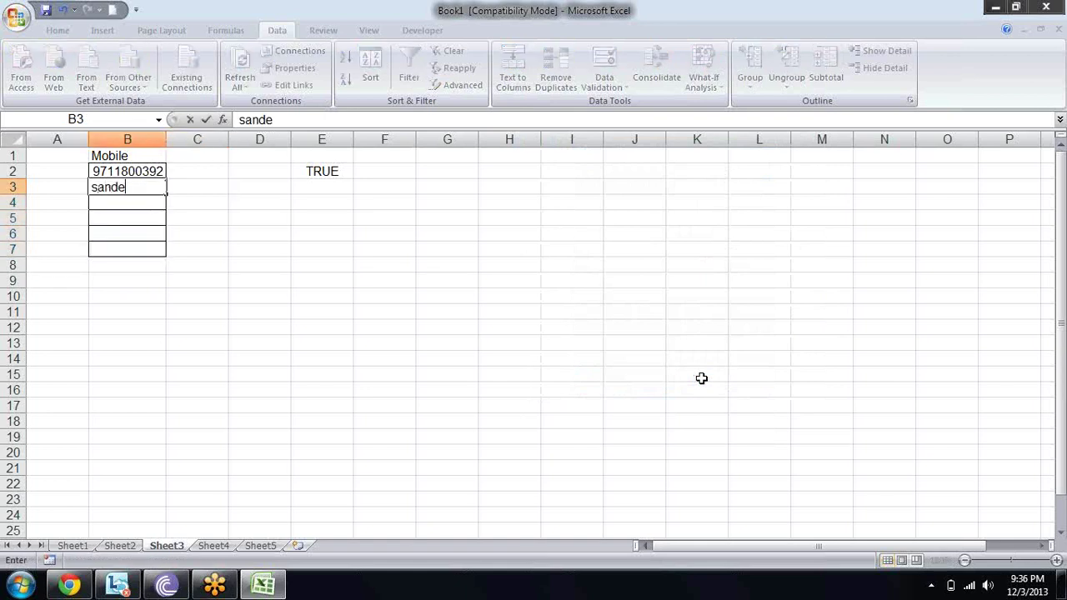
{"action": "type", "text": "ep"}
{"action": "key", "text": "Return"}
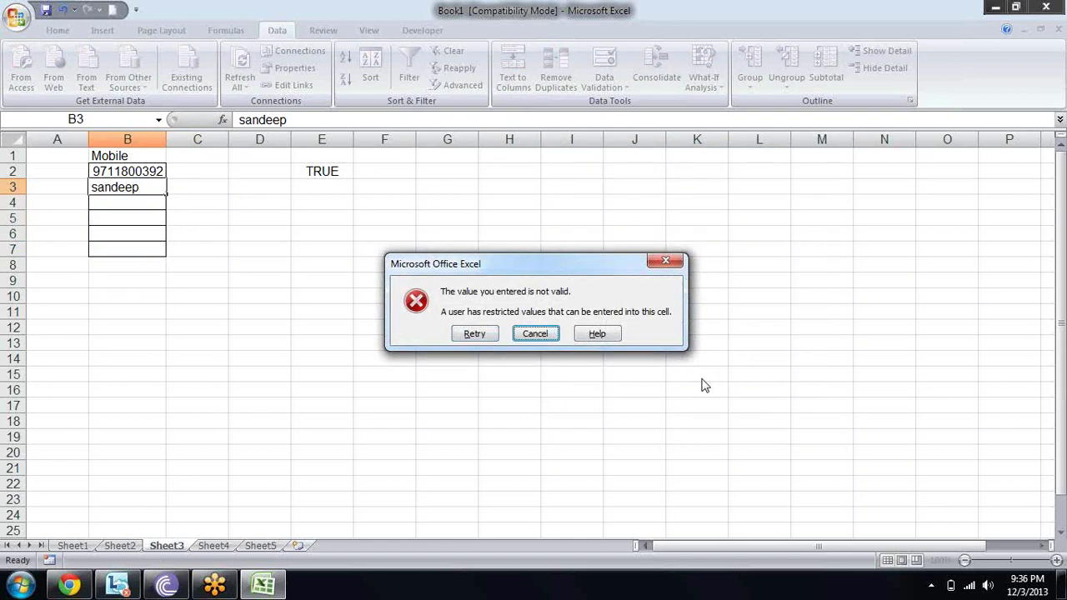
{"action": "key", "text": "Escape"}
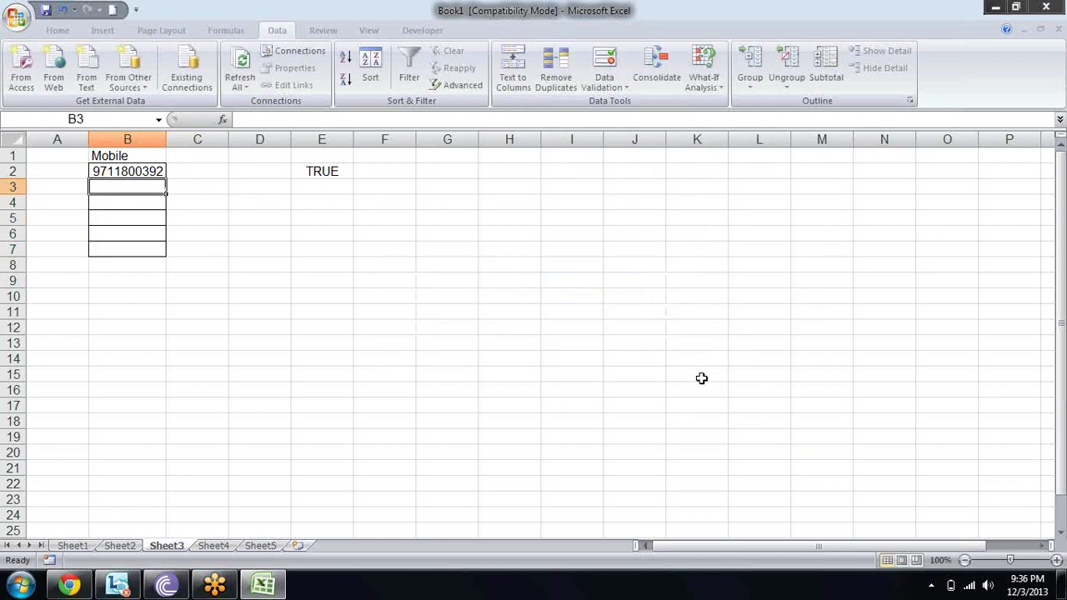
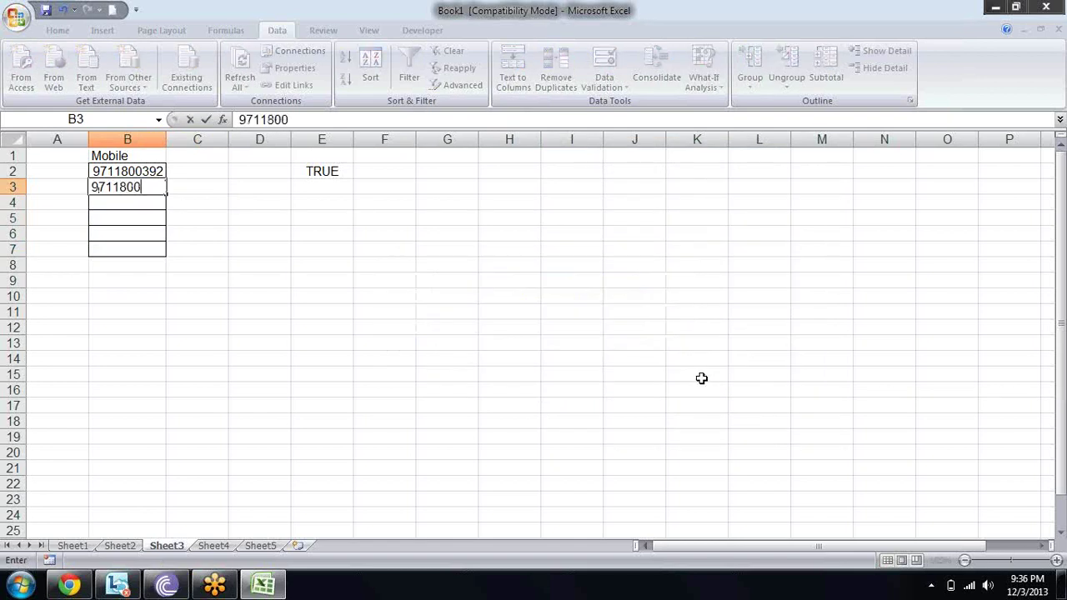
{"action": "key", "text": "Return"}
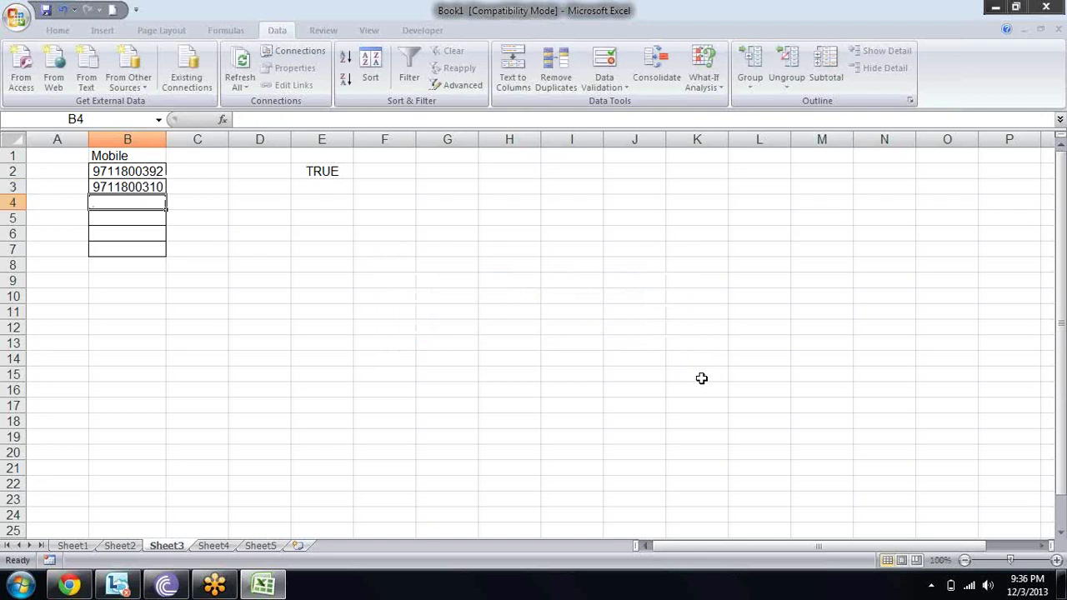
{"action": "key", "text": "Up"}
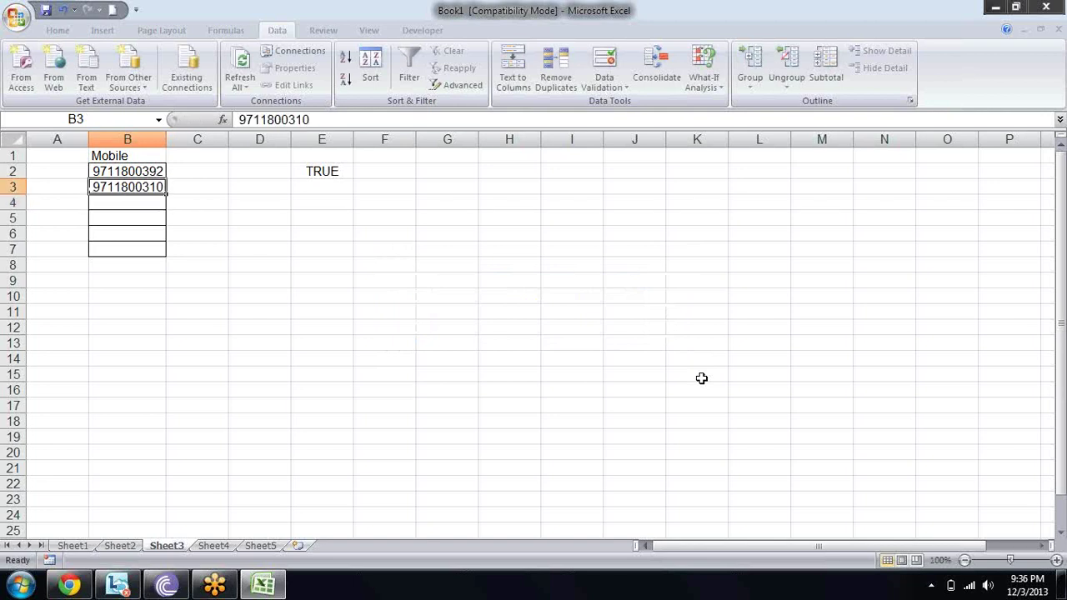
{"action": "type", "text": "98797"}
{"action": "key", "text": "Return"}
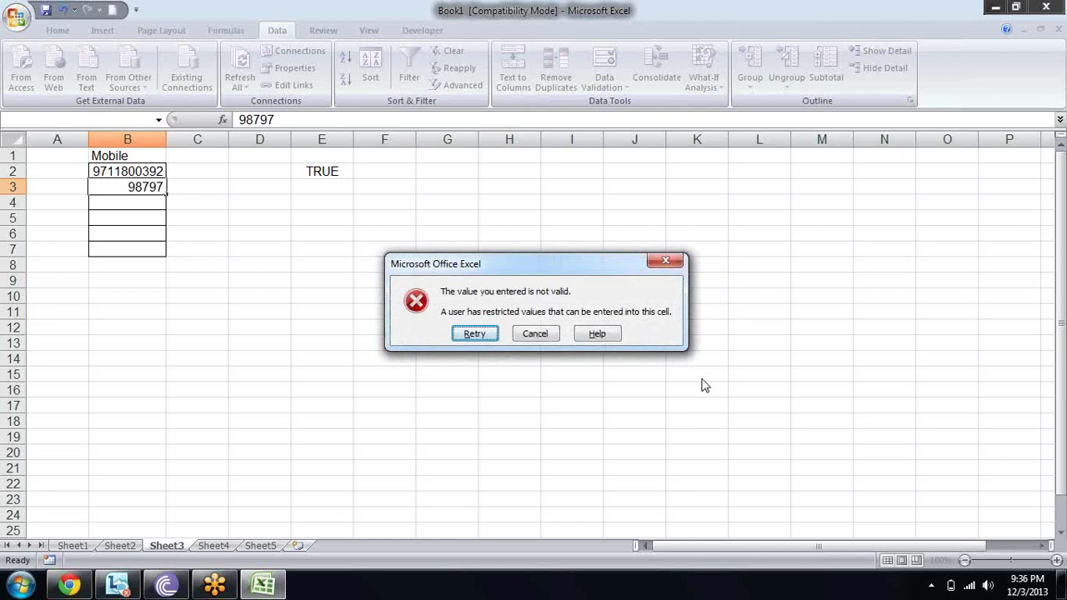
{"action": "key", "text": "Escape"}
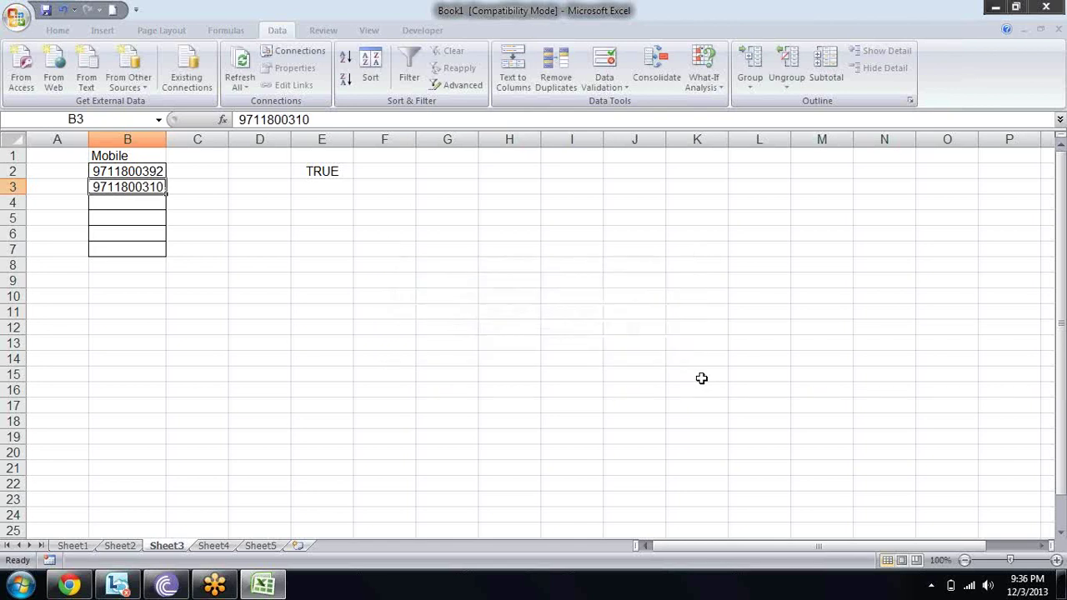
{"action": "key", "text": "Up"}
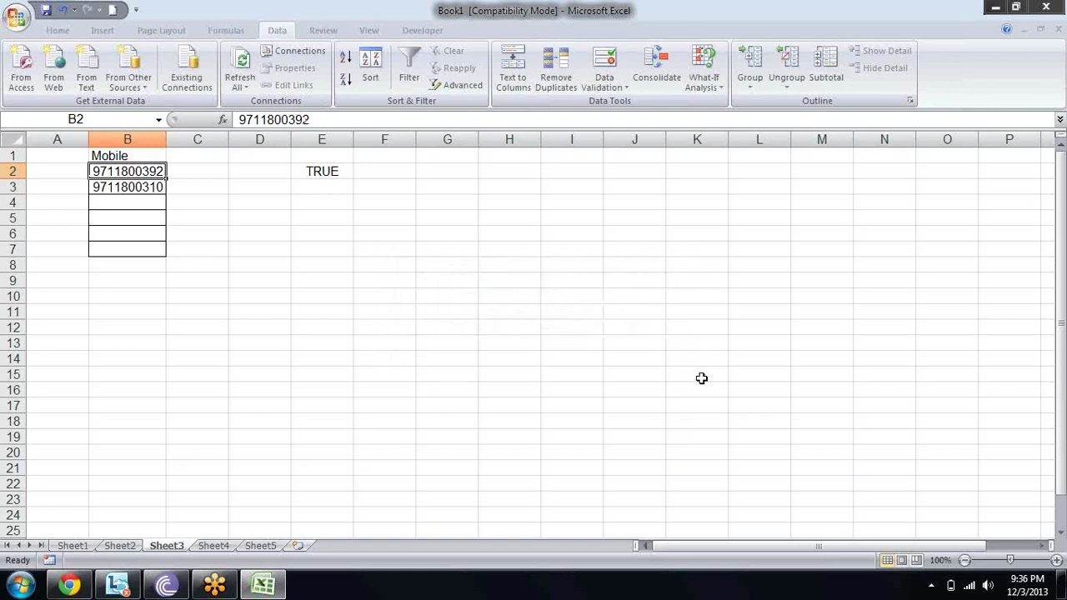
{"action": "key", "text": "Down"}
{"action": "key", "text": "Up"}
{"action": "key", "text": "Right"}
{"action": "key", "text": "Right"}
{"action": "key", "text": "Left"}
{"action": "key", "text": "Right"}
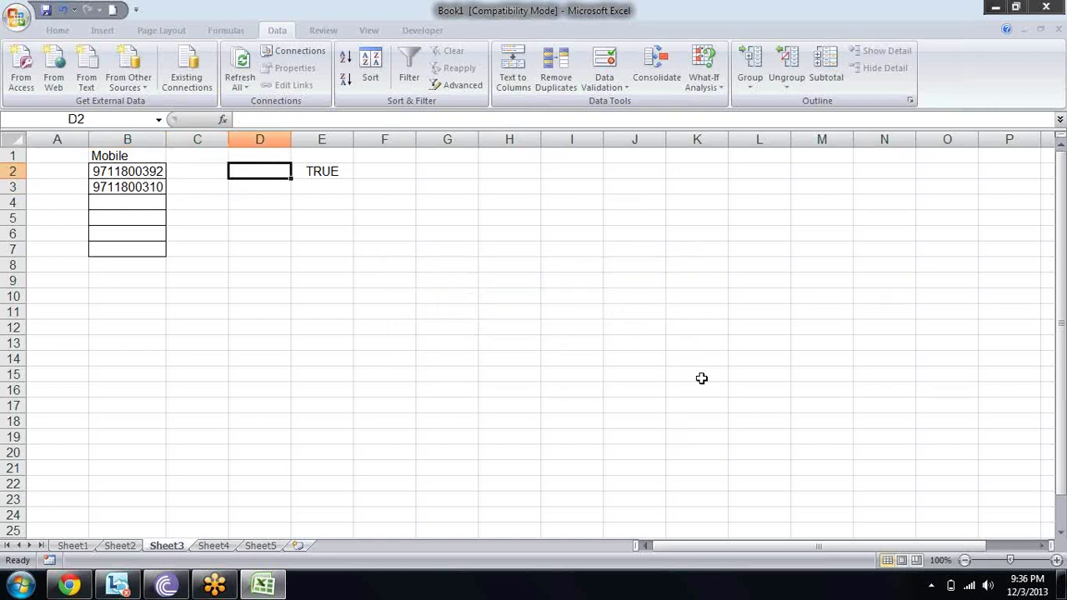
{"action": "key", "text": "Left"}
- Restrict C2 to whole numbers with a maximum of 100
{"action": "left_click", "coordinate": [605, 83]}
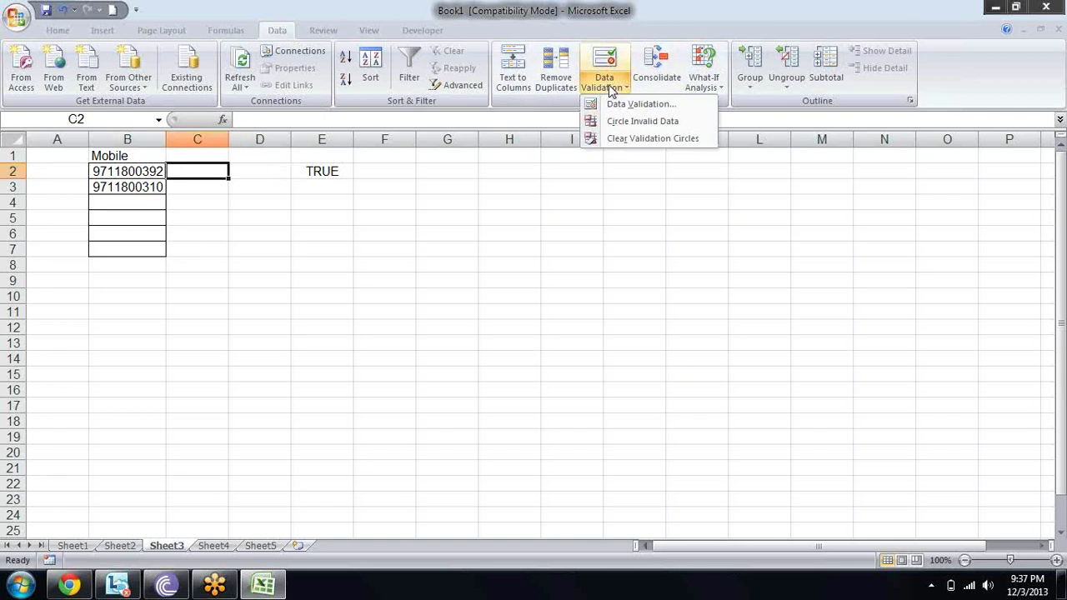
{"action": "left_click", "coordinate": [629, 107]}
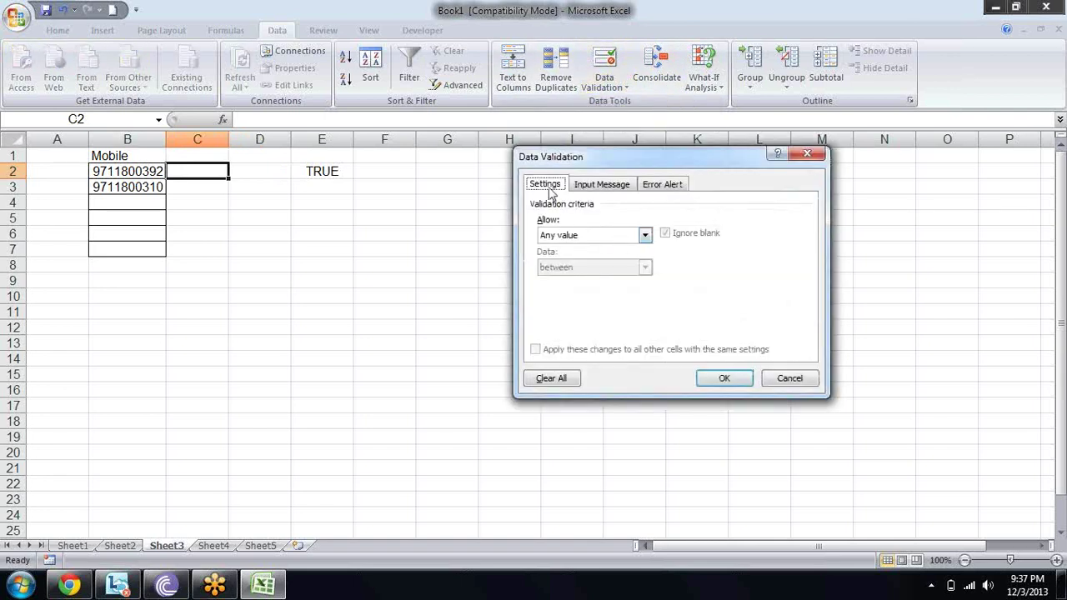
{"action": "left_click", "coordinate": [586, 240]}
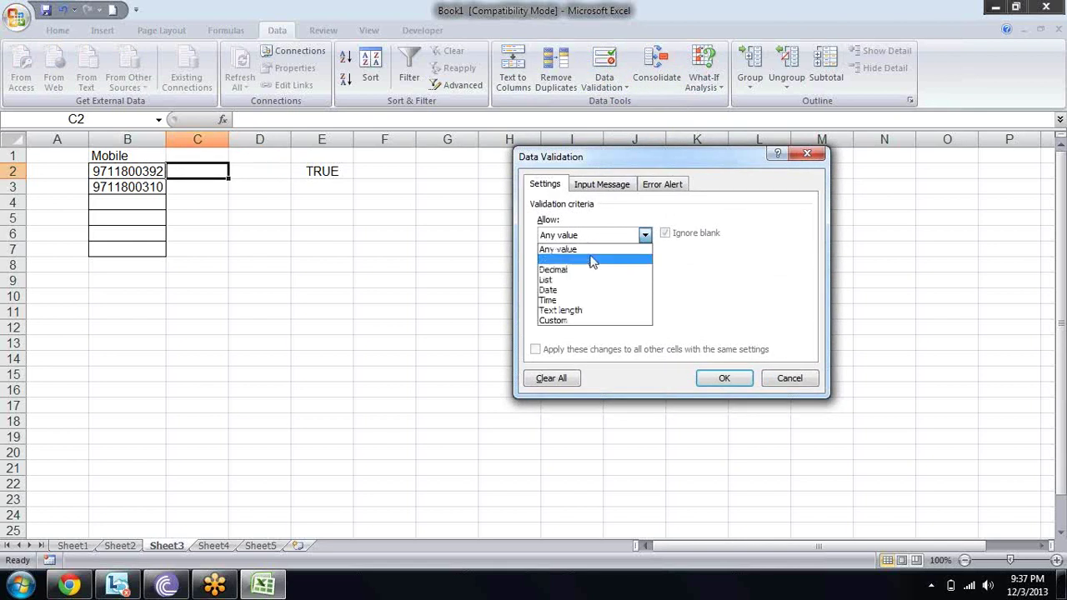
{"action": "left_click", "coordinate": [587, 257]}
{"action": "left_click", "coordinate": [634, 299]}
{"action": "type", "text": "1"}
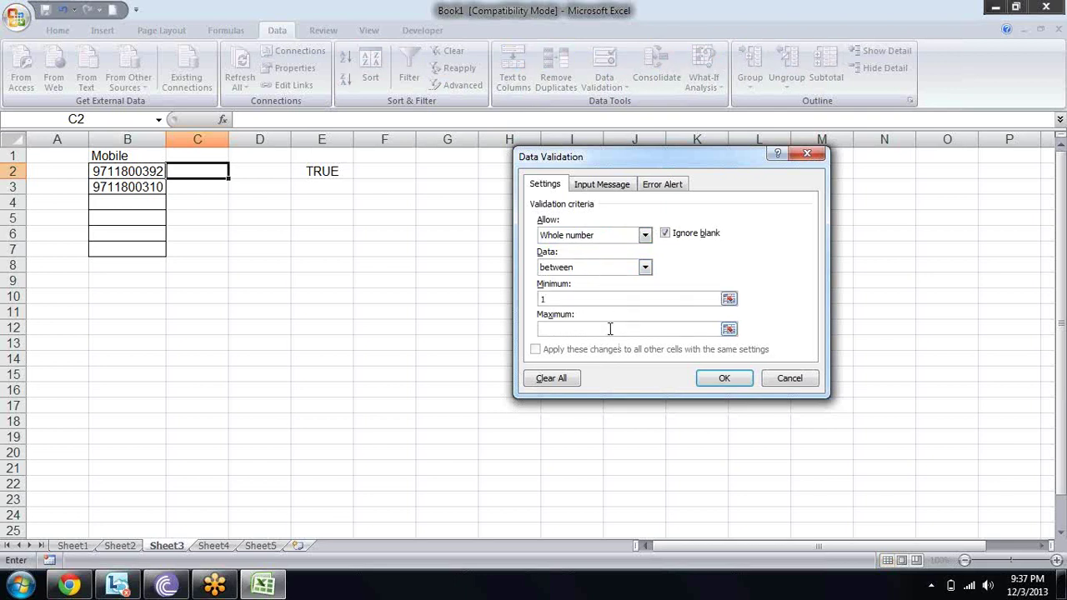
{"action": "left_click", "coordinate": [607, 329]}
{"action": "type", "text": "100"}
{"action": "left_click", "coordinate": [721, 377]}
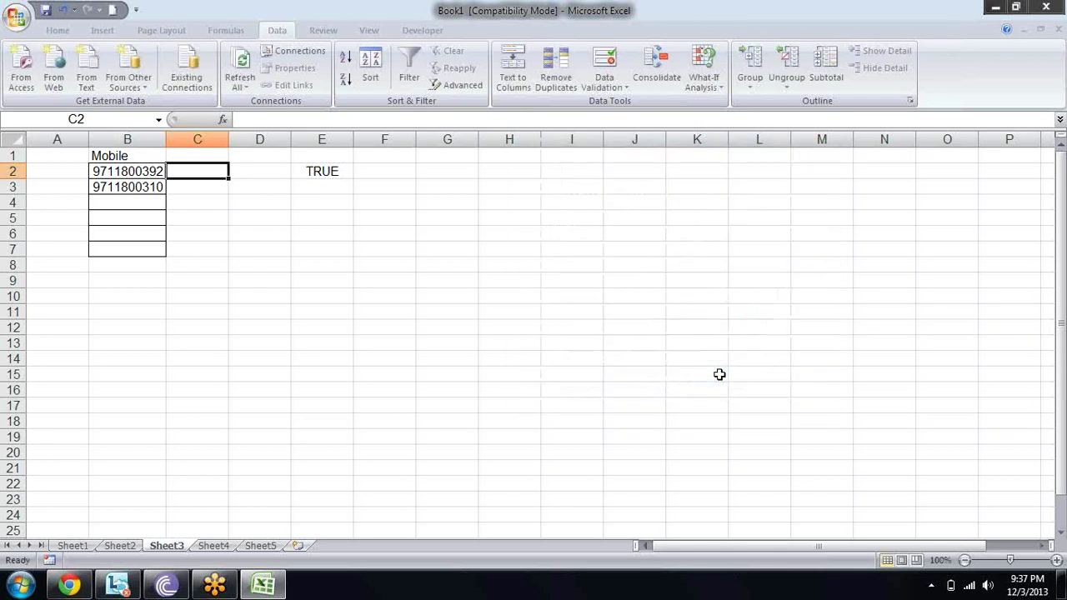
- Enter 10 in C2, then confirm 101 and 9.5 are rejected
{"action": "type", "text": "10"}
{"action": "key", "text": "Return"}
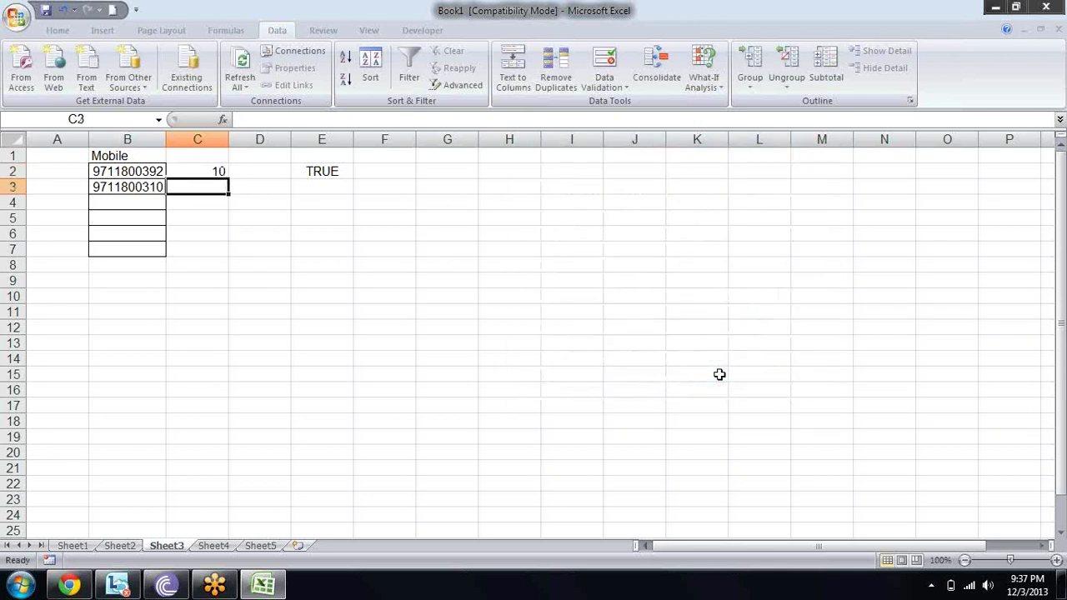
{"action": "key", "text": "Up"}
{"action": "type", "text": "101"}
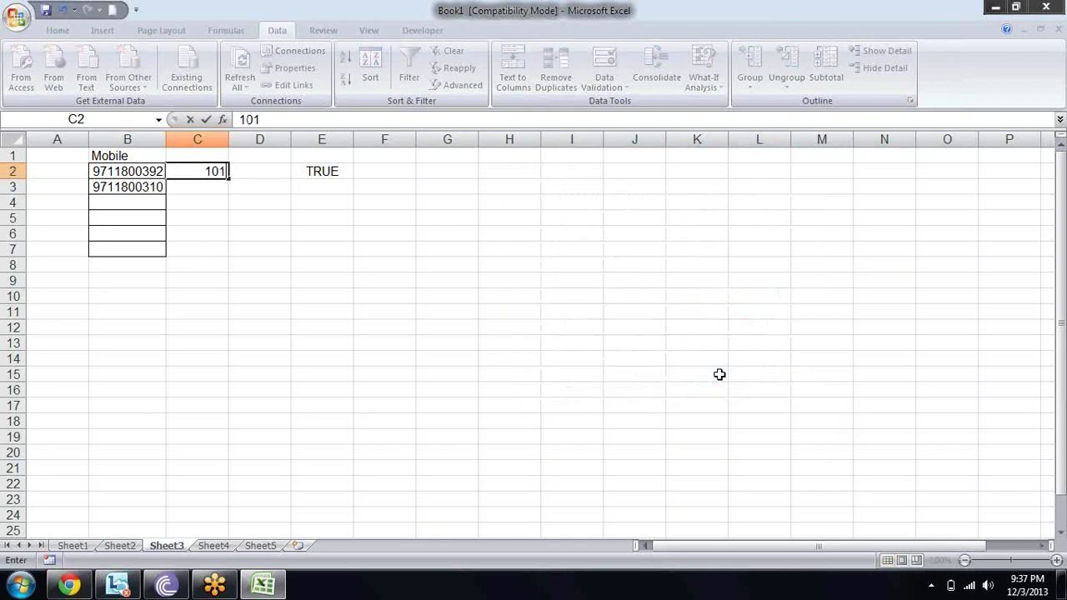
{"action": "key", "text": "Return"}
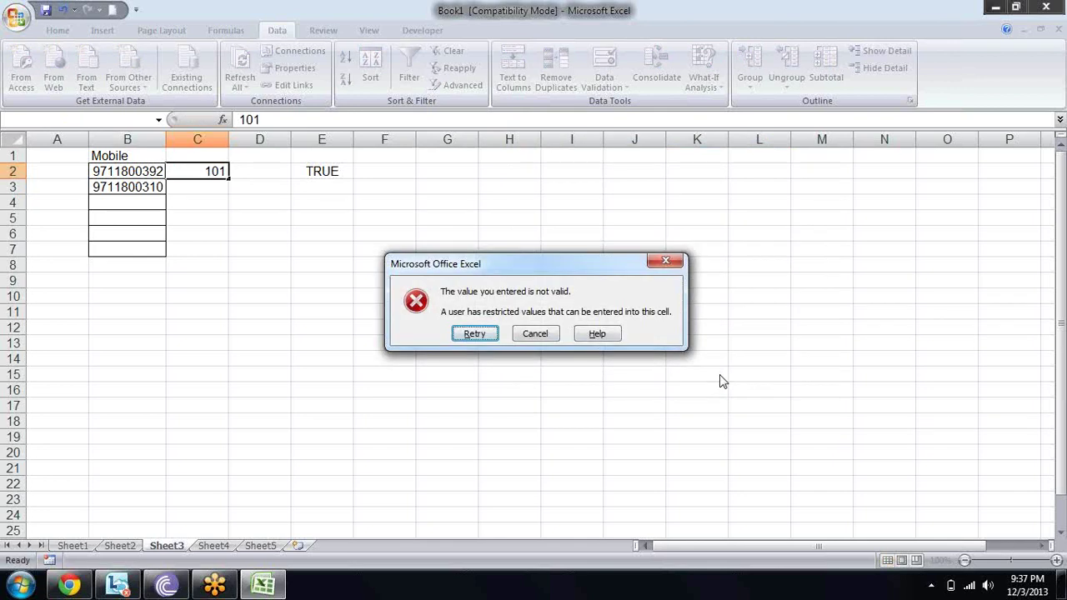
{"action": "key", "text": "Return"}
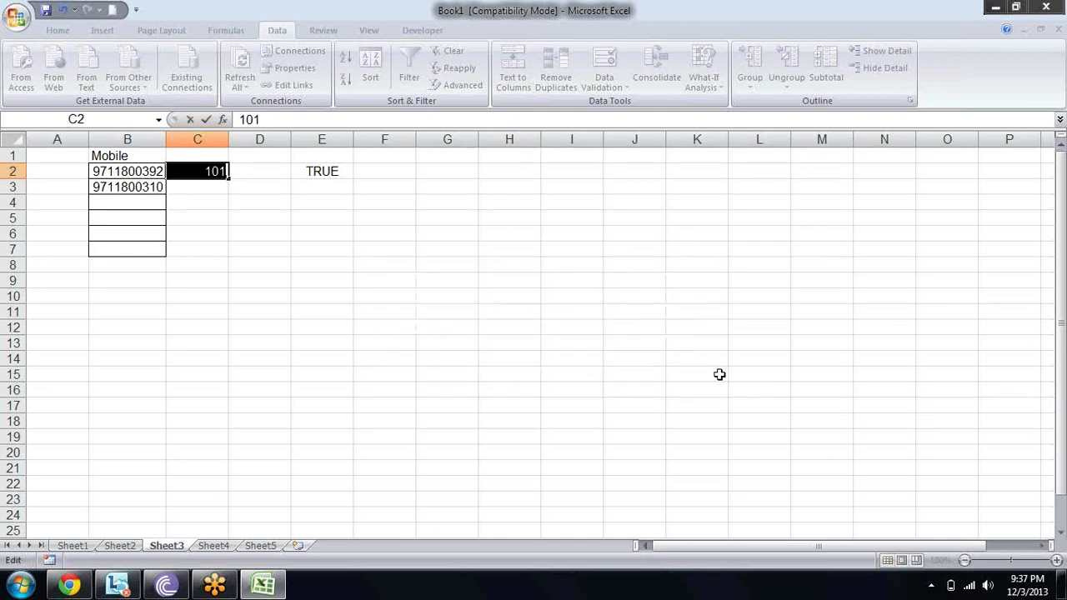
{"action": "type", "text": "9"}
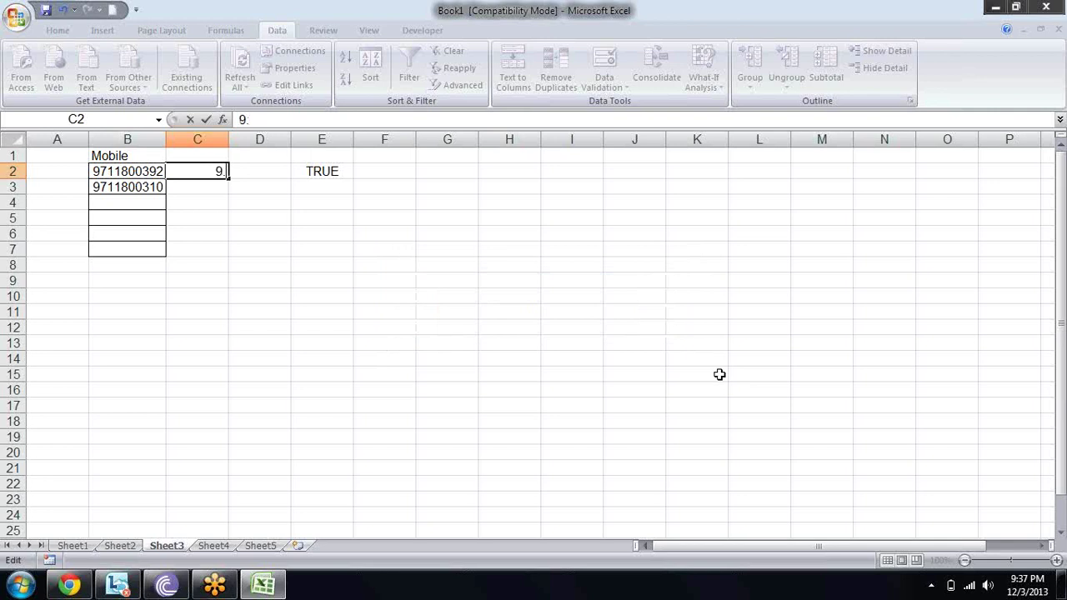
{"action": "type", "text": ".5"}
{"action": "key", "text": "Return"}
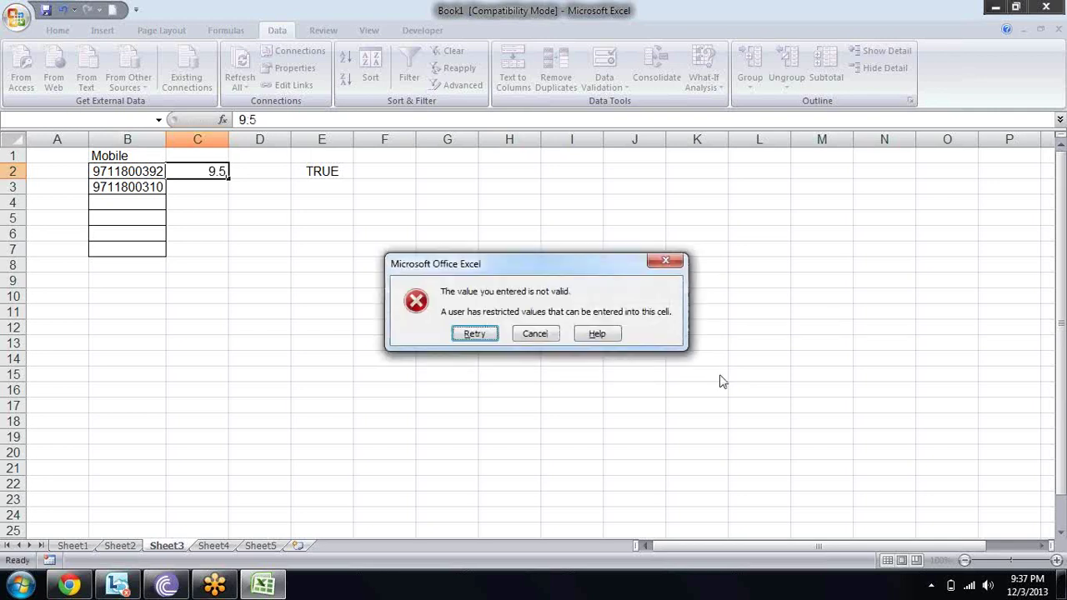
{"action": "key", "text": "Escape"}
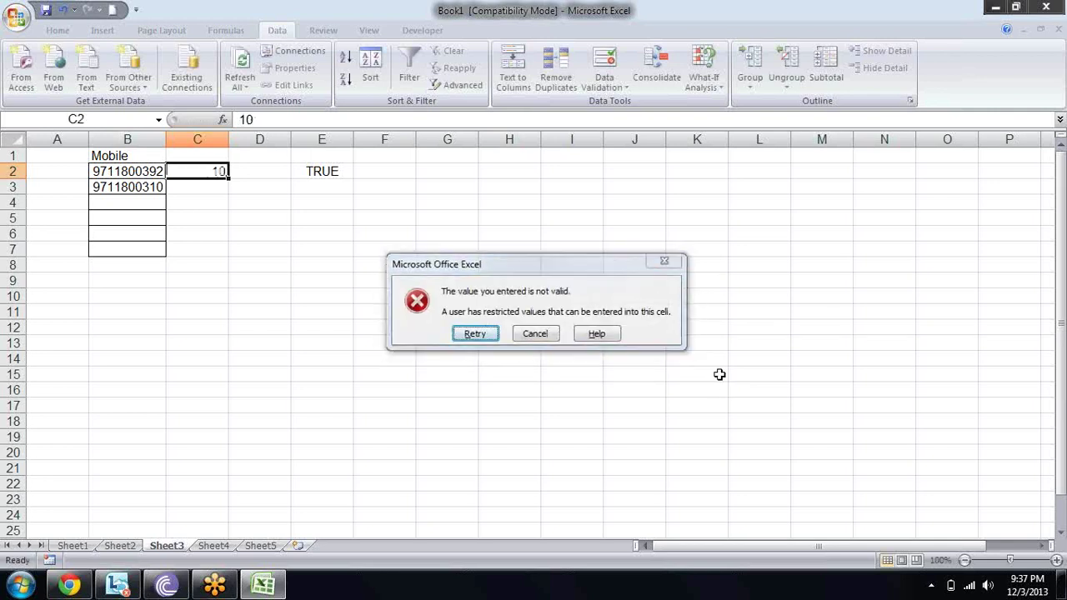
{"action": "left_click", "coordinate": [608, 82]}
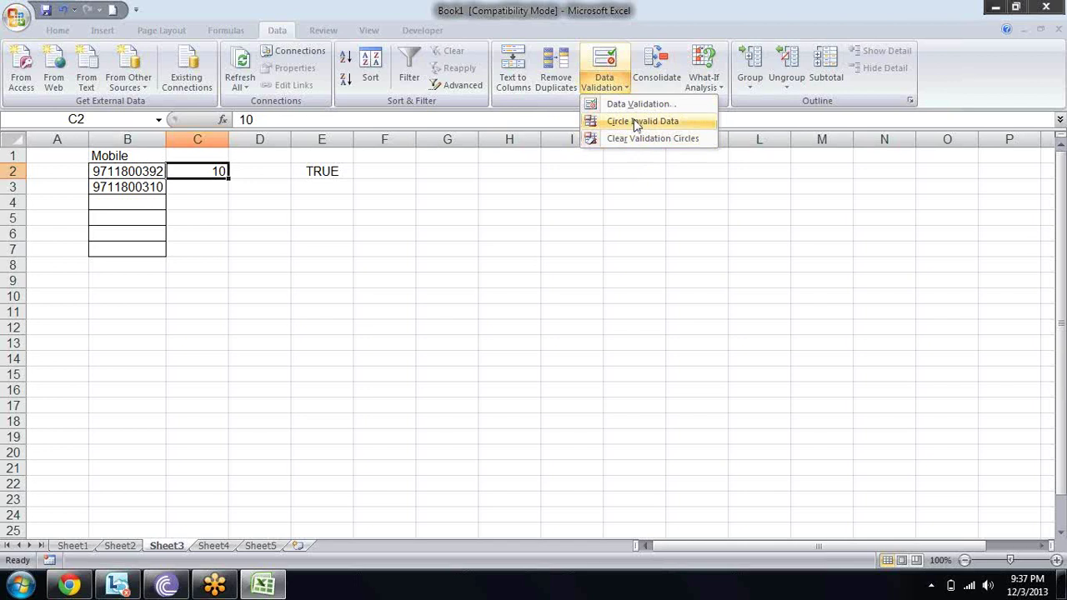
- Change C2's validation to allow Decimal values instead of whole numbers
{"action": "left_click", "coordinate": [630, 105]}
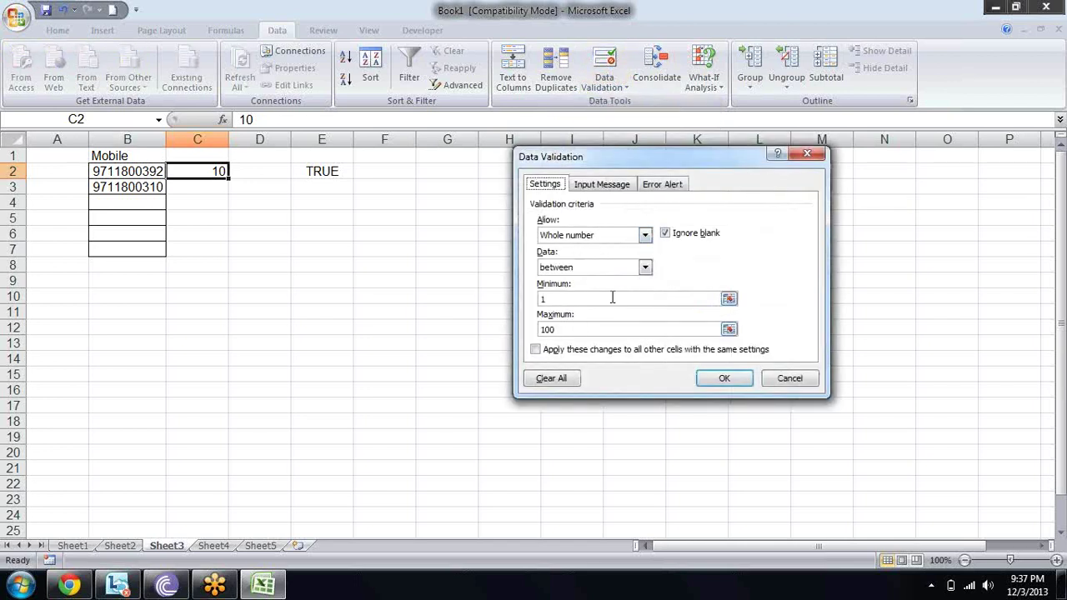
{"action": "left_click", "coordinate": [646, 237]}
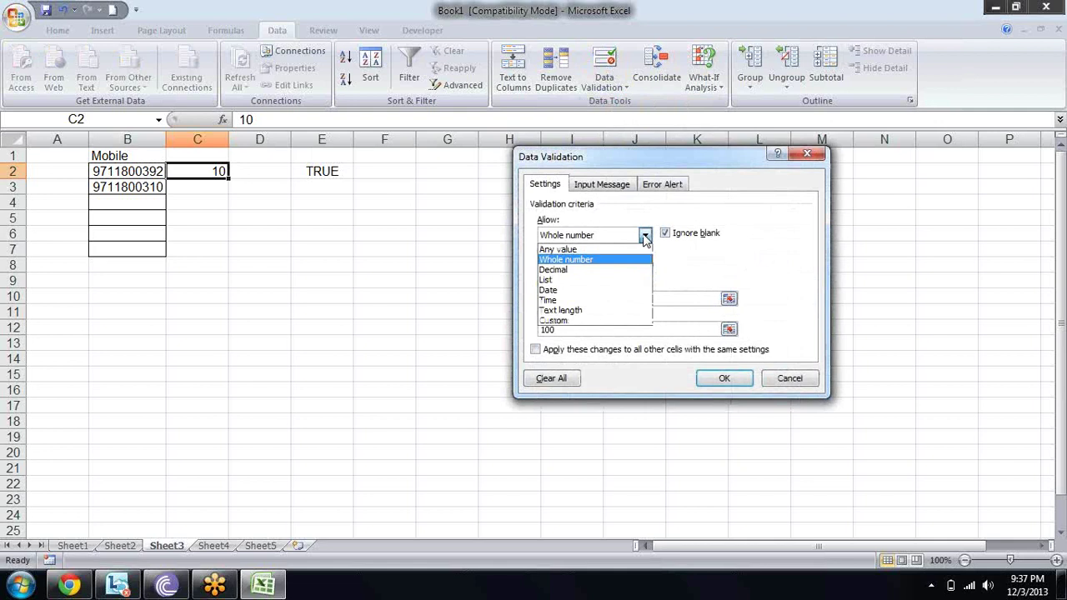
{"action": "left_click", "coordinate": [614, 270]}
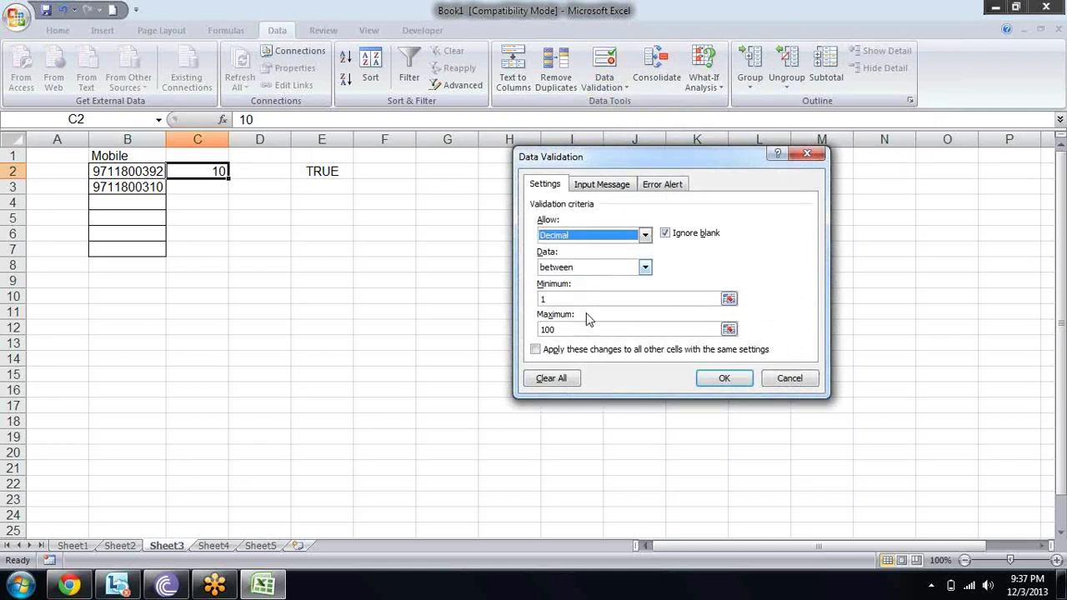
{"action": "left_click", "coordinate": [712, 377]}
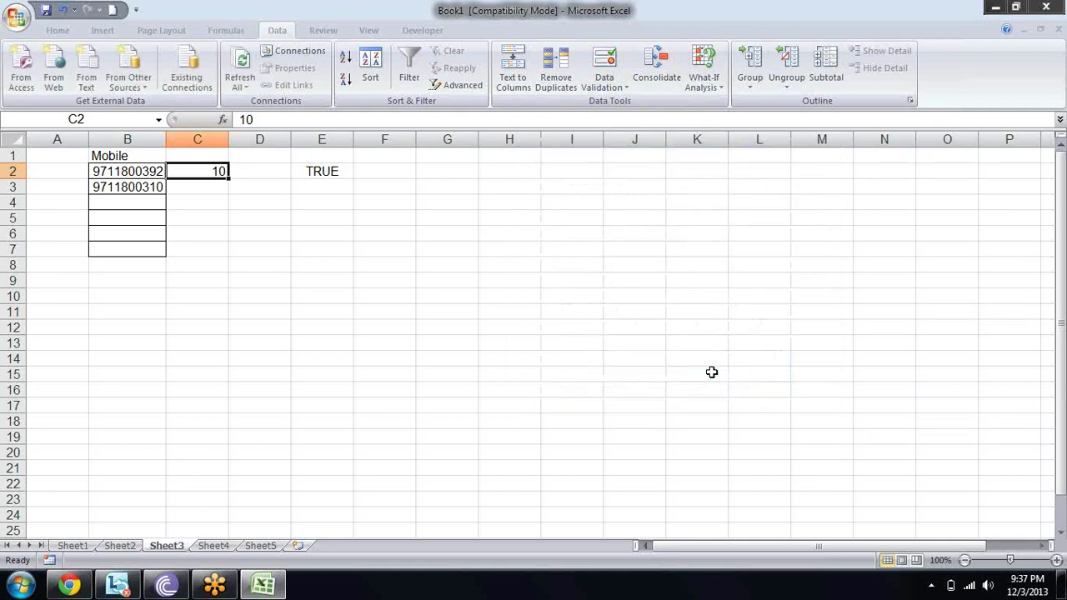
- Enter 9.5 and 100 in C2, and confirm 101 is rejected
{"action": "type", "text": "9"}
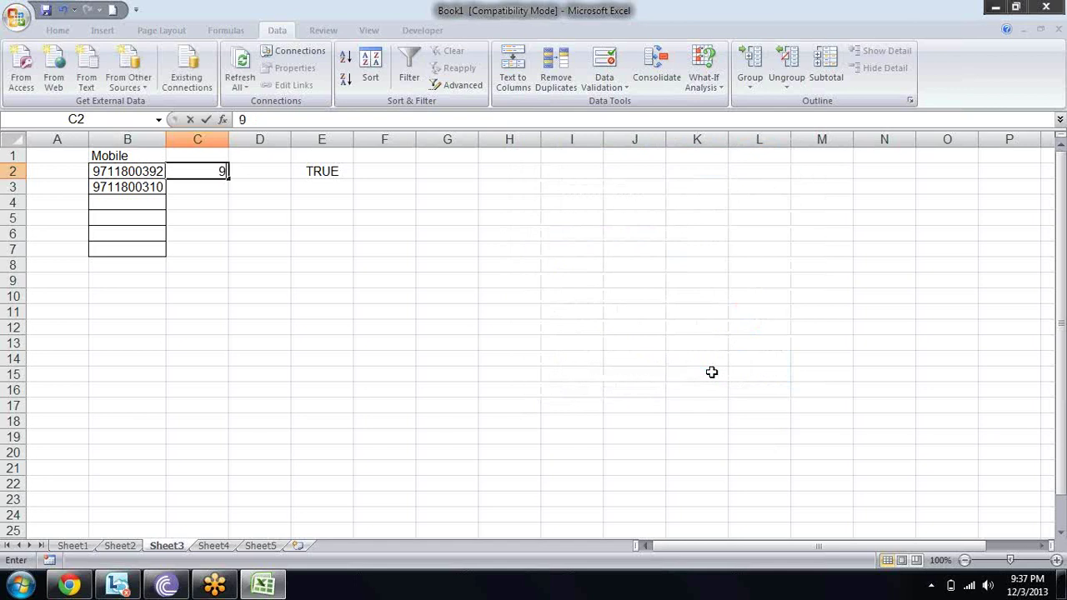
{"action": "type", "text": ".5"}
{"action": "key", "text": "Return"}
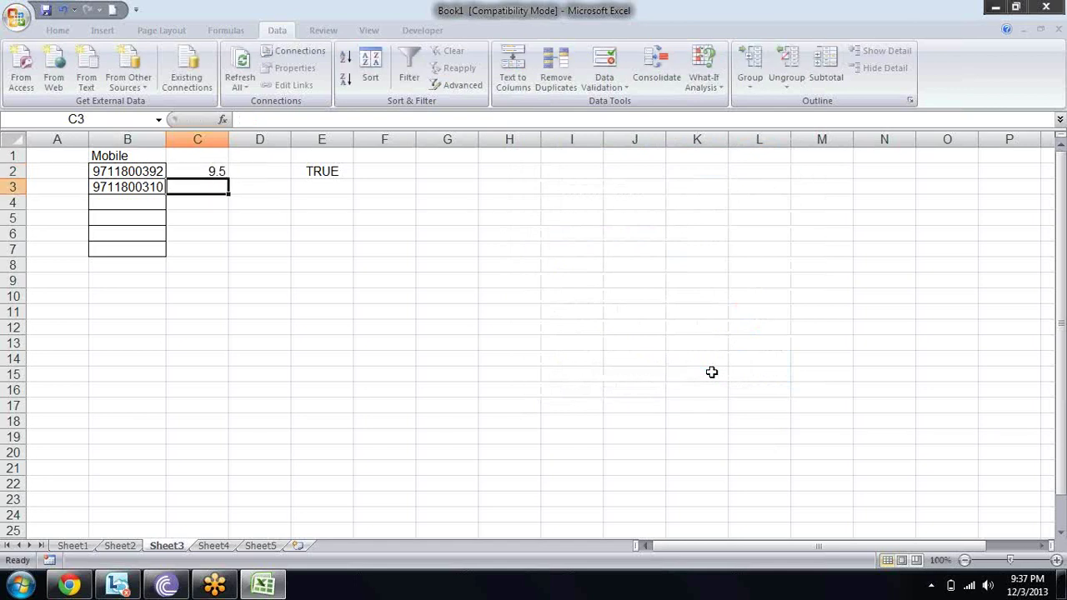
{"action": "key", "text": "Up"}
{"action": "type", "text": "100"}
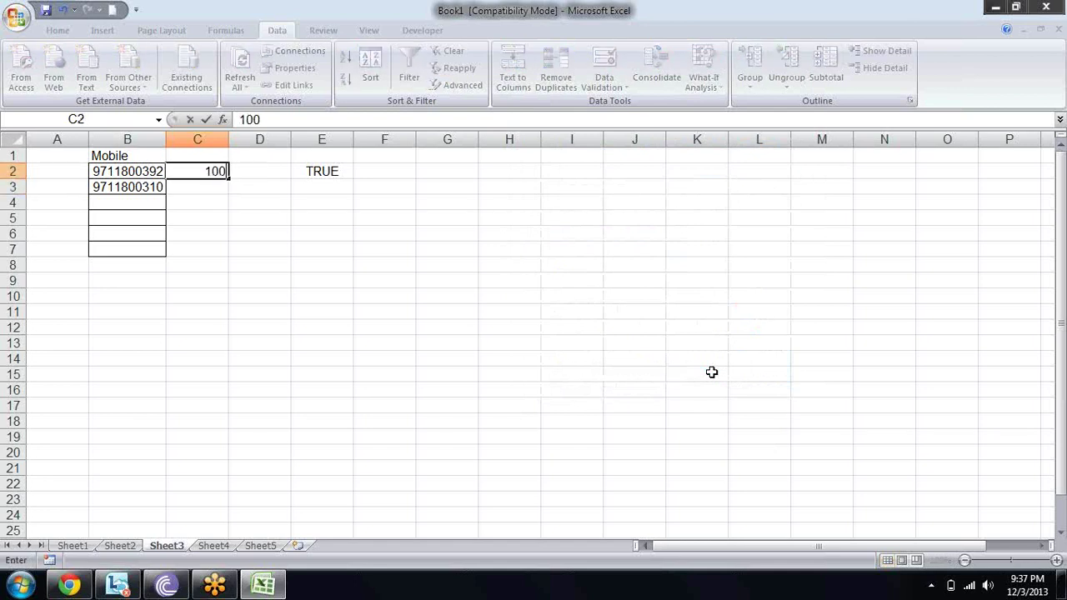
{"action": "key", "text": "Return"}
{"action": "key", "text": "Up"}
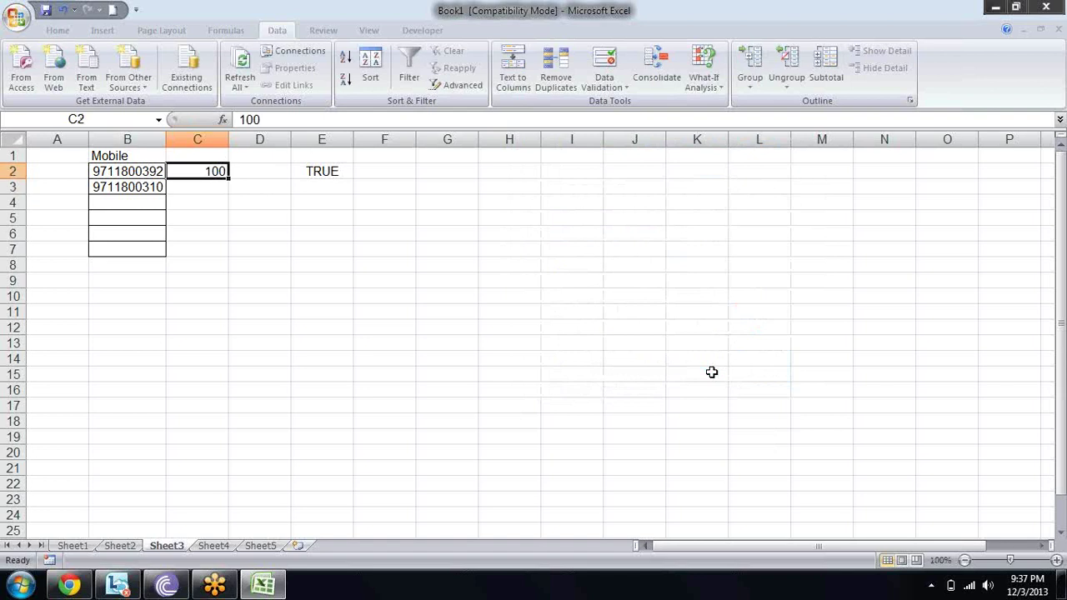
{"action": "type", "text": "101"}
{"action": "key", "text": "Return"}
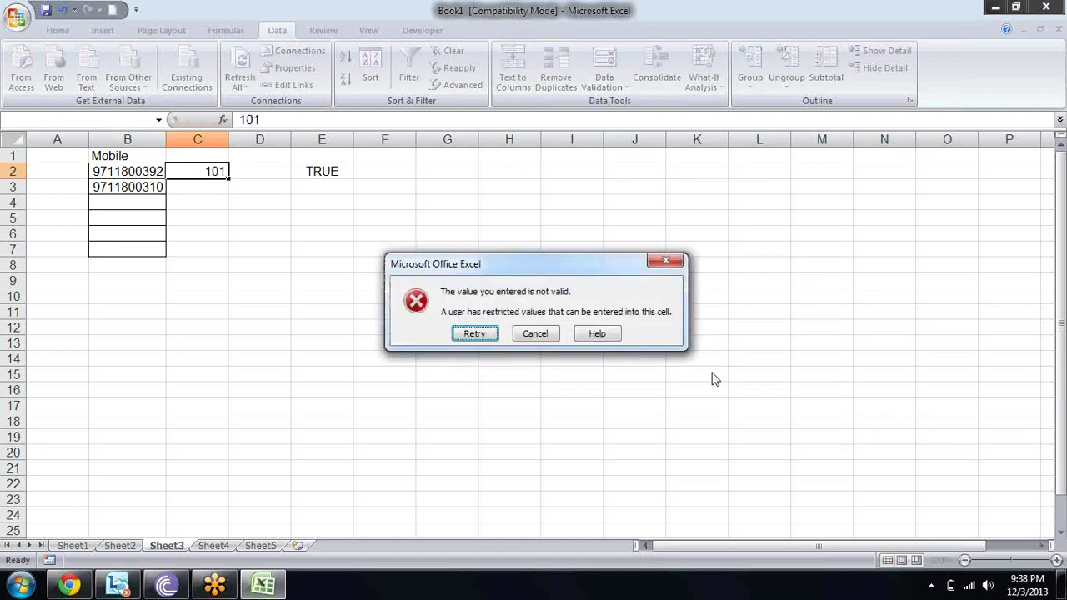
{"action": "key", "text": "Escape"}
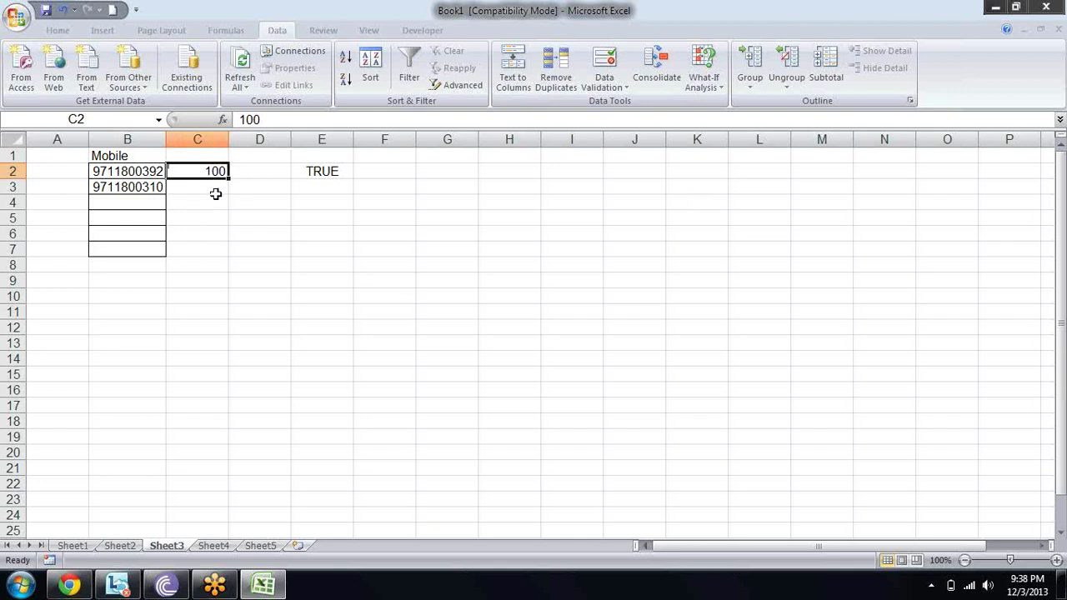
- Enter 98 and then 9.6 in C2
{"action": "type", "text": "9"}
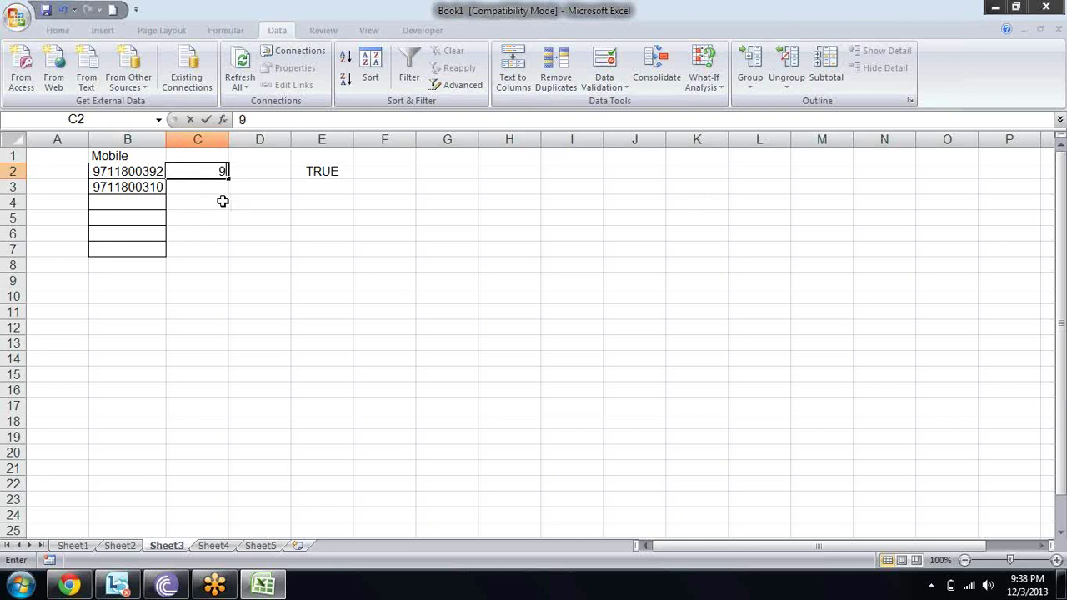
{"action": "type", "text": "8"}
{"action": "key", "text": "Return"}
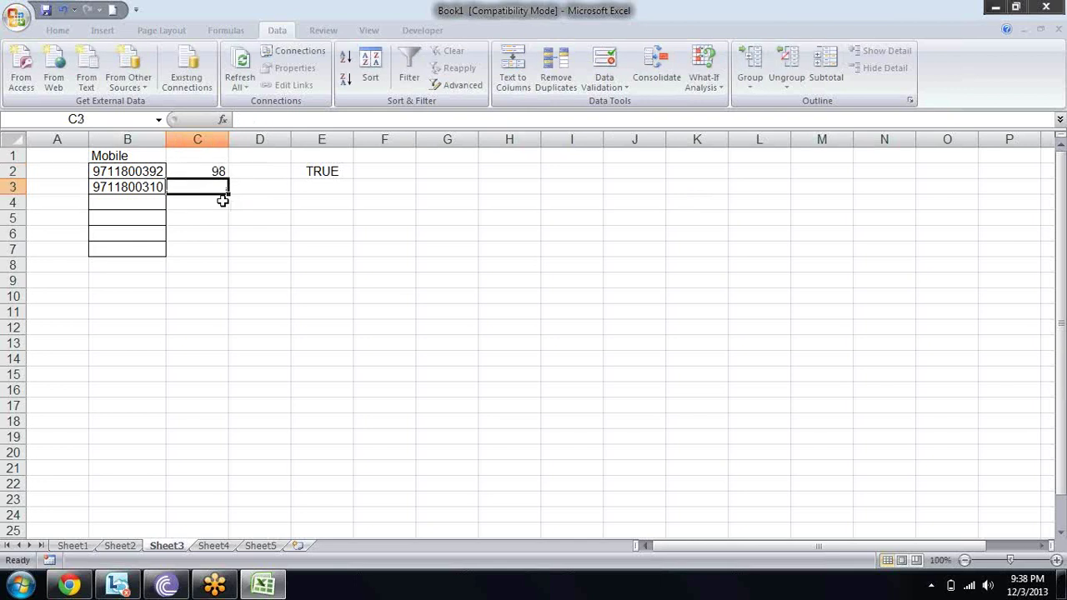
{"action": "key", "text": "Up"}
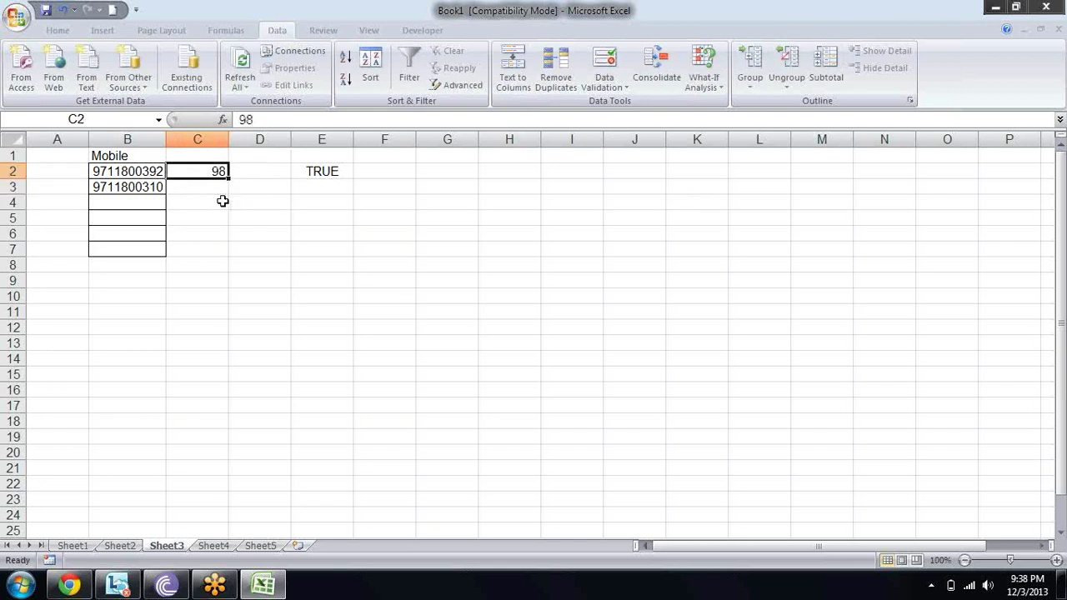
{"action": "type", "text": "9.6"}
{"action": "key", "text": "Return"}
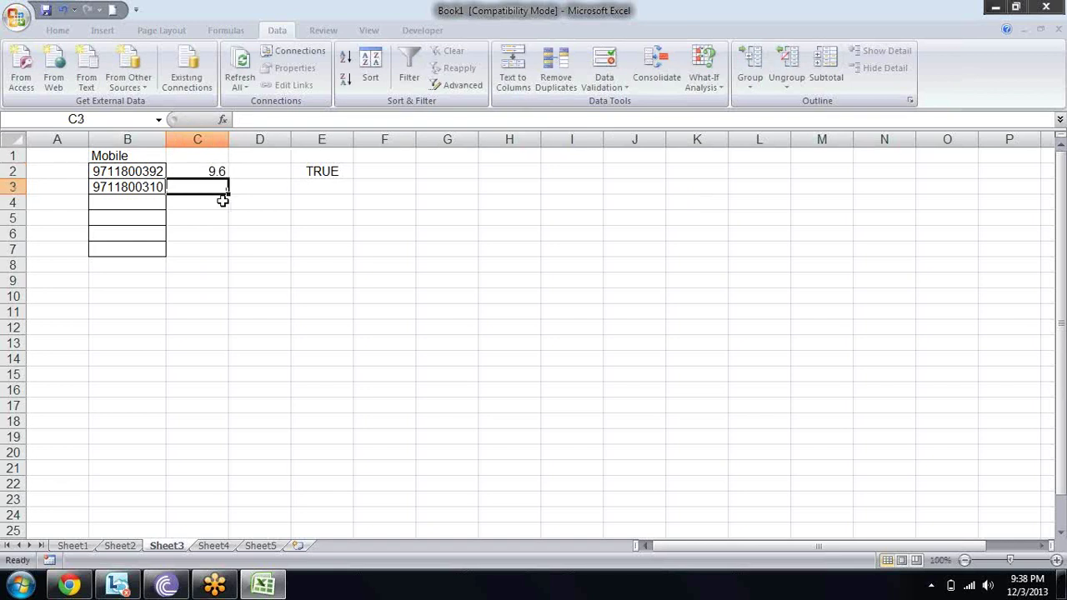
{"action": "key", "text": "Up"}
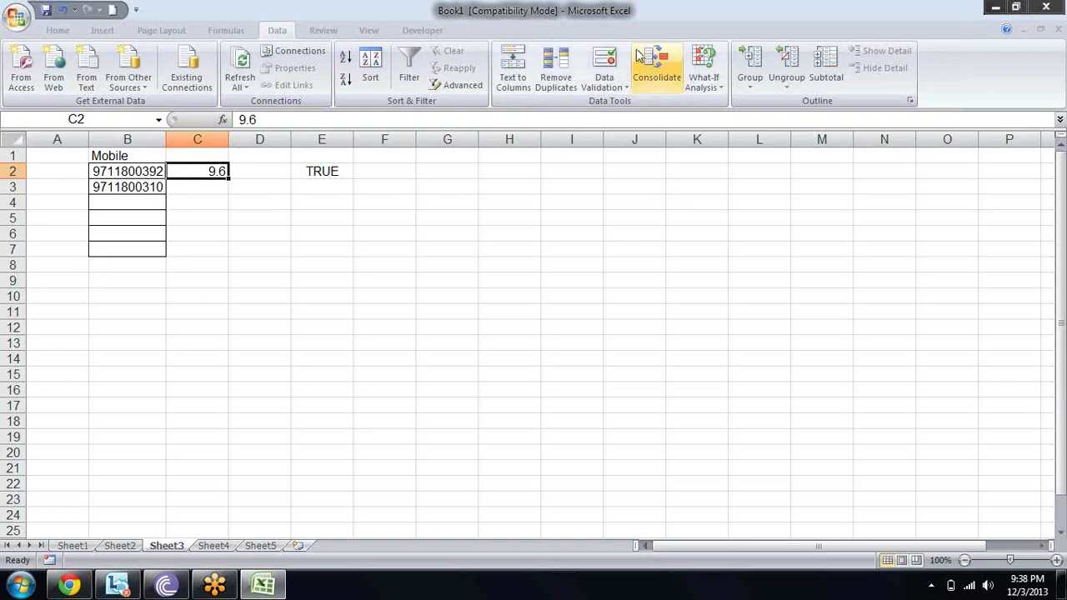
- Review C2's validation settings, leaving Decimal unchanged
{"action": "left_click", "coordinate": [608, 79]}
{"action": "left_click", "coordinate": [646, 235]}
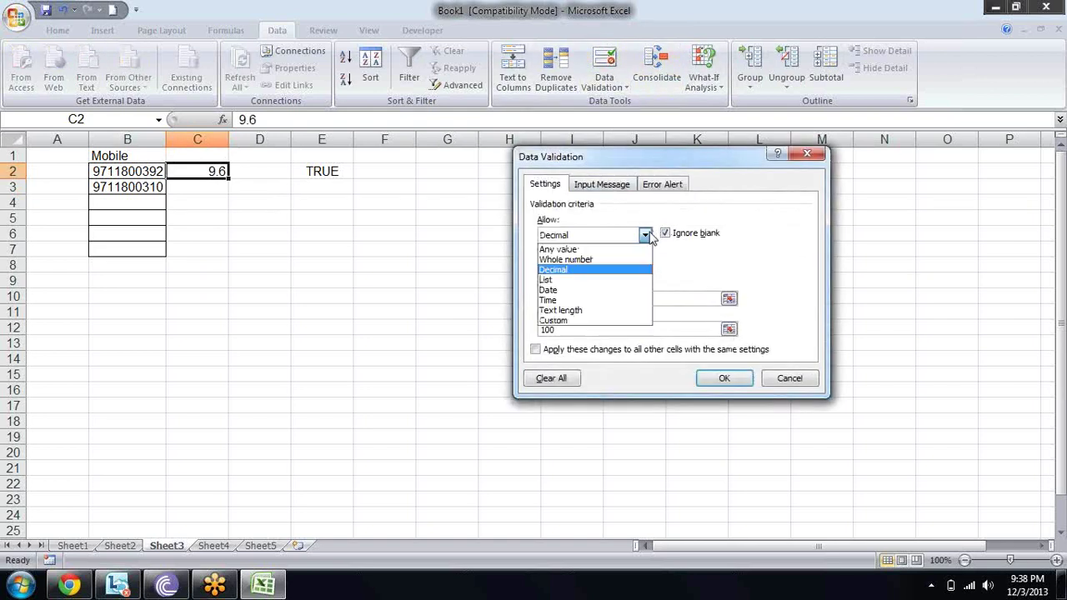
{"action": "left_click", "coordinate": [606, 270]}
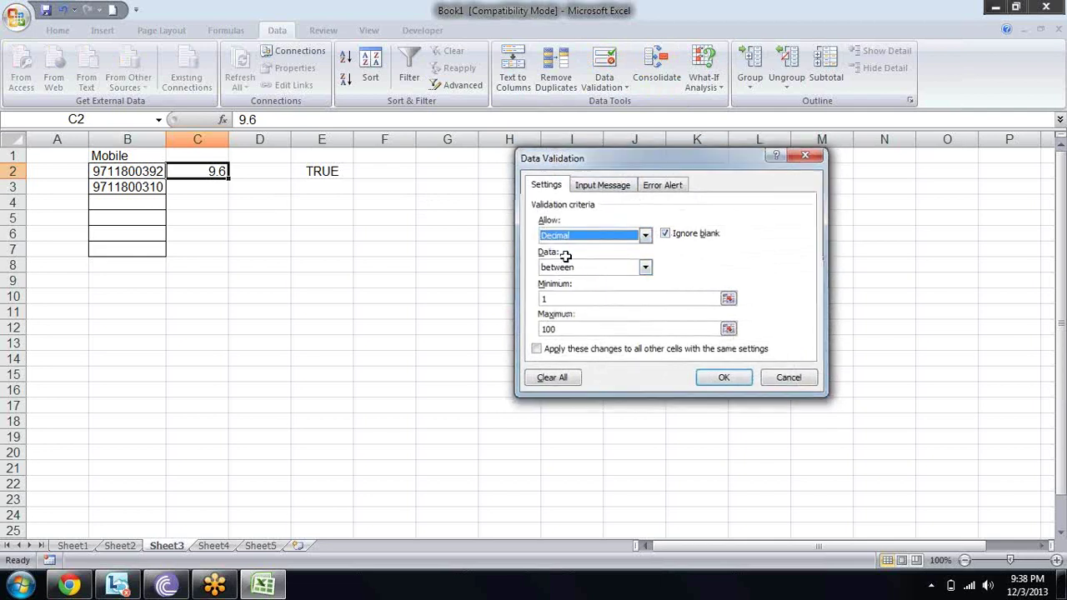
{"action": "key", "text": "Escape"}
- Give F2 a List validation rule with the values Yes and No
{"action": "left_click", "coordinate": [414, 200]}
{"action": "left_click", "coordinate": [410, 173]}
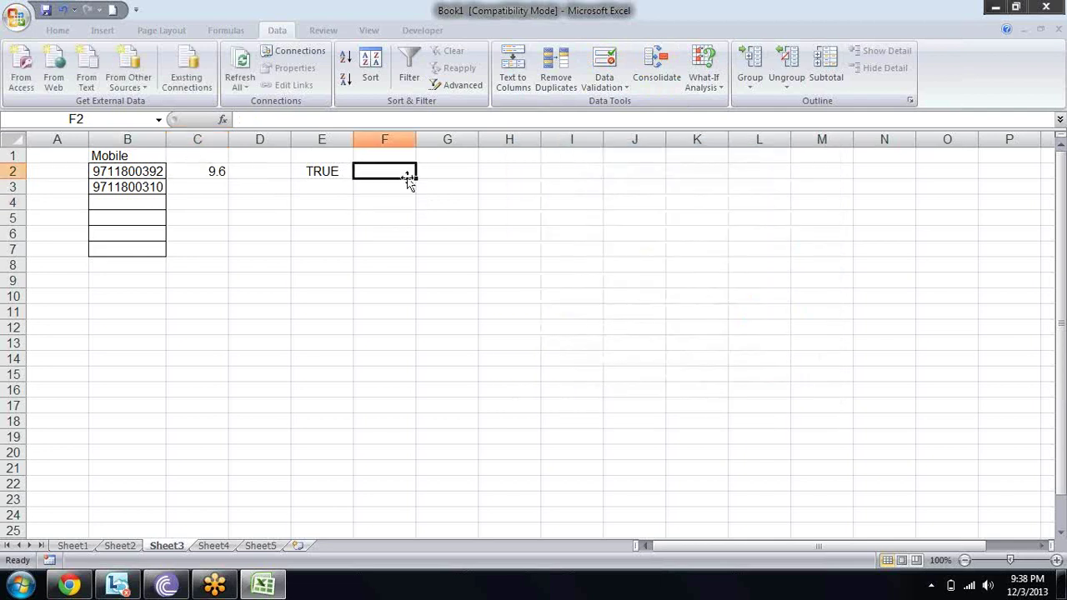
{"action": "left_click", "coordinate": [602, 55]}
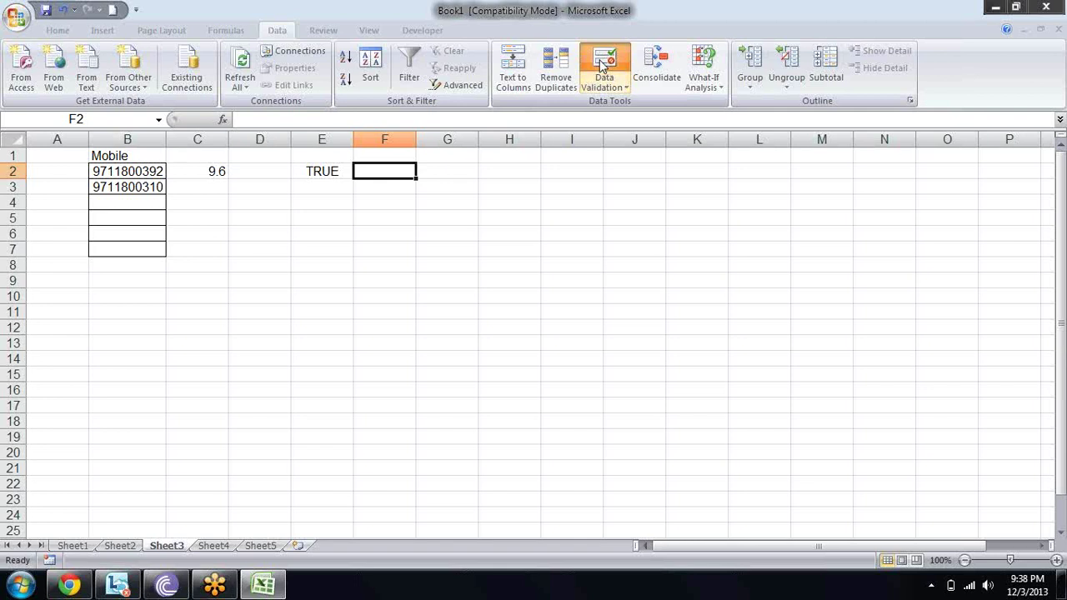
{"action": "left_click", "coordinate": [646, 237]}
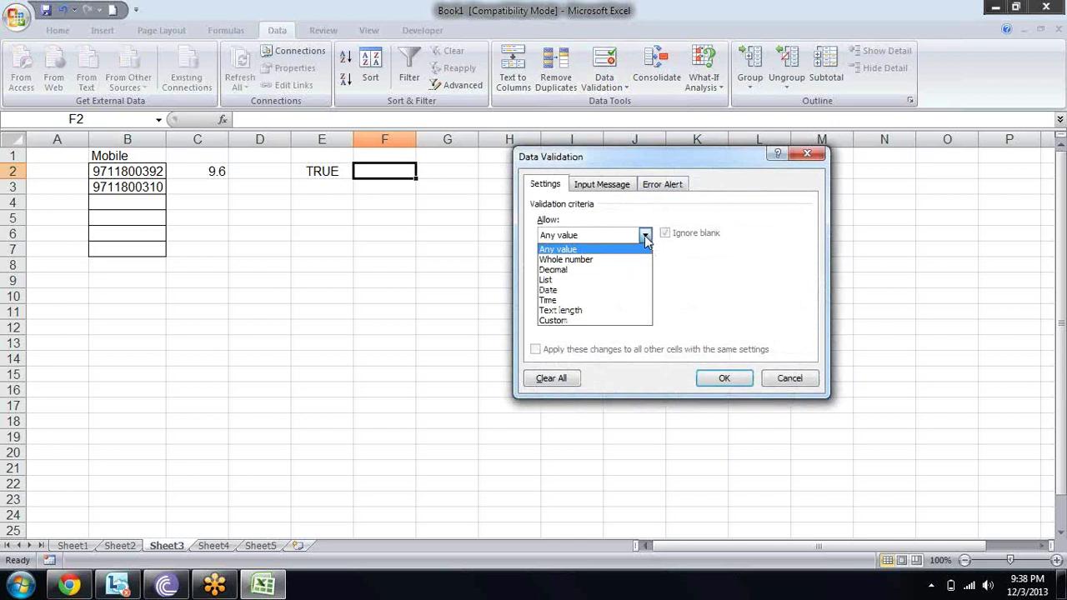
{"action": "left_click", "coordinate": [625, 280]}
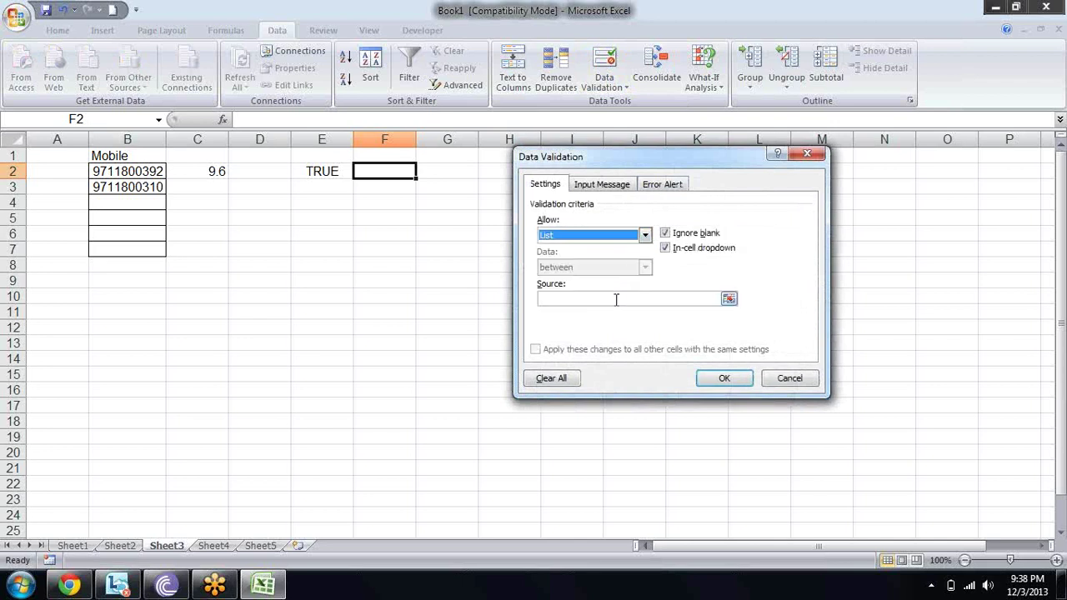
{"action": "left_click", "coordinate": [616, 299]}
{"action": "type", "text": "es, No,"}
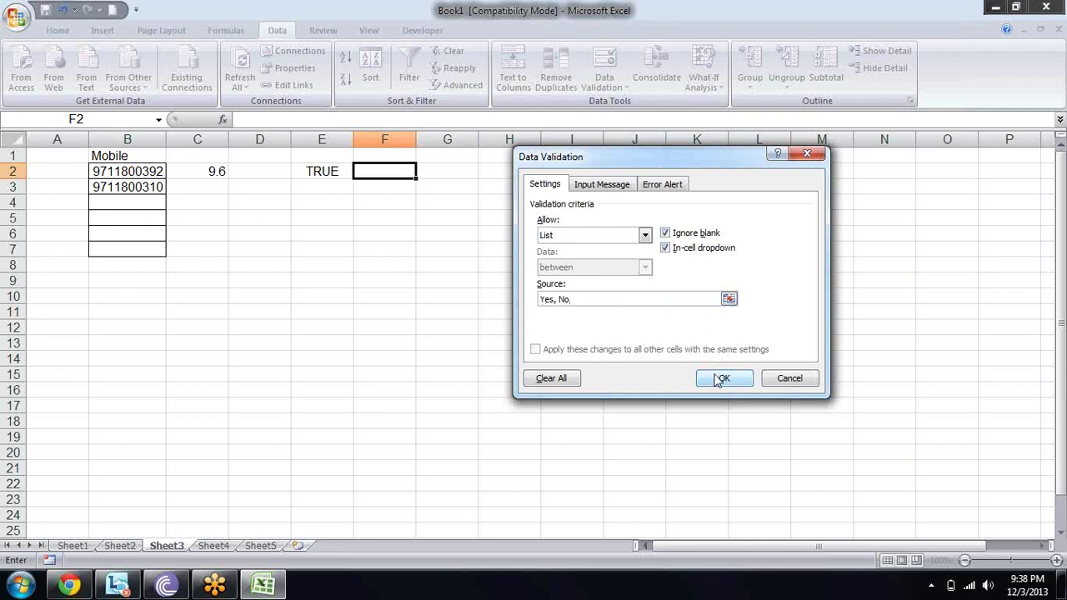
{"action": "left_click", "coordinate": [718, 380]}
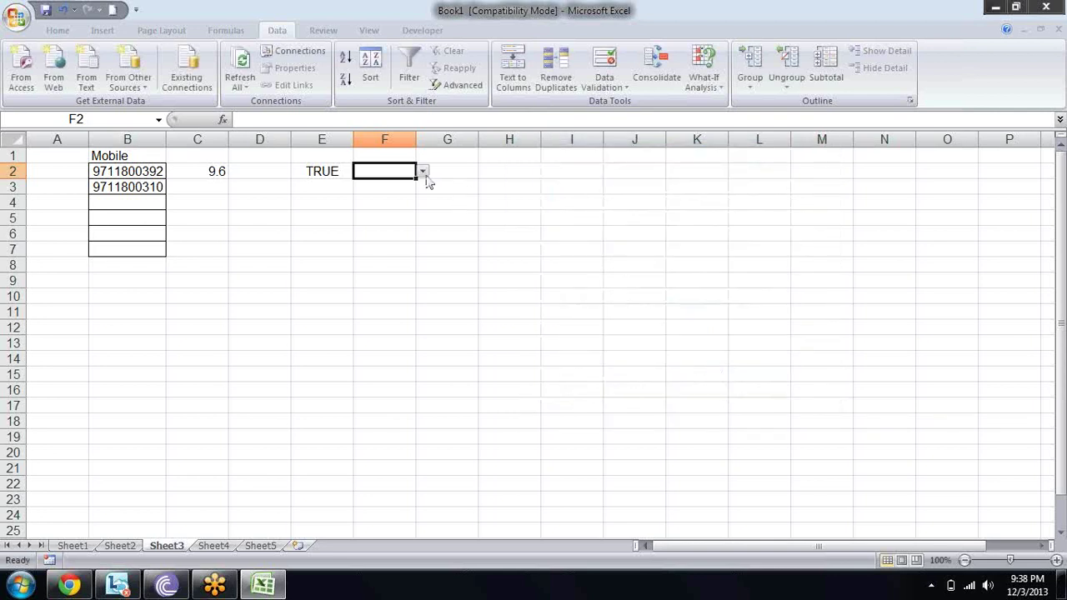
- Choose Yes, then No, from F2's dropdown list
{"action": "left_click", "coordinate": [422, 171]}
{"action": "left_click", "coordinate": [410, 185]}
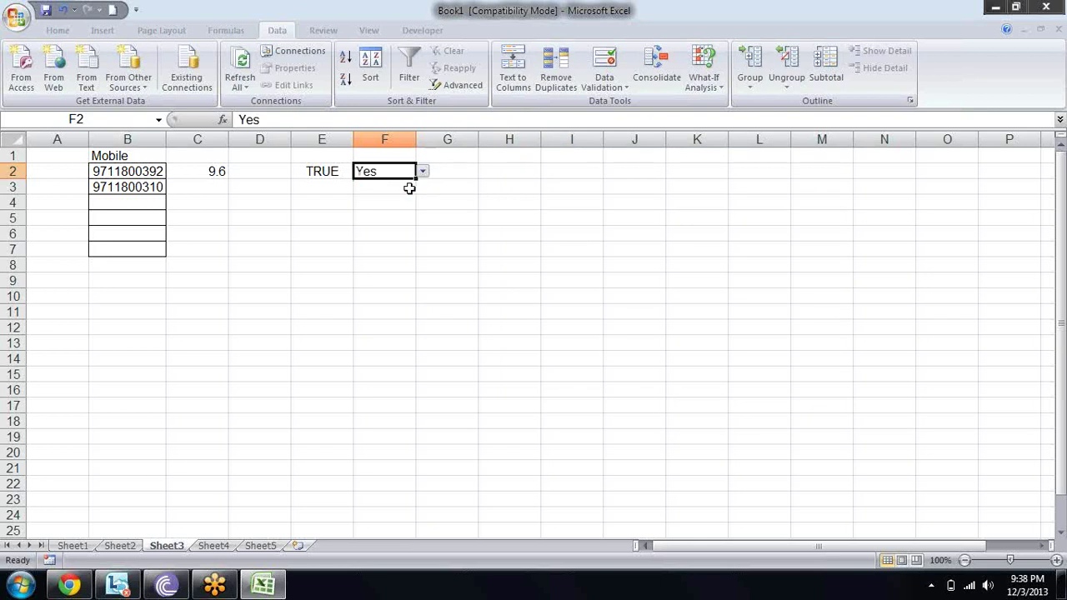
{"action": "left_click", "coordinate": [423, 171]}
{"action": "left_click", "coordinate": [417, 194]}
- Confirm F2 rejects the typed 'yas', then clear the cell
{"action": "type", "text": "yas"}
{"action": "key", "text": "shift+Home"}
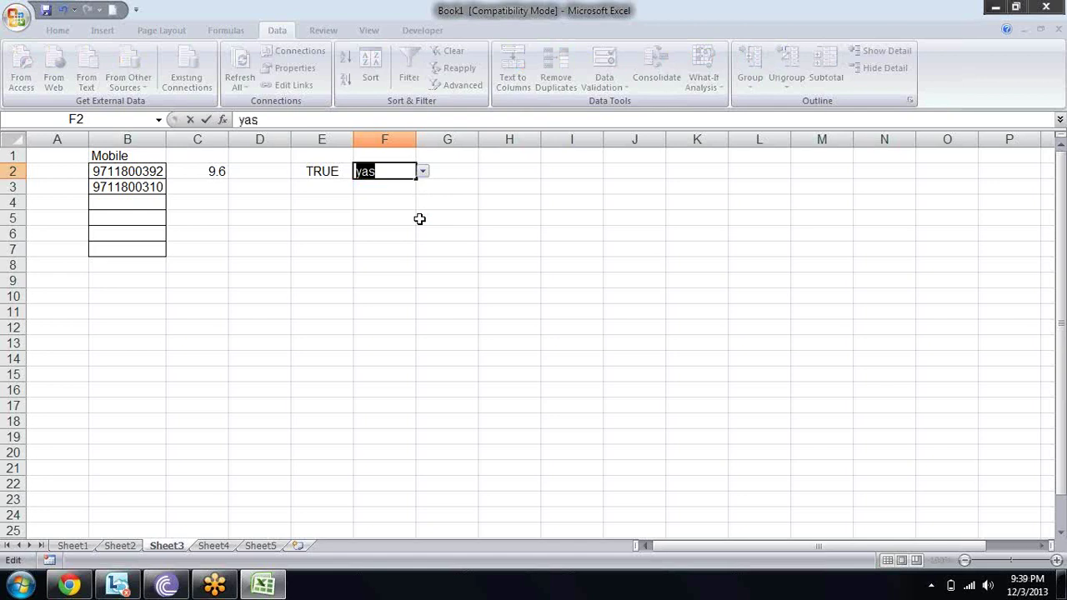
{"action": "key", "text": "Return"}
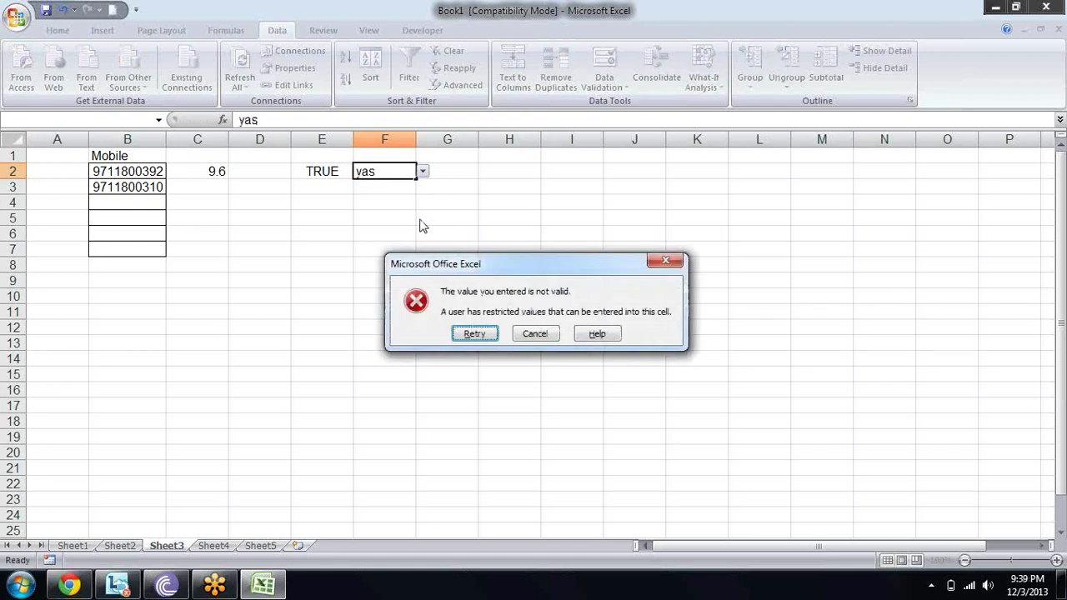
{"action": "key", "text": "Escape"}
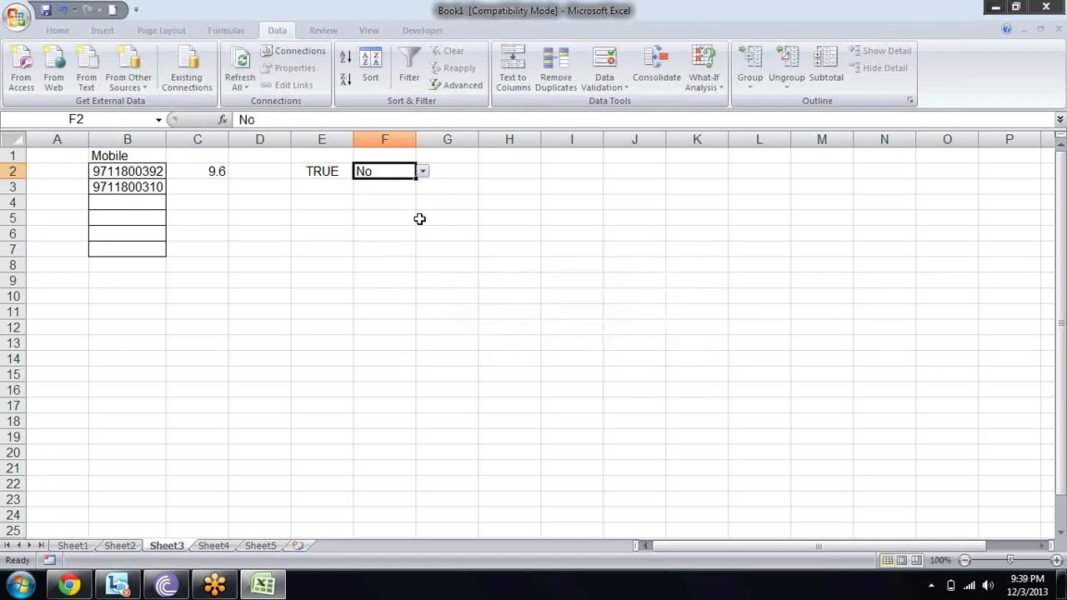
{"action": "key", "text": "Delete"}
{"action": "key", "text": "Return"}
{"action": "key", "text": "Up"}
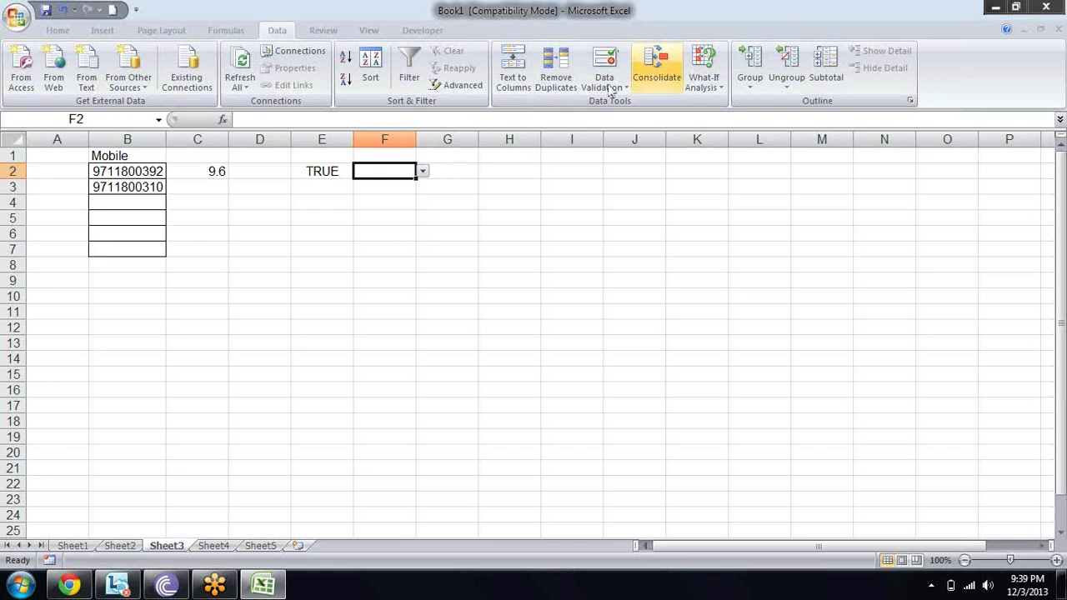
- Replace F2's Yes, No list source with the mobile numbers in $B$2:$B$3
{"action": "left_click", "coordinate": [605, 68]}
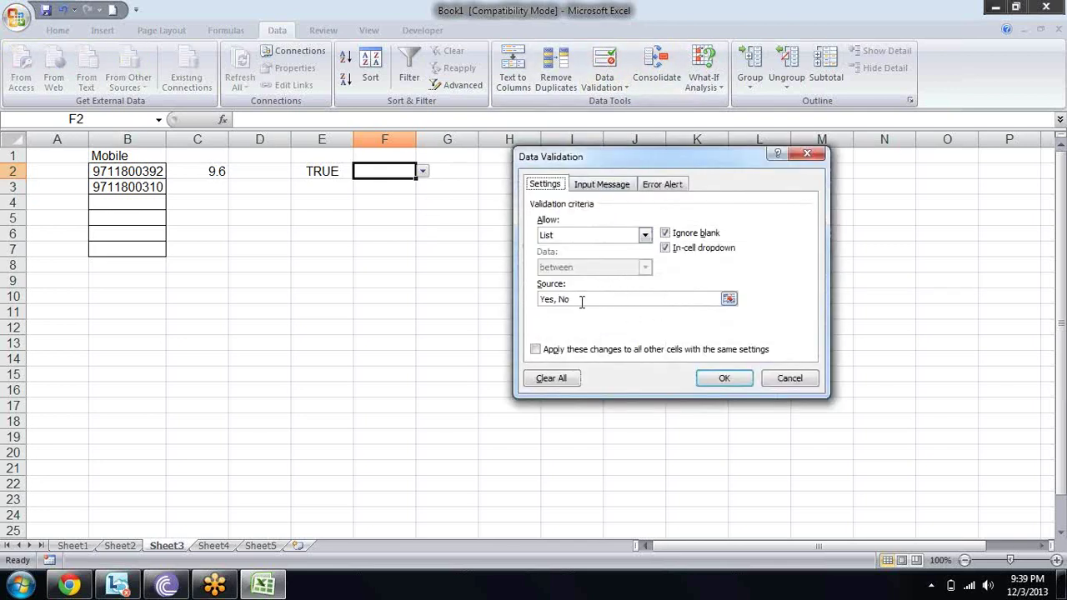
{"action": "left_click_drag", "start_coordinate": [582, 300], "coordinate": [474, 287]}
{"action": "key", "text": "Delete"}
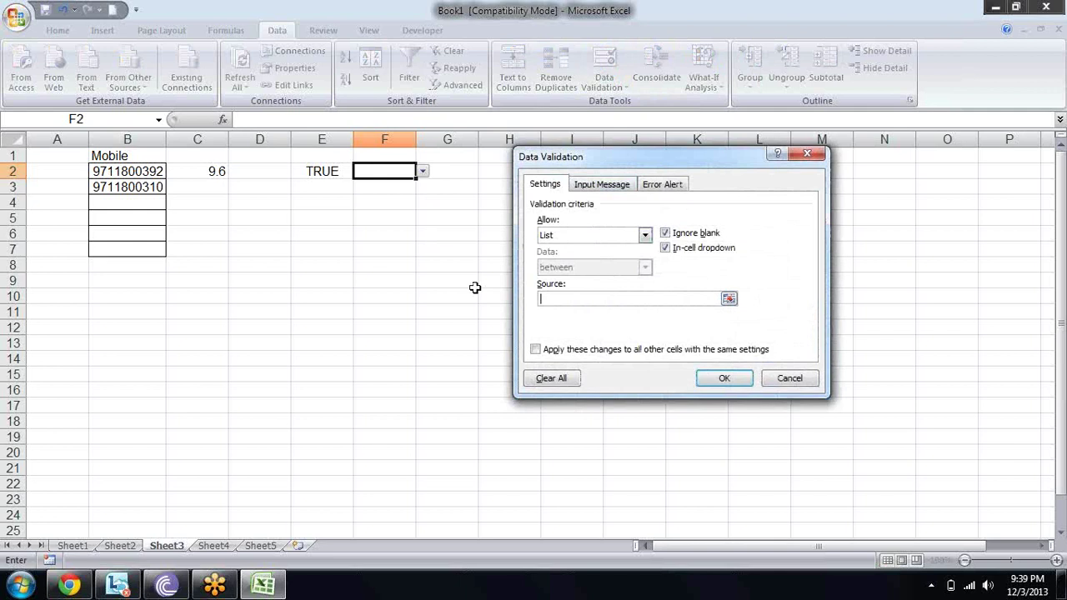
{"action": "left_click", "coordinate": [728, 299]}
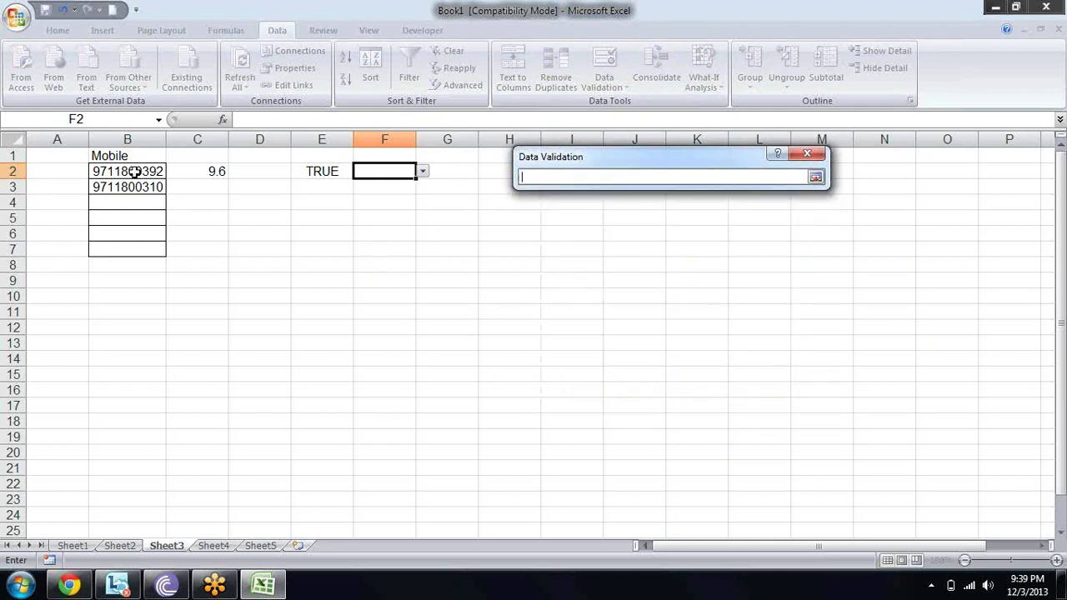
{"action": "left_click_drag", "start_coordinate": [129, 171], "coordinate": [139, 190]}
{"action": "key", "text": "Return"}
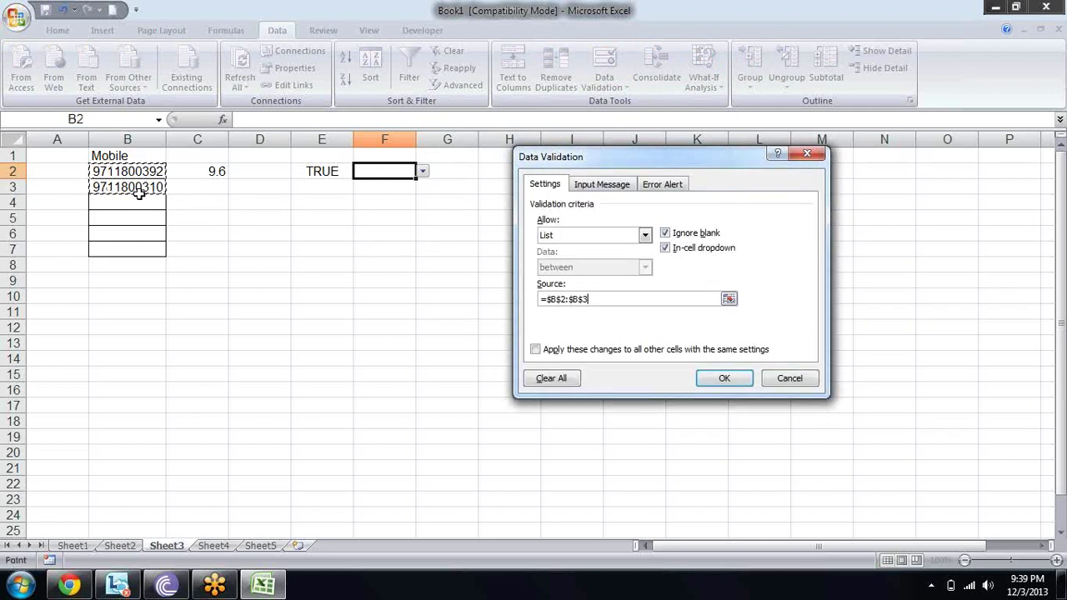
{"action": "left_click", "coordinate": [724, 380]}
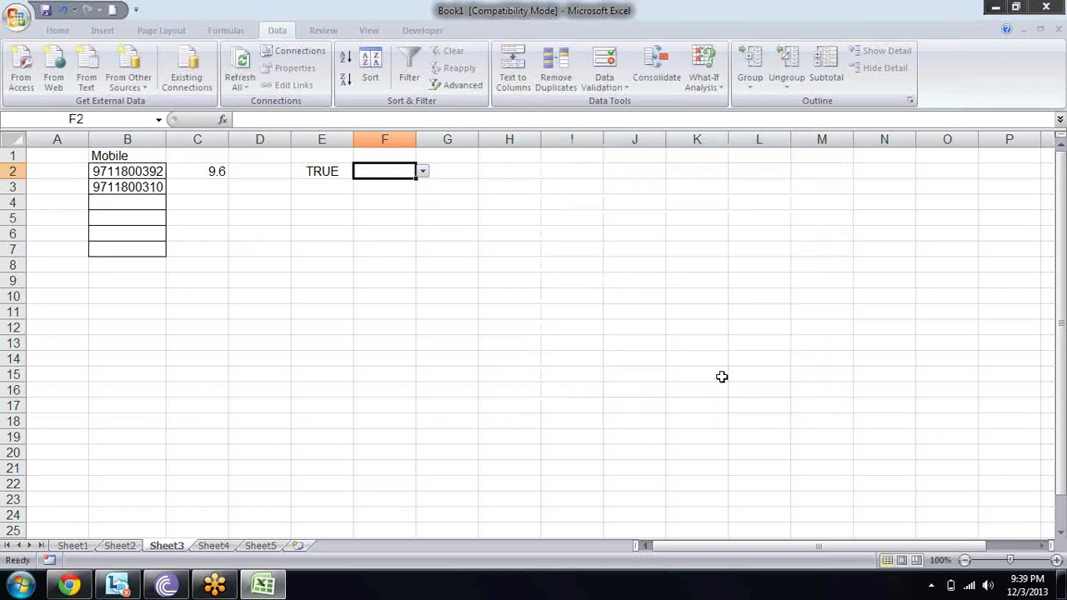
{"action": "left_click", "coordinate": [425, 171]}
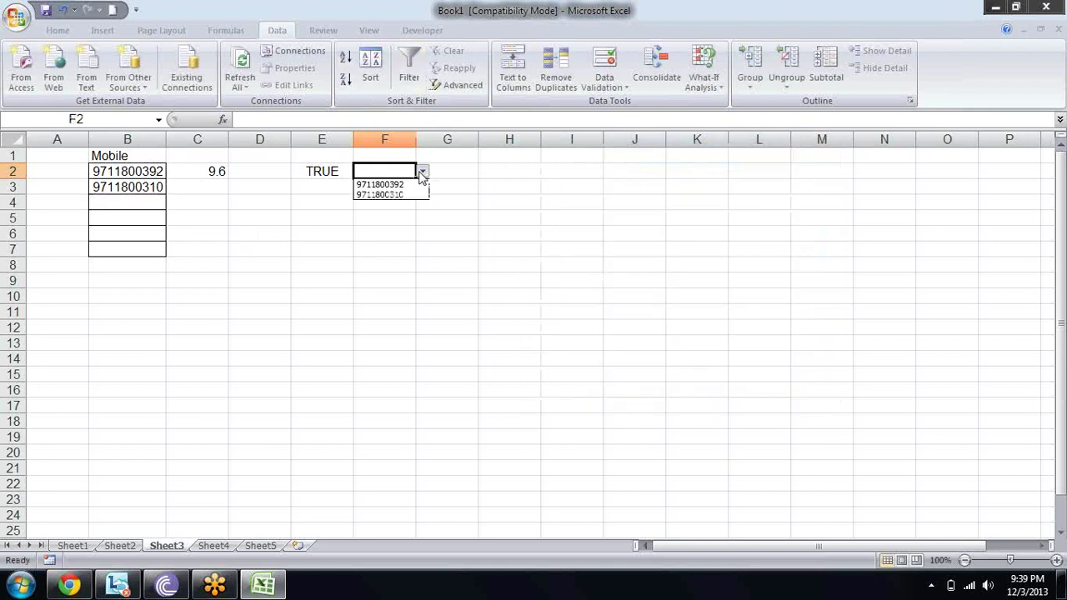
{"action": "left_click", "coordinate": [415, 181]}
{"action": "left_click", "coordinate": [423, 171]}
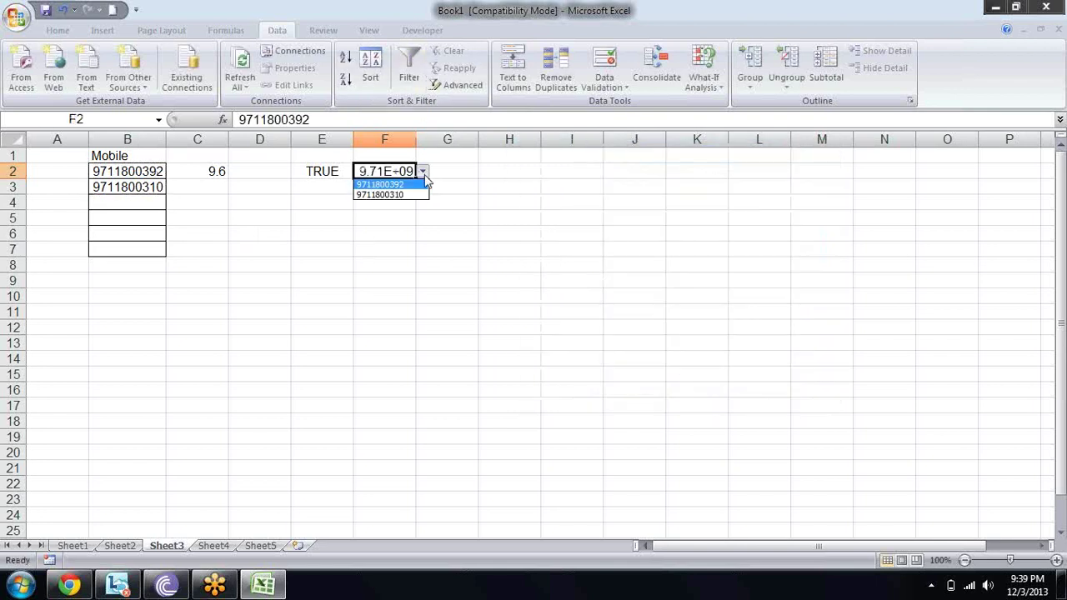
{"action": "left_click", "coordinate": [418, 192]}
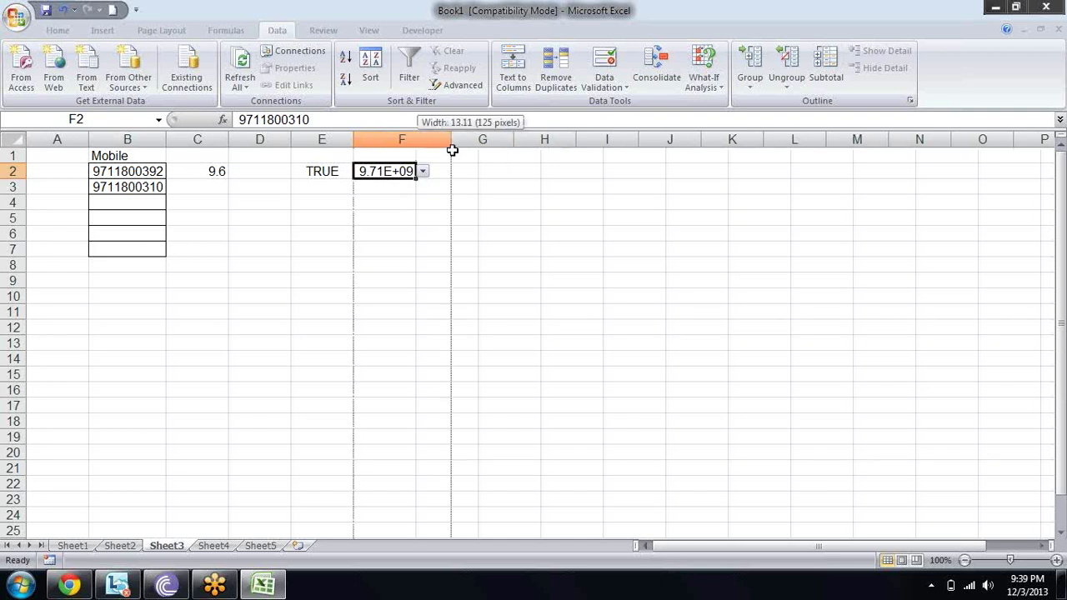
{"action": "left_click_drag", "start_coordinate": [417, 140], "coordinate": [451, 140]}
{"action": "left_click", "coordinate": [457, 171]}
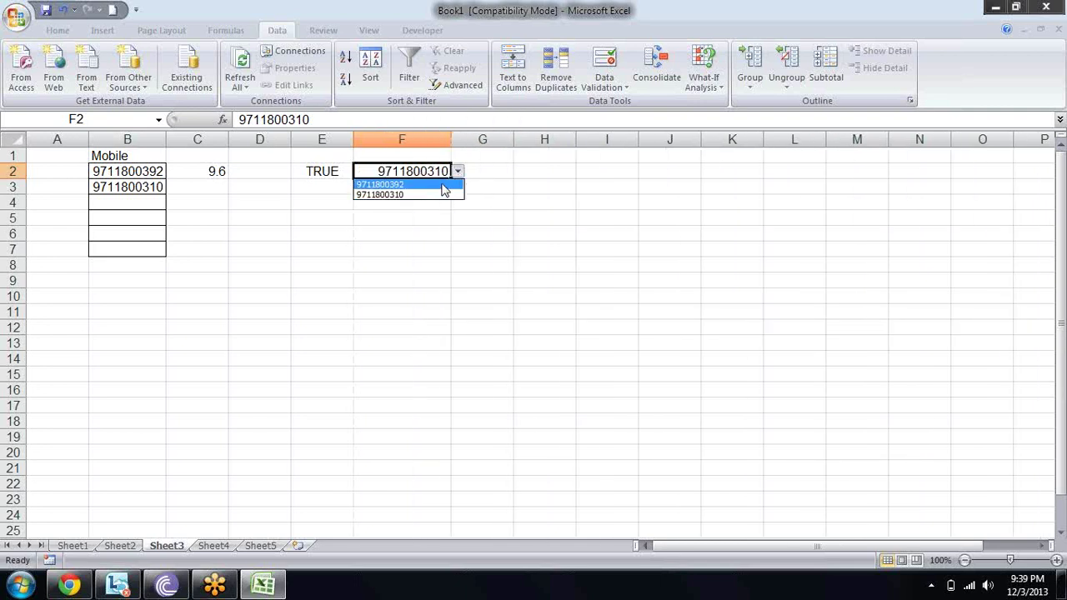
{"action": "left_click", "coordinate": [440, 183]}
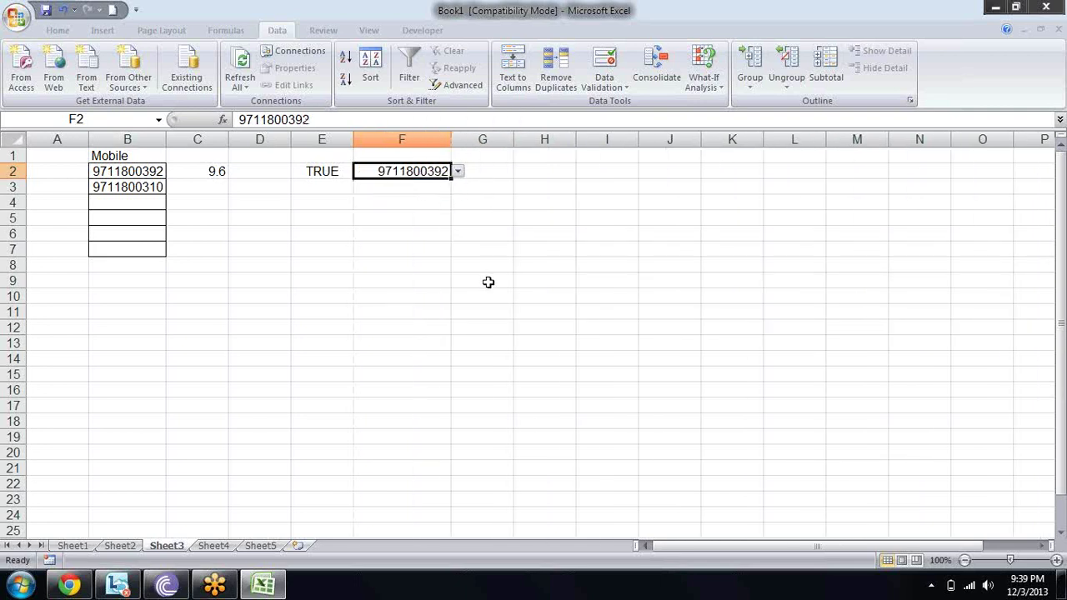
{"action": "key", "text": "Delete"}
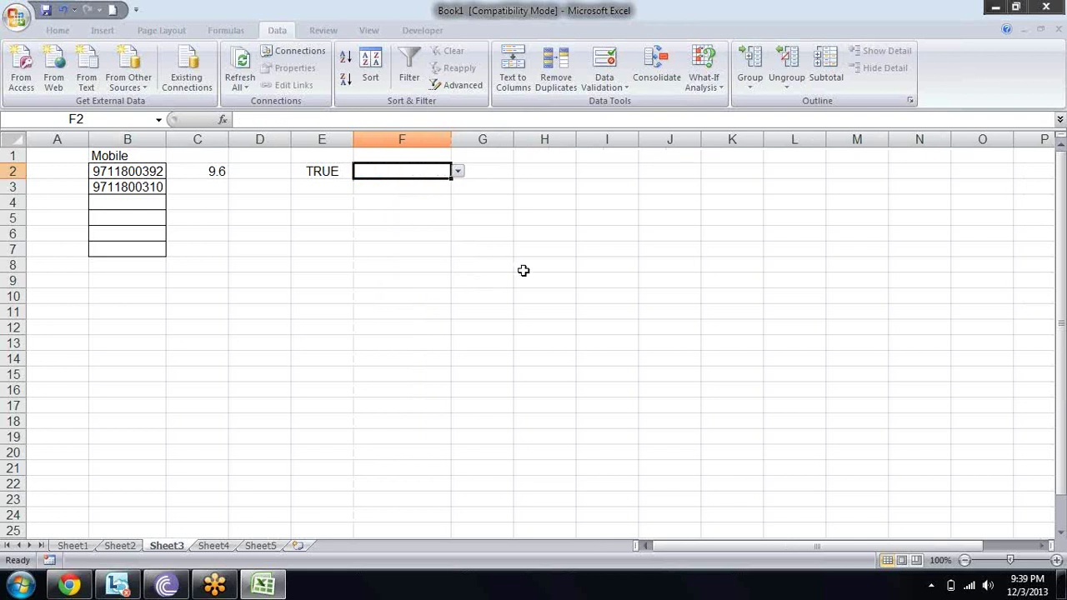
{"action": "left_click", "coordinate": [605, 65]}
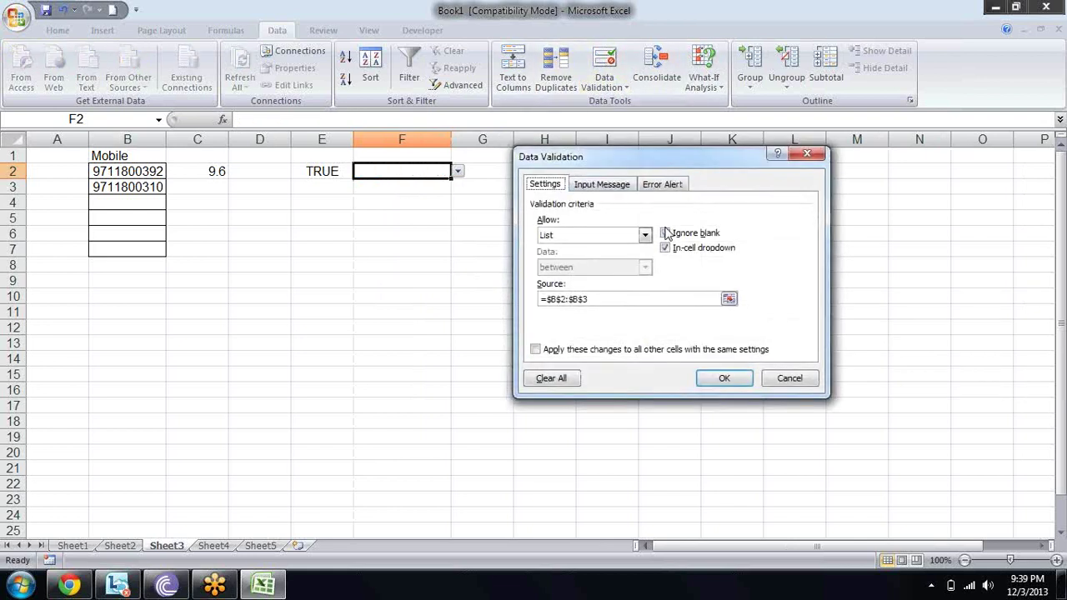
- Restrict F2 to dates between 1-jan-13 and 1-jan-14
{"action": "left_click", "coordinate": [645, 236]}
{"action": "left_click", "coordinate": [642, 290]}
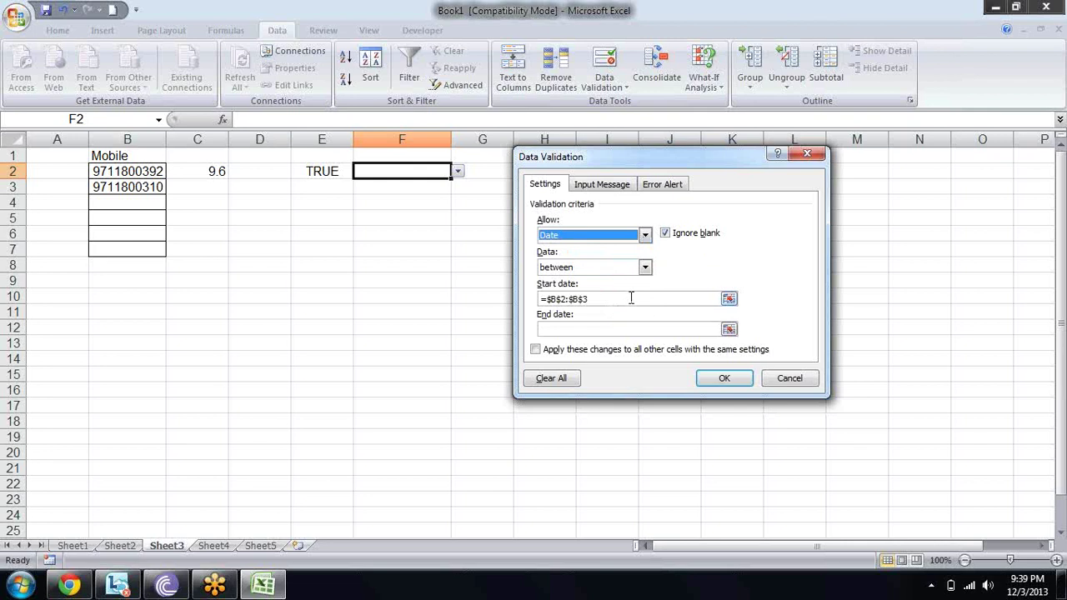
{"action": "left_click_drag", "start_coordinate": [631, 298], "coordinate": [462, 303]}
{"action": "key", "text": "BackSpace"}
{"action": "type", "text": "1-"}
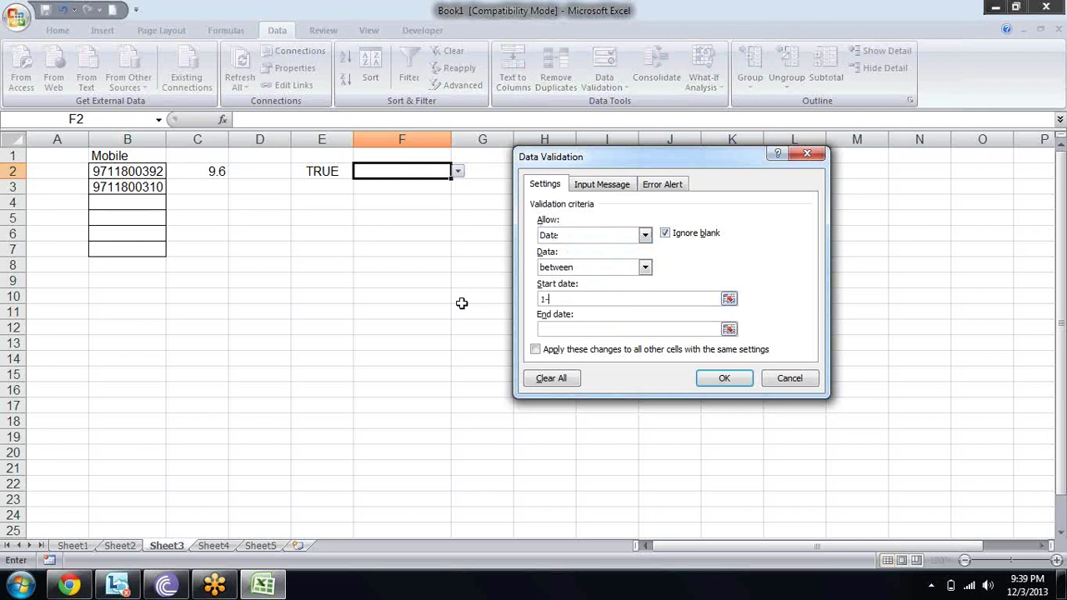
{"action": "type", "text": "jan-"}
{"action": "type", "text": "13"}
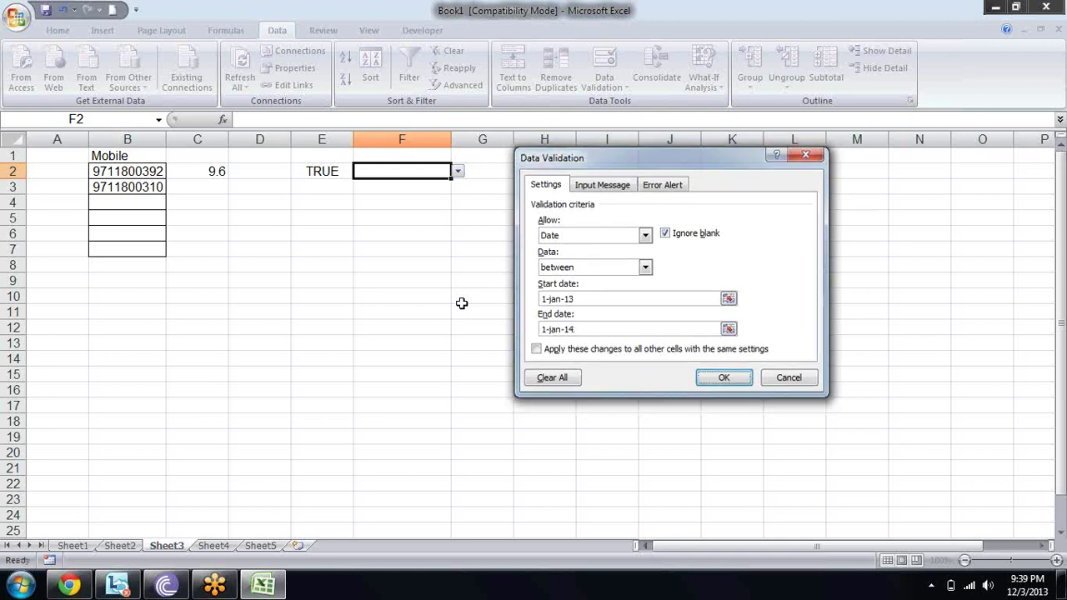
{"action": "key", "text": "Return"}
{"action": "key", "text": "Return"}
- Enter 1-nov-13 in F2, which the date rule accepts
{"action": "key", "text": "Up"}
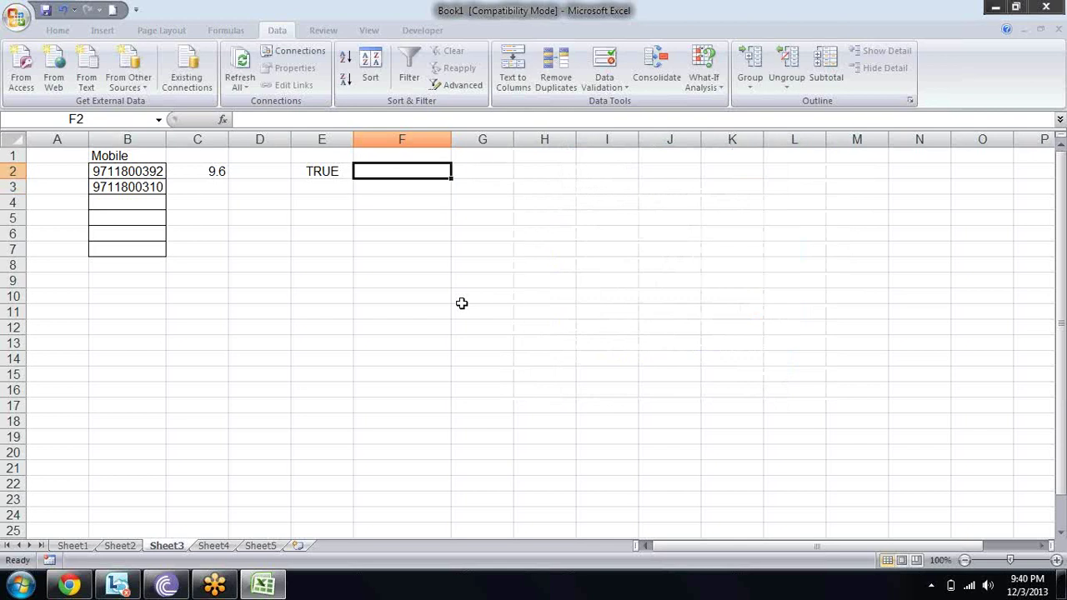
{"action": "type", "text": "1-no"}
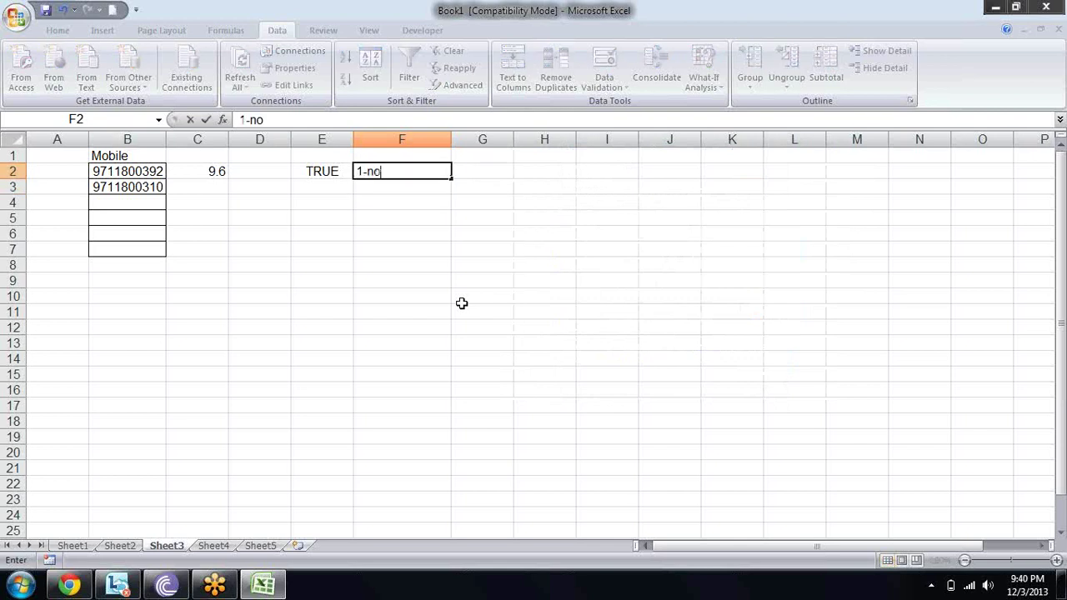
{"action": "type", "text": "v-13"}
{"action": "key", "text": "Return"}
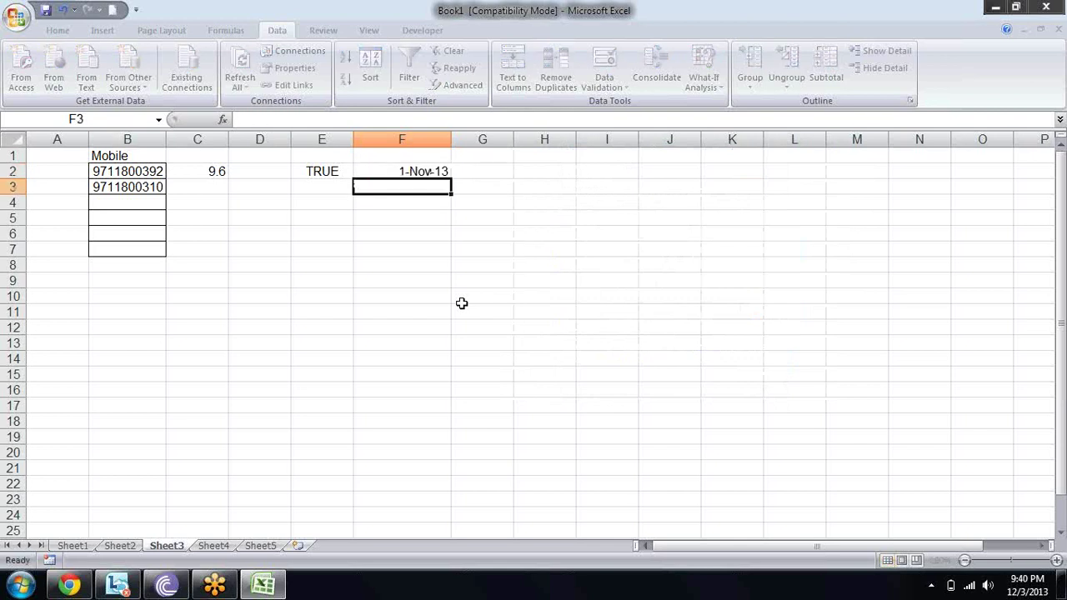
- Change F2 to 11/1/2014, cancel the rejection warning, and clear F2
{"action": "key", "text": "Up"}
{"action": "key", "text": "F2"}
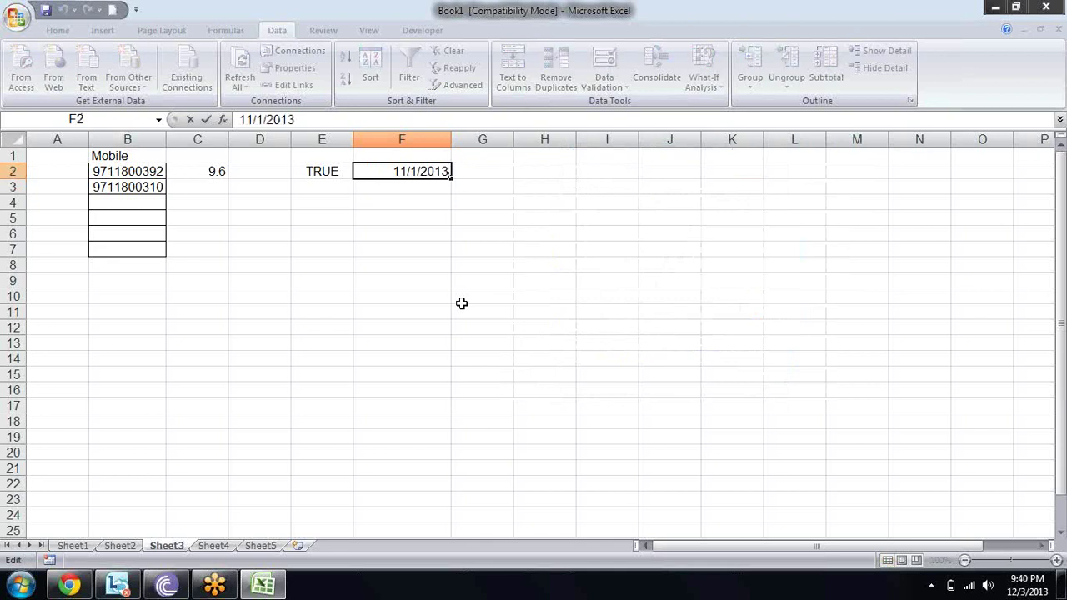
{"action": "key", "text": "BackSpace"}
{"action": "type", "text": "4"}
{"action": "key", "text": "Return"}
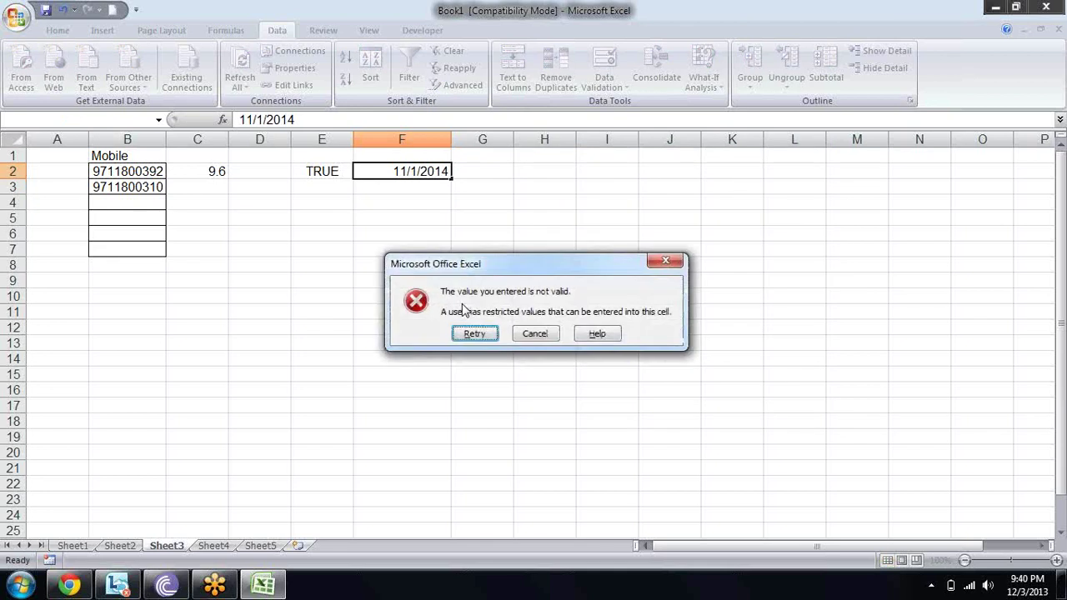
{"action": "key", "text": "Escape"}
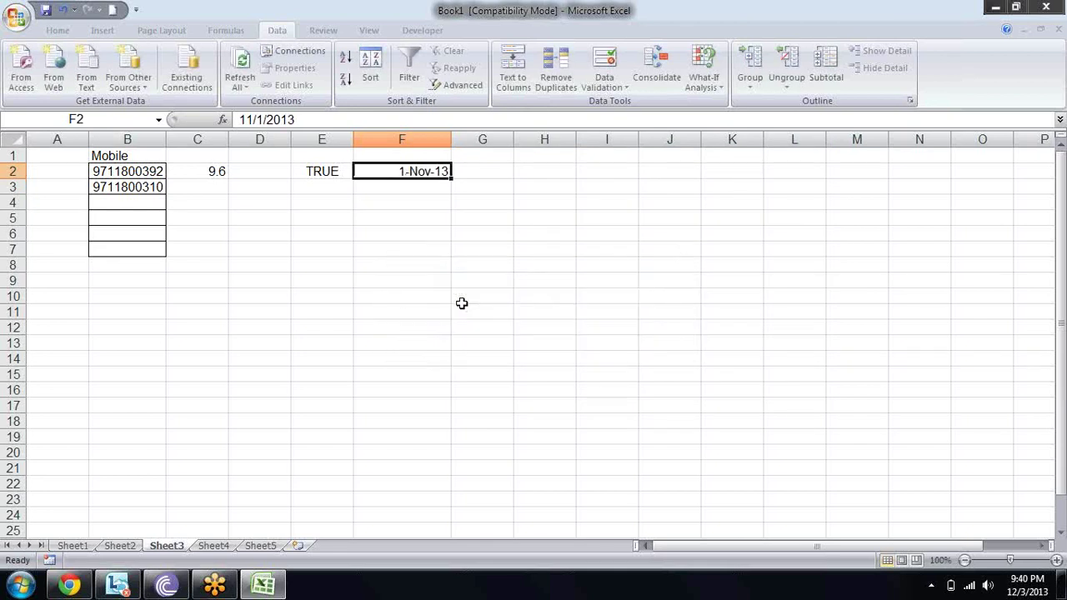
{"action": "key", "text": "Delete"}
- Switch F2's validation Allow type from Date to Text length
{"action": "left_click", "coordinate": [605, 62]}
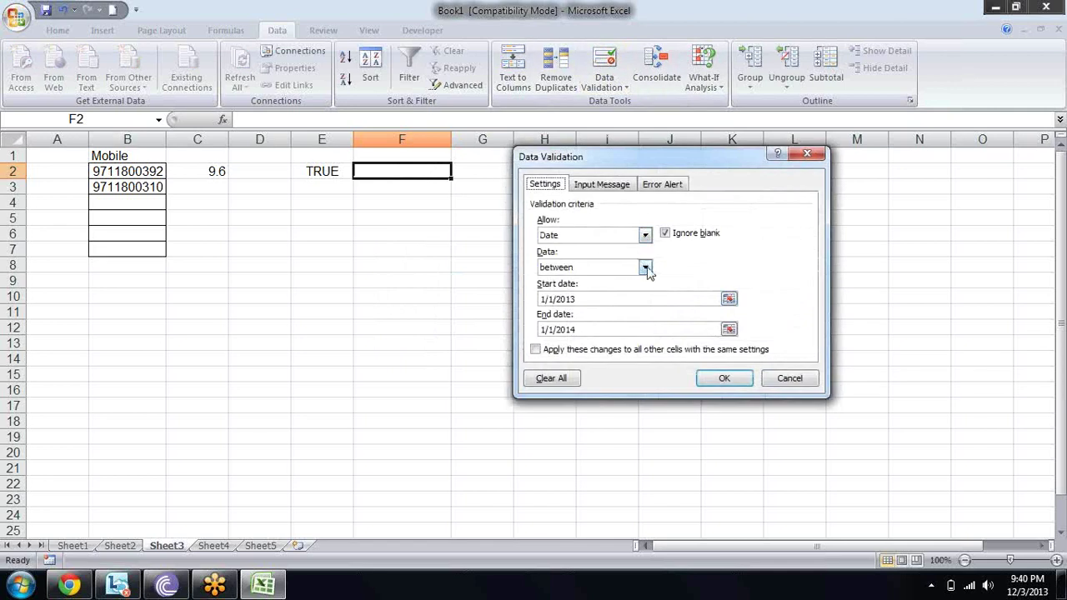
{"action": "left_click", "coordinate": [645, 268]}
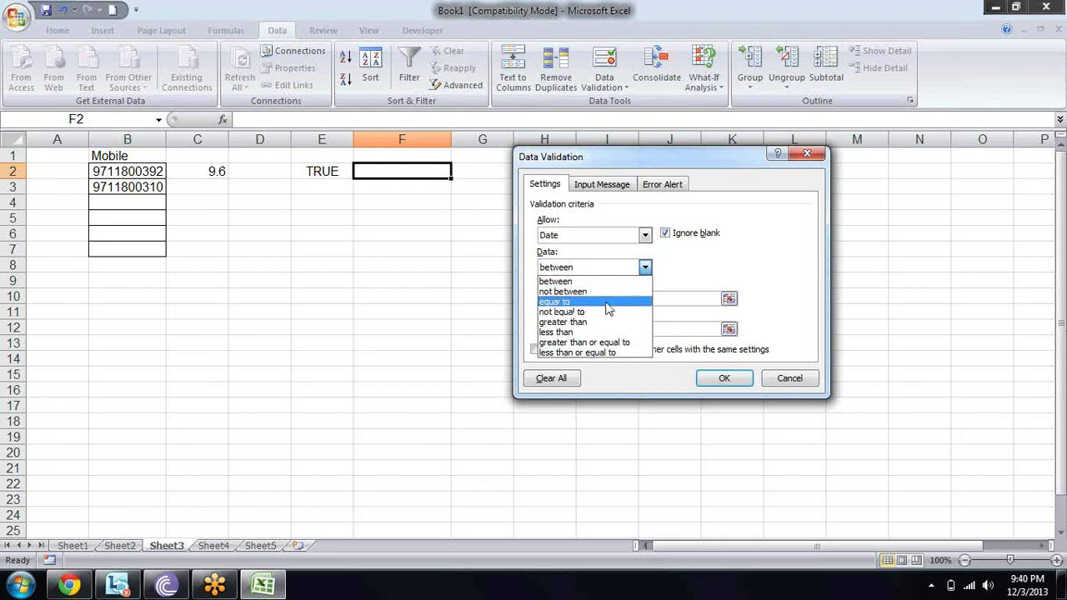
{"action": "left_click", "coordinate": [645, 238]}
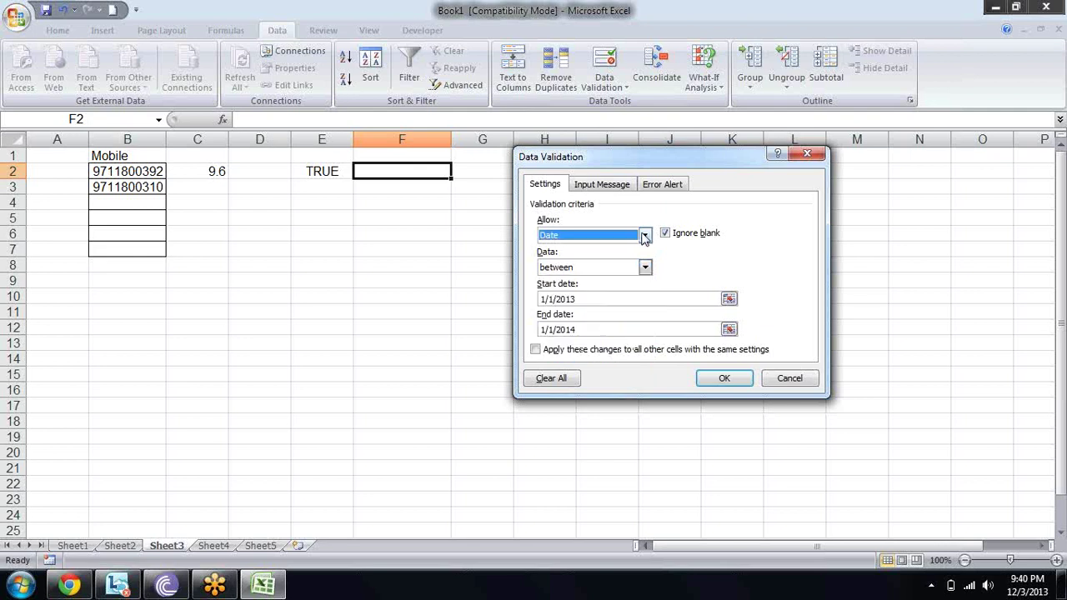
{"action": "left_click", "coordinate": [645, 238]}
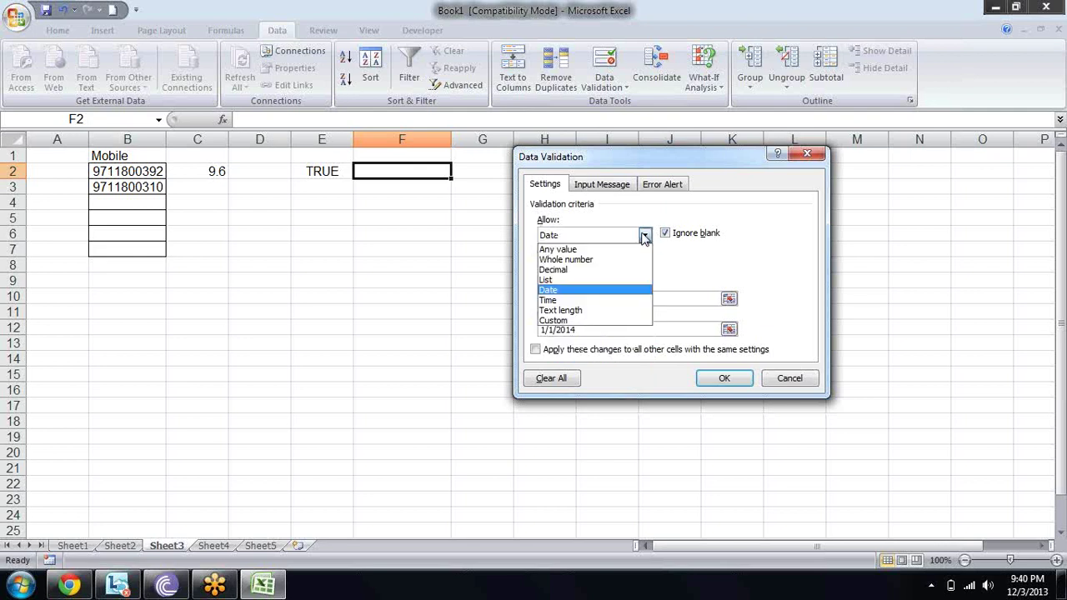
{"action": "left_click", "coordinate": [616, 299]}
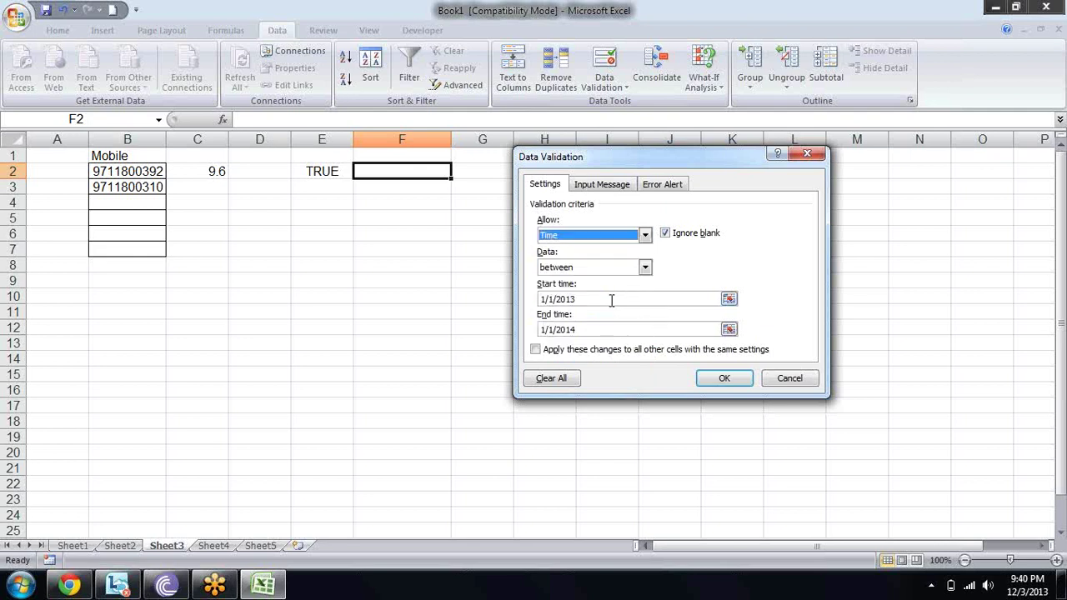
{"action": "left_click", "coordinate": [645, 236]}
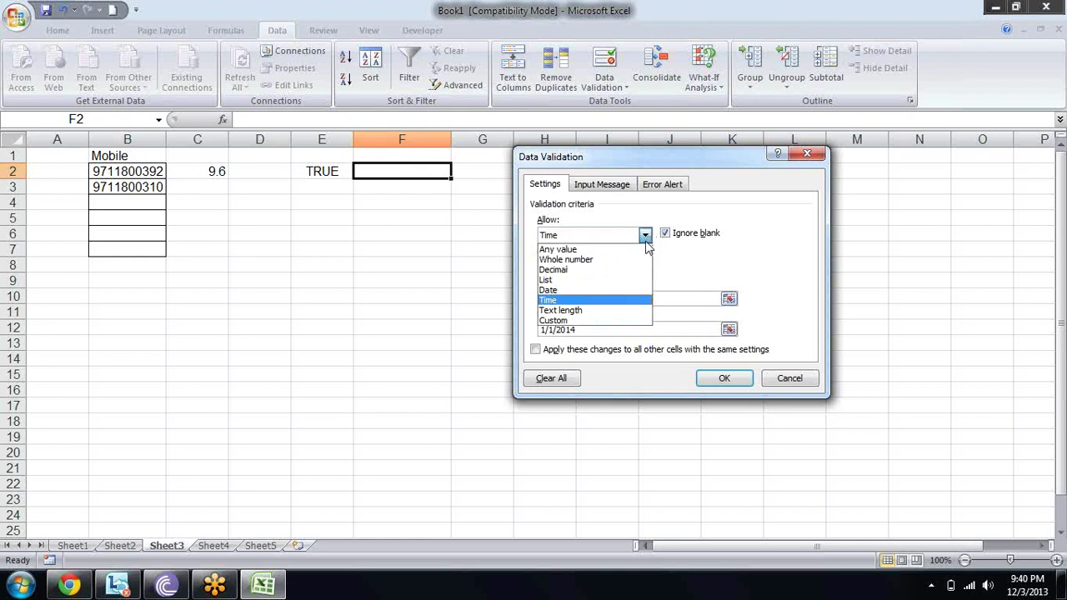
{"action": "left_click", "coordinate": [613, 311]}
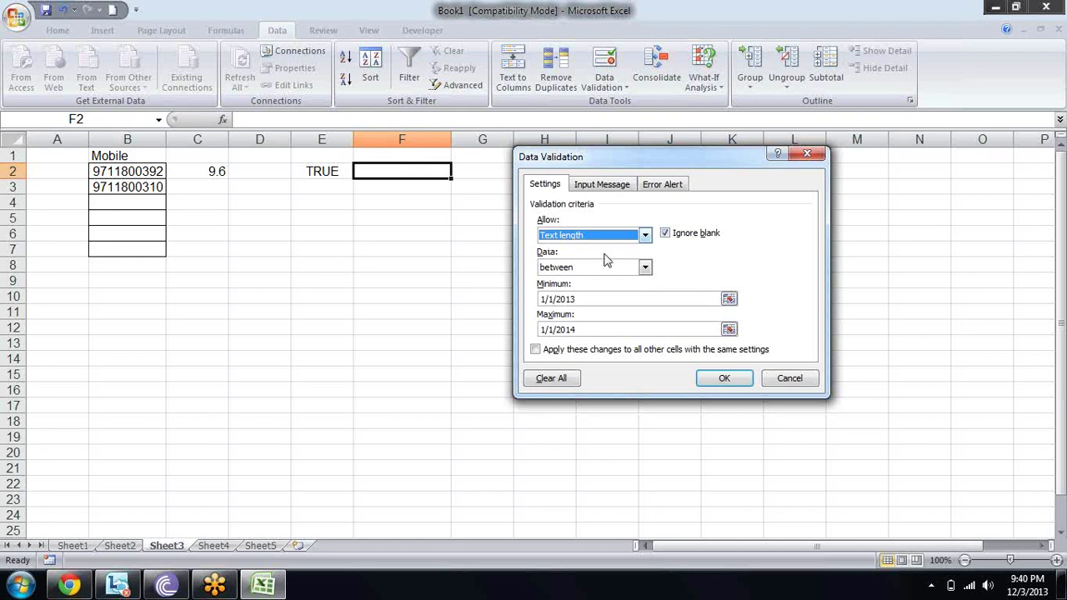
- Set the text length condition to equal to 10
{"action": "left_click_drag", "start_coordinate": [618, 299], "coordinate": [469, 295]}
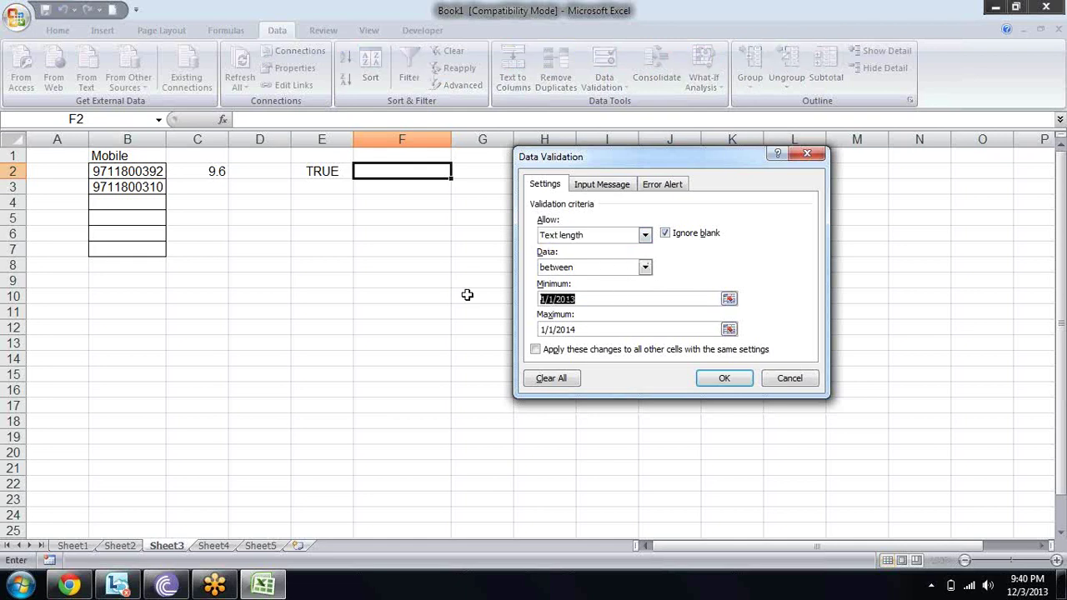
{"action": "left_click", "coordinate": [647, 270]}
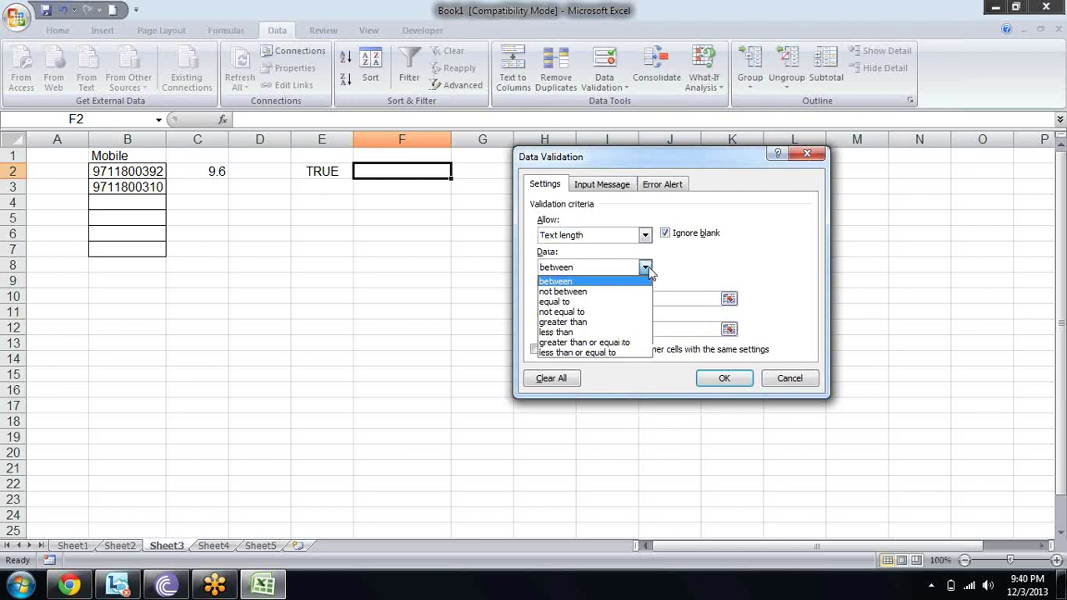
{"action": "left_click", "coordinate": [642, 302]}
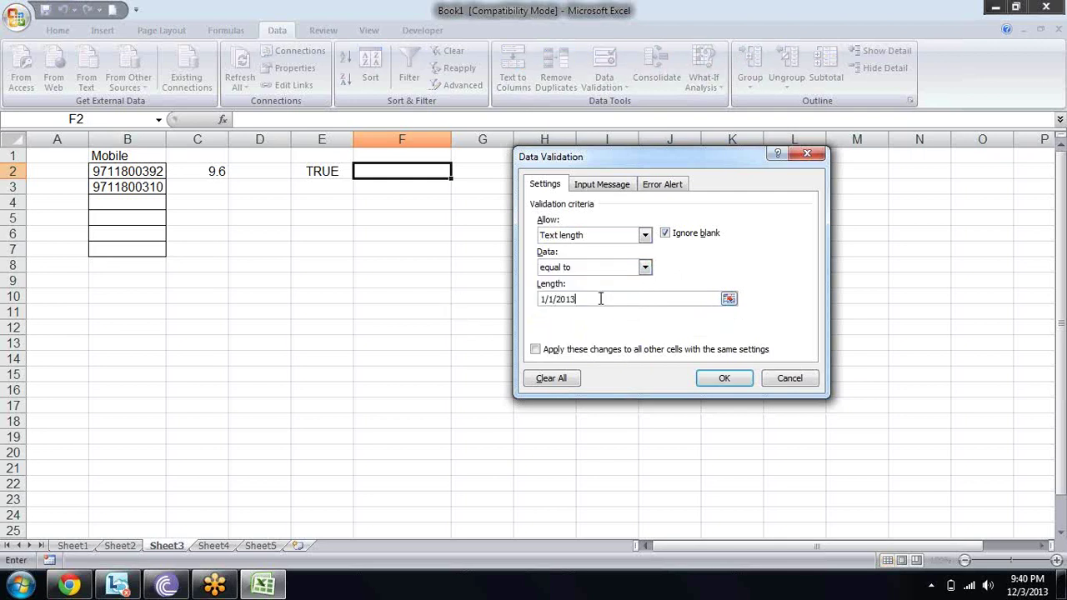
{"action": "left_click_drag", "start_coordinate": [600, 299], "coordinate": [526, 307]}
{"action": "type", "text": "10"}
{"action": "key", "text": "Return"}
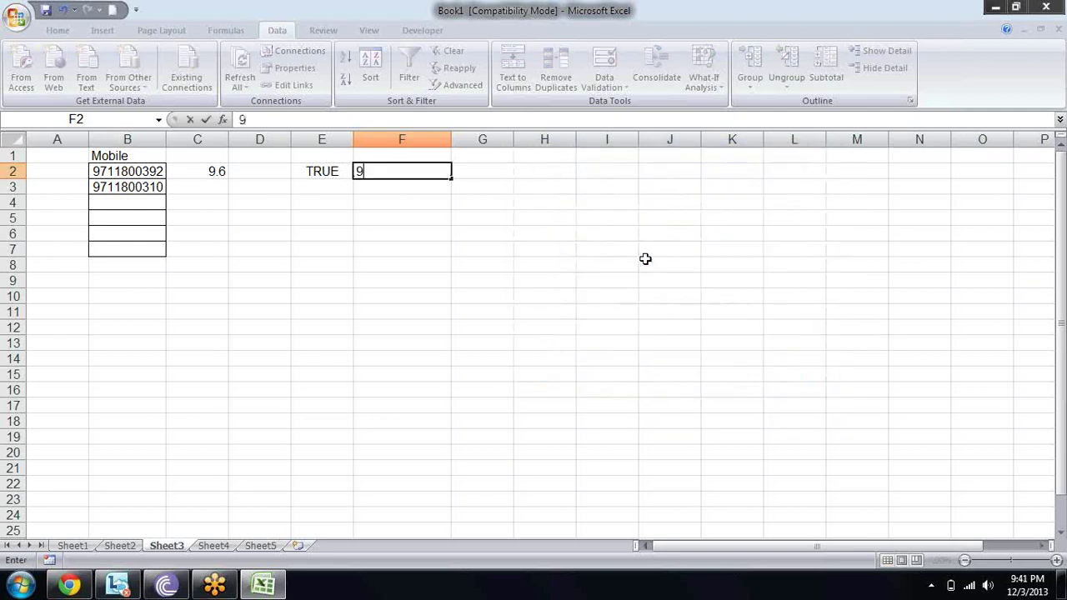
{"action": "key", "text": "Return"}
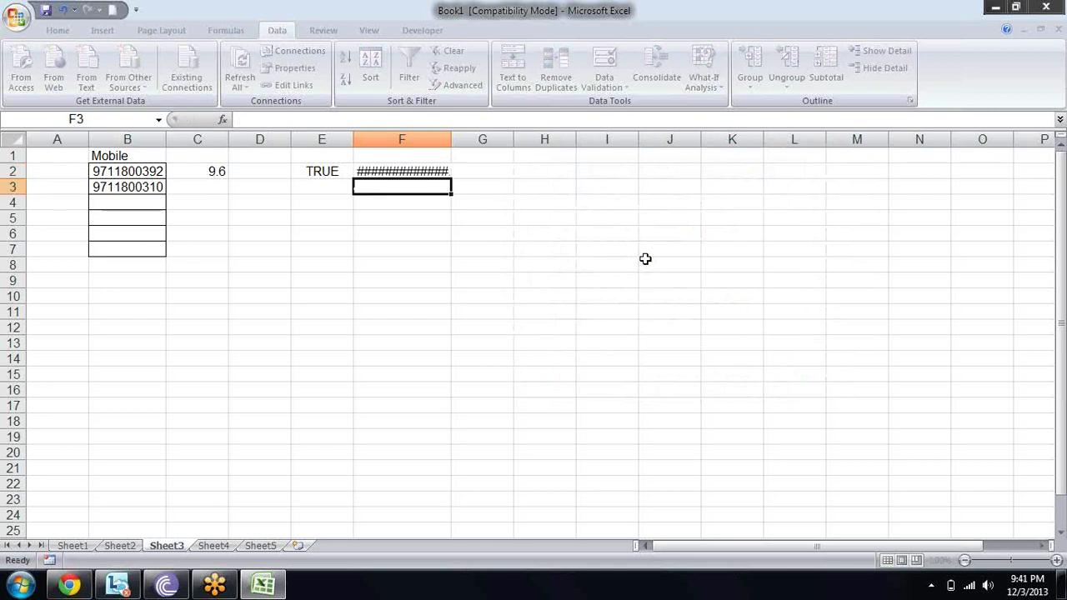
{"action": "key", "text": "Up"}
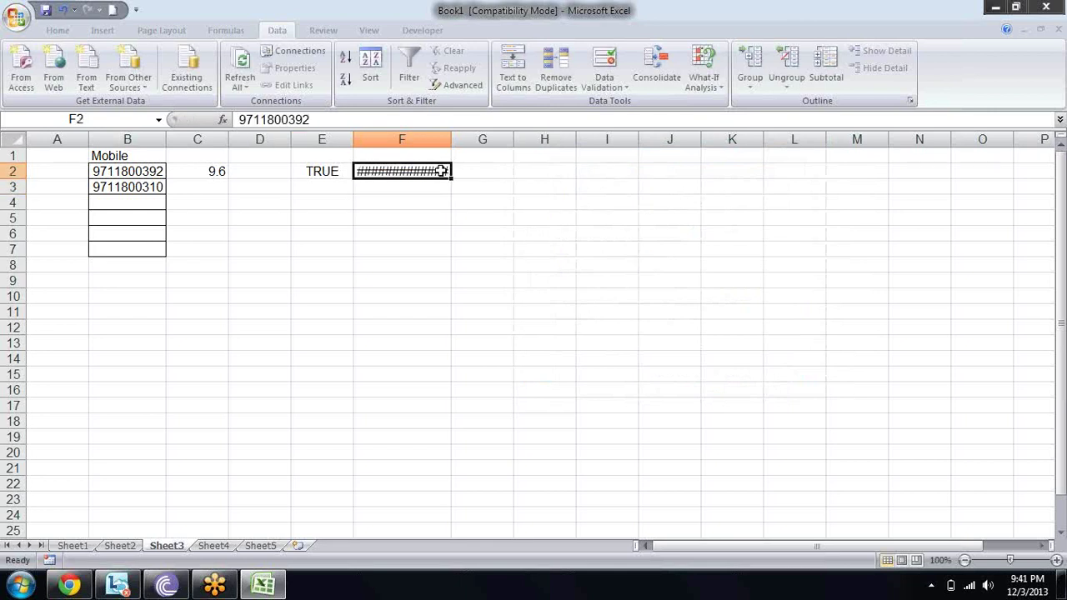
- Widen column F and give F2 the General number format
{"action": "left_click_drag", "start_coordinate": [451, 139], "coordinate": [512, 145]}
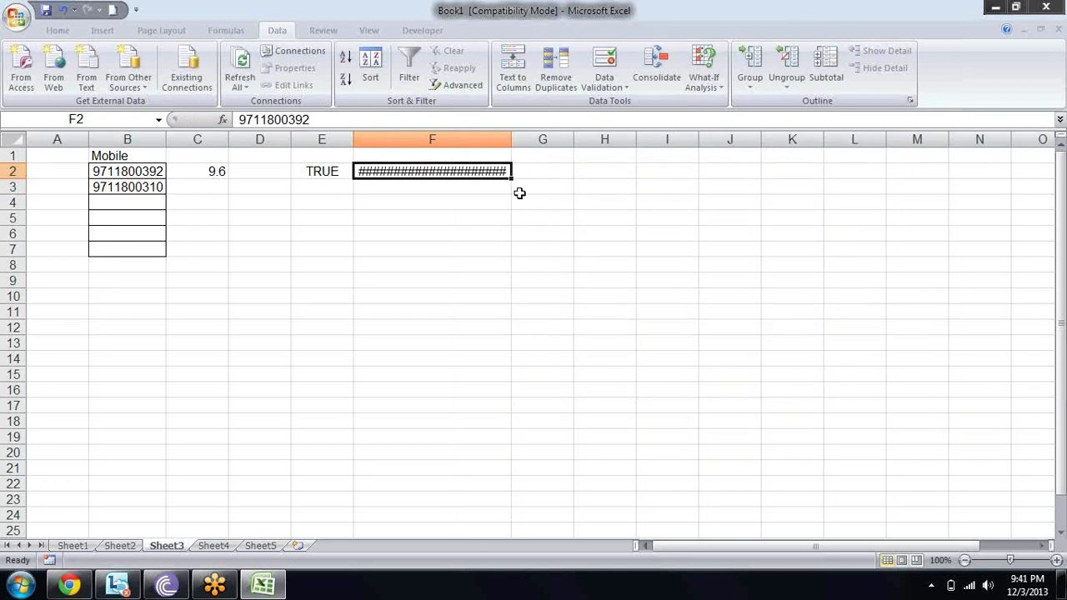
{"action": "key", "text": "ctrl+1"}
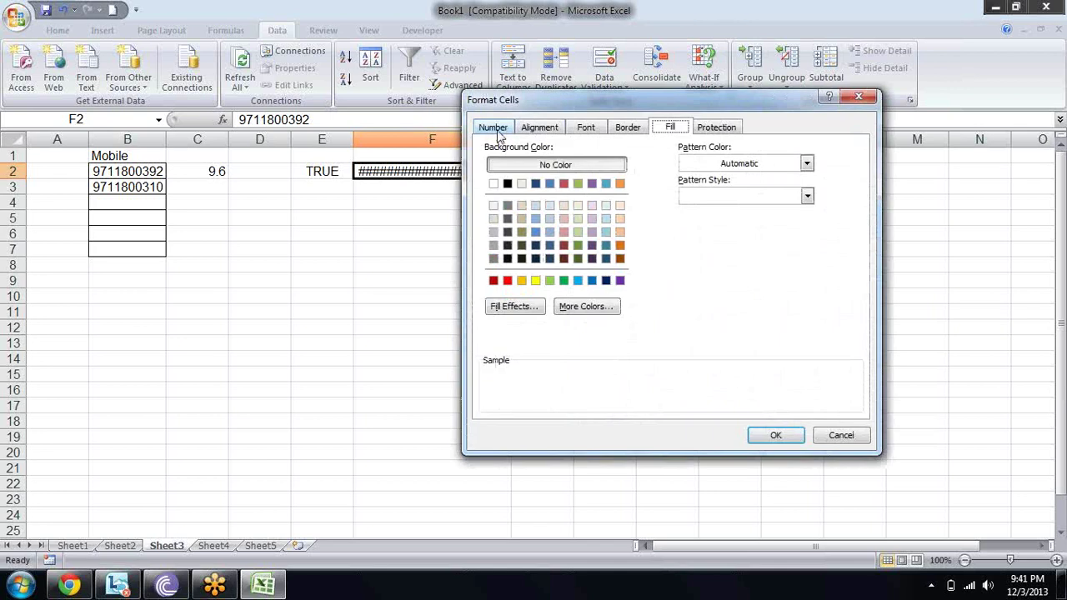
{"action": "left_click", "coordinate": [499, 130]}
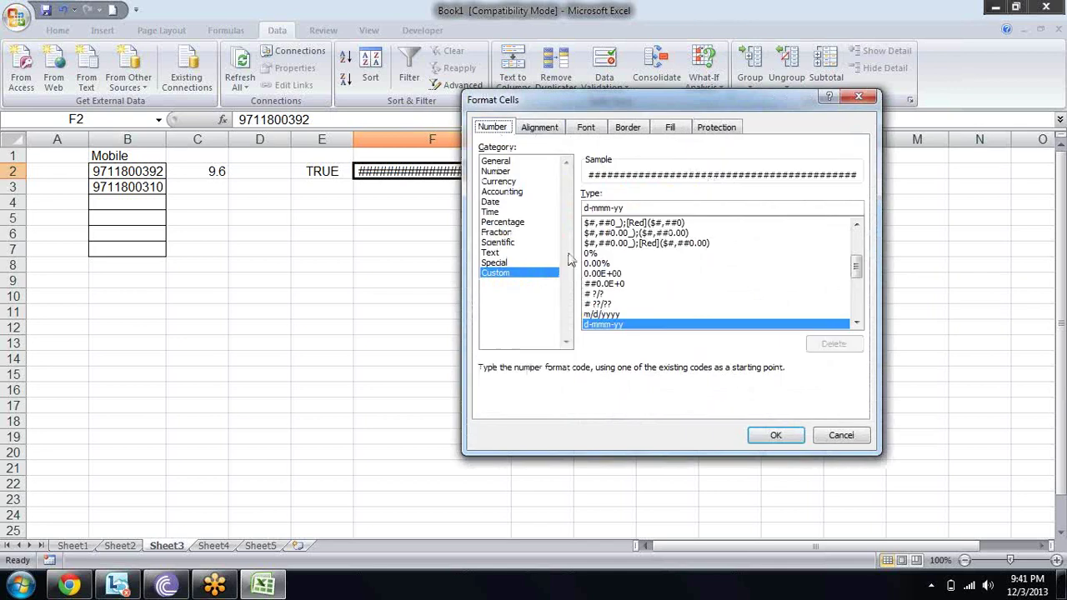
{"action": "double_click", "coordinate": [653, 206]}
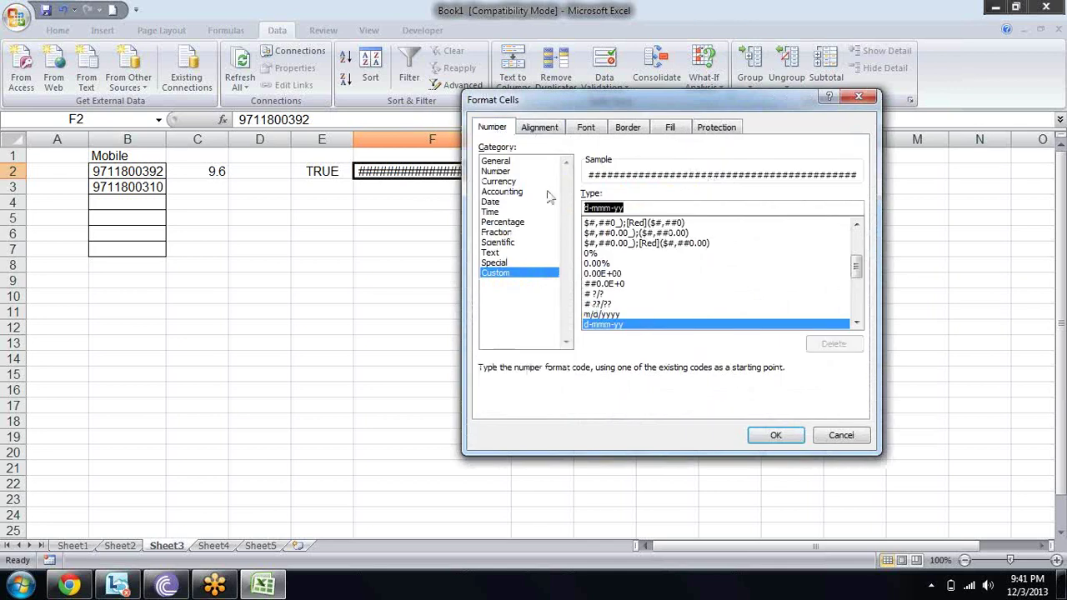
{"action": "left_click", "coordinate": [514, 163]}
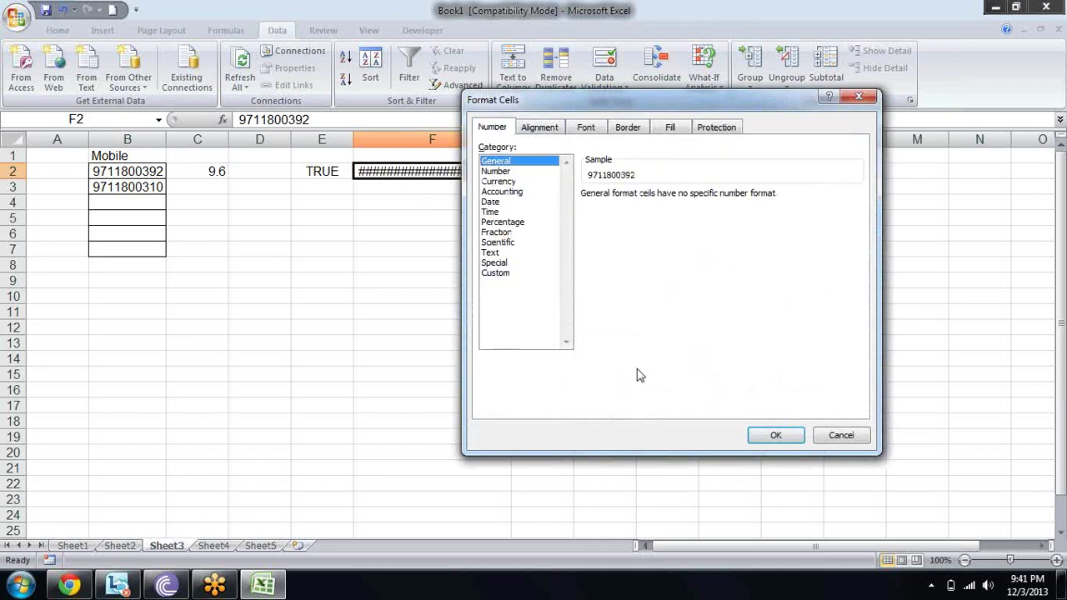
{"action": "left_click", "coordinate": [788, 437]}
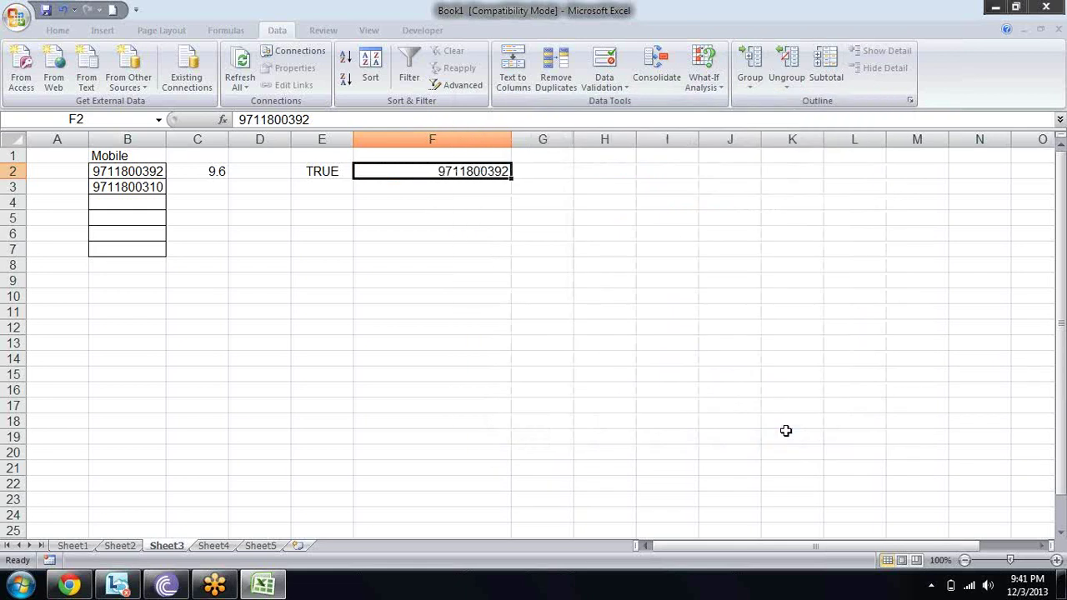
- Append a 1 to F2's number to test an 11-digit entry against the rule
{"action": "key", "text": "Down"}
{"action": "key", "text": "Up"}
{"action": "key", "text": "F2"}
{"action": "type", "text": "1"}
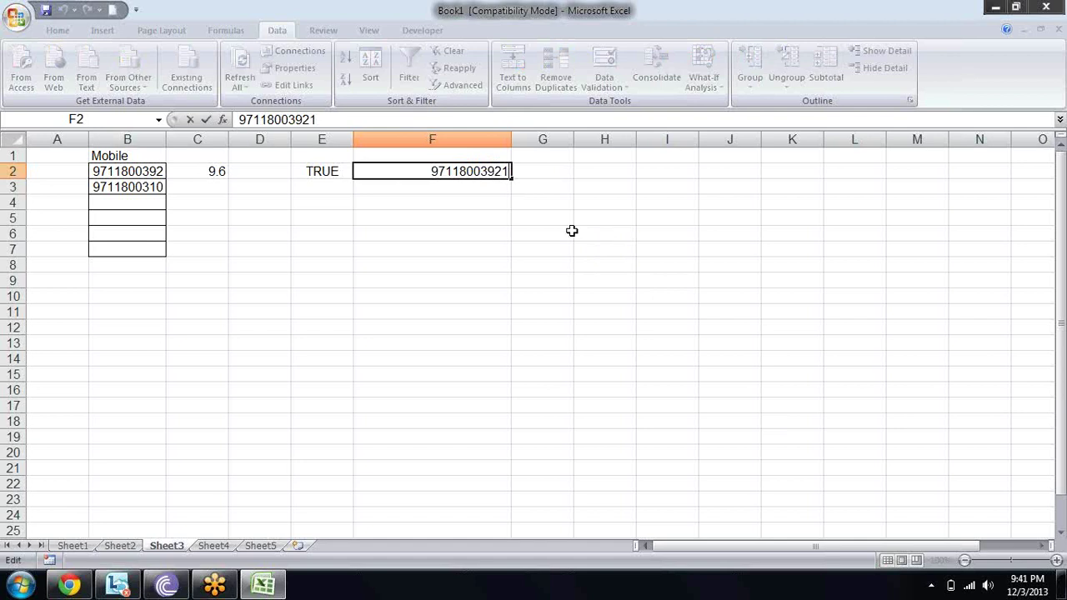
{"action": "key", "text": "Return"}
{"action": "key", "text": "Return"}
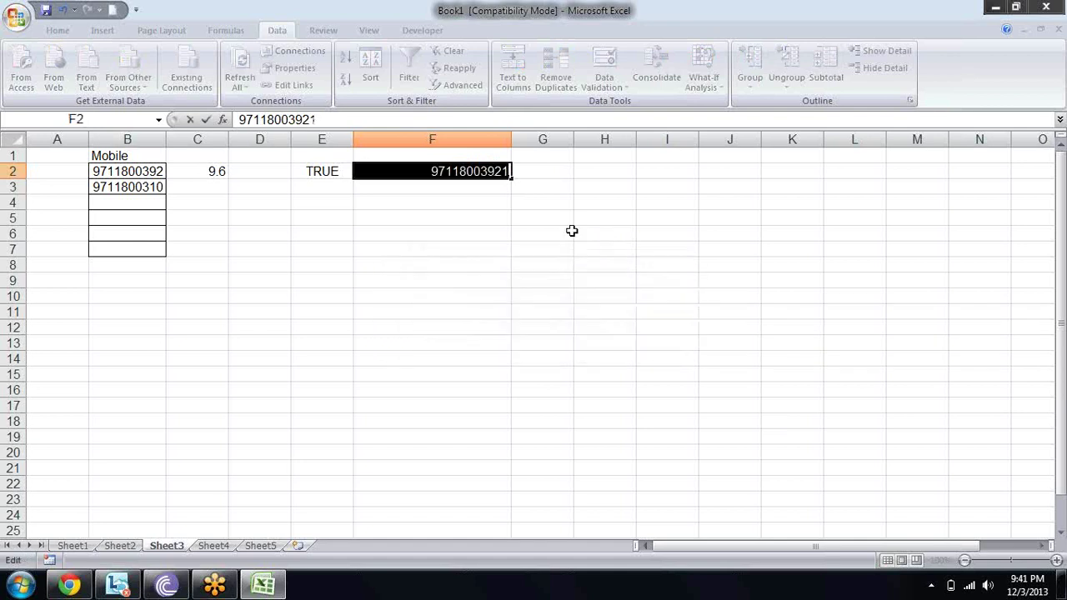
- Try a 7-letter word, extend it to ten letters so it's accepted, then clear F2
{"action": "type", "text": "sandeep"}
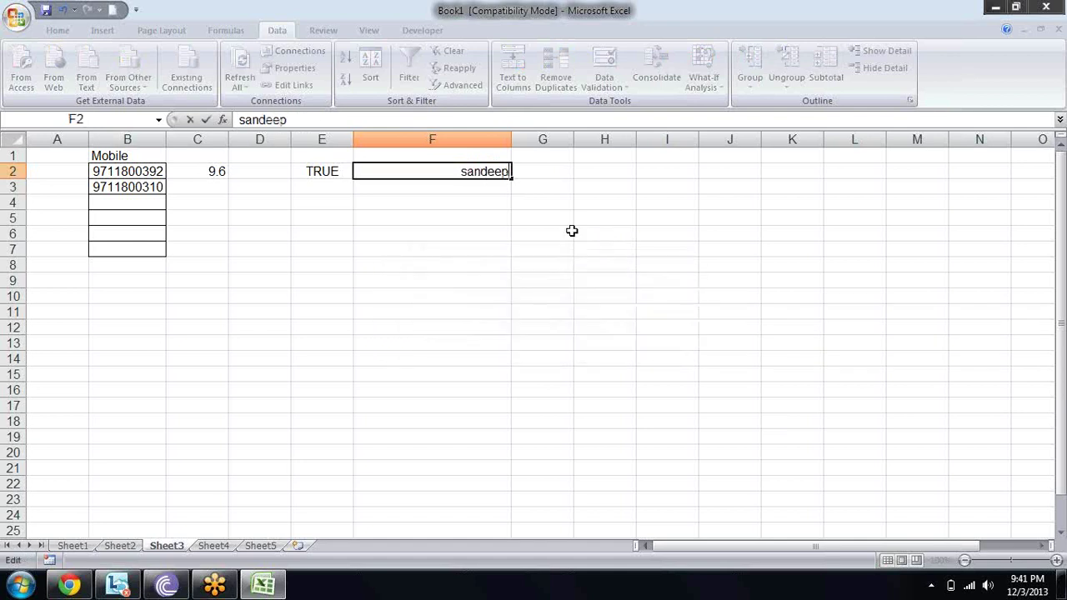
{"action": "key", "text": "Return"}
{"action": "key", "text": "Return"}
{"action": "key", "text": "End"}
{"action": "type", "text": "sa"}
{"action": "key", "text": "BackSpace"}
{"action": "type", "text": "in"}
{"action": "key", "text": "Return"}
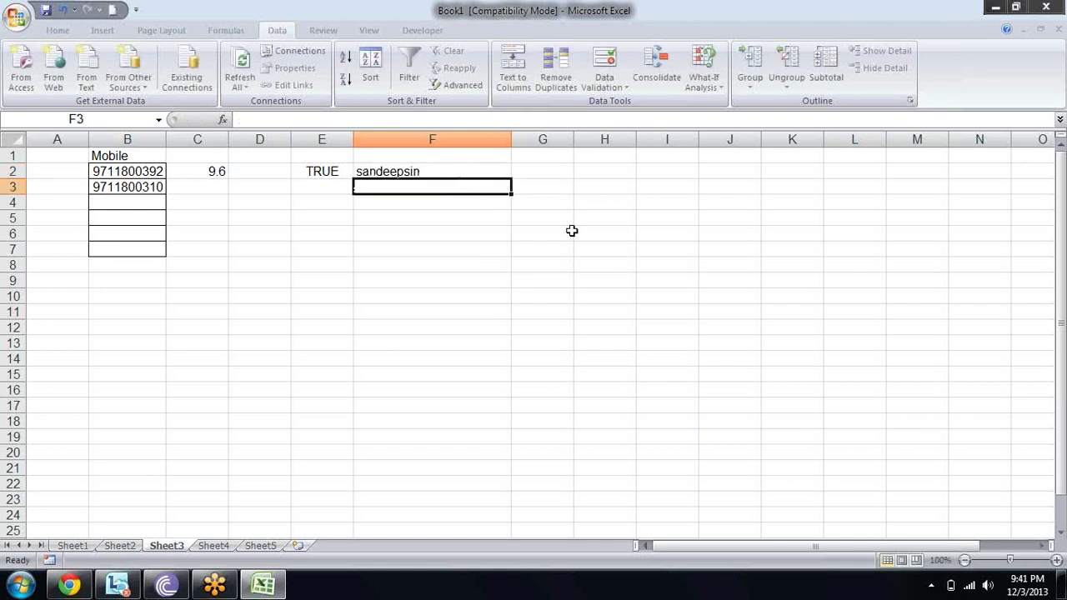
{"action": "key", "text": "Up"}
{"action": "key", "text": "Delete"}
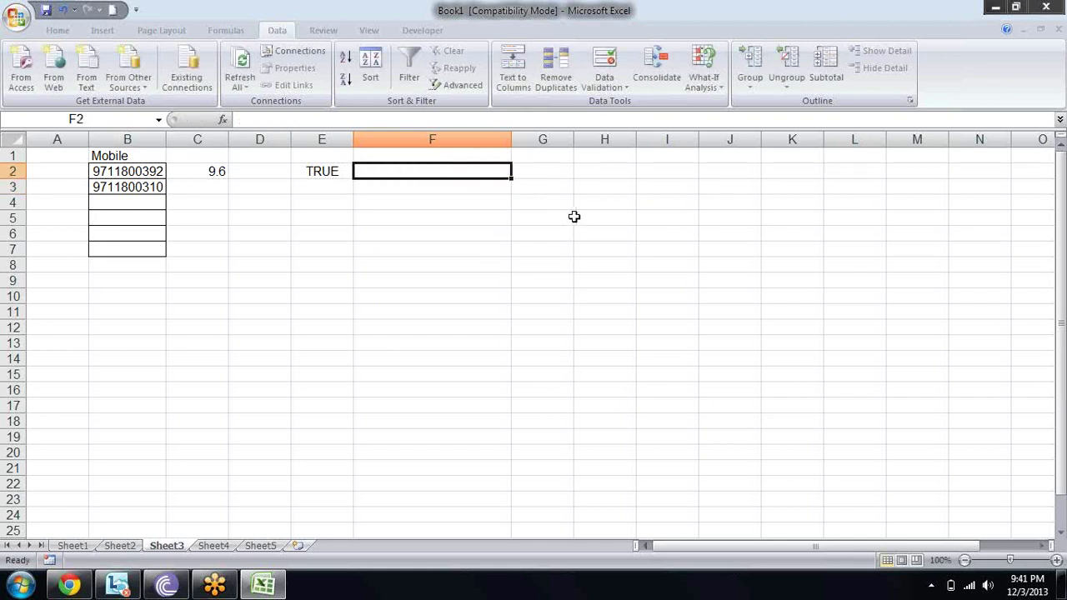
- Try switching F2's rule to Custom with an empty formula and dismiss the missing-formula warning
{"action": "left_click", "coordinate": [604, 62]}
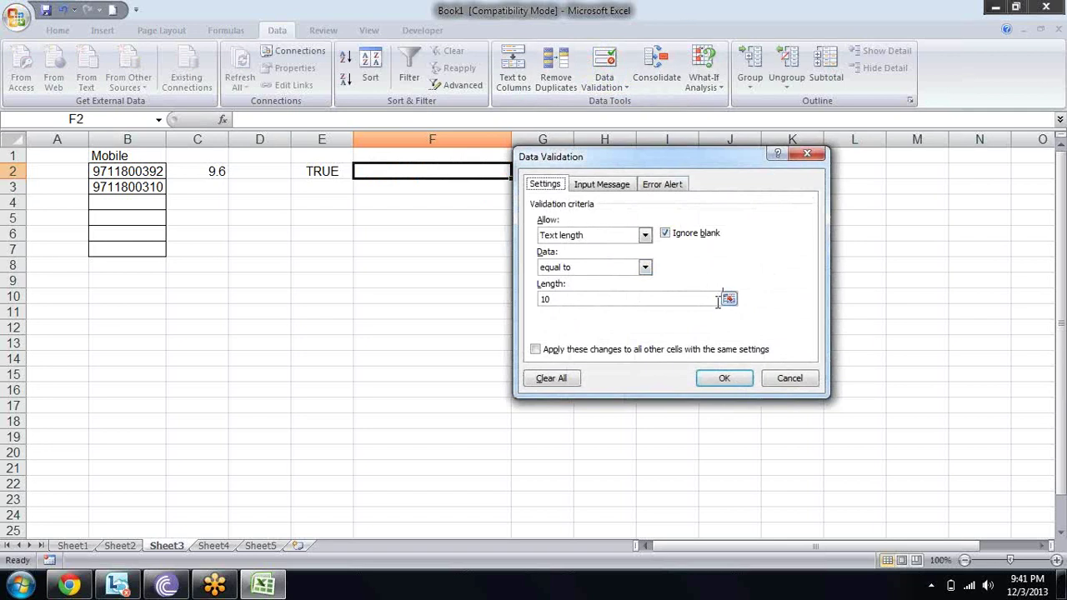
{"action": "left_click", "coordinate": [646, 267]}
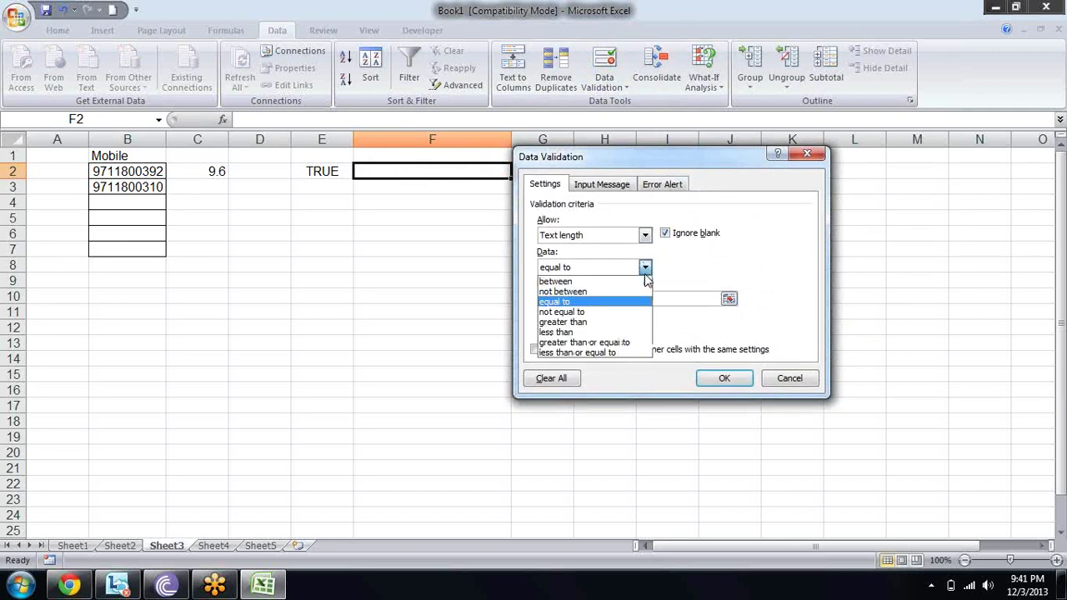
{"action": "key", "text": "Down"}
{"action": "left_click", "coordinate": [646, 236]}
{"action": "left_click", "coordinate": [646, 236]}
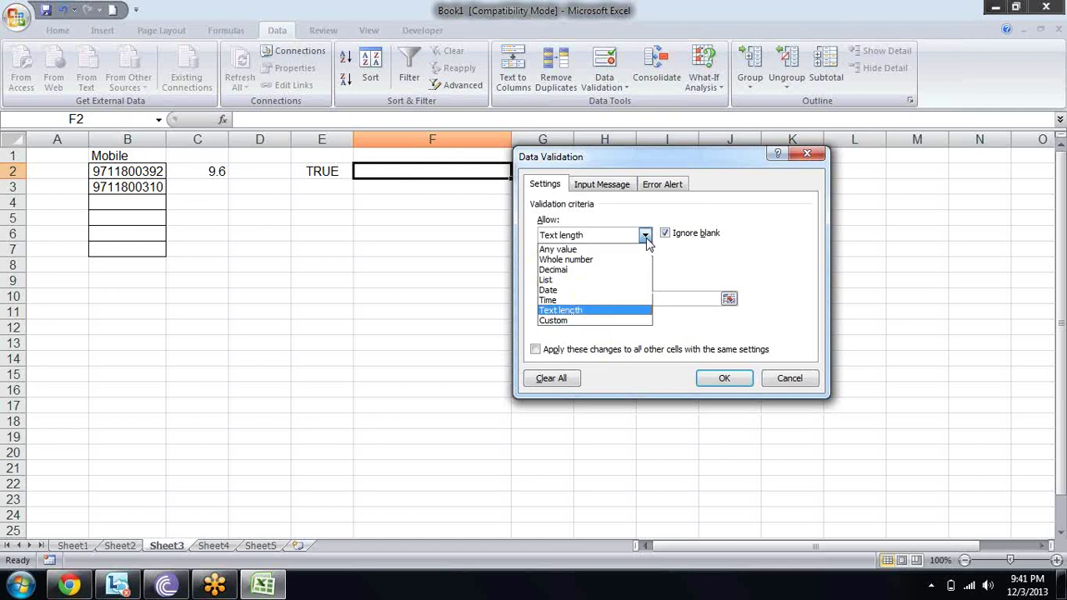
{"action": "left_click", "coordinate": [617, 322]}
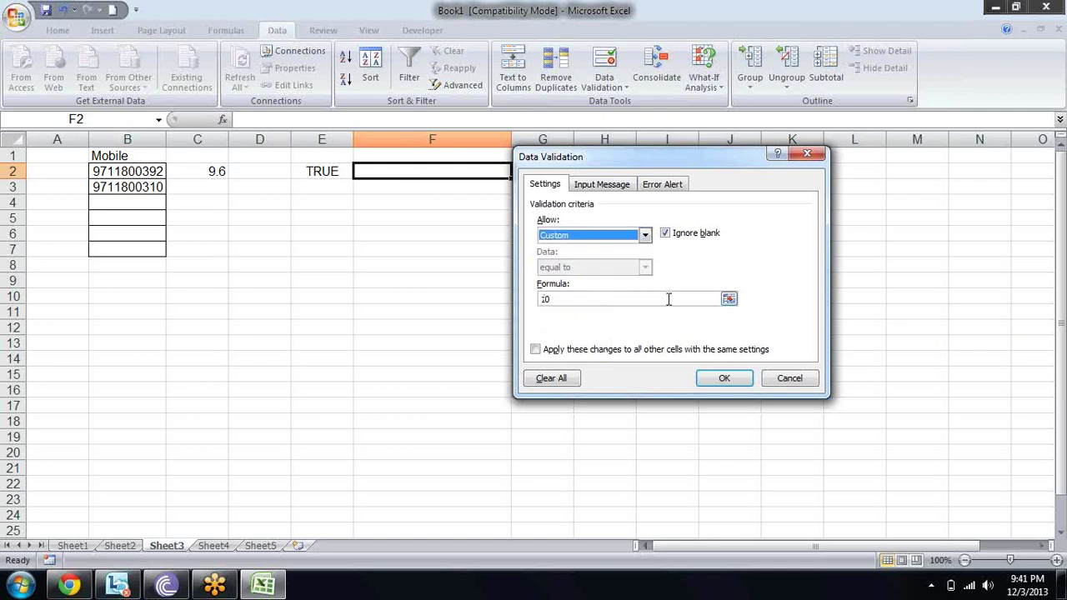
{"action": "left_click", "coordinate": [668, 298]}
{"action": "key", "text": "BackSpace"}
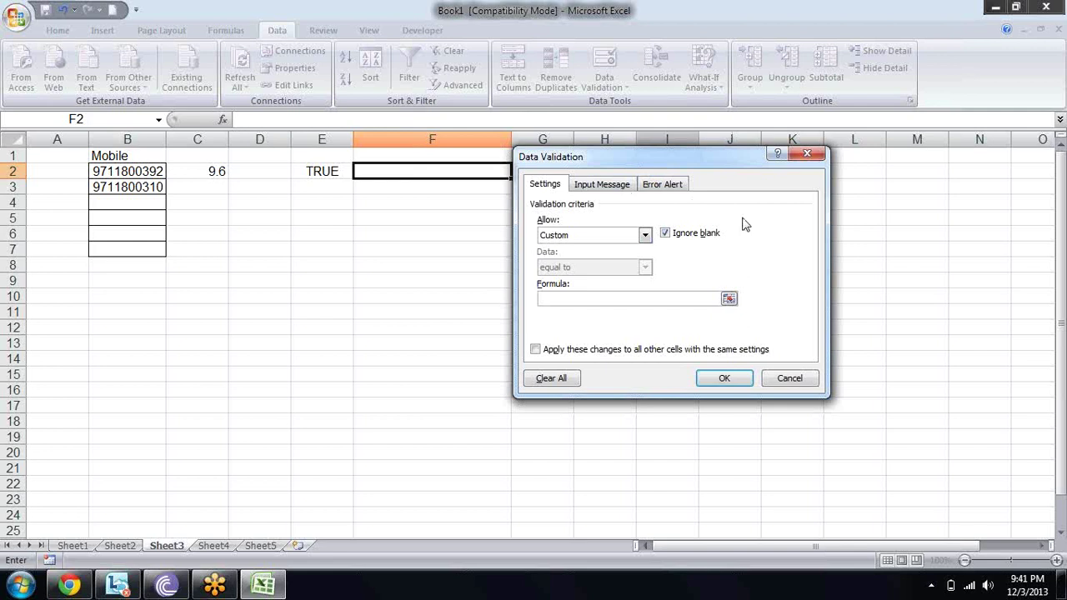
{"action": "left_click", "coordinate": [667, 188]}
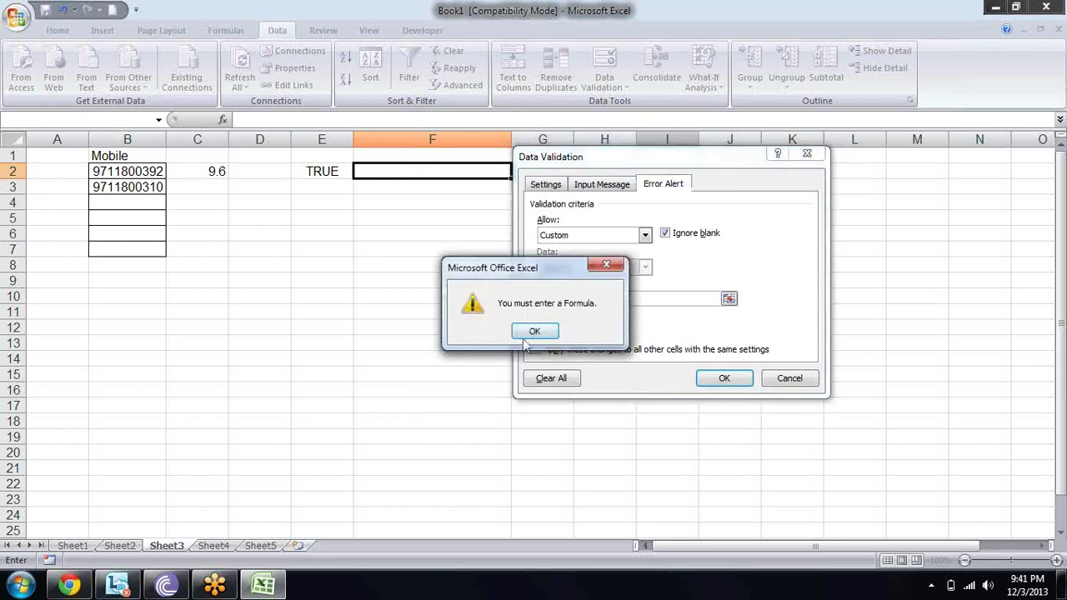
{"action": "left_click", "coordinate": [534, 331]}
- Restore the Text length rule and show the Error Alert options
{"action": "left_click", "coordinate": [645, 235]}
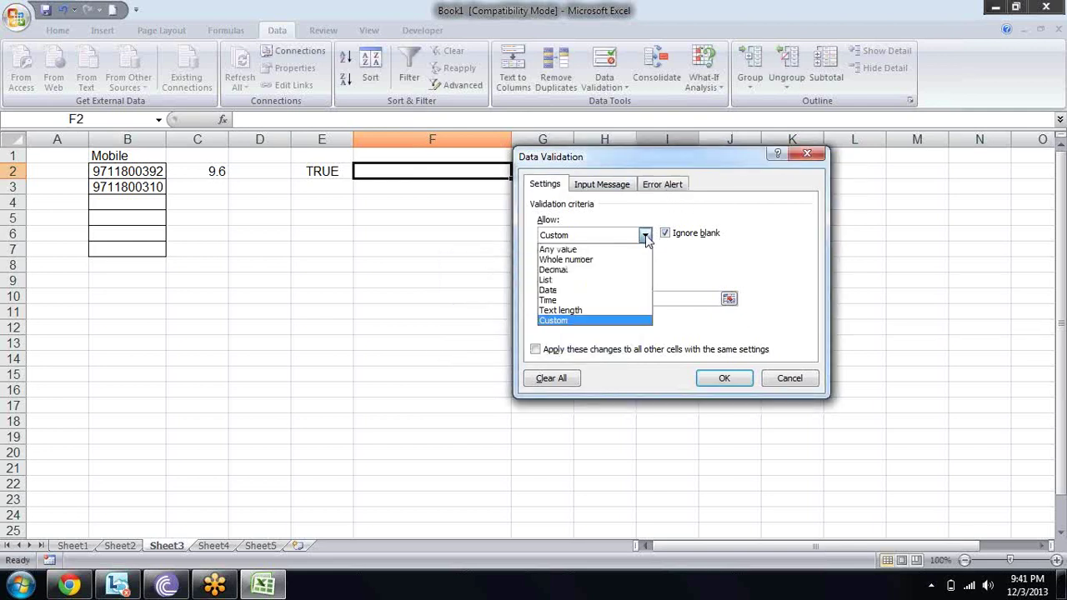
{"action": "left_click", "coordinate": [624, 312]}
{"action": "left_click", "coordinate": [630, 298]}
{"action": "type", "text": "10"}
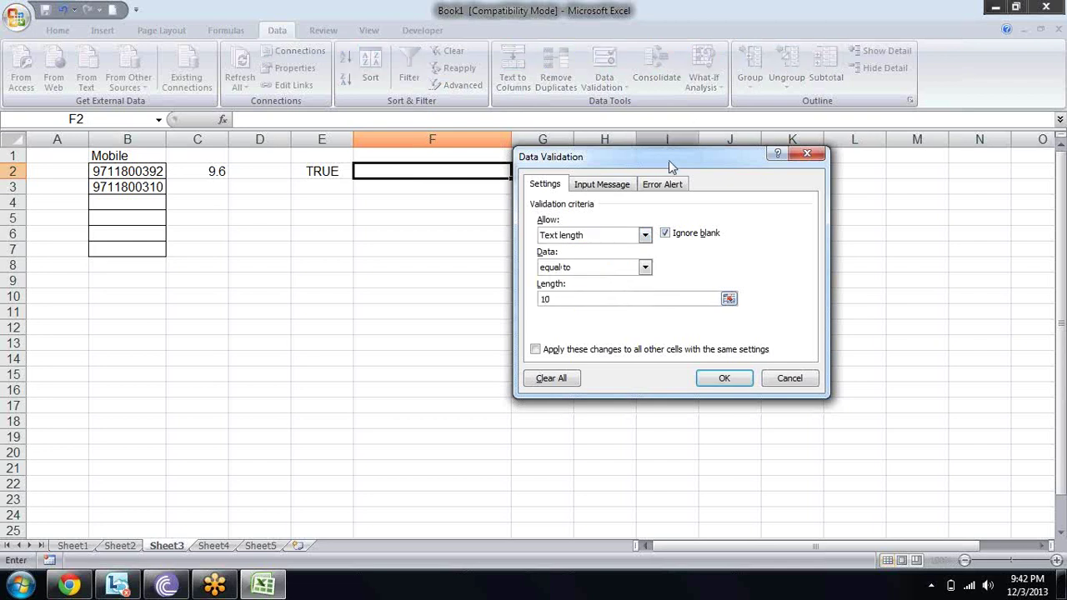
{"action": "left_click", "coordinate": [667, 184]}
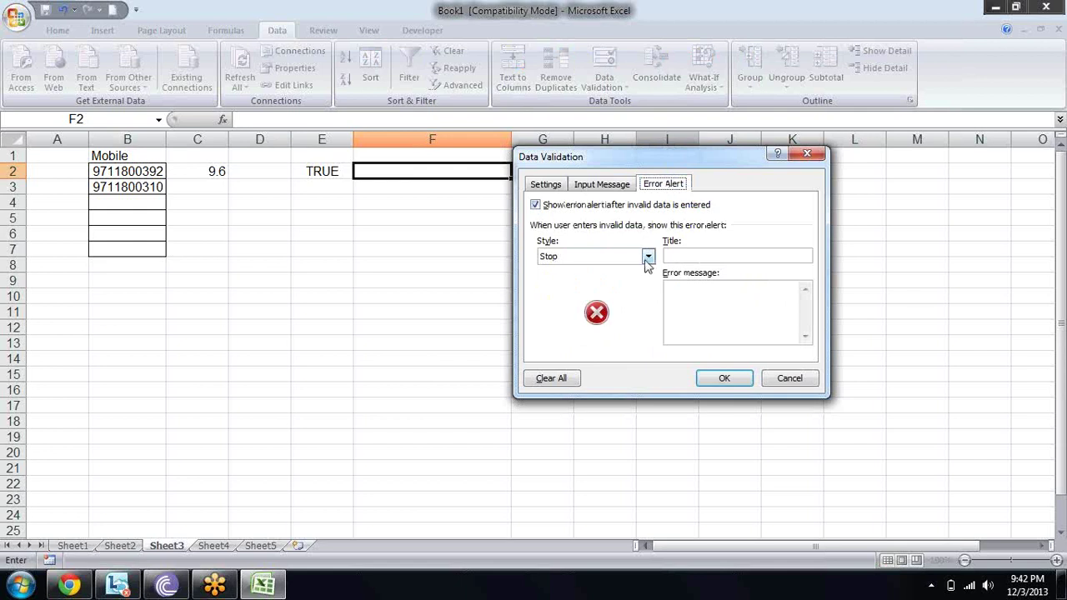
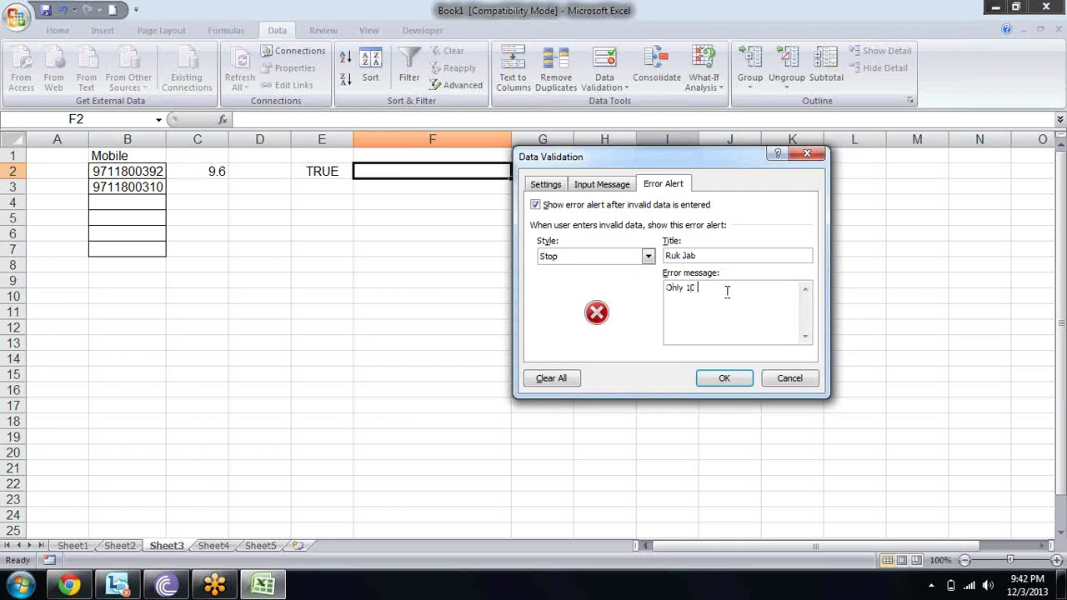
- Change F2's data validation error alert style from Stop to Warning
{"action": "type", "text": "t value is a"}
{"action": "type", "text": "llowed"}
{"action": "left_click", "coordinate": [648, 256]}
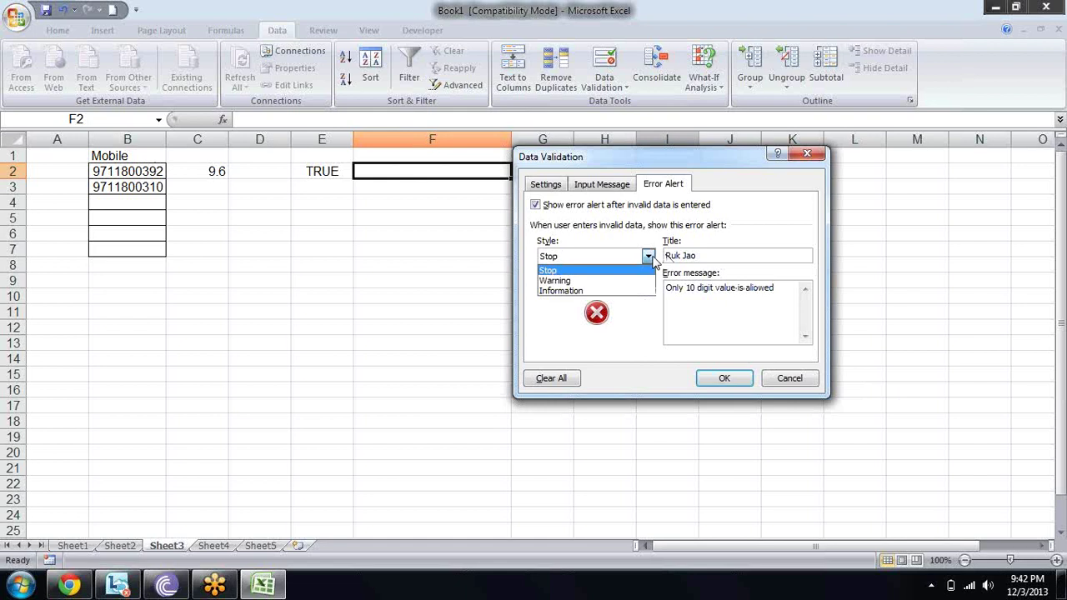
{"action": "left_click", "coordinate": [646, 280]}
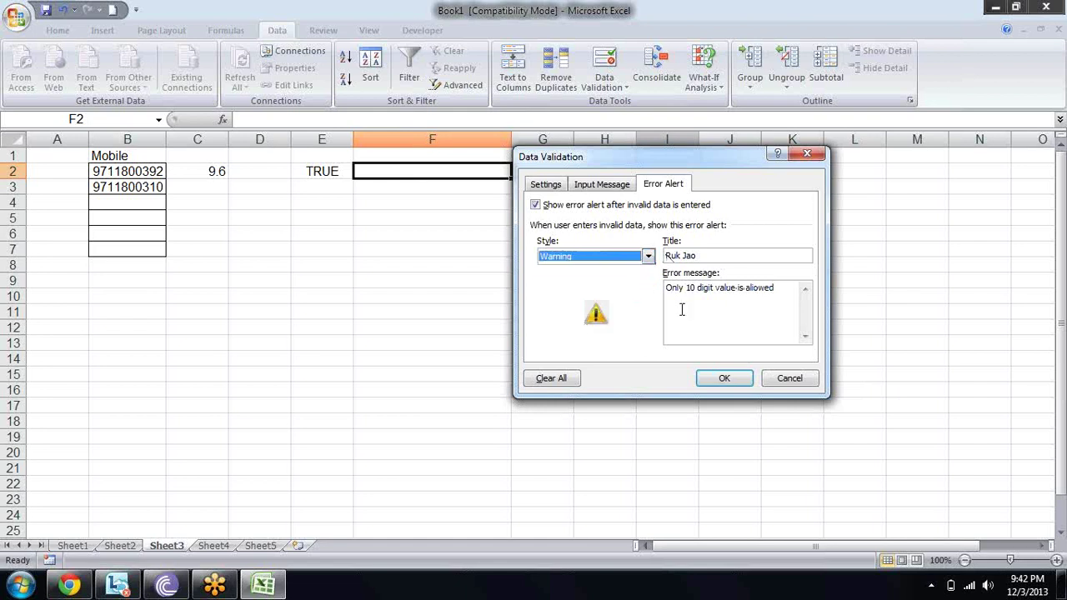
{"action": "left_click", "coordinate": [725, 381]}
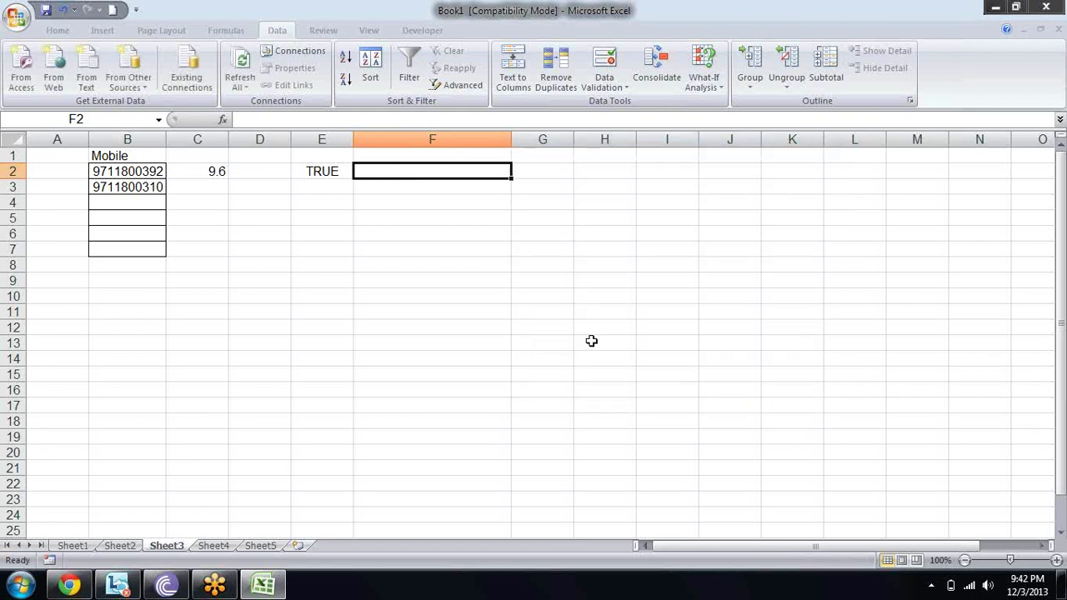
- Enter 971188 in F2 and keep it despite the 10-digit warning
{"action": "type", "text": "9711"}
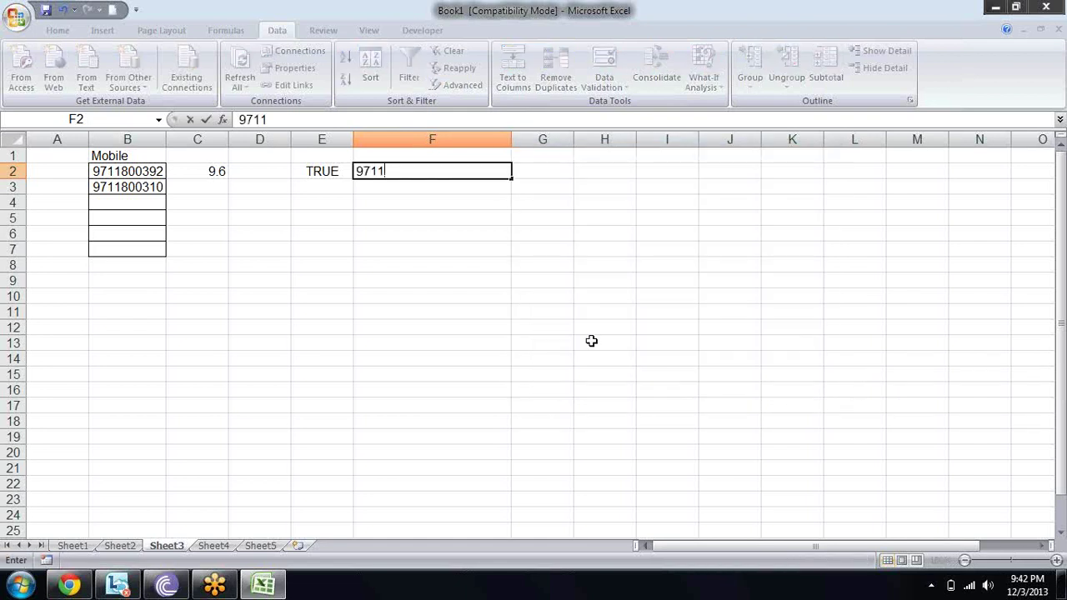
{"action": "type", "text": "88"}
{"action": "key", "text": "Return"}
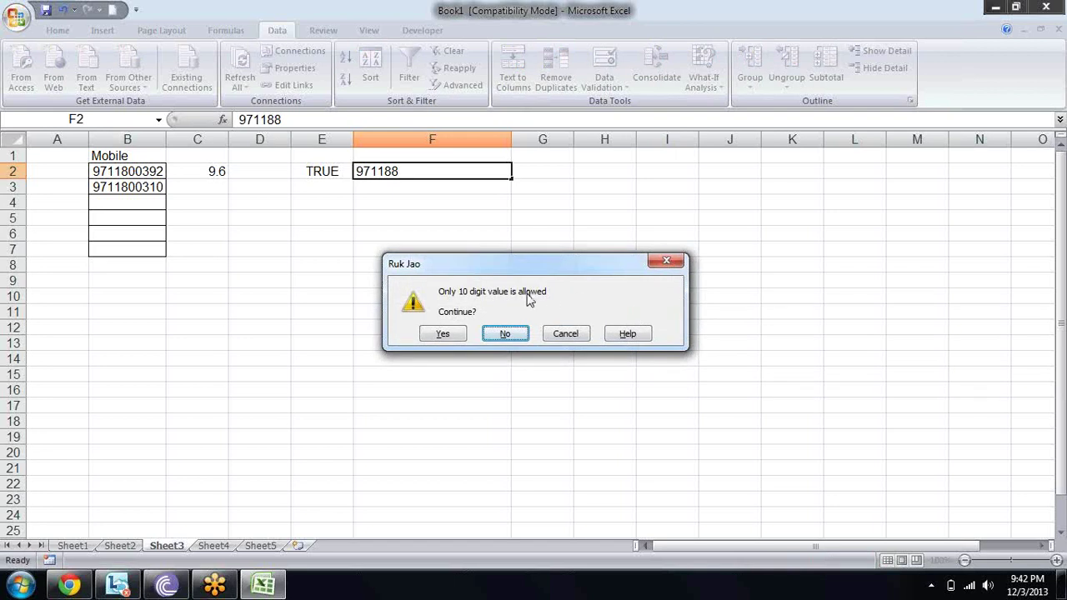
{"action": "left_click", "coordinate": [453, 334]}
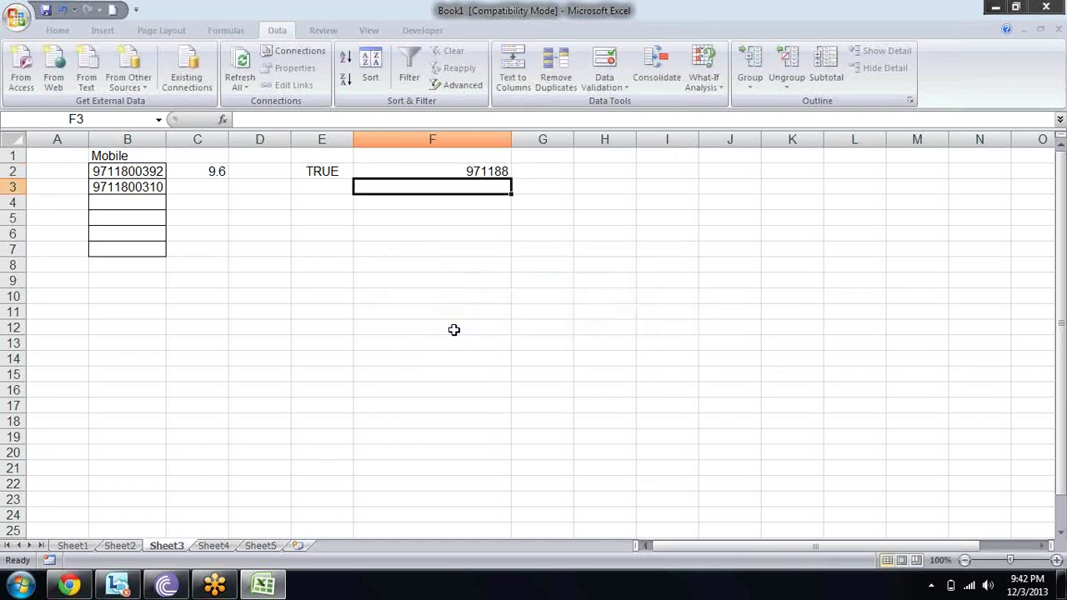
{"action": "key", "text": "Up"}
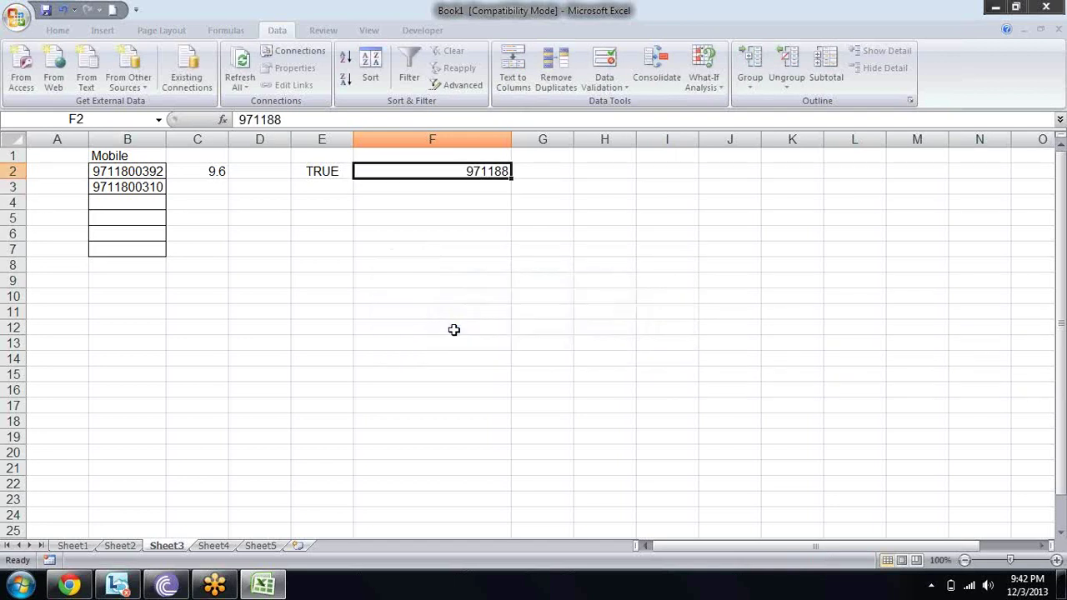
- Set F2's validation error alert style back to Stop
{"action": "left_click", "coordinate": [604, 66]}
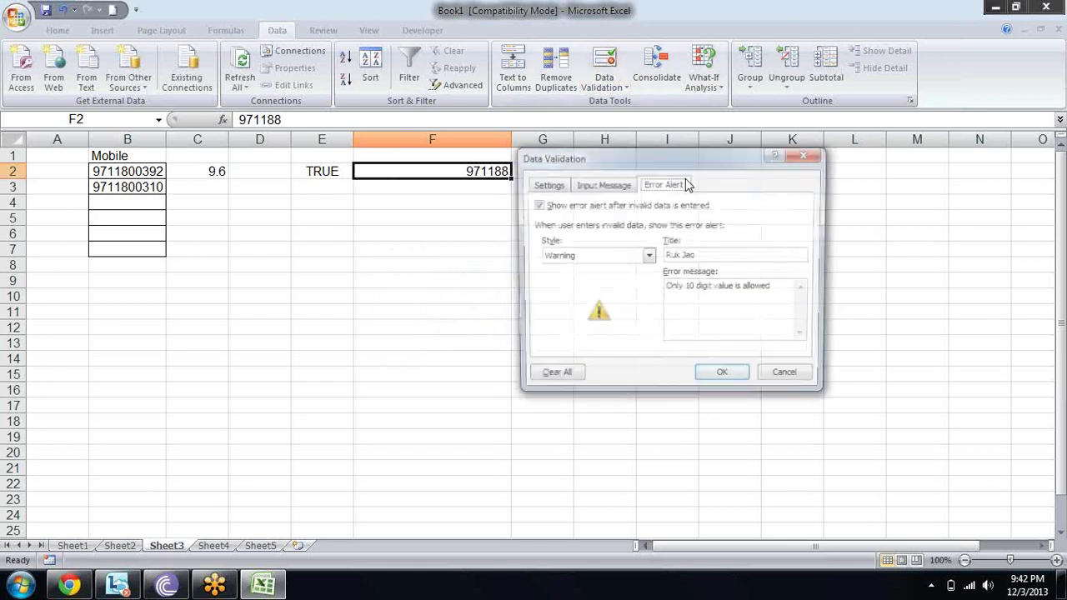
{"action": "left_click", "coordinate": [648, 258]}
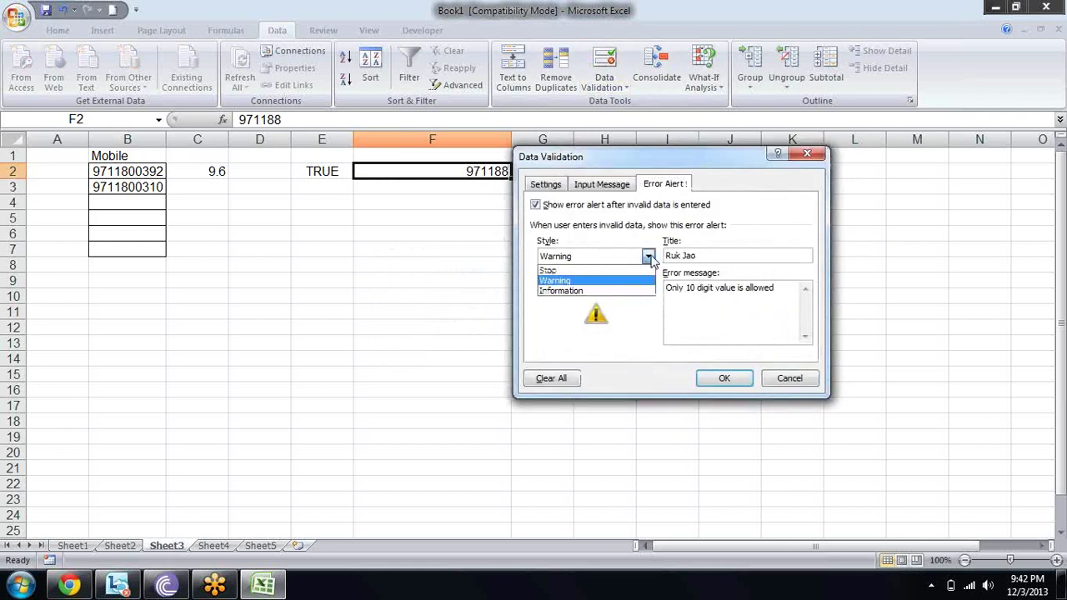
{"action": "left_click", "coordinate": [554, 270]}
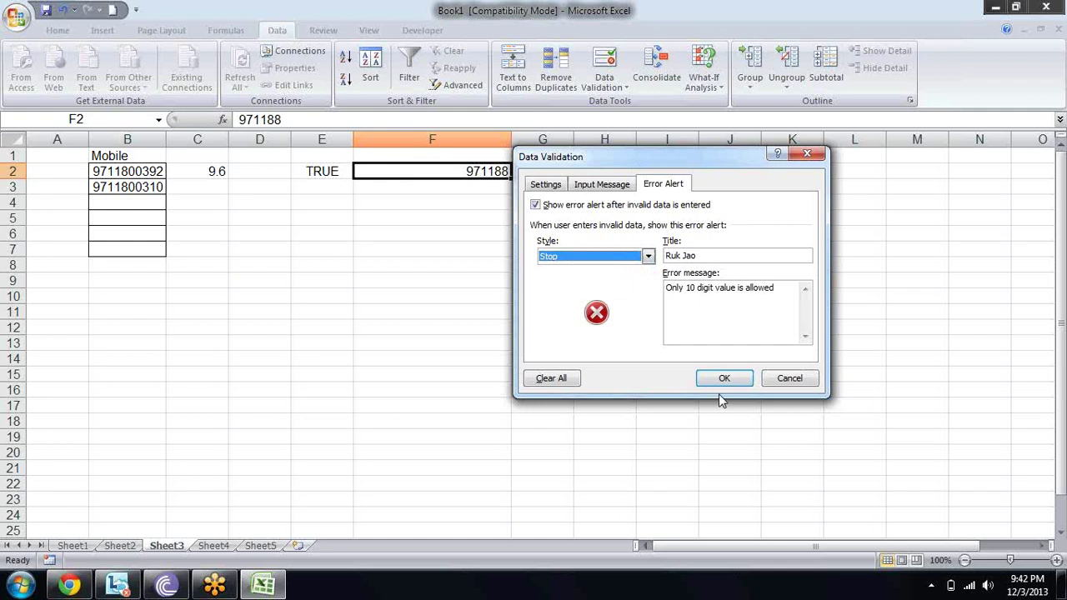
{"action": "left_click", "coordinate": [723, 378]}
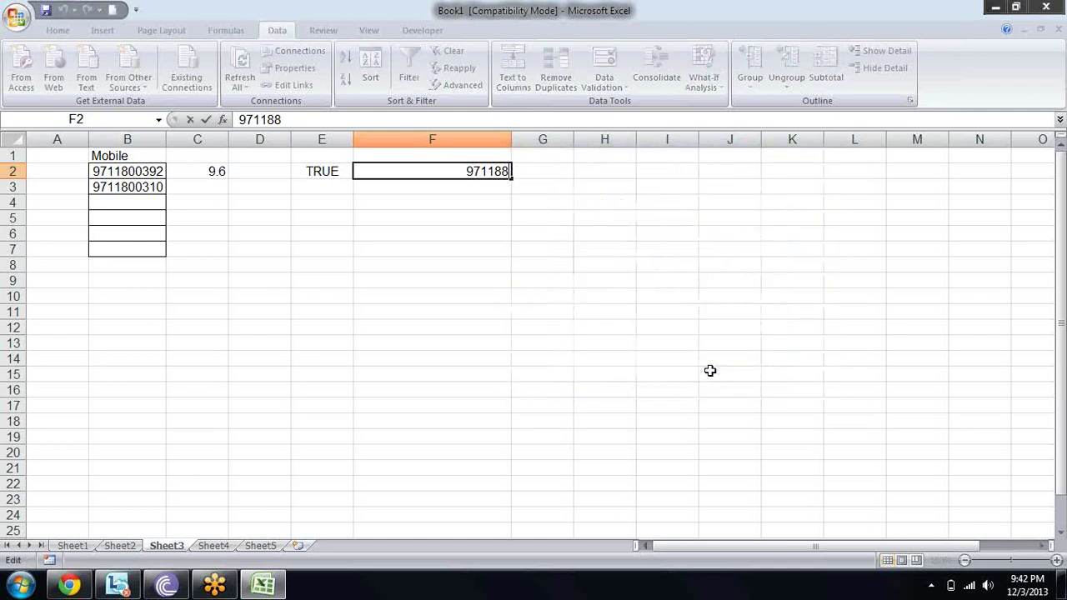
- Re-commit 971188 to see it rejected, then clear cell F2
{"action": "key", "text": "F2"}
{"action": "key", "text": "Return"}
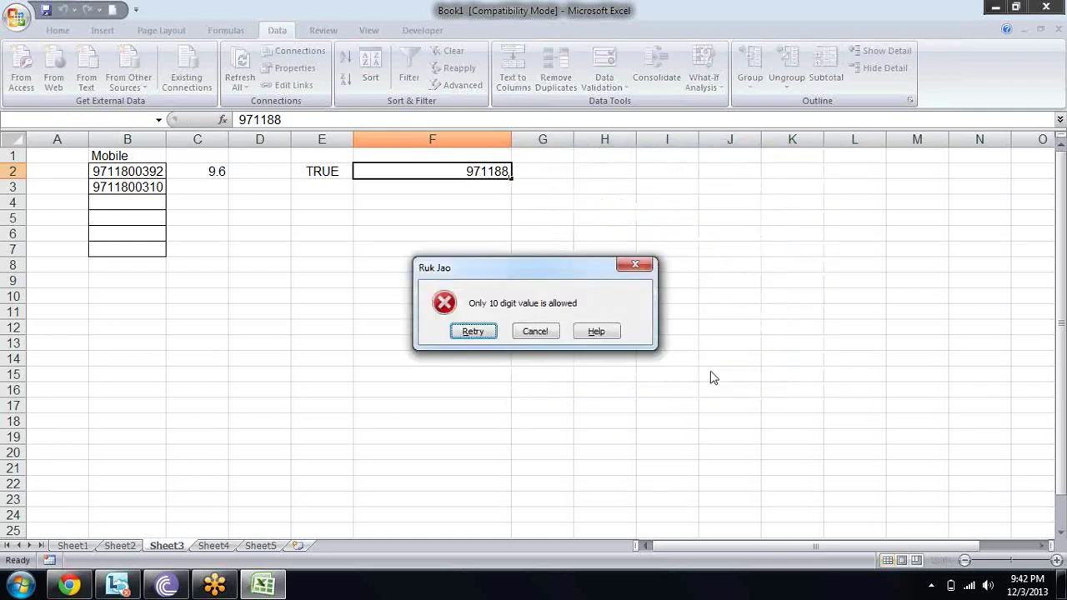
{"action": "key", "text": "Return"}
{"action": "key", "text": "Escape"}
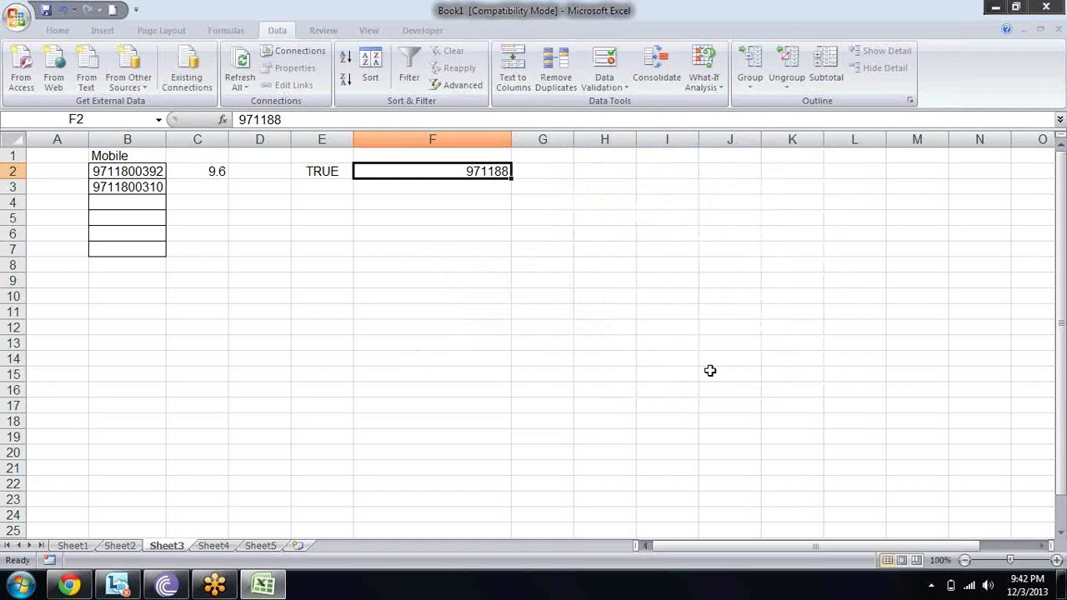
{"action": "left_click", "coordinate": [616, 67]}
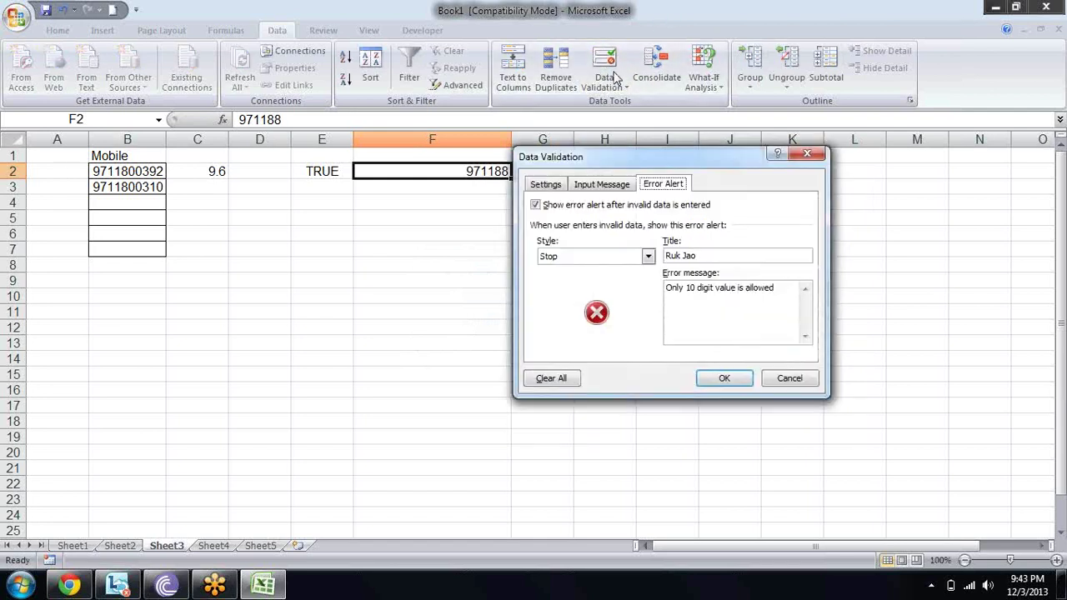
{"action": "left_click", "coordinate": [807, 153]}
{"action": "key", "text": "Delete"}
- Enter the department label HR in cell F7
{"action": "key", "text": "Left"}
{"action": "key", "text": "Left"}
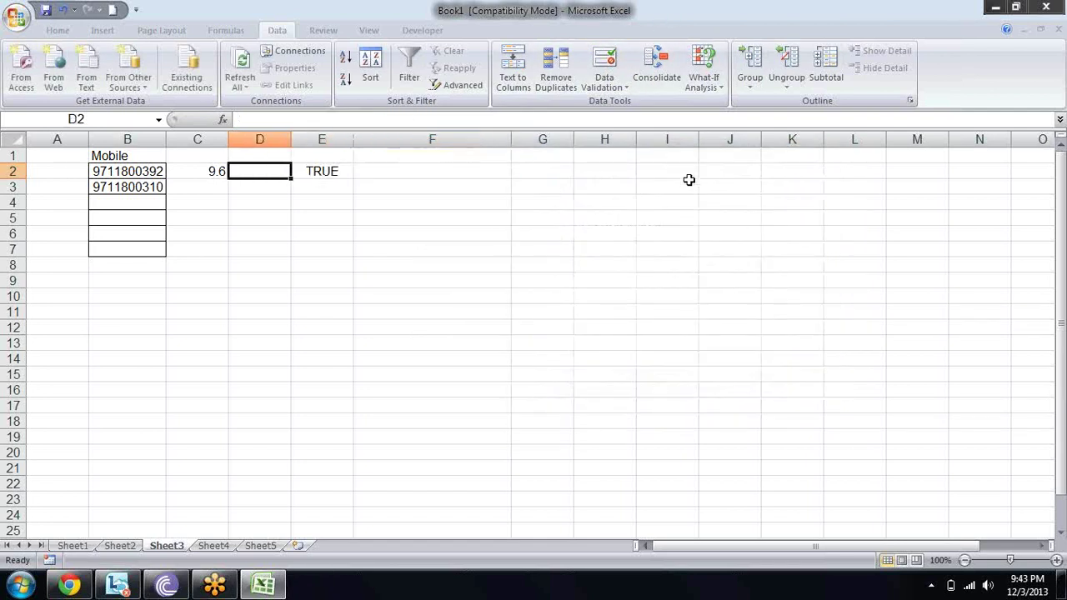
{"action": "key", "text": "Left"}
{"action": "key", "text": "Left"}
{"action": "key", "text": "Right"}
{"action": "key", "text": "Right"}
{"action": "key", "text": "Right"}
{"action": "key", "text": "Right"}
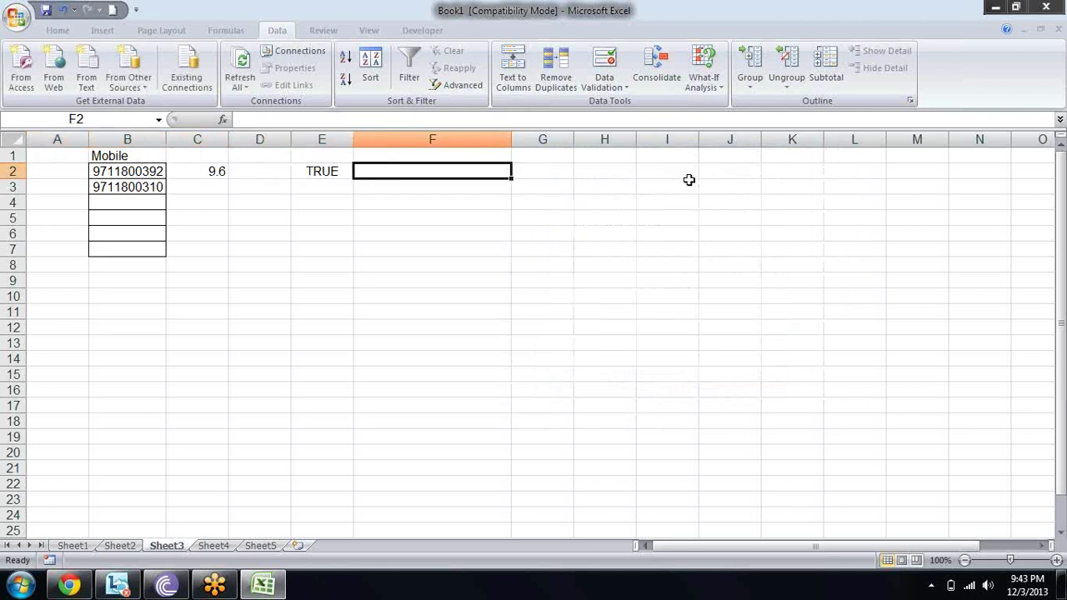
{"action": "key", "text": "Down"}
{"action": "key", "text": "Down"}
{"action": "key", "text": "Down"}
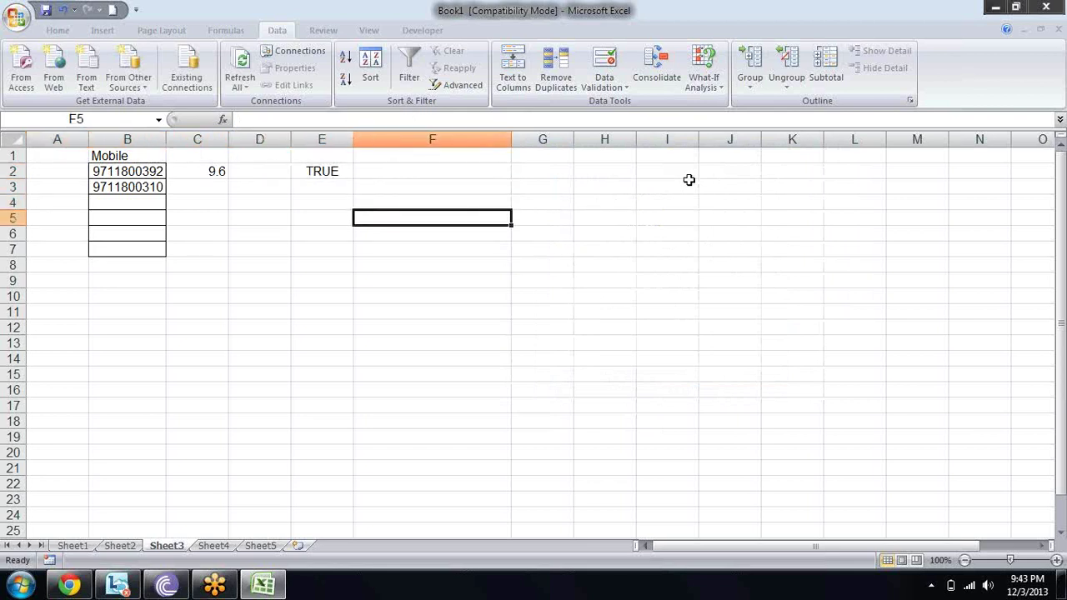
{"action": "key", "text": "Down"}
{"action": "key", "text": "Down"}
{"action": "key", "text": "Down"}
{"action": "key", "text": "Up"}
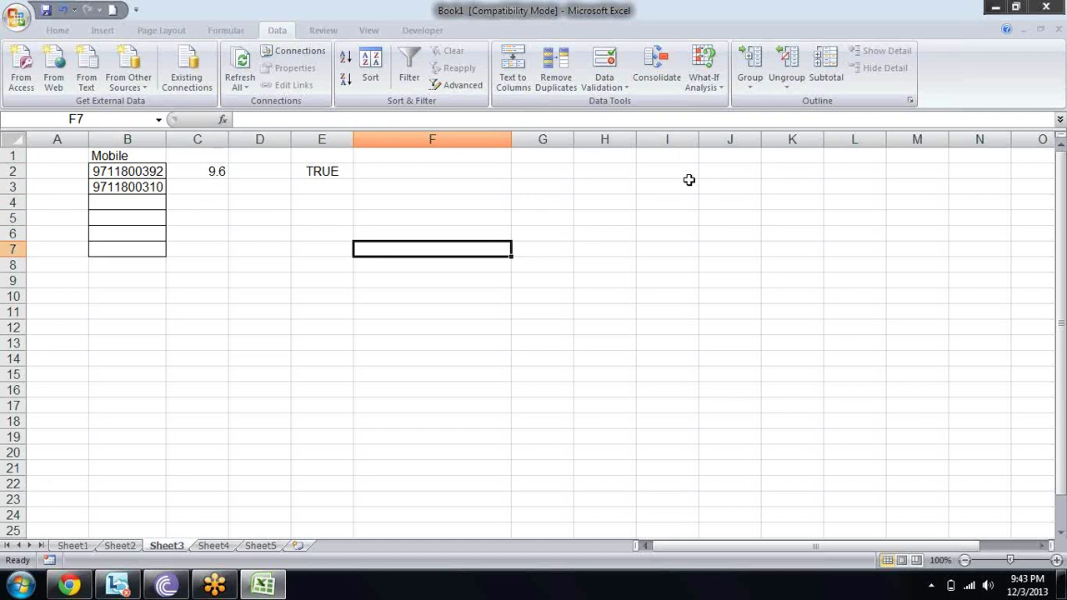
{"action": "type", "text": "HR"}
{"action": "key", "text": "Tab"}
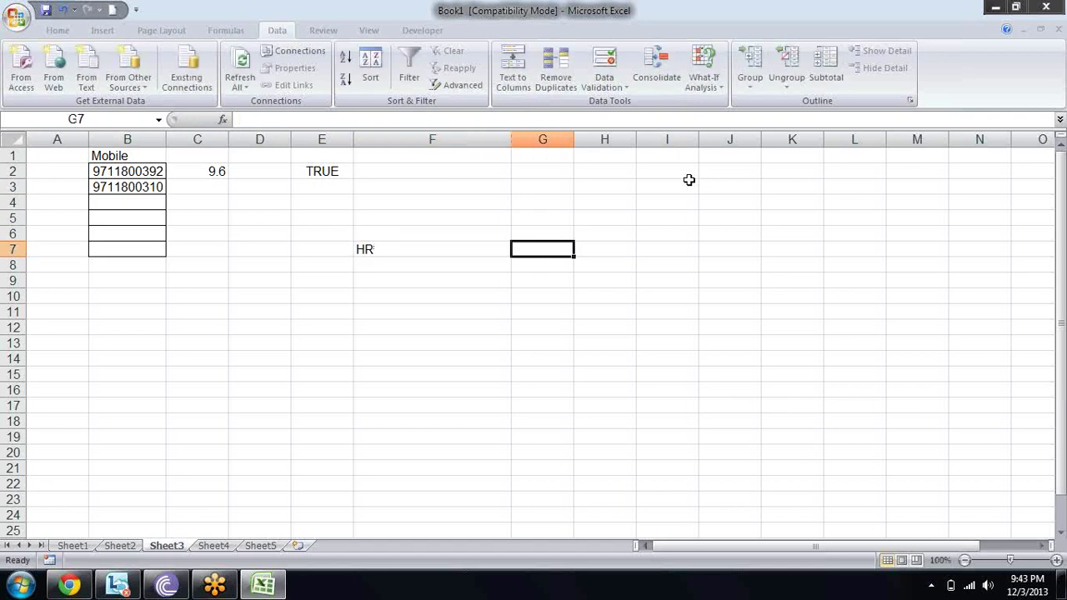
- Enter Admin in G7 and autofit column F to its contents
{"action": "type", "text": "AD"}
{"action": "key", "text": "BackSpace"}
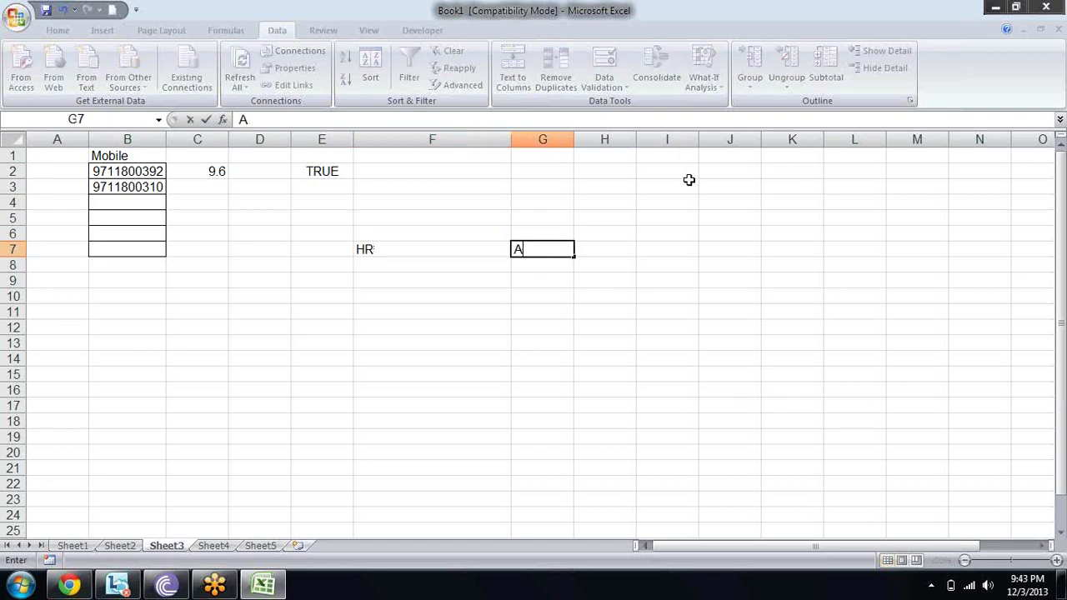
{"action": "type", "text": "dmin"}
{"action": "key", "text": "Return"}
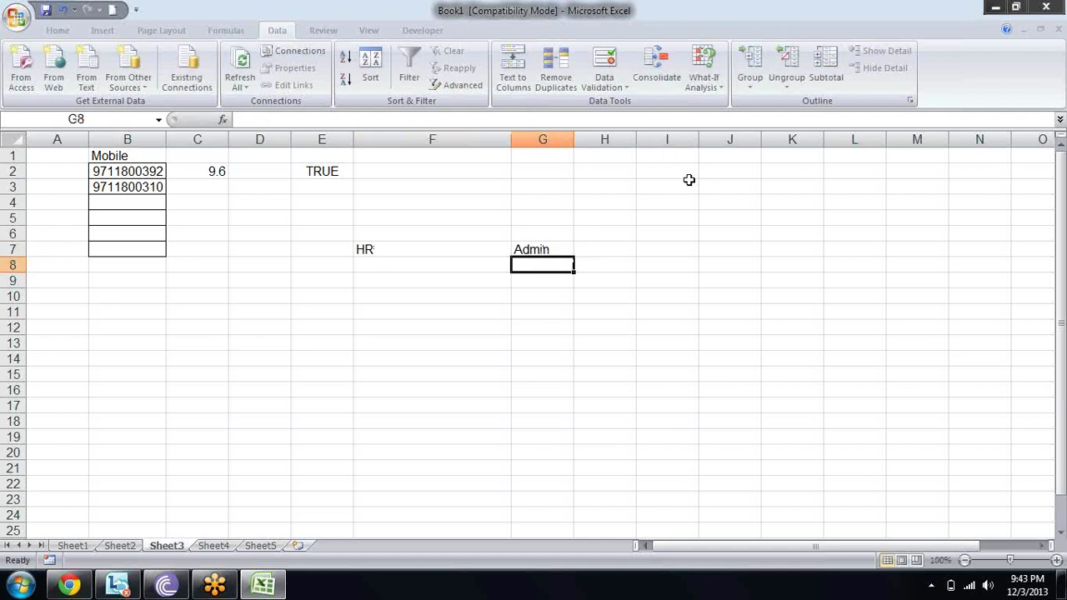
{"action": "double_click", "coordinate": [511, 139]}
{"action": "left_click", "coordinate": [584, 171]}
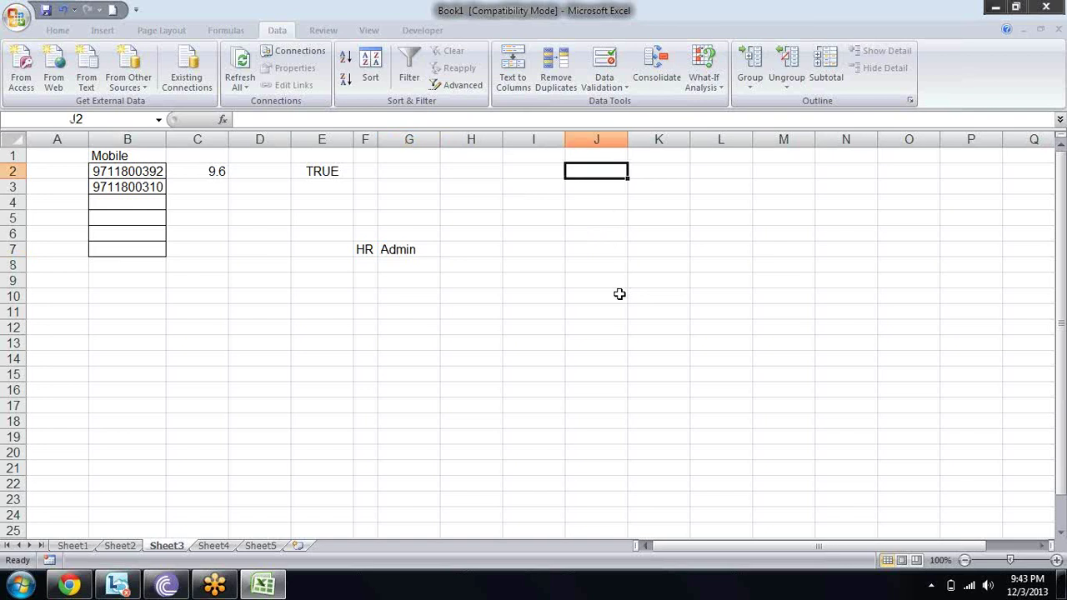
- List Task List, Housekeeping, Attendance, Salary, Facilities in J2:J6 and autofit column J
{"action": "type", "text": "Task "}
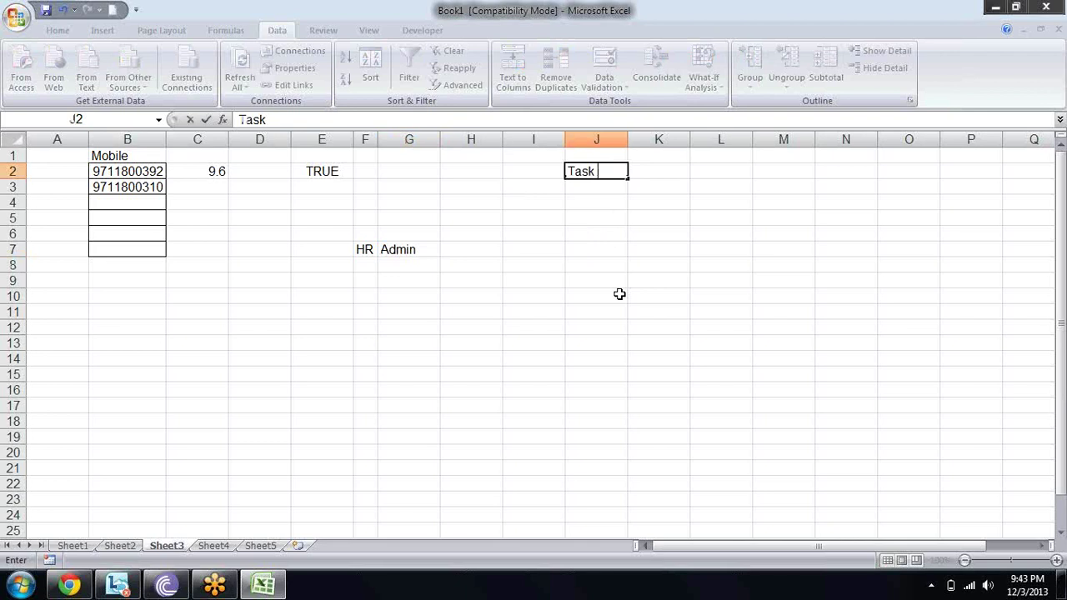
{"action": "type", "text": "List"}
{"action": "key", "text": "Return"}
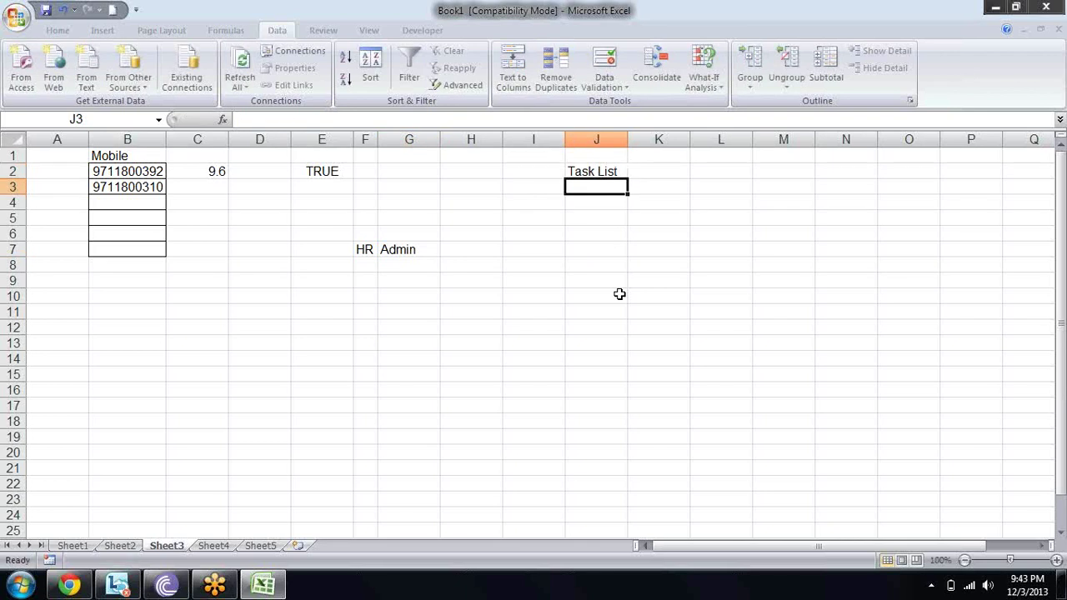
{"action": "type", "text": "Housek"}
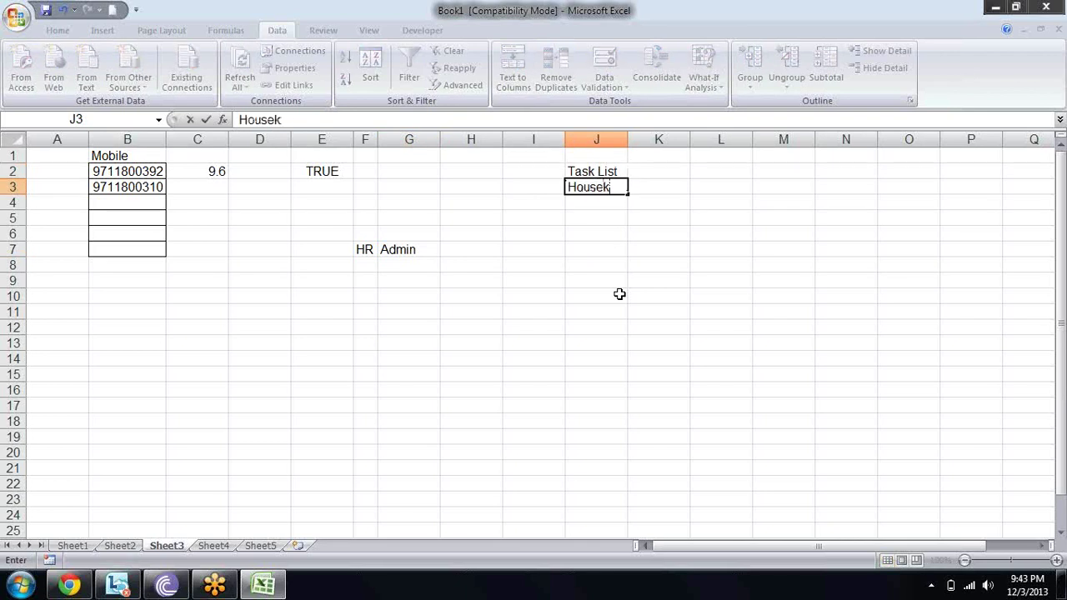
{"action": "type", "text": "eeping"}
{"action": "key", "text": "Return"}
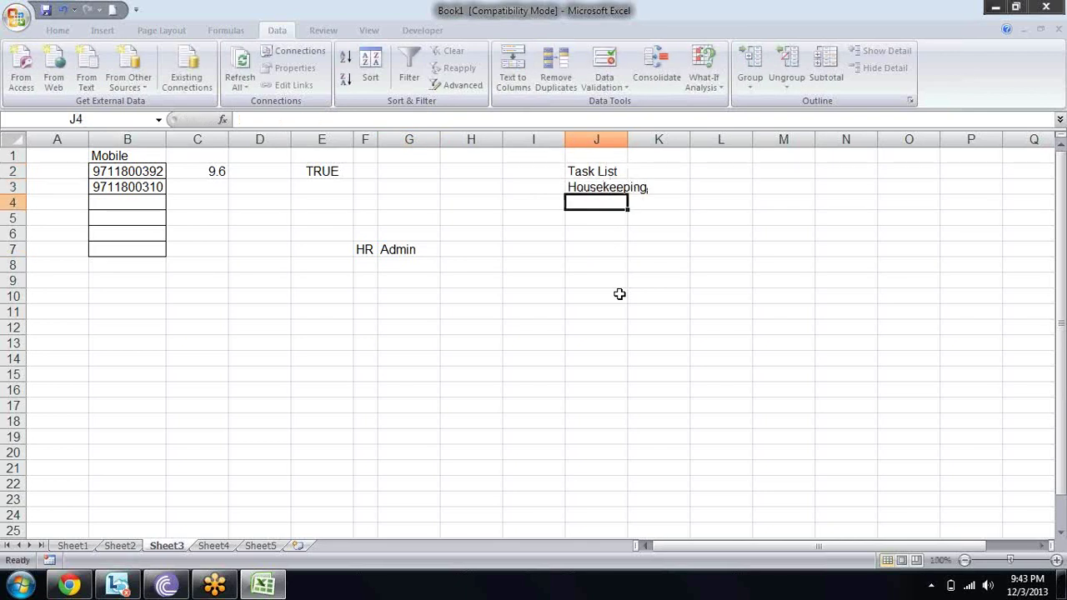
{"action": "type", "text": "Atte"}
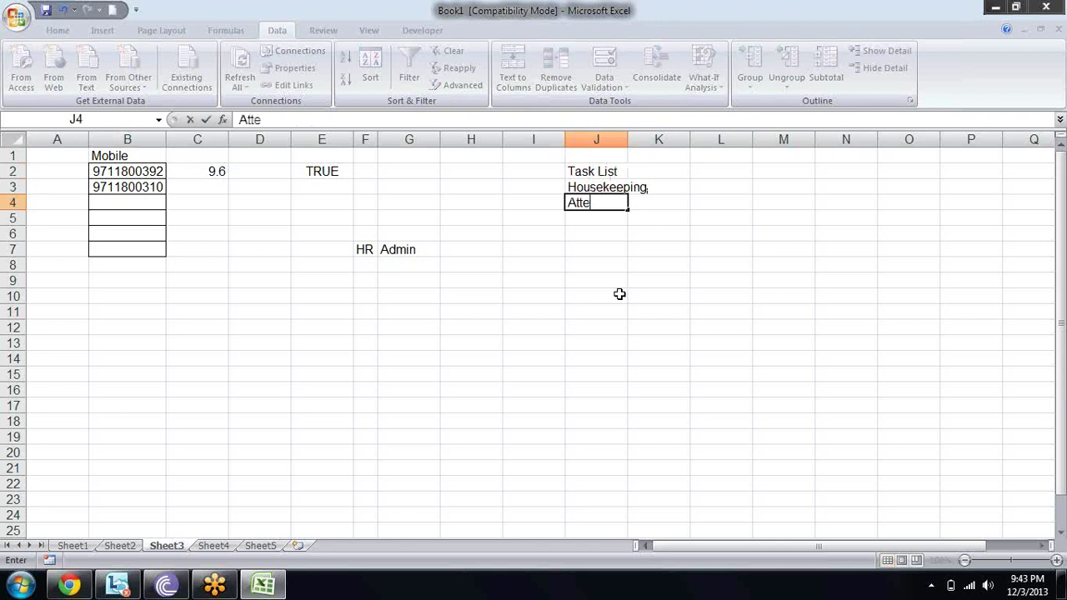
{"action": "type", "text": "ndance"}
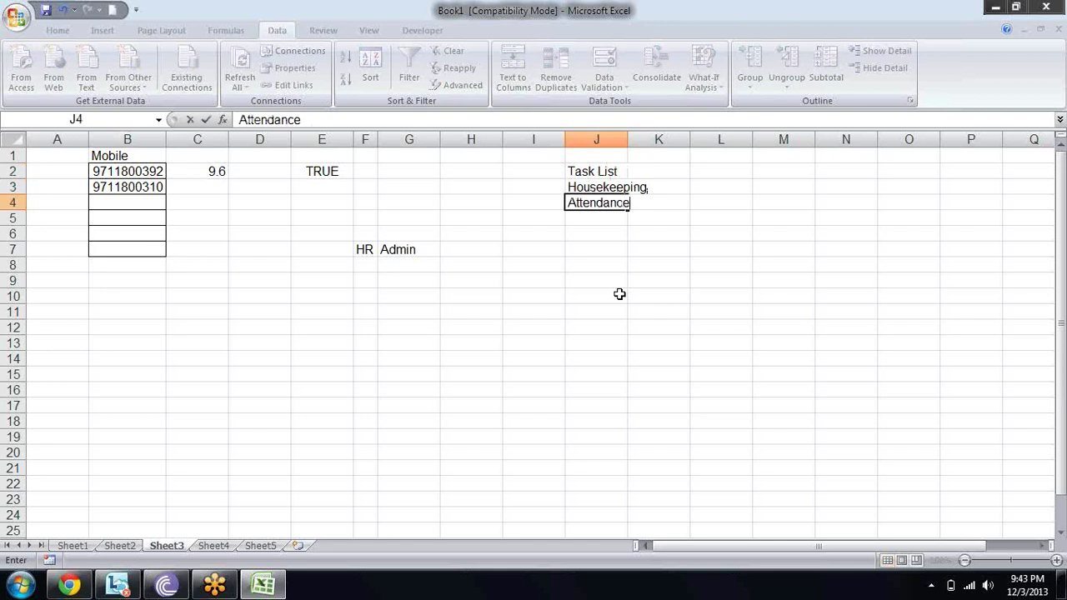
{"action": "key", "text": "Return"}
{"action": "type", "text": "Sala"}
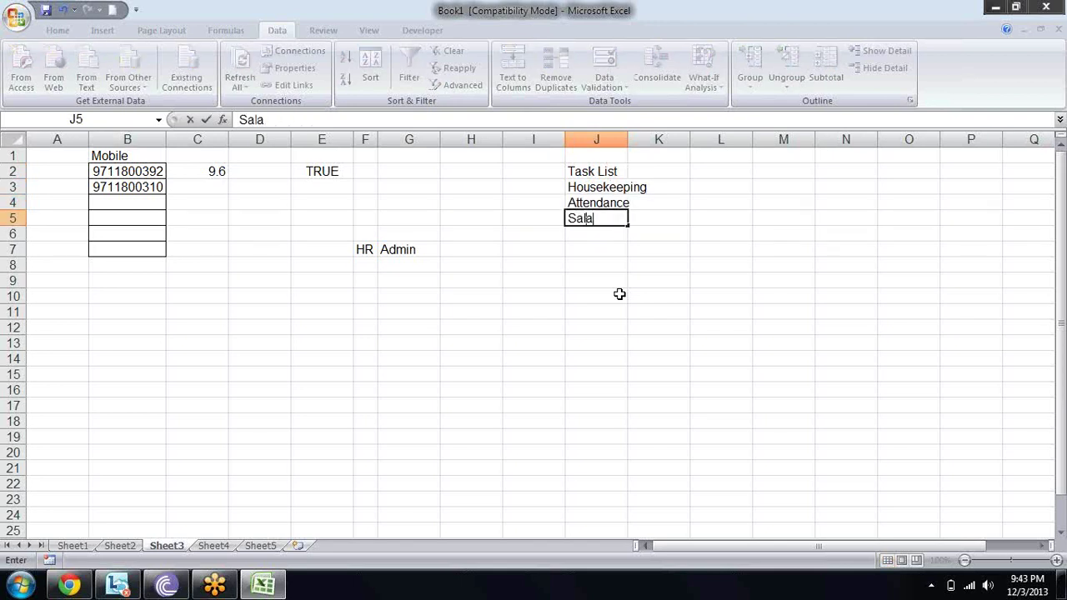
{"action": "type", "text": "ry"}
{"action": "key", "text": "Return"}
{"action": "type", "text": "F"}
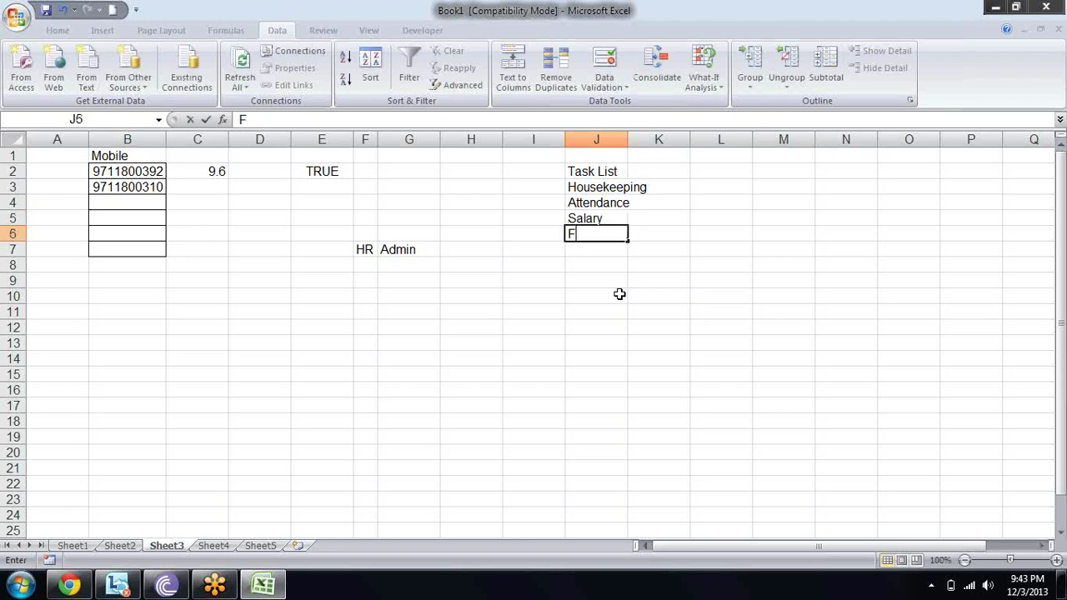
{"action": "type", "text": "acili"}
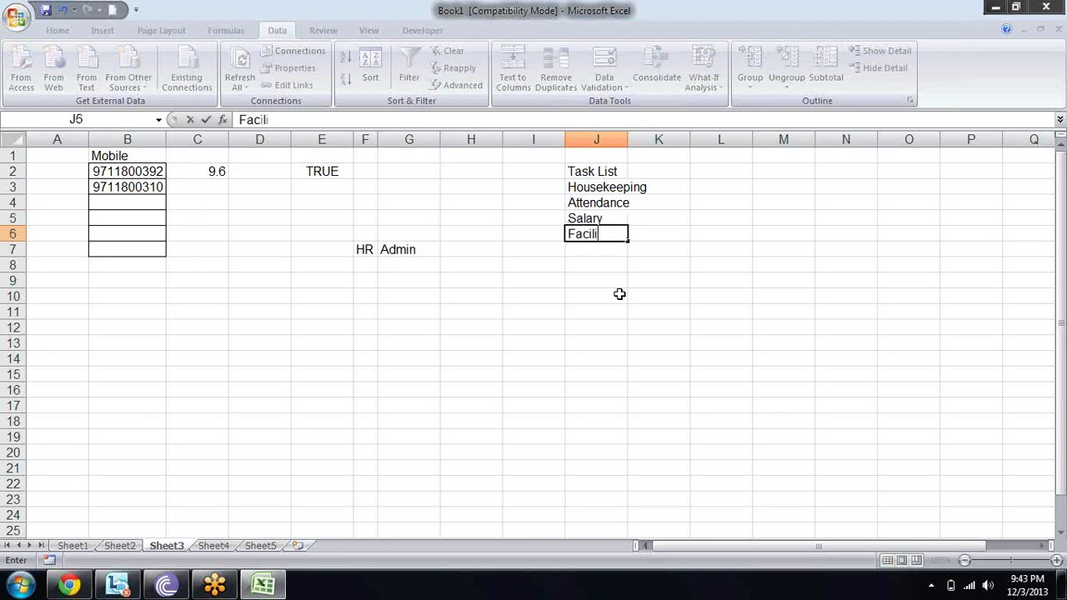
{"action": "type", "text": "ties"}
{"action": "key", "text": "Return"}
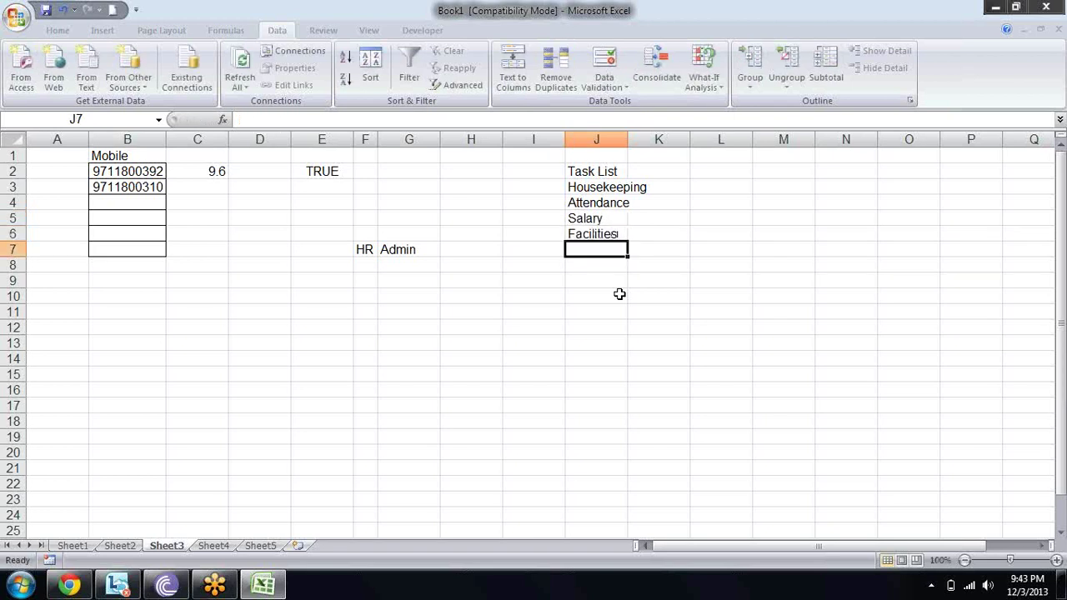
{"action": "key", "text": "Up"}
{"action": "key", "text": "Up"}
{"action": "key", "text": "Up"}
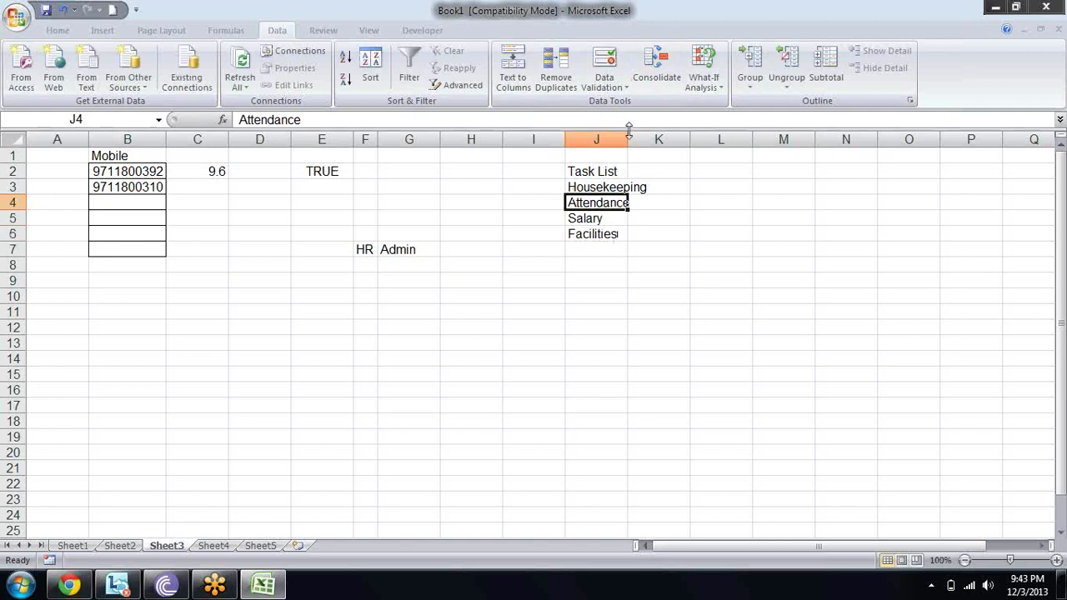
{"action": "double_click", "coordinate": [628, 136]}
- Add headings Dept in K2 and Person in L2, and widen column F
{"action": "left_click", "coordinate": [673, 175]}
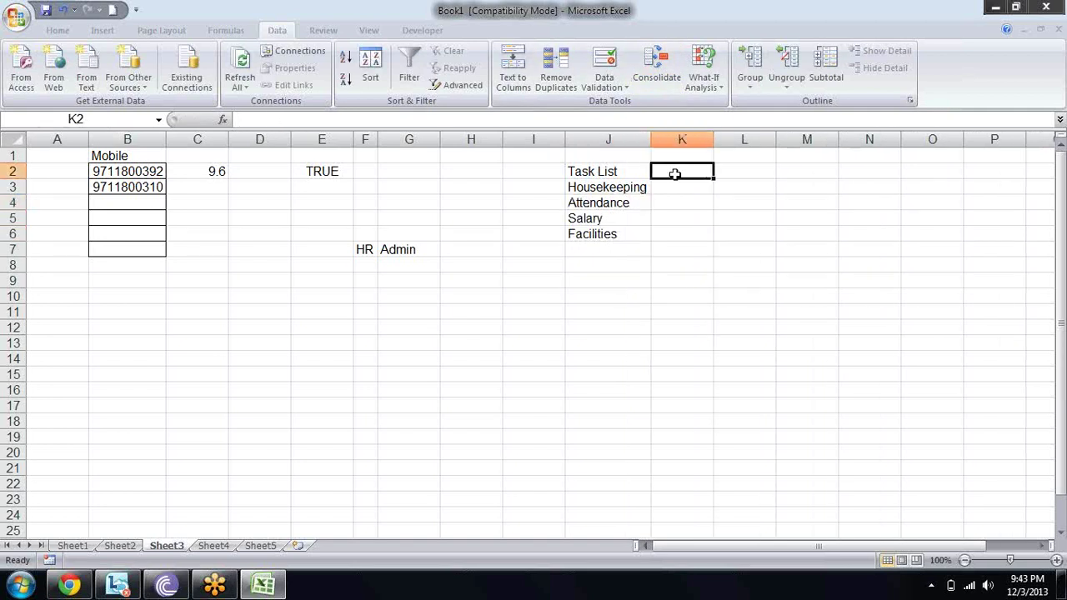
{"action": "type", "text": "Dept"}
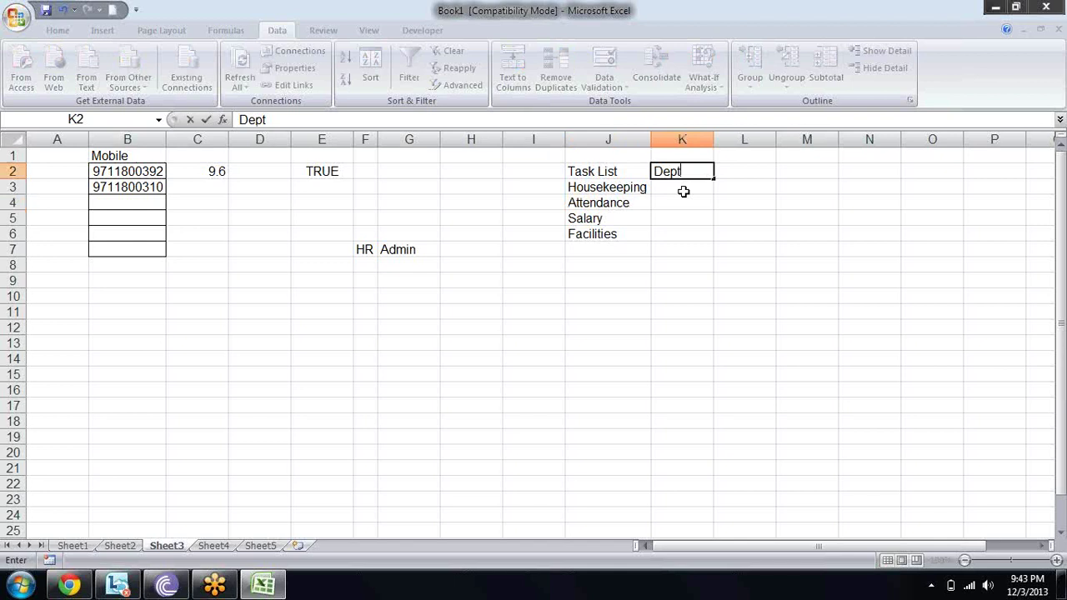
{"action": "key", "text": "Tab"}
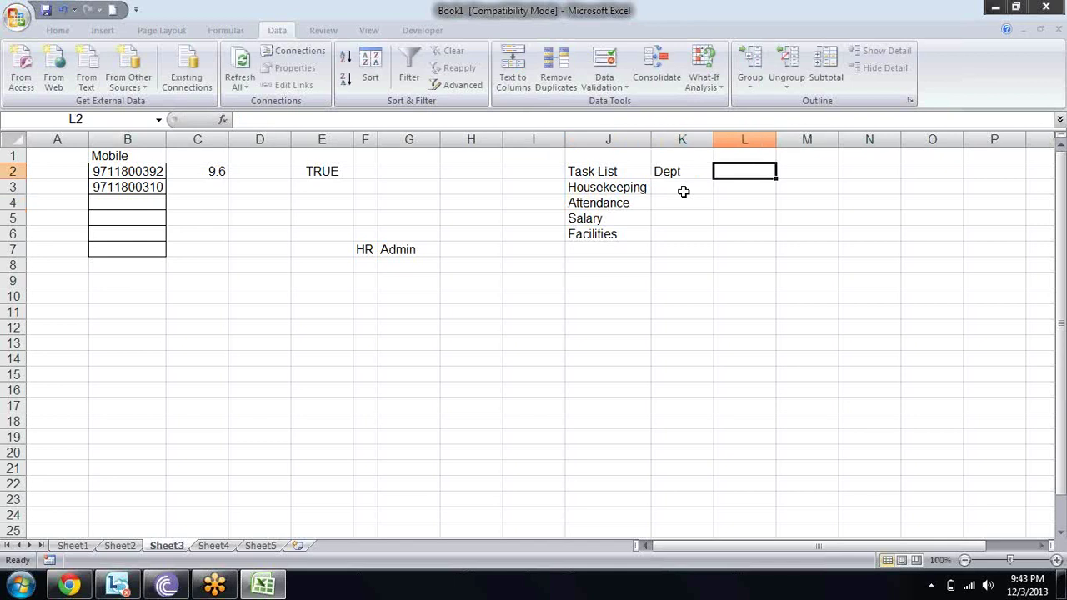
{"action": "type", "text": "Per"}
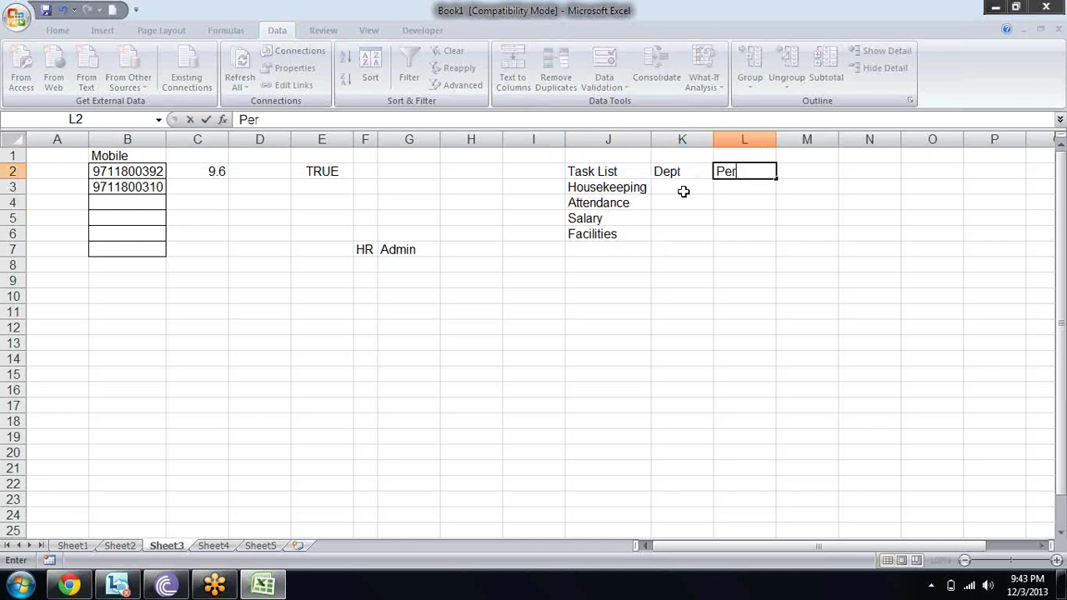
{"action": "type", "text": "son"}
{"action": "key", "text": "Return"}
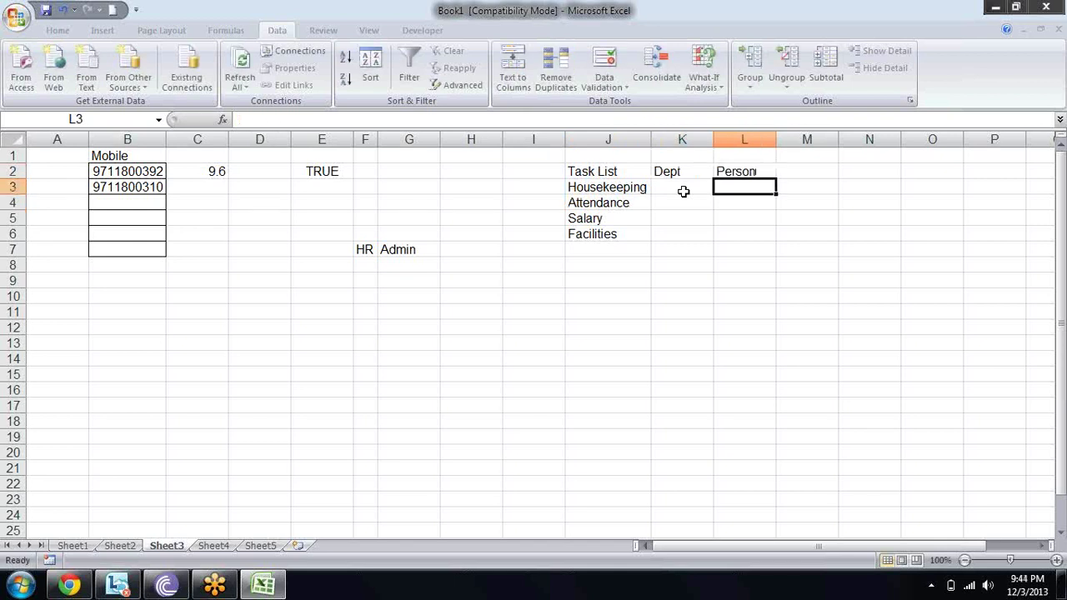
{"action": "key", "text": "Left"}
{"action": "key", "text": "Left"}
{"action": "key", "text": "Left"}
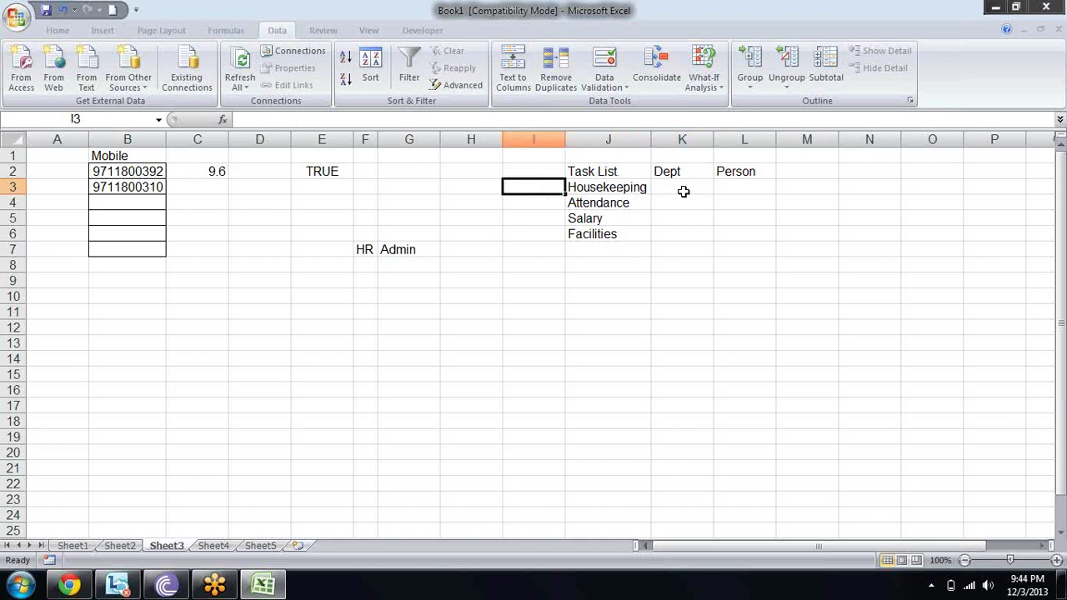
{"action": "key", "text": "Left"}
{"action": "key", "text": "Left"}
{"action": "key", "text": "Left"}
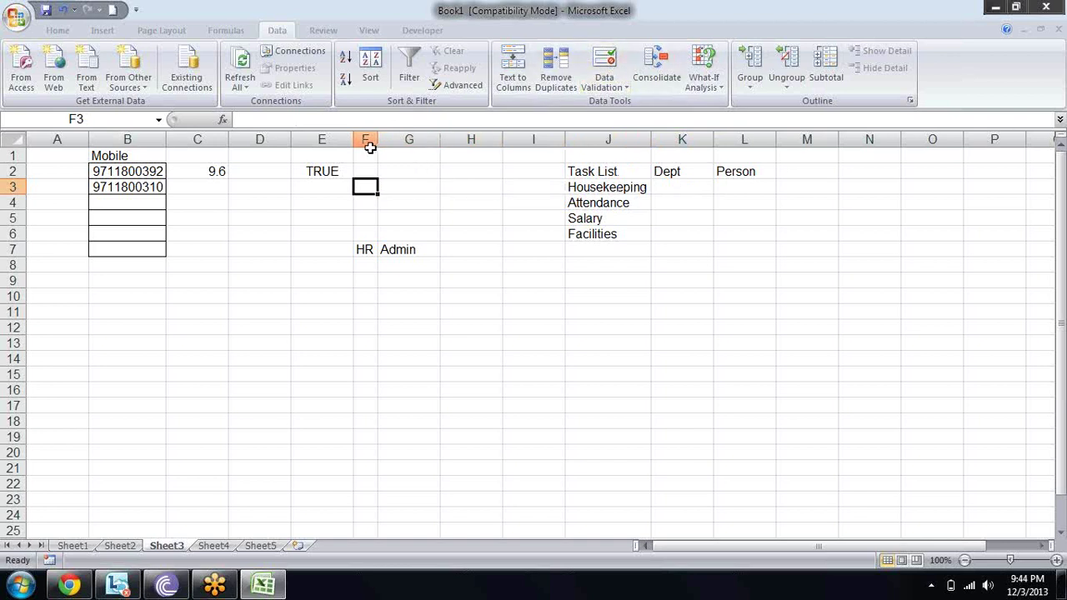
{"action": "left_click_drag", "start_coordinate": [377, 139], "coordinate": [422, 145]}
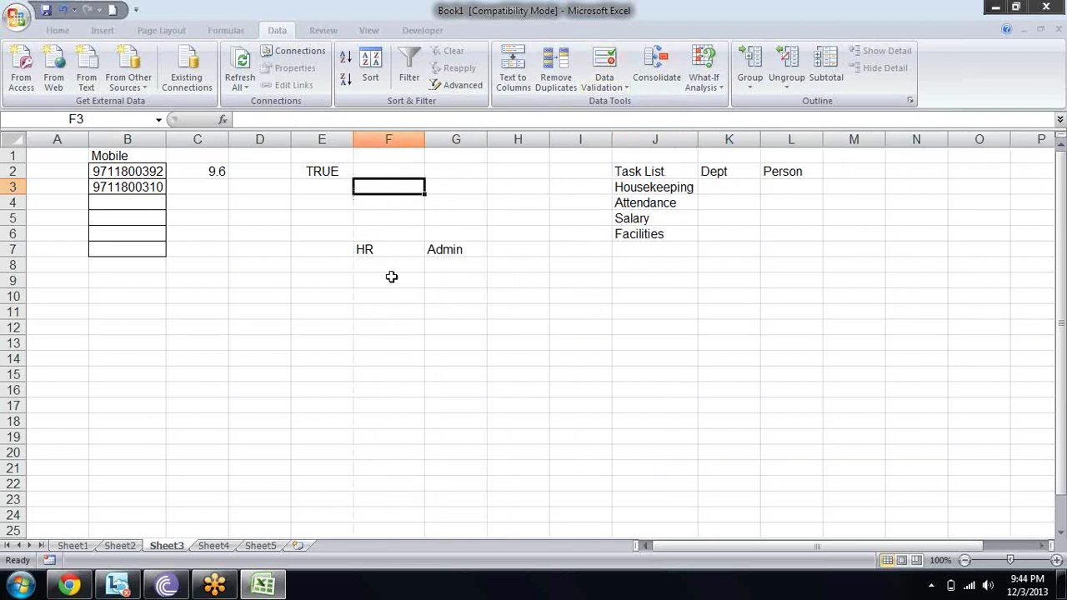
{"action": "left_click", "coordinate": [390, 265]}
- Enter four HR staff names in F8:F11
{"action": "type", "text": "Raj"}
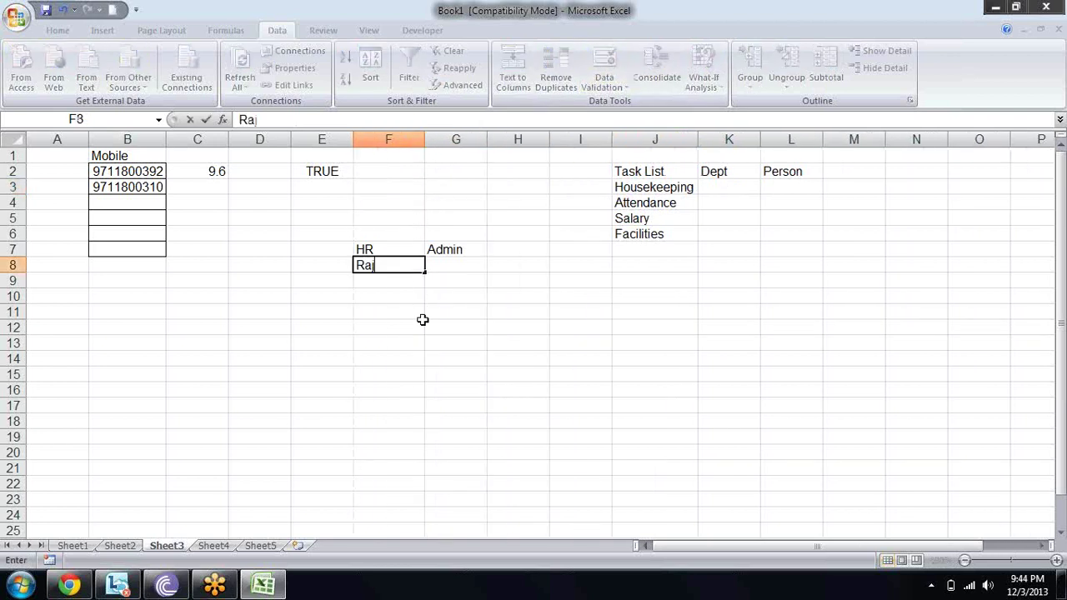
{"action": "type", "text": "hul"}
{"action": "key", "text": "Return"}
{"action": "type", "text": "Ravi"}
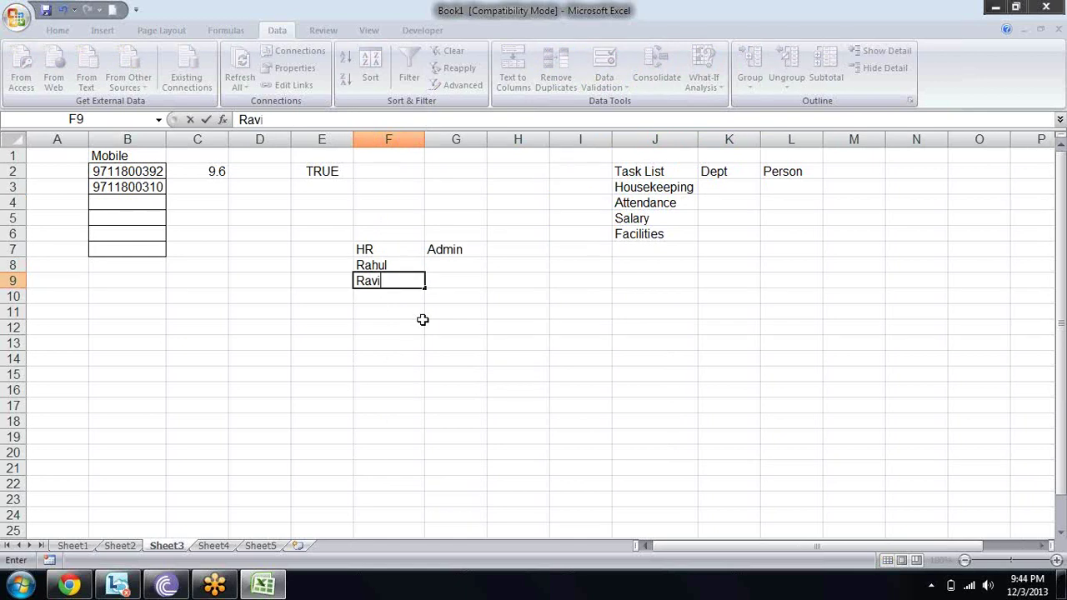
{"action": "key", "text": "Return"}
{"action": "type", "text": "Heer"}
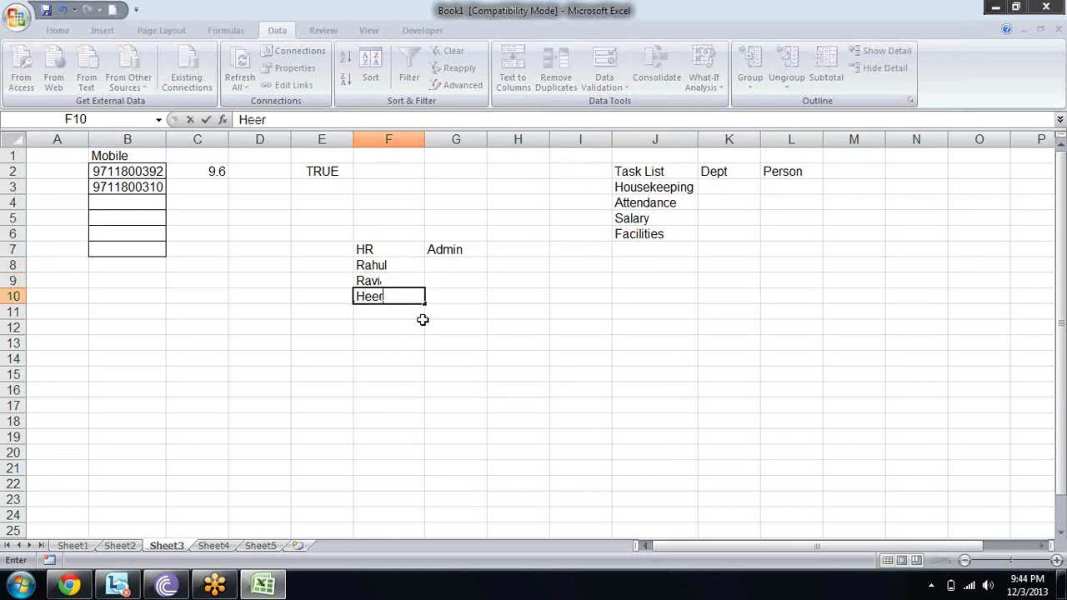
{"action": "type", "text": "a"}
{"action": "key", "text": "Return"}
{"action": "type", "text": "Mu"}
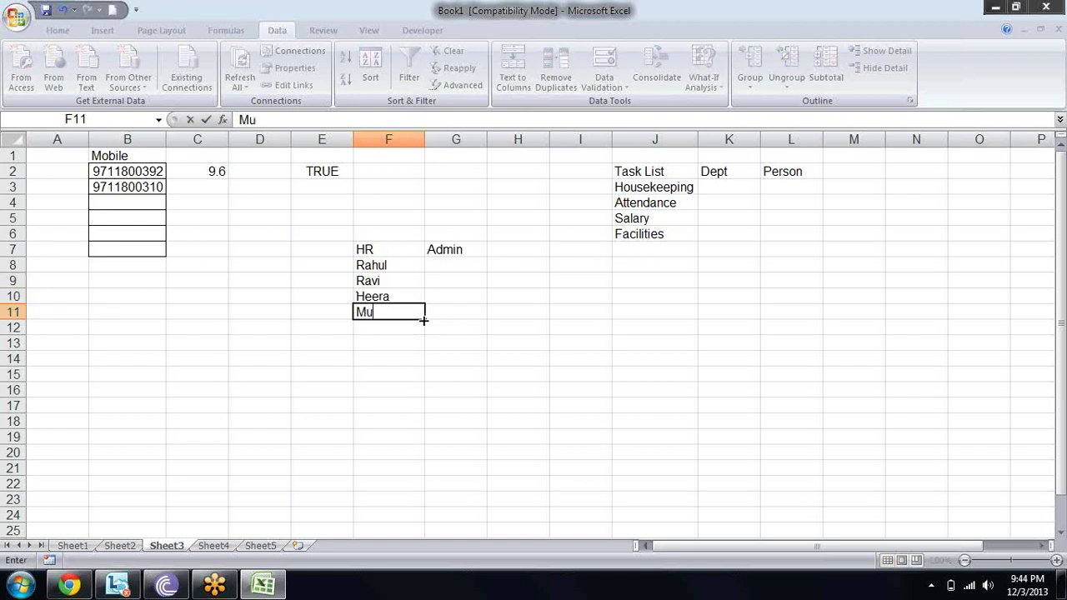
{"action": "type", "text": "kesh"}
{"action": "key", "text": "Tab"}
- Enter four Admin staff names in G8:G11
{"action": "key", "text": "Up"}
{"action": "key", "text": "Up"}
{"action": "key", "text": "Up"}
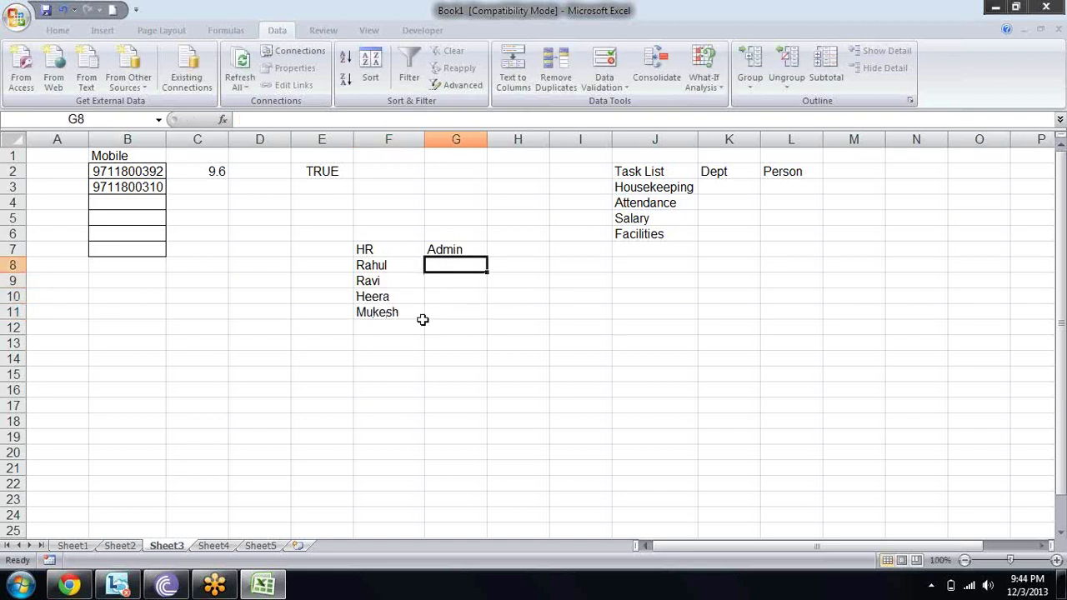
{"action": "type", "text": "Manish"}
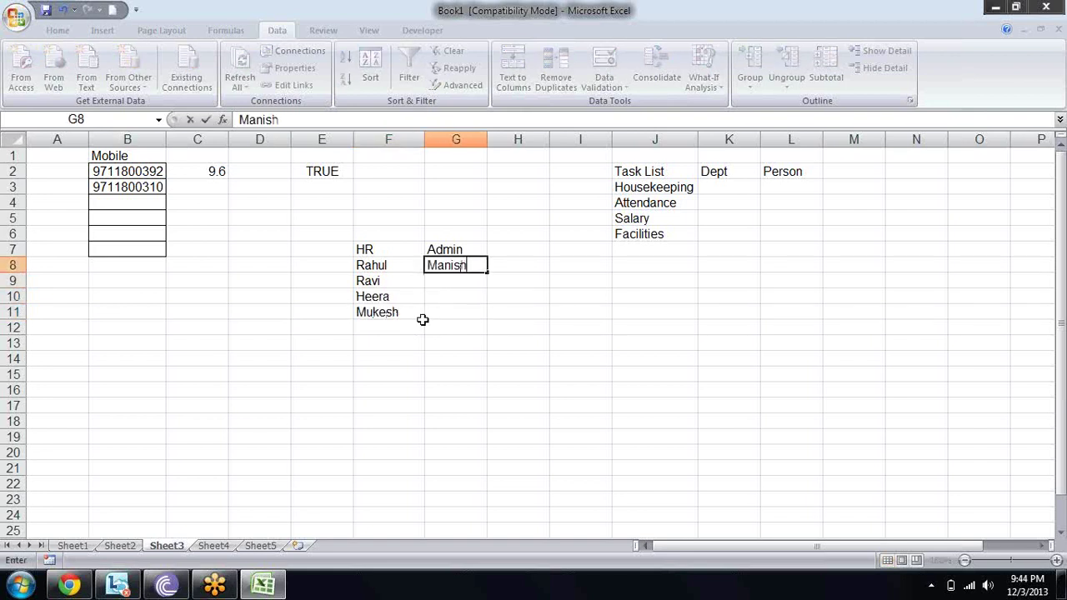
{"action": "key", "text": "Return"}
{"action": "type", "text": "Jitender"}
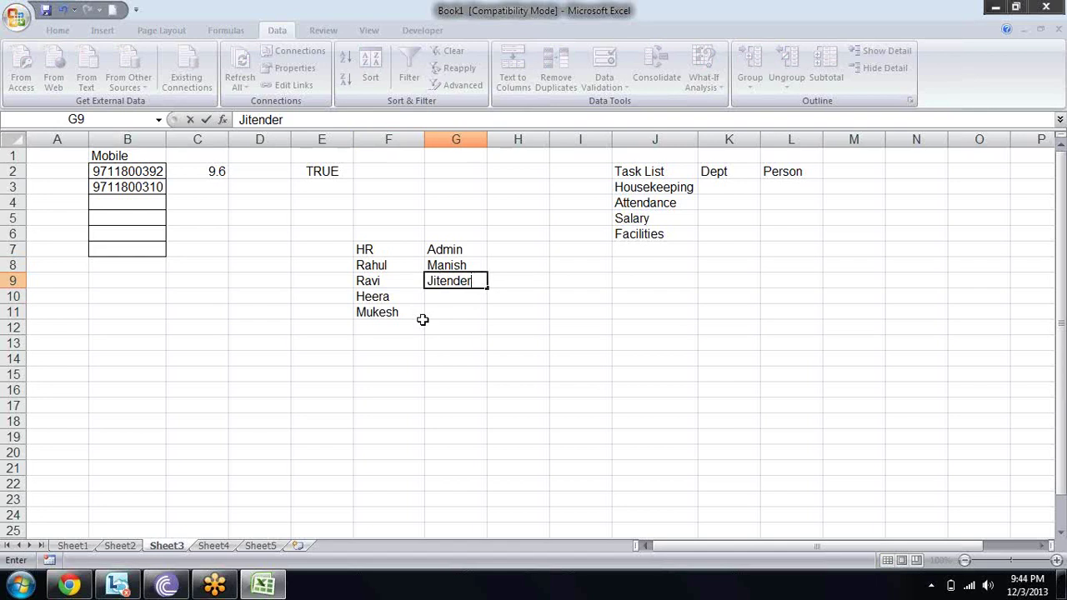
{"action": "key", "text": "Return"}
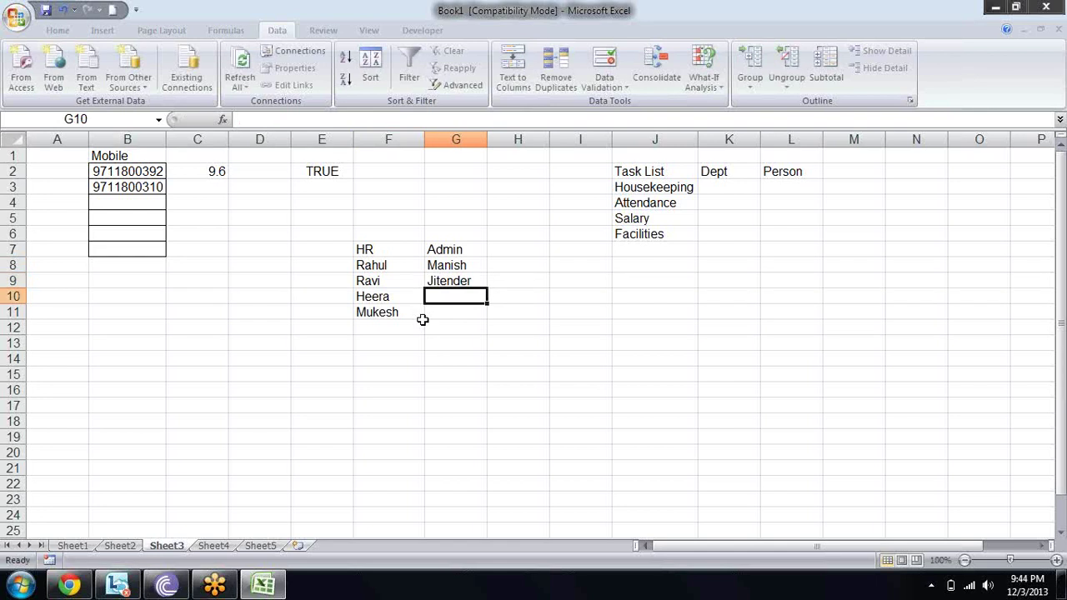
{"action": "type", "text": "Harish"}
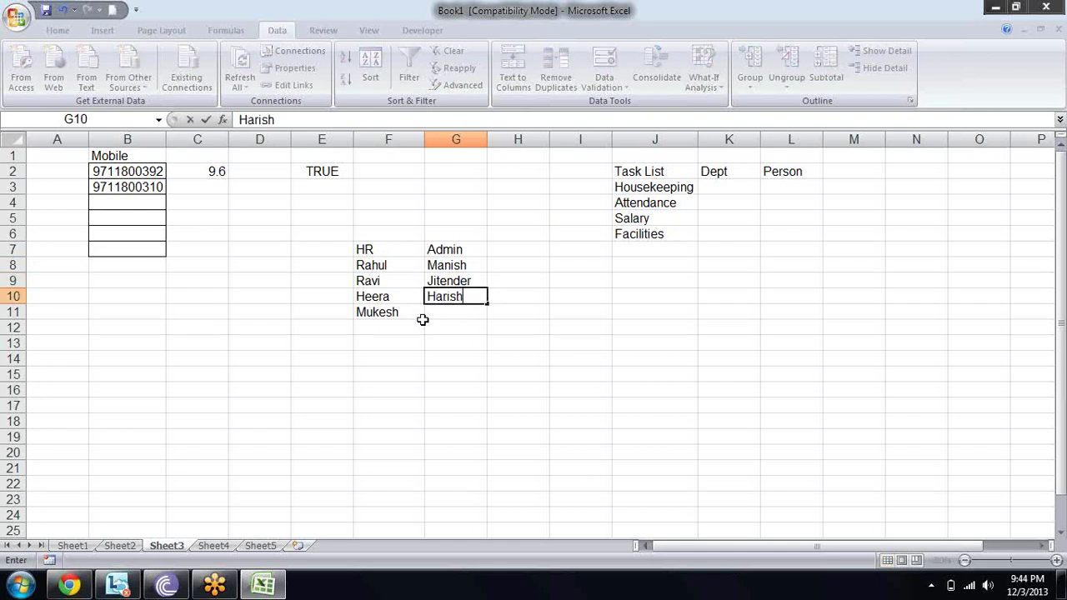
{"action": "key", "text": "Return"}
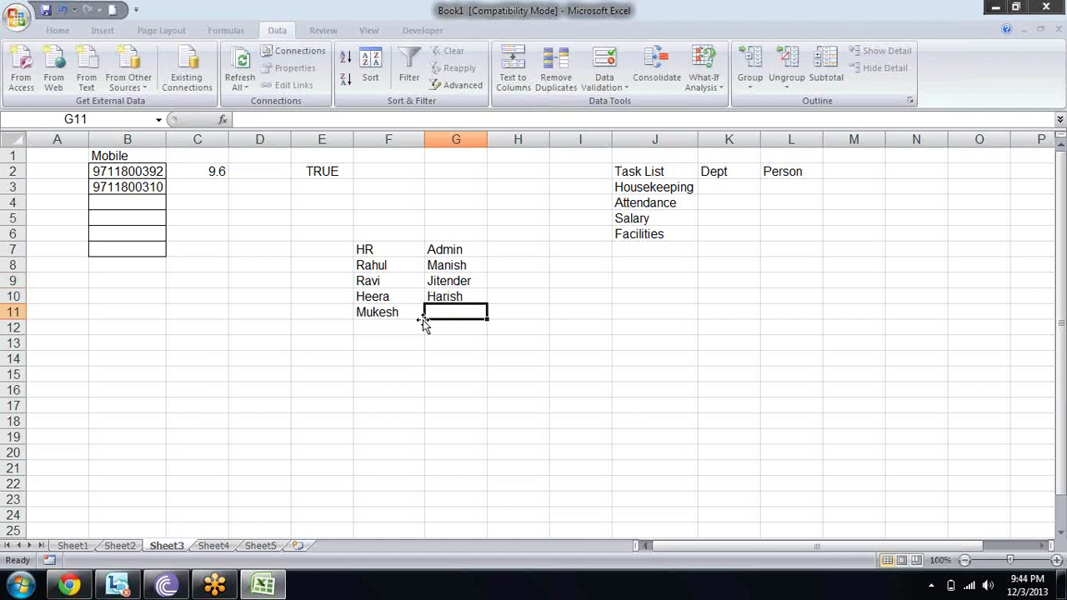
{"action": "type", "text": "Diwaker"}
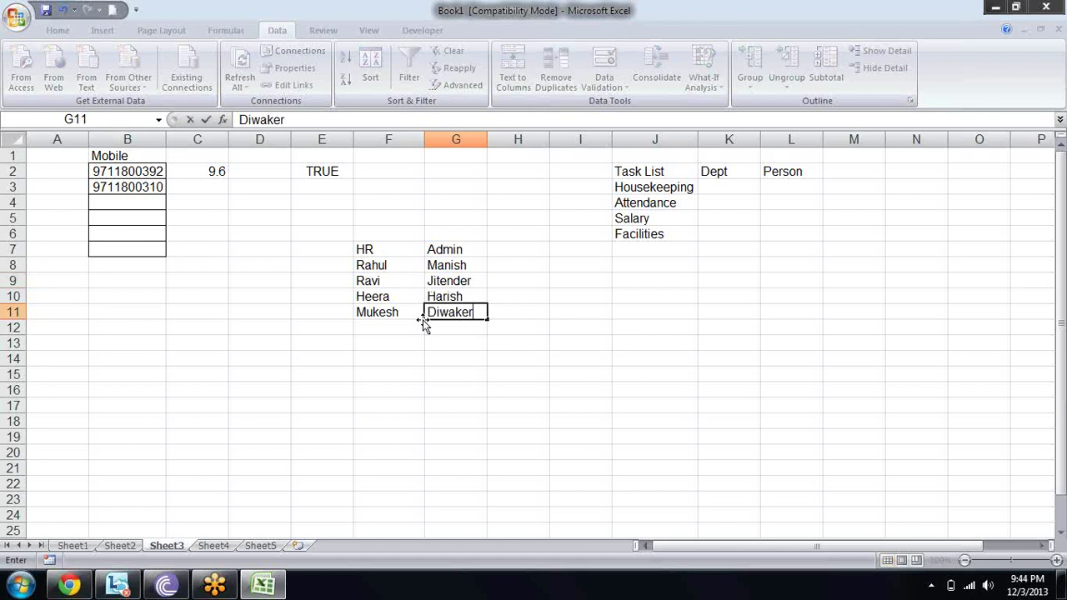
{"action": "key", "text": "Return"}
- Make the HR and Admin headings in F7:G7 bold
{"action": "key", "text": "Up"}
{"action": "key", "text": "Up"}
{"action": "key", "text": "Up"}
{"action": "key", "text": "Up"}
{"action": "key", "text": "Up"}
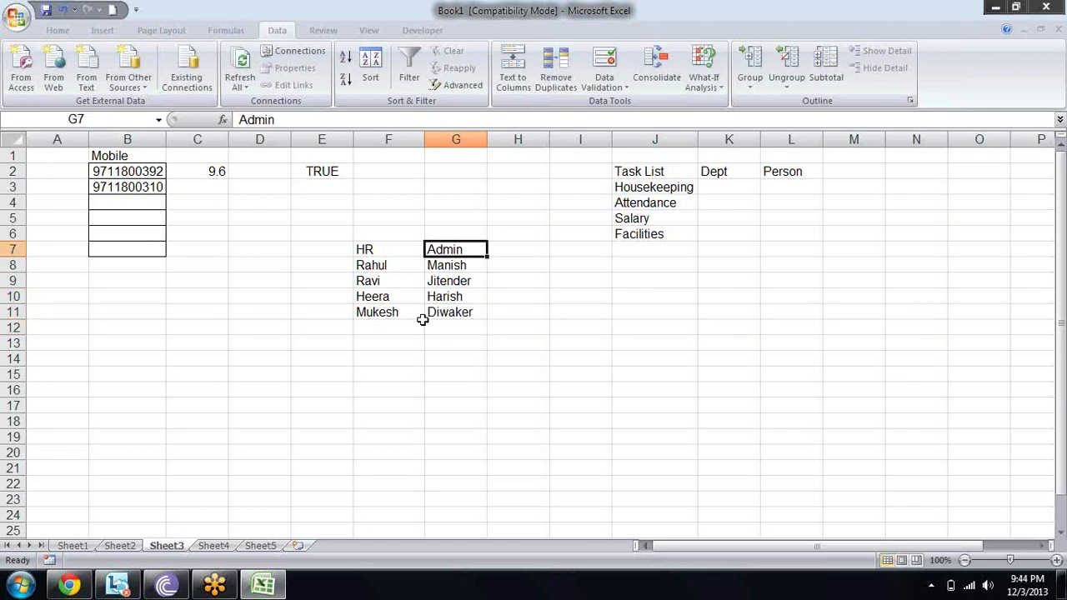
{"action": "key", "text": "Left"}
{"action": "key", "text": "shift+Right"}
{"action": "key", "text": "ctrl+b"}
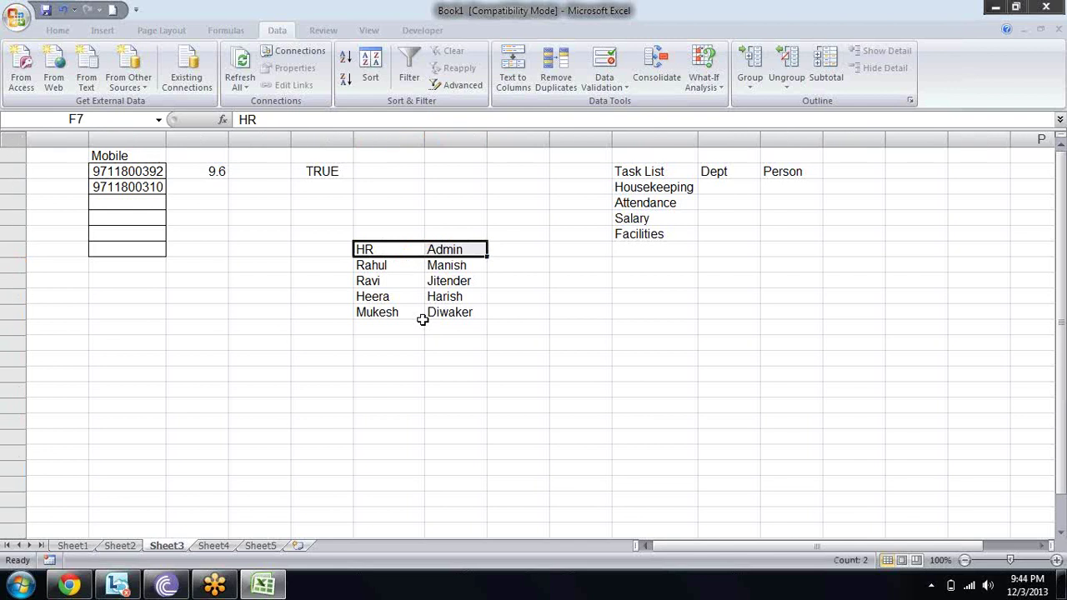
- Select the Dept cells under the heading in column K
{"action": "key", "text": "Right"}
{"action": "key", "text": "Right"}
{"action": "key", "text": "Right"}
{"action": "key", "text": "Right"}
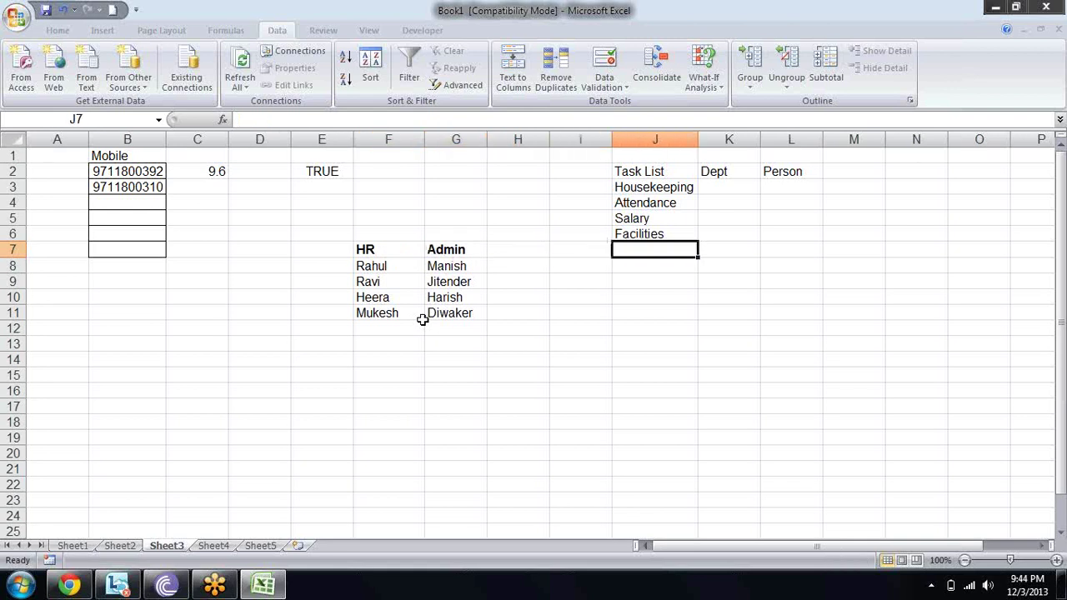
{"action": "key", "text": "Right"}
{"action": "key", "text": "Left"}
{"action": "key", "text": "Right"}
{"action": "key", "text": "Up"}
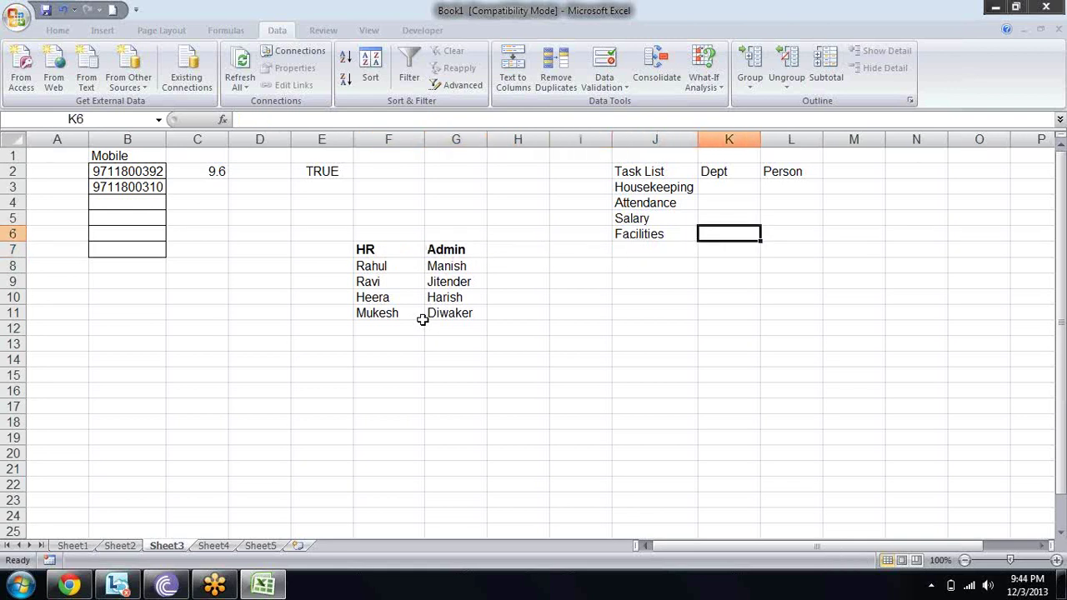
{"action": "key", "text": "Up"}
{"action": "key", "text": "Up"}
{"action": "key", "text": "Up"}
{"action": "key", "text": "shift+Down"}
{"action": "key", "text": "shift+Down"}
{"action": "key", "text": "shift+Down"}
{"action": "key", "text": "Up"}
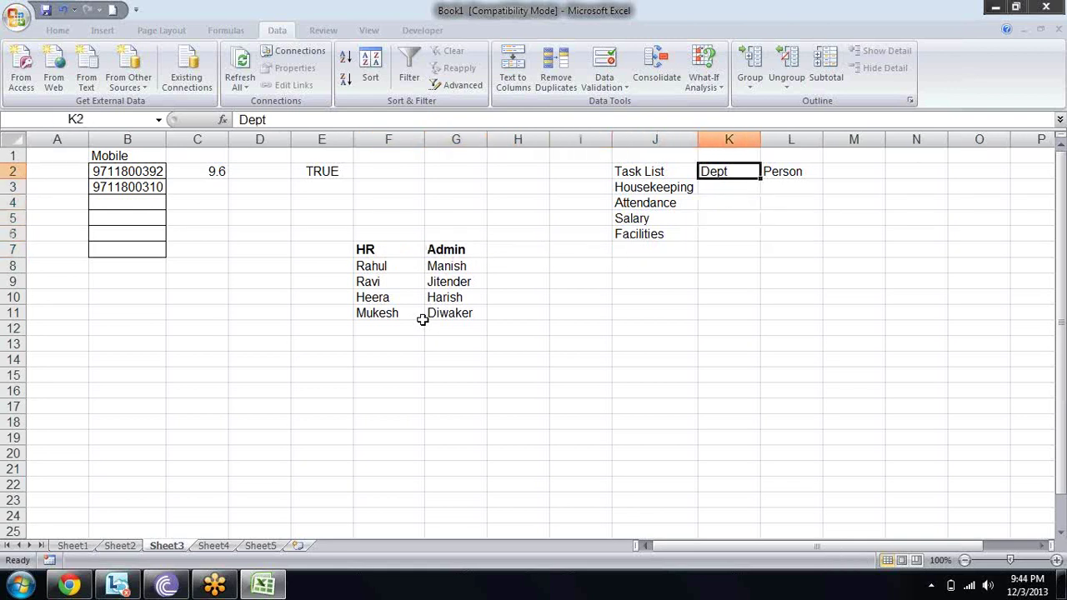
{"action": "key", "text": "Down"}
{"action": "key", "text": "shift+Down"}
{"action": "key", "text": "shift+Down"}
{"action": "key", "text": "shift+Down"}
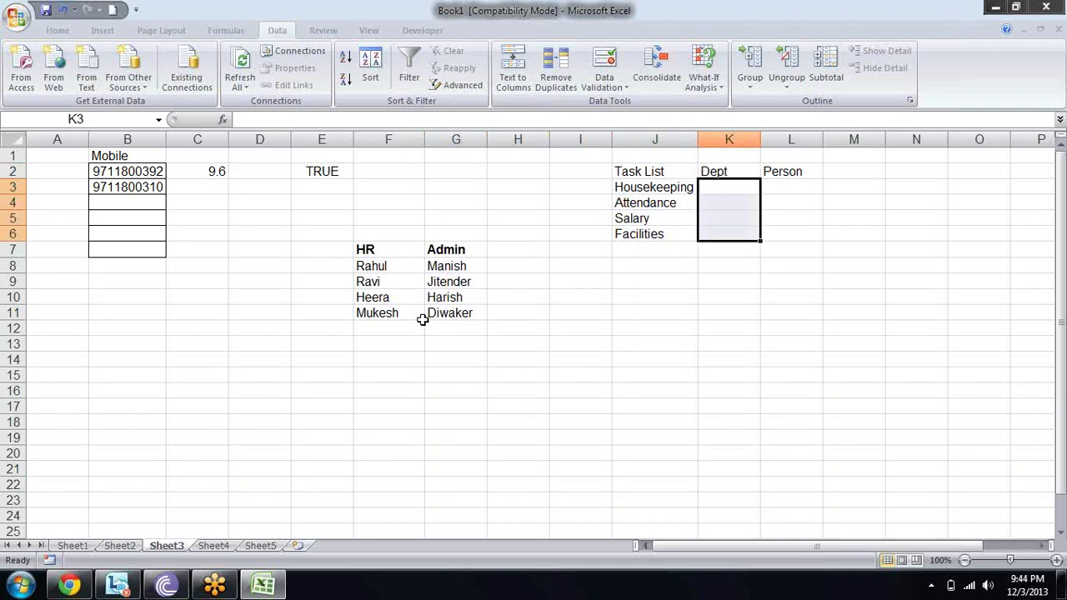
- Give K3:K6 a List validation with source HR, Admin
{"action": "left_click", "coordinate": [605, 67]}
{"action": "left_click", "coordinate": [555, 186]}
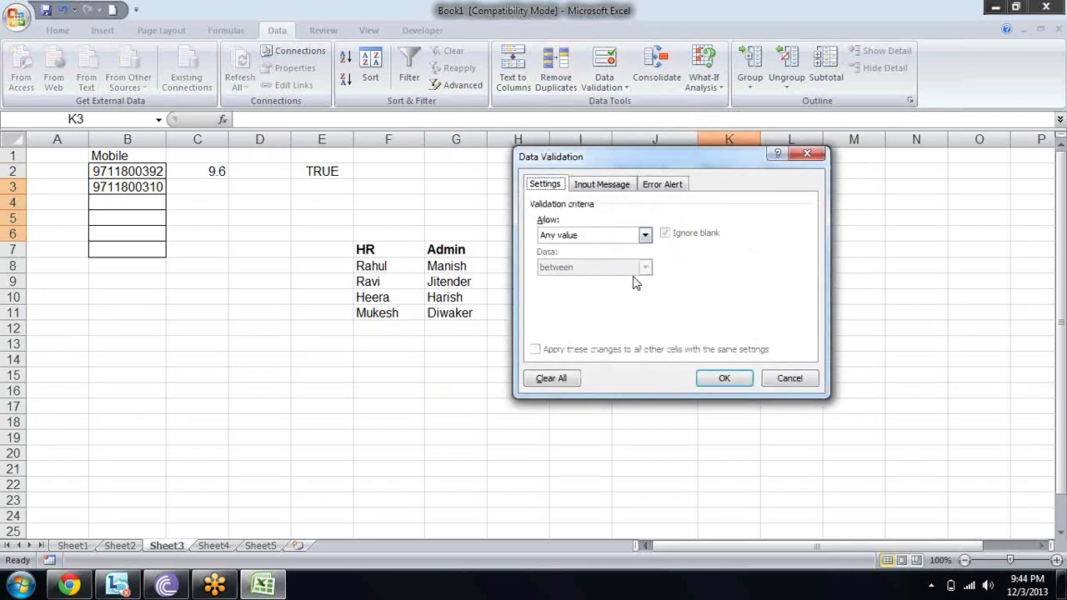
{"action": "left_click", "coordinate": [644, 235]}
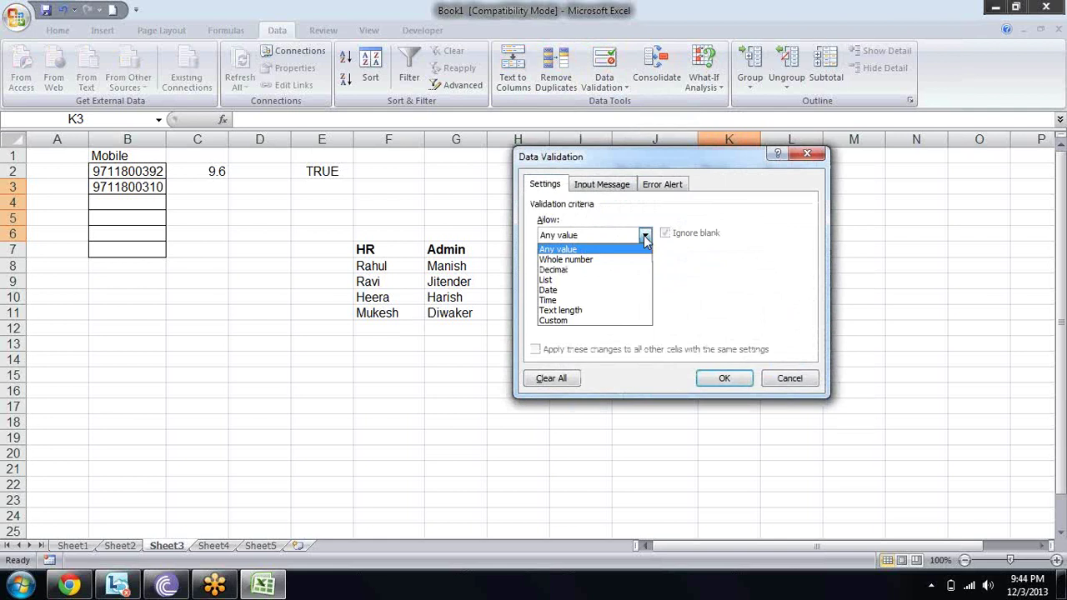
{"action": "left_click", "coordinate": [617, 280]}
{"action": "left_click", "coordinate": [614, 297]}
{"action": "type", "text": "HR, Admin"}
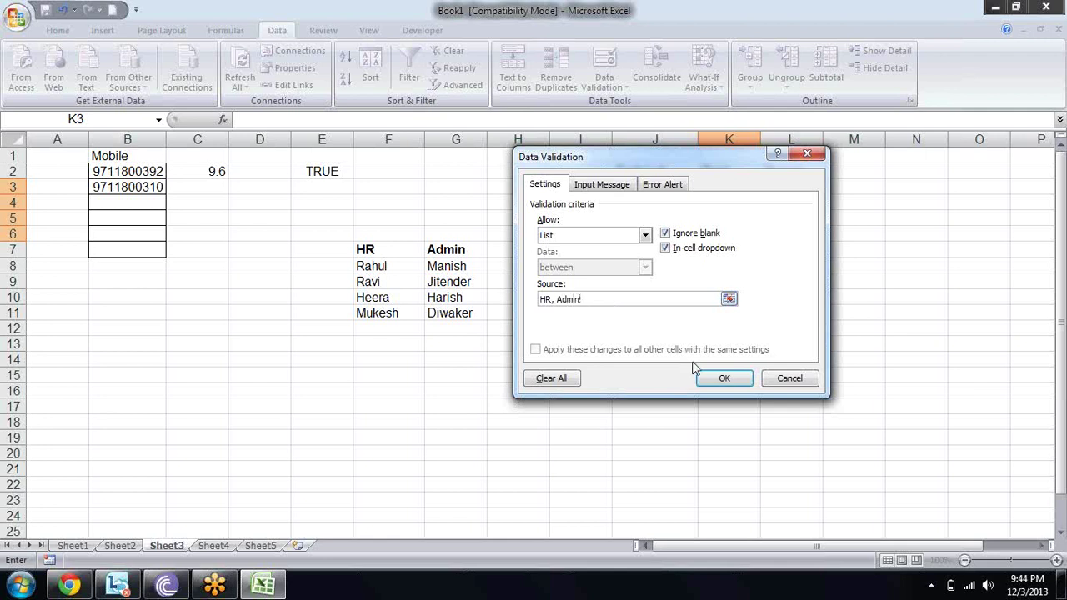
{"action": "left_click", "coordinate": [708, 379]}
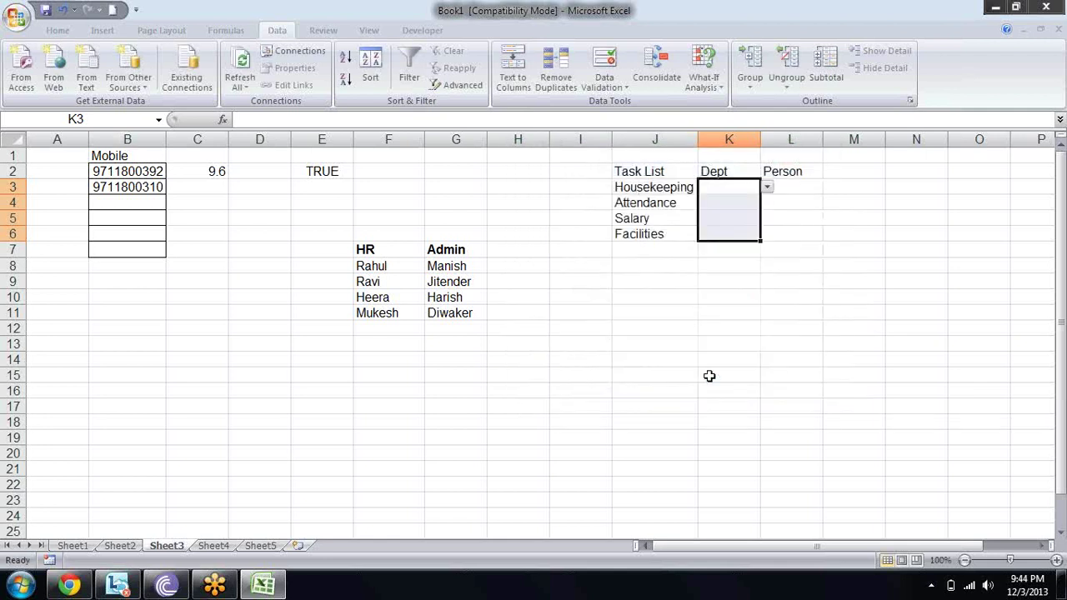
- Choose HR from the drop-downs for Housekeeping (K3) and Attendance (K4)
{"action": "left_click", "coordinate": [736, 262]}
{"action": "left_click", "coordinate": [744, 186]}
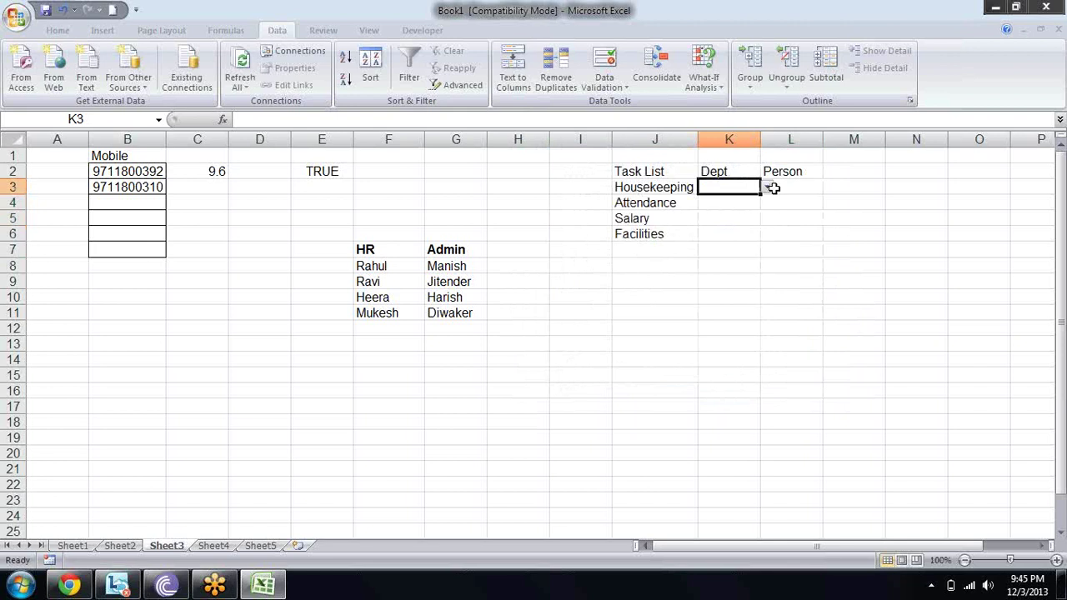
{"action": "left_click", "coordinate": [767, 187]}
{"action": "left_click", "coordinate": [751, 201]}
{"action": "left_click", "coordinate": [752, 204]}
{"action": "left_click", "coordinate": [767, 202]}
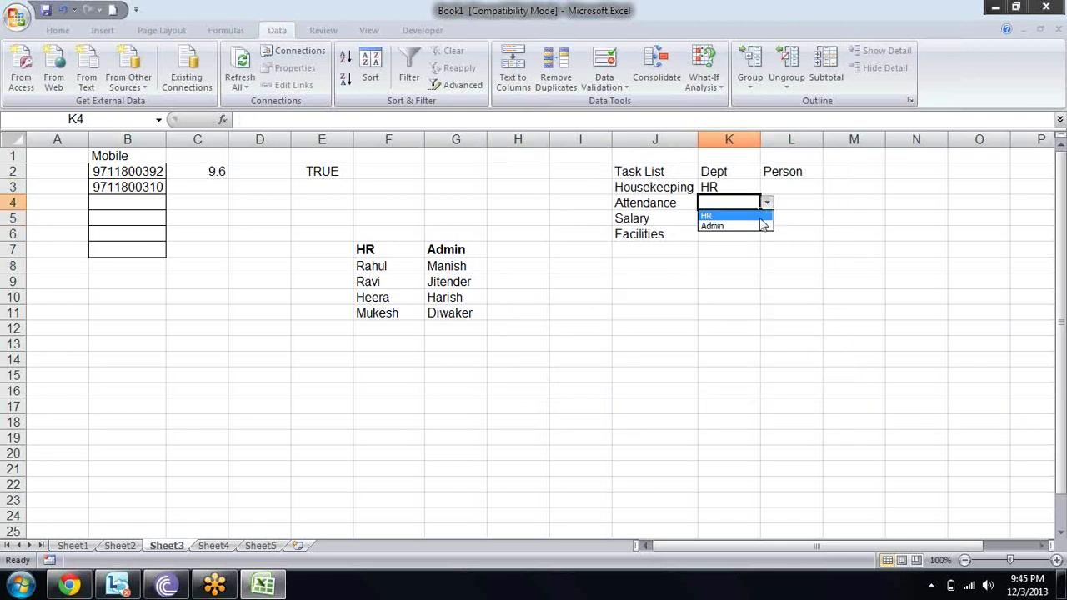
{"action": "left_click", "coordinate": [754, 215]}
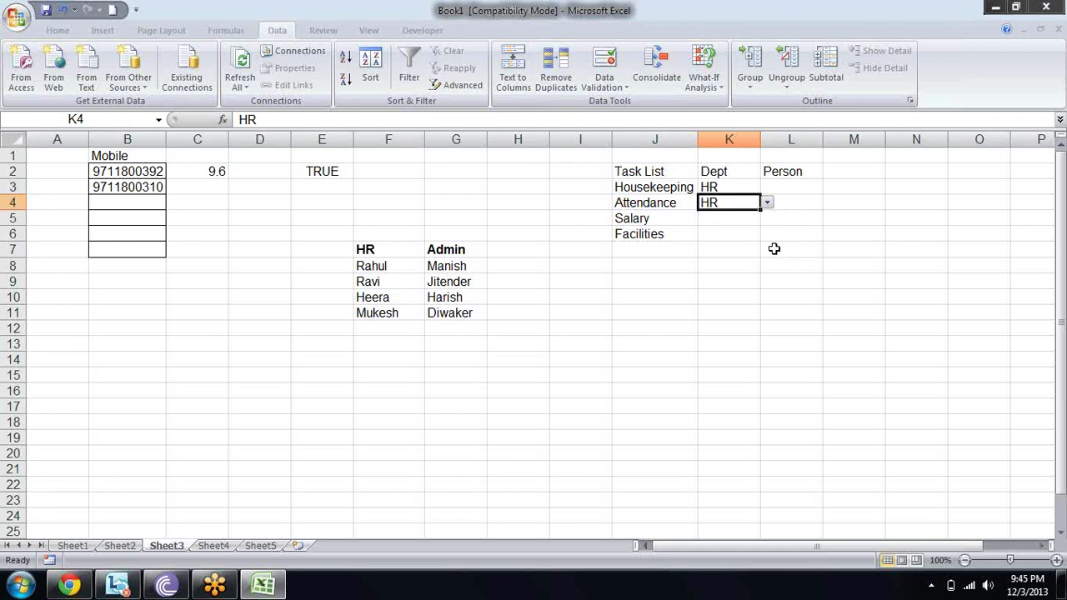
- Select the HR staff names in F8:F11
{"action": "left_click_drag", "start_coordinate": [792, 187], "coordinate": [785, 238]}
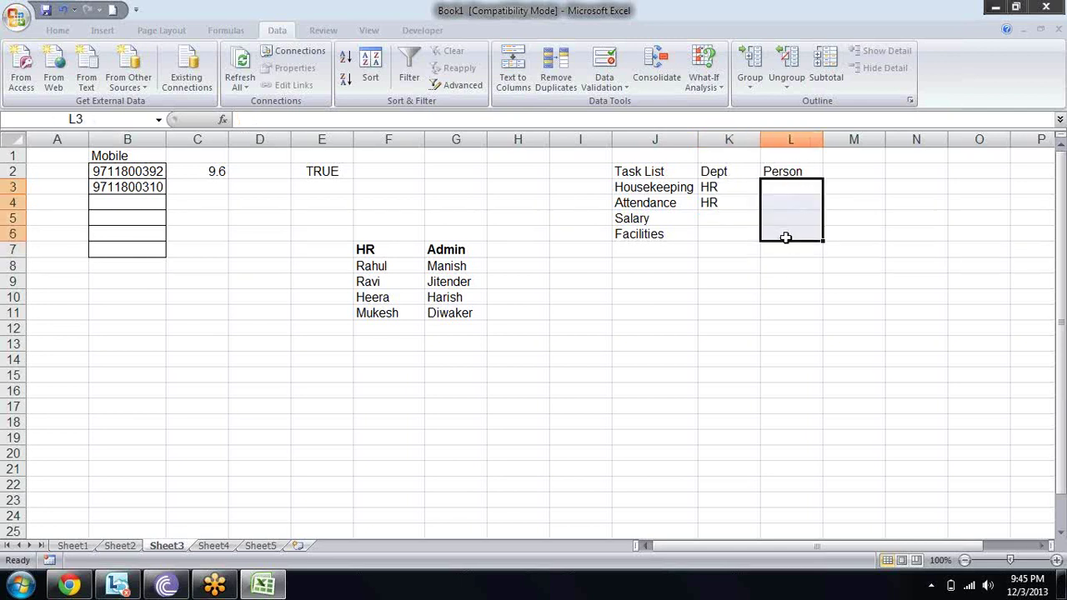
{"action": "left_click", "coordinate": [723, 189]}
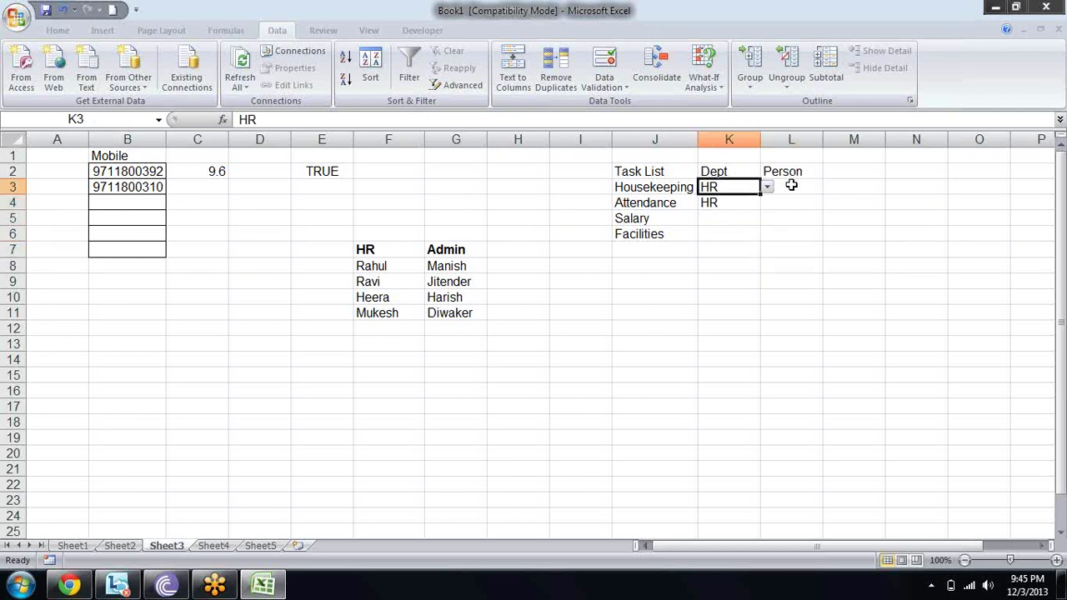
{"action": "left_click", "coordinate": [791, 186]}
{"action": "mouse_move", "coordinate": [389, 269]}
{"action": "left_mouse_down"}
{"action": "mouse_move", "coordinate": [388, 325]}
{"action": "mouse_move", "coordinate": [389, 313]}
{"action": "left_mouse_up"}
- Name the range F8:F11 HR via the Name Box
{"action": "left_click", "coordinate": [467, 252]}
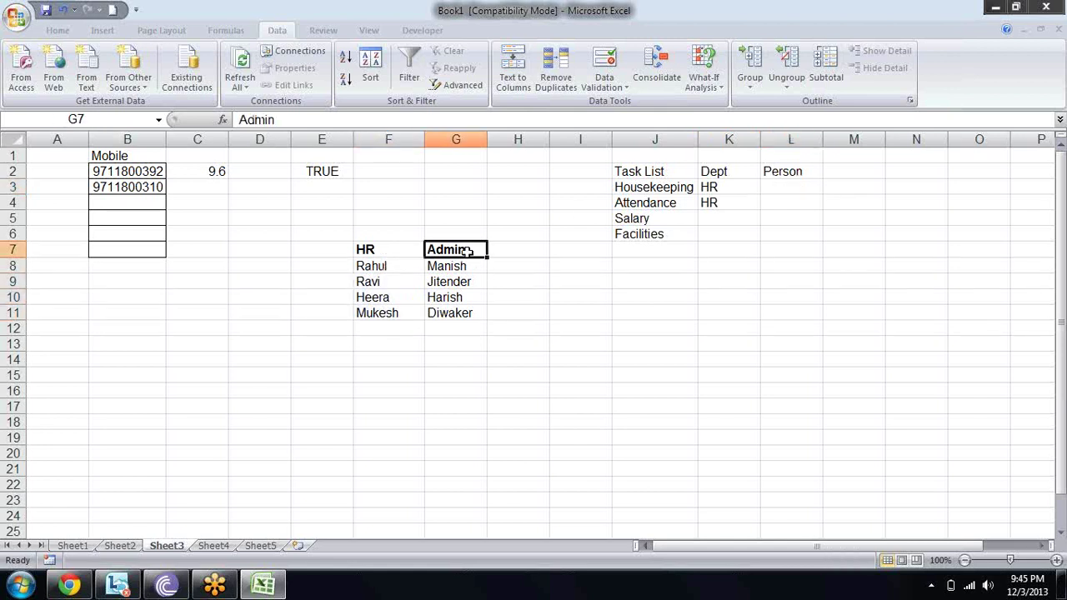
{"action": "left_click_drag", "start_coordinate": [476, 267], "coordinate": [477, 314]}
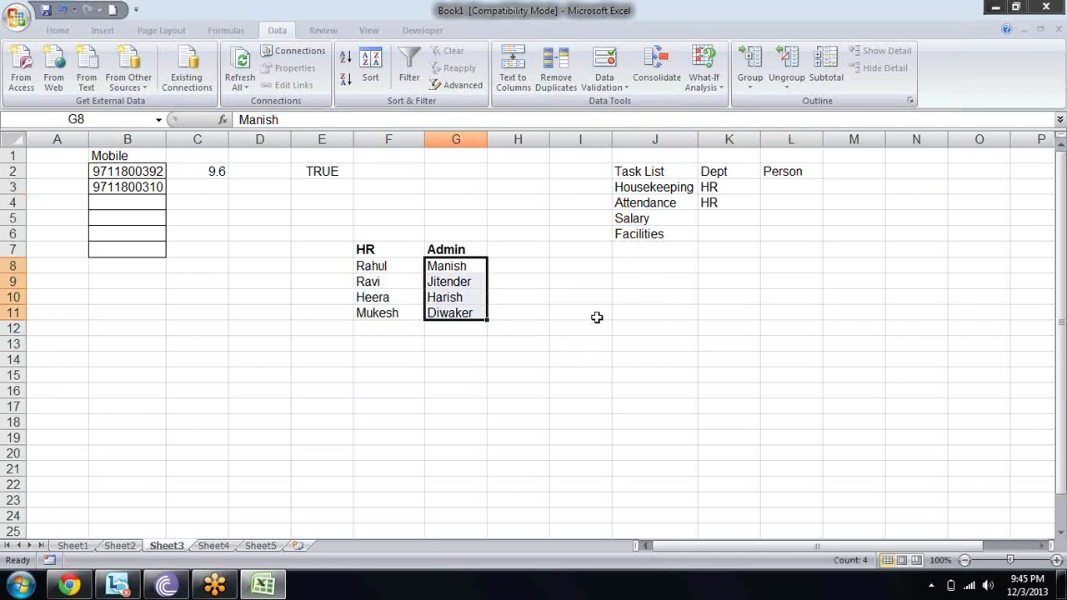
{"action": "key", "text": "Left"}
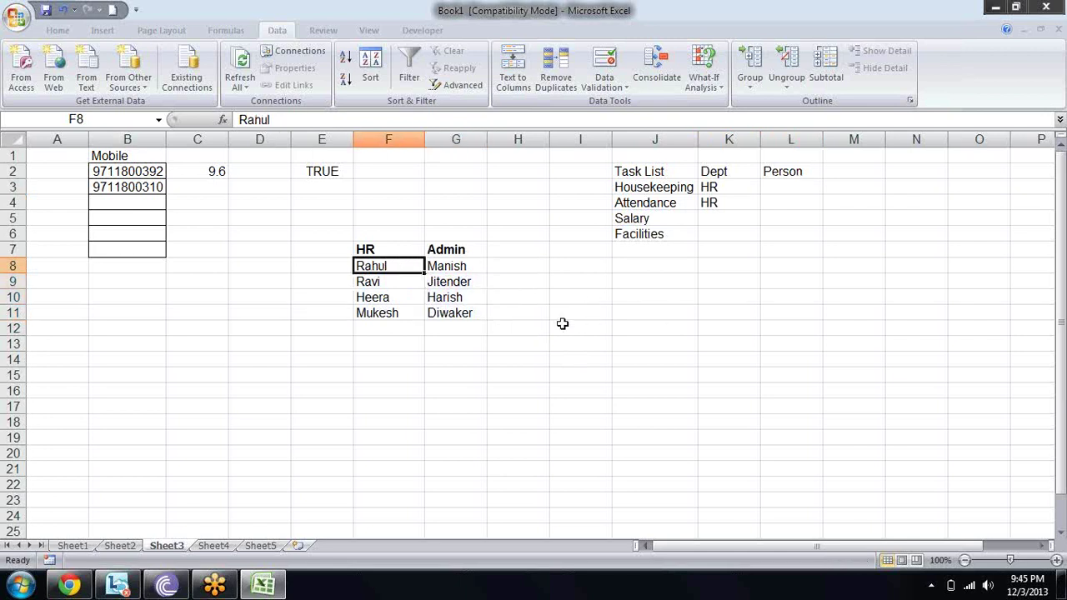
{"action": "key", "text": "shift+Down"}
{"action": "key", "text": "shift+Down"}
{"action": "key", "text": "shift+Down"}
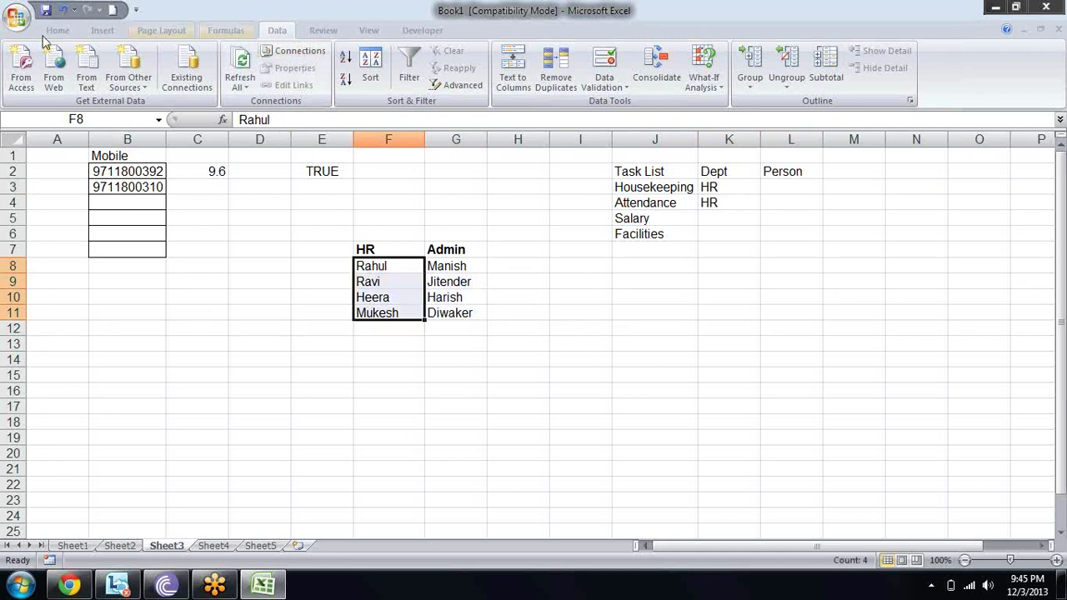
{"action": "left_click", "coordinate": [53, 32]}
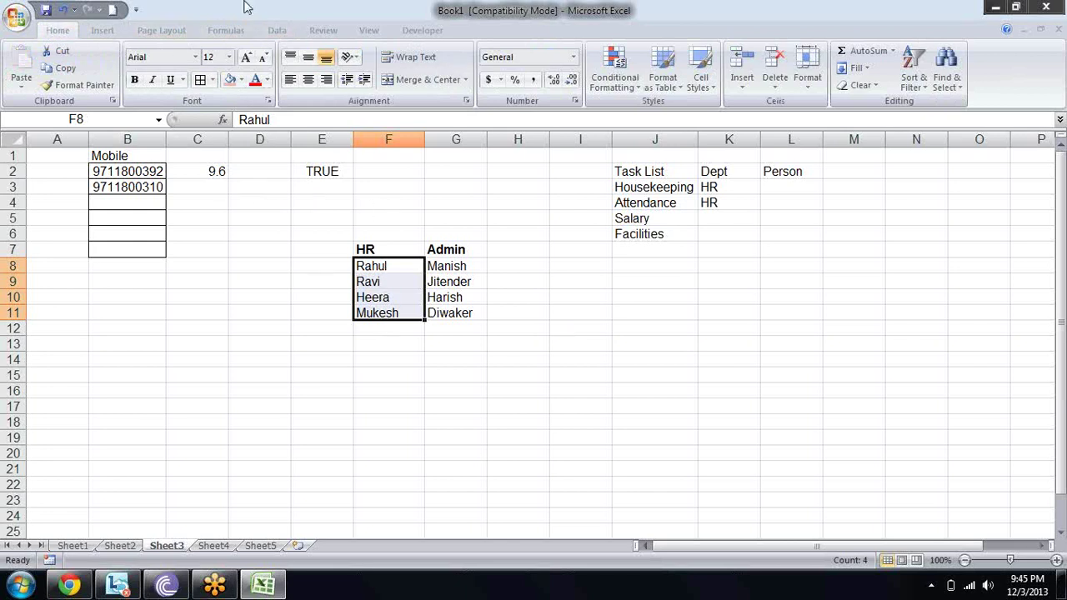
{"action": "left_click", "coordinate": [280, 32]}
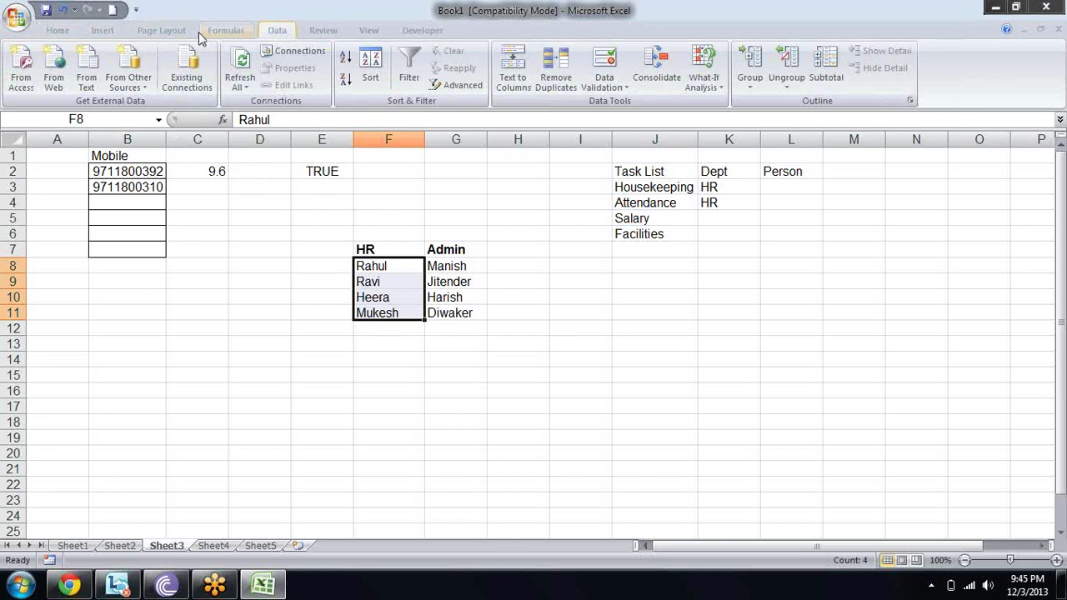
{"action": "left_click", "coordinate": [226, 31]}
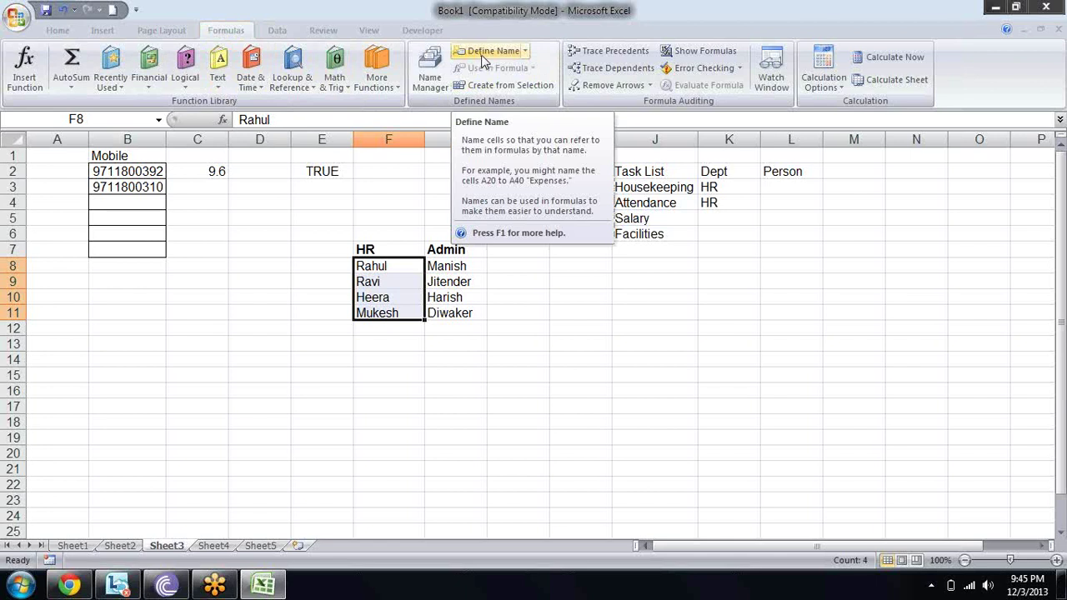
{"action": "left_click", "coordinate": [116, 119]}
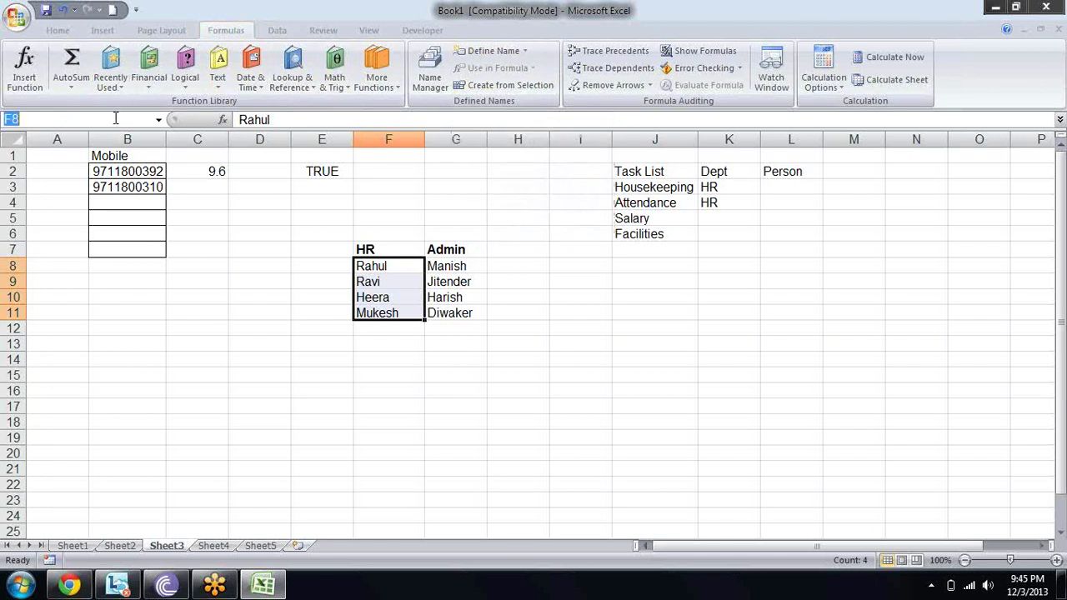
{"action": "type", "text": "HR"}
{"action": "key", "text": "Return"}
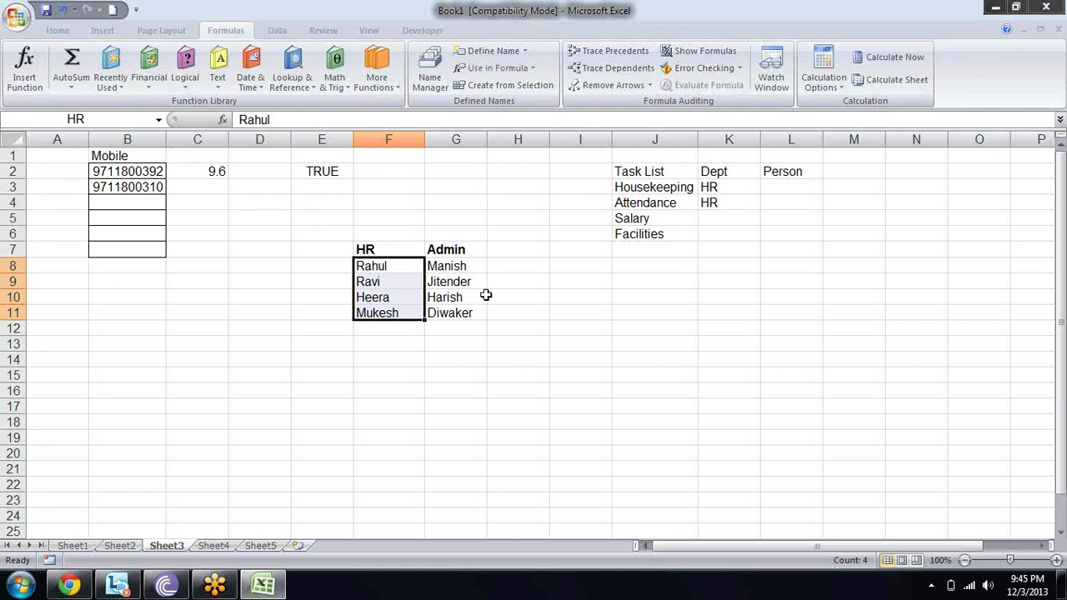
- Name the range G8:G11 Admin via the Name Box
{"action": "left_click_drag", "start_coordinate": [464, 267], "coordinate": [462, 315]}
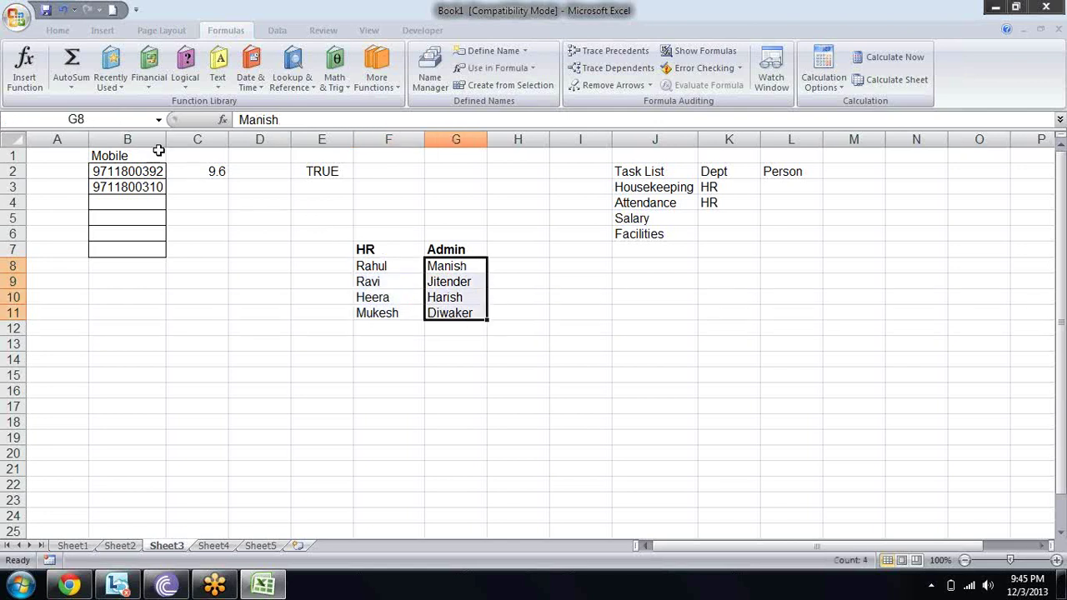
{"action": "left_click", "coordinate": [135, 122]}
{"action": "type", "text": "Admin"}
{"action": "key", "text": "Return"}
{"action": "left_click", "coordinate": [322, 30]}
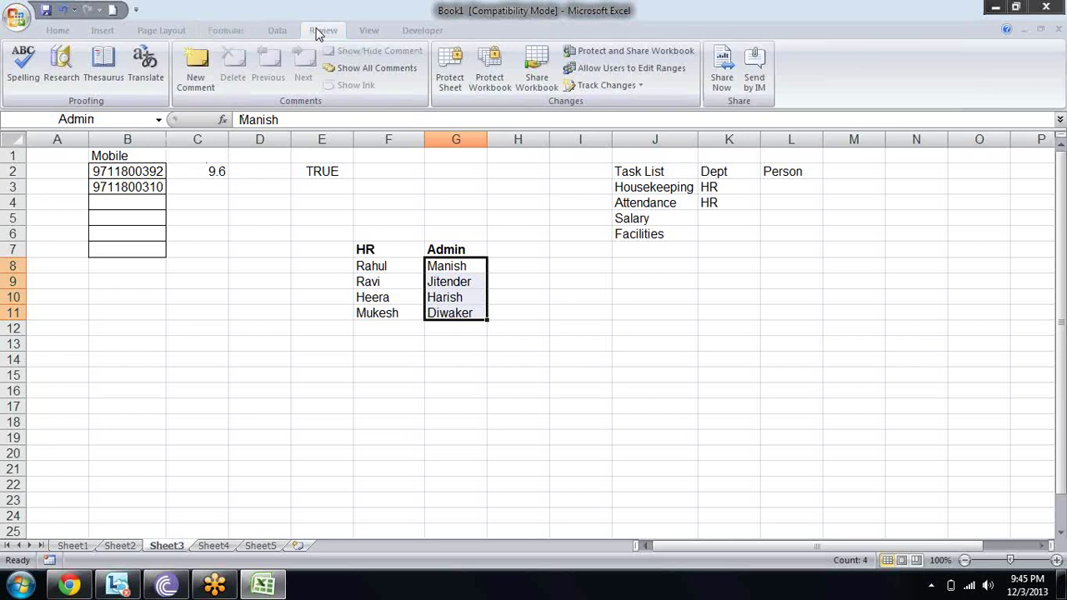
{"action": "left_click", "coordinate": [232, 31]}
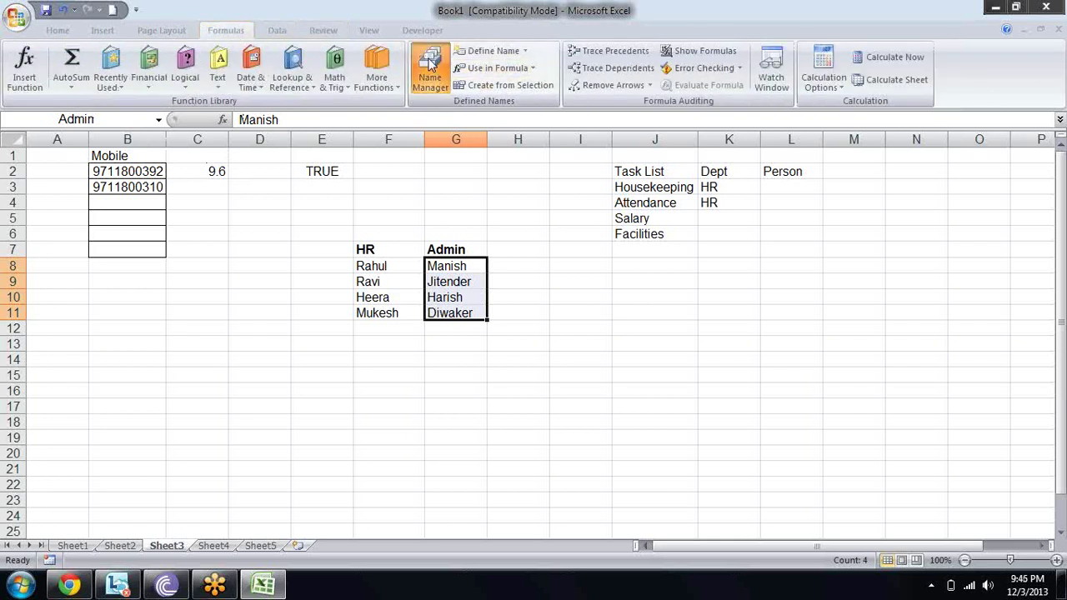
- Verify in Name Manager that HR covers F8:F11 and Admin covers G8:G11
{"action": "left_click", "coordinate": [430, 71]}
{"action": "left_click", "coordinate": [527, 183]}
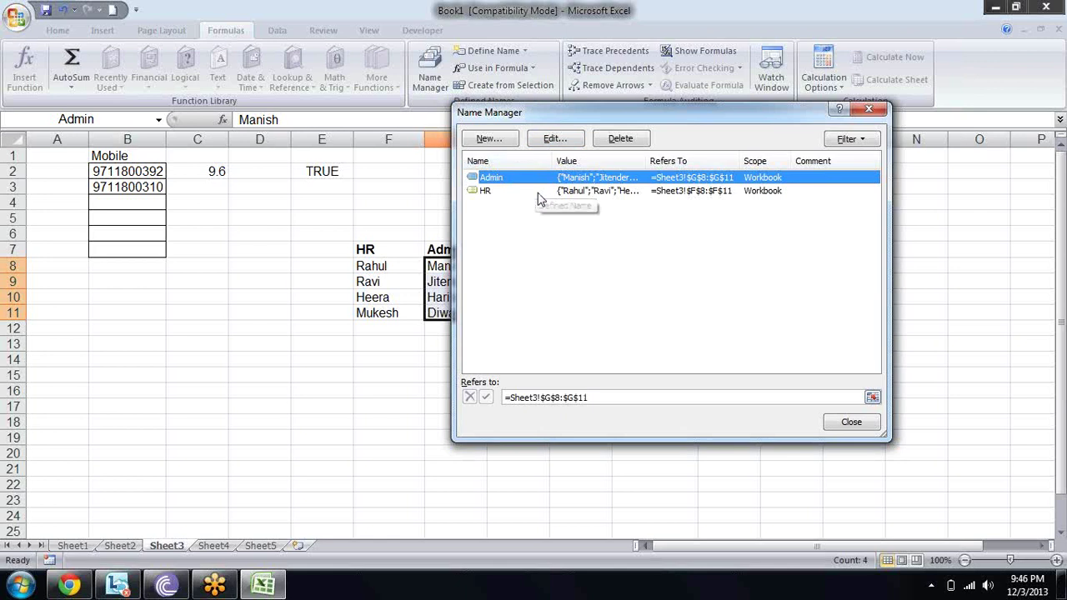
{"action": "left_click", "coordinate": [546, 191]}
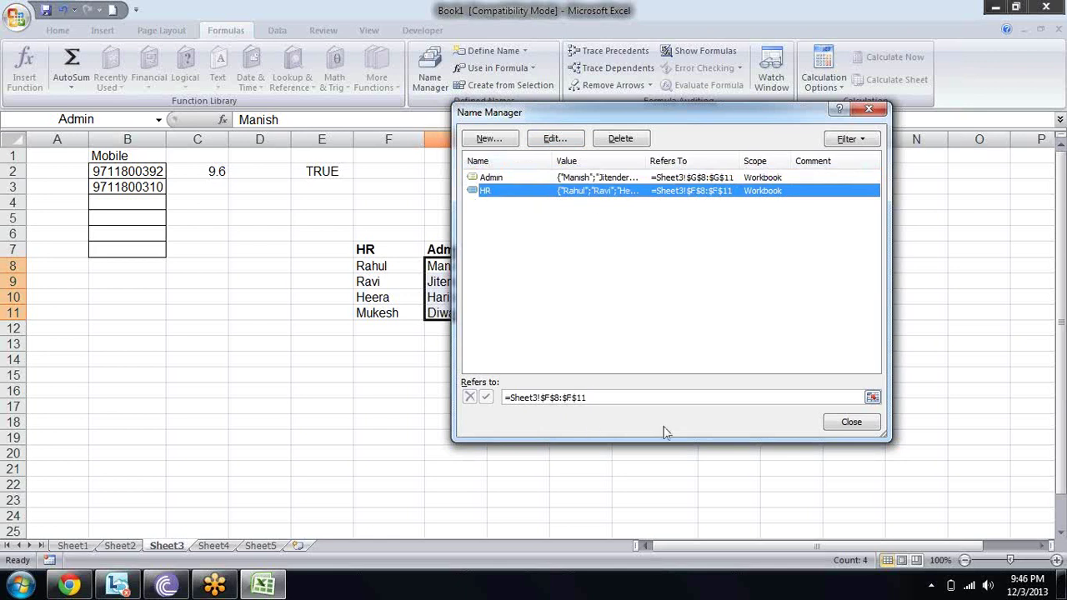
{"action": "left_click", "coordinate": [870, 425]}
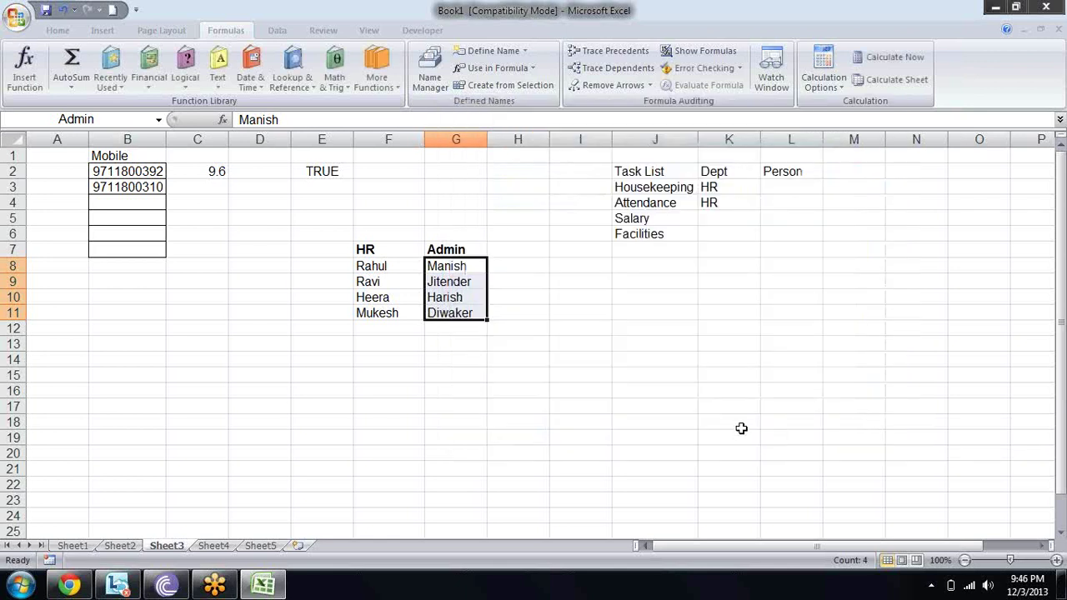
- Start an INDIRECT formula in L3 by typing =indi
{"action": "key", "text": "Right"}
{"action": "key", "text": "Right"}
{"action": "key", "text": "Right"}
{"action": "key", "text": "Right"}
{"action": "key", "text": "Up"}
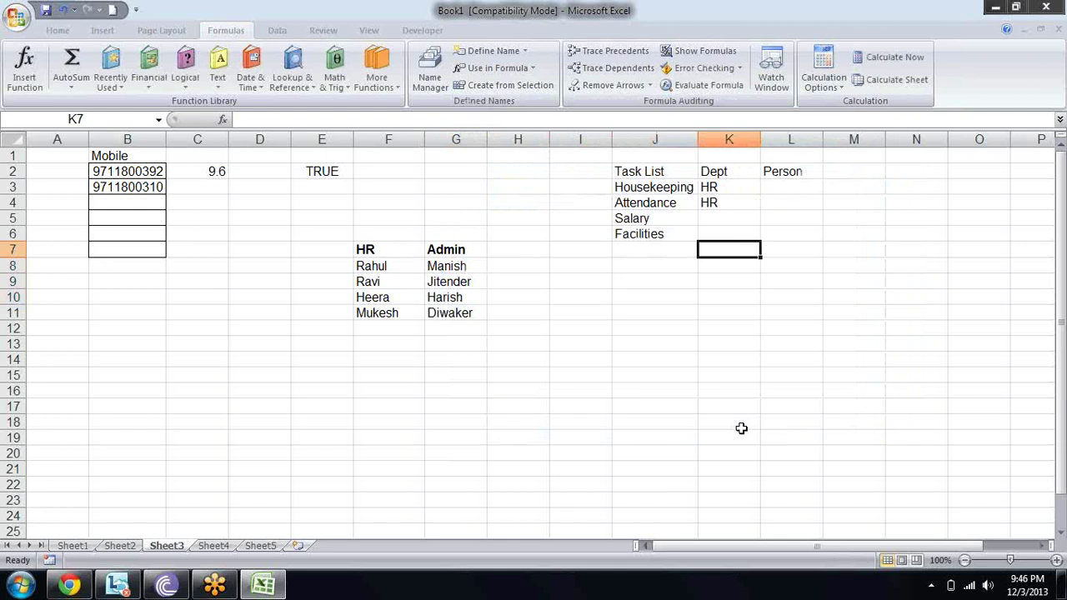
{"action": "key", "text": "Up"}
{"action": "key", "text": "Up"}
{"action": "key", "text": "Up"}
{"action": "key", "text": "Up"}
{"action": "key", "text": "Right"}
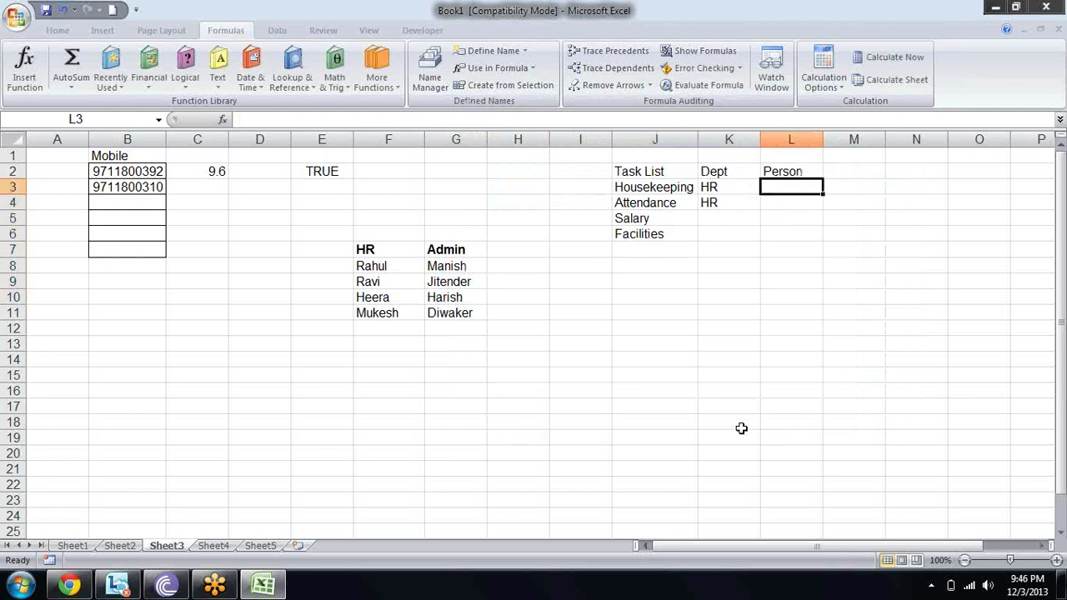
{"action": "type", "text": "=indi"}
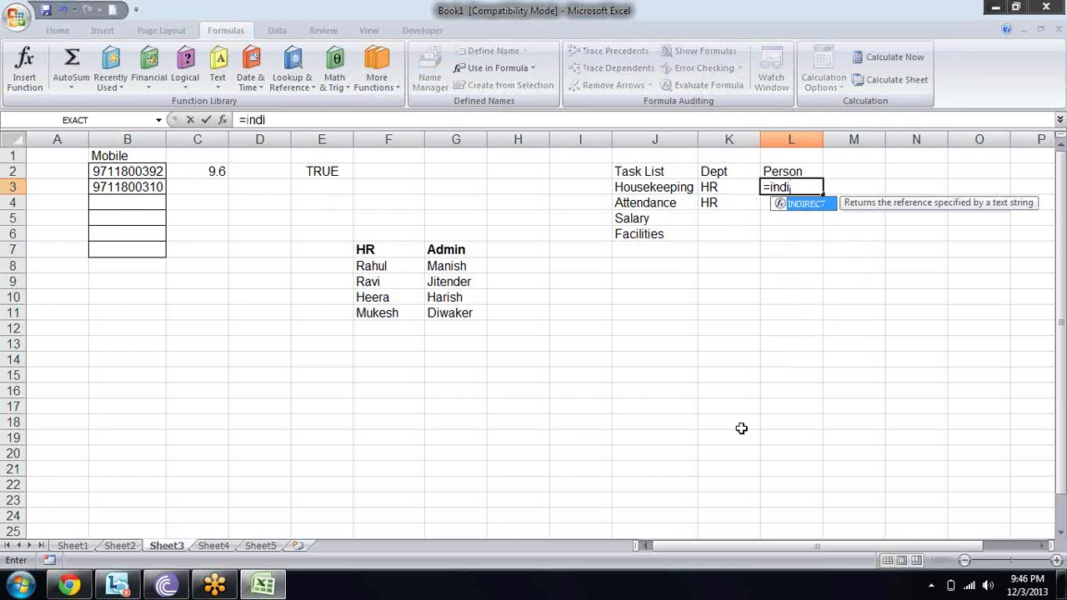
- Finish entering the INDIRECT formula in L3 and compare it with the Dept value in K3
{"action": "key", "text": "Escape"}
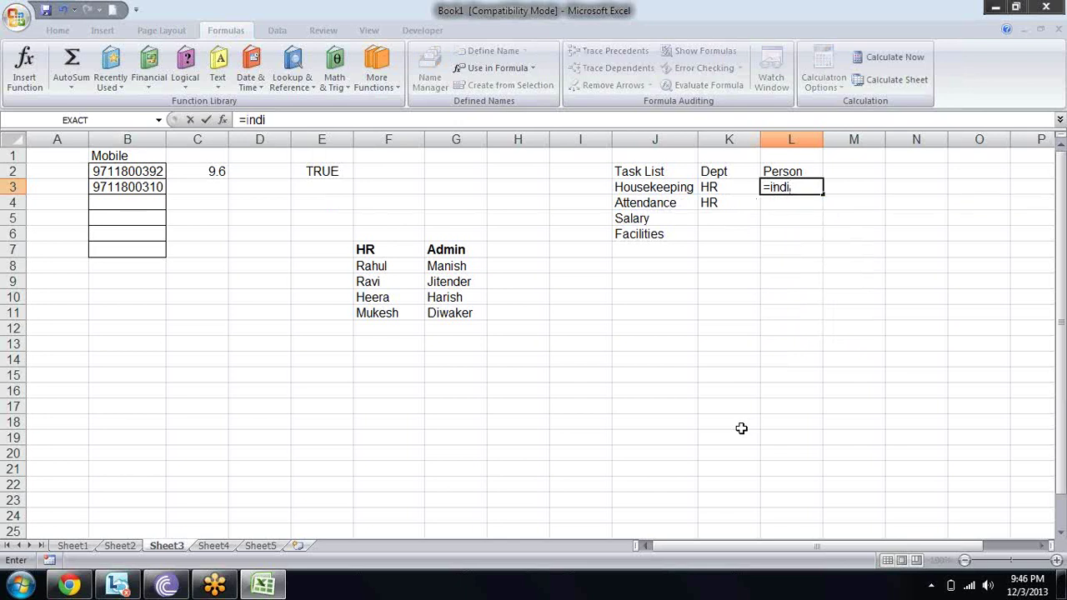
{"action": "type", "text": "re"}
{"action": "key", "text": "Tab"}
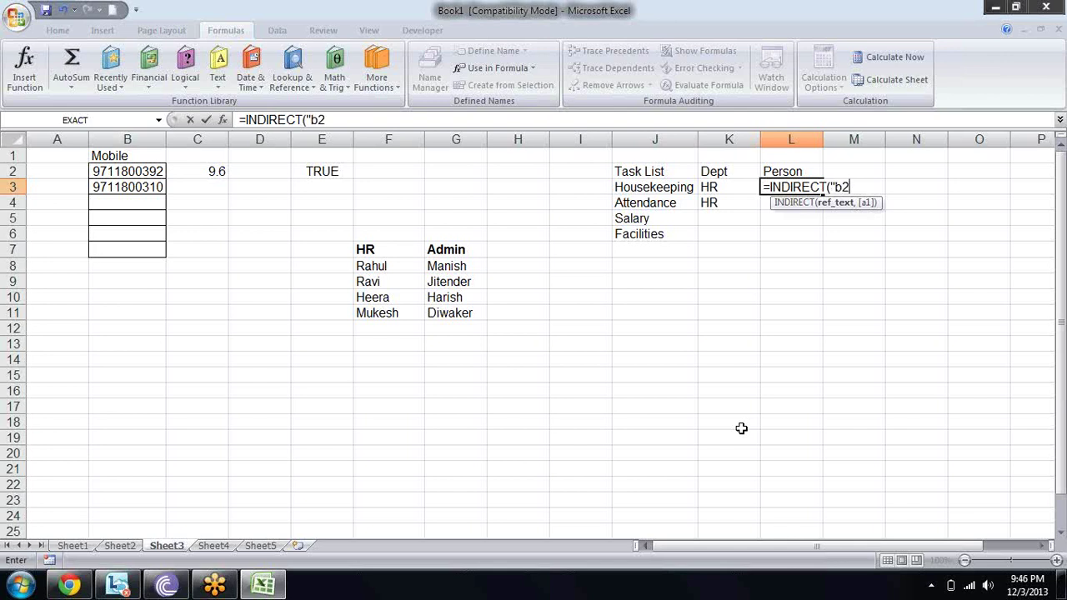
{"action": "type", "text": ")"}
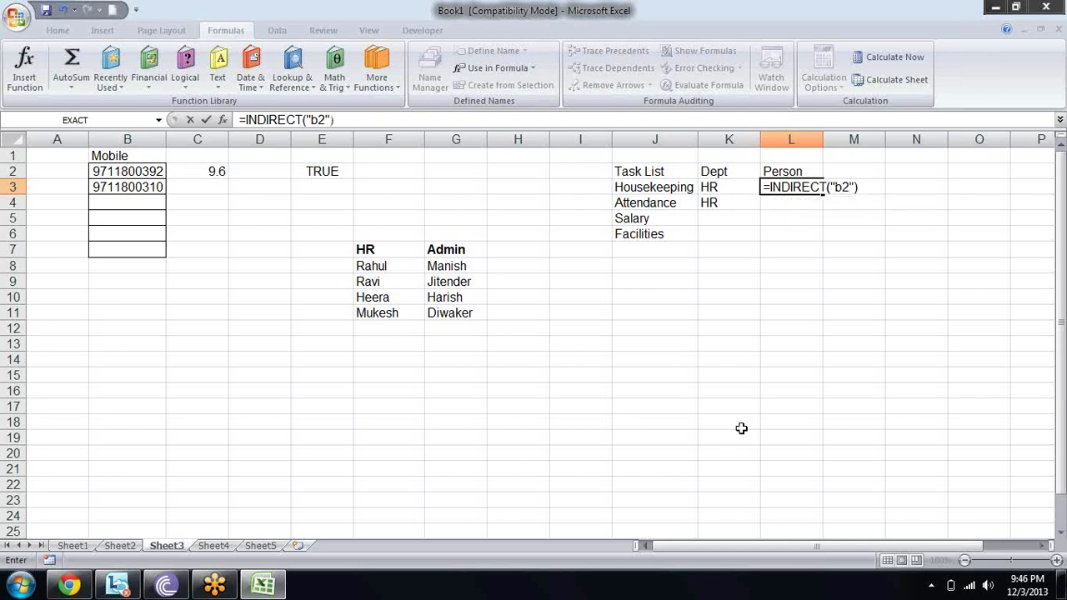
{"action": "key", "text": "Return"}
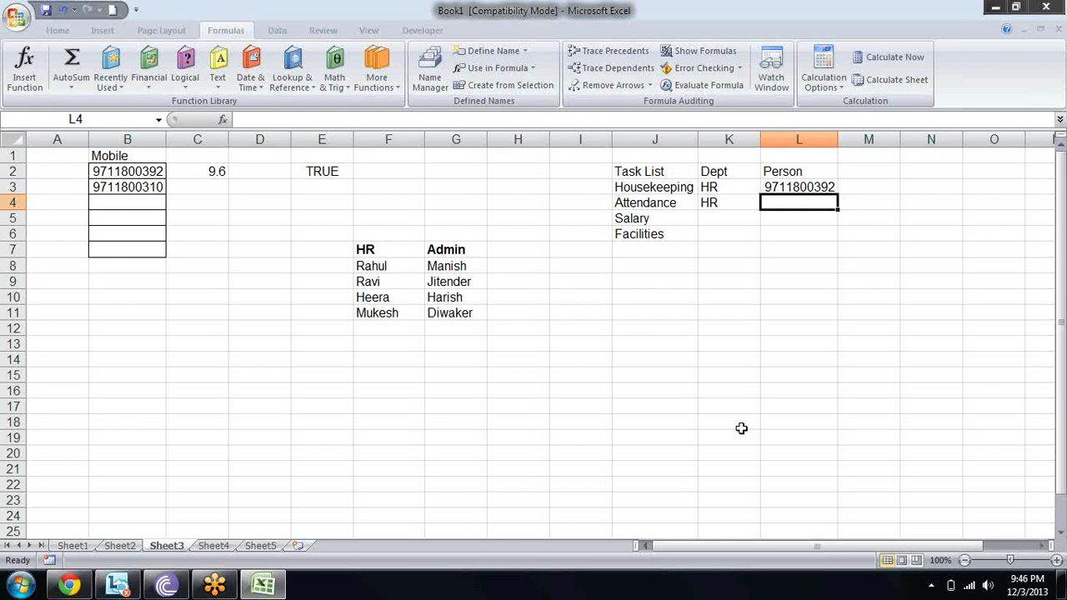
{"action": "key", "text": "Up"}
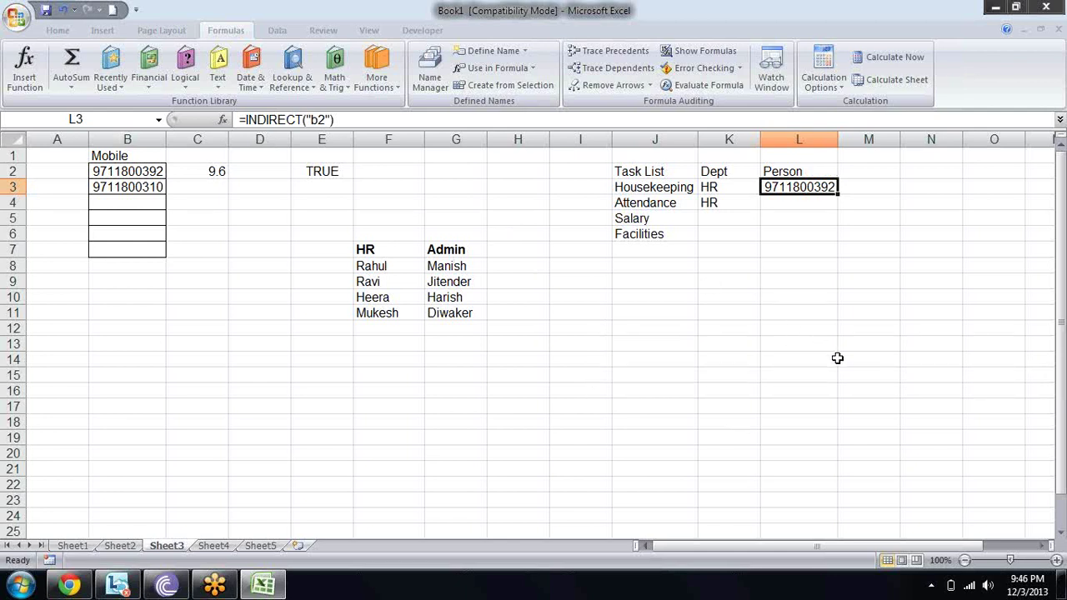
{"action": "left_click", "coordinate": [732, 188]}
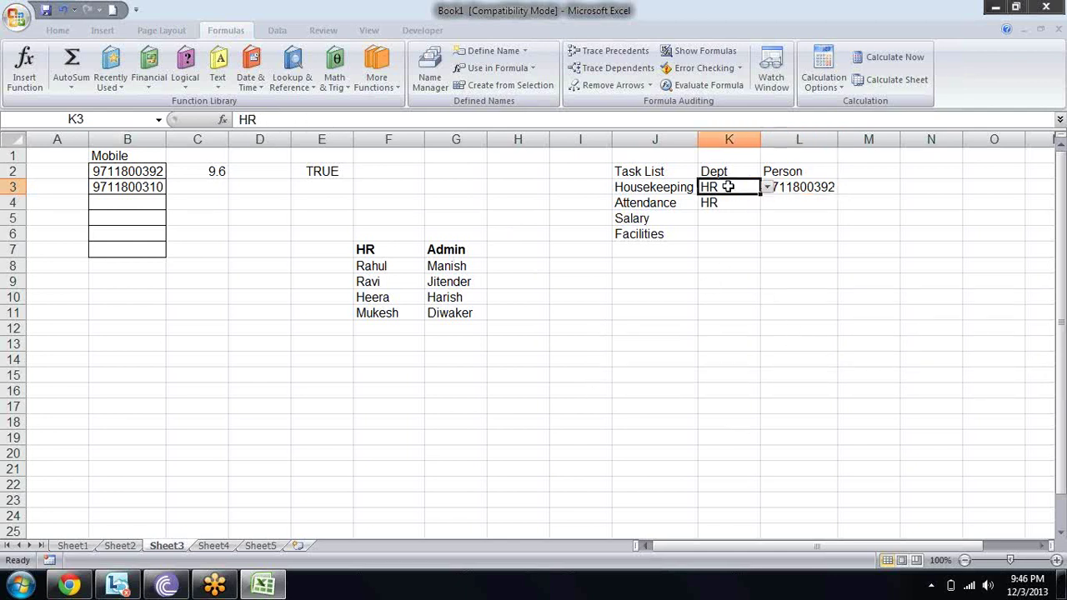
{"action": "left_click", "coordinate": [807, 191]}
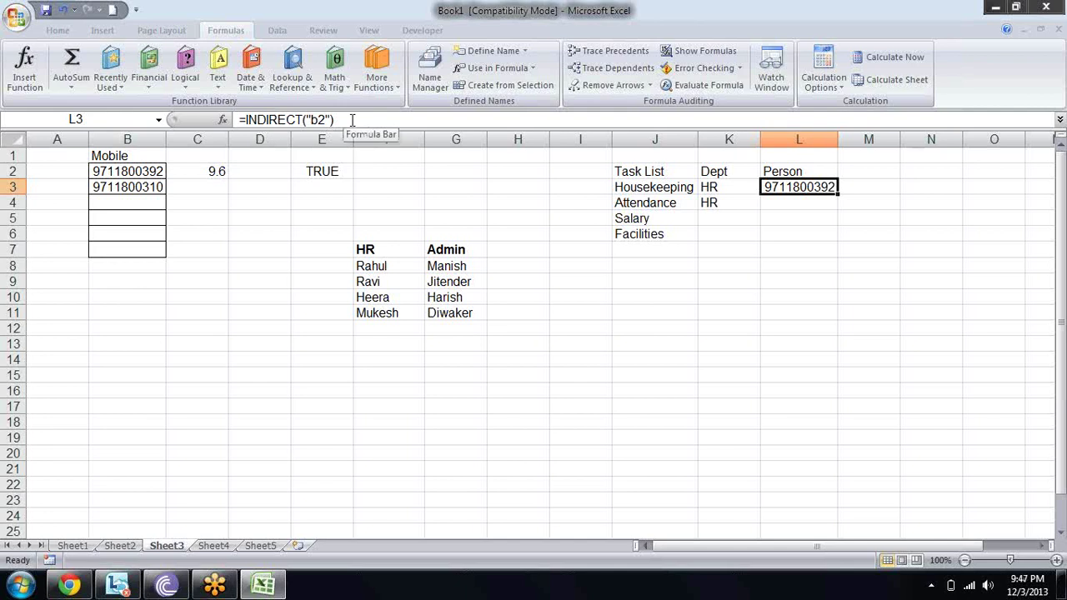
- Change L3's formula to =INDIRECT(K3), then clear it after it returns #VALUE!
{"action": "key", "text": "F2"}
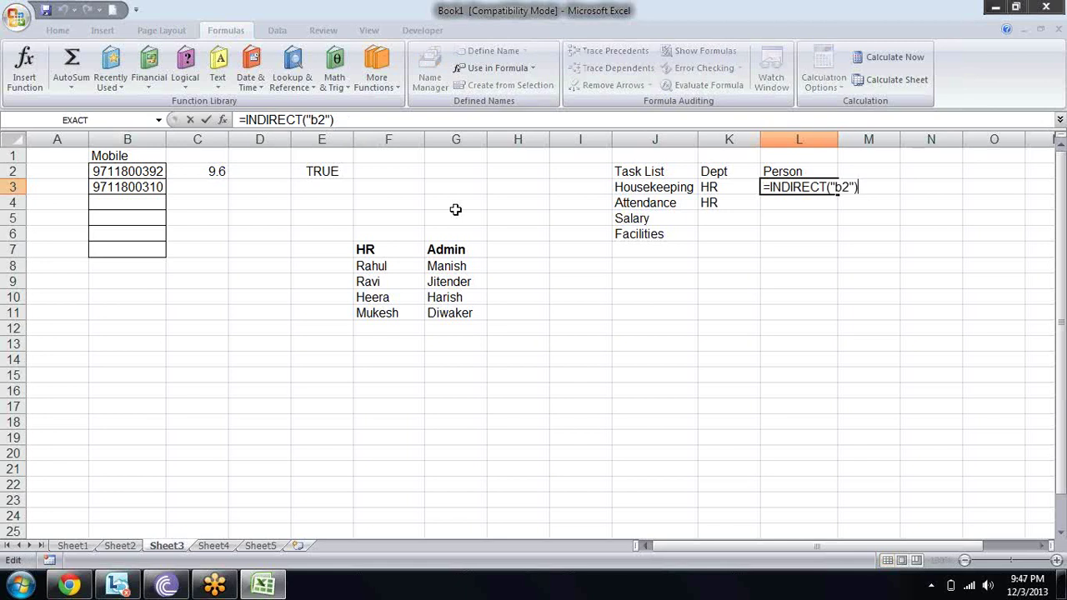
{"action": "key", "text": "Left"}
{"action": "key", "text": "BackSpace"}
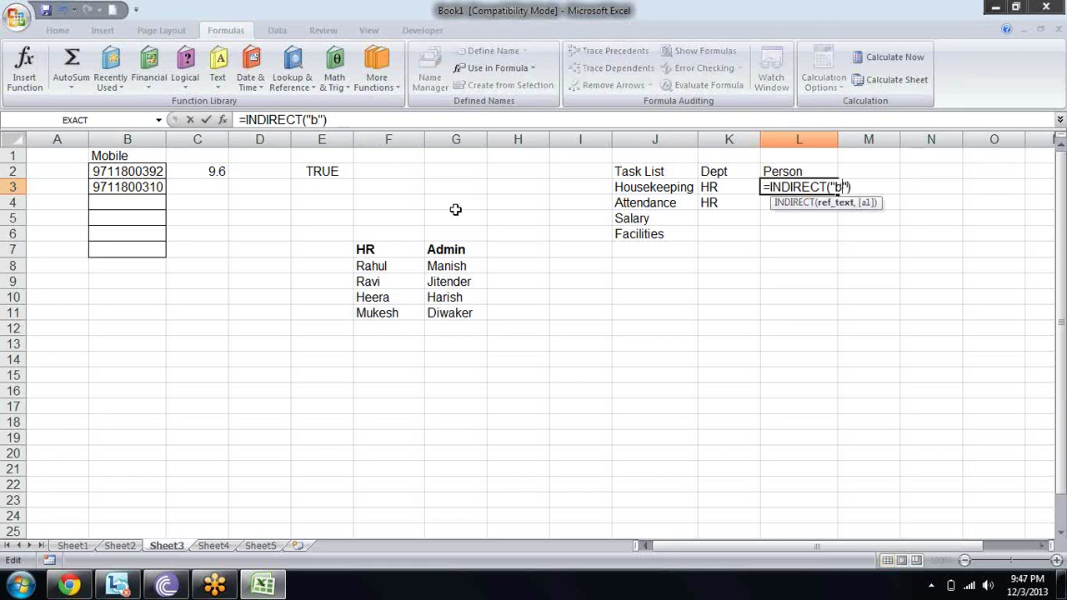
{"action": "key", "text": "BackSpace"}
{"action": "key", "text": "BackSpace"}
{"action": "key", "text": "Delete"}
{"action": "left_click", "coordinate": [716, 187]}
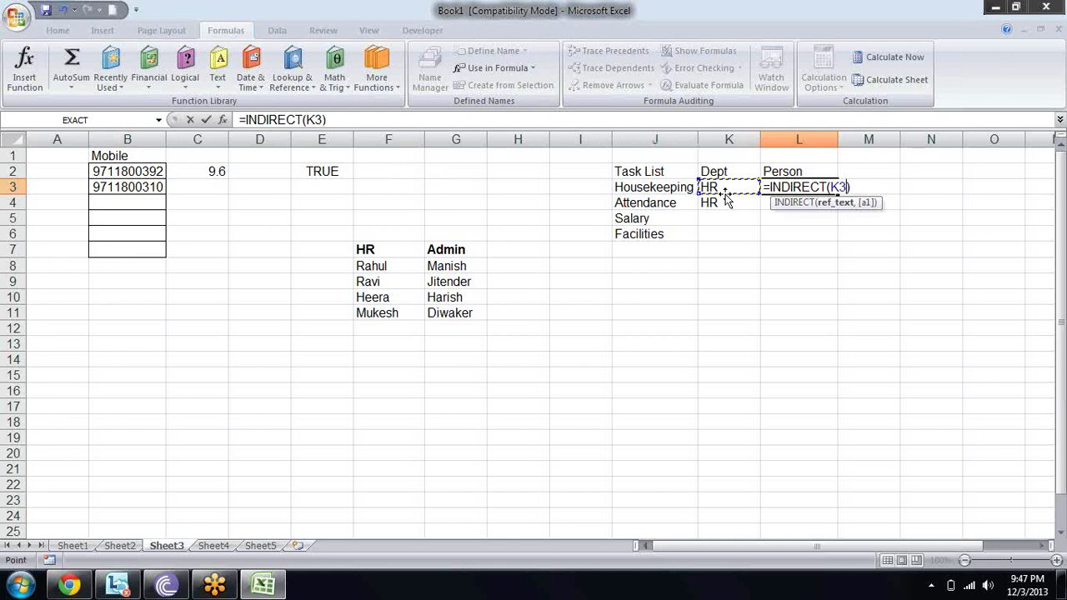
{"action": "key", "text": "Return"}
{"action": "left_click", "coordinate": [786, 190]}
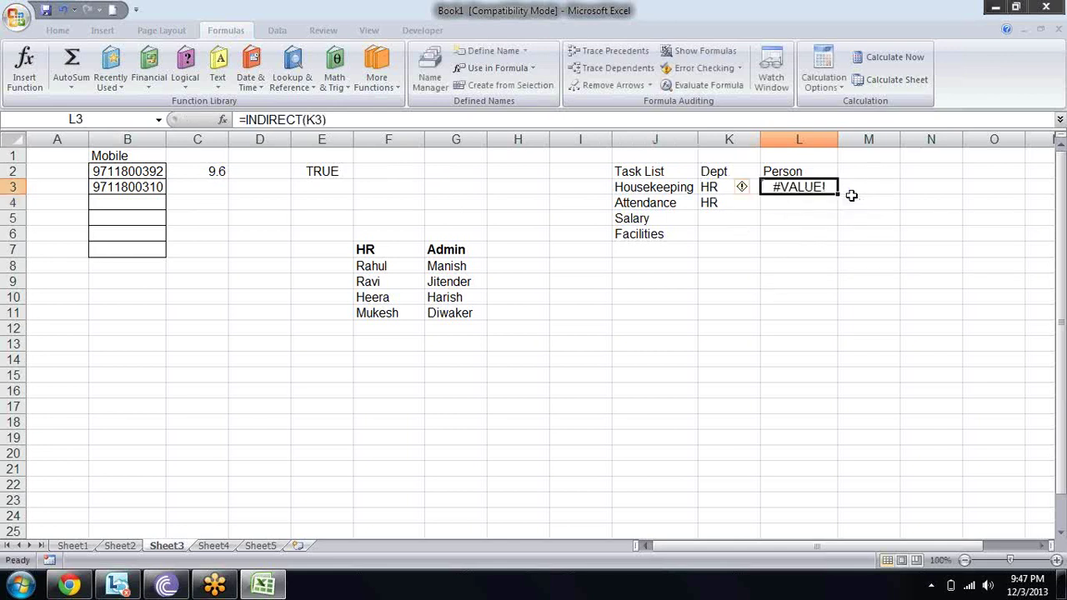
{"action": "left_click_drag", "start_coordinate": [338, 119], "coordinate": [221, 119]}
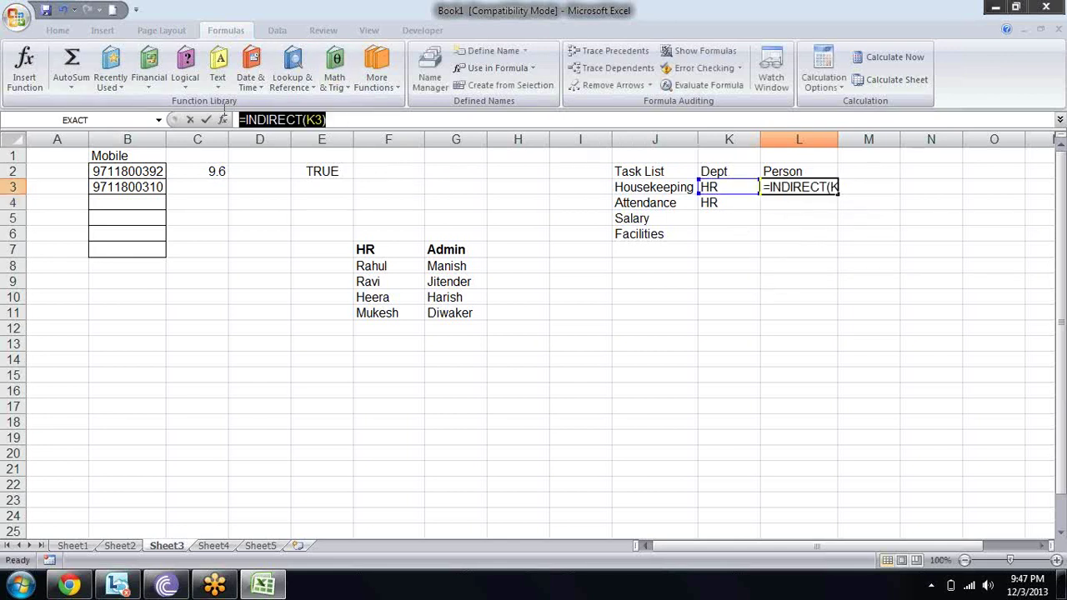
{"action": "key", "text": "Escape"}
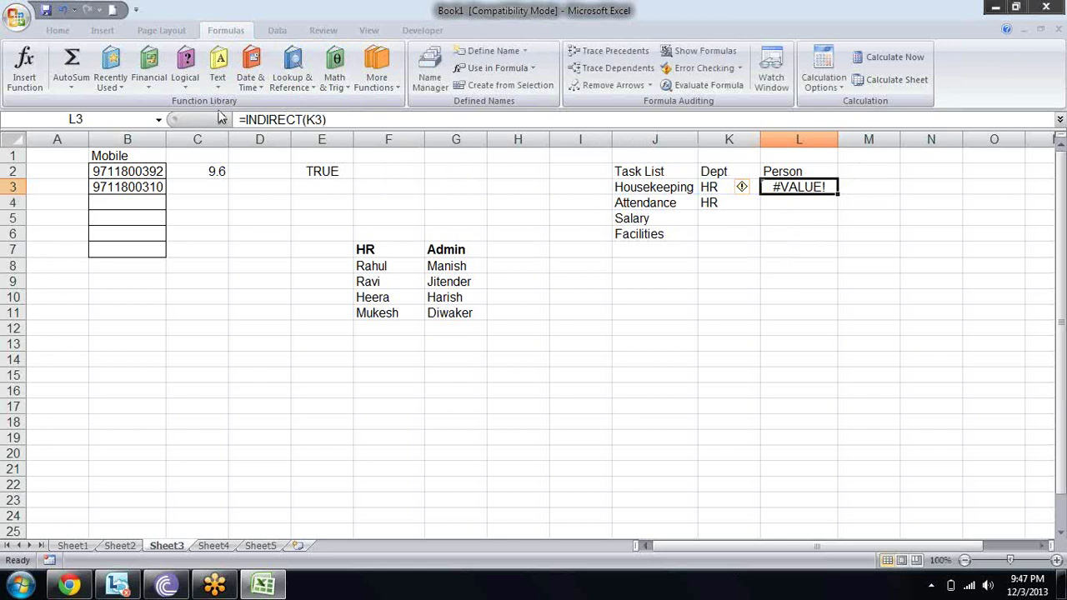
{"action": "key", "text": "Delete"}
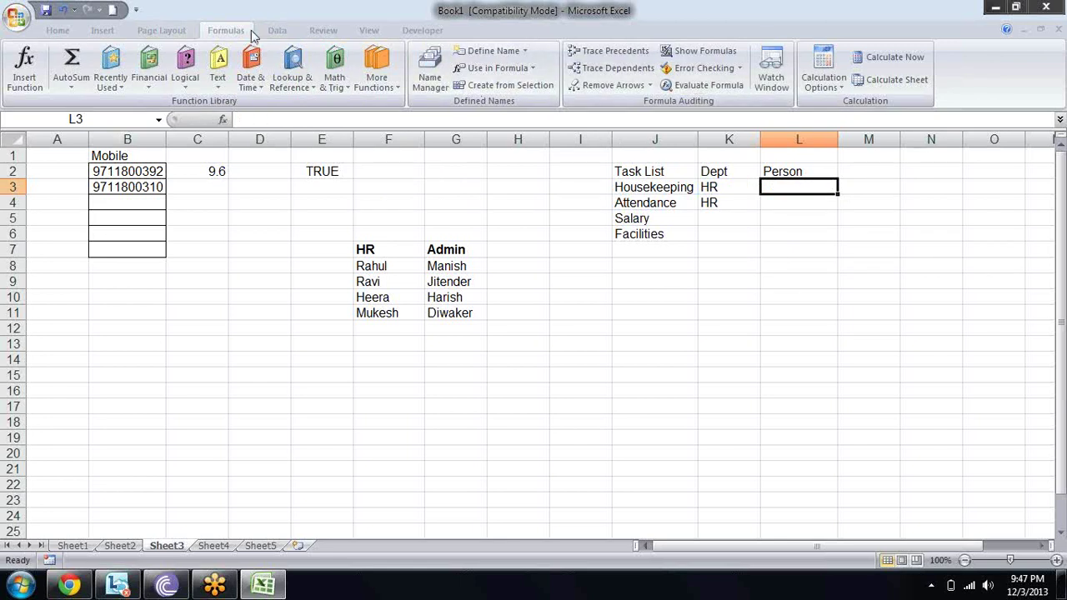
- Add a Custom data validation rule with formula =INDIRECT(K3) to cell L3
{"action": "left_click", "coordinate": [277, 30]}
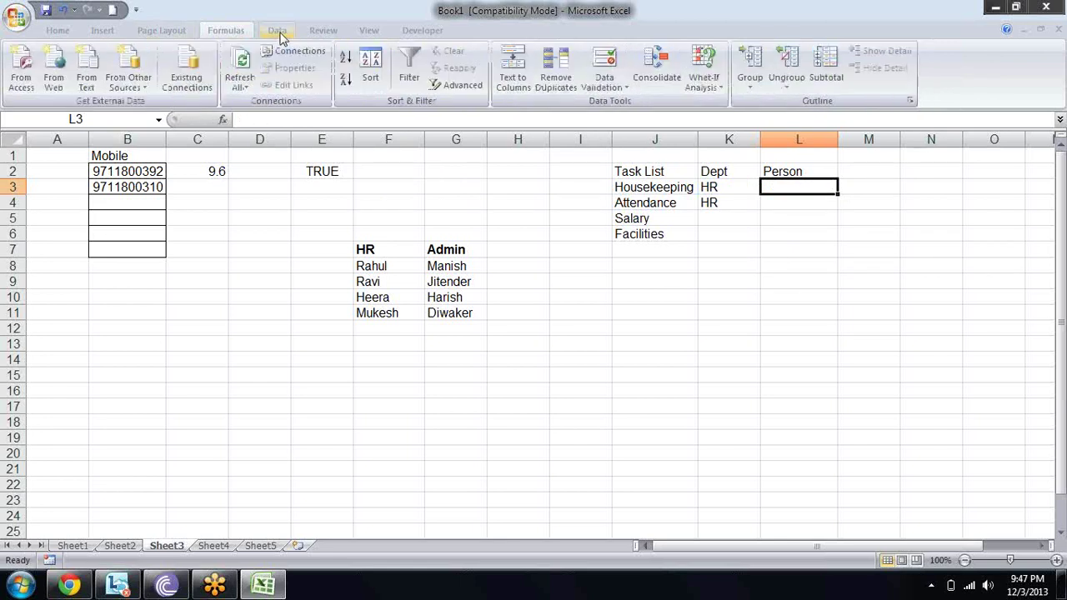
{"action": "left_click", "coordinate": [613, 68]}
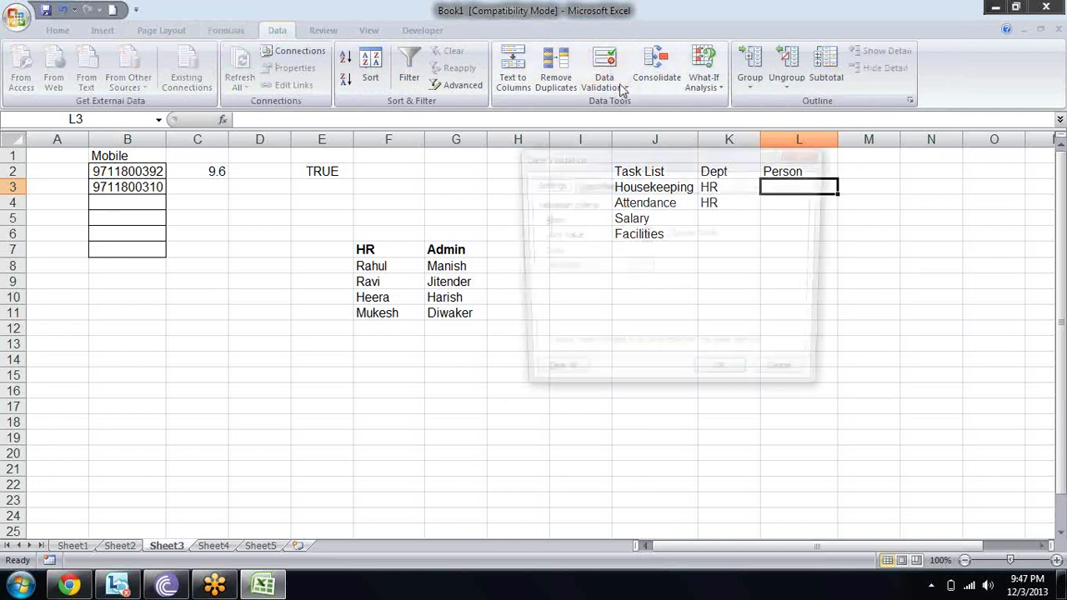
{"action": "left_click", "coordinate": [646, 236]}
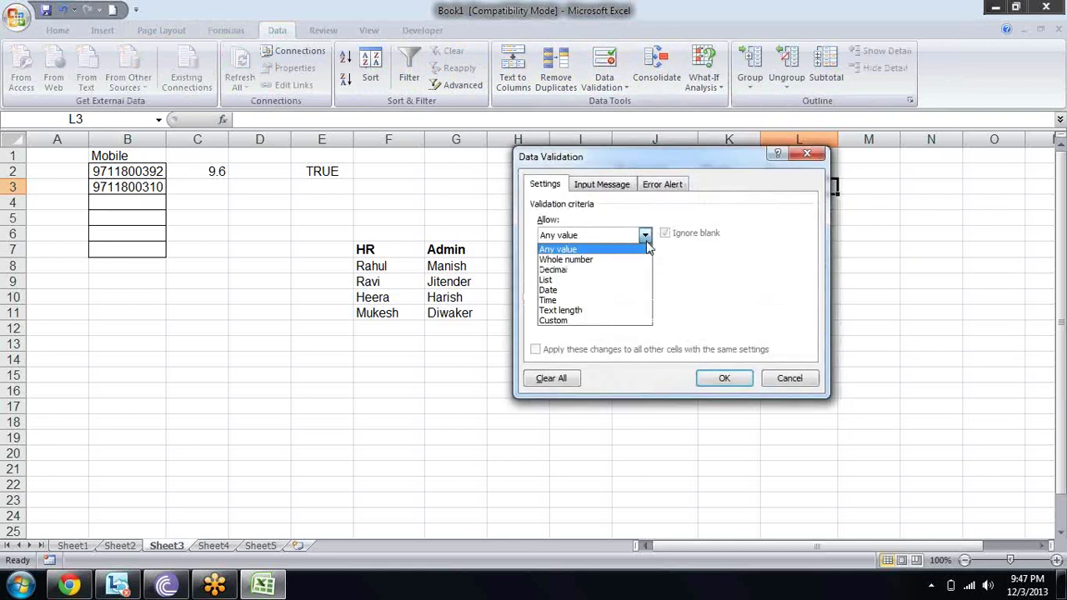
{"action": "left_click", "coordinate": [621, 327]}
{"action": "left_click", "coordinate": [631, 300]}
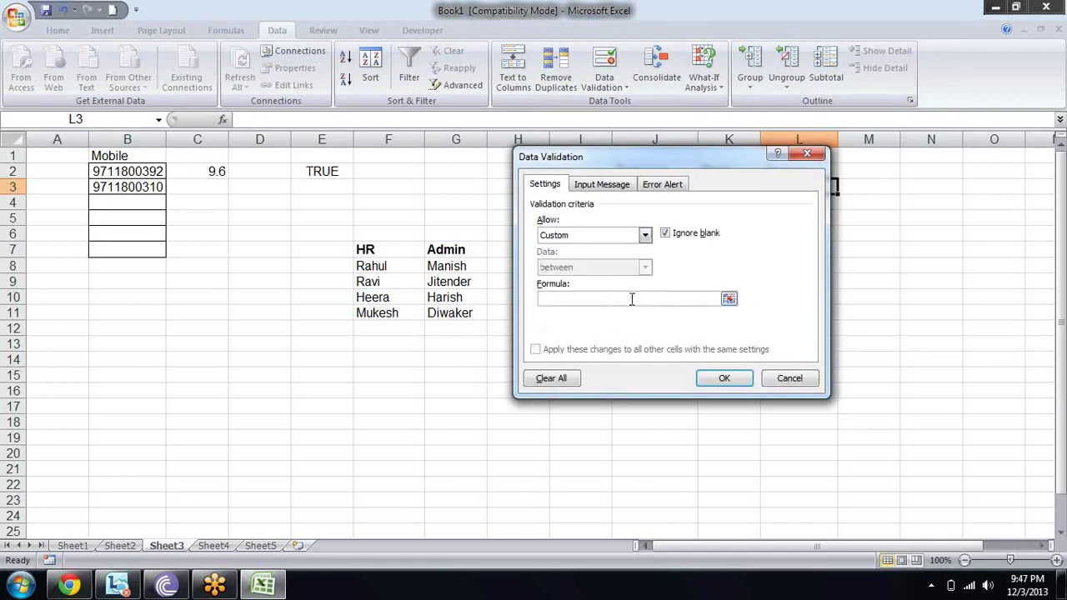
{"action": "type", "text": "=INDIRECT(K3)"}
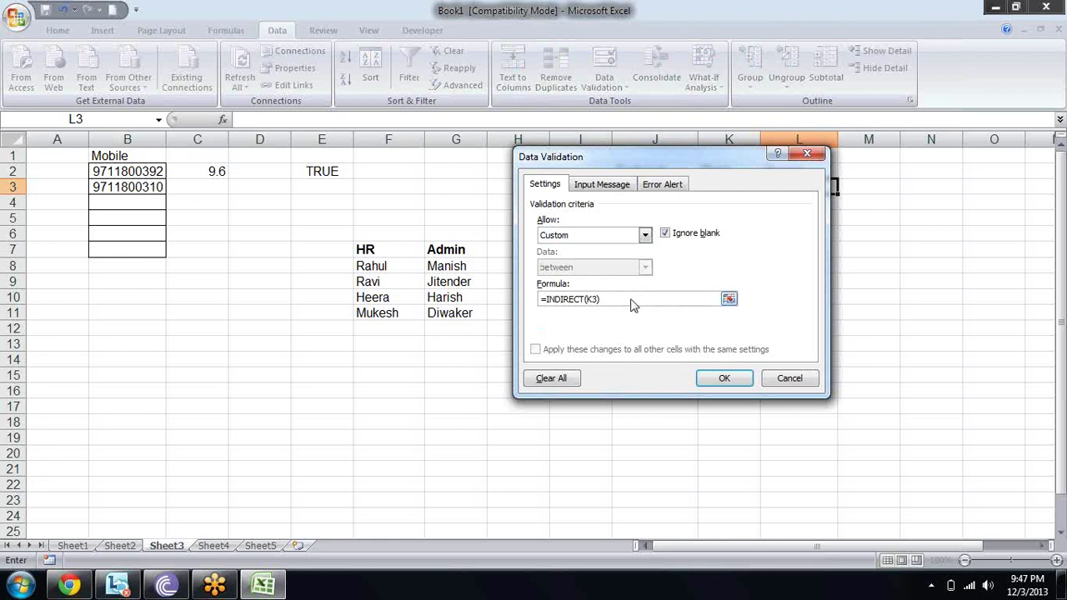
{"action": "left_click", "coordinate": [724, 380]}
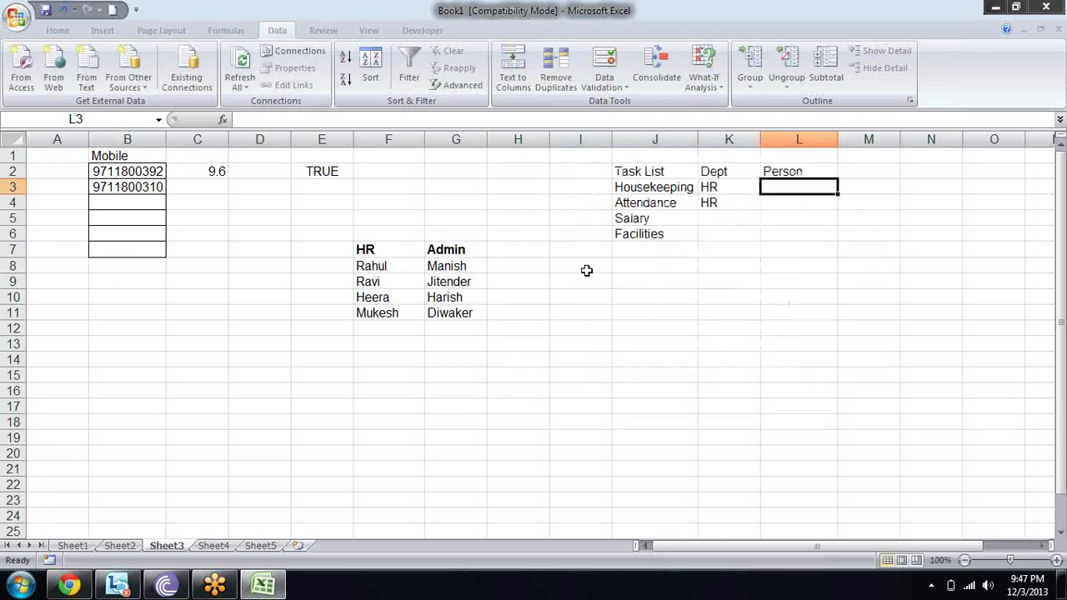
- Copy L3 and try Paste Special on L4:L6 without applying anything
{"action": "key", "text": "ctrl+c"}
{"action": "key", "text": "Down"}
{"action": "key", "text": "shift+Down"}
{"action": "key", "text": "shift+Down"}
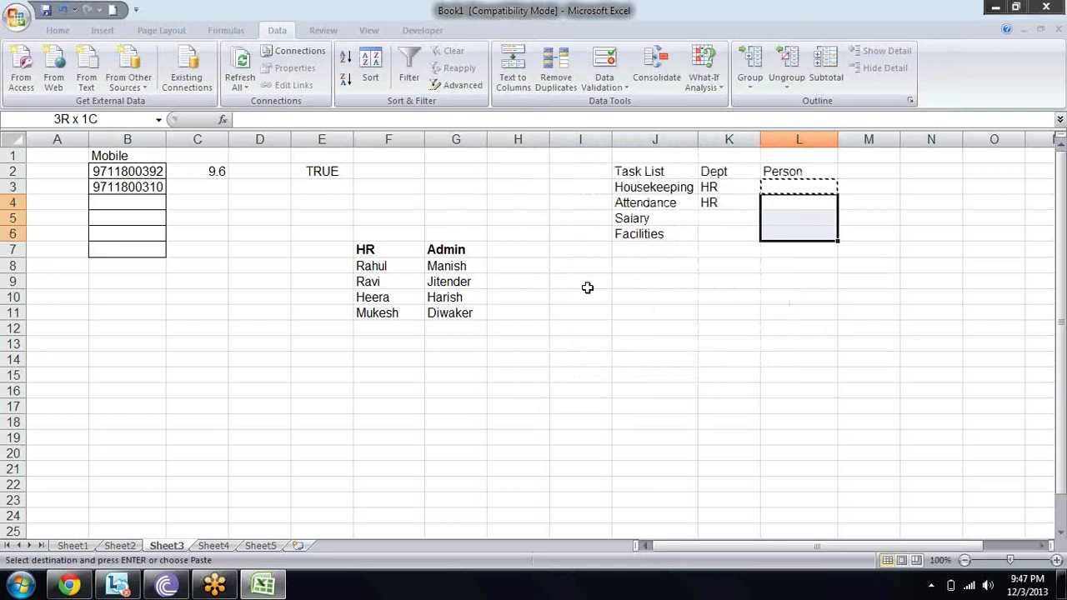
{"action": "key", "text": "alt+e"}
{"action": "key", "text": "s"}
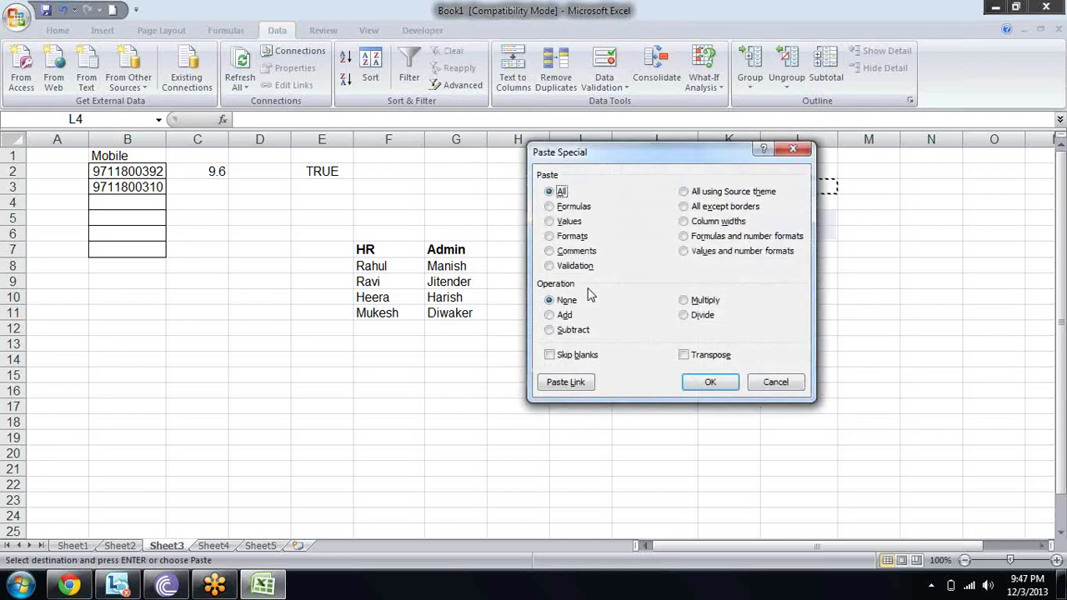
{"action": "key", "text": "Return"}
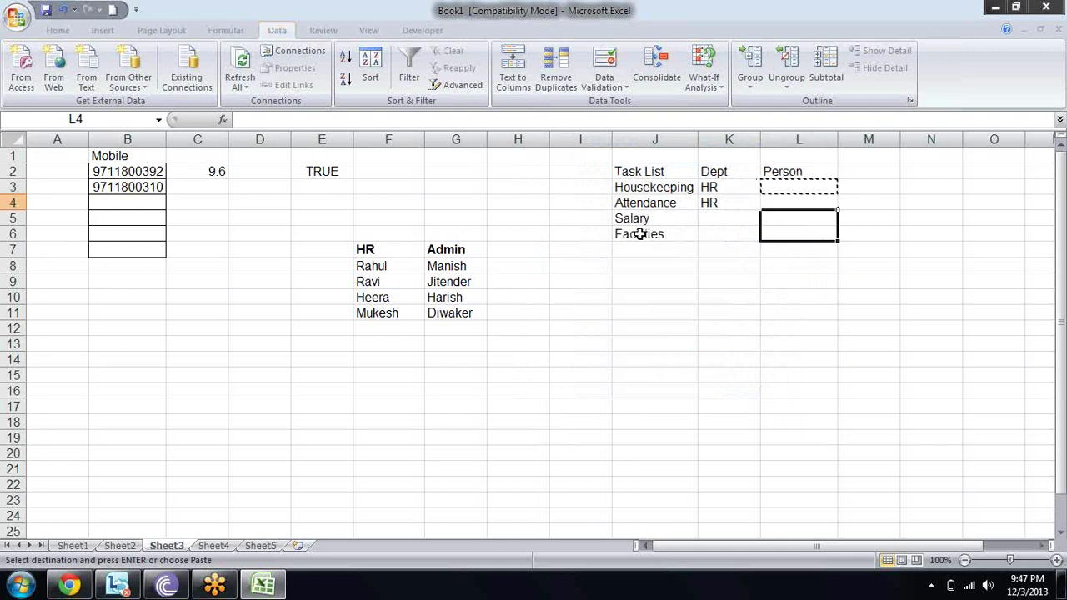
- Reselect L4:L6 and paste only L3's validation rule onto them
{"action": "key", "text": "Right"}
{"action": "key", "text": "Right"}
{"action": "key", "text": "Left"}
{"action": "key", "text": "Left"}
{"action": "key", "text": "Down"}
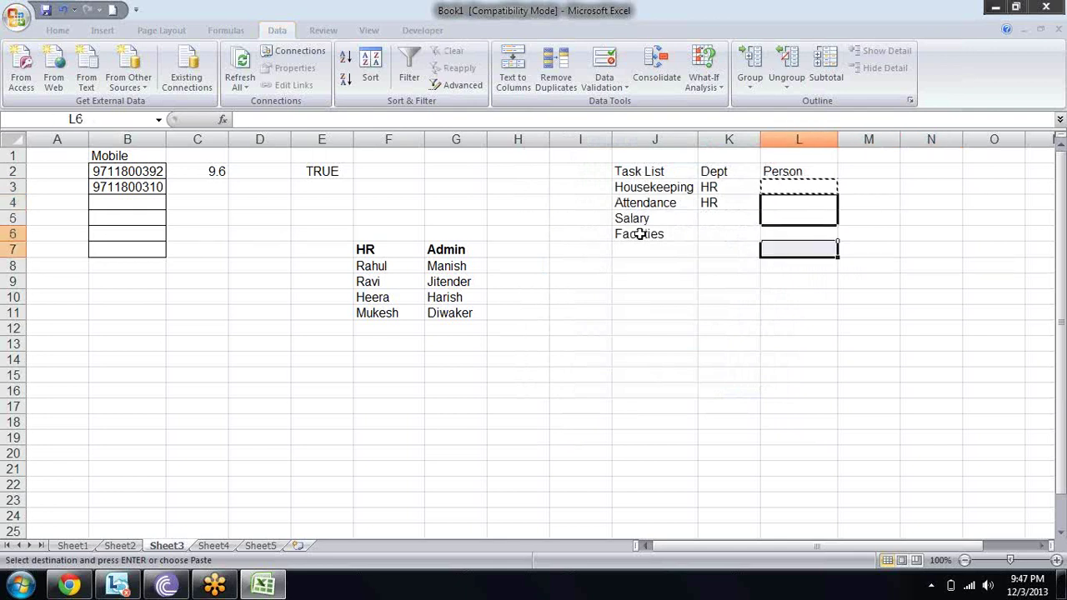
{"action": "key", "text": "Up"}
{"action": "key", "text": "shift+Down"}
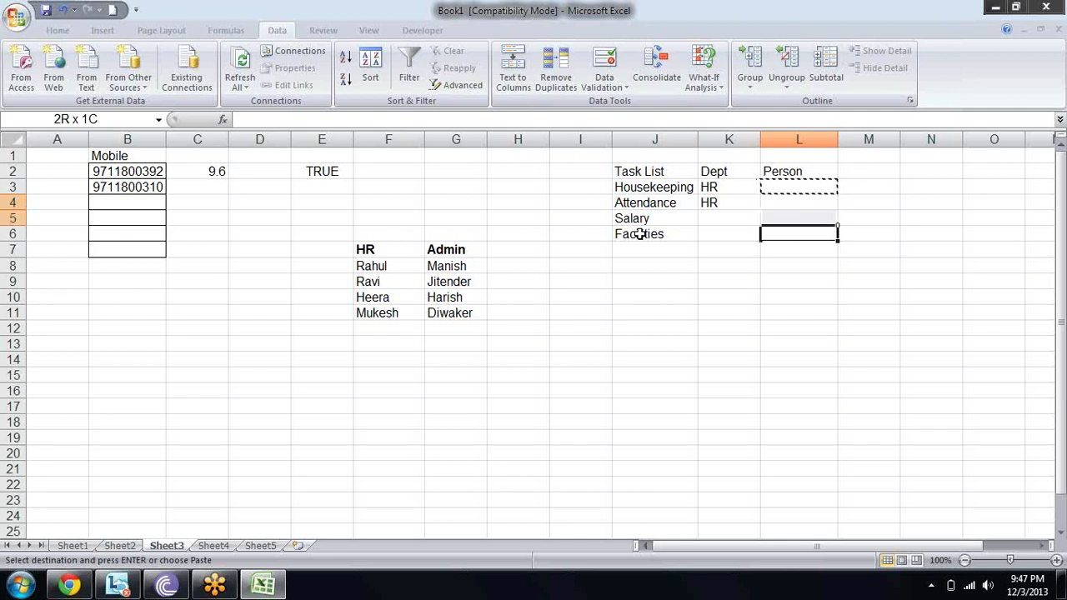
{"action": "key", "text": "shift+Down"}
{"action": "key", "text": "shift+Down"}
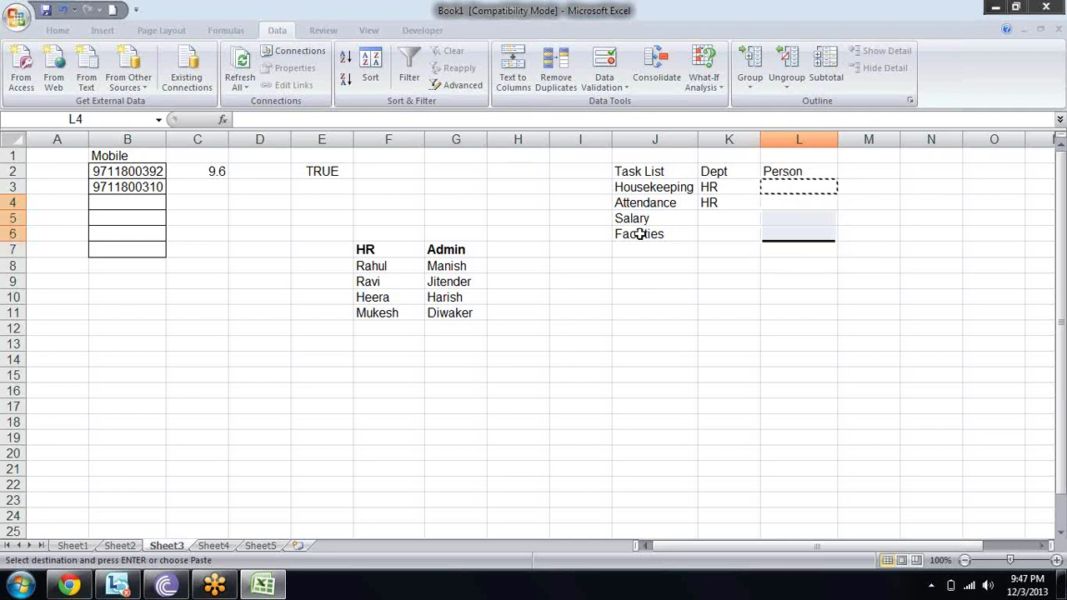
{"action": "key", "text": "ctrl+alt+v"}
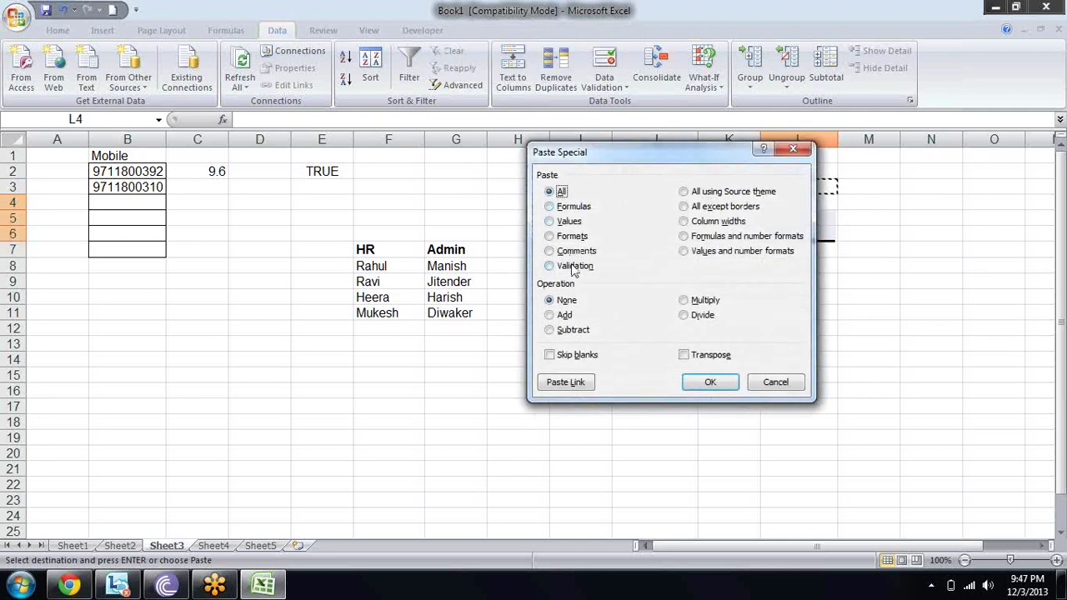
{"action": "left_click", "coordinate": [571, 265]}
{"action": "key", "text": "Return"}
- Cancel the copy marquee and return to the Housekeeping Dept cell K3
{"action": "key", "text": "Right"}
{"action": "key", "text": "Right"}
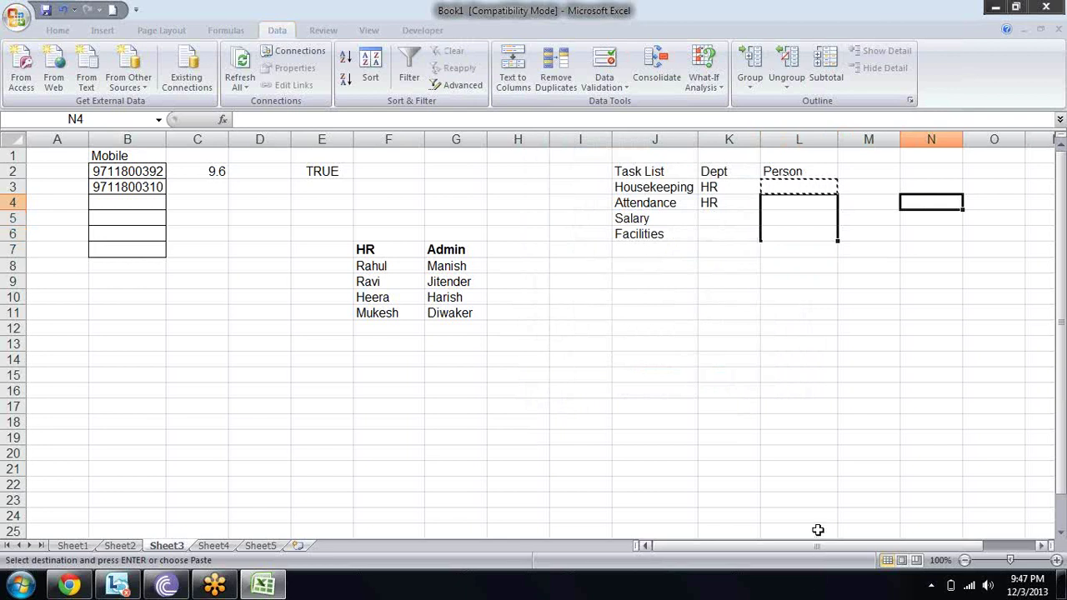
{"action": "mouse_move", "coordinate": [815, 546]}
{"action": "left_mouse_down"}
{"action": "mouse_move", "coordinate": [831, 534]}
{"action": "mouse_move", "coordinate": [781, 533]}
{"action": "left_mouse_up"}
{"action": "key", "text": "Escape"}
{"action": "key", "text": "Left"}
{"action": "key", "text": "Left"}
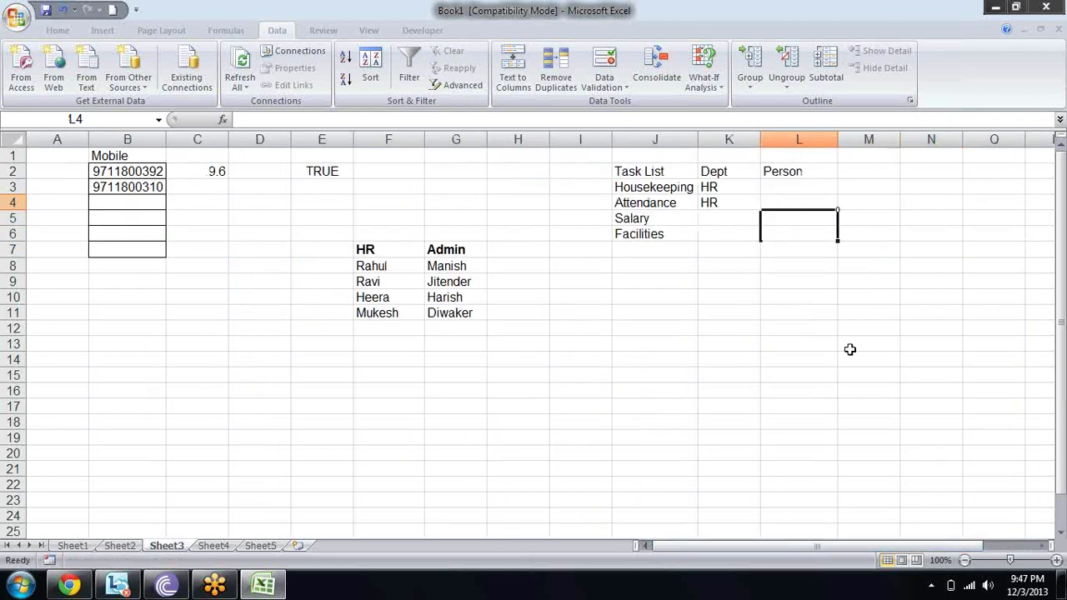
{"action": "key", "text": "Left"}
{"action": "key", "text": "Up"}
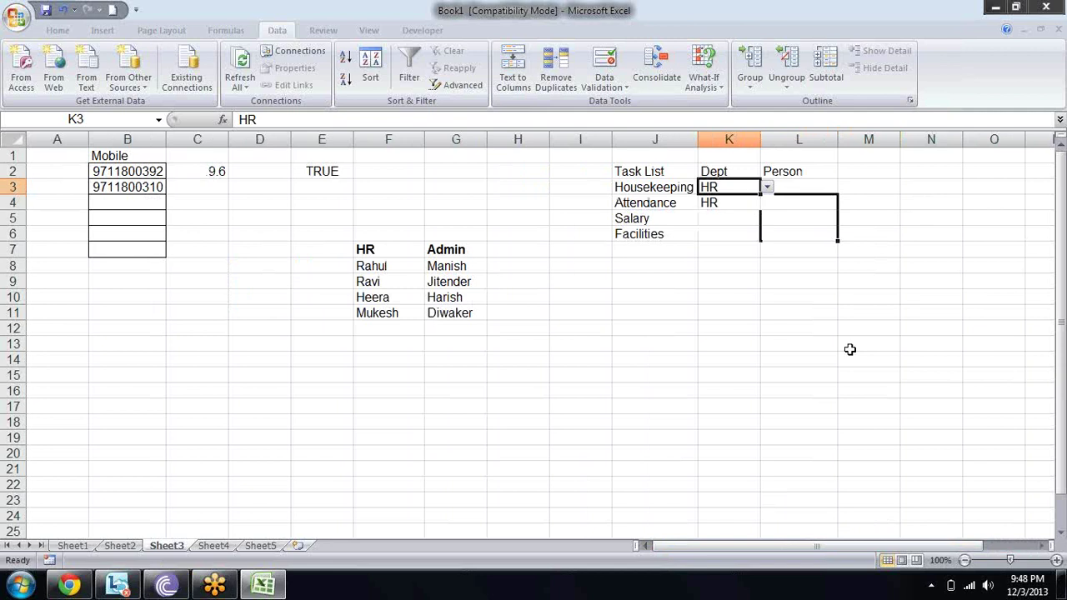
- Set K3's Dept to Admin and verify L3 still has the =INDIRECT(K3) validation rule
{"action": "left_click", "coordinate": [766, 188]}
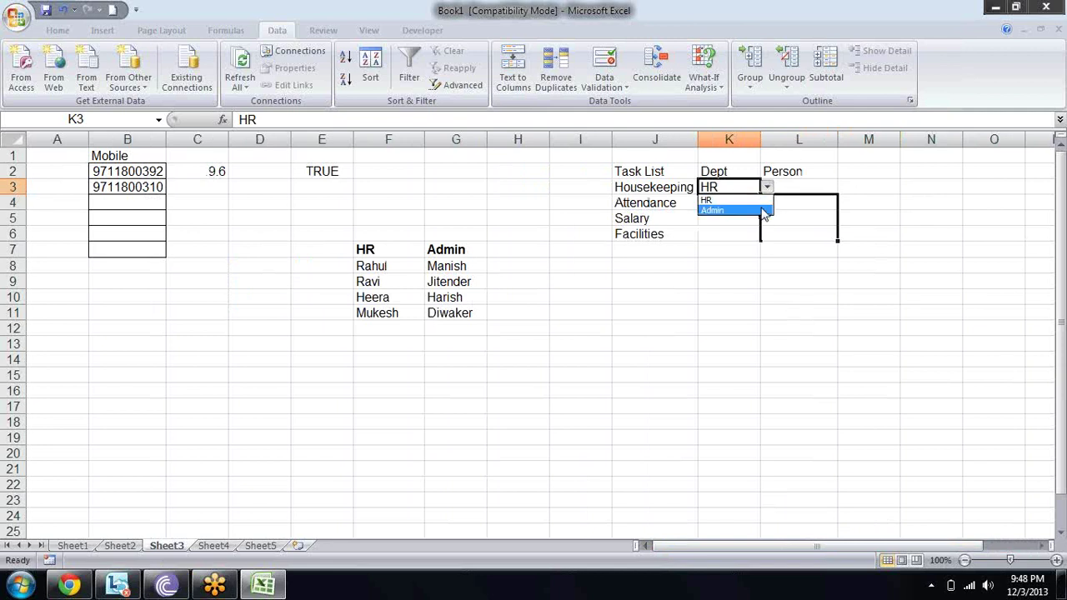
{"action": "left_click", "coordinate": [734, 210]}
{"action": "left_click", "coordinate": [813, 188]}
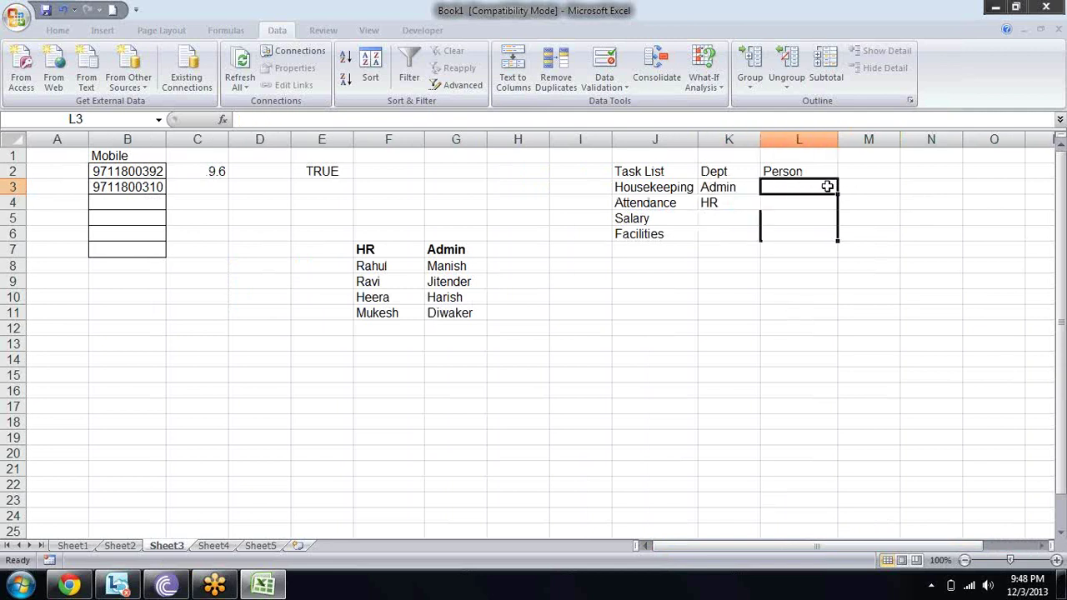
{"action": "left_click", "coordinate": [604, 62]}
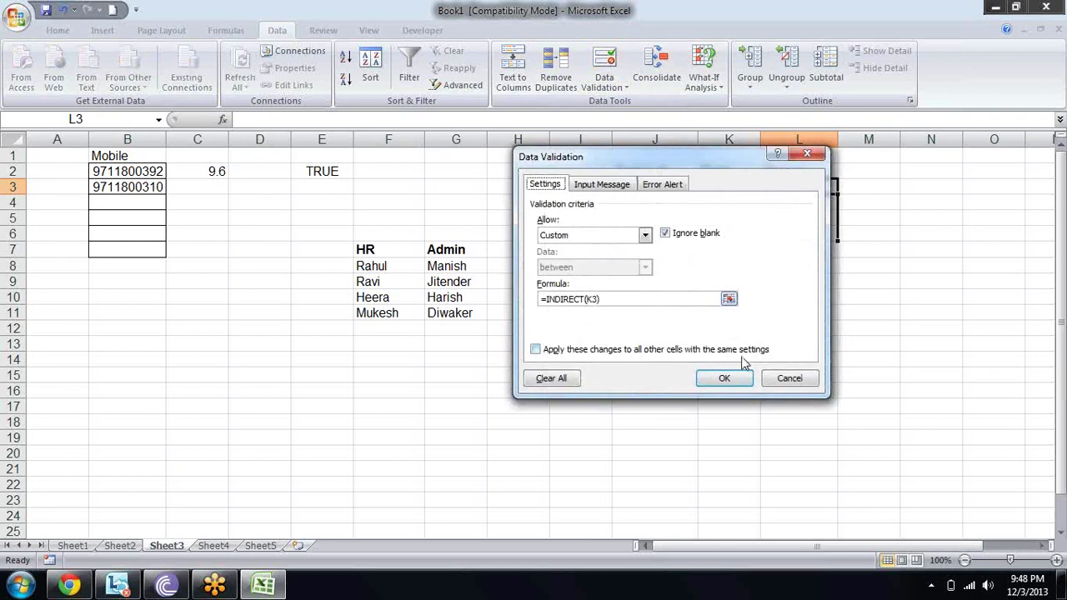
{"action": "left_click", "coordinate": [724, 379]}
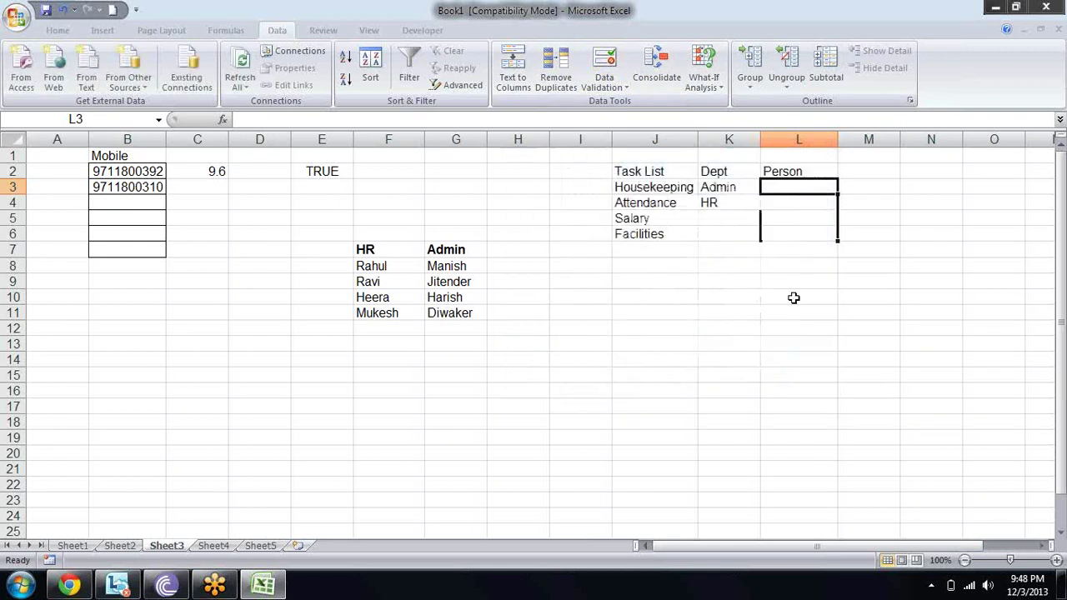
{"action": "left_click", "coordinate": [742, 186]}
{"action": "left_click", "coordinate": [816, 185]}
{"action": "double_click", "coordinate": [817, 185]}
{"action": "key", "text": "Escape"}
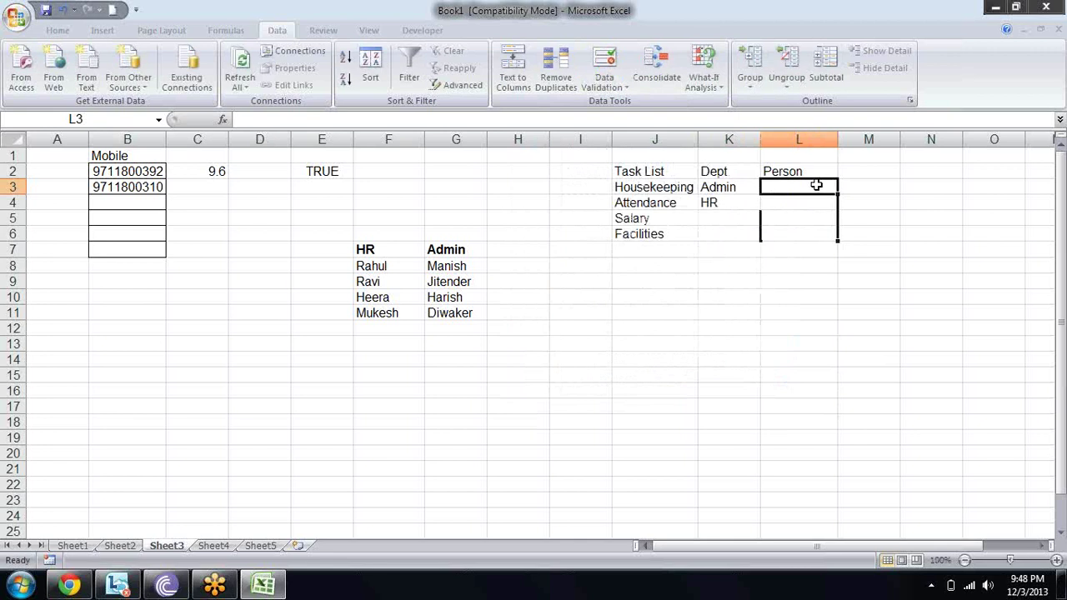
- Delete column L holding the Person heading and select cell L3
{"action": "right_click", "coordinate": [818, 139]}
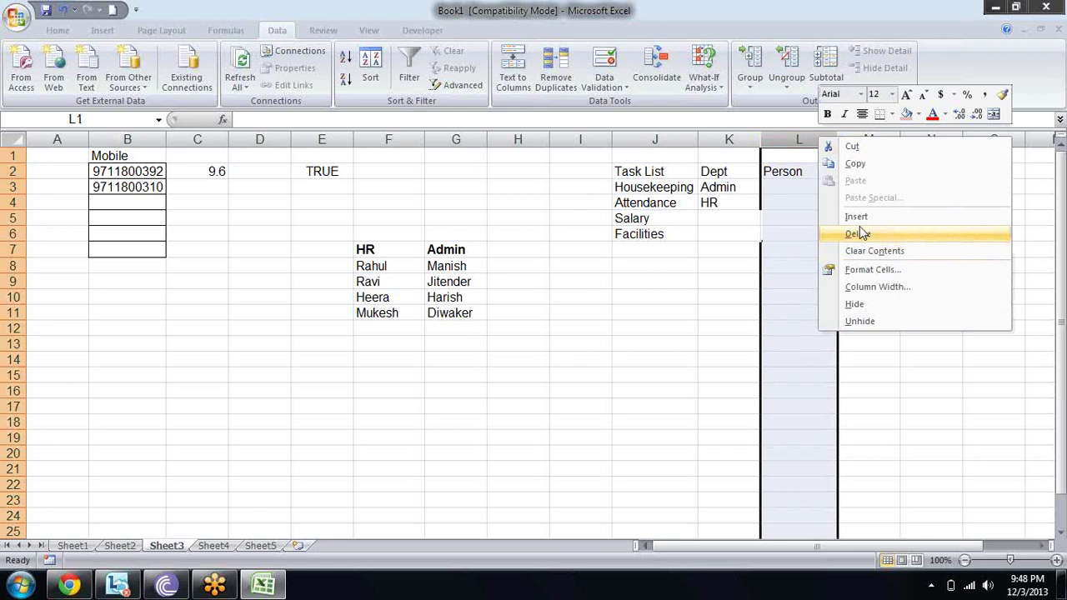
{"action": "left_click", "coordinate": [859, 234]}
{"action": "left_click", "coordinate": [855, 237]}
{"action": "left_click", "coordinate": [789, 170]}
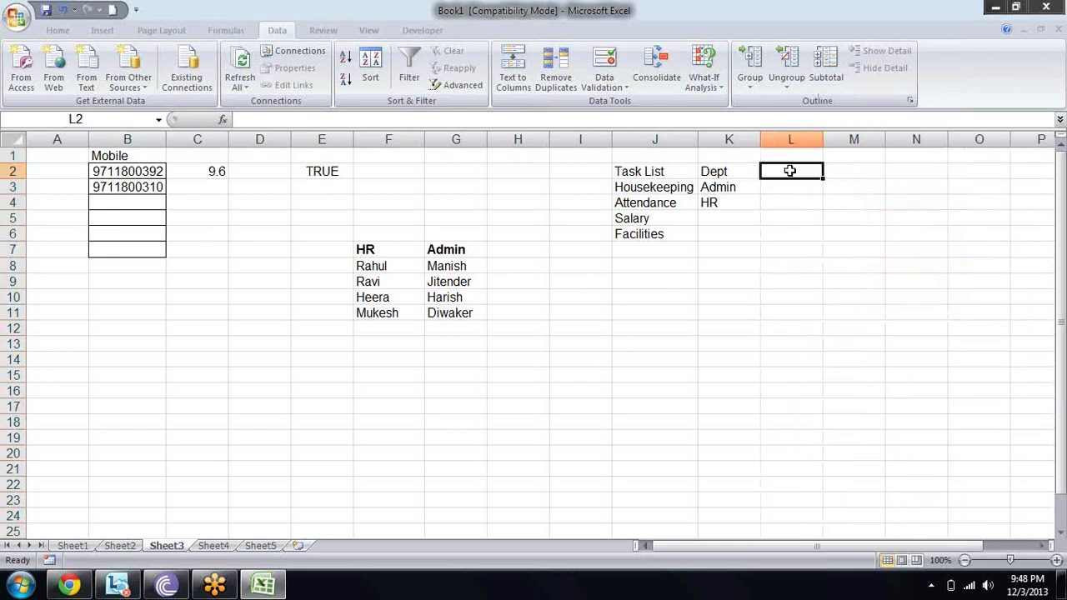
{"action": "left_click", "coordinate": [792, 186]}
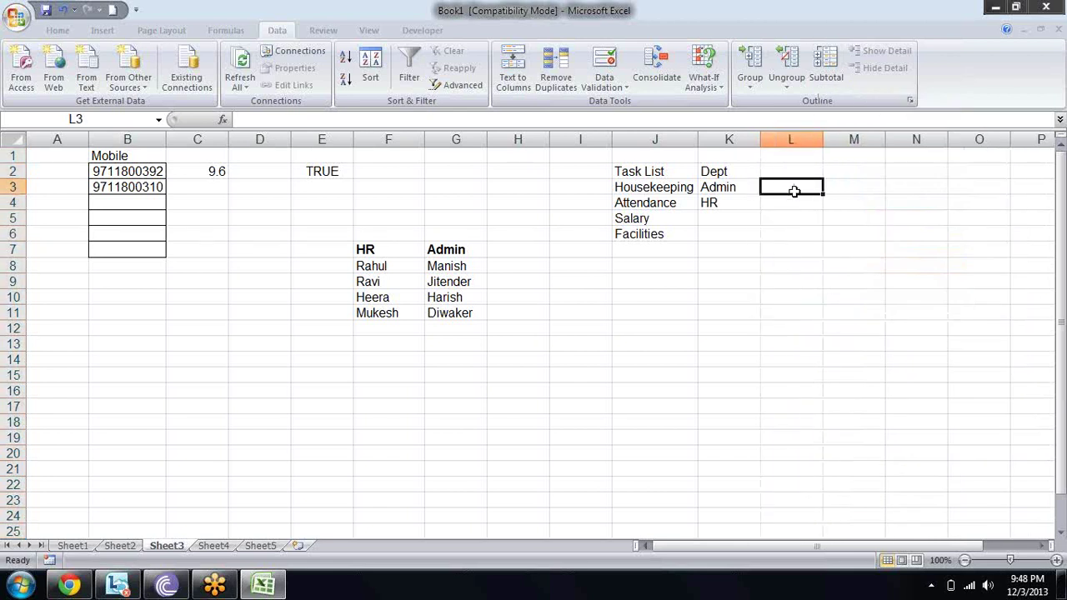
- Re-enter L3's Custom validation rule as =INDIRECT(K3)
{"action": "left_click", "coordinate": [604, 65]}
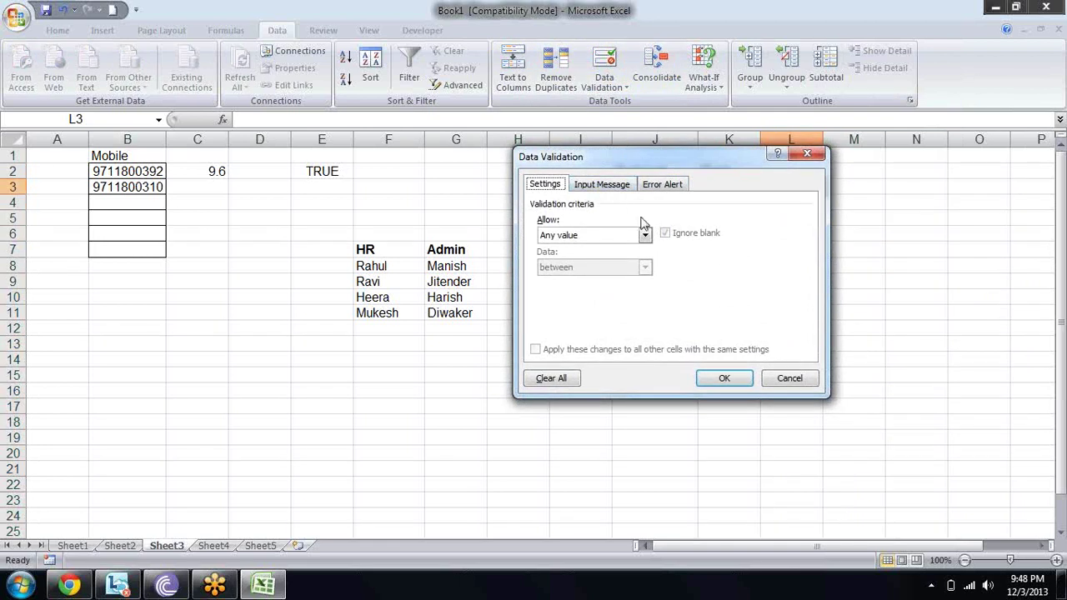
{"action": "left_click", "coordinate": [645, 235]}
{"action": "left_click", "coordinate": [615, 322]}
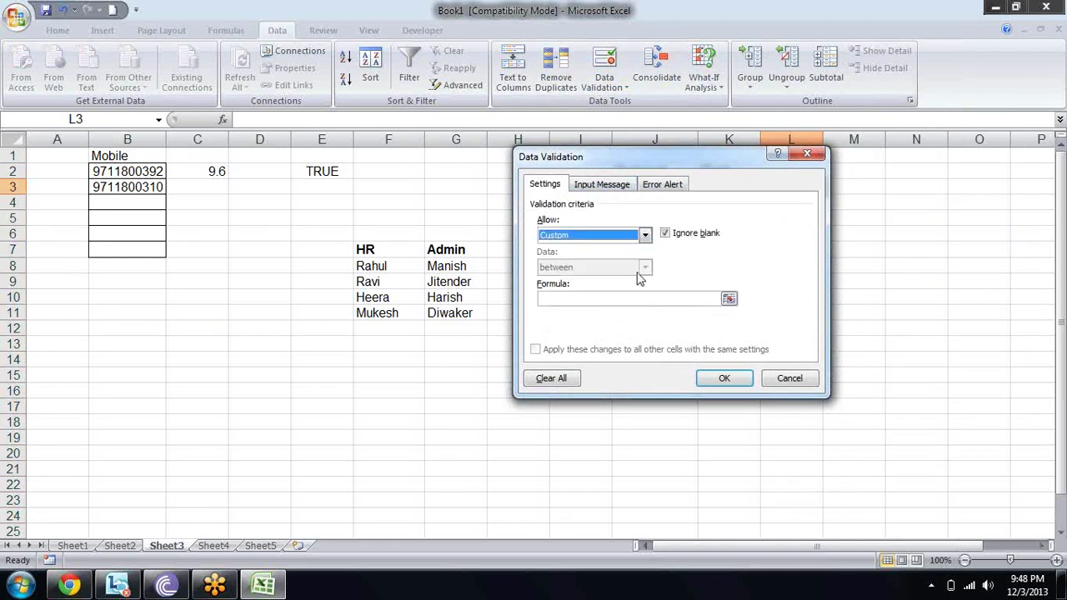
{"action": "left_click", "coordinate": [621, 300]}
{"action": "type", "text": "=indirect(k3)"}
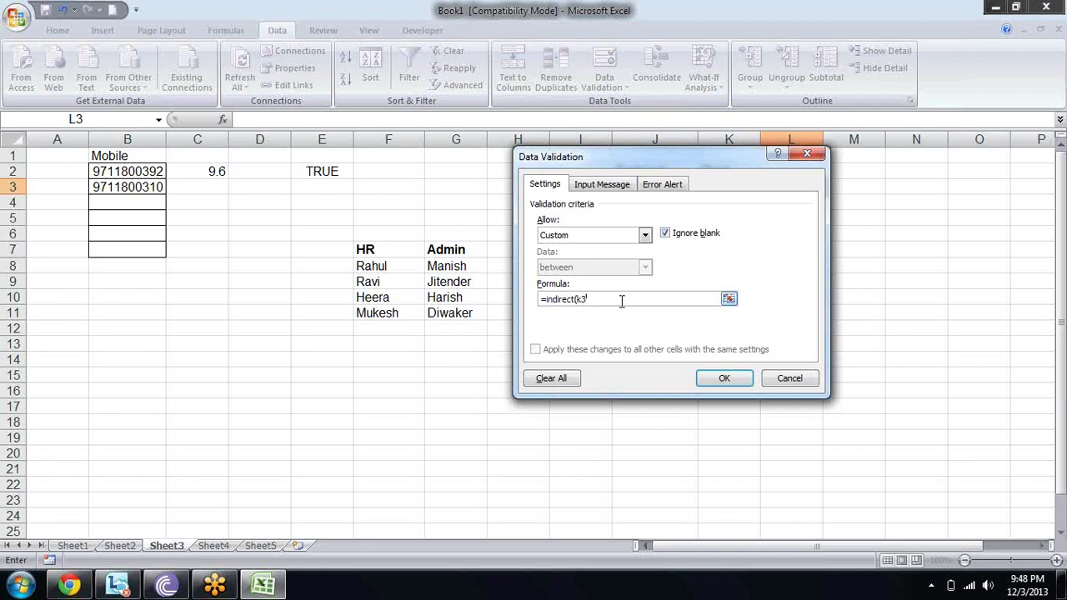
{"action": "left_click", "coordinate": [717, 380]}
{"action": "left_click", "coordinate": [830, 188]}
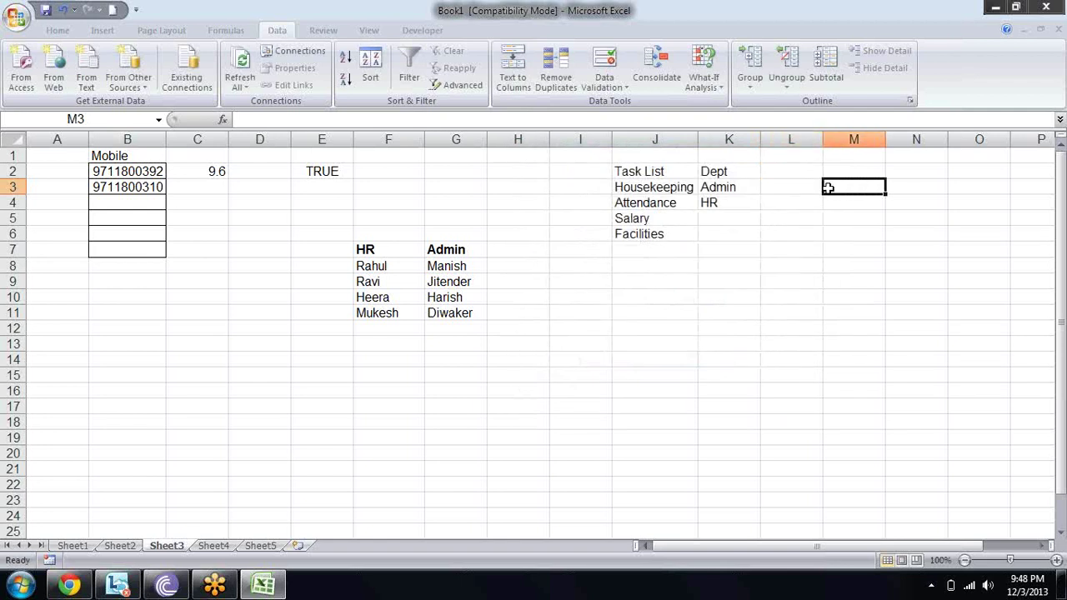
{"action": "left_click", "coordinate": [801, 185]}
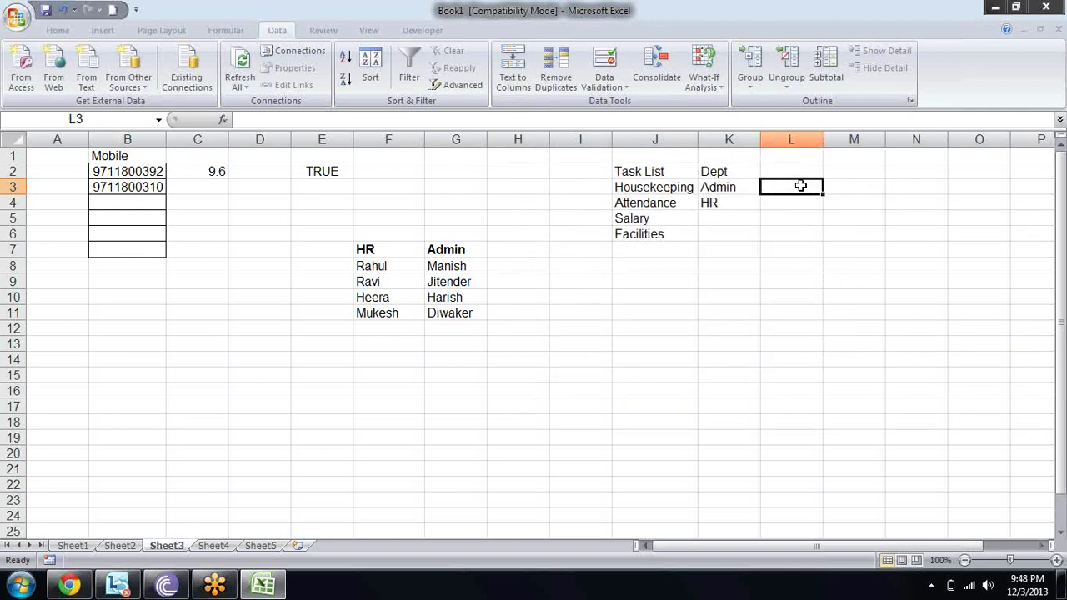
- Change L3's validation to a List sourced from =INDIRECT(K3)
{"action": "left_click", "coordinate": [732, 182]}
{"action": "left_click", "coordinate": [793, 186]}
{"action": "left_click", "coordinate": [605, 65]}
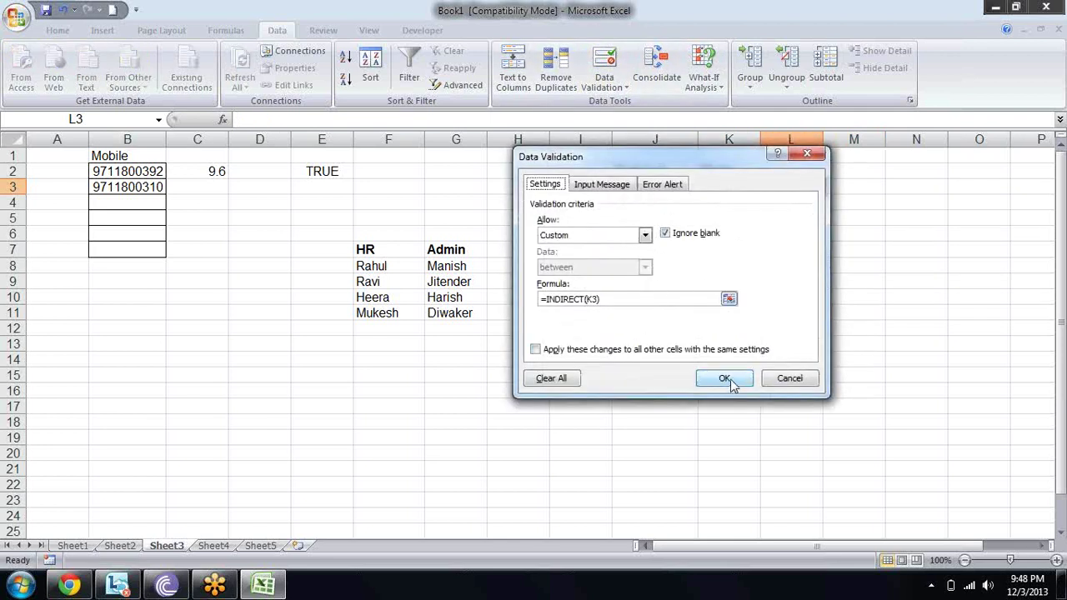
{"action": "left_click", "coordinate": [646, 236]}
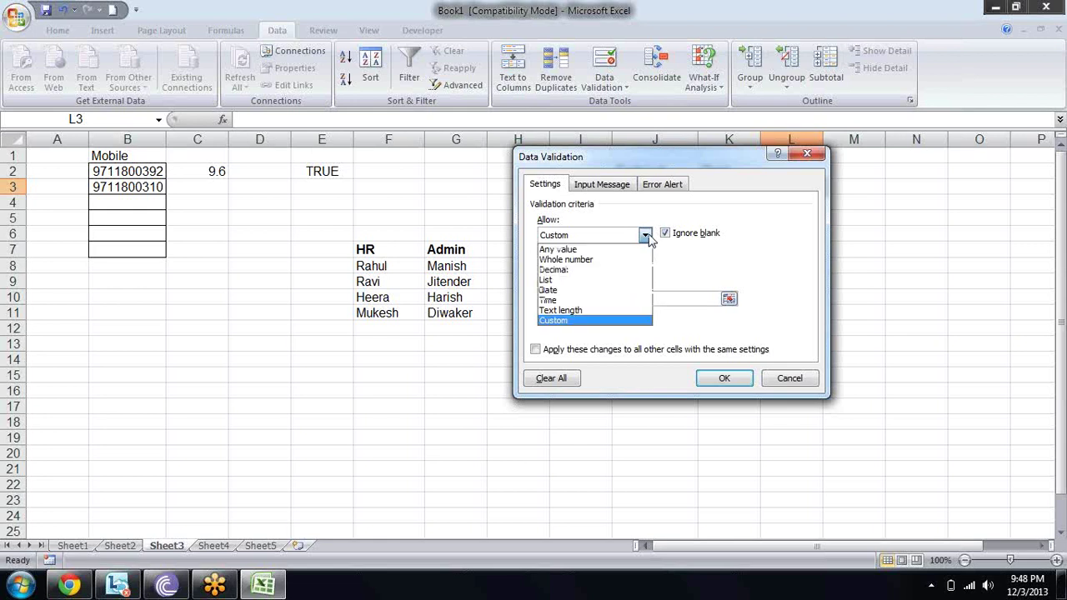
{"action": "left_click", "coordinate": [614, 281]}
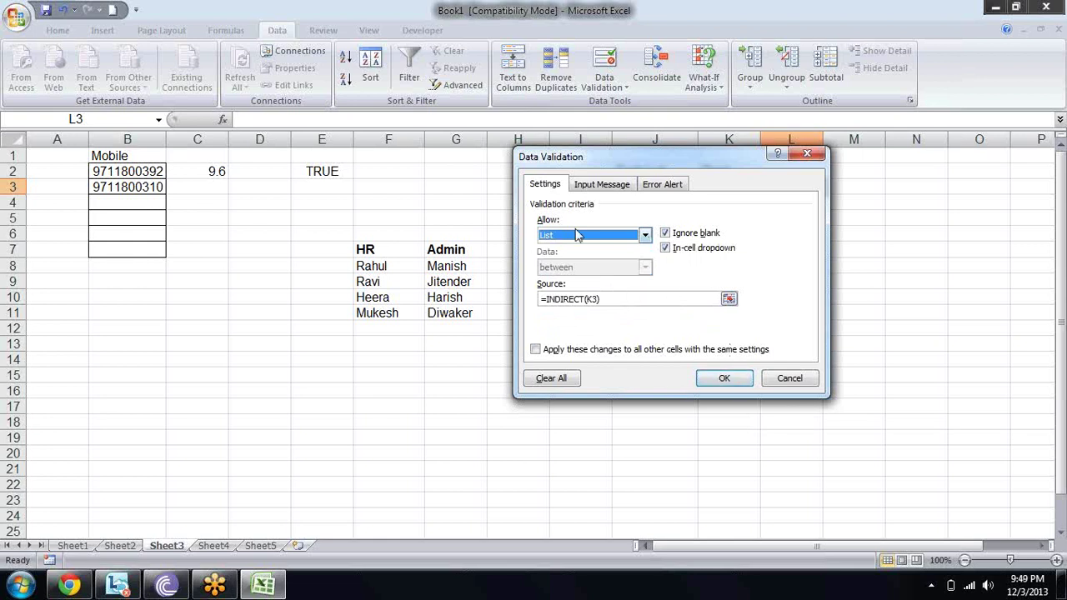
{"action": "left_click", "coordinate": [724, 387]}
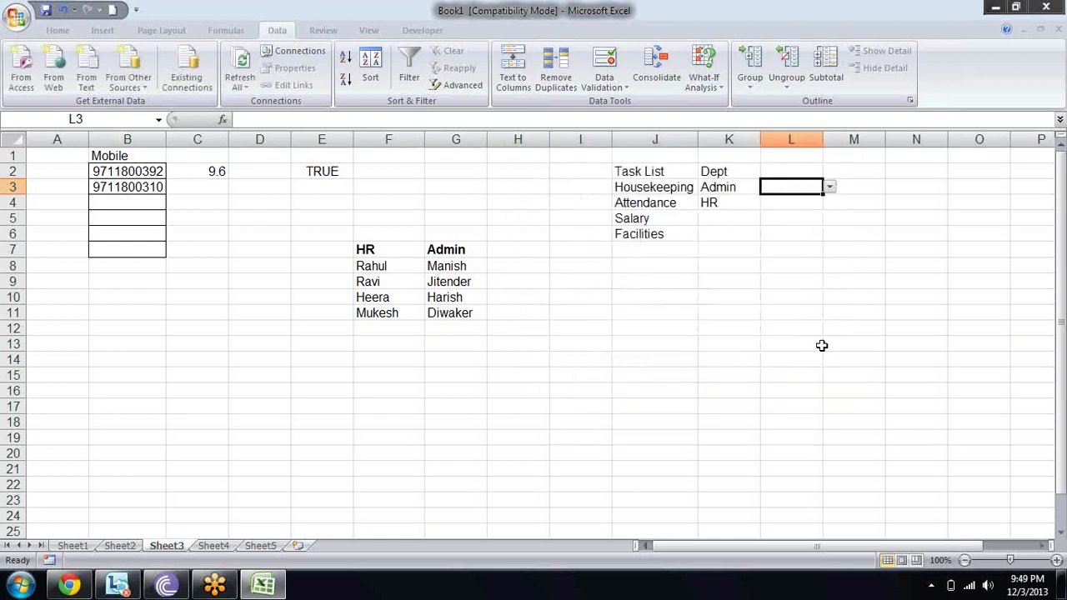
- Paste L3's validation rule only onto L4:L6, then return to K3
{"action": "key", "text": "ctrl+c"}
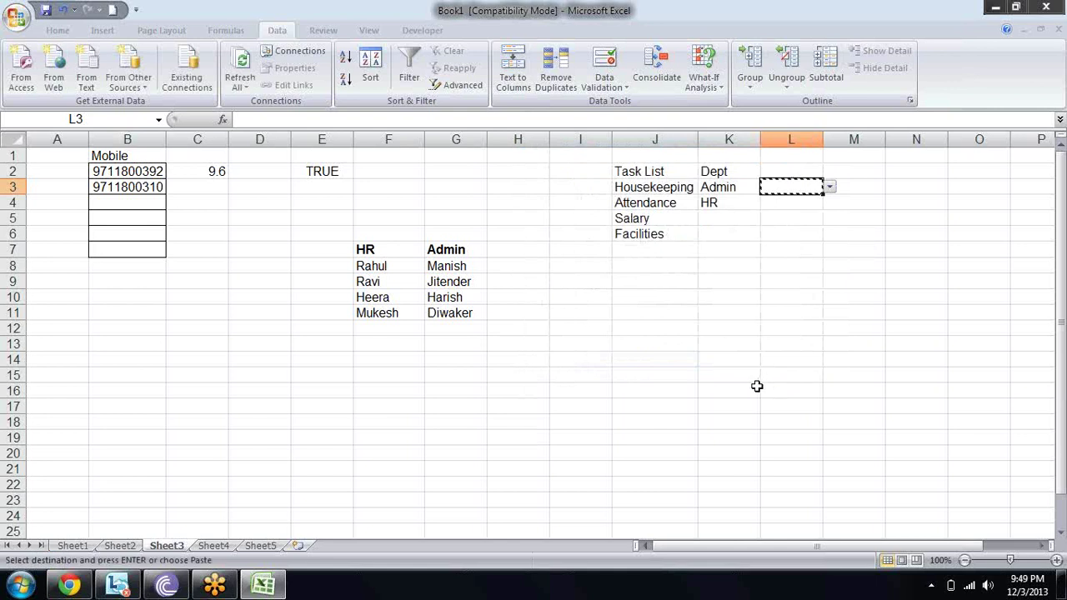
{"action": "key", "text": "Down"}
{"action": "key", "text": "shift+Down"}
{"action": "key", "text": "shift+Down"}
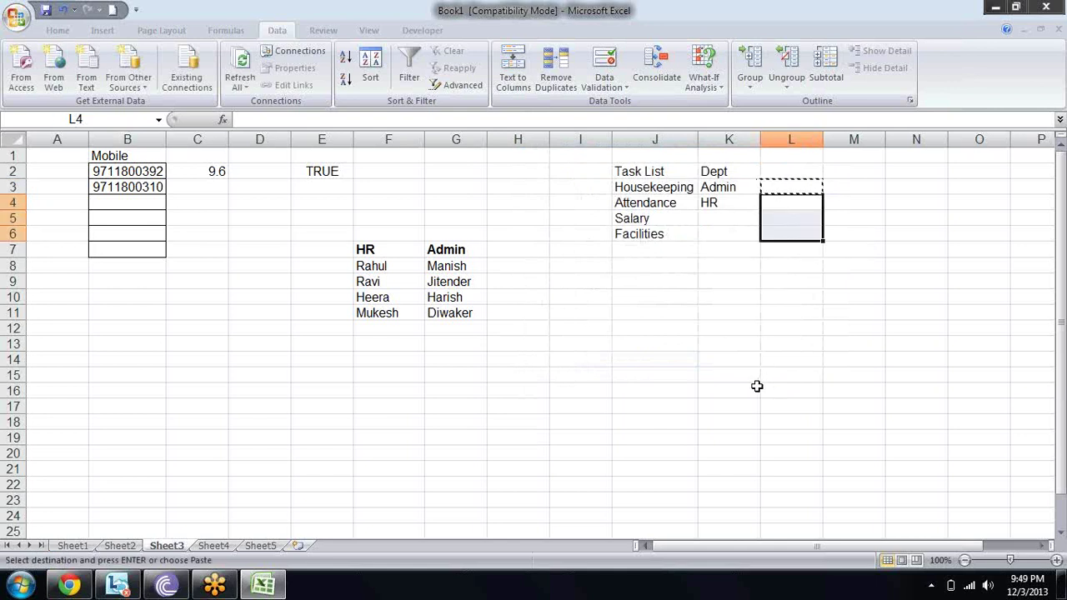
{"action": "key", "text": "alt+e"}
{"action": "key", "text": "s"}
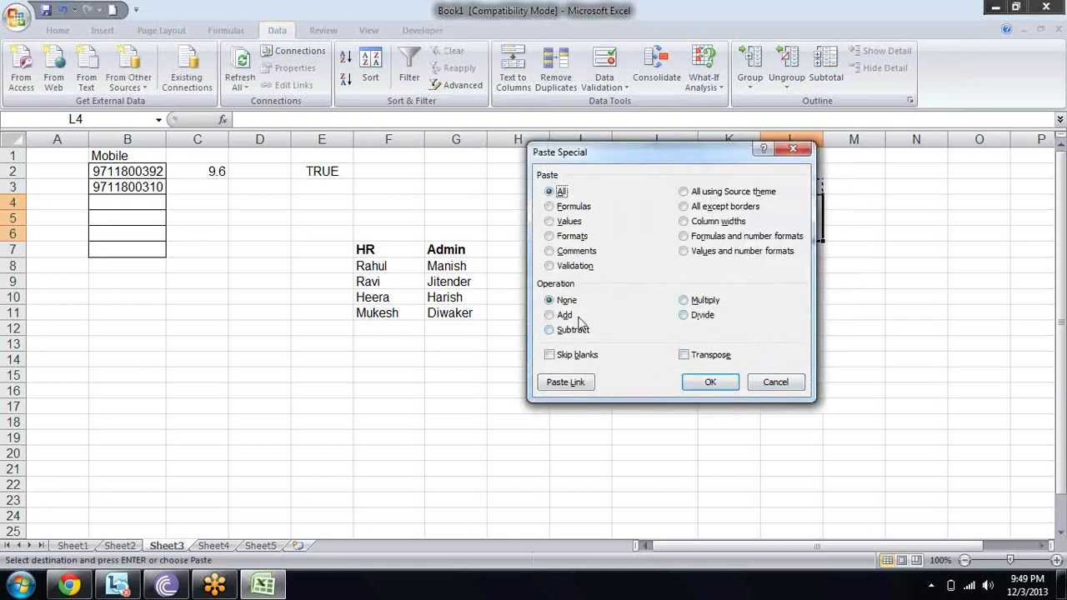
{"action": "left_click", "coordinate": [571, 266]}
{"action": "left_click", "coordinate": [705, 381]}
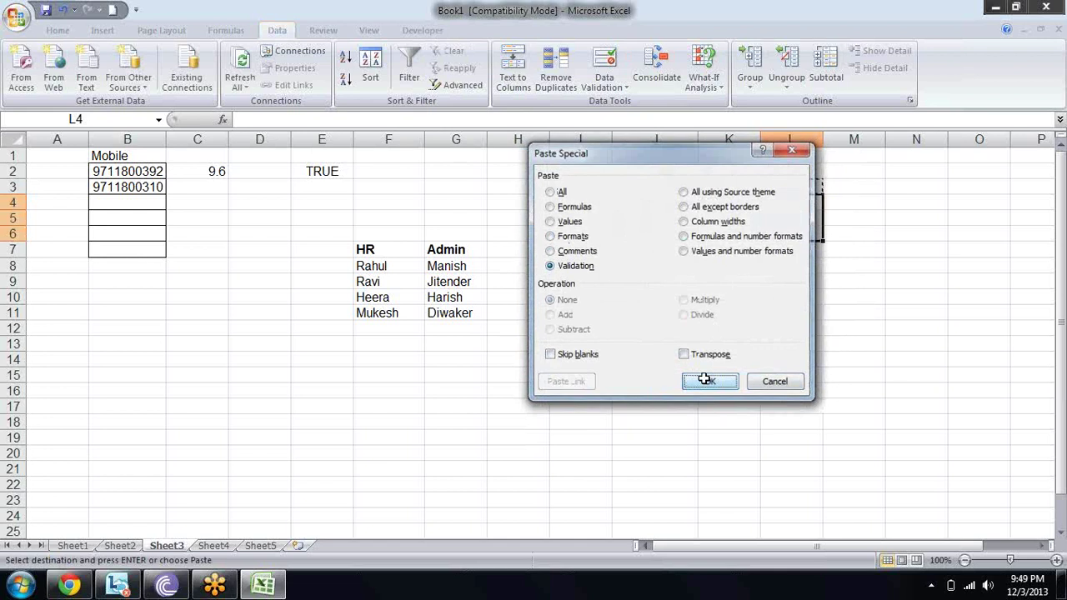
{"action": "key", "text": "Left"}
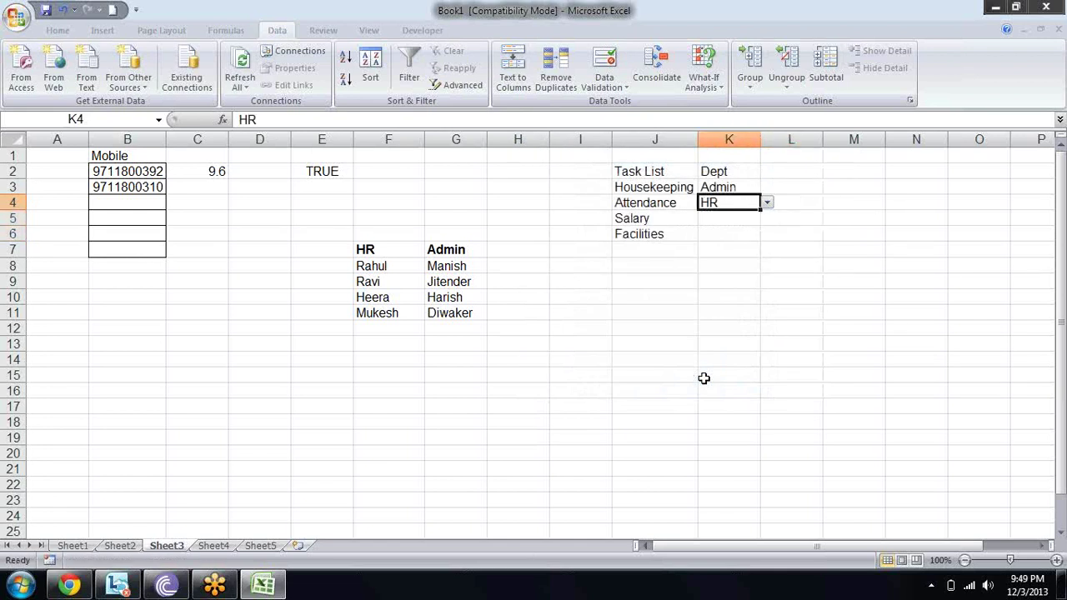
{"action": "key", "text": "Up"}
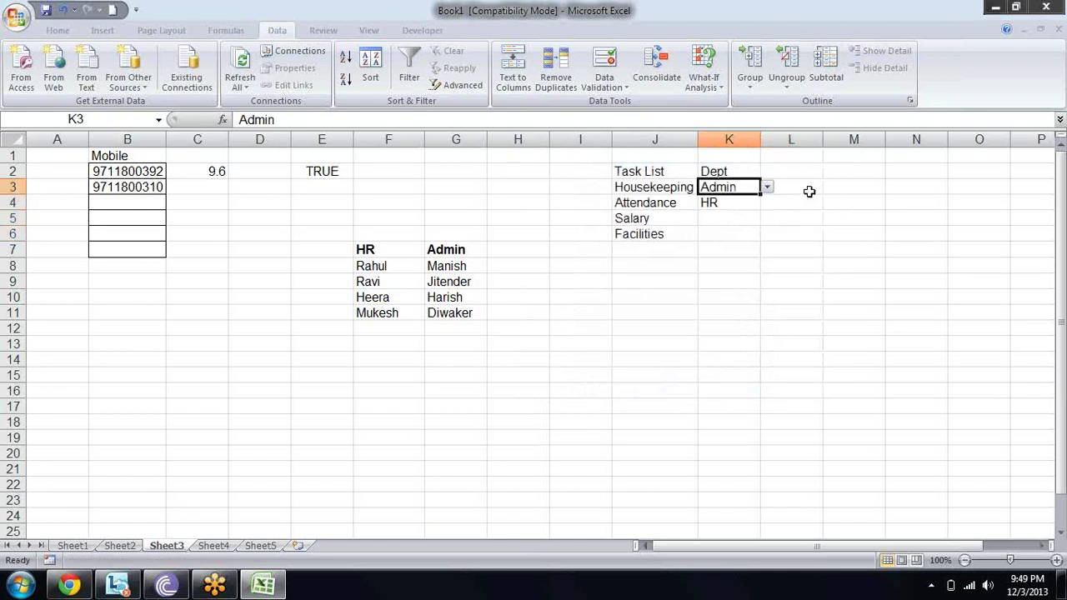
- Preview the Admin names offered in L3, then change K3's Dept to HR
{"action": "left_click", "coordinate": [796, 190]}
{"action": "left_click", "coordinate": [831, 188]}
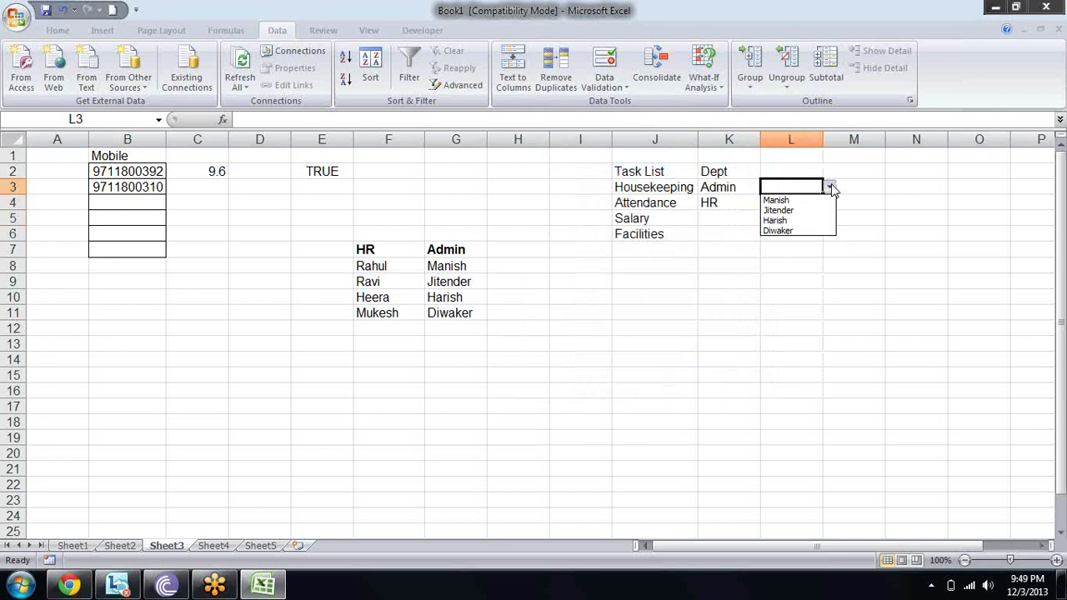
{"action": "left_click", "coordinate": [737, 191]}
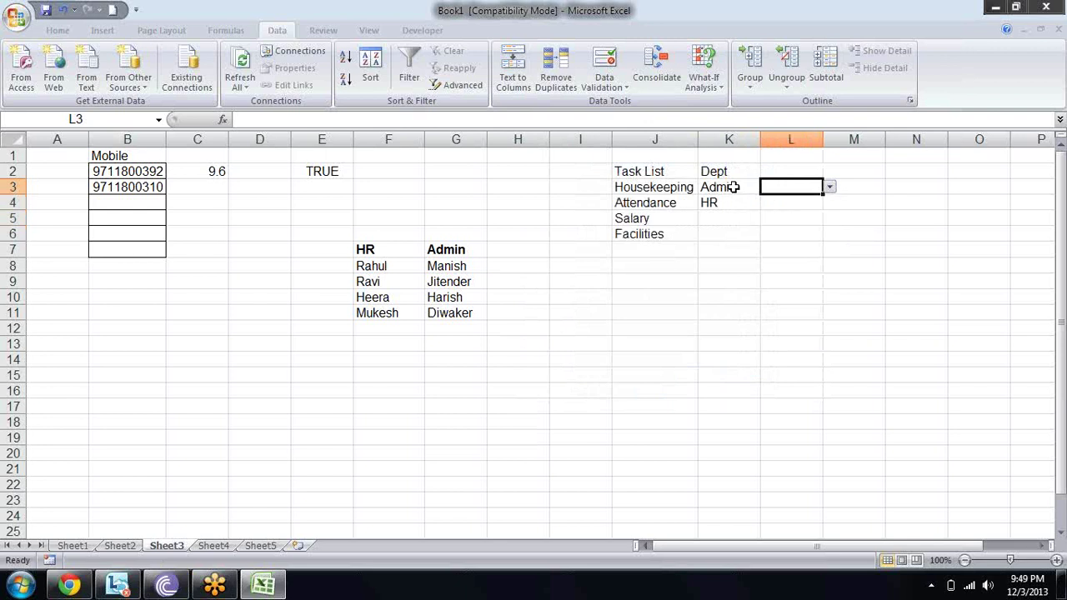
{"action": "left_click", "coordinate": [740, 187]}
{"action": "left_click", "coordinate": [767, 188]}
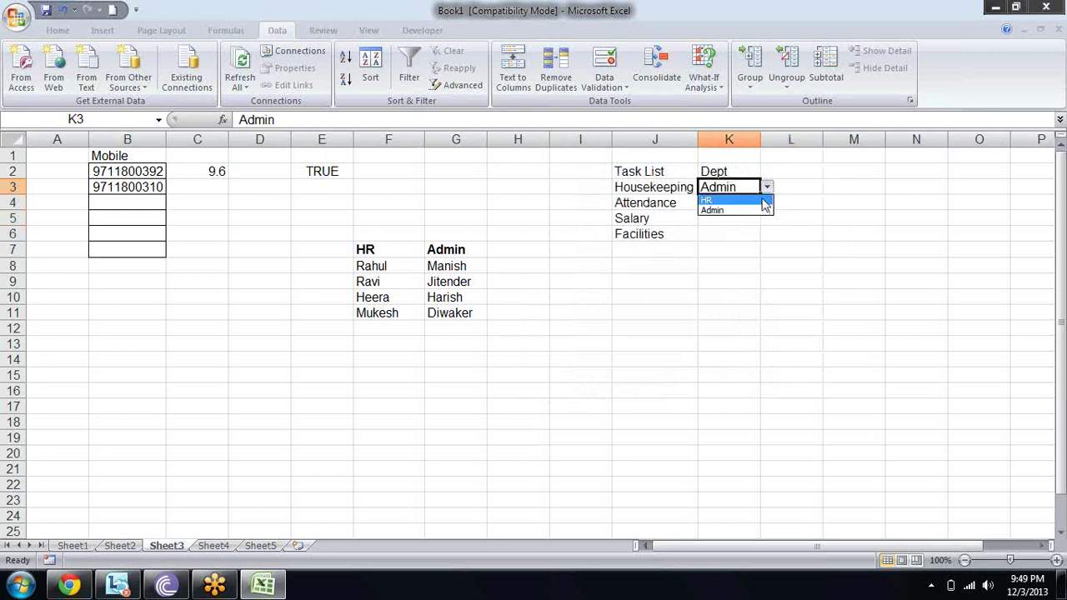
{"action": "left_click", "coordinate": [765, 201]}
- Pick Heera as L3's person from the HR names, after trying Rahul and Ravi
{"action": "left_click", "coordinate": [803, 187]}
{"action": "left_click", "coordinate": [829, 188]}
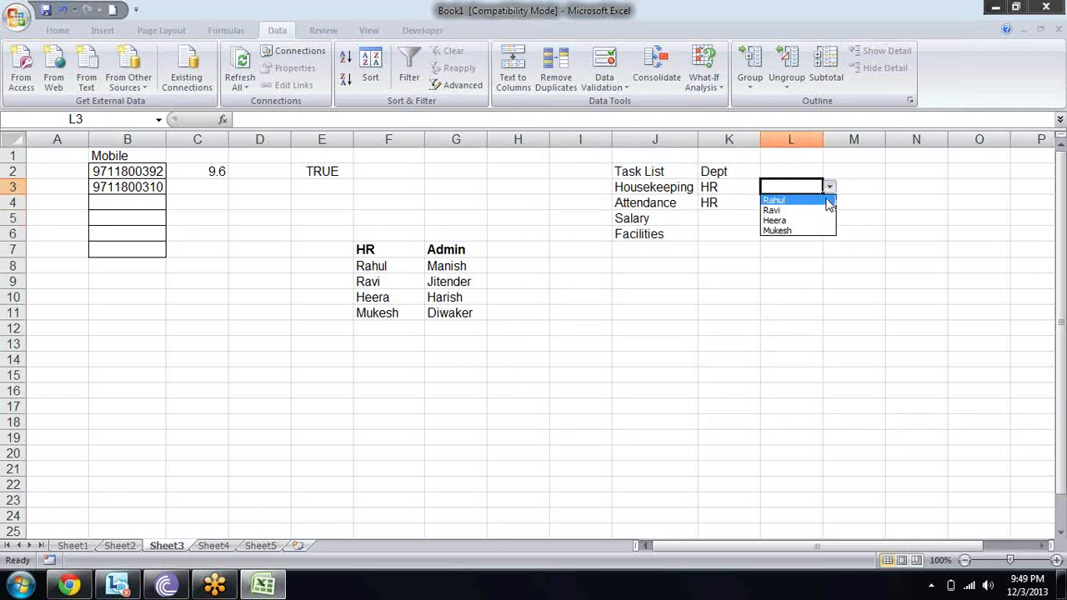
{"action": "left_click", "coordinate": [823, 200]}
{"action": "left_click", "coordinate": [829, 186]}
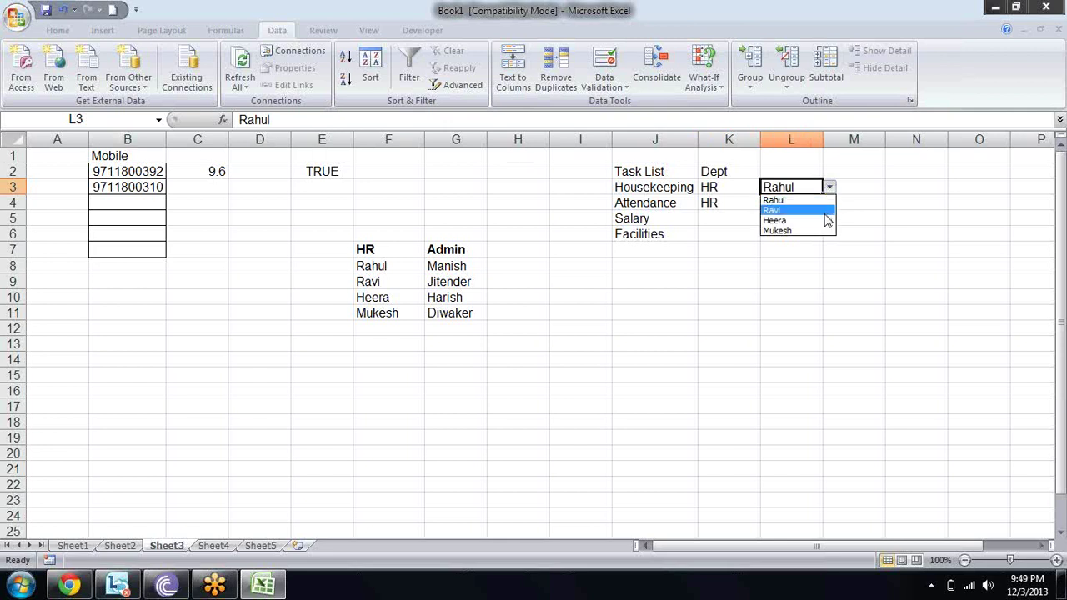
{"action": "left_click", "coordinate": [823, 210]}
{"action": "left_click", "coordinate": [829, 187]}
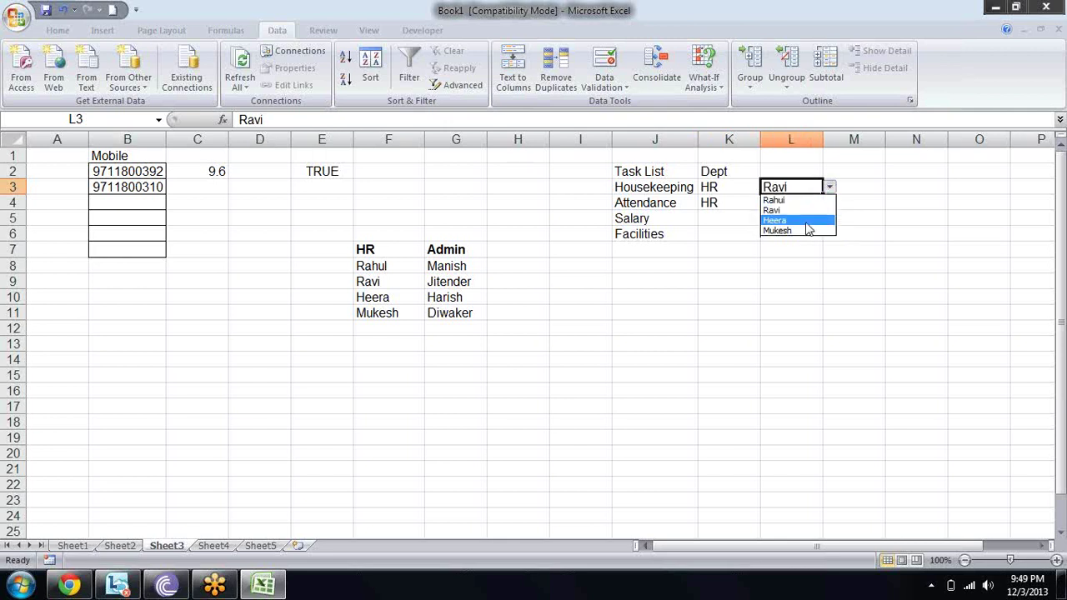
{"action": "left_click", "coordinate": [810, 221]}
- Copy the HR/Admin name table F7:G11 and paste it at Y3
{"action": "left_click_drag", "start_coordinate": [387, 252], "coordinate": [448, 312]}
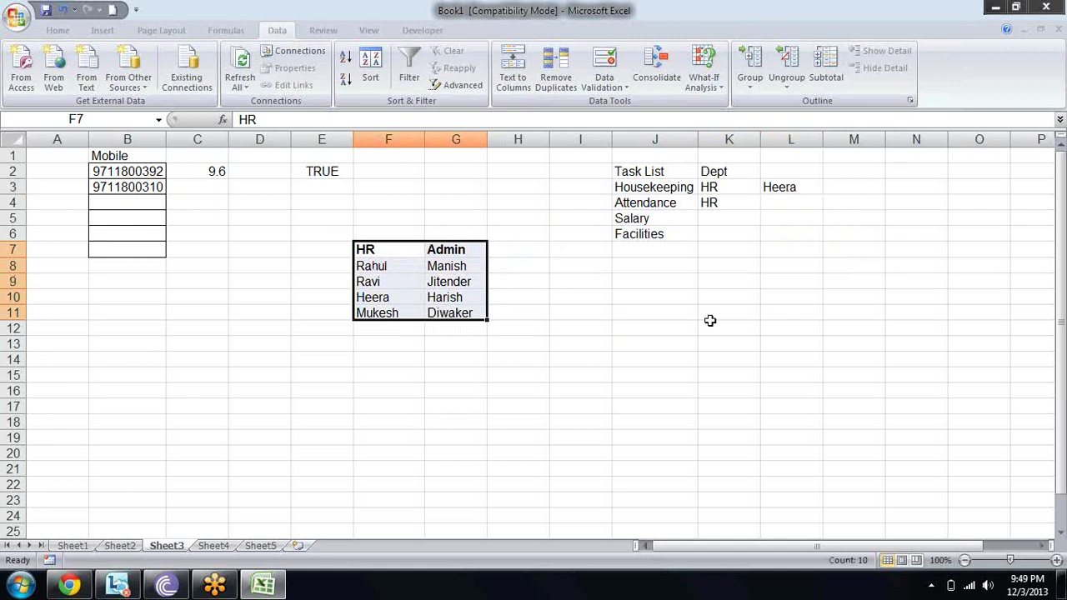
{"action": "key", "text": "ctrl+c"}
{"action": "key", "text": "Right"}
{"action": "key", "text": "Right"}
{"action": "key", "text": "Right"}
{"action": "key", "text": "Right"}
{"action": "key", "text": "Right"}
{"action": "key", "text": "Right"}
{"action": "key", "text": "Right"}
{"action": "key", "text": "Right"}
{"action": "key", "text": "Right"}
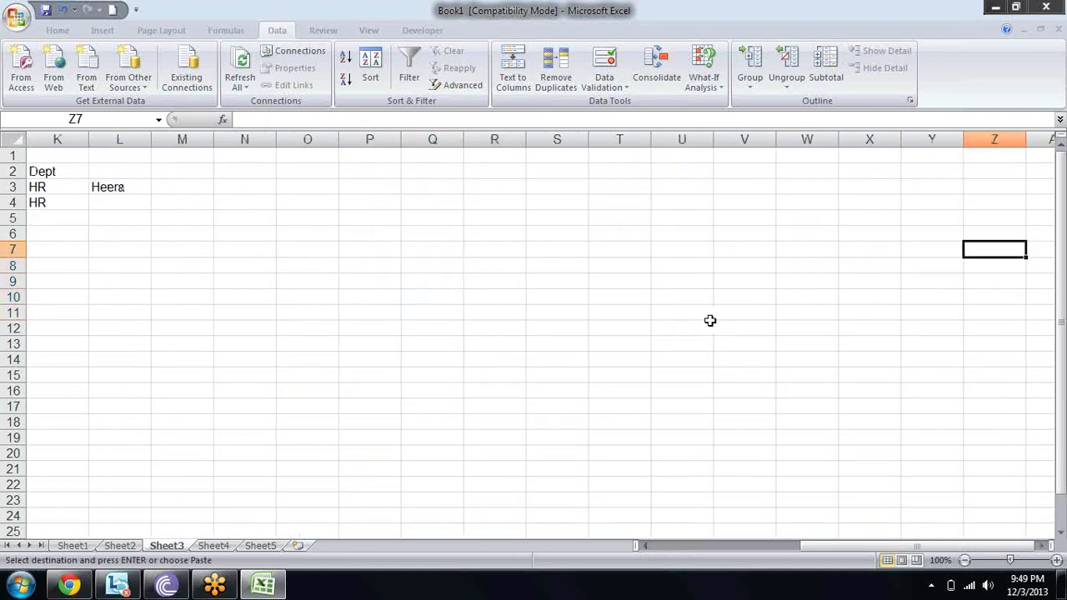
{"action": "key", "text": "Up"}
{"action": "key", "text": "Up"}
{"action": "key", "text": "Up"}
{"action": "key", "text": "Up"}
{"action": "key", "text": "Left"}
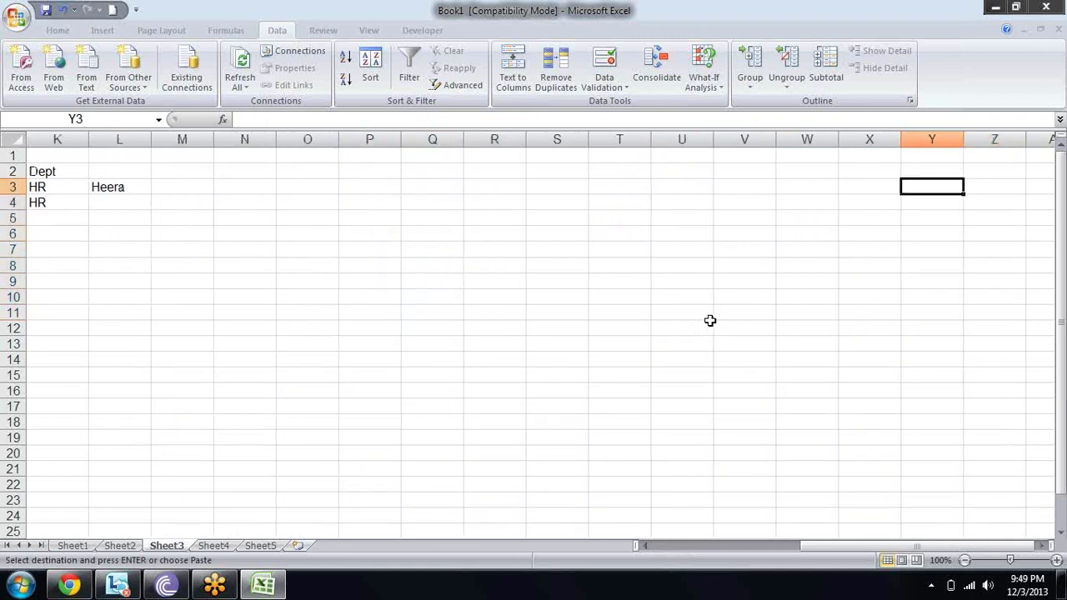
{"action": "key", "text": "Return"}
{"action": "key", "text": "Left"}
{"action": "key", "text": "Left"}
{"action": "key", "text": "Left"}
{"action": "key", "text": "Left"}
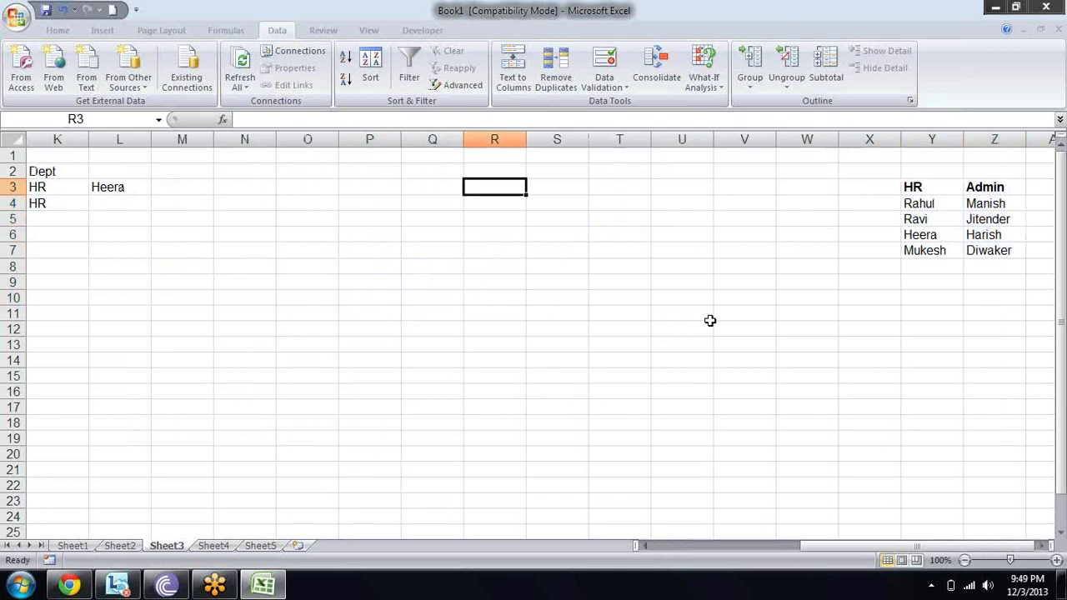
{"action": "key", "text": "Left"}
{"action": "key", "text": "Left"}
{"action": "key", "text": "Left"}
{"action": "key", "text": "Right"}
{"action": "key", "text": "Right"}
{"action": "key", "text": "Right"}
{"action": "key", "text": "Right"}
{"action": "key", "text": "Right"}
{"action": "key", "text": "Right"}
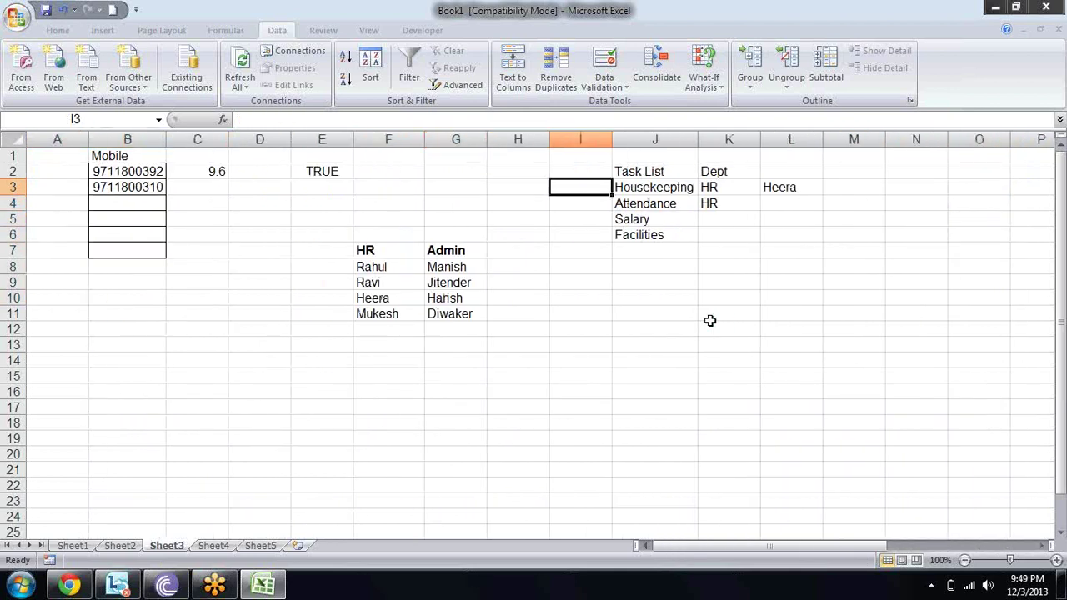
{"action": "key", "text": "Right"}
{"action": "key", "text": "Right"}
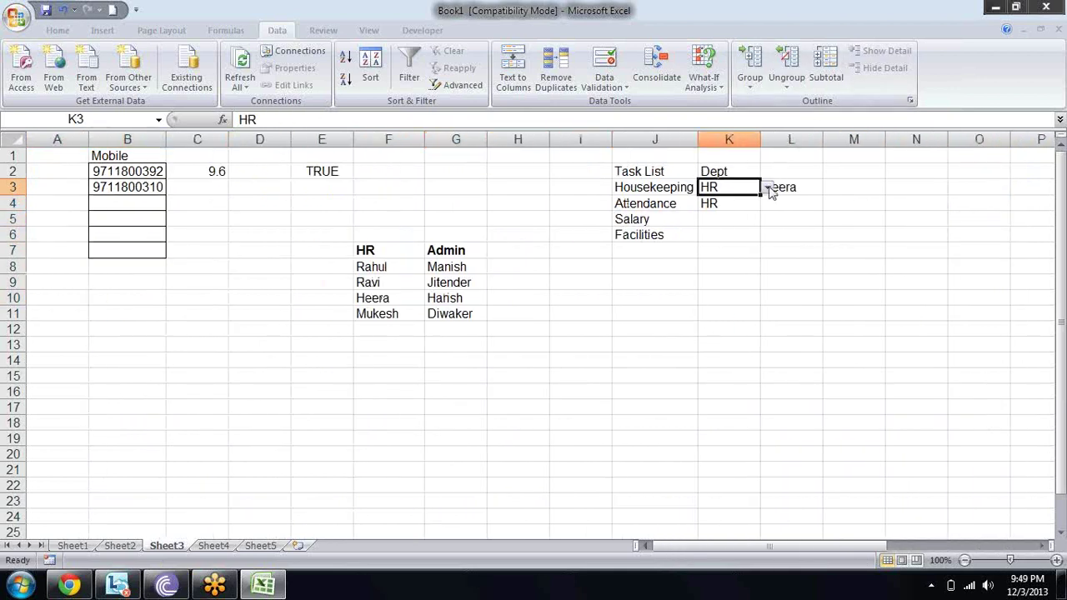
- Set Housekeeping's Dept to Admin and its person to Harish
{"action": "left_click", "coordinate": [766, 188]}
{"action": "left_click", "coordinate": [763, 210]}
{"action": "left_click", "coordinate": [797, 187]}
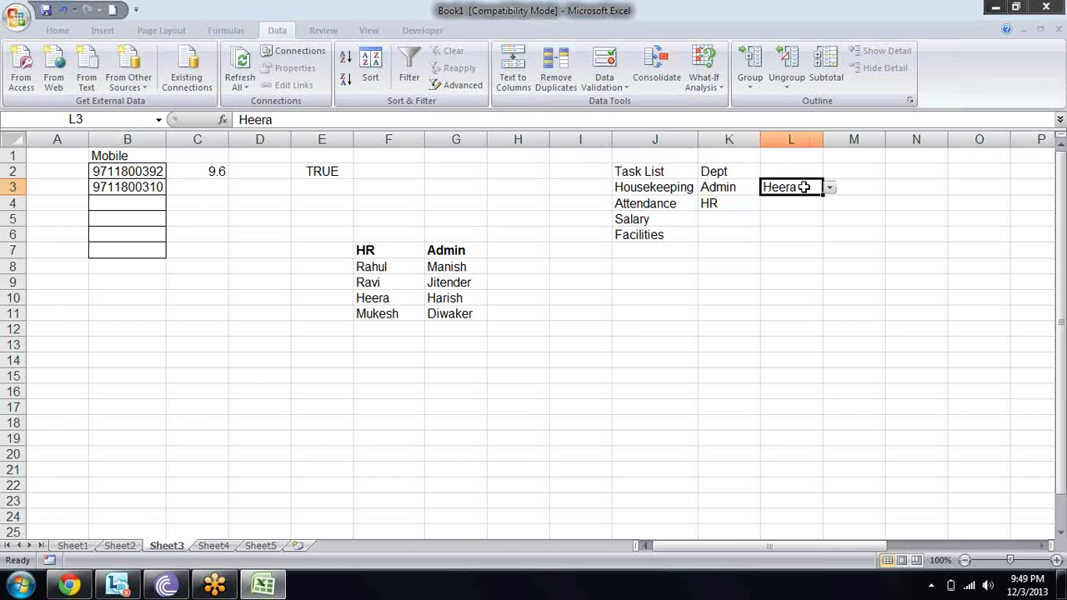
{"action": "left_click", "coordinate": [830, 191]}
{"action": "left_click", "coordinate": [813, 222]}
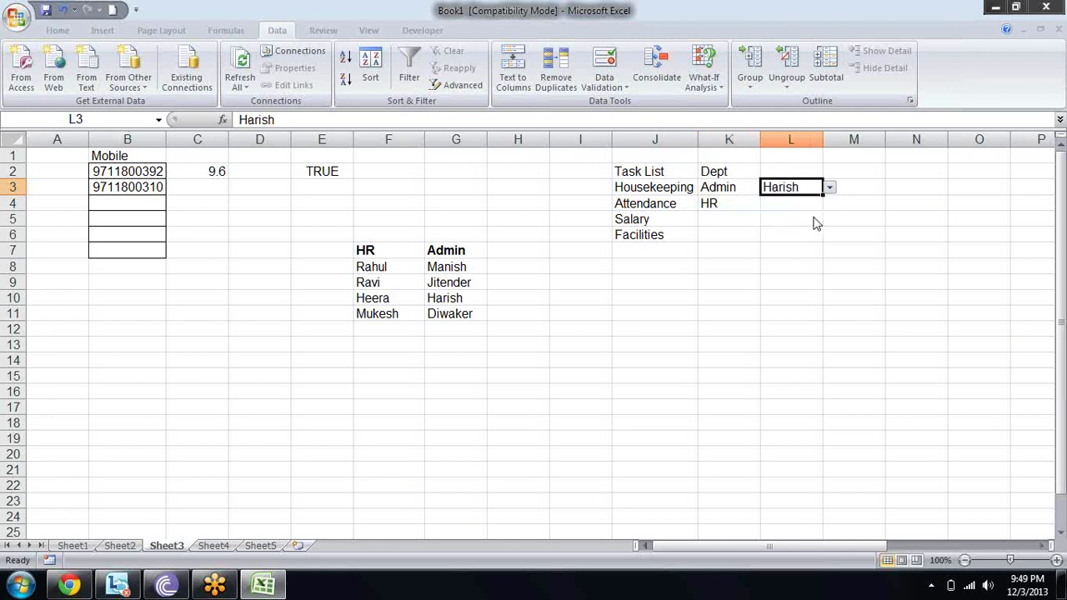
- Assign Ravi as the person for the Attendance task
{"action": "left_click", "coordinate": [731, 202]}
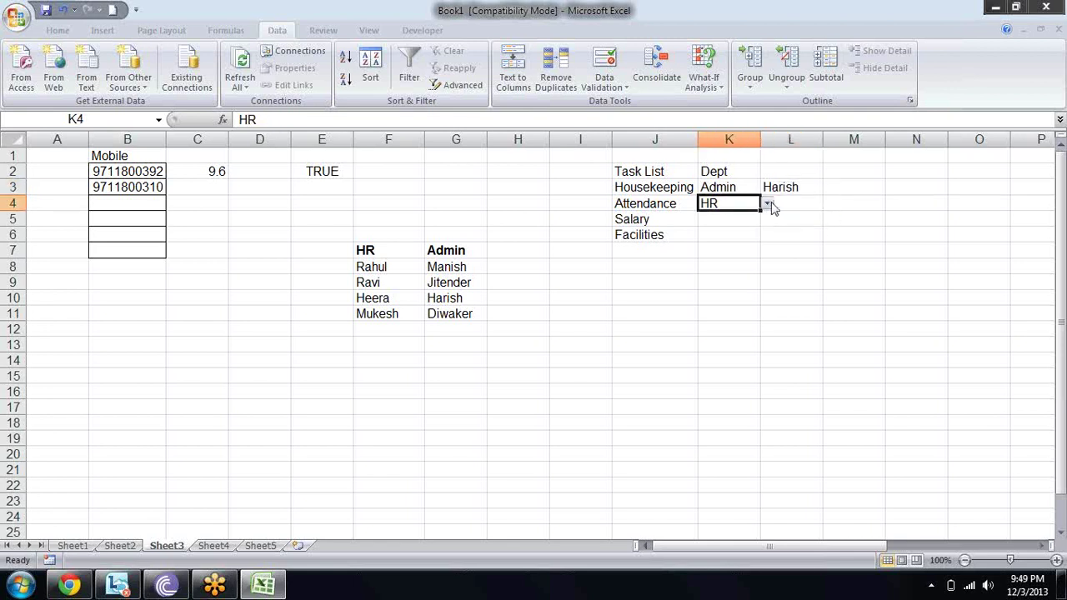
{"action": "left_click", "coordinate": [792, 190]}
{"action": "left_click", "coordinate": [807, 204]}
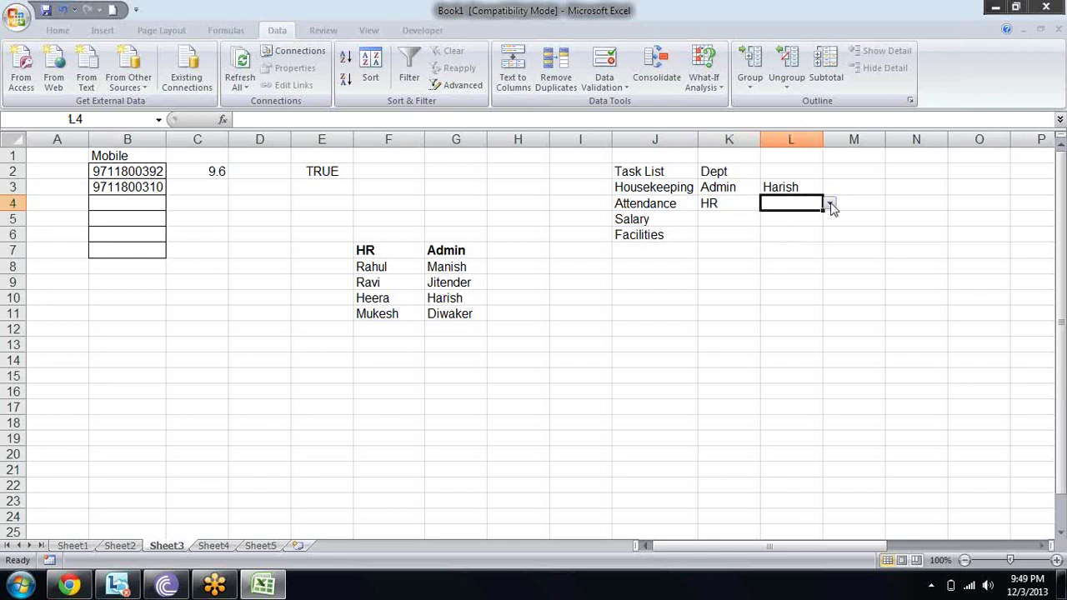
{"action": "left_click", "coordinate": [830, 204]}
{"action": "left_click", "coordinate": [815, 226]}
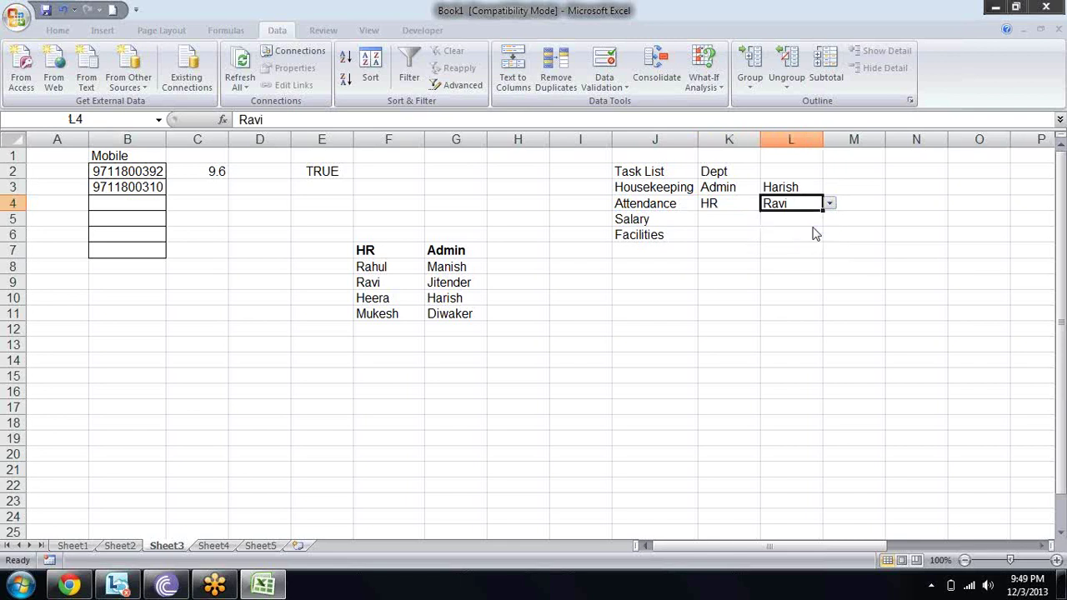
- Set Salary's Dept to HR and its person to Heera
{"action": "left_click", "coordinate": [717, 218]}
{"action": "left_click", "coordinate": [768, 220]}
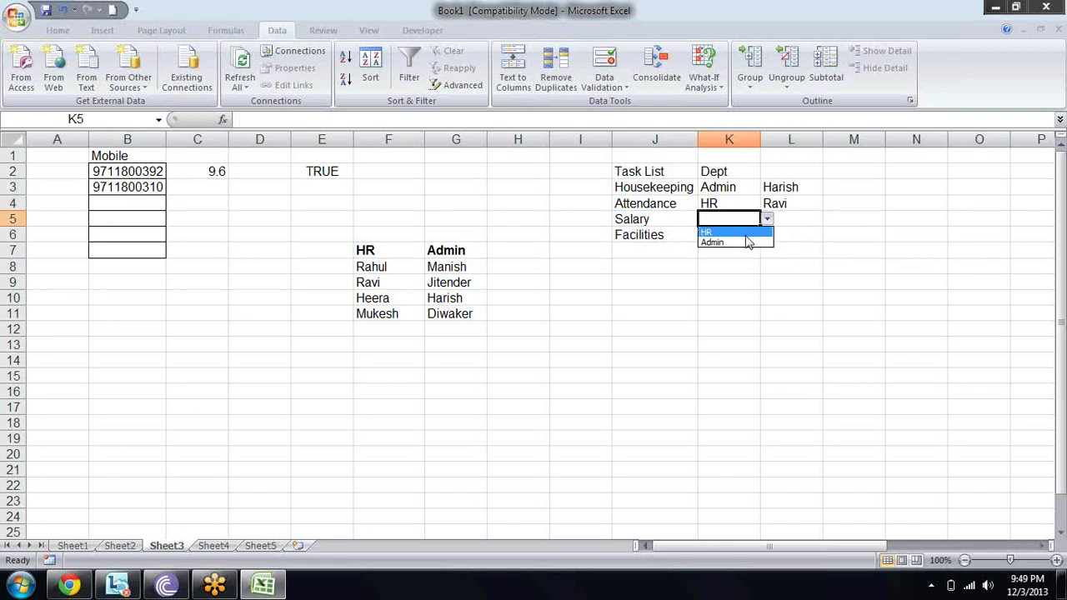
{"action": "left_click", "coordinate": [750, 231]}
{"action": "left_click", "coordinate": [788, 219]}
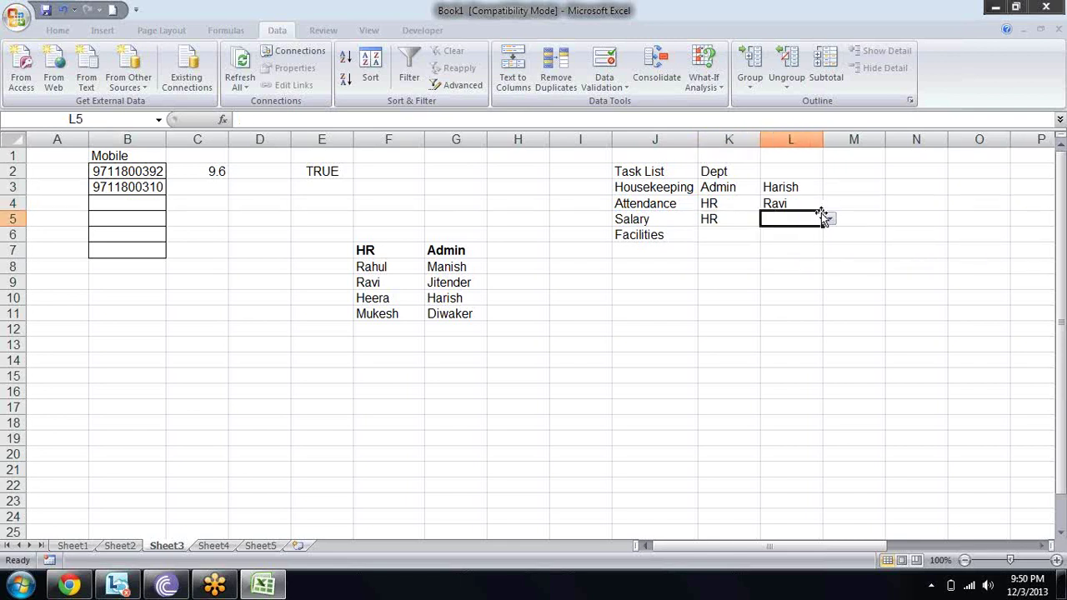
{"action": "left_click", "coordinate": [830, 221]}
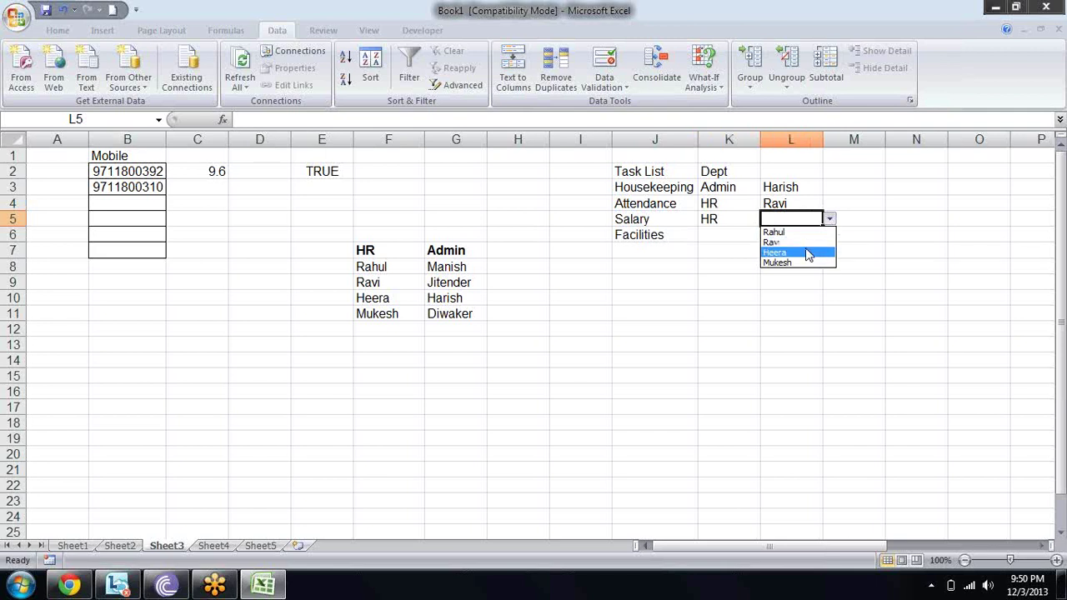
{"action": "left_click", "coordinate": [810, 252]}
- Set Facilities' Dept to Admin and its person to Jitender
{"action": "left_click", "coordinate": [754, 235]}
{"action": "left_click", "coordinate": [767, 235]}
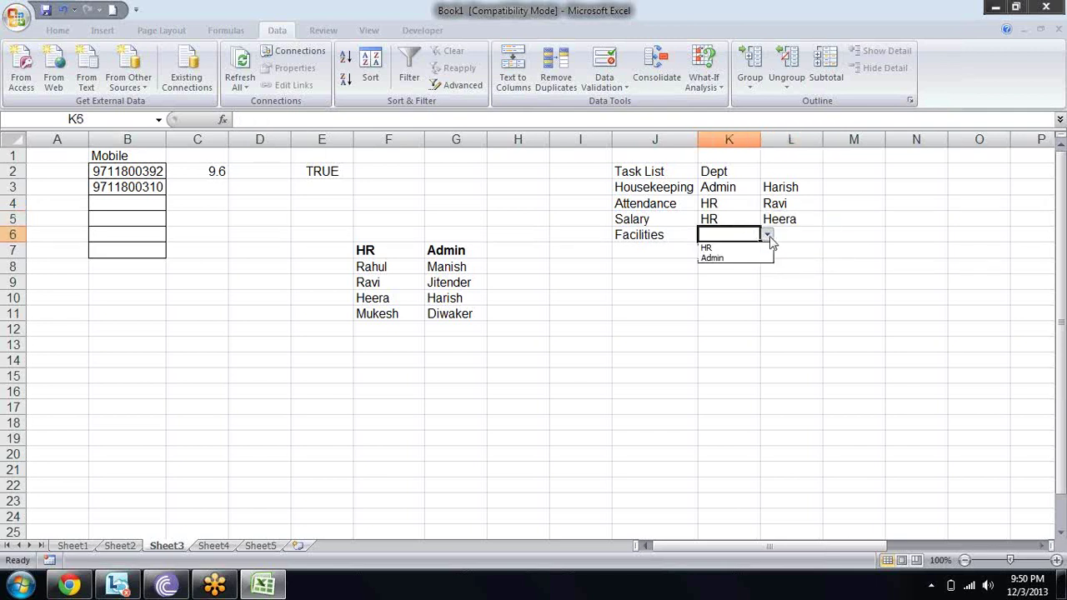
{"action": "left_click", "coordinate": [761, 258]}
{"action": "left_click", "coordinate": [790, 233]}
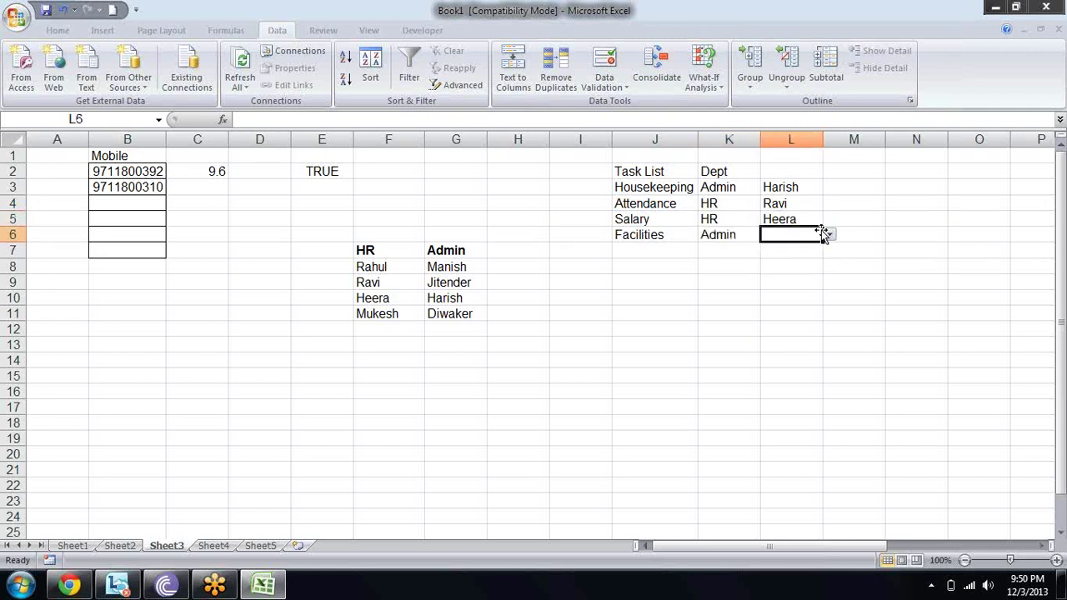
{"action": "left_click", "coordinate": [830, 236]}
{"action": "left_click", "coordinate": [818, 263]}
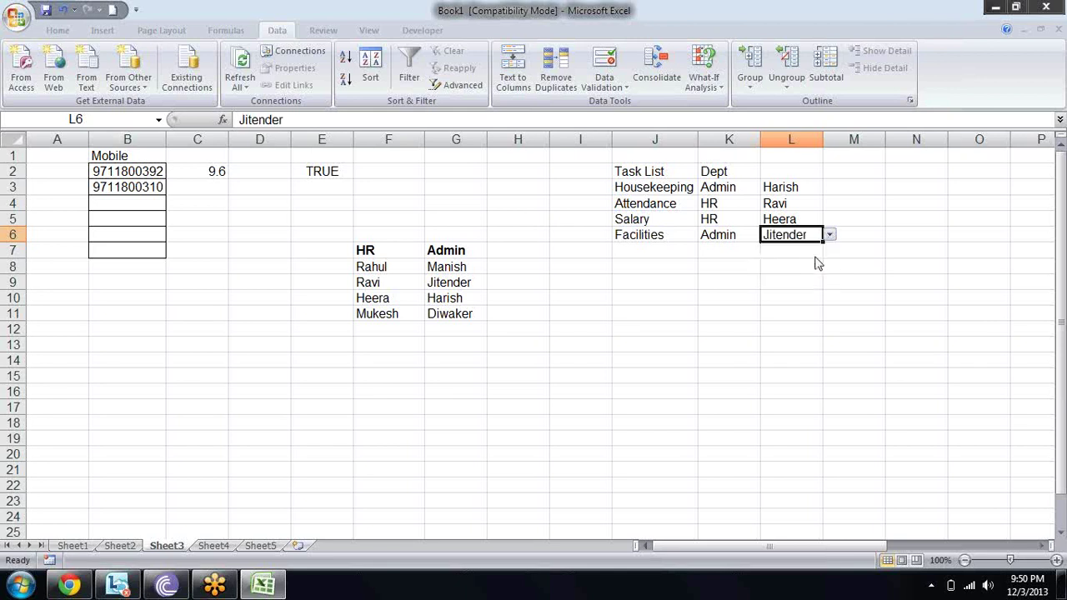
{"action": "left_click", "coordinate": [793, 280]}
{"action": "left_click", "coordinate": [795, 275]}
{"action": "key", "text": "Up"}
{"action": "key", "text": "Up"}
{"action": "key", "text": "Up"}
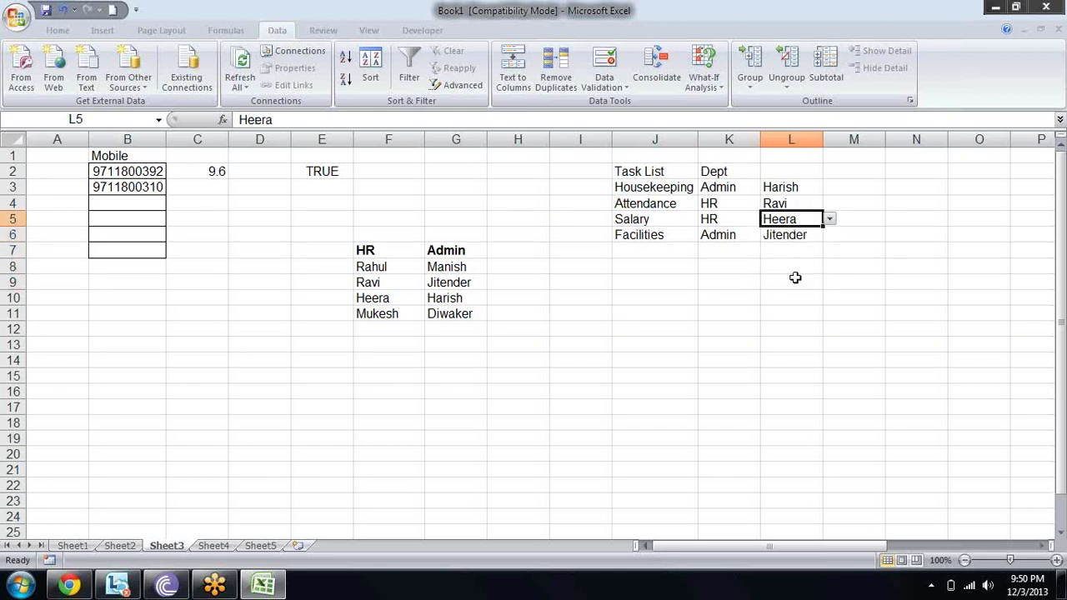
{"action": "key", "text": "Up"}
{"action": "key", "text": "Up"}
{"action": "key", "text": "Up"}
- Enter the heading 'Person' in cell L2
{"action": "type", "text": "Per"}
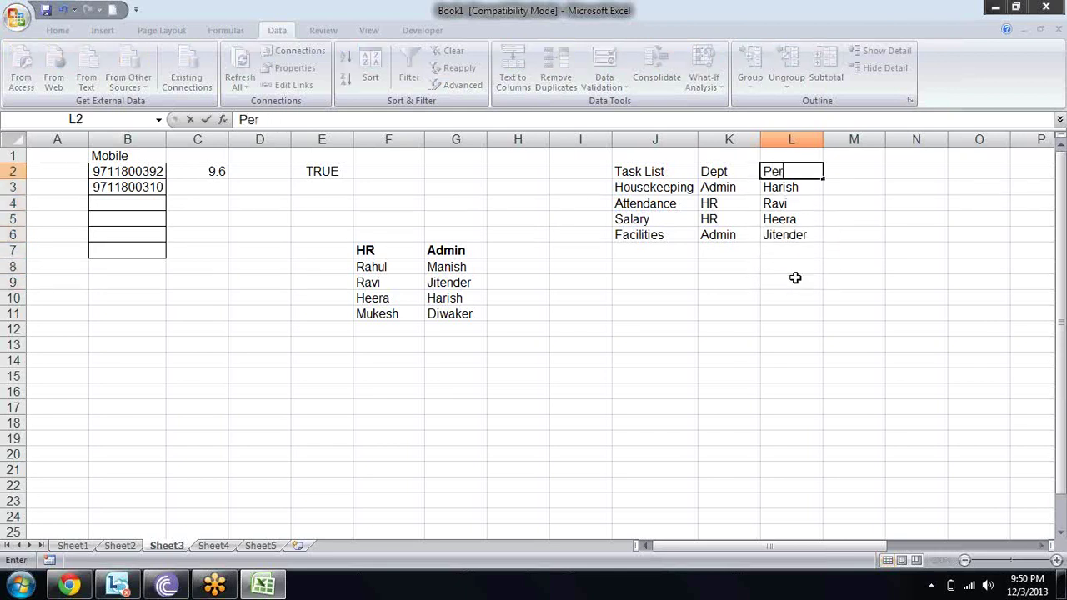
{"action": "key", "text": "Return"}
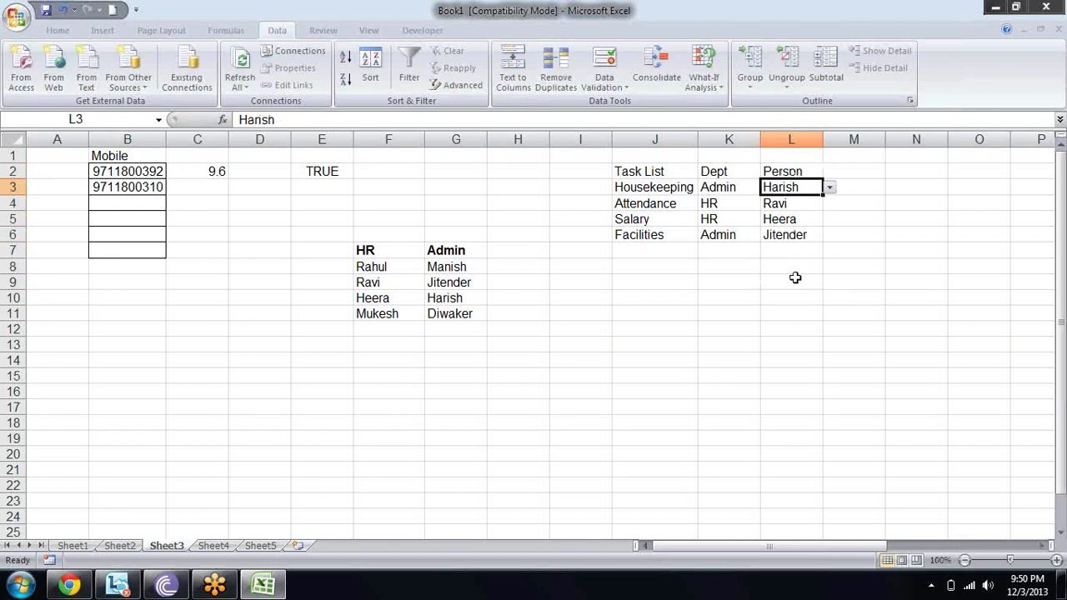
{"action": "key", "text": "Left"}
{"action": "key", "text": "Left"}
{"action": "key", "text": "Left"}
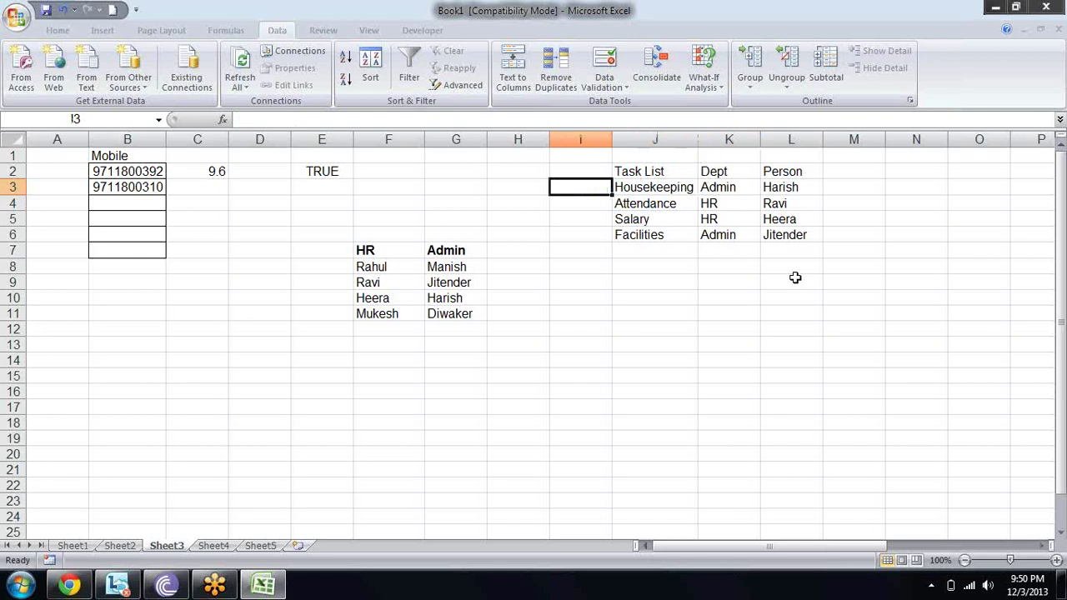
{"action": "key", "text": "Right"}
{"action": "key", "text": "Right"}
{"action": "key", "text": "Left"}
{"action": "key", "text": "Left"}
{"action": "left_click", "coordinate": [584, 294]}
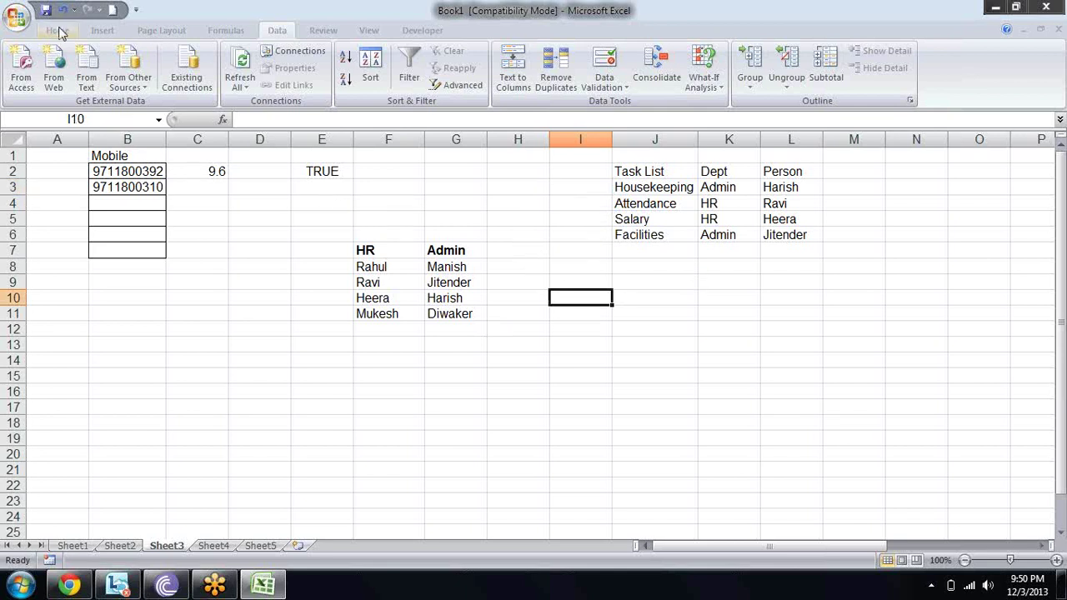
- Verify in the Name Box that F8:F11 is named HR and G8:G11 is named Admin
{"action": "key", "text": "alt+h"}
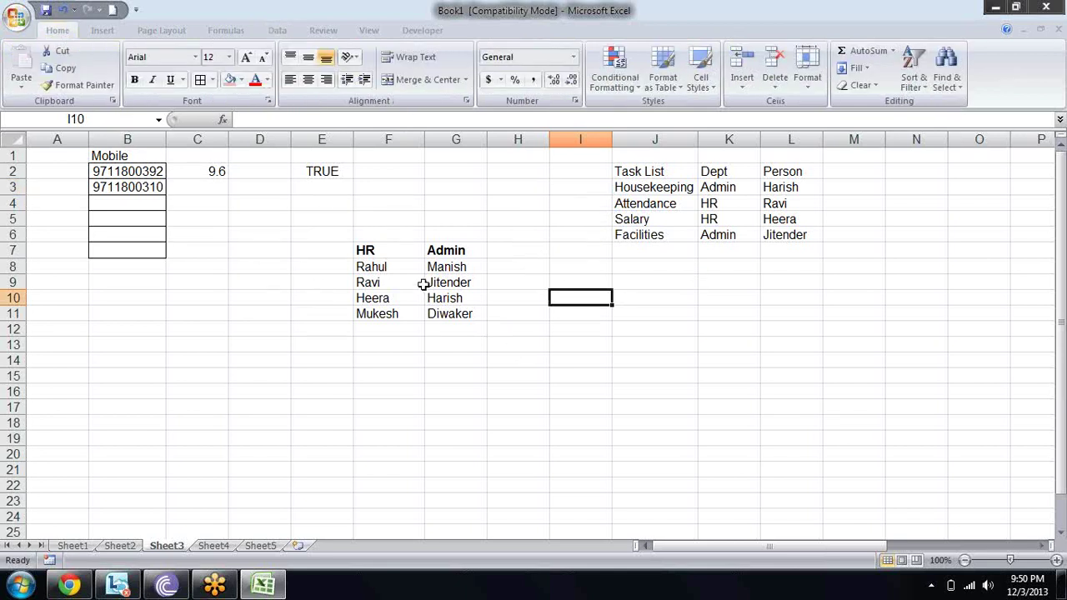
{"action": "left_click_drag", "start_coordinate": [402, 265], "coordinate": [392, 315]}
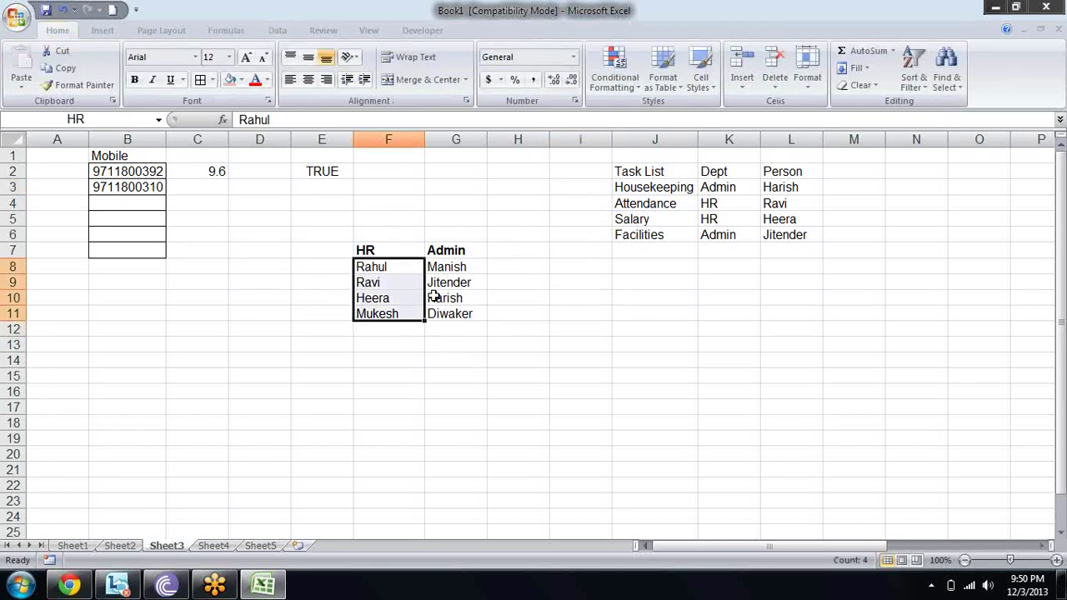
{"action": "left_click_drag", "start_coordinate": [455, 265], "coordinate": [460, 311]}
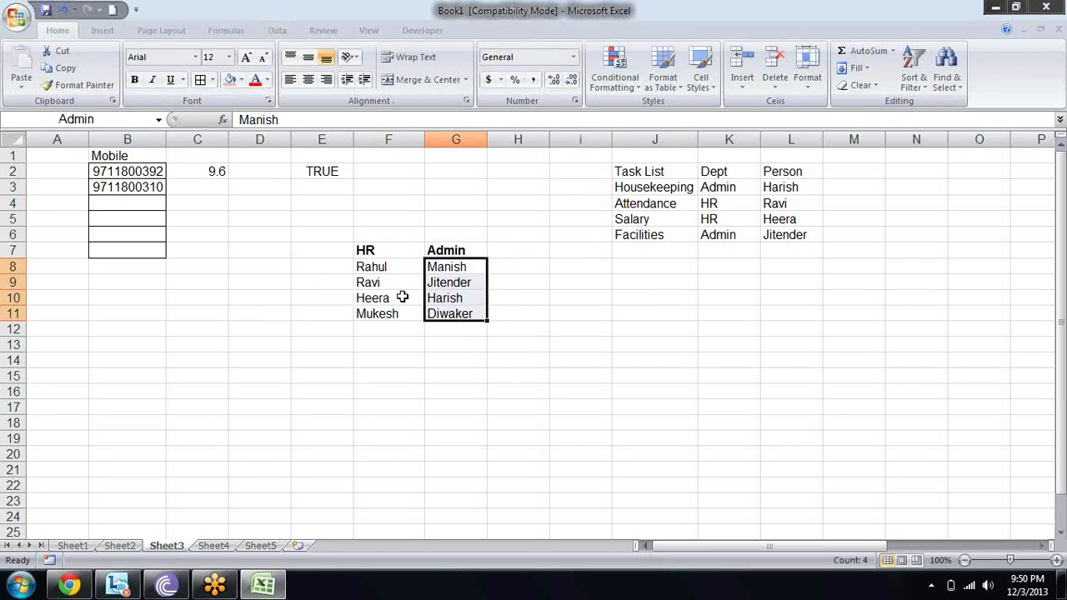
{"action": "left_click_drag", "start_coordinate": [381, 266], "coordinate": [383, 313]}
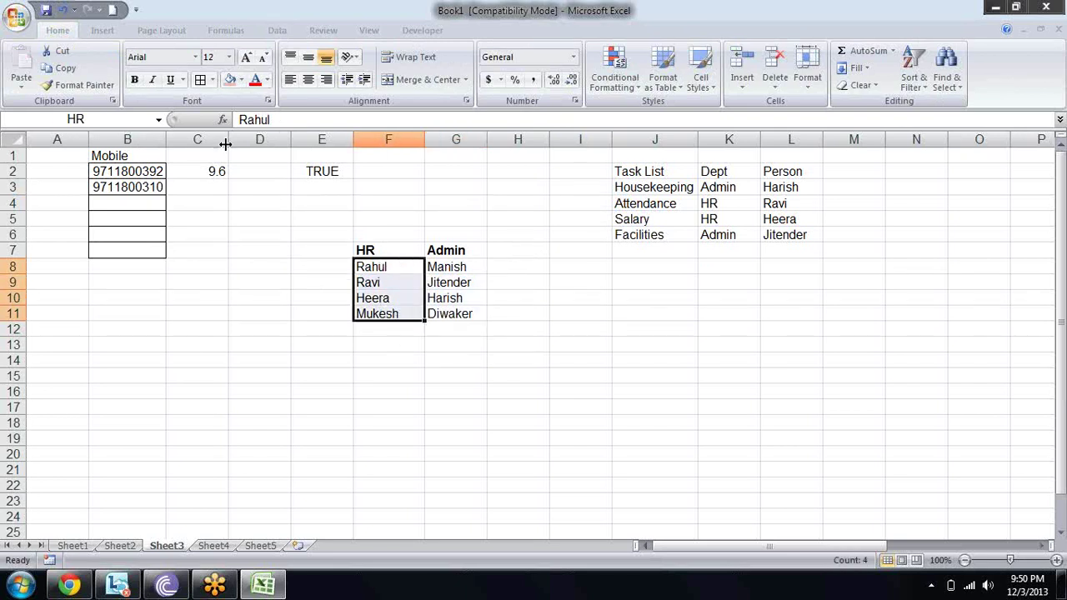
{"action": "left_click", "coordinate": [91, 117]}
{"action": "left_click_drag", "start_coordinate": [466, 269], "coordinate": [452, 312]}
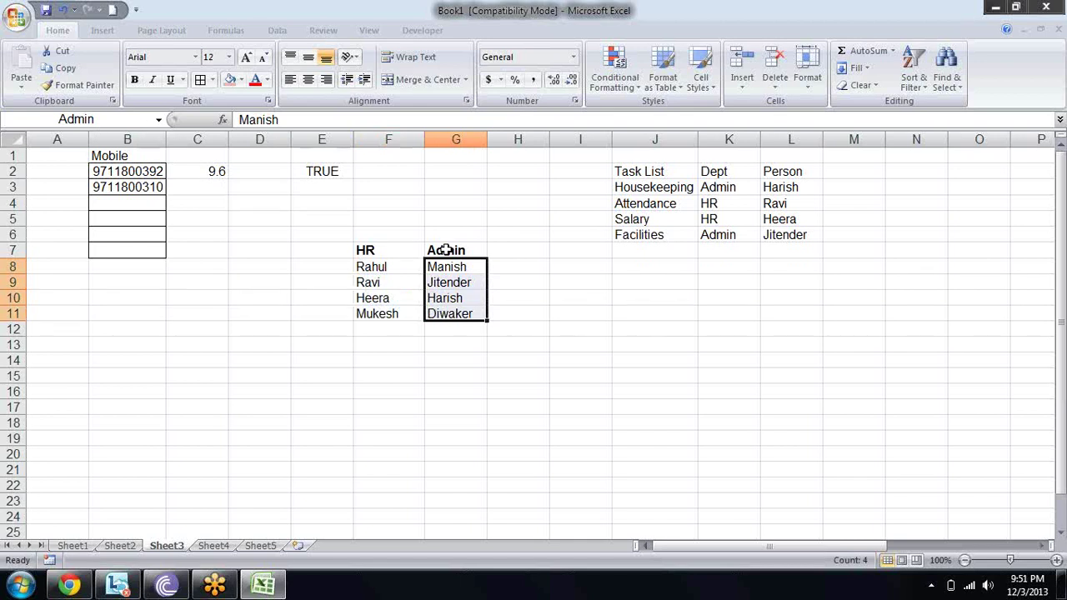
{"action": "left_click_drag", "start_coordinate": [584, 281], "coordinate": [643, 293]}
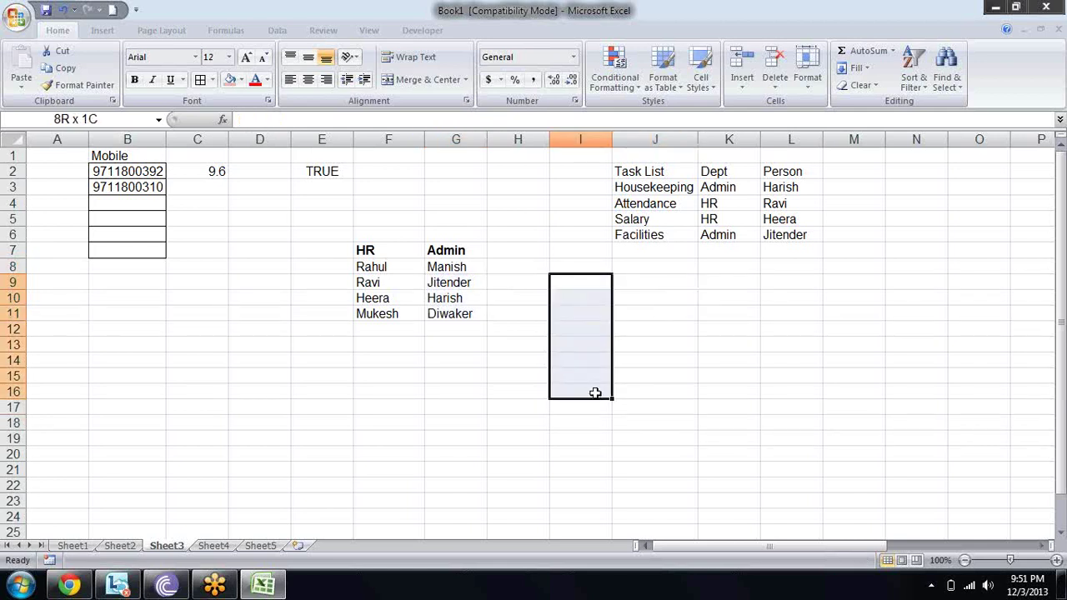
{"action": "left_click_drag", "start_coordinate": [579, 418], "coordinate": [586, 379]}
{"action": "type", "text": "="}
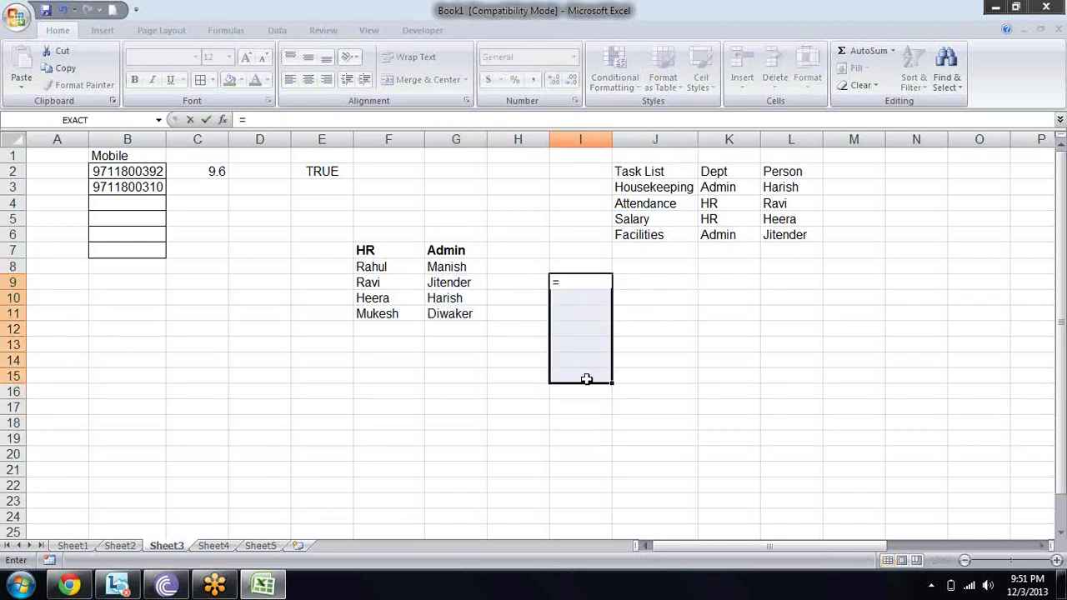
{"action": "type", "text": "ad"}
{"action": "key", "text": "Down"}
{"action": "key", "text": "Tab"}
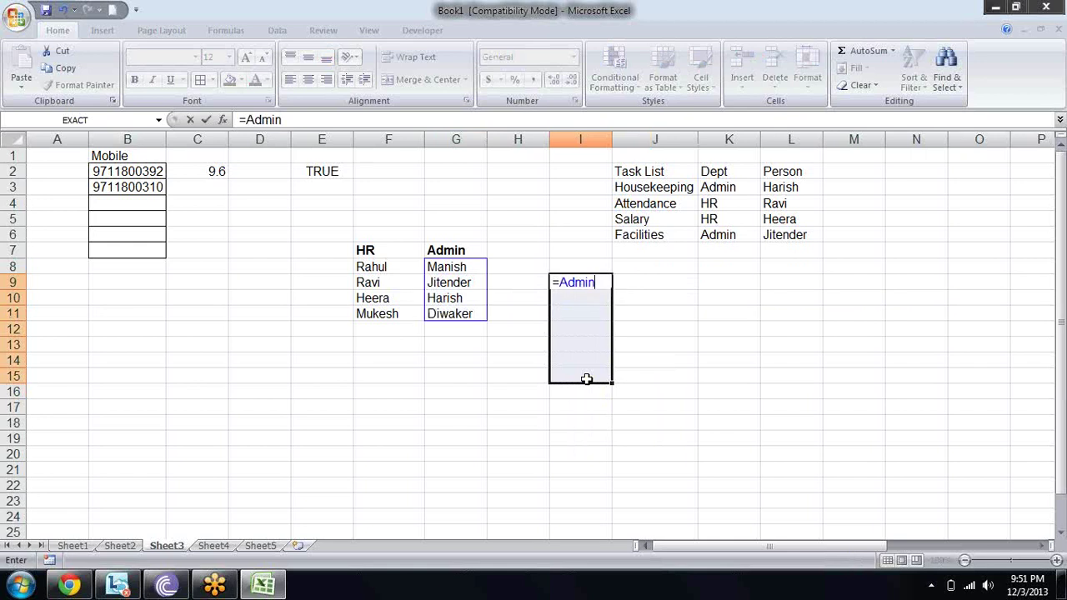
{"action": "key", "text": "ctrl+shift+Return"}
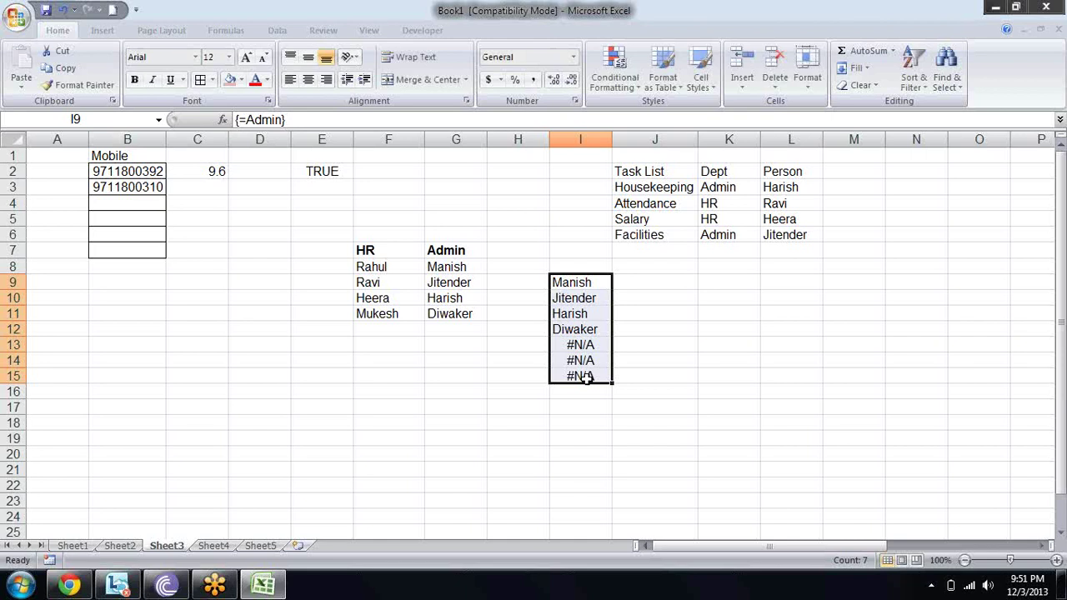
{"action": "key", "text": "F2"}
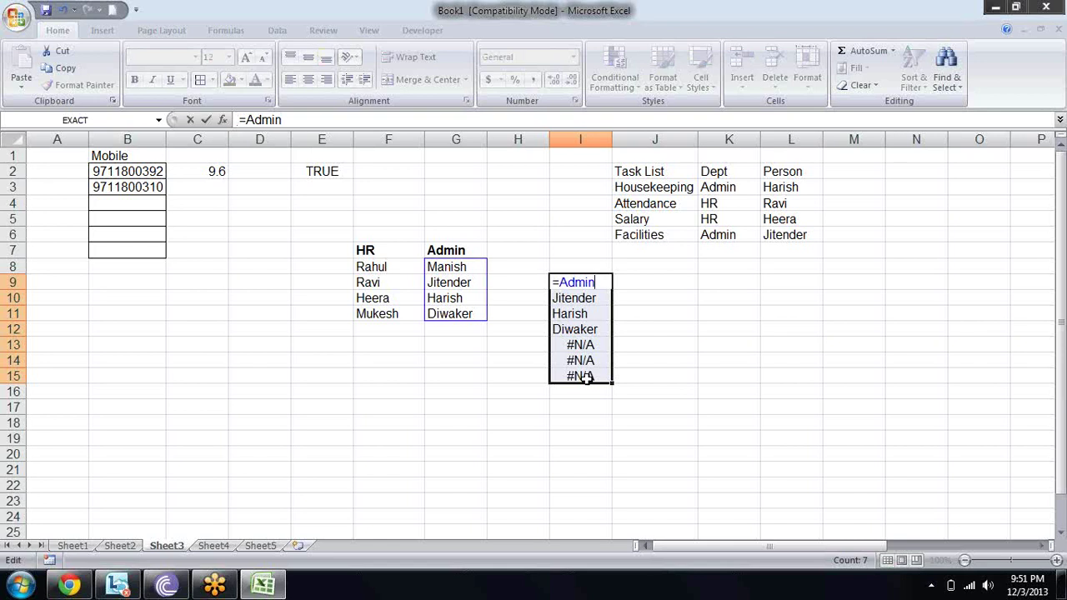
{"action": "key", "text": "ctrl+shift+Return"}
{"action": "key", "text": "Delete"}
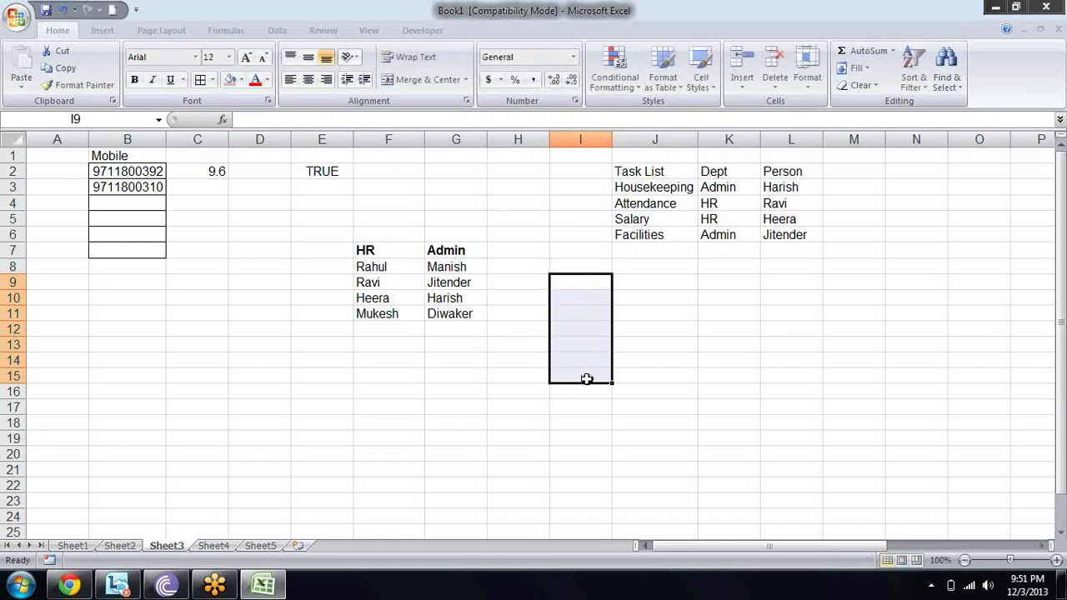
{"action": "key", "text": "Left"}
{"action": "key", "text": "Left"}
{"action": "key", "text": "Up"}
{"action": "key", "text": "shift+Down"}
{"action": "key", "text": "shift+Down"}
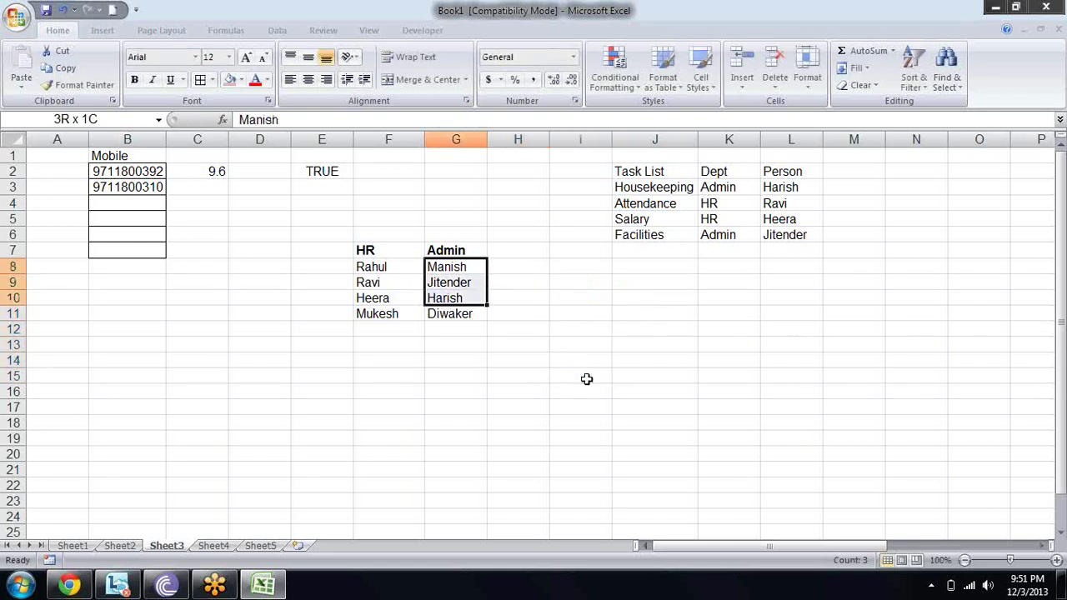
{"action": "key", "text": "Up"}
{"action": "key", "text": "Left"}
{"action": "key", "text": "Right"}
{"action": "key", "text": "Right"}
{"action": "key", "text": "Right"}
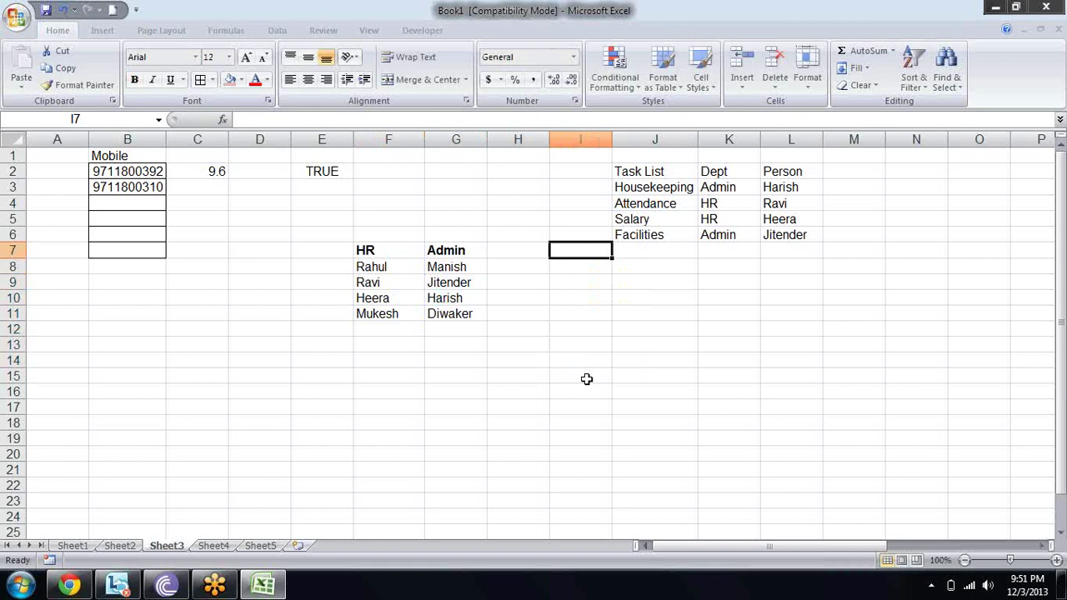
{"action": "key", "text": "Right"}
{"action": "key", "text": "Right"}
{"action": "key", "text": "Right"}
{"action": "key", "text": "Left"}
{"action": "key", "text": "Up"}
{"action": "key", "text": "Up"}
{"action": "key", "text": "Up"}
{"action": "key", "text": "Up"}
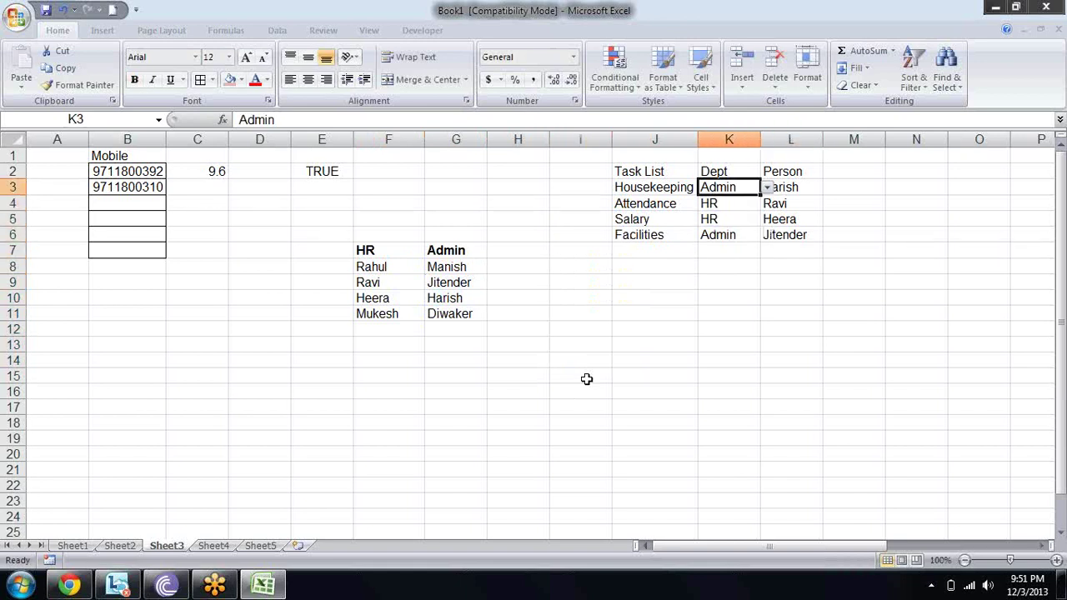
{"action": "key", "text": "Right"}
{"action": "key", "text": "Right"}
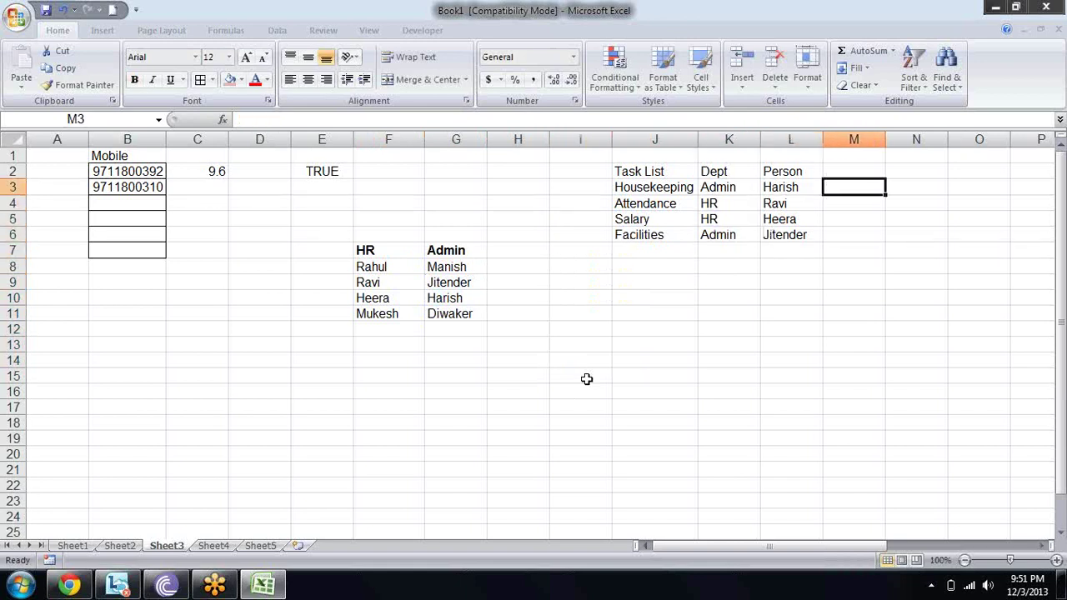
{"action": "key", "text": "shift+Right"}
{"action": "key", "text": "shift+Right"}
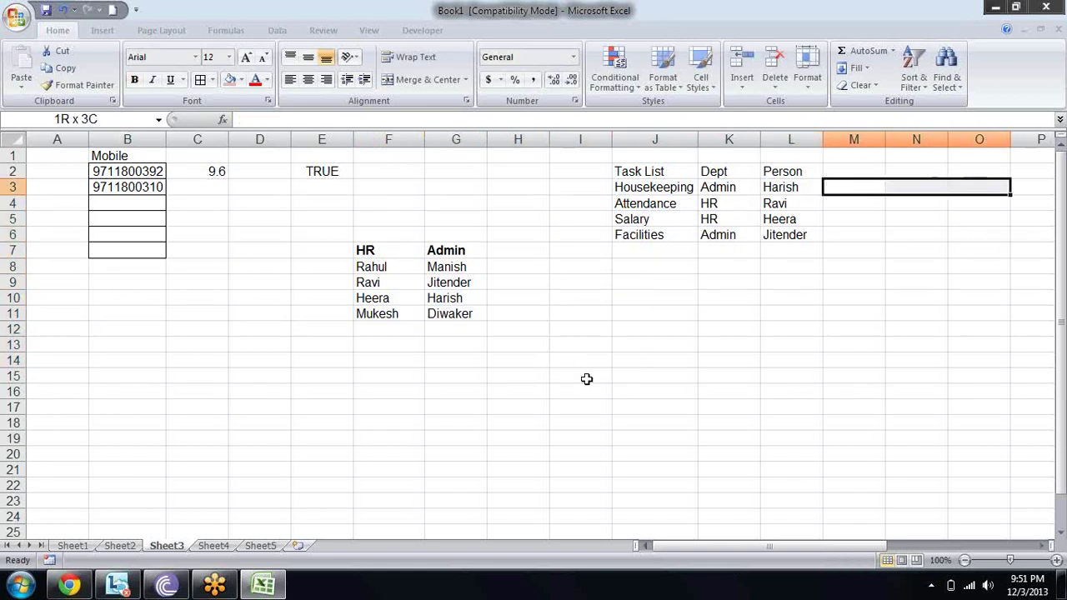
{"action": "key", "text": "Left"}
{"action": "key", "text": "Right"}
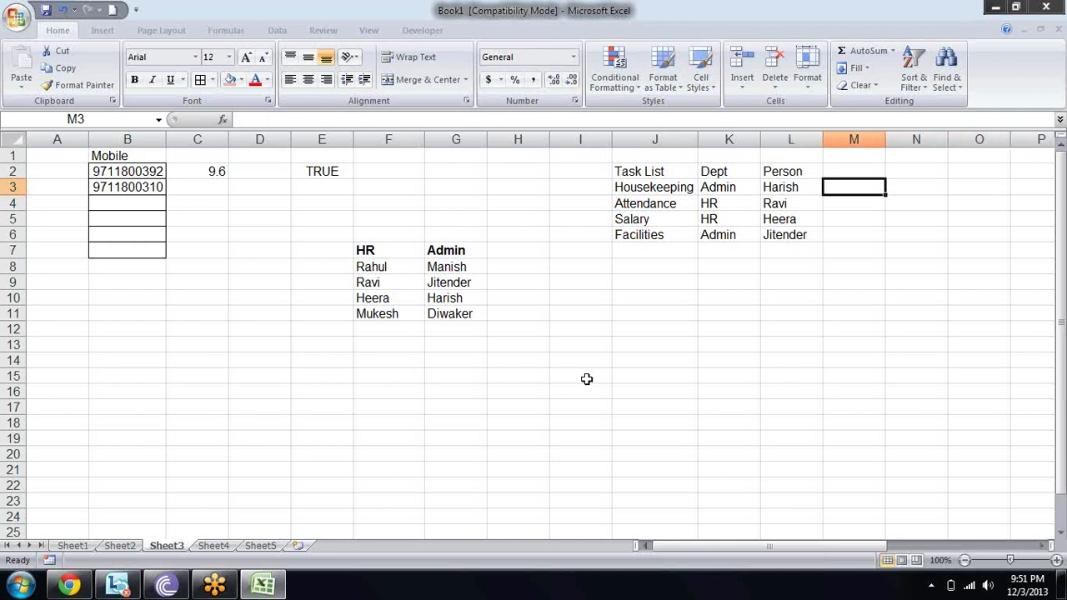
{"action": "key", "text": "Left"}
{"action": "key", "text": "Down"}
{"action": "key", "text": "Down"}
{"action": "key", "text": "Down"}
{"action": "key", "text": "Down"}
{"action": "key", "text": "Down"}
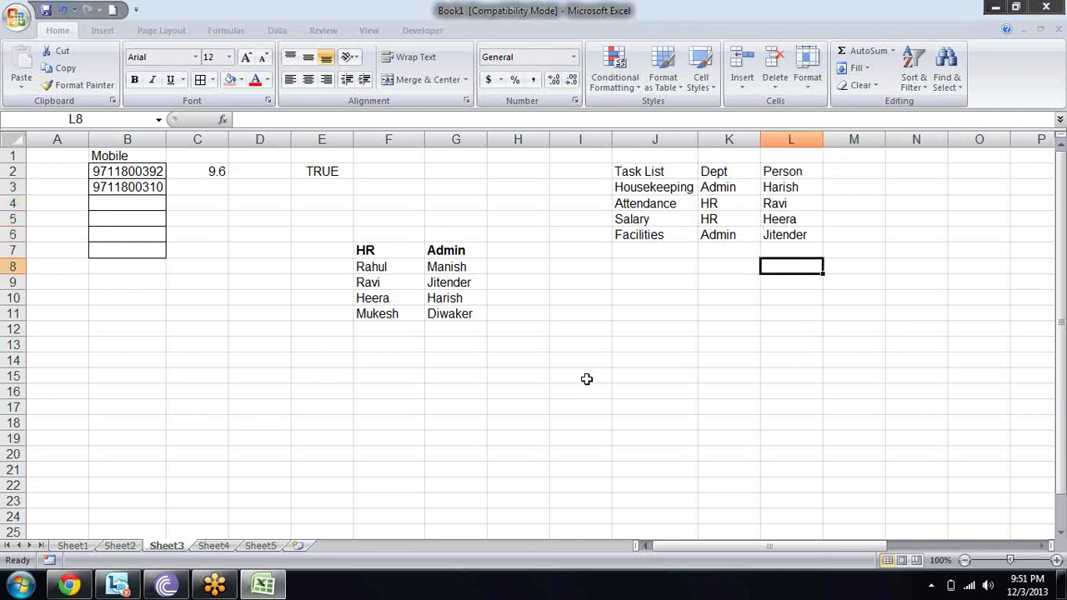
{"action": "key", "text": "Up"}
{"action": "key", "text": "Up"}
{"action": "key", "text": "Up"}
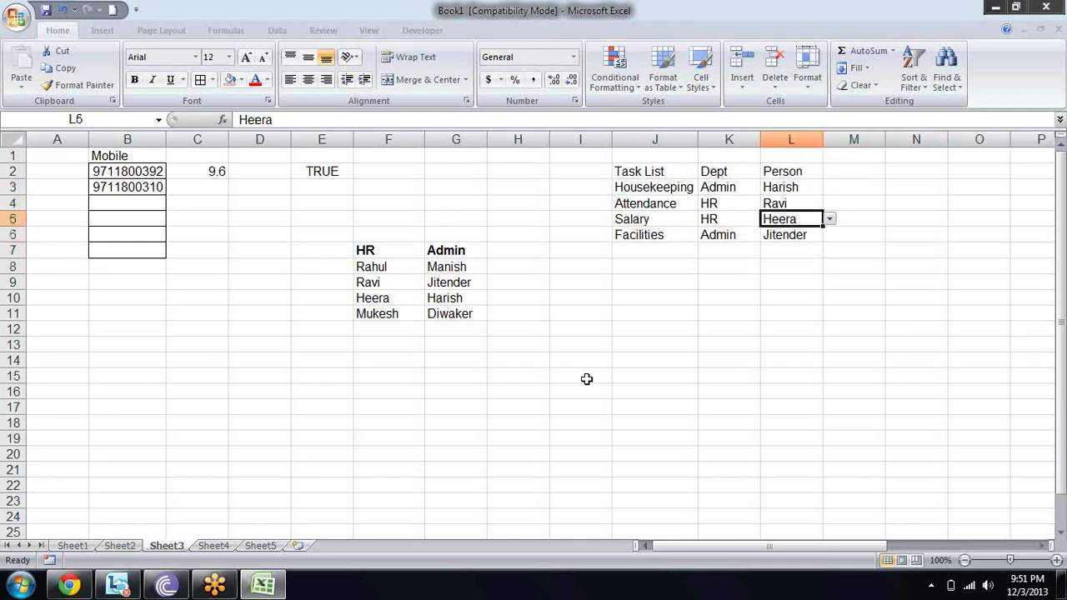
{"action": "key", "text": "Down"}
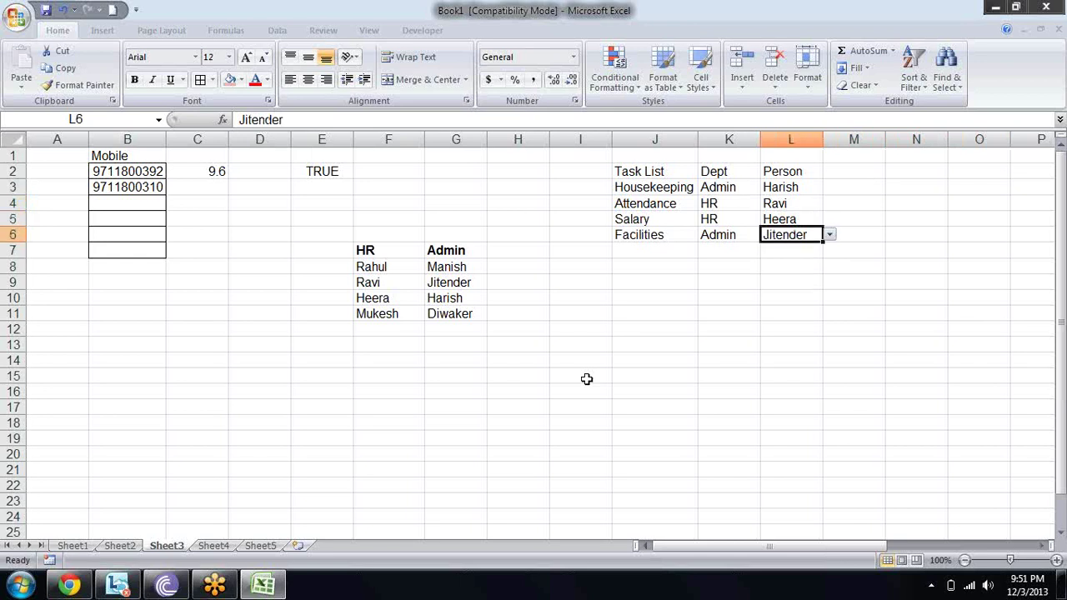
{"action": "key", "text": "Down"}
{"action": "key", "text": "Down"}
{"action": "key", "text": "Down"}
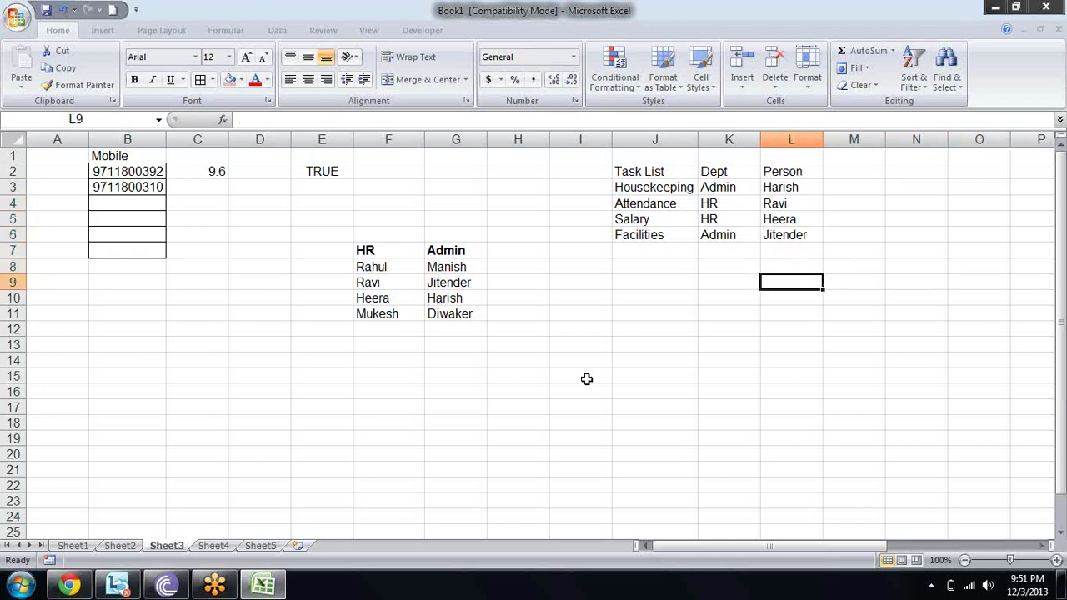
{"action": "type", "text": "=IN"}
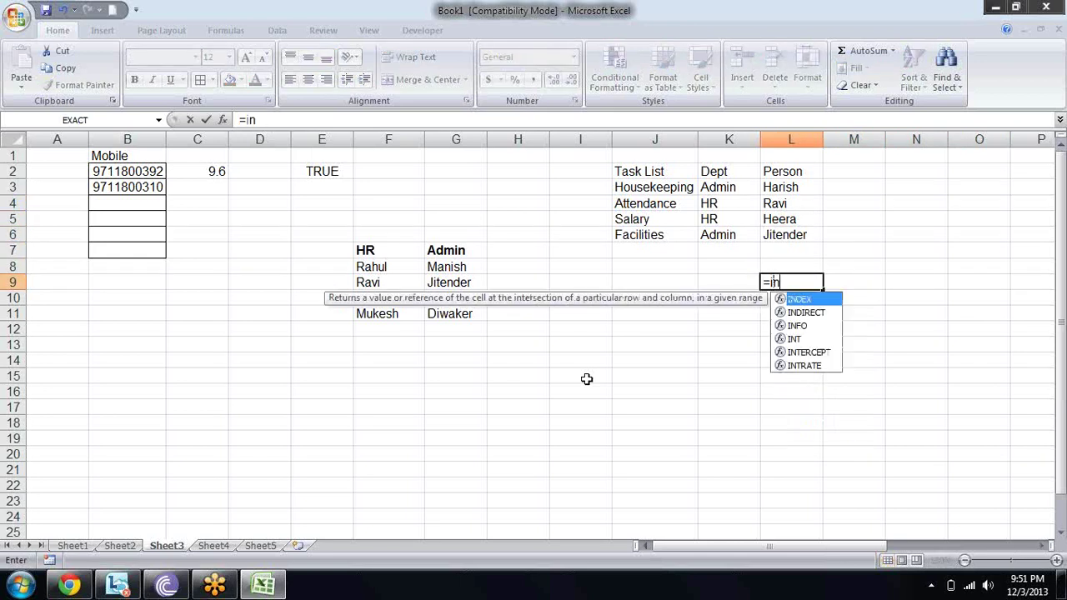
{"action": "type", "text": "DEX("}
{"action": "key", "text": "BackSpace"}
{"action": "key", "text": "BackSpace"}
{"action": "key", "text": "BackSpace"}
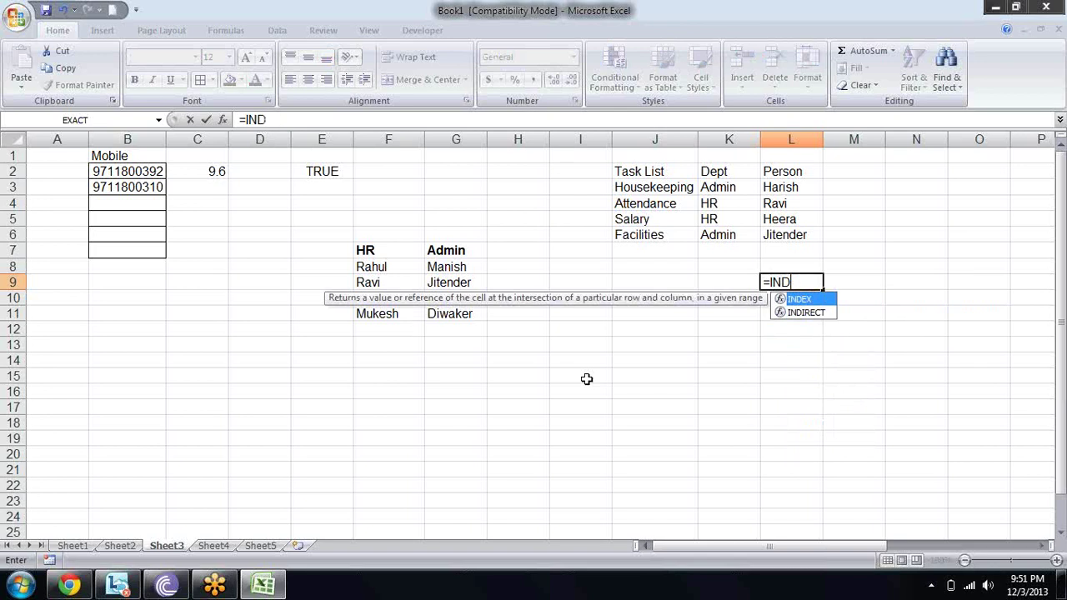
{"action": "type", "text": "IRECT("}
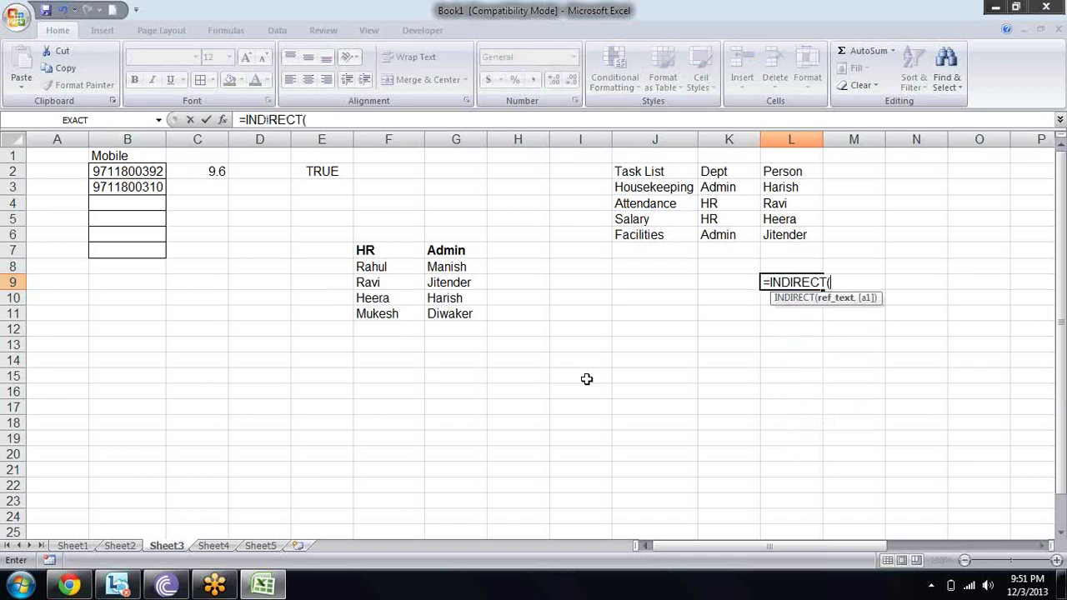
{"action": "type", "text": "\""}
{"action": "type", "text": "b1\""}
{"action": "type", "text": ")"}
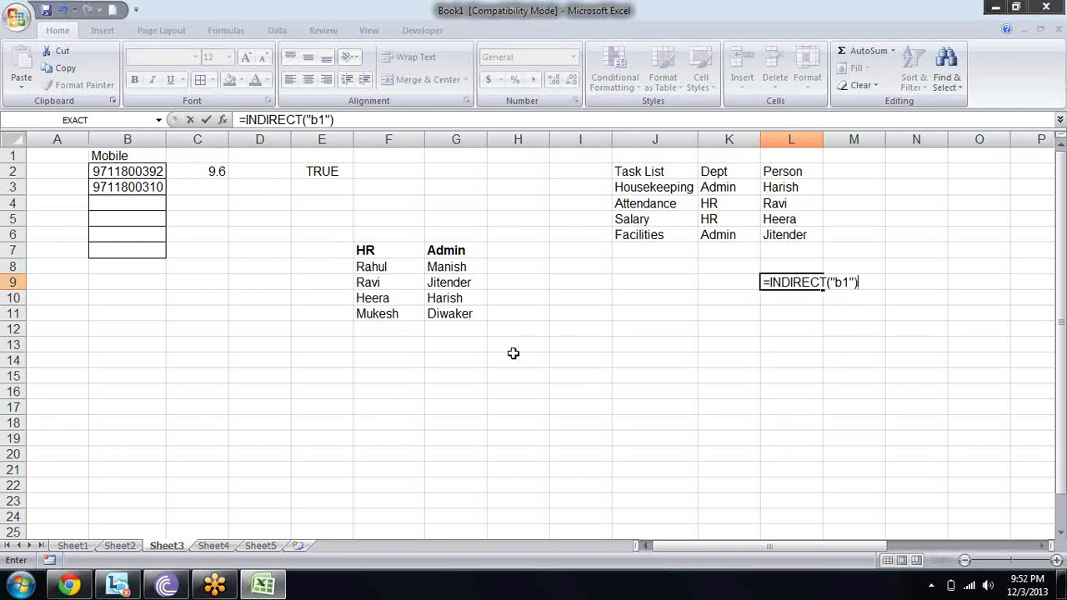
{"action": "key", "text": "Return"}
{"action": "key", "text": "Up"}
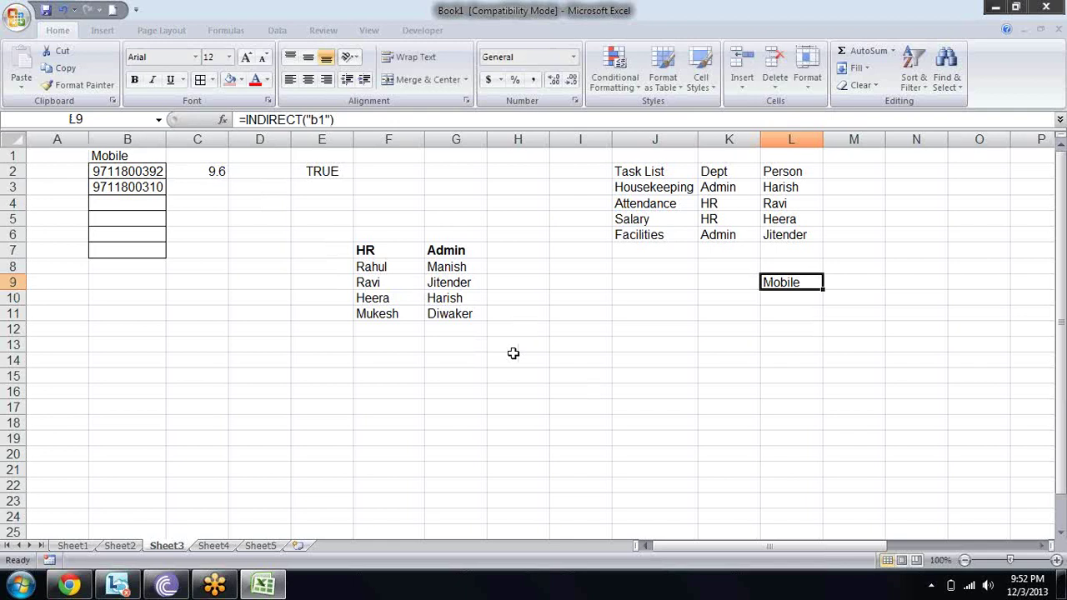
{"action": "key", "text": "Delete"}
{"action": "key", "text": "Up"}
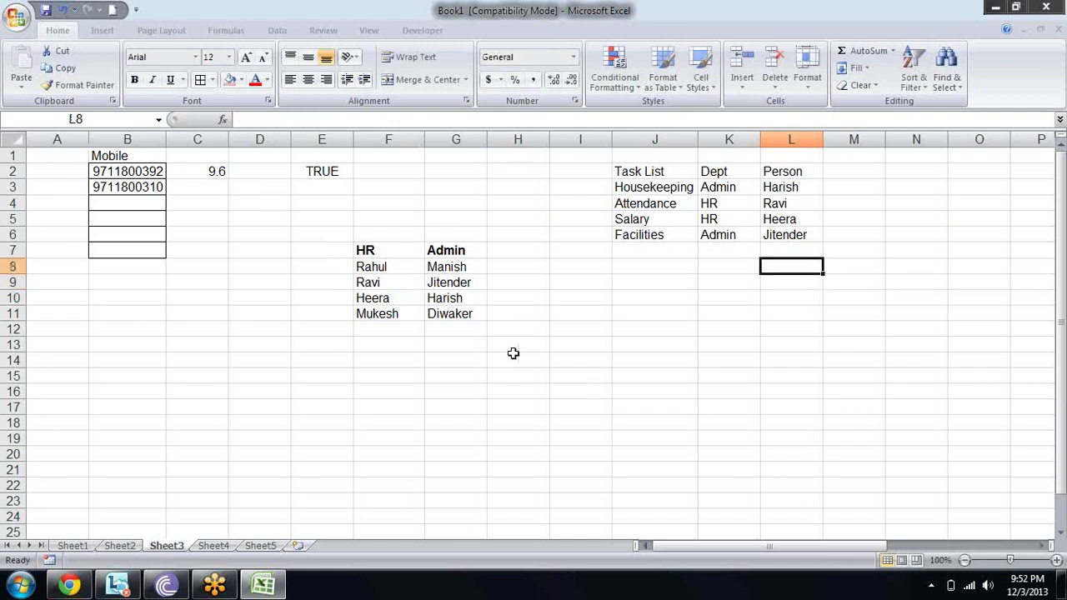
{"action": "key", "text": "Up"}
{"action": "key", "text": "Up"}
{"action": "key", "text": "Up"}
{"action": "key", "text": "Up"}
{"action": "key", "text": "Up"}
{"action": "key", "text": "Left"}
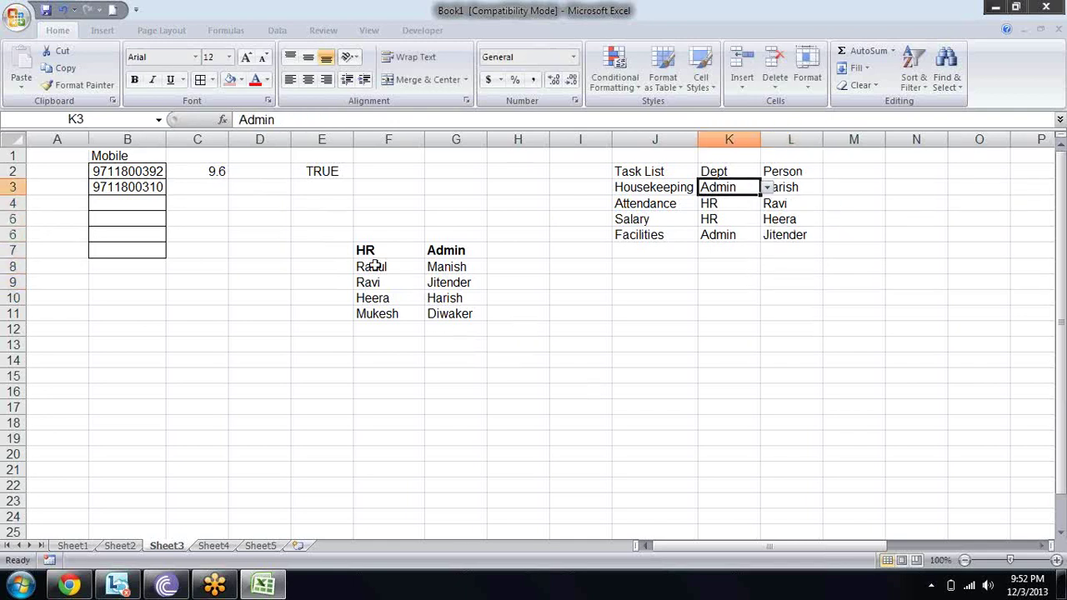
{"action": "left_click", "coordinate": [273, 32]}
{"action": "left_click", "coordinate": [604, 60]}
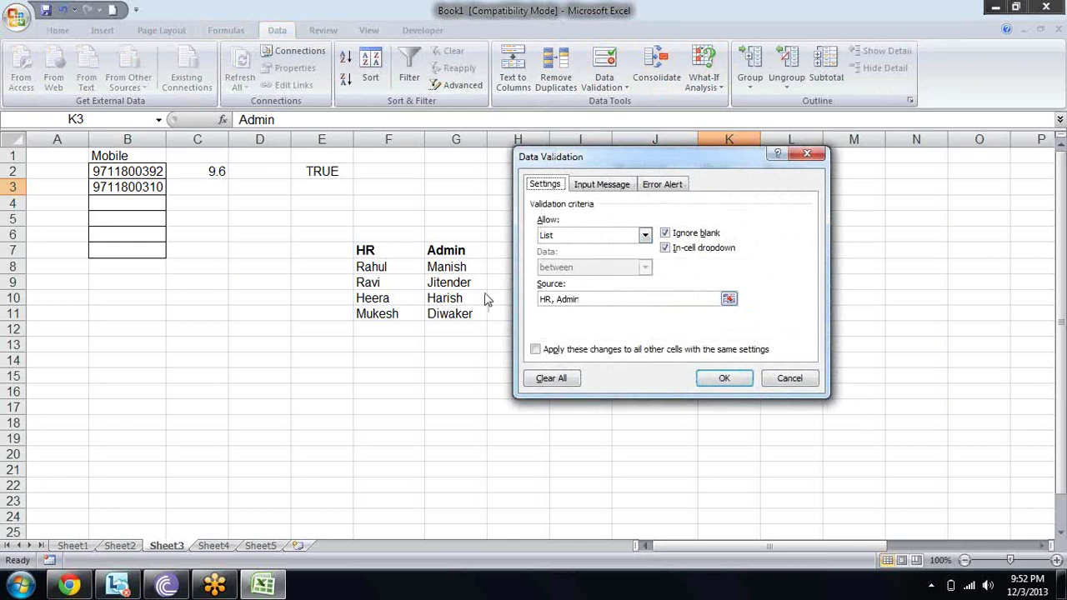
{"action": "left_click", "coordinate": [724, 379]}
{"action": "left_click", "coordinate": [784, 187]}
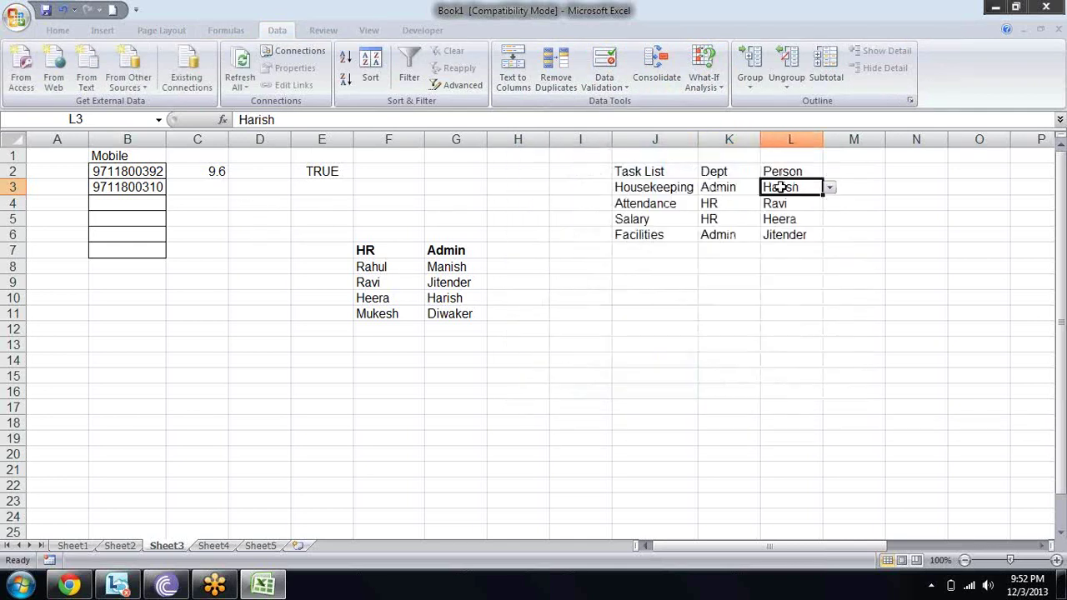
{"action": "left_click", "coordinate": [605, 62]}
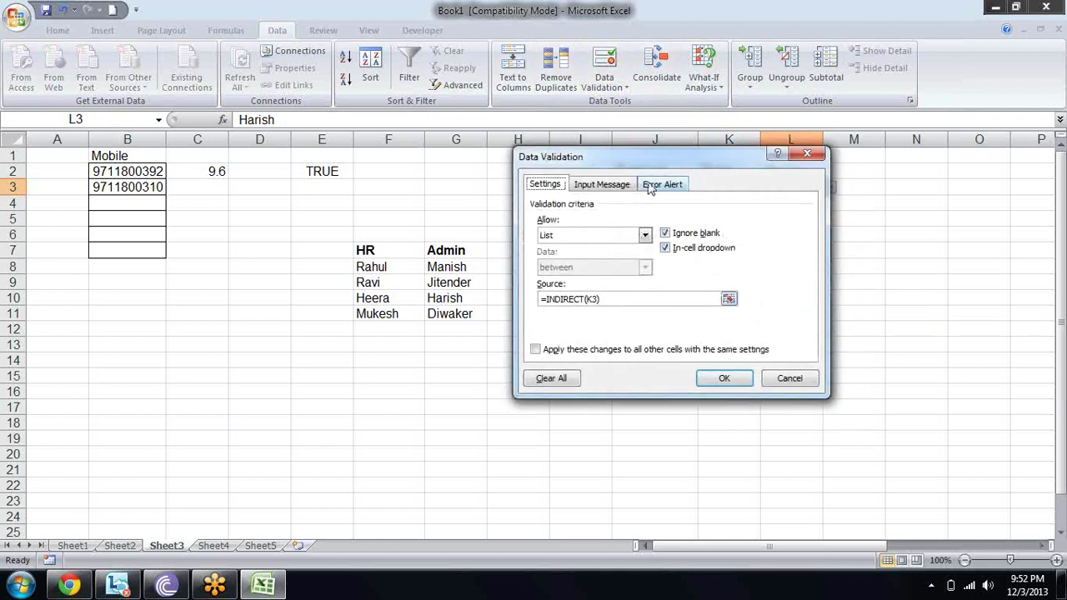
{"action": "left_click_drag", "start_coordinate": [640, 161], "coordinate": [747, 244]}
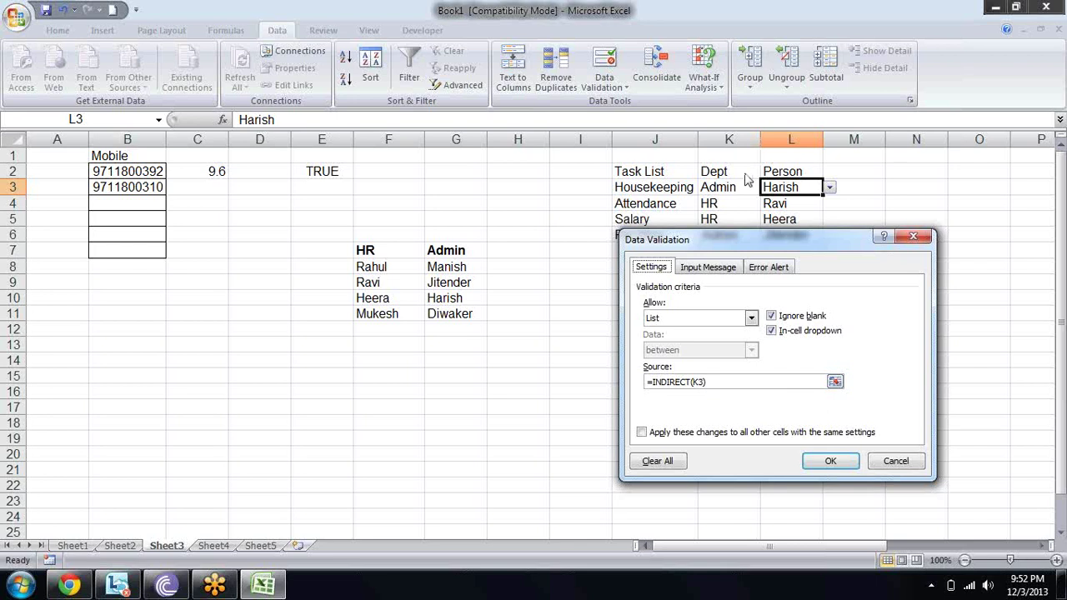
- Copy L3's INDIRECT drop-down rule onto L4:L6 via Paste Special Validation
{"action": "key", "text": "Return"}
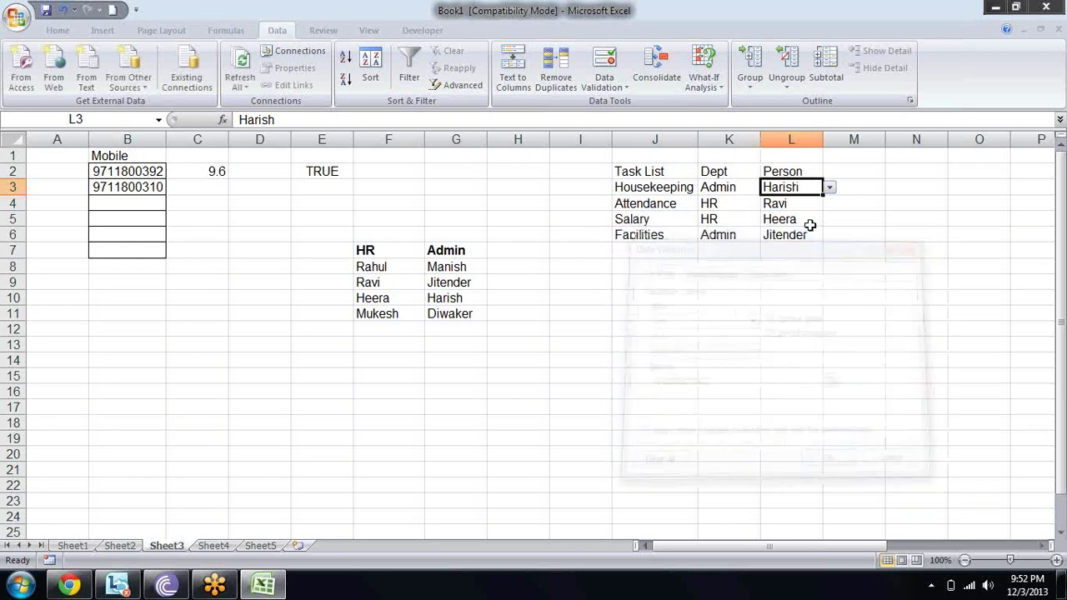
{"action": "key", "text": "ctrl+c"}
{"action": "key", "text": "Down"}
{"action": "key", "text": "shift+Down"}
{"action": "key", "text": "shift+Down"}
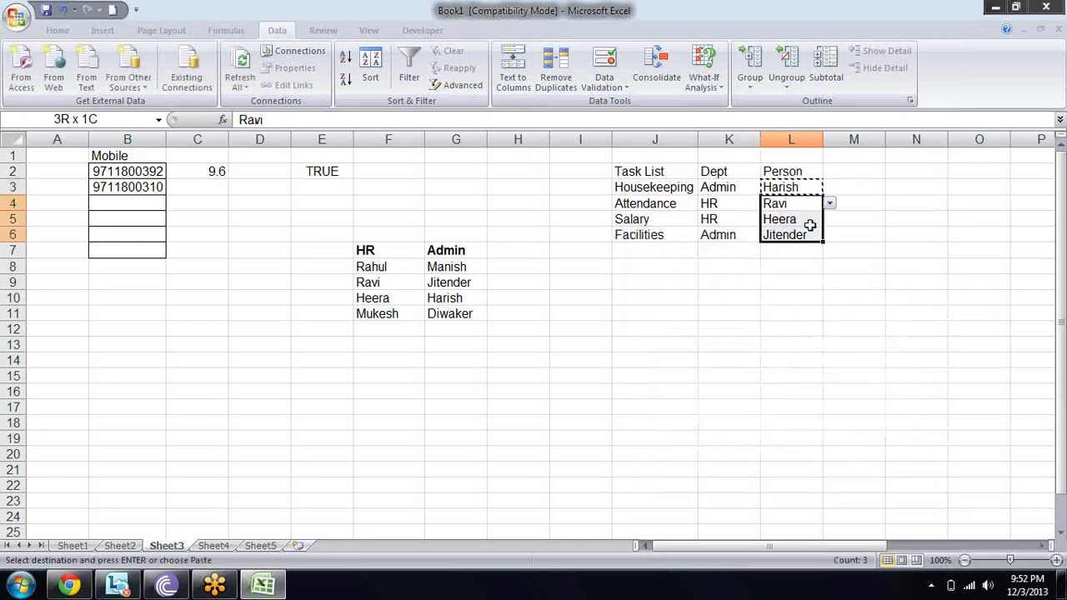
{"action": "key", "text": "ctrl+alt+v"}
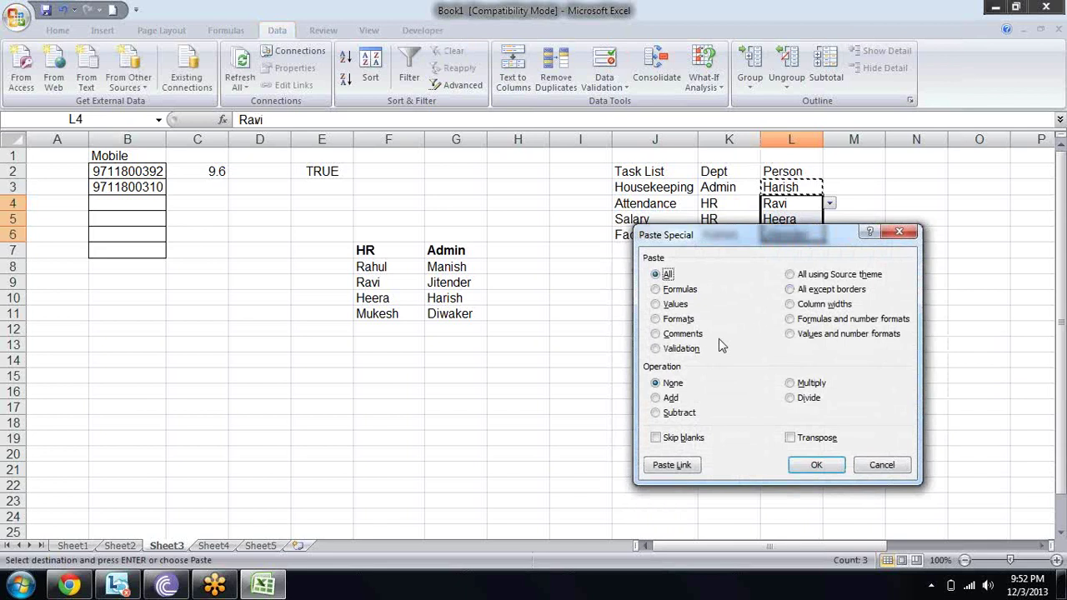
{"action": "left_click", "coordinate": [697, 350]}
{"action": "key", "text": "Return"}
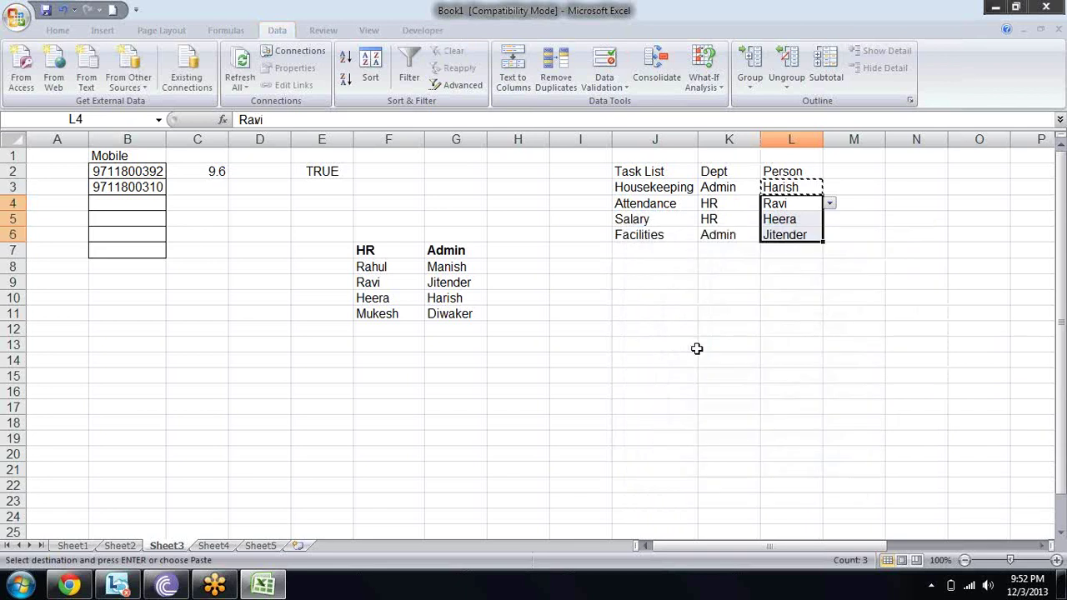
{"action": "key", "text": "Escape"}
{"action": "key", "text": "Left"}
{"action": "key", "text": "Up"}
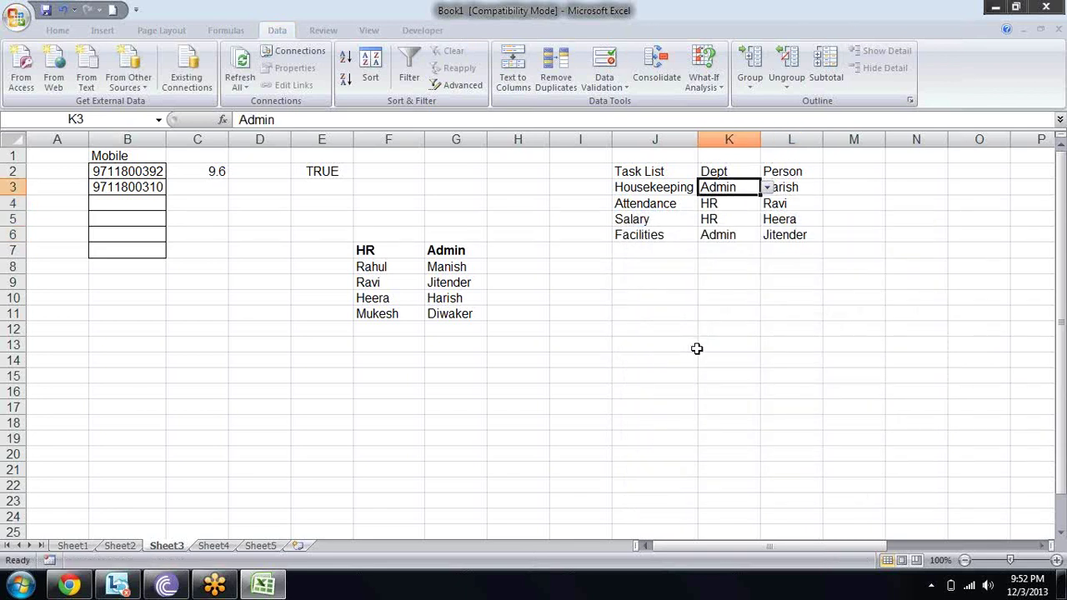
- Choose HR as Housekeeping's Dept in K3 and Heera as its Person in L3
{"action": "left_click", "coordinate": [767, 188]}
{"action": "left_click", "coordinate": [760, 201]}
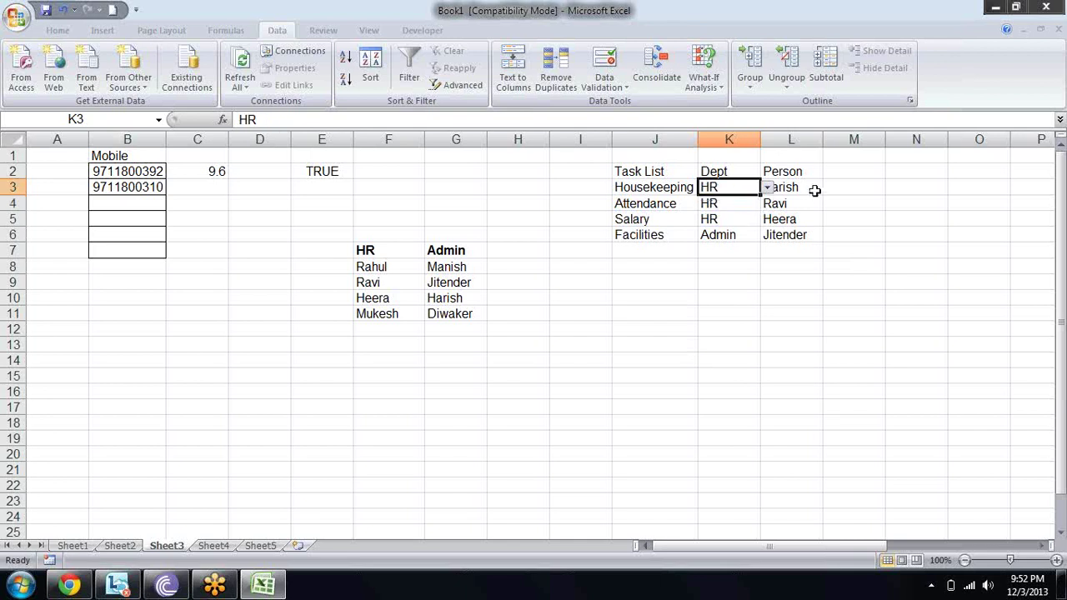
{"action": "left_click", "coordinate": [798, 188]}
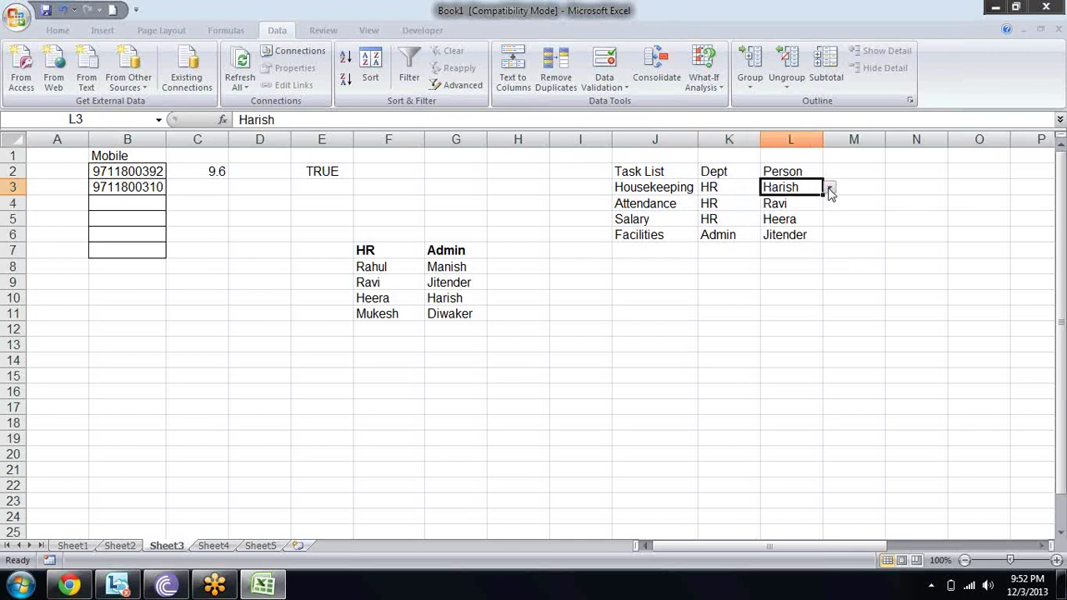
{"action": "left_click", "coordinate": [830, 189]}
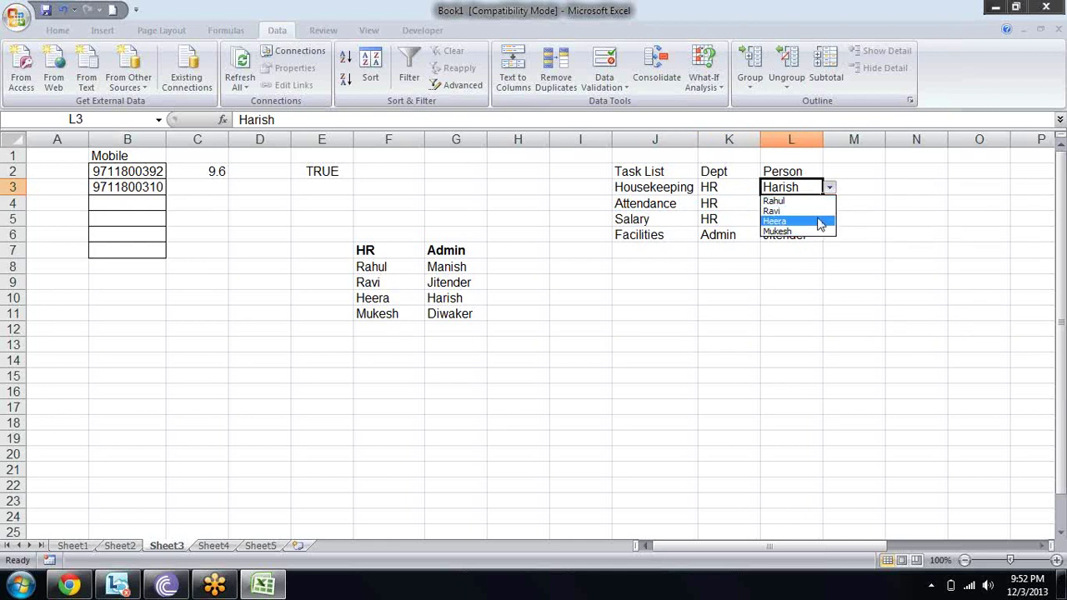
{"action": "left_click", "coordinate": [819, 222]}
{"action": "left_click", "coordinate": [862, 203]}
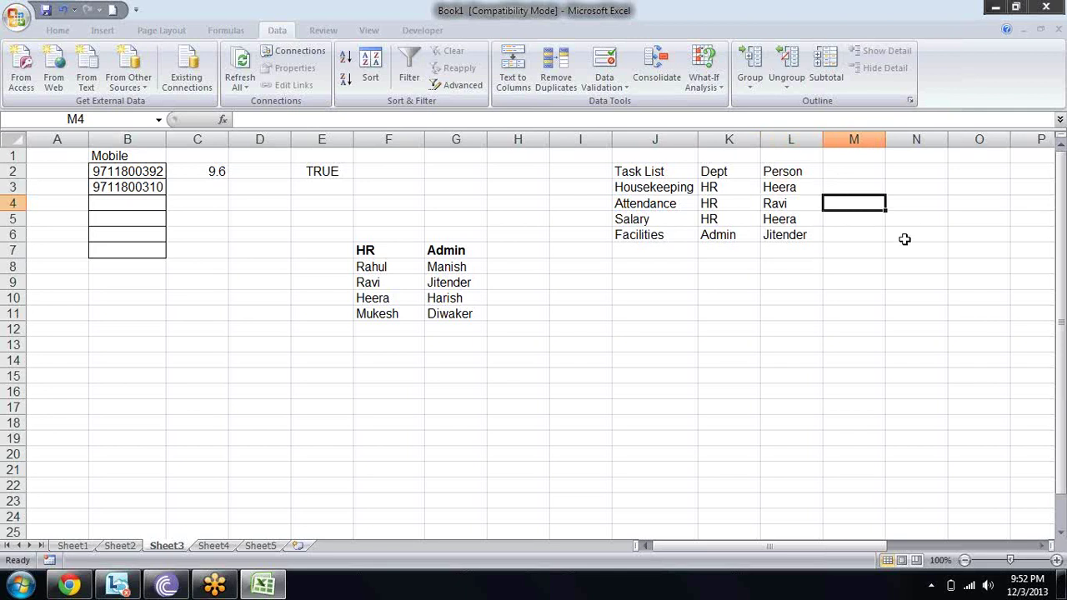
{"action": "key", "text": "Left"}
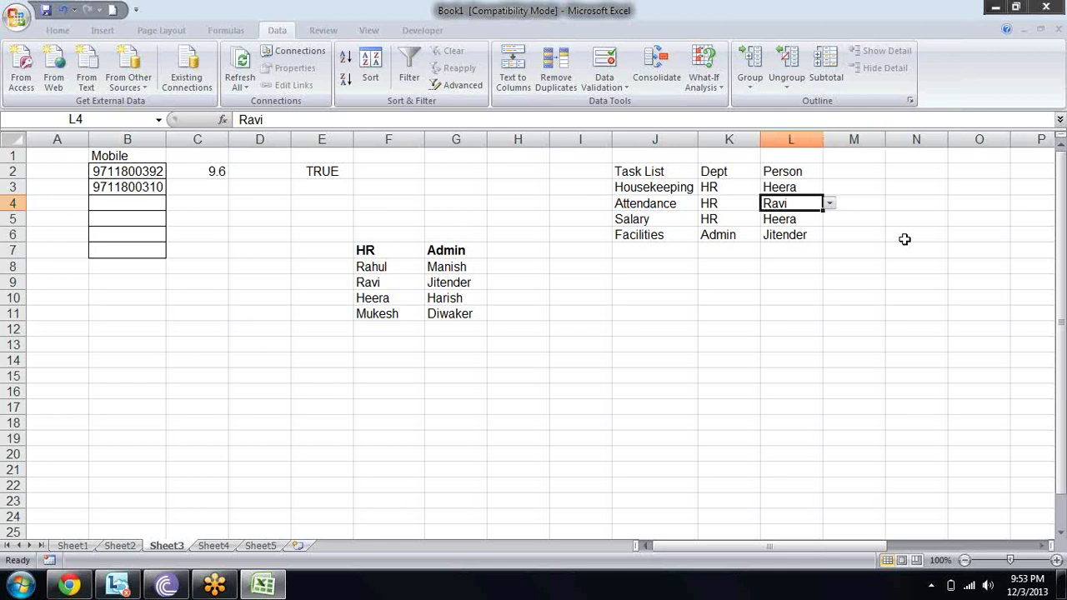
{"action": "key", "text": "Left"}
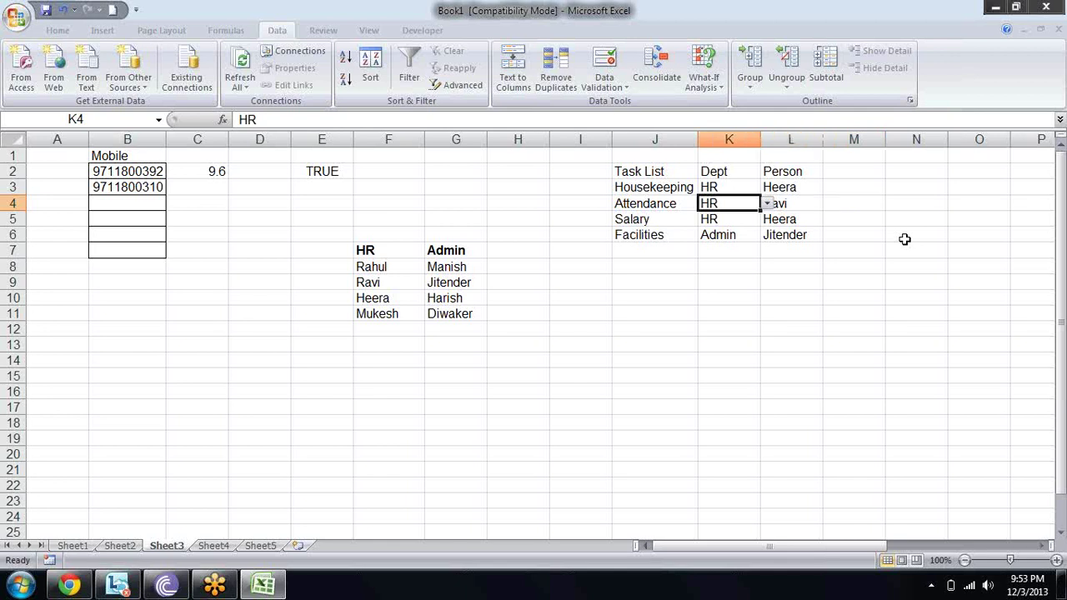